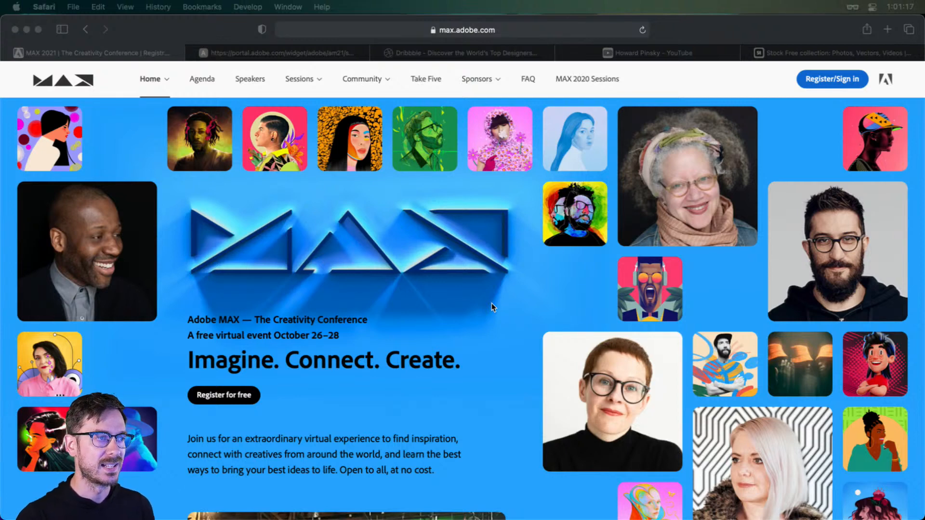
Open the Adobe MAX session catalog page and review the session "S531 - See What's New in Adobe XD"
left_click(324, 52)
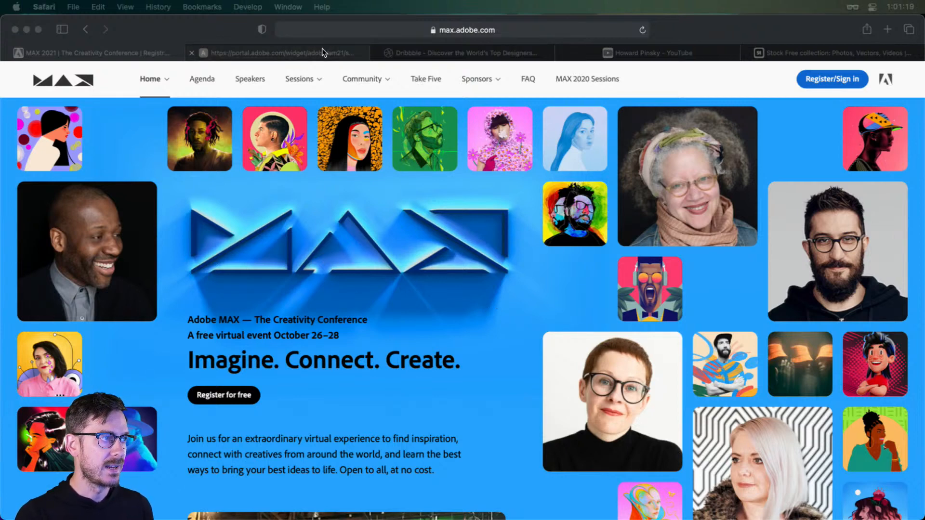
scroll(521, 270, "down", 3)
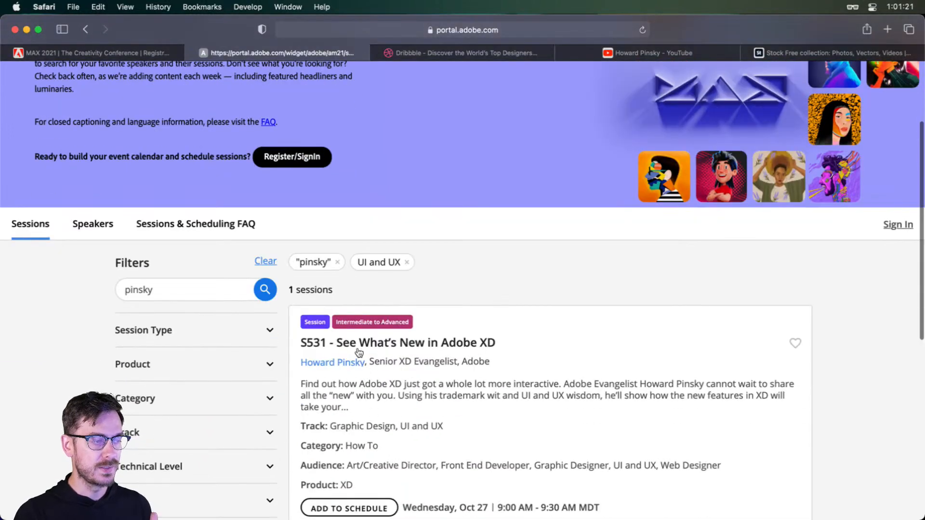
scroll(372, 348, "down", 3)
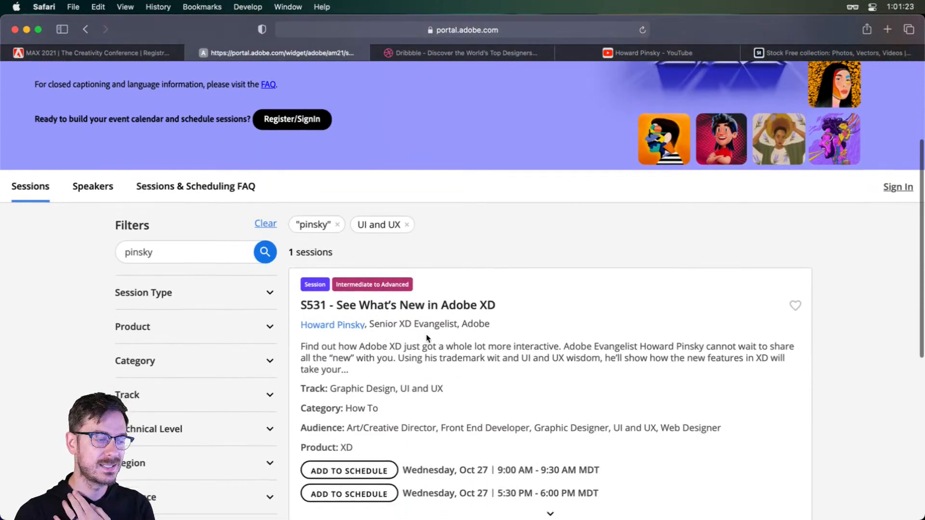
scroll(449, 417, "down", 1)
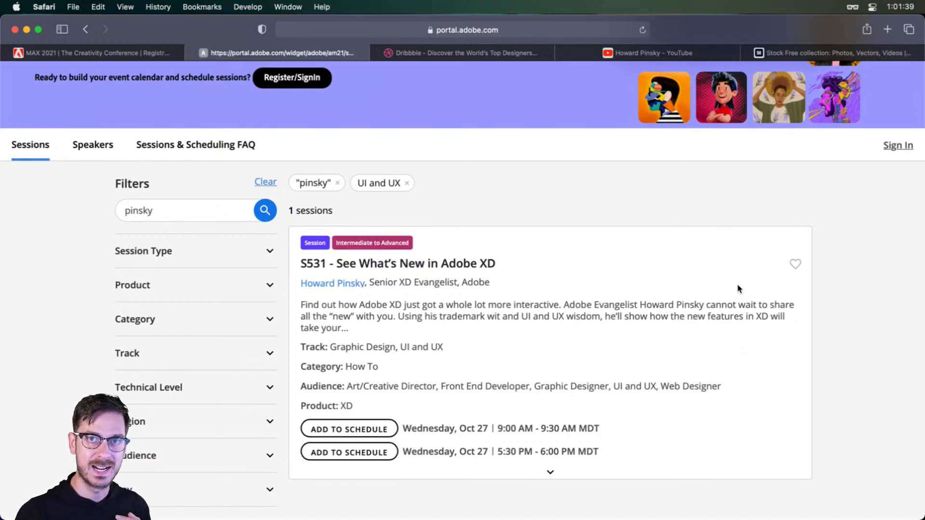
Return to the MAX 2021 conference home page and look over the event introduction and limited-edition swag section
left_click(152, 48)
scroll(417, 290, "up", 1)
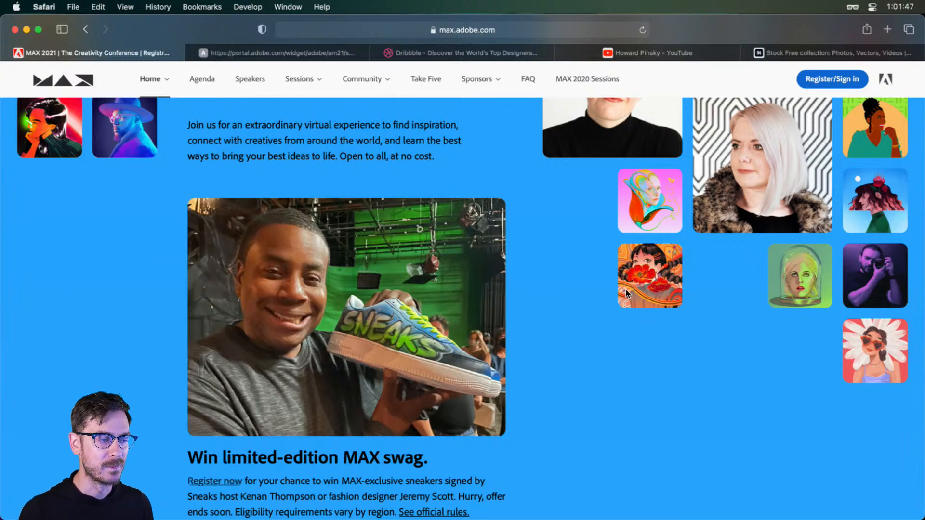
scroll(403, 296, "down", 1)
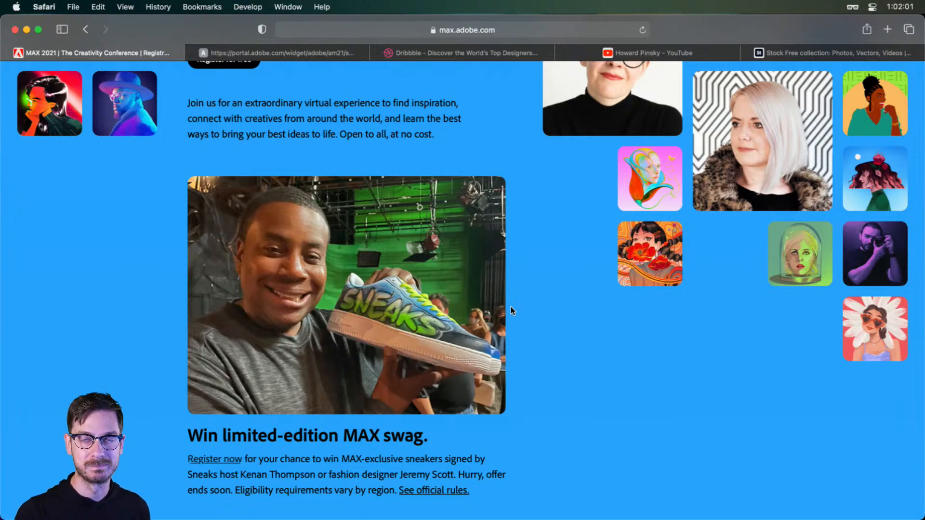
scroll(472, 175, "up", 5)
scroll(438, 188, "up", 6)
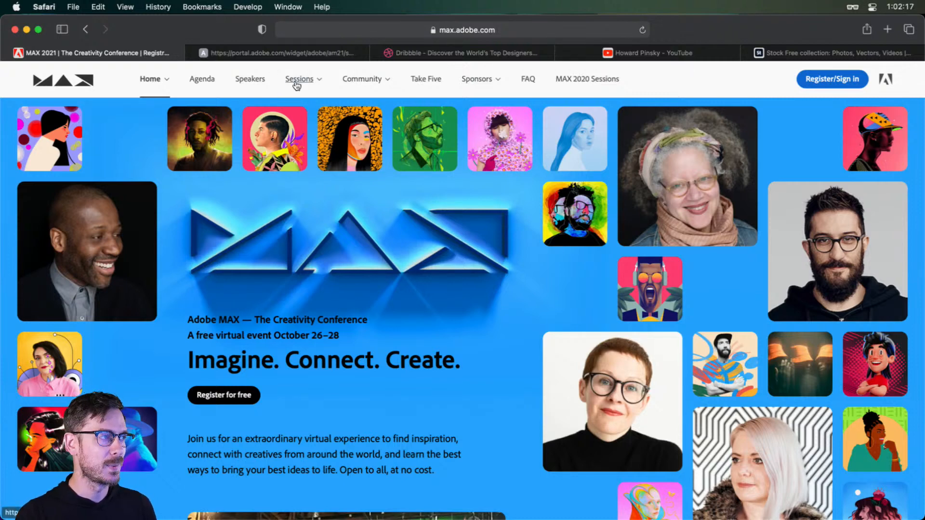
Open the MacBook Pro M1 Pro/Max Mockup shot on Dribbble and magnify the notch area of its image
left_click(426, 54)
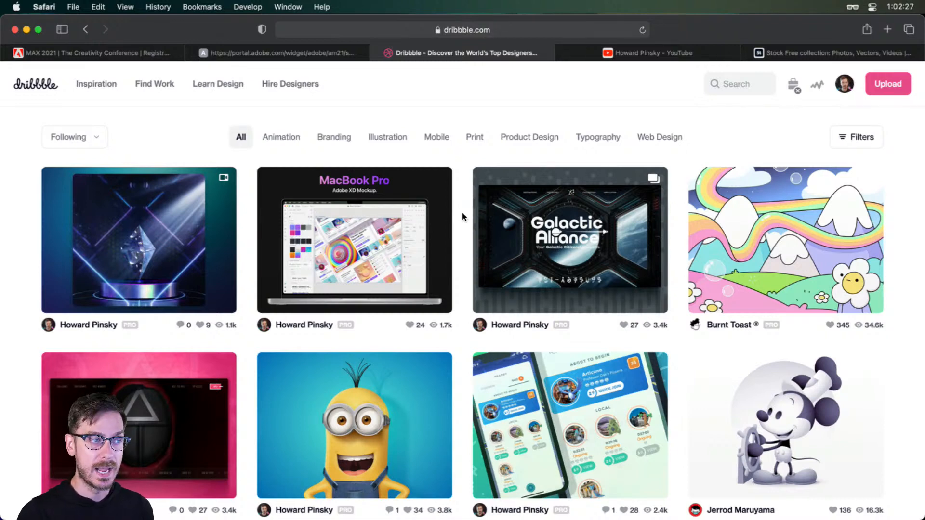
mouse_move(423, 235)
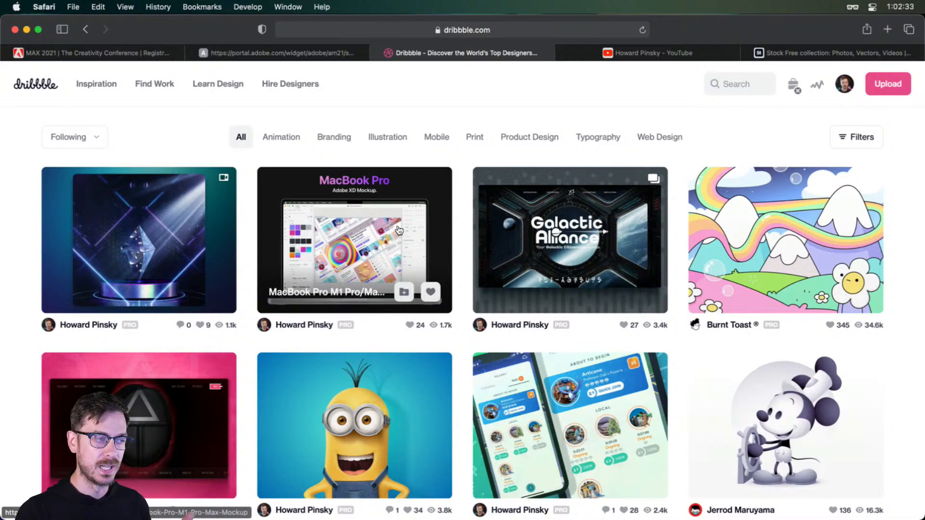
left_click(399, 231)
scroll(458, 255, "up", 10)
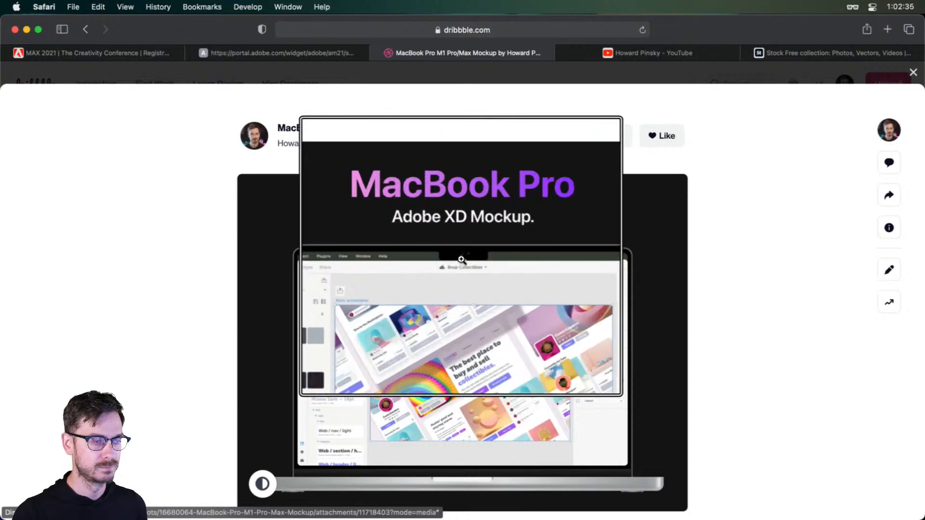
scroll(466, 278, "up", 2)
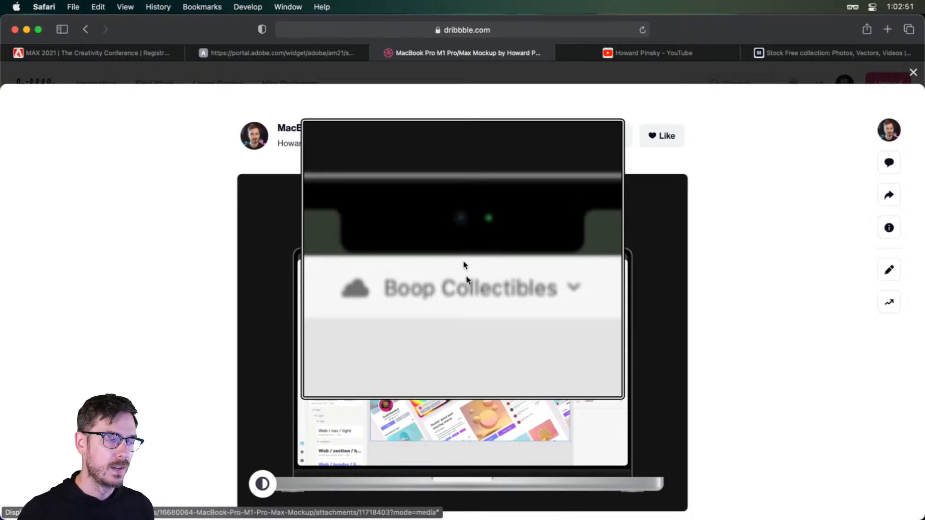
Return the mockup image to normal size, look over the shot page, and close it to get back to the Dribbble feed
scroll(464, 263, "down", 10)
scroll(459, 297, "down", 2)
scroll(458, 297, "down", 1)
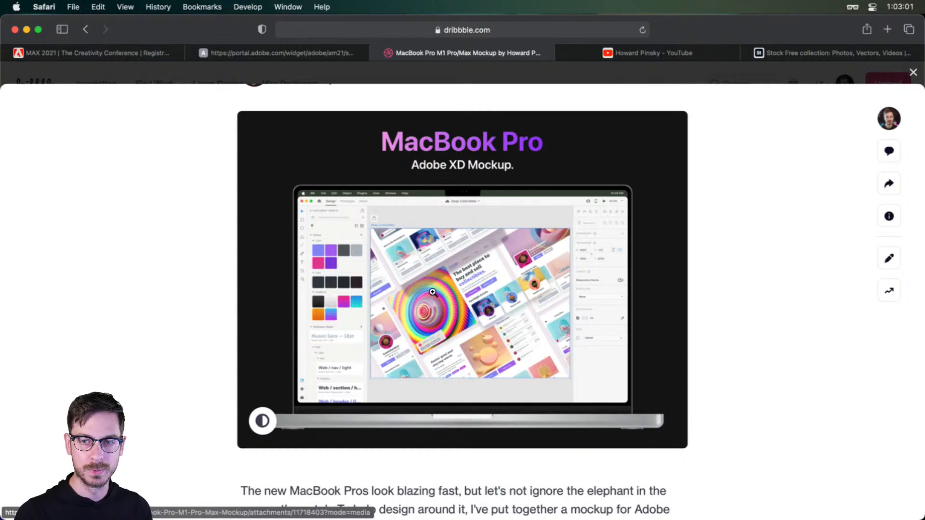
scroll(432, 292, "up", 3)
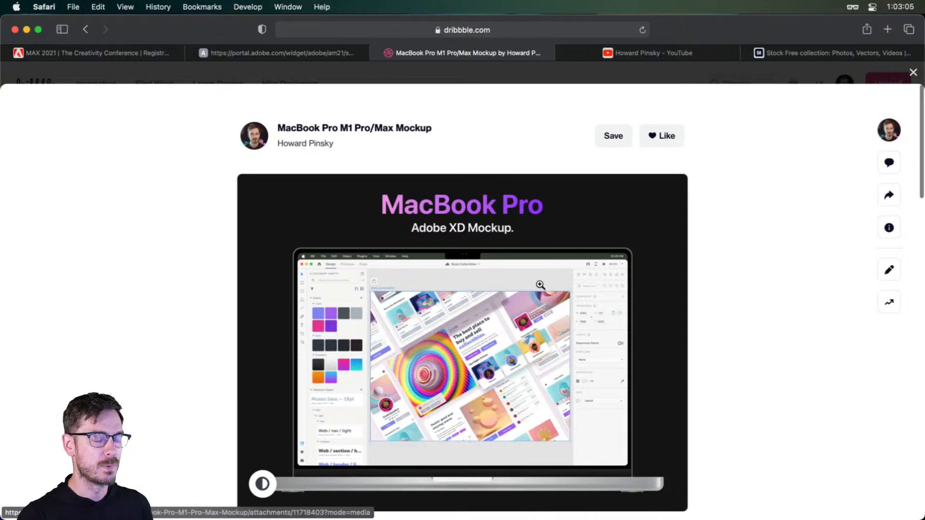
scroll(542, 286, "down", 2)
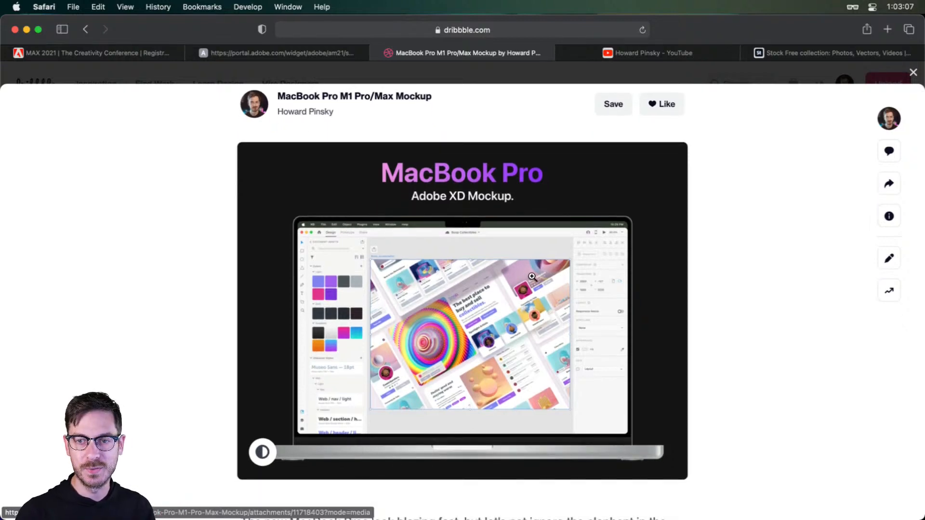
scroll(388, 287, "down", 2)
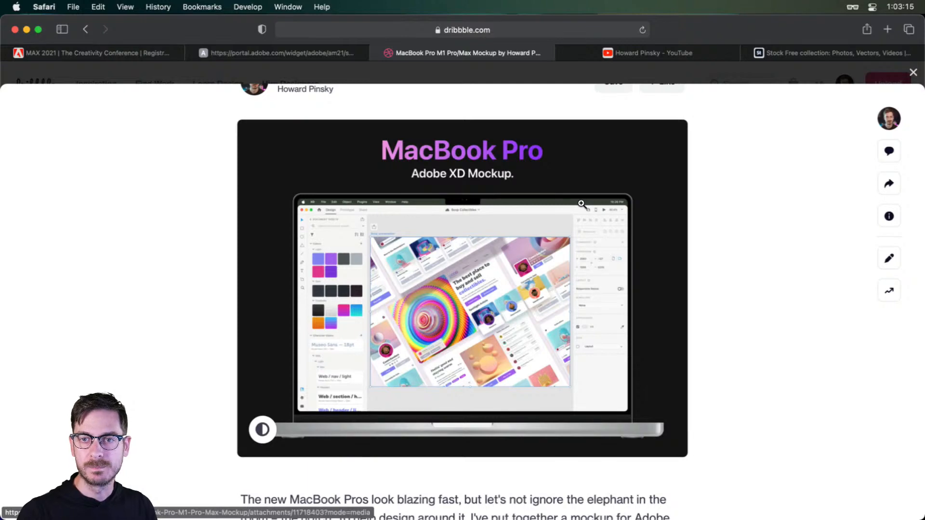
key("Escape")
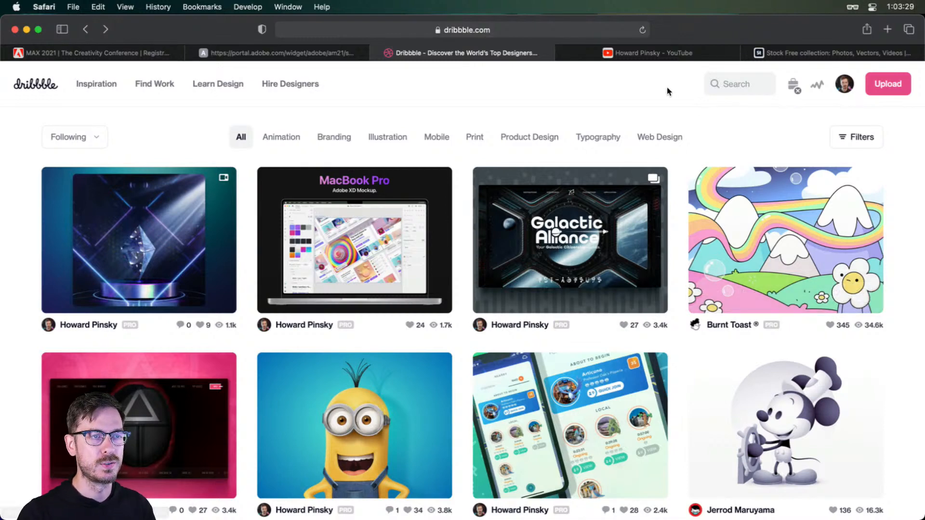
Switch to the Gaming Platform document in Adobe XD and examine the Home artboard's hero banner and game cards
key("super+Tab")
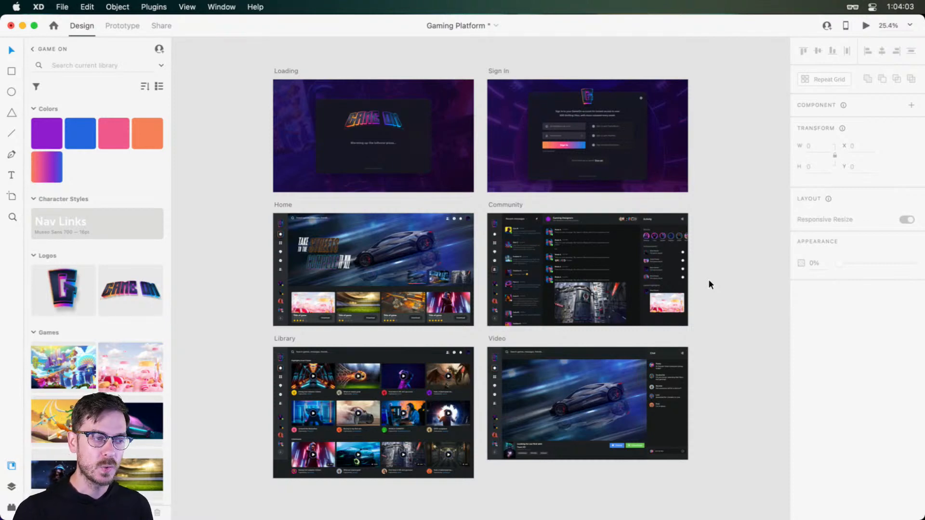
scroll(351, 299, "up", 5)
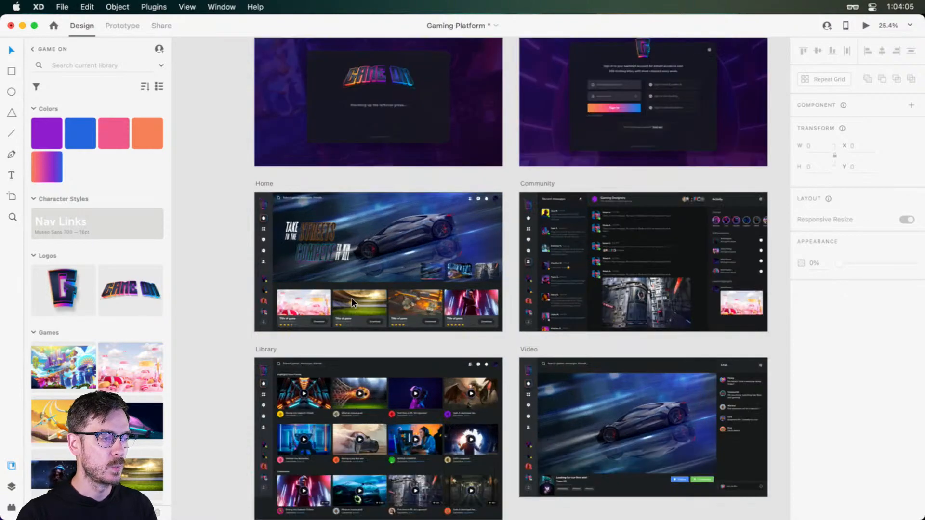
scroll(353, 298, "down", 3)
scroll(369, 224, "left", 1)
scroll(369, 224, "down", 1)
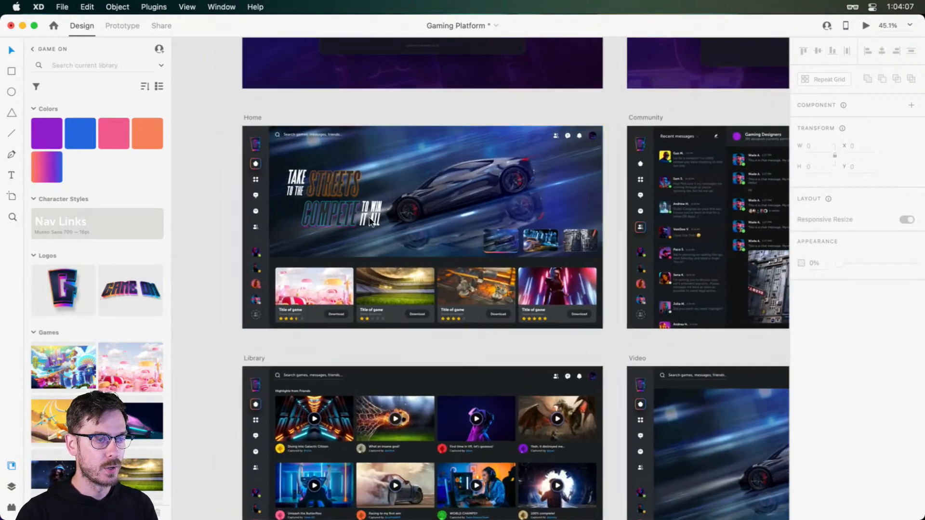
scroll(369, 222, "up", 2)
scroll(370, 222, "up", 1)
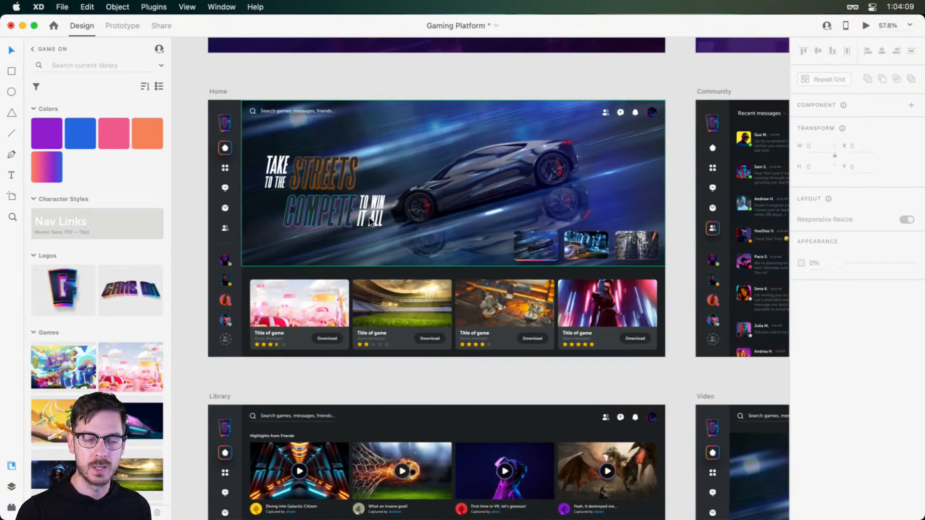
Switch to Safari and look through the uploaded Adobe XD videos on the open YouTube channel page
key("super+Tab")
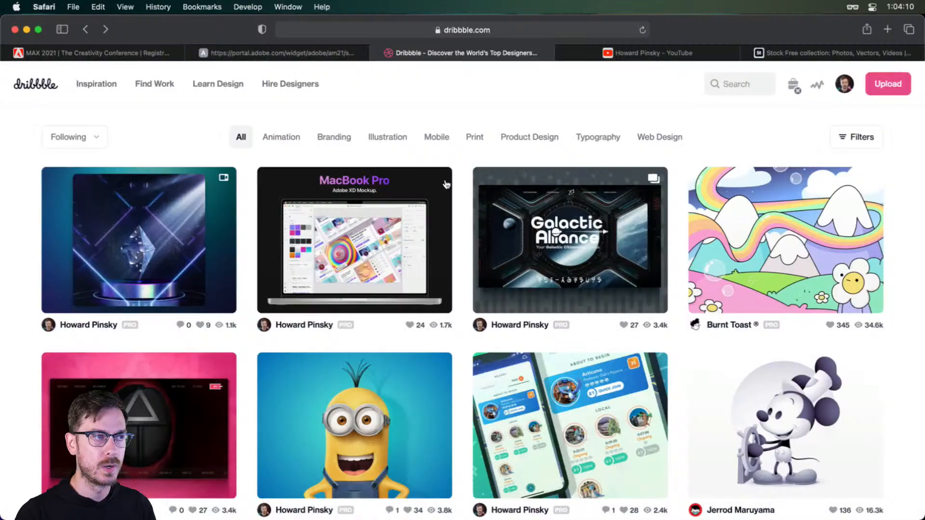
left_click(581, 51)
scroll(708, 312, "down", 3)
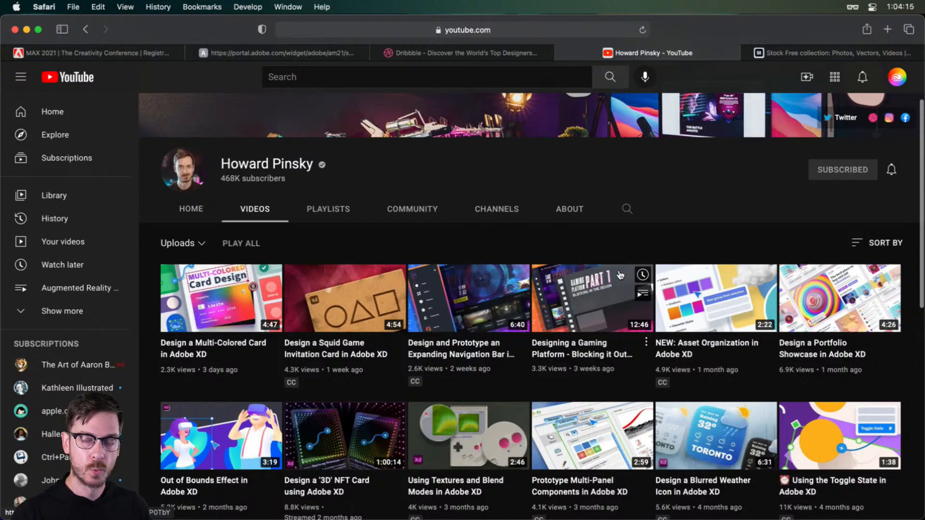
scroll(704, 180, "up", 3)
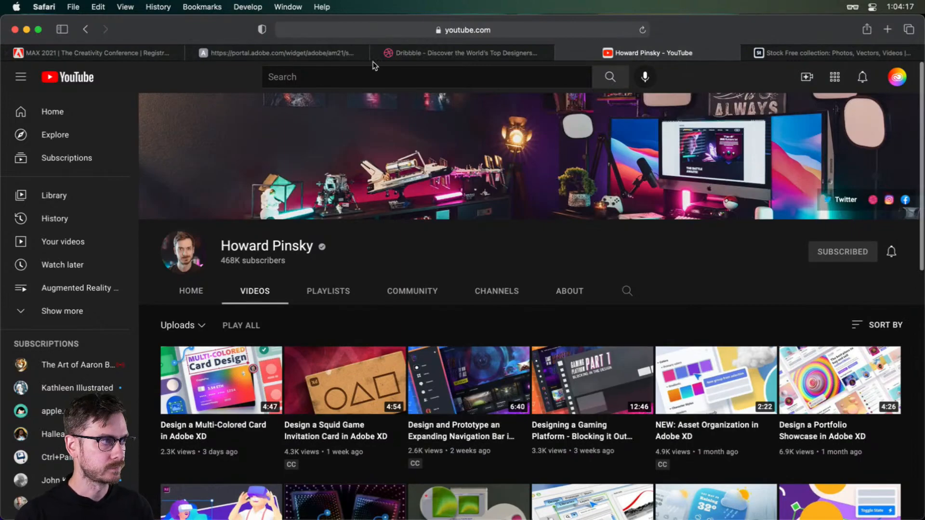
Switch back to Adobe XD and examine the Loading artboard and the Sign In artboard's form up close
key("super+Tab")
scroll(444, 208, "up", 2)
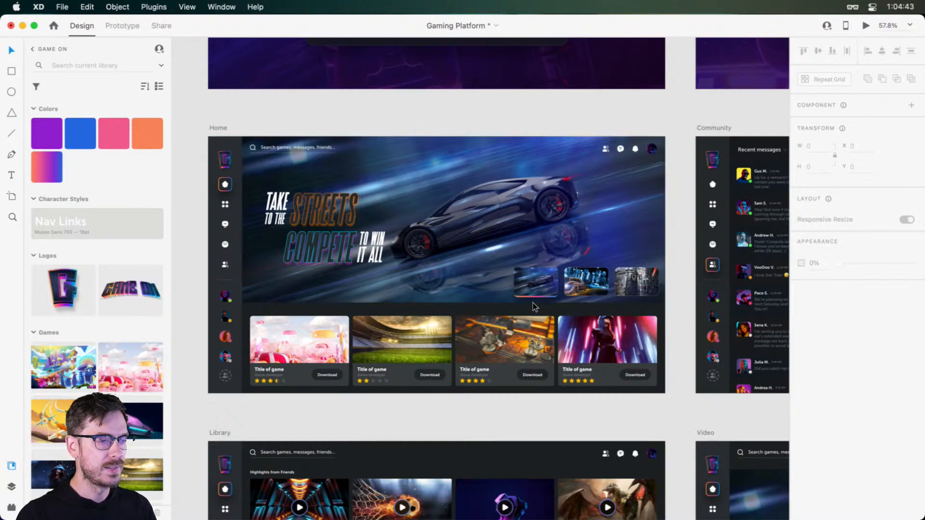
scroll(510, 276, "up", 6)
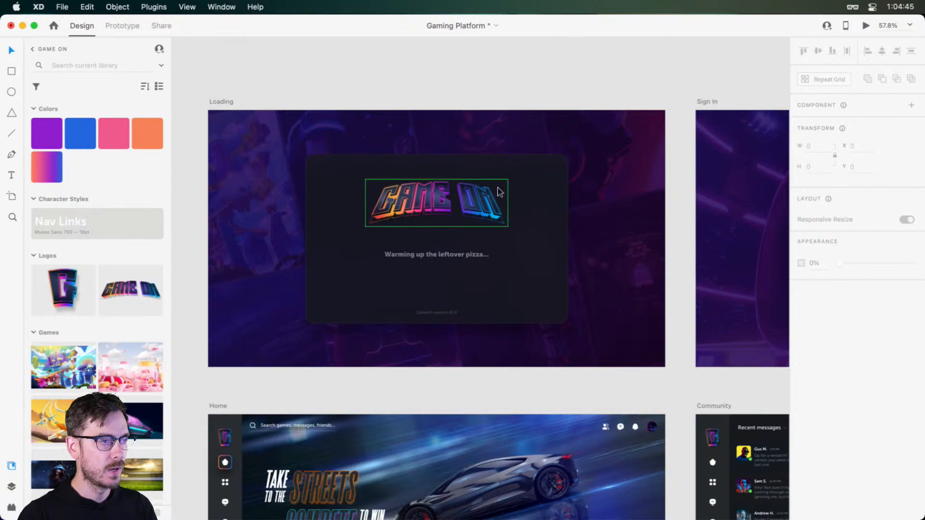
scroll(487, 188, "right", 8)
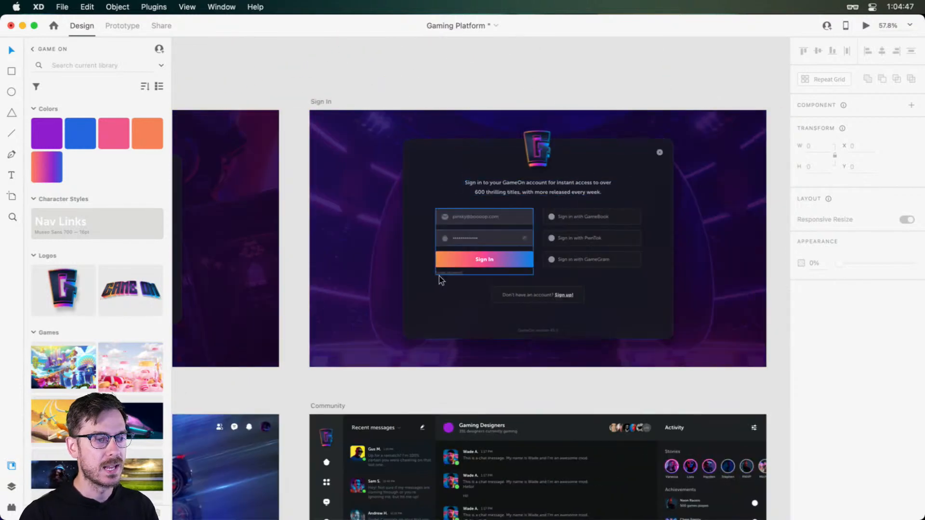
scroll(585, 242, "up", 3)
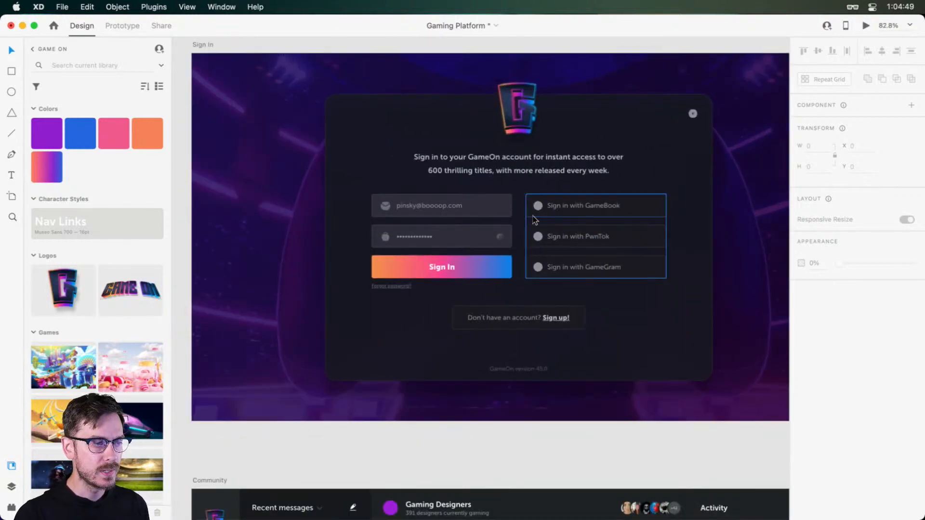
Examine the Community artboard's message thread and the Stories and Achievements sections of its Activity column
scroll(538, 220, "down", 8)
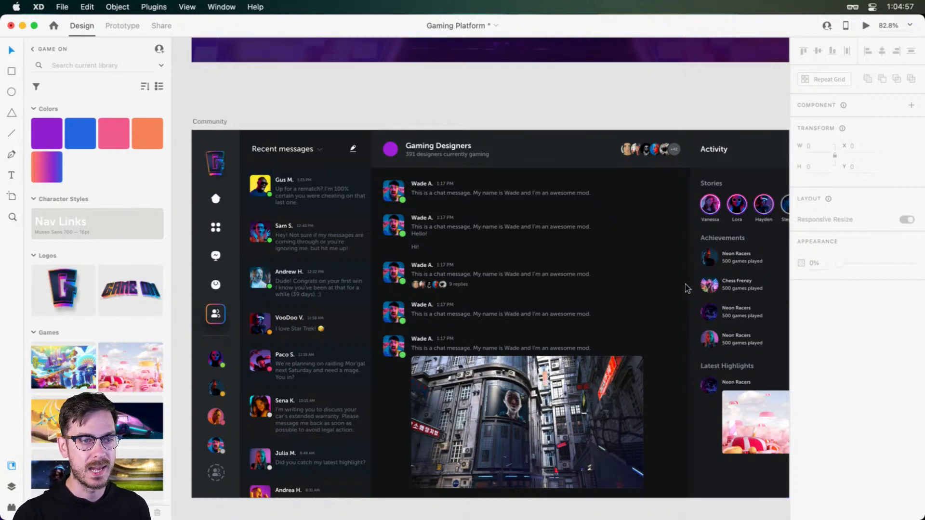
scroll(688, 287, "right", 3)
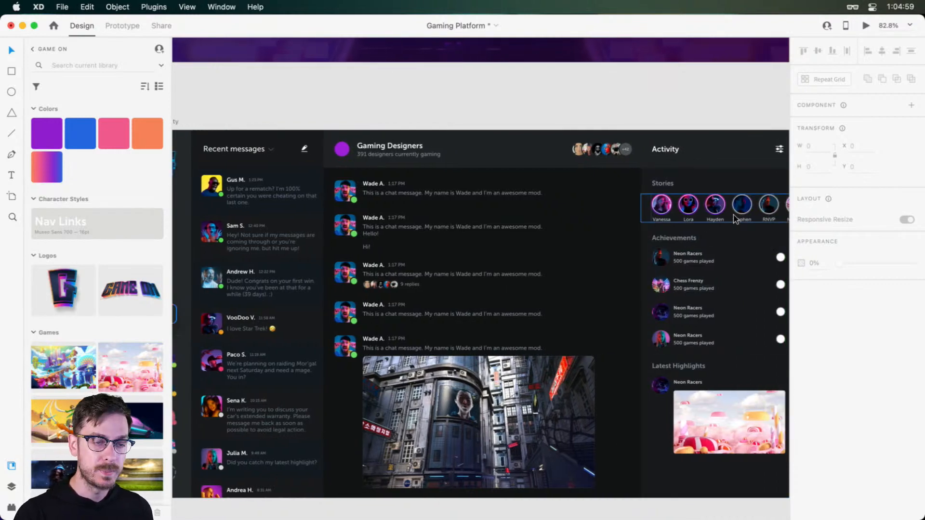
scroll(703, 219, "right", 5)
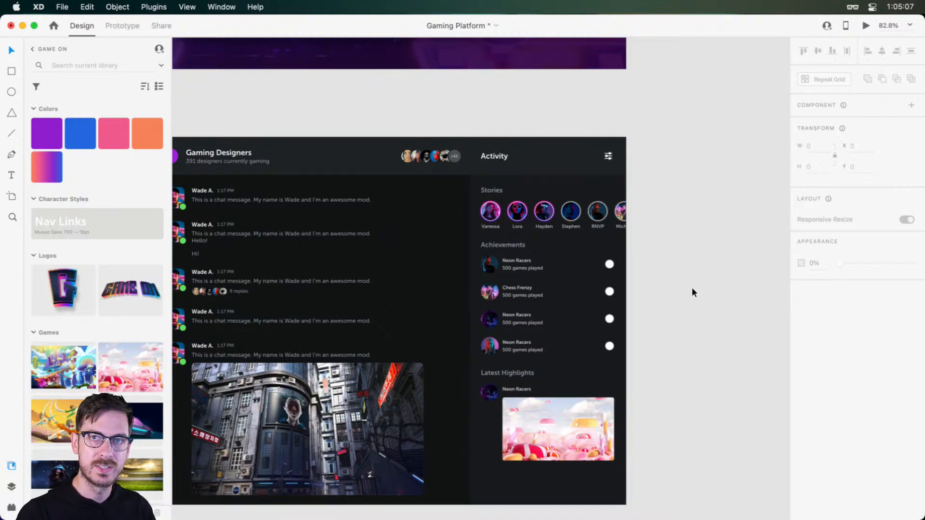
scroll(557, 210, "up", 3)
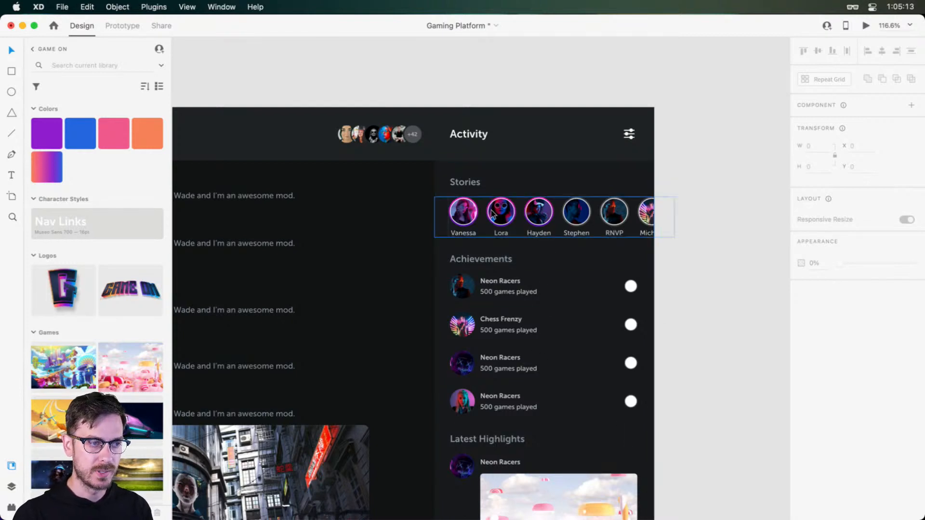
scroll(582, 267, "down", 5)
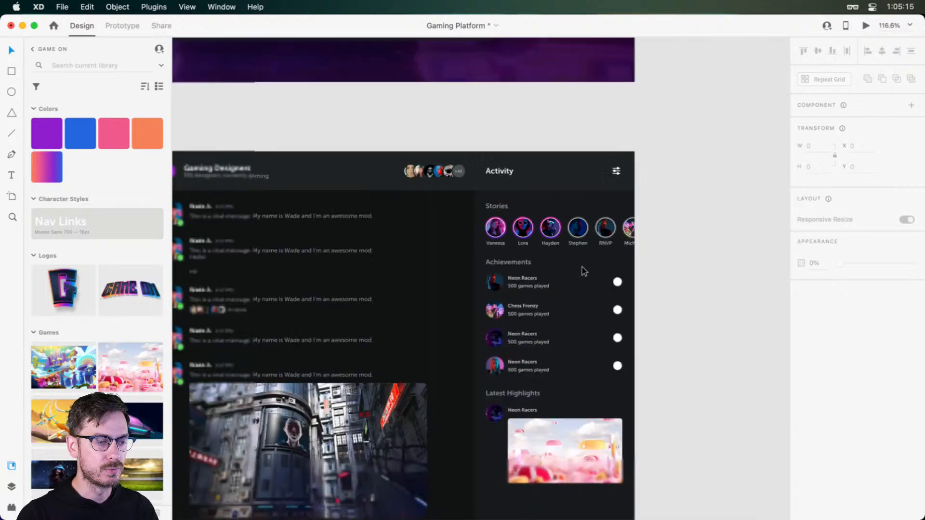
Examine the Library artboard's video grid, with a close view of the Highlights from Friends cards
scroll(582, 260, "down", 10)
scroll(555, 255, "left", 10)
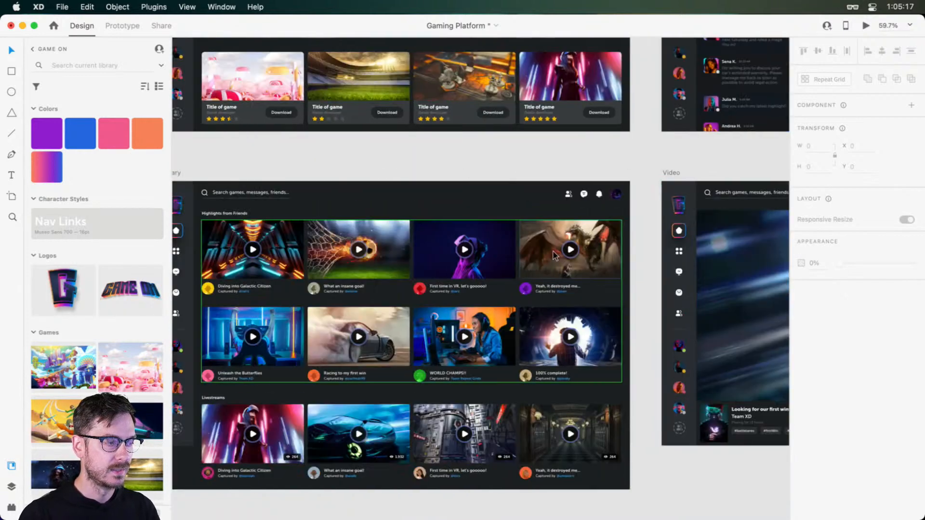
scroll(555, 256, "right", 4)
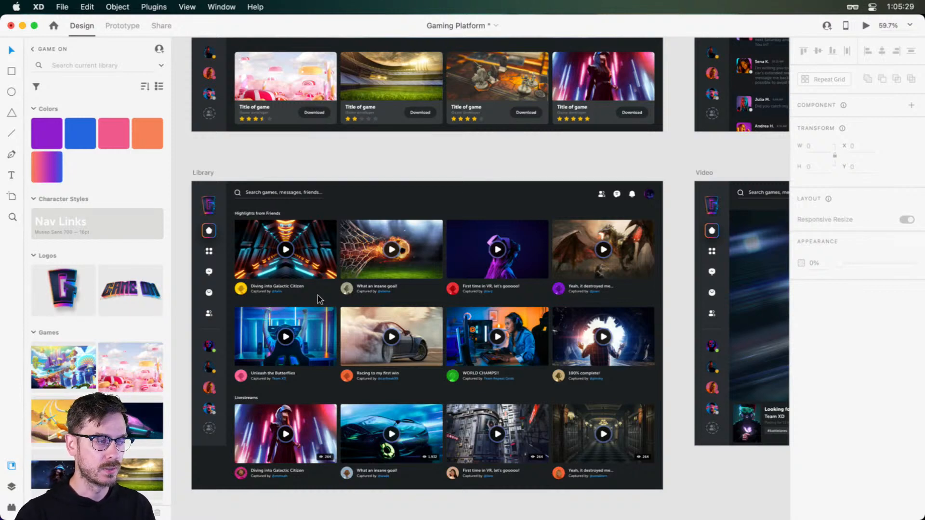
scroll(244, 253, "up", 5)
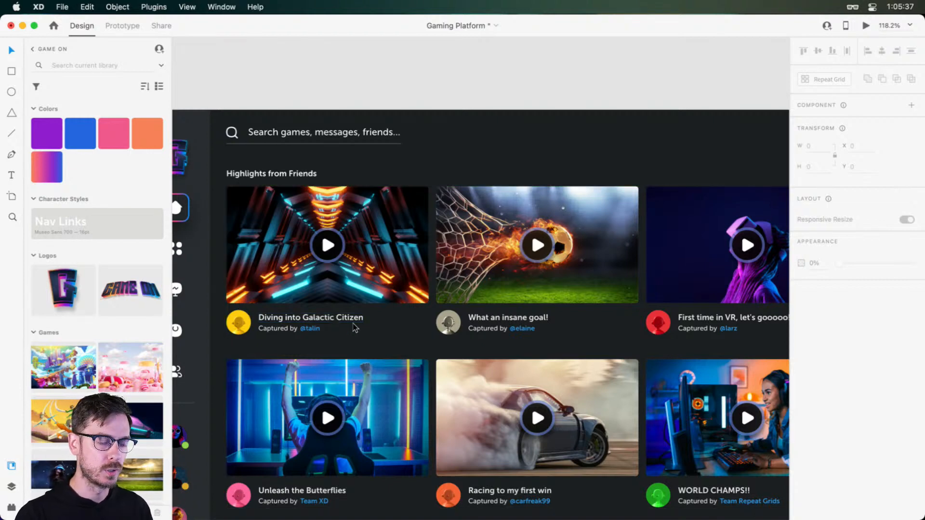
Examine the Video artboard's player, stream details and Chat column, and review the full set of artboards
scroll(389, 335, "down", 5)
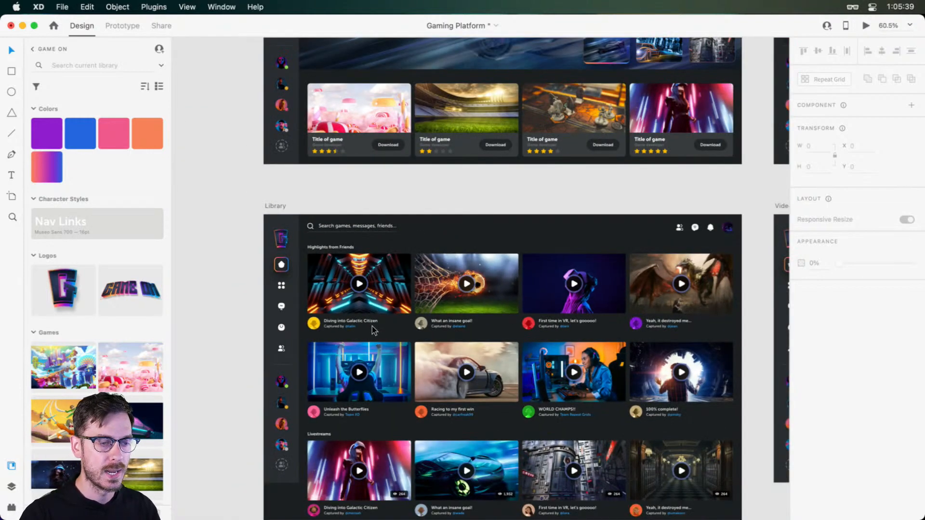
scroll(395, 316, "up", 3)
scroll(396, 319, "right", 6)
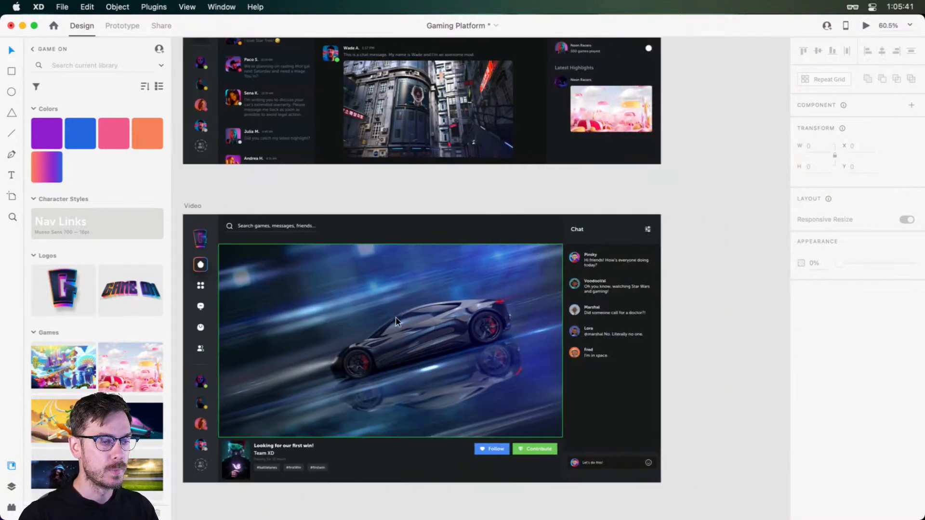
scroll(396, 319, "left", 3)
scroll(621, 361, "up", 1)
scroll(621, 360, "right", 3)
scroll(621, 360, "down", 2)
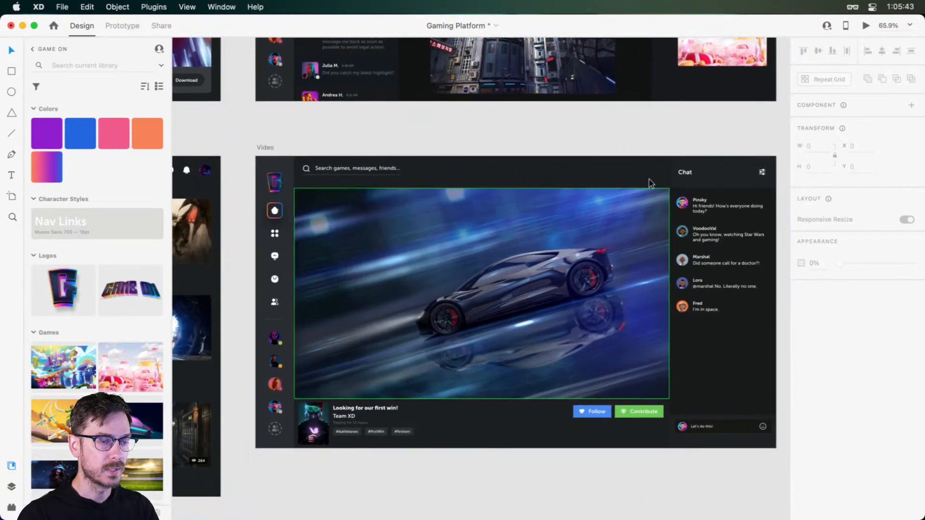
scroll(614, 198, "right", 2)
scroll(382, 210, "down", 2)
scroll(382, 210, "left", 1)
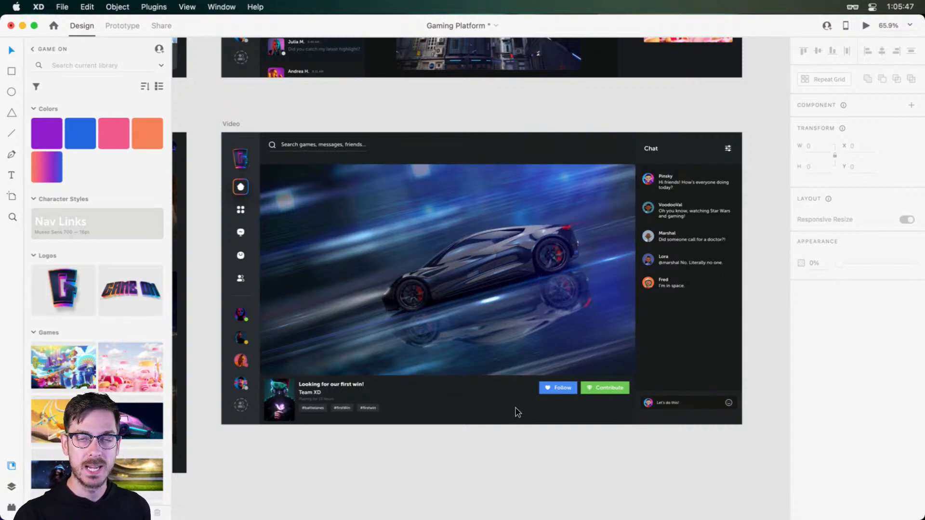
scroll(516, 403, "down", 5)
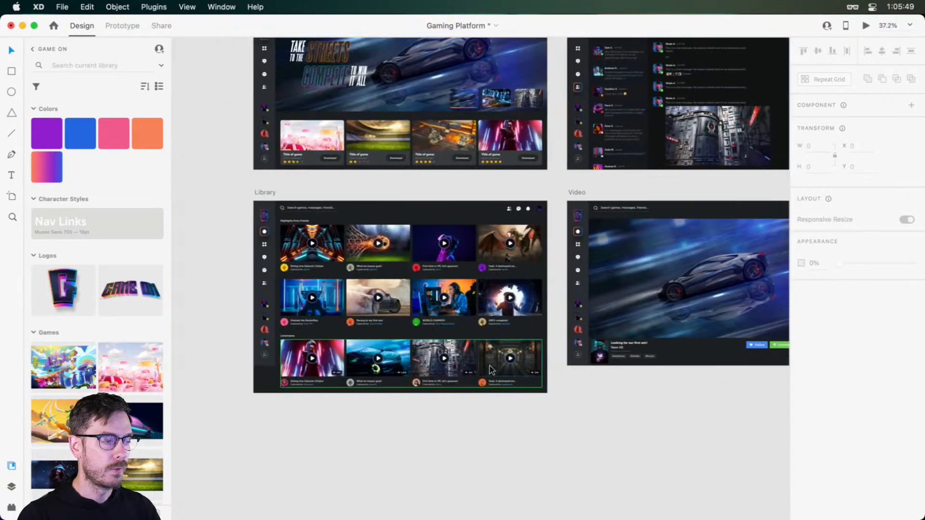
scroll(504, 461, "down", 5)
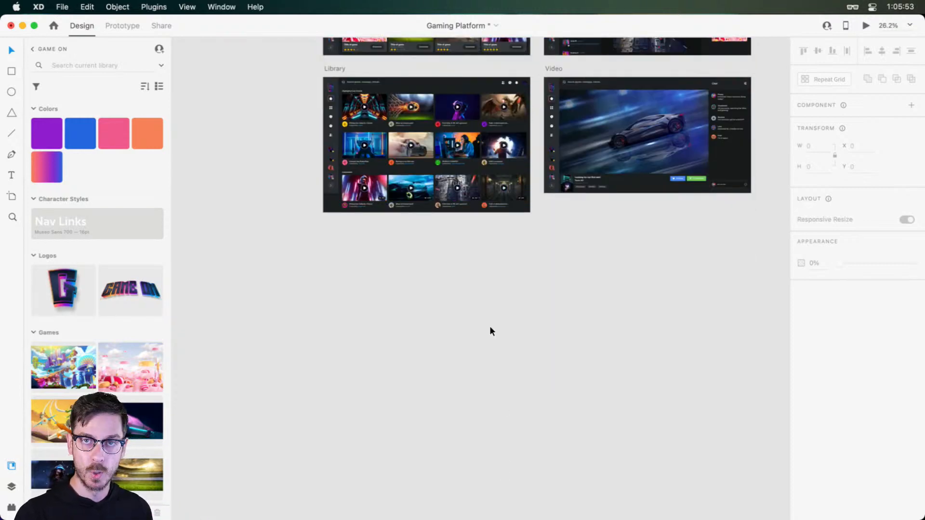
scroll(500, 311, "up", 4)
scroll(501, 310, "up", 3)
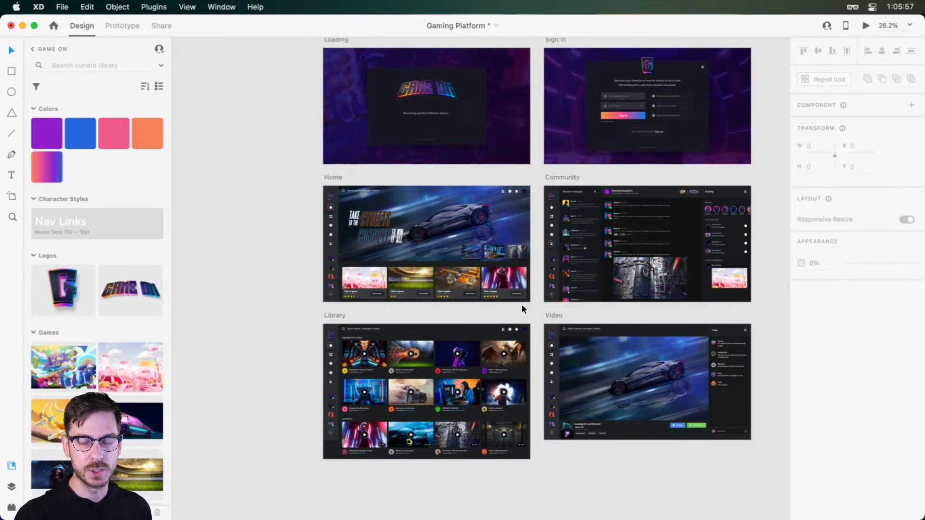
Create a new artboard using the iPhone 12 Pro Max preset of 428 × 926
scroll(521, 304, "down", 6)
scroll(349, 331, "up", 3)
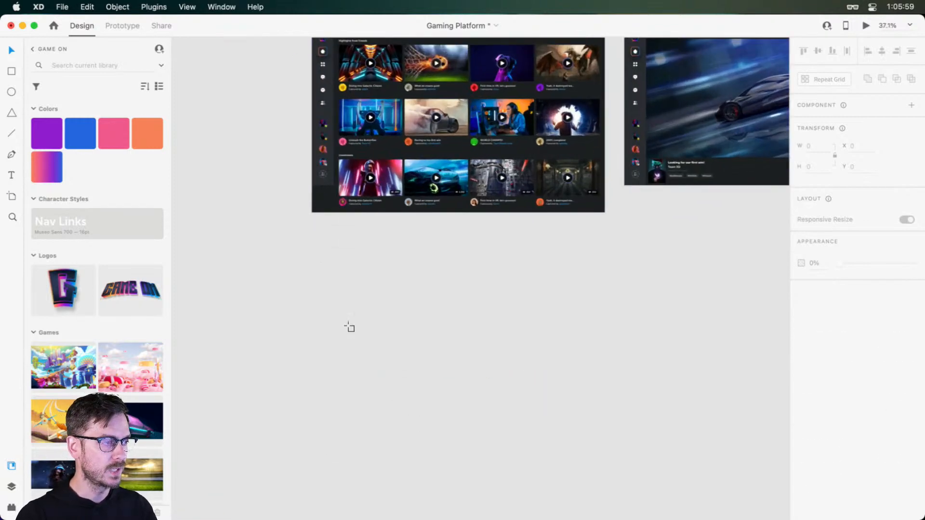
key("a")
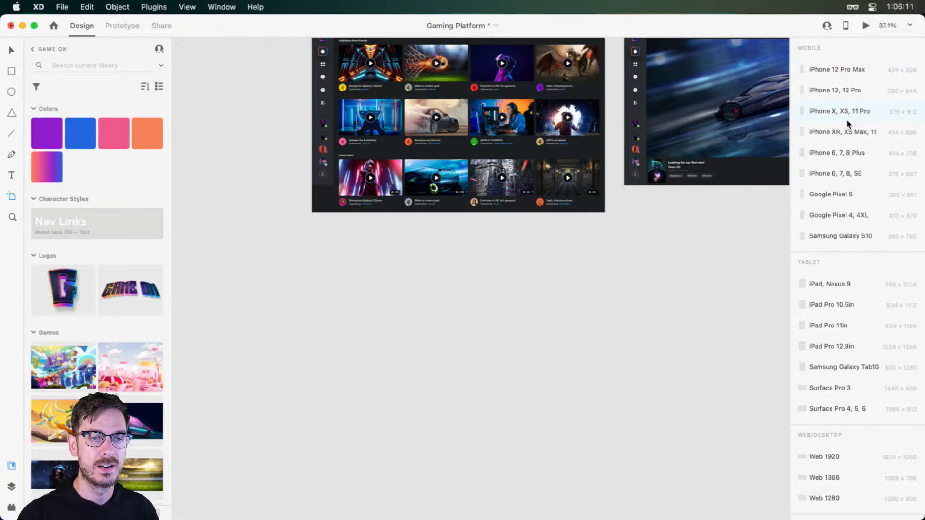
scroll(841, 292, "down", 3)
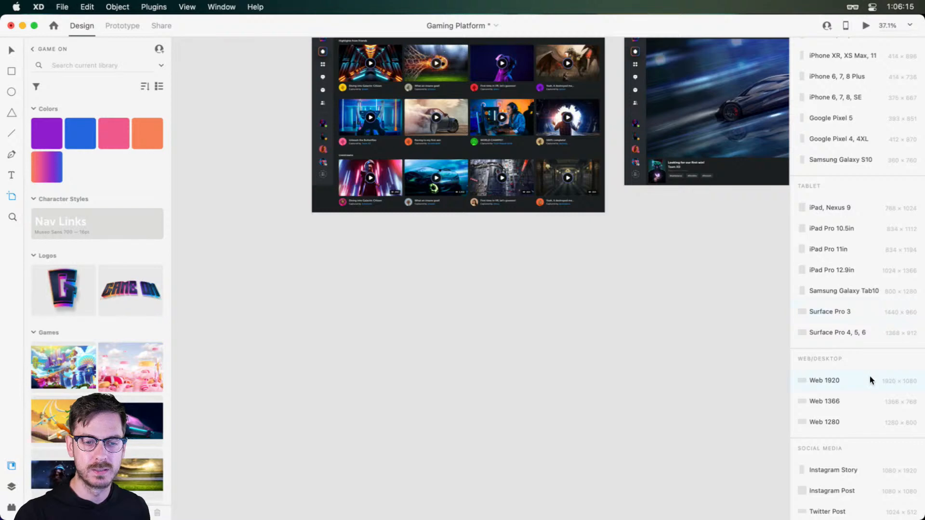
scroll(866, 357, "up", 3)
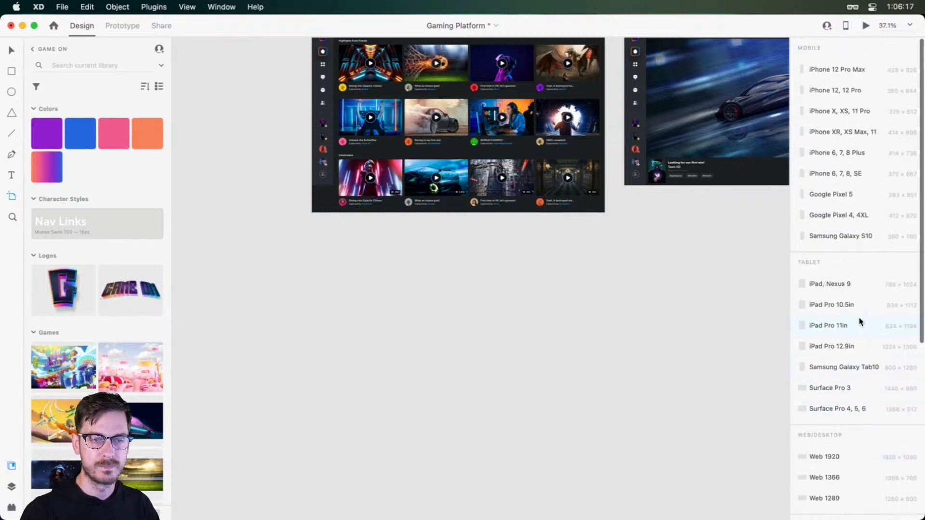
left_click(835, 69)
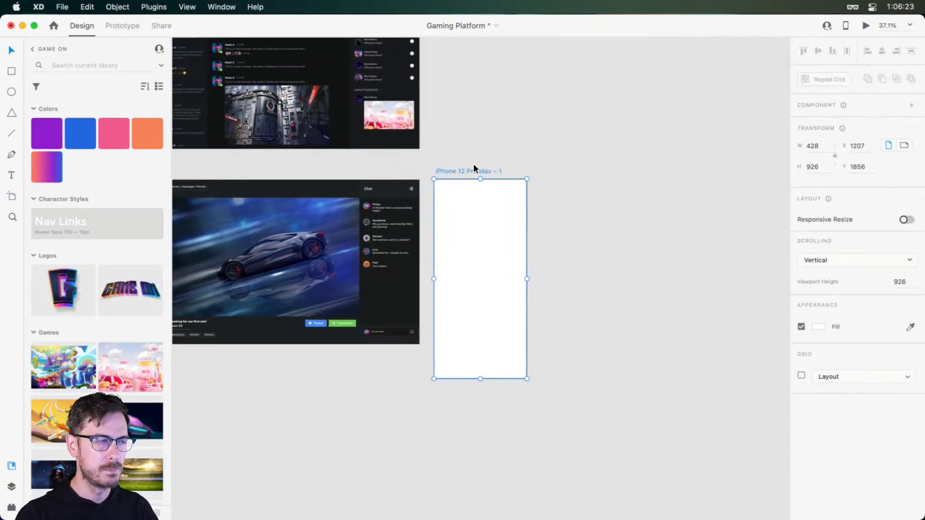
Move the new phone artboard below the Library artboard, aligned with its left edge at X -1687, Y 2939
left_click_drag(474, 166, 330, 268)
scroll(558, 262, "left", 5)
scroll(413, 303, "down", 5)
scroll(337, 268, "left", 5)
left_click_drag(339, 308, 460, 186)
scroll(474, 195, "up", 5)
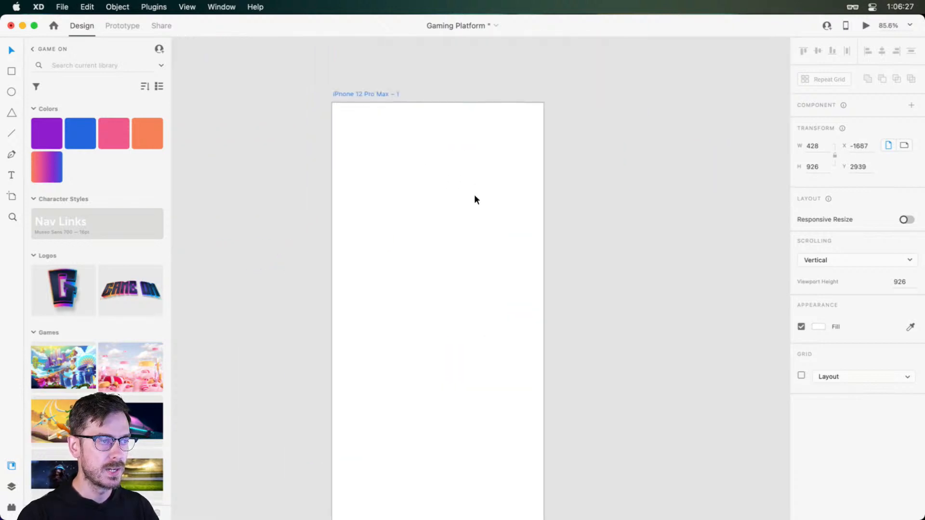
Rename the iPhone 12 Pro Max artboard as Browse
scroll(483, 195, "down", 2)
scroll(488, 276, "down", 1)
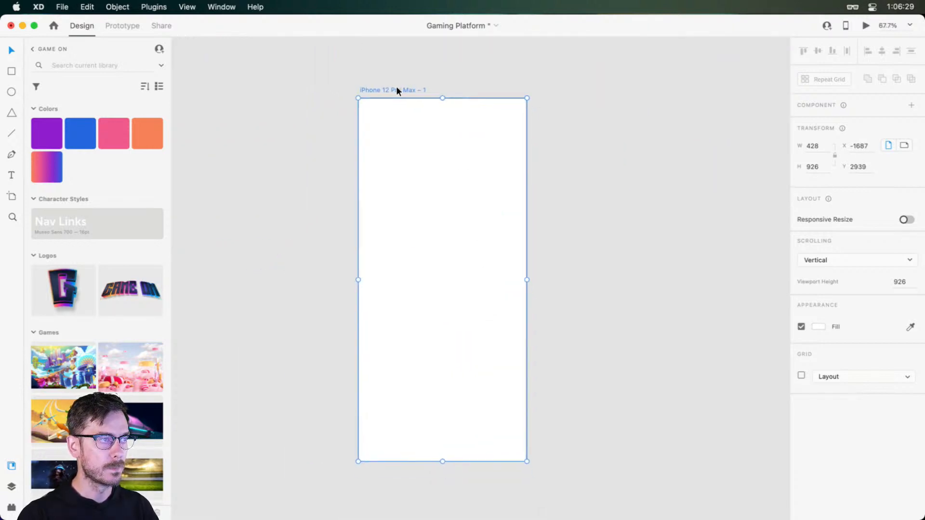
double_click(397, 88)
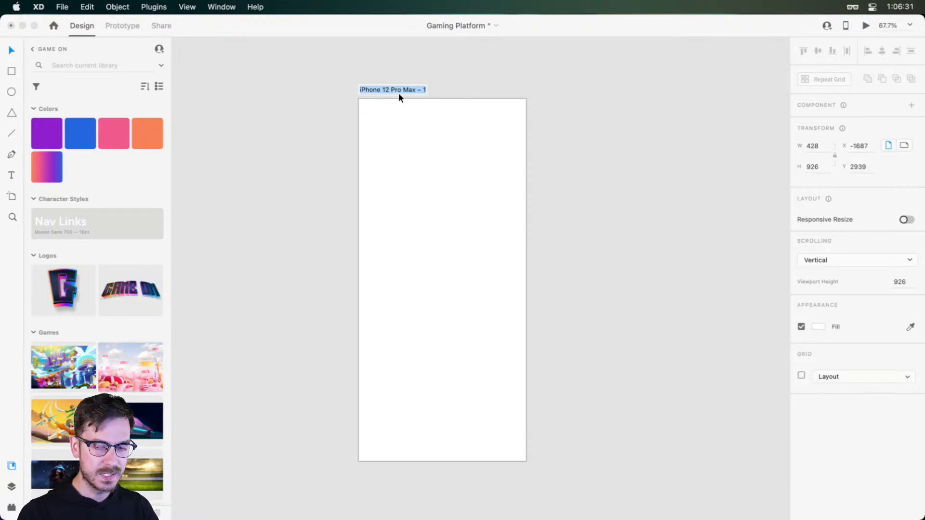
type("Browse")
key("Return")
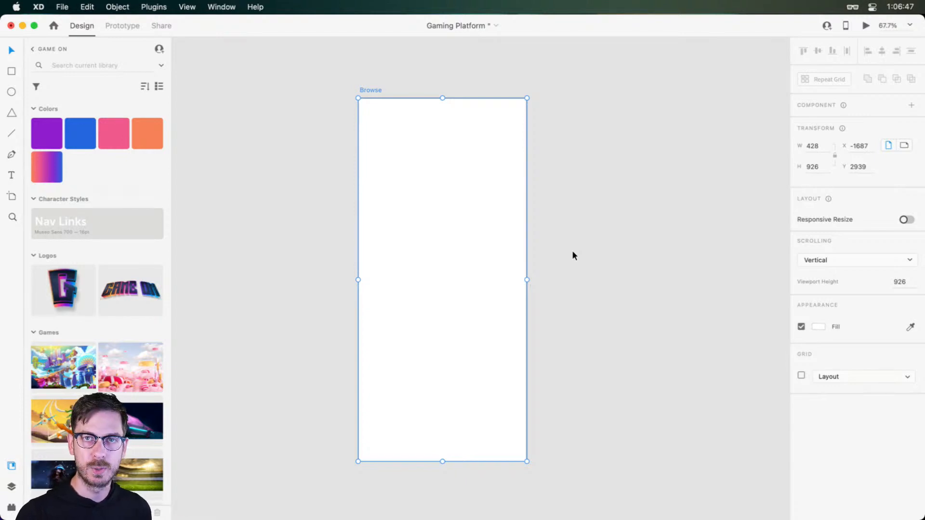
Copy the Library artboard and paste its appearance onto the Browse artboard to give it the same dark fill
scroll(582, 218, "right", 2)
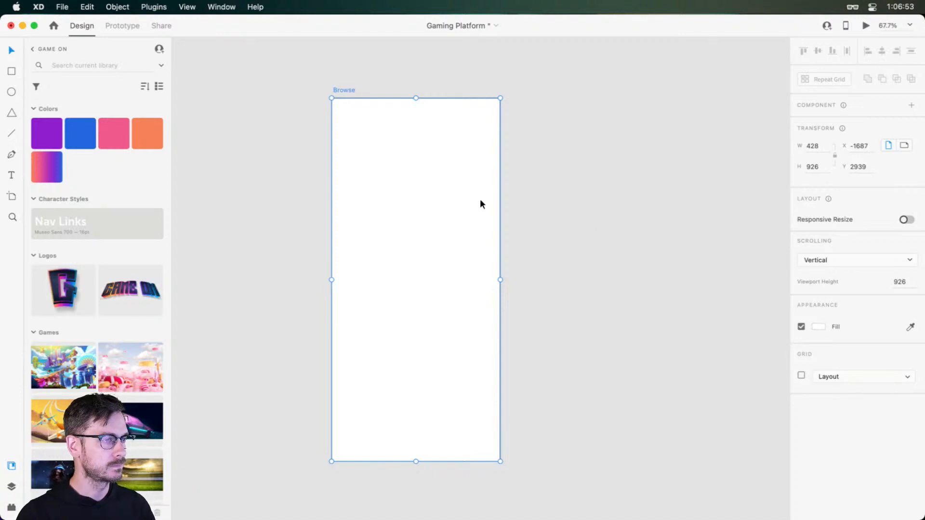
left_click_drag(410, 205, 446, 198)
scroll(442, 185, "down", 3)
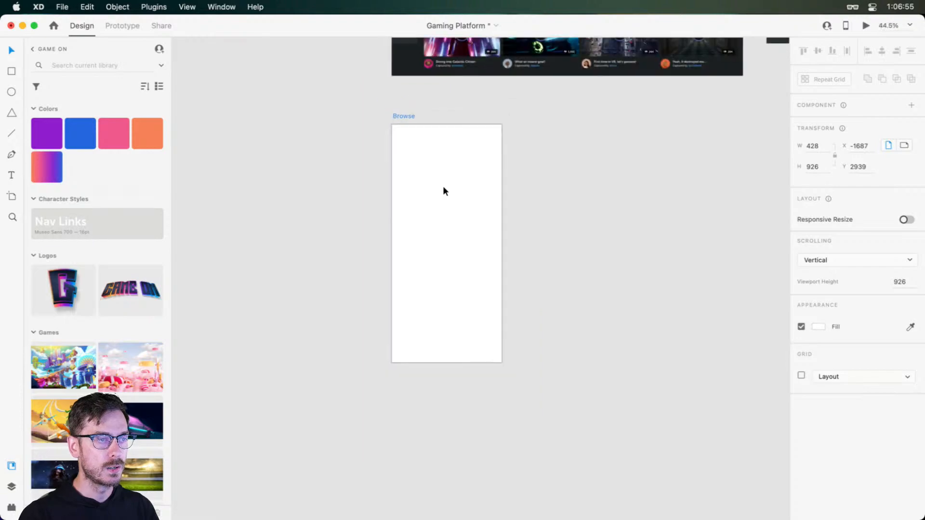
scroll(548, 169, "up", 5)
scroll(605, 130, "up", 3)
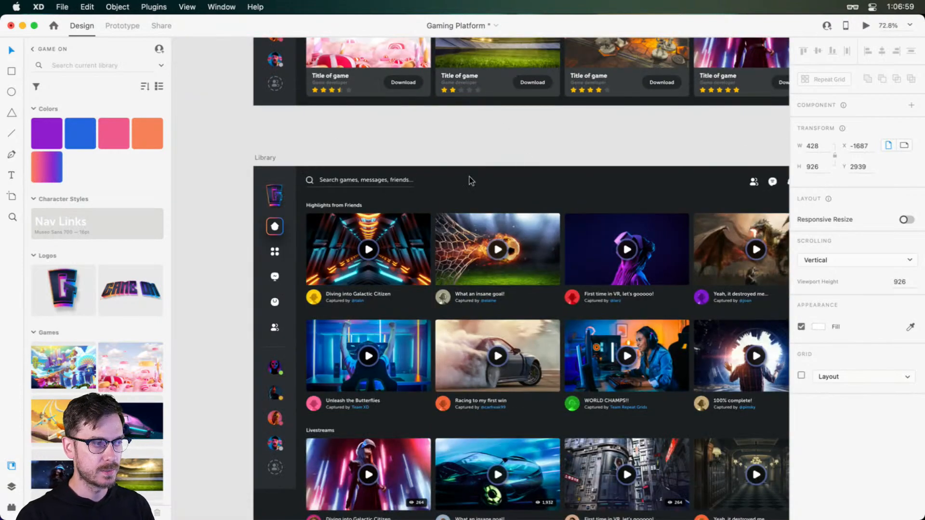
left_click(271, 158)
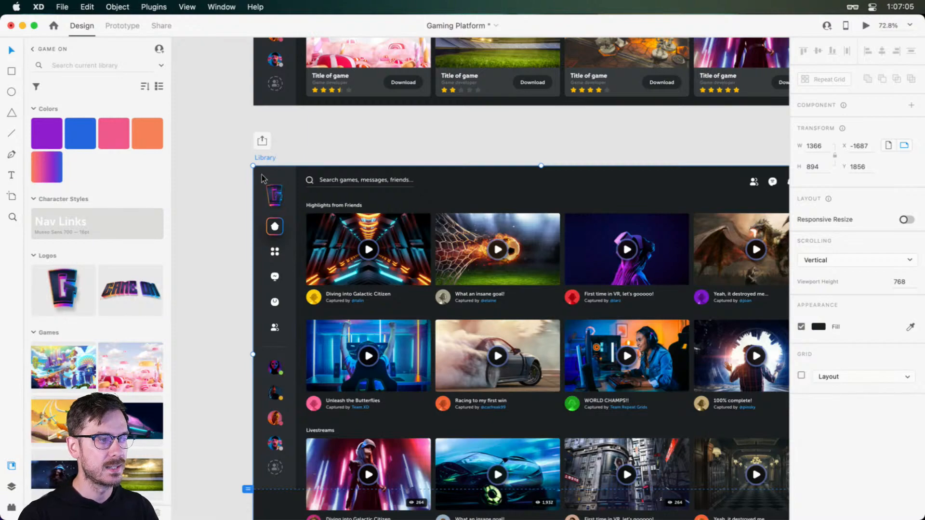
scroll(340, 241, "down", 10)
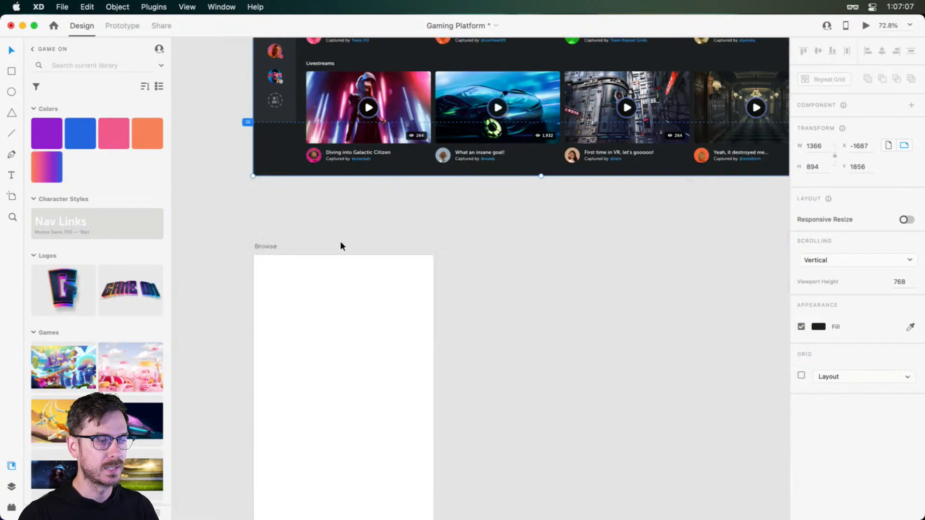
scroll(340, 241, "up", 1)
left_click(270, 55)
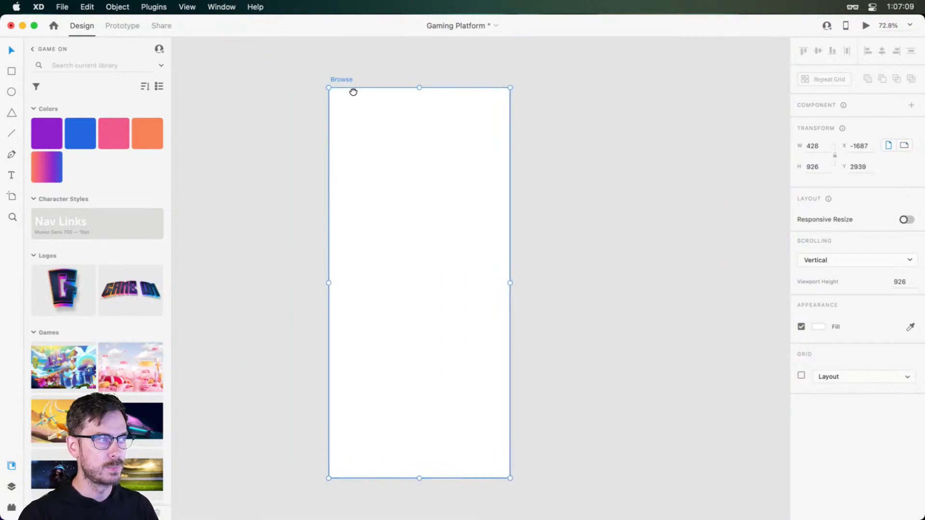
right_click(388, 137)
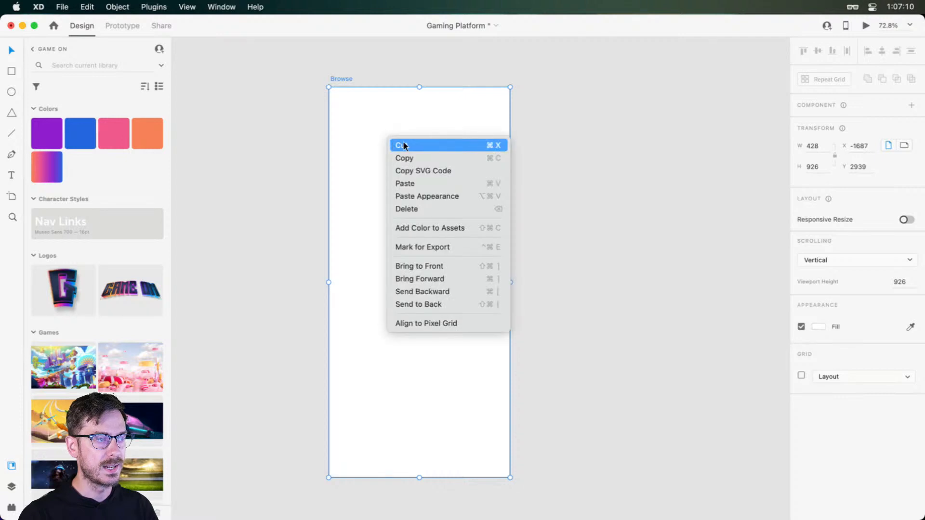
left_click(460, 194)
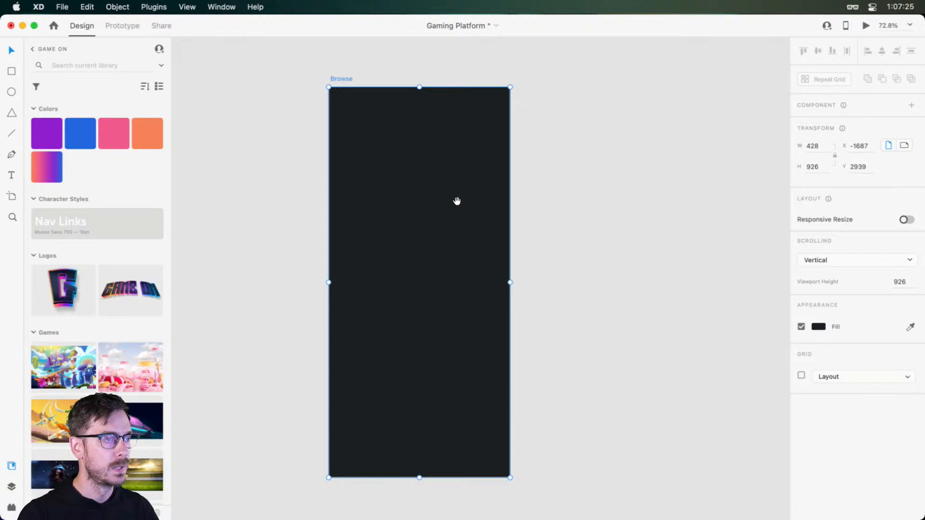
Add the point text "Games" near the top of the Browse artboard, at about X 183, Y 101
scroll(457, 201, "down", 1)
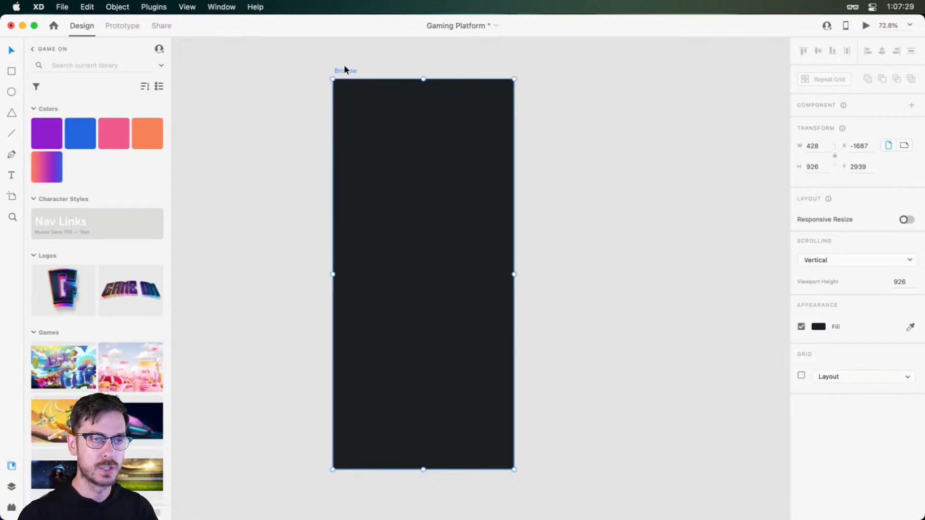
scroll(401, 98, "up", 5)
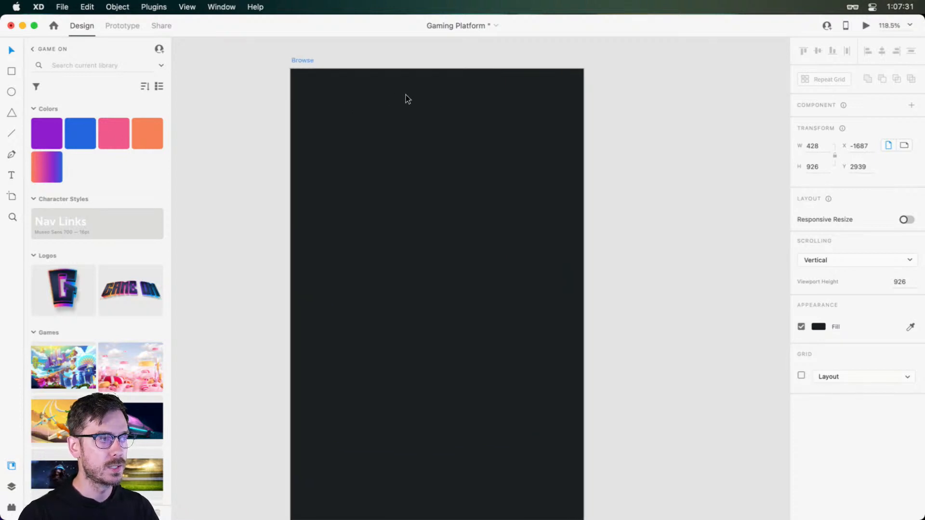
left_click_drag(407, 97, 407, 163)
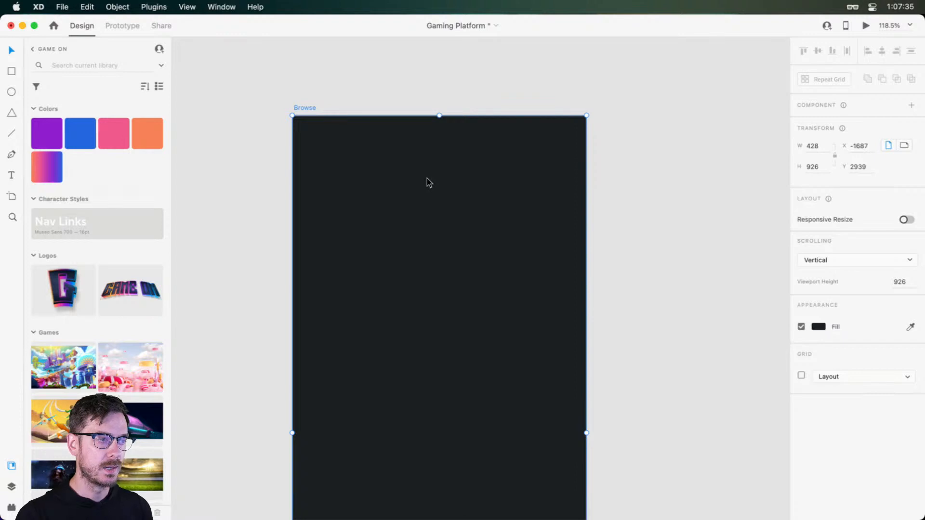
key("t")
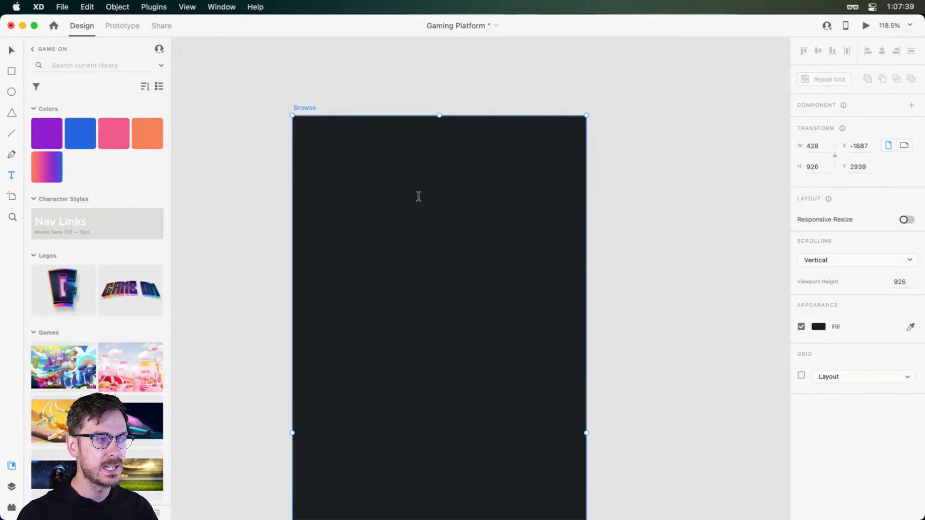
left_click(418, 196)
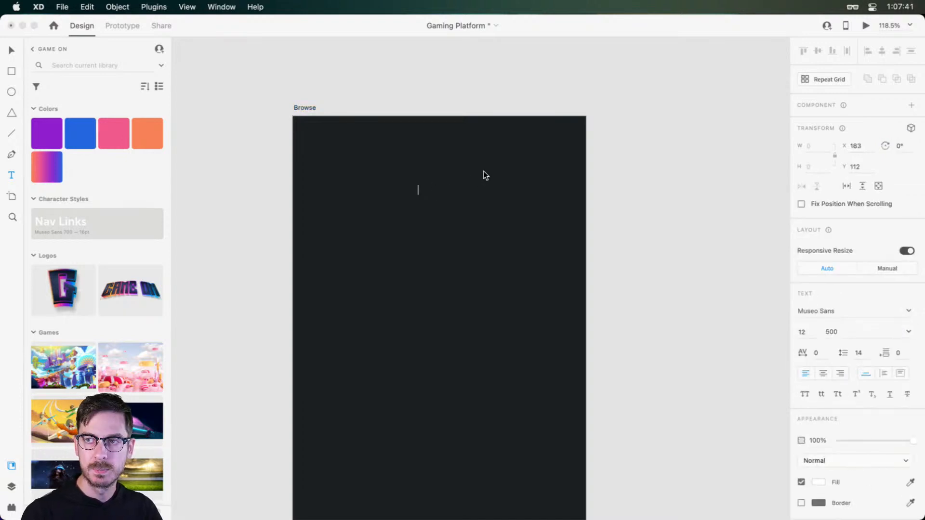
type("Games")
key("Escape")
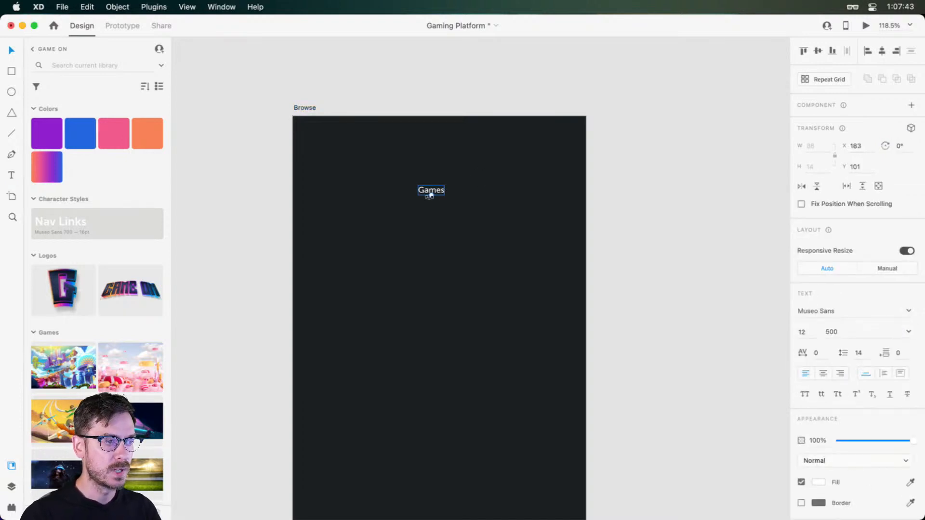
Format the Games text with weight 700, size 14 and centre alignment, and move it to X 192, Y 91
left_click(909, 332)
left_click(842, 401)
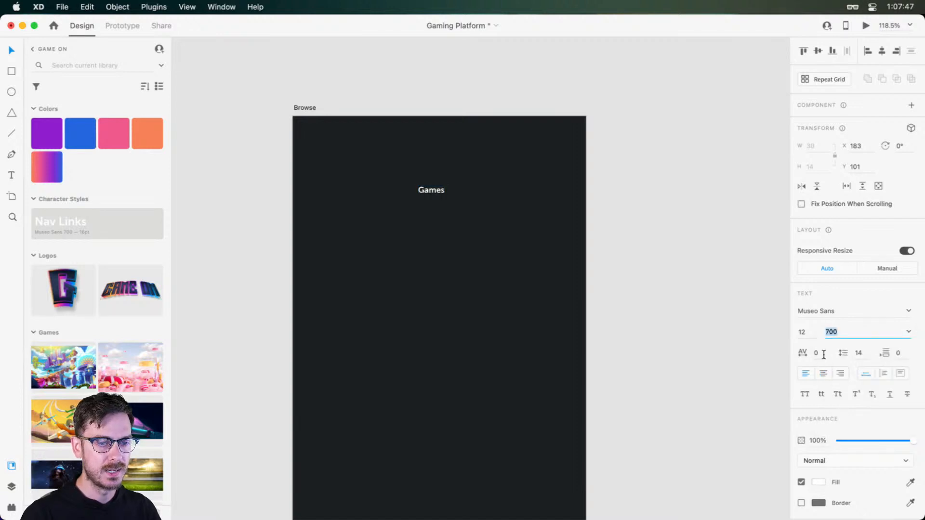
left_click_drag(808, 333, 704, 325)
key("Up")
key("Up")
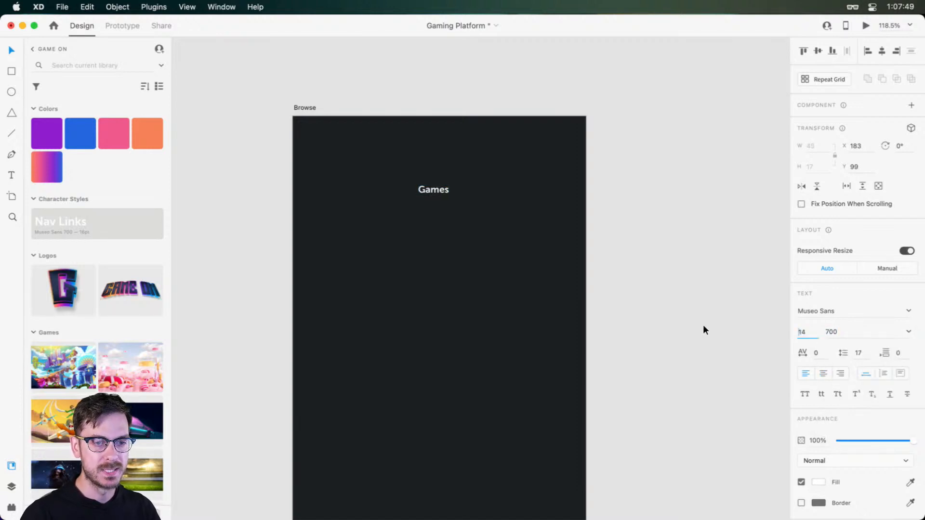
key("Return")
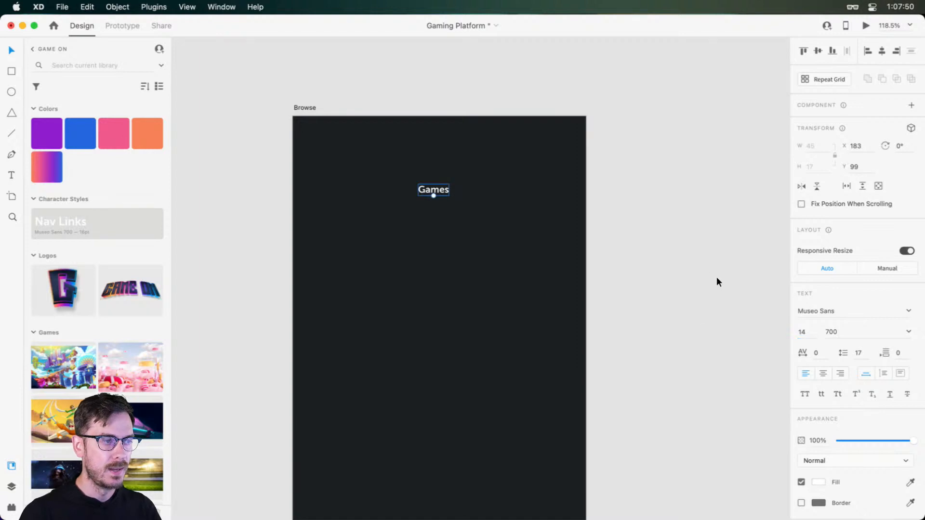
left_click(821, 374)
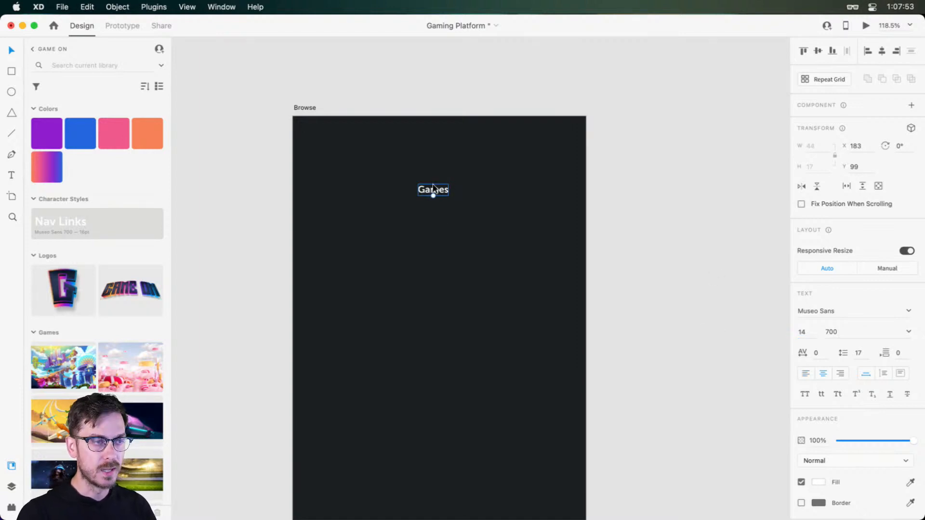
left_click_drag(433, 188, 441, 182)
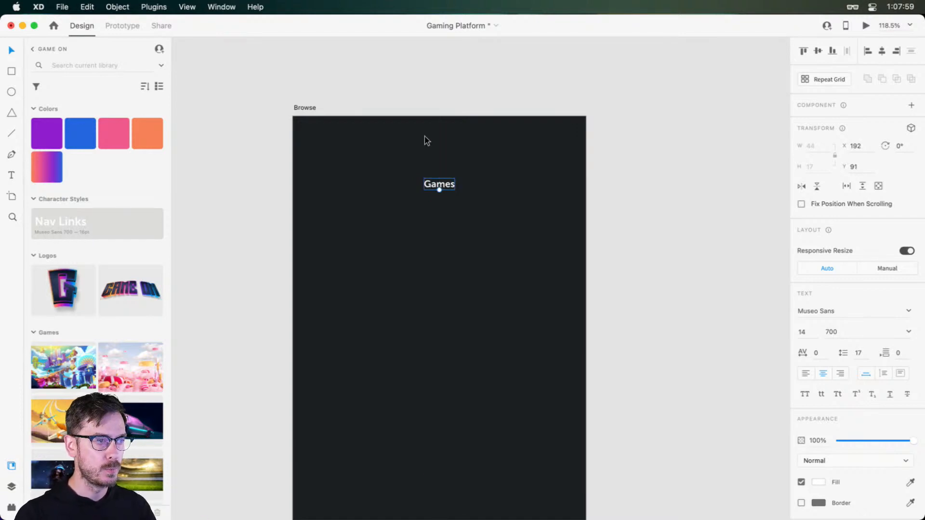
Preview the Browse artboard to examine the Games title's size on the mobile screen, and close the preview
scroll(424, 137, "up", 5)
scroll(425, 138, "up", 10)
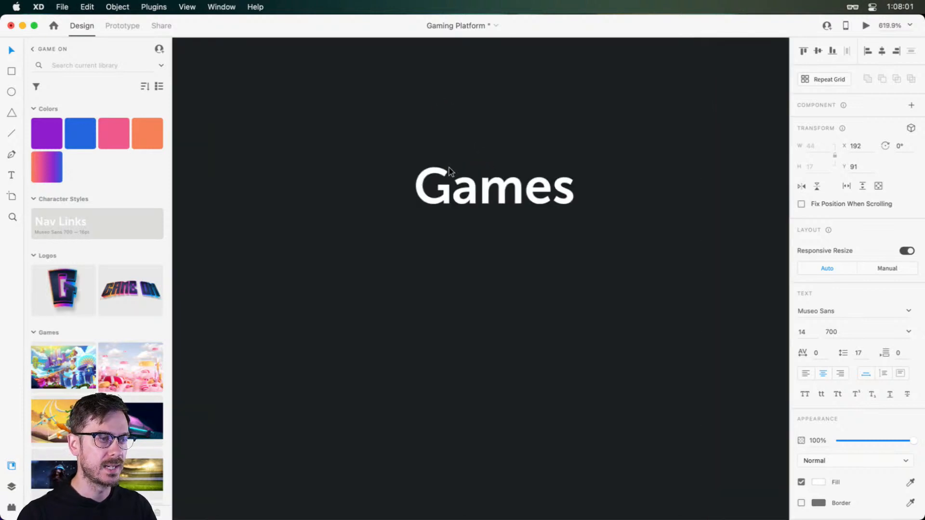
scroll(454, 178, "down", 10)
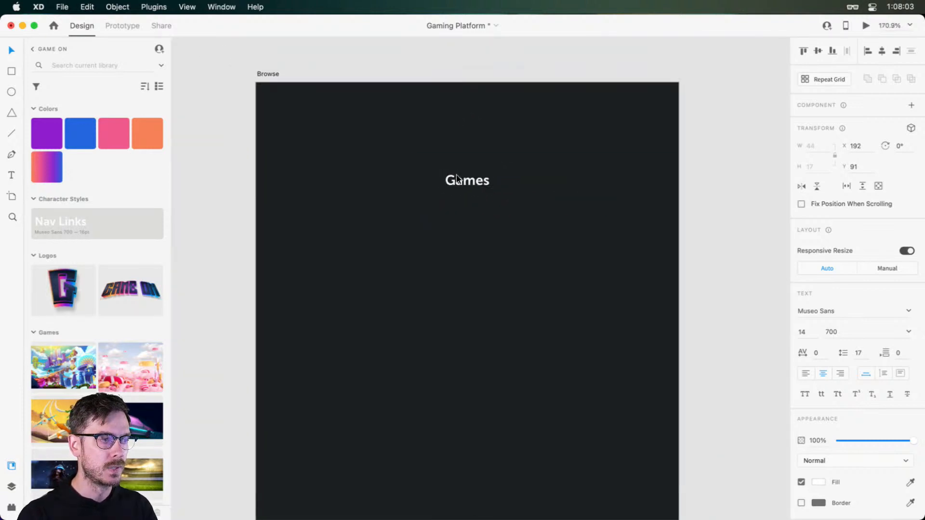
scroll(458, 167, "up", 2)
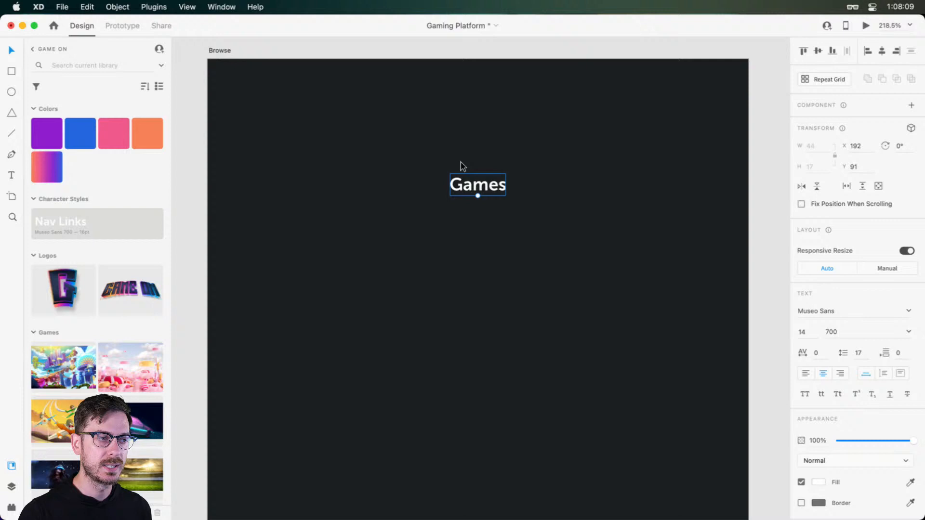
left_click(866, 25)
left_click_drag(355, 25, 640, 24)
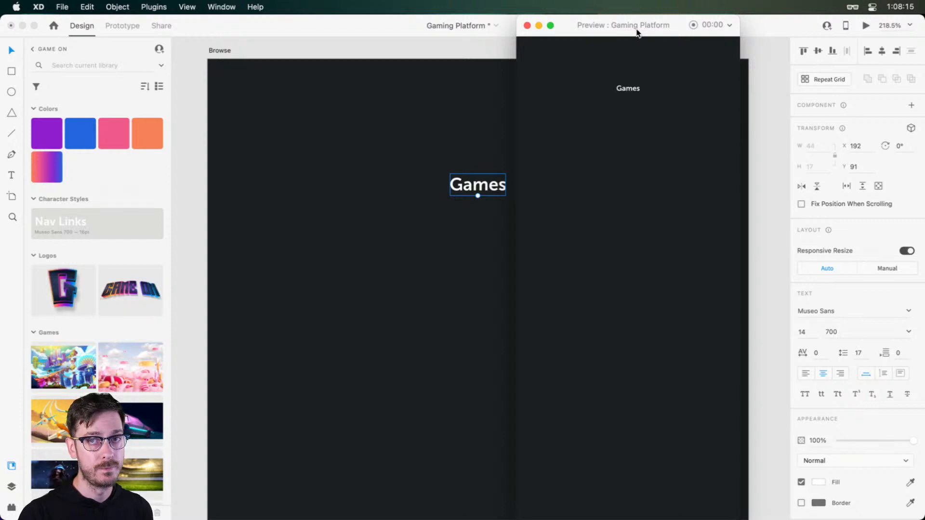
left_click_drag(604, 23, 793, 20)
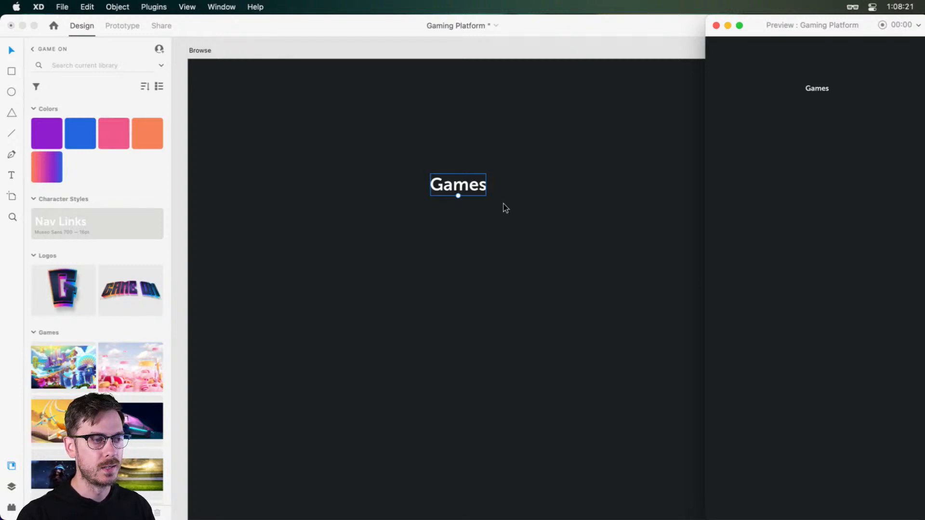
left_click_drag(810, 19, 511, 25)
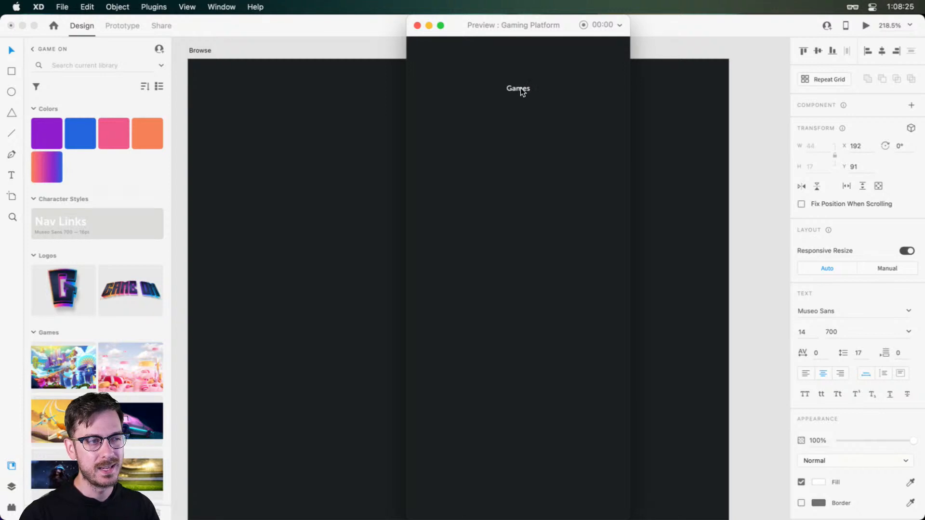
key("super+w")
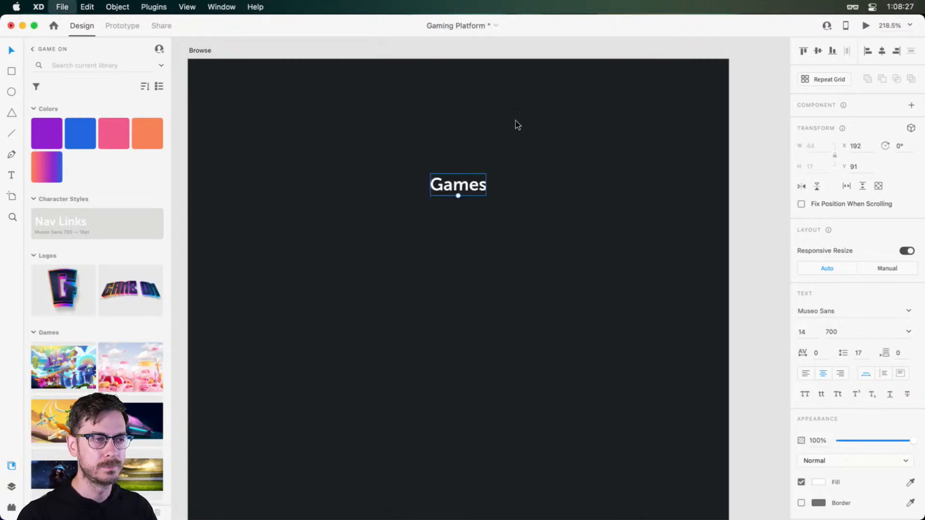
Set the Games text size to 16 and preview the Browse artboard with the preview window beside the title
left_click(803, 332)
type("16")
key("Return")
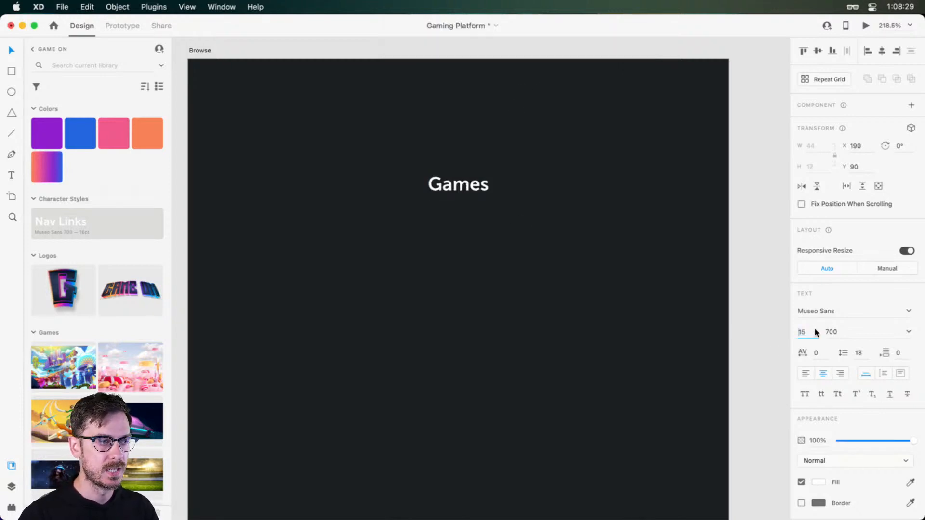
key("super+Return")
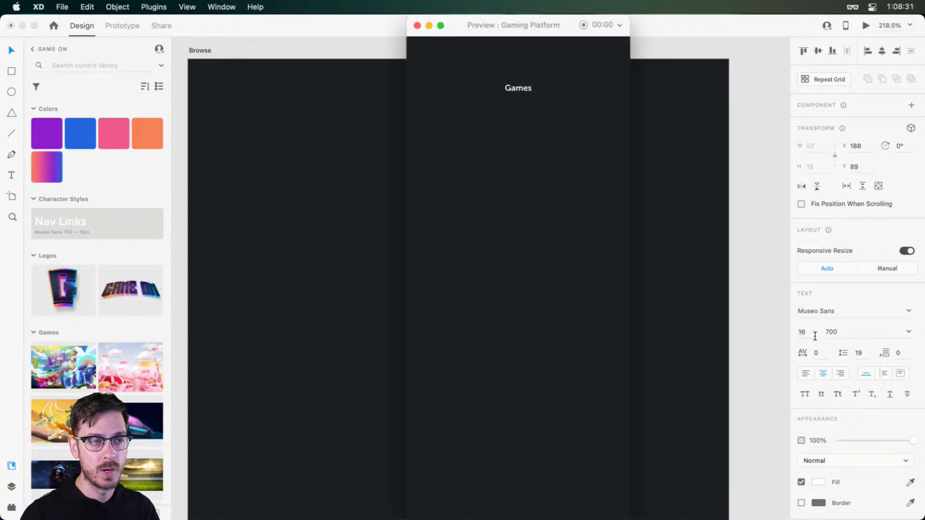
left_click_drag(473, 30, 72, 25)
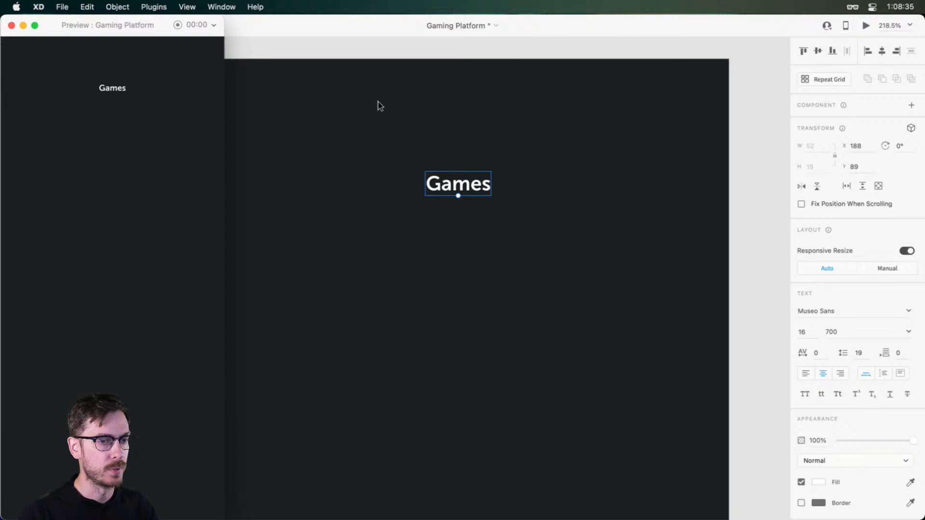
Increase the Games text size to 18 while comparing it in the preview, and close the preview
left_click(811, 340)
left_click(811, 336)
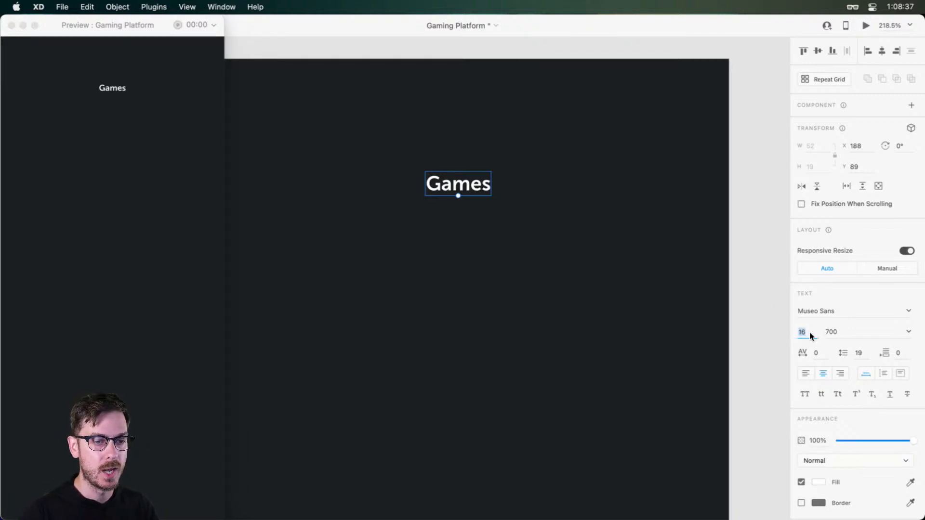
key("Up")
key("Up")
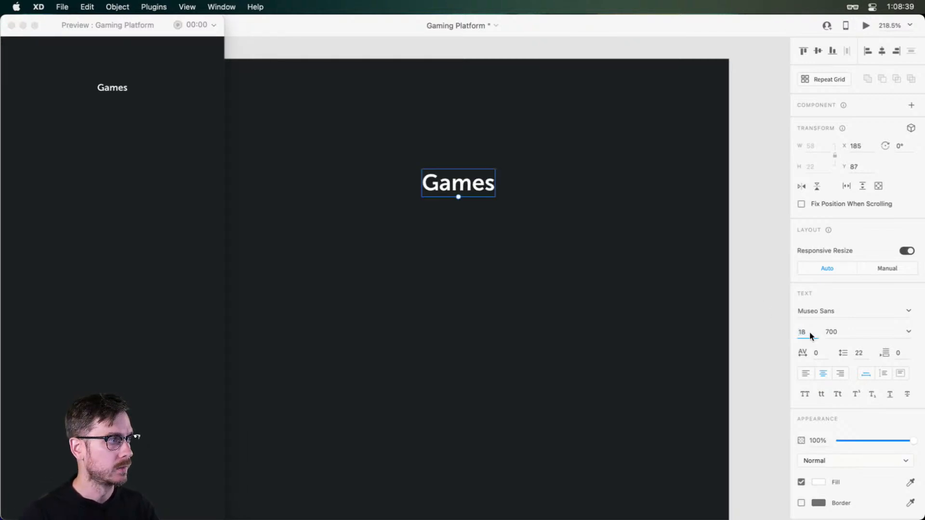
left_click(72, 97)
key("super+w")
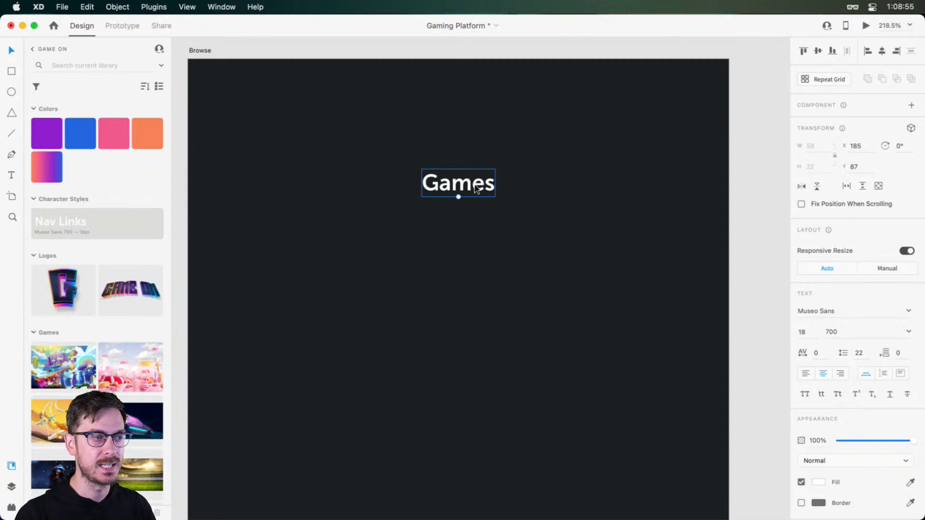
Move the Games text up to Y 70, keeping it horizontally centred on the Browse artboard
left_click_drag(475, 188, 478, 187)
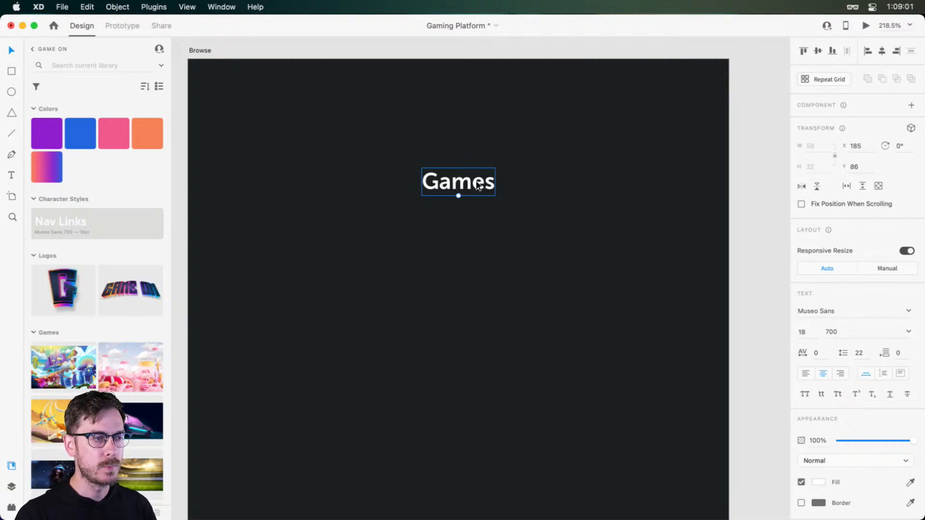
left_click_drag(478, 187, 553, 198)
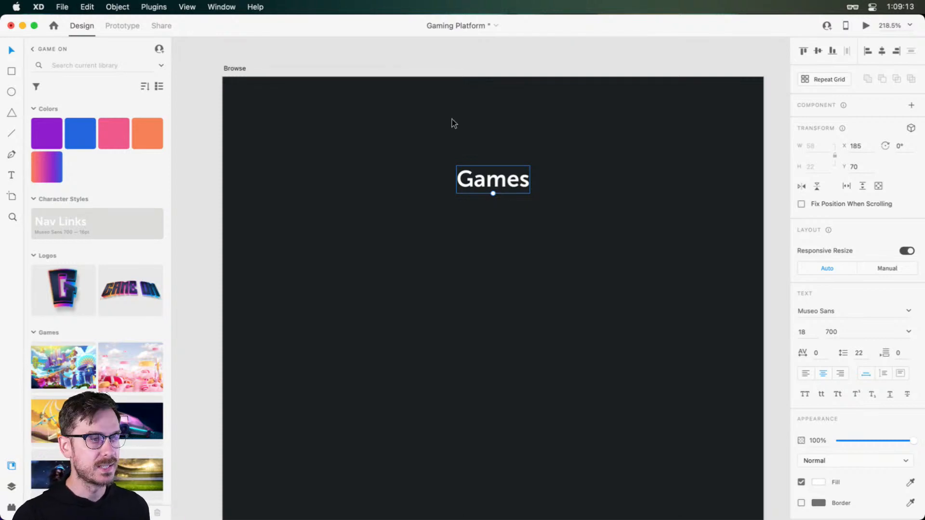
Draw a white borderless rectangle 428 wide and 45 high across the top edge of the Browse artboard
key("r")
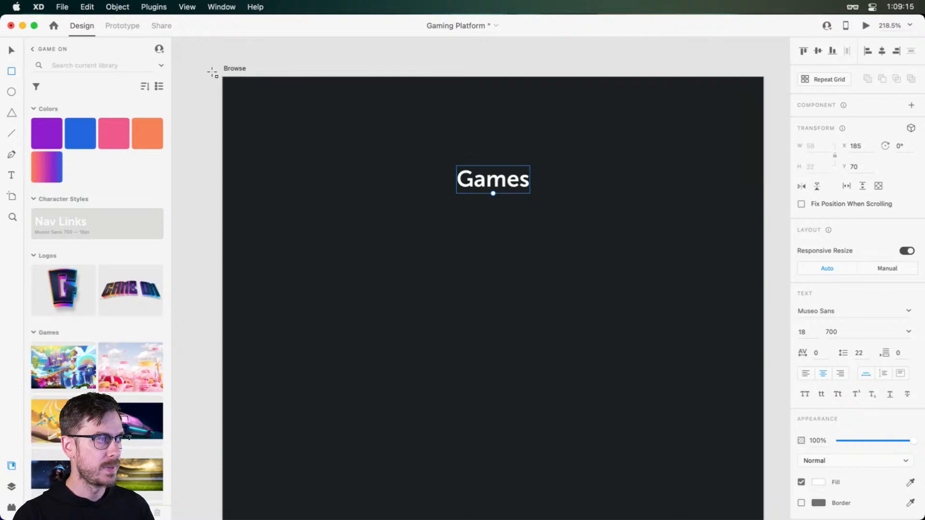
mouse_move(212, 73)
left_mouse_down()
mouse_move(771, 122)
mouse_move(766, 138)
left_mouse_up()
left_click(801, 398)
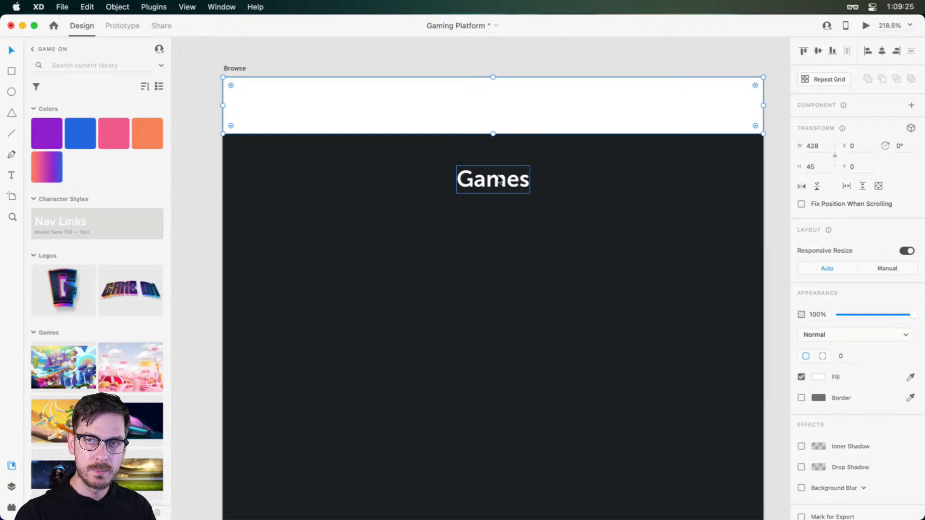
mouse_move(499, 179)
left_mouse_down()
mouse_move(500, 111)
mouse_move(501, 181)
left_mouse_up()
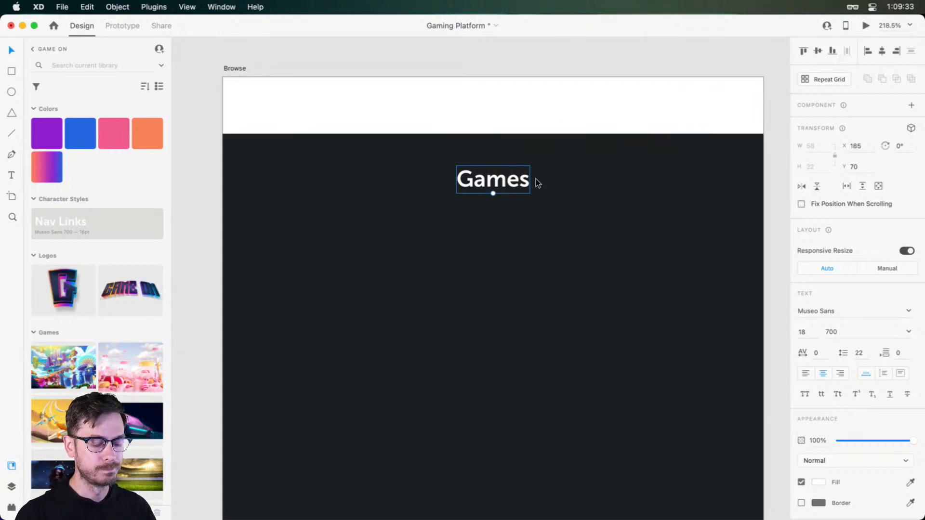
Delete the white rectangle at the top of the Browse artboard
key("super+Return")
left_click(559, 108)
left_click(559, 107)
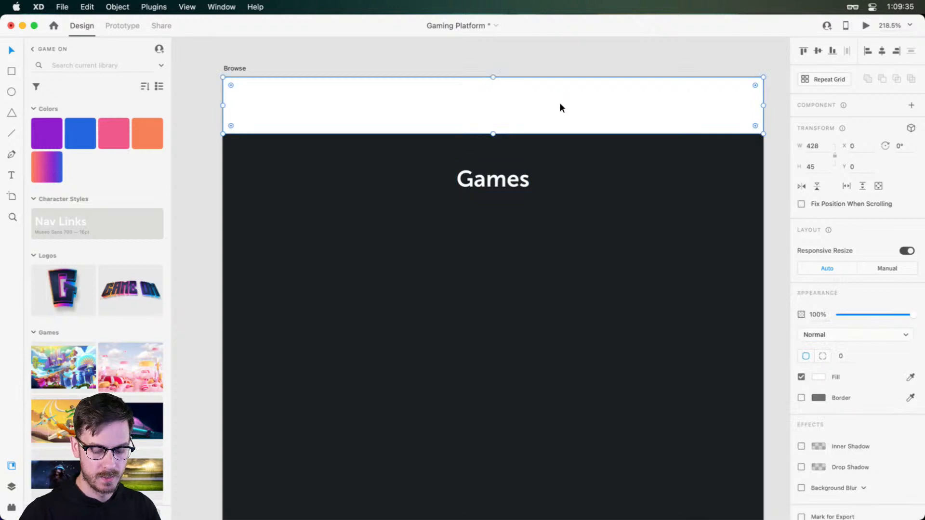
key("Delete")
left_click_drag(578, 182, 569, 178)
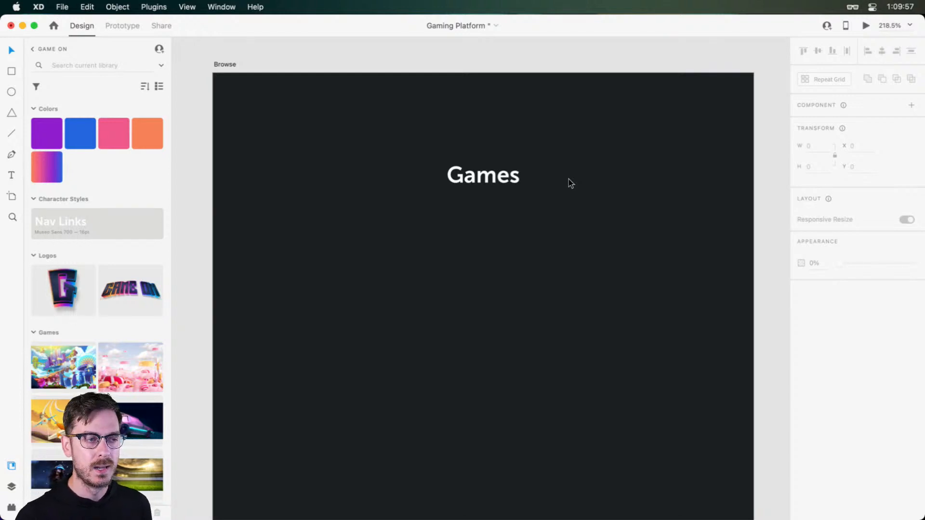
scroll(569, 178, "down", 5)
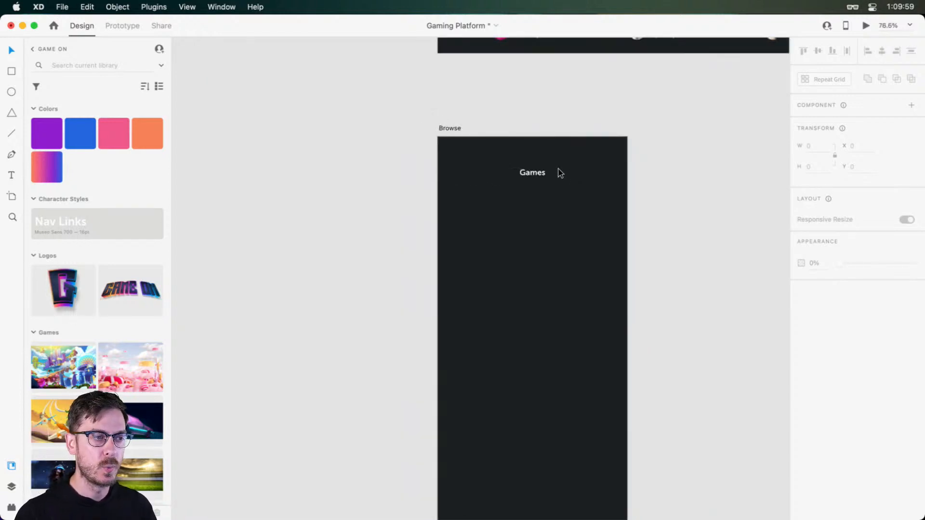
scroll(557, 174, "up", 5)
scroll(556, 180, "down", 3)
scroll(556, 181, "up", 5)
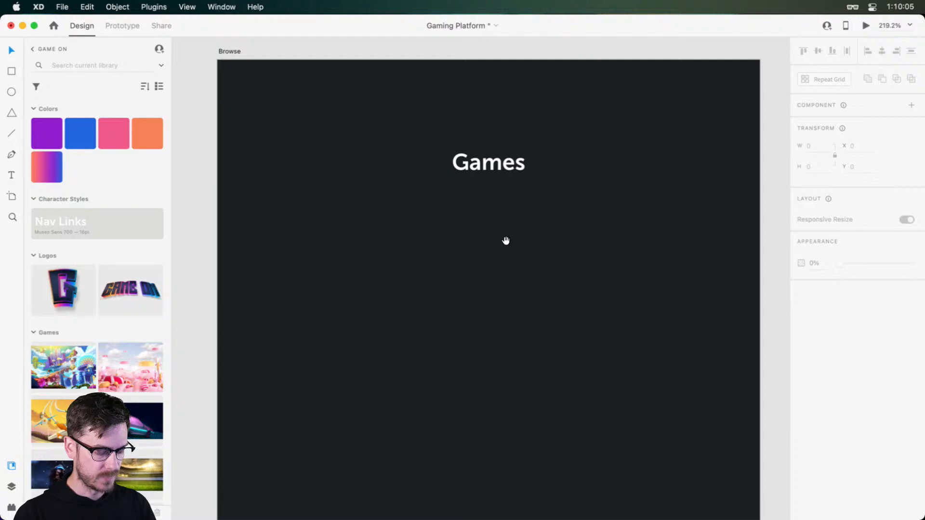
left_click_drag(504, 213, 552, 269)
scroll(543, 257, "down", 10)
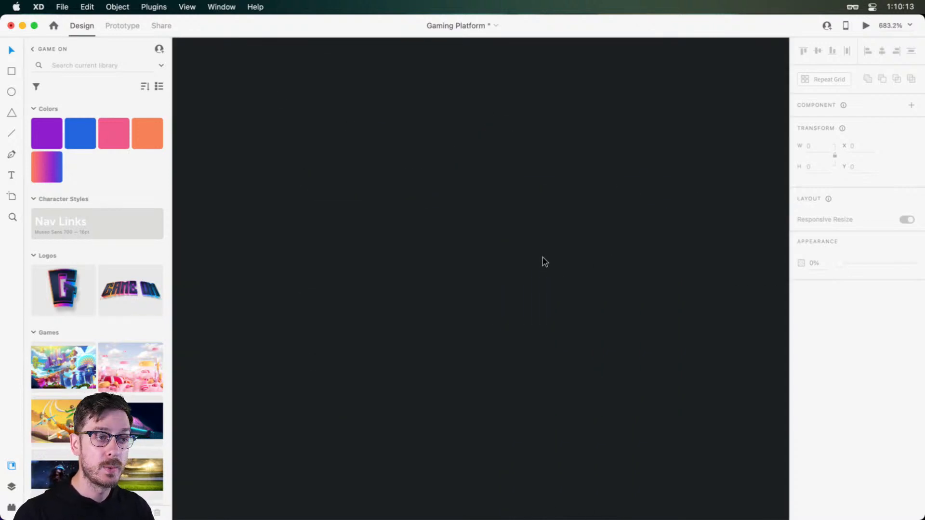
scroll(542, 259, "up", 3)
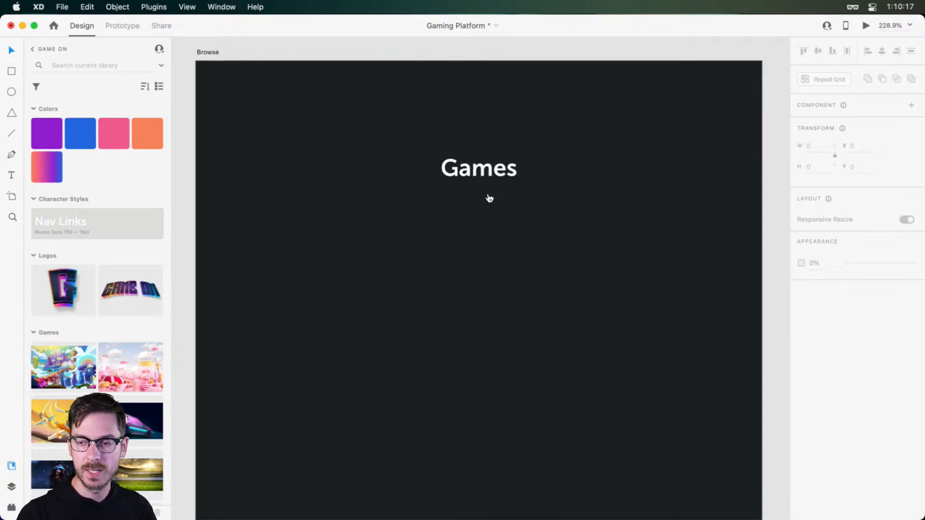
Switch to Nucleo and search the Bold style of the Coco icon set for "arrow"
key("super+Tab")
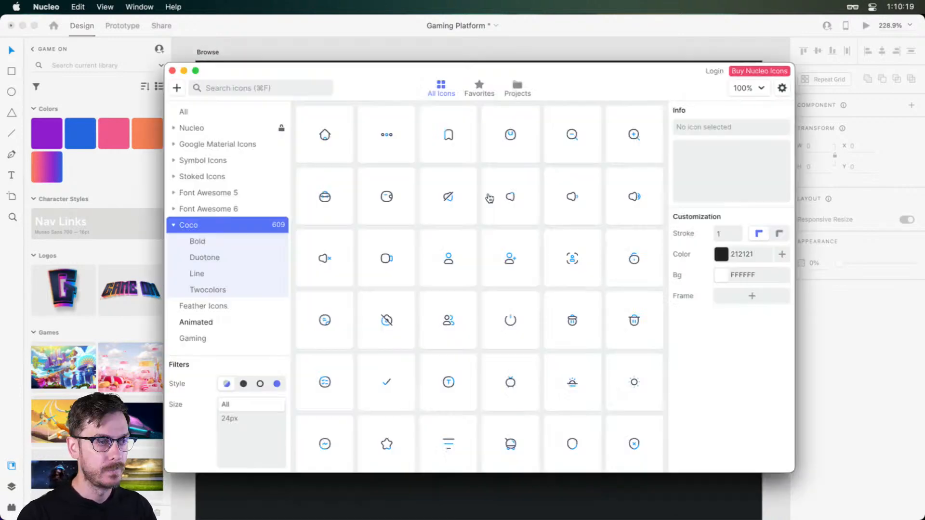
left_click_drag(616, 74, 604, 73)
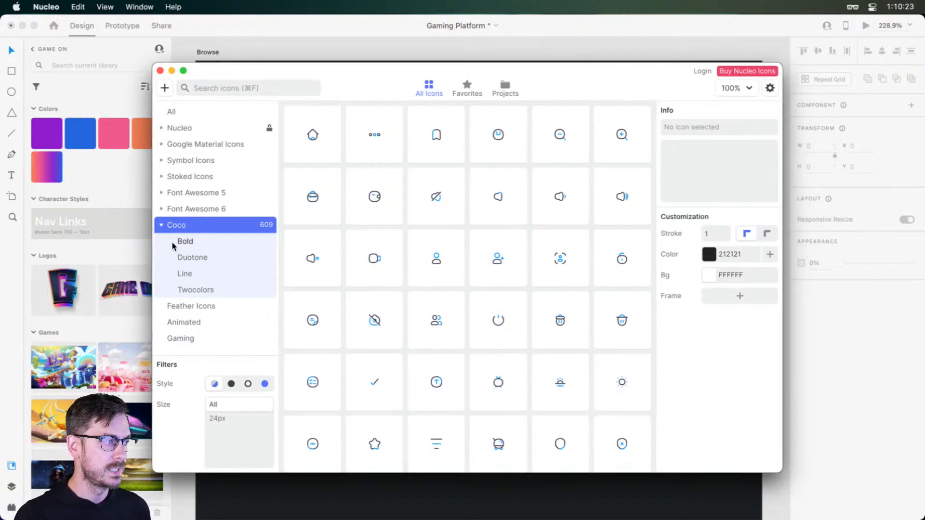
left_click(185, 246)
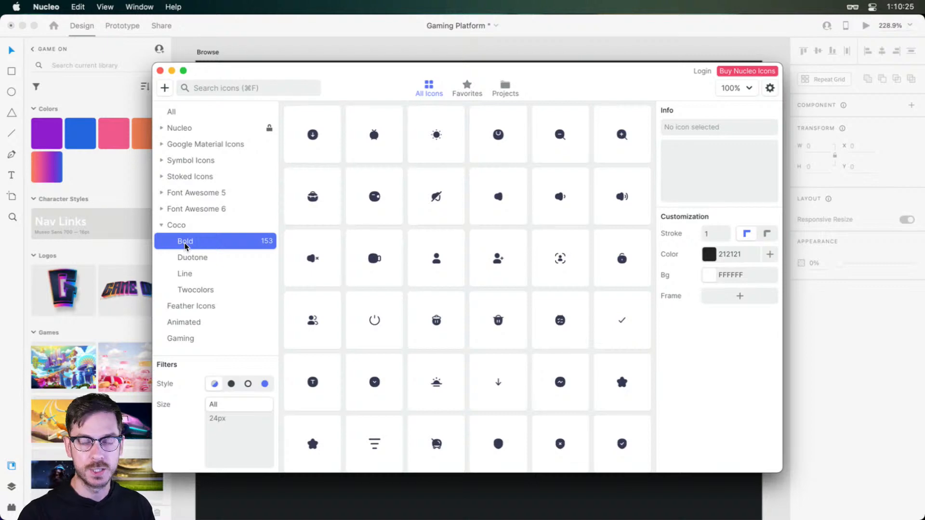
left_click(258, 95)
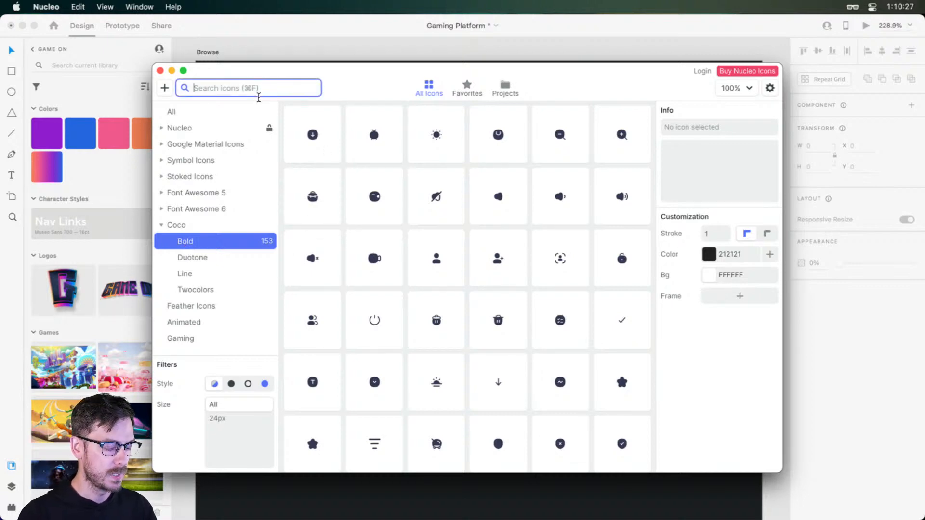
type("arrow")
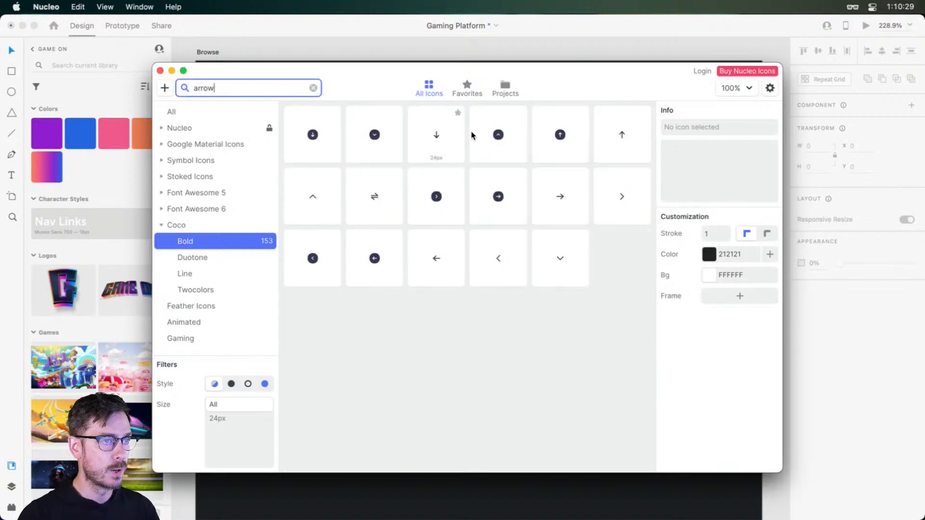
Copy the circled left-chevron icon "Arrow - Left" and paste it onto the Browse artboard in Adobe XD
left_click(313, 265)
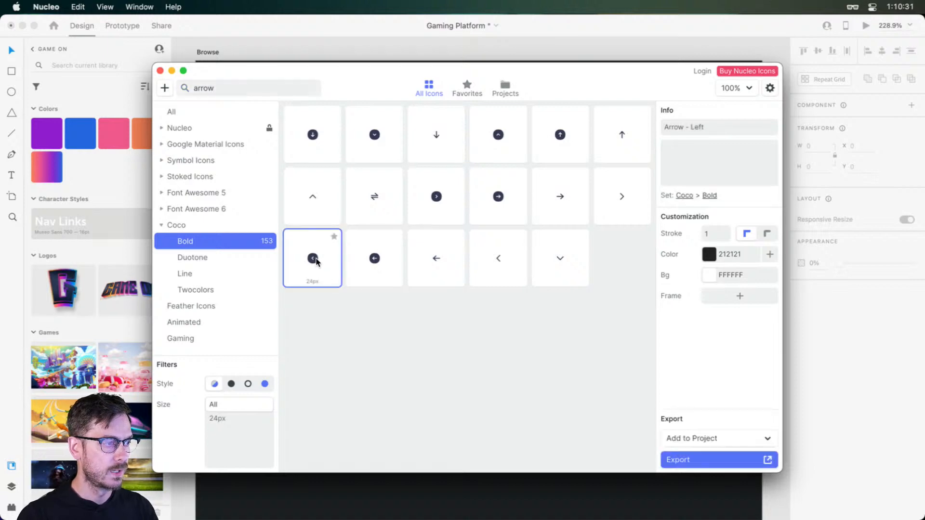
key("super+c")
left_click(853, 340)
key("super+v")
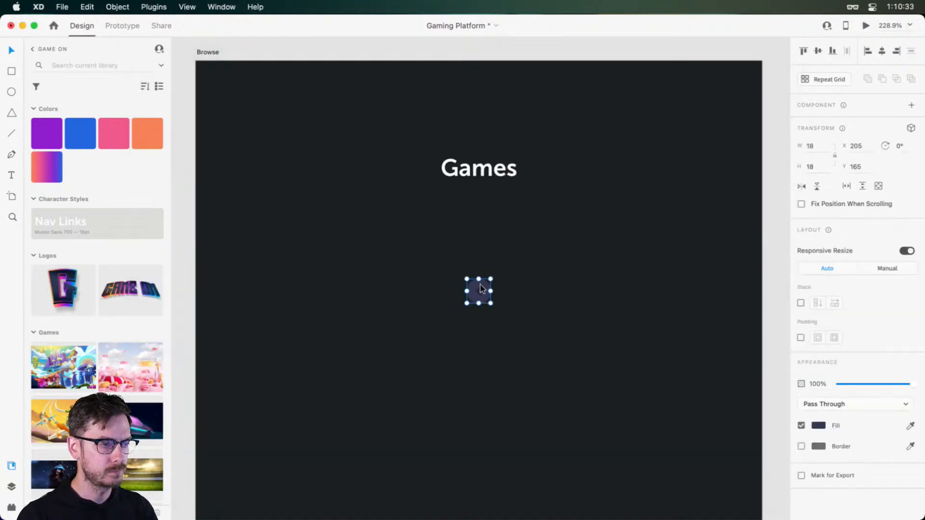
Switch back to Nucleo and search the Coco Bold icons for "message"
key("super+Tab")
left_click_drag(257, 90, 117, 73)
type("char")
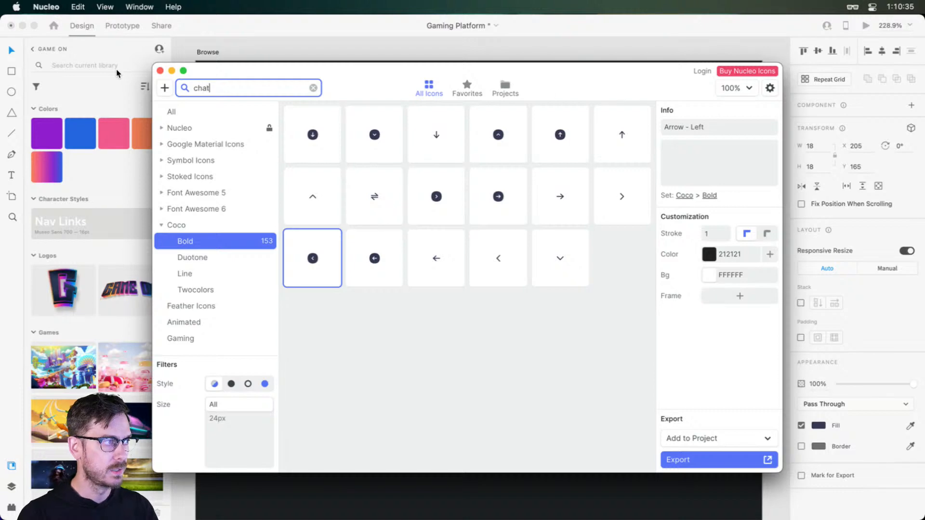
key("BackSpace")
key("BackSpace")
key("BackSpace")
key("BackSpace")
type("message")
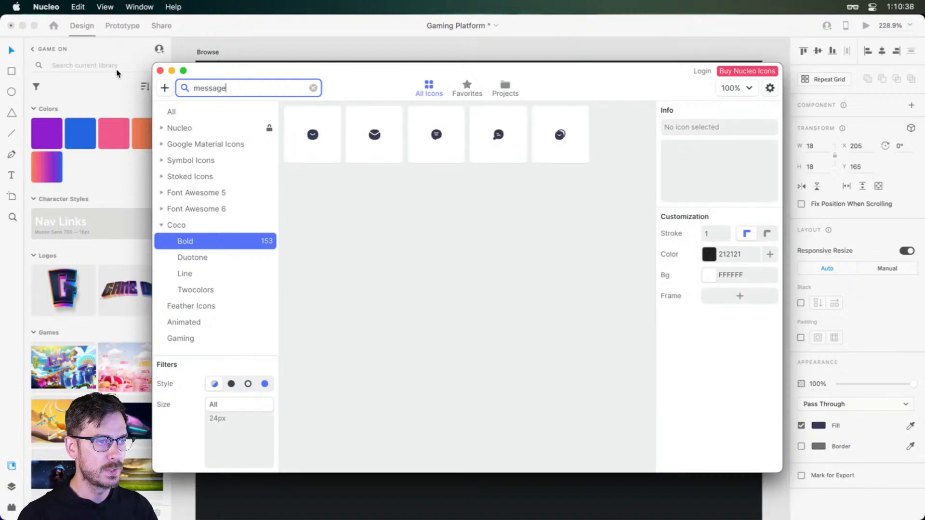
Copy the message bubble icon and paste it onto the Browse artboard in Adobe XD
left_click(501, 137)
key("super+c")
left_click(591, 30)
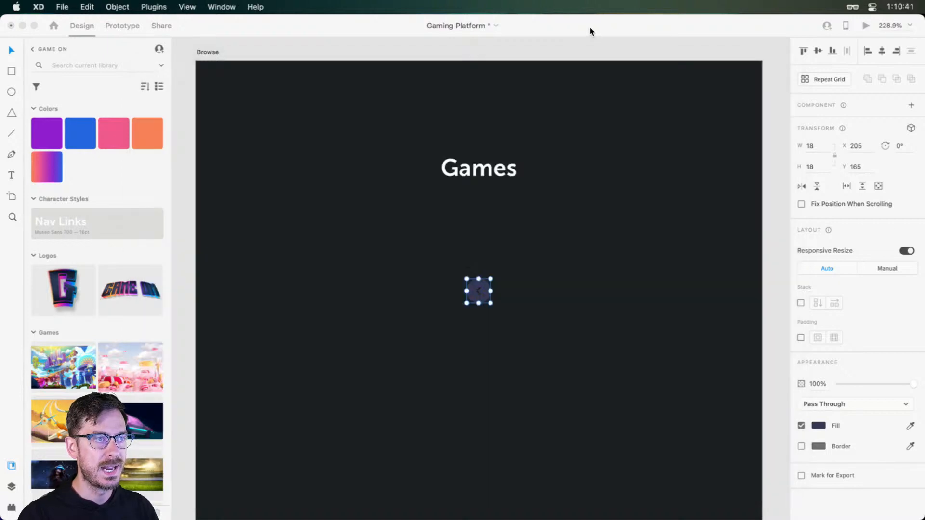
key("super+v")
Separate the pasted back-arrow and message icons on the Browse artboard and give both a white fill
left_click_drag(487, 296, 396, 214)
left_click_drag(596, 278, 351, 197)
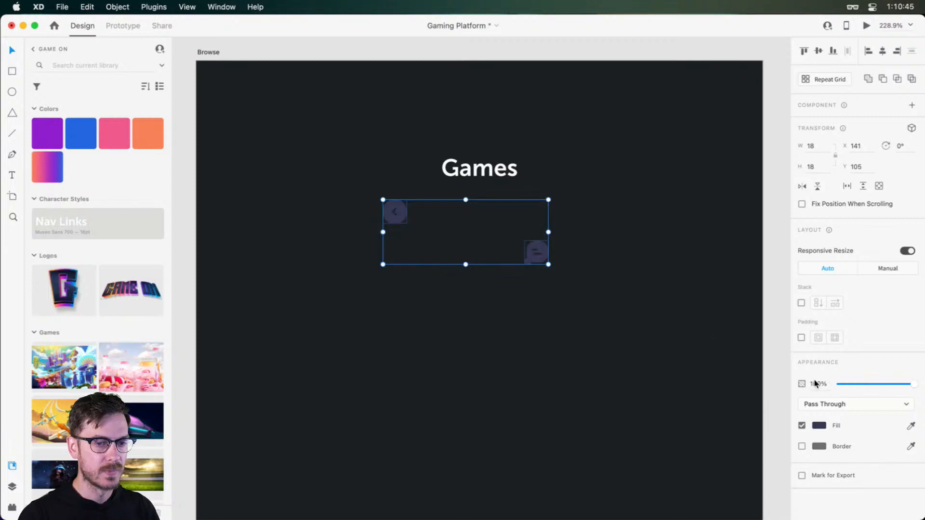
left_click(819, 426)
left_click_drag(716, 394, 679, 367)
left_click(843, 284)
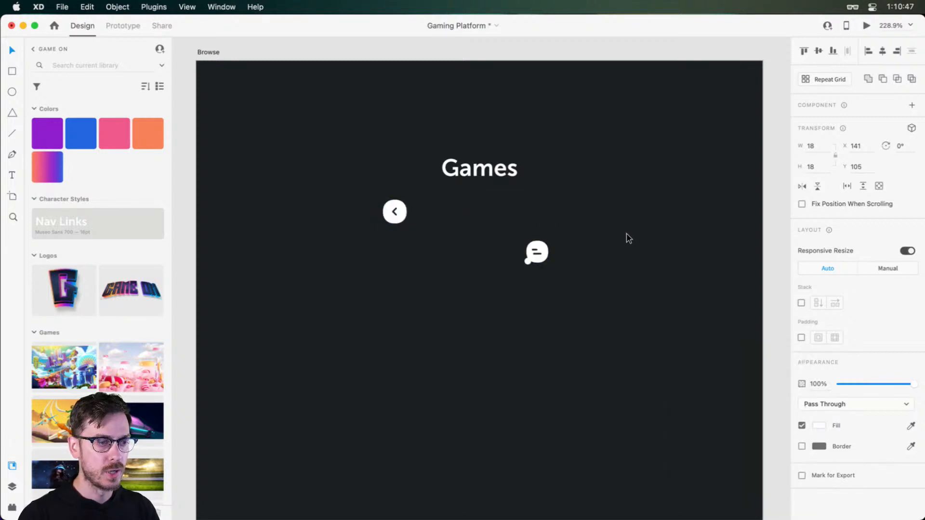
left_click(626, 237)
Add vertical guides at both side margins, snap the back arrow and message icons to them level with the Games title, and preview the header
left_click_drag(536, 248, 642, 168)
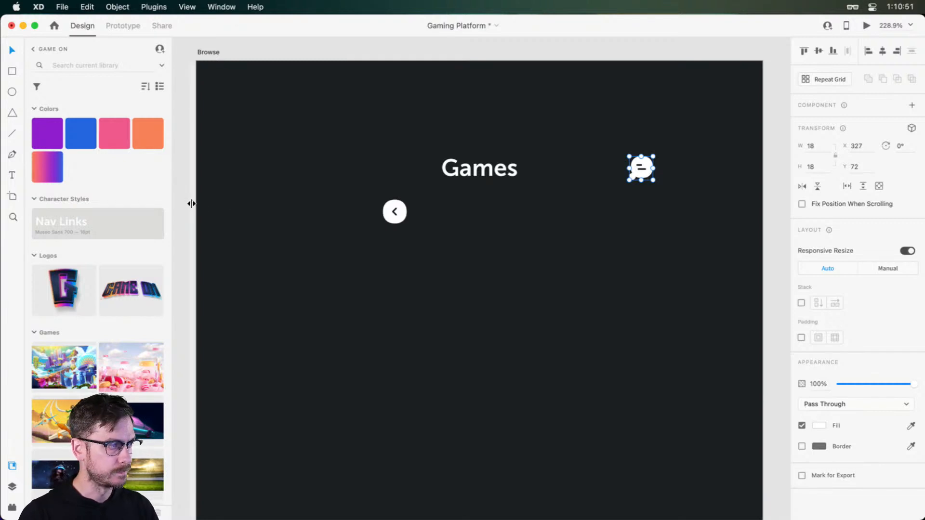
left_click_drag(191, 202, 232, 189)
left_click_drag(233, 190, 731, 166)
left_click(641, 168)
left_click_drag(646, 170, 728, 178)
left_click_drag(394, 220, 237, 178)
key("super+Return")
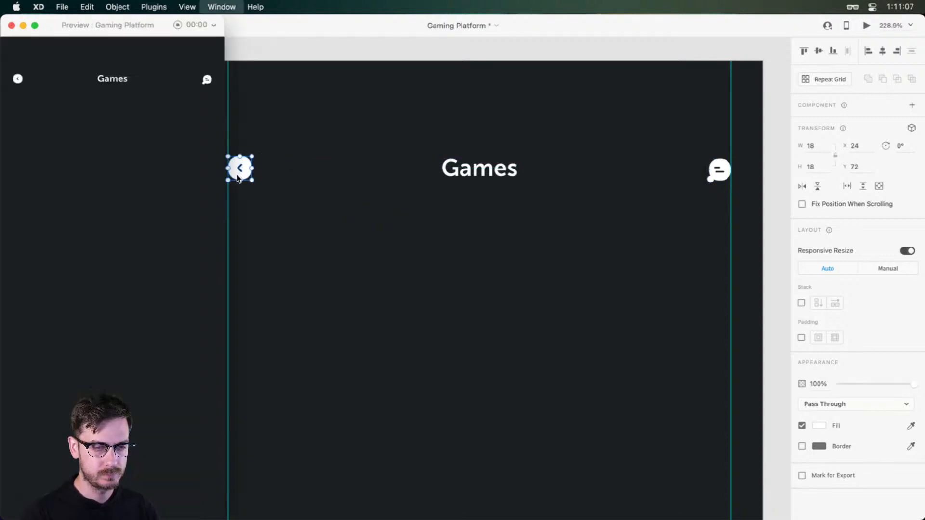
left_click_drag(151, 19, 564, 9)
Enlarge the message icon to about 26 px and the back arrow to about 28 px, and lower the Games title to line up with them
left_click(718, 170)
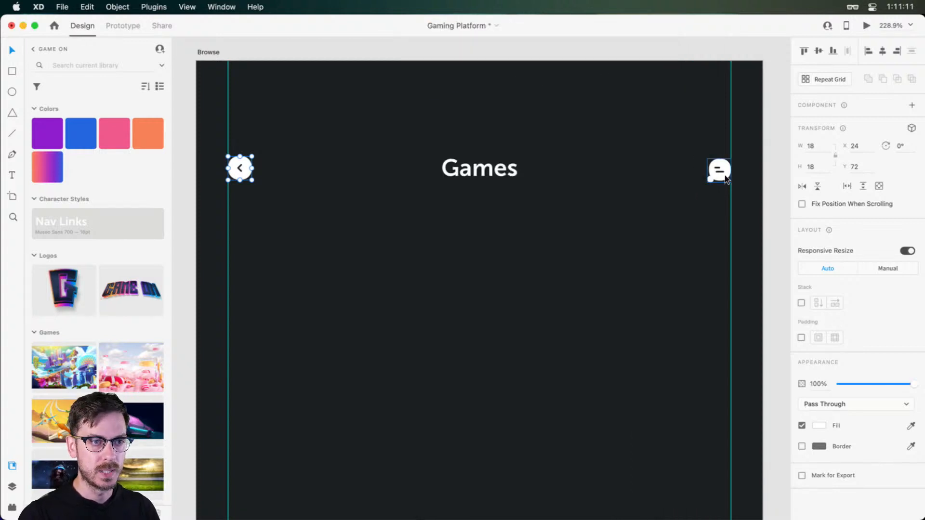
left_click_drag(707, 186, 695, 196)
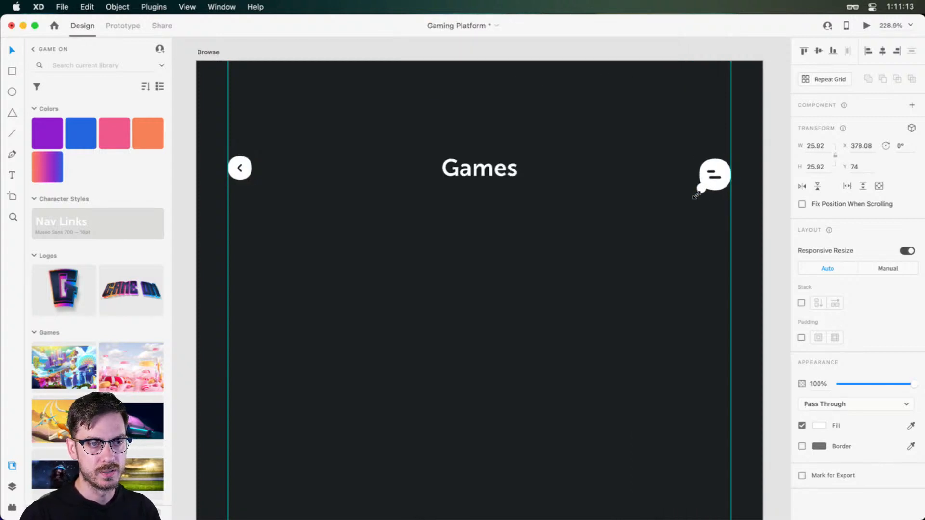
left_click(240, 169)
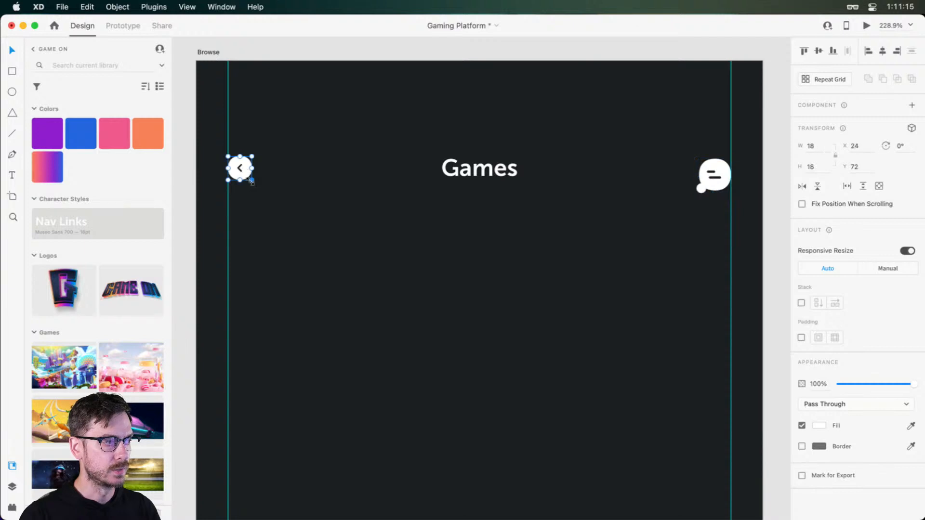
left_click_drag(252, 180, 275, 195)
key("super+Return")
key("super+w")
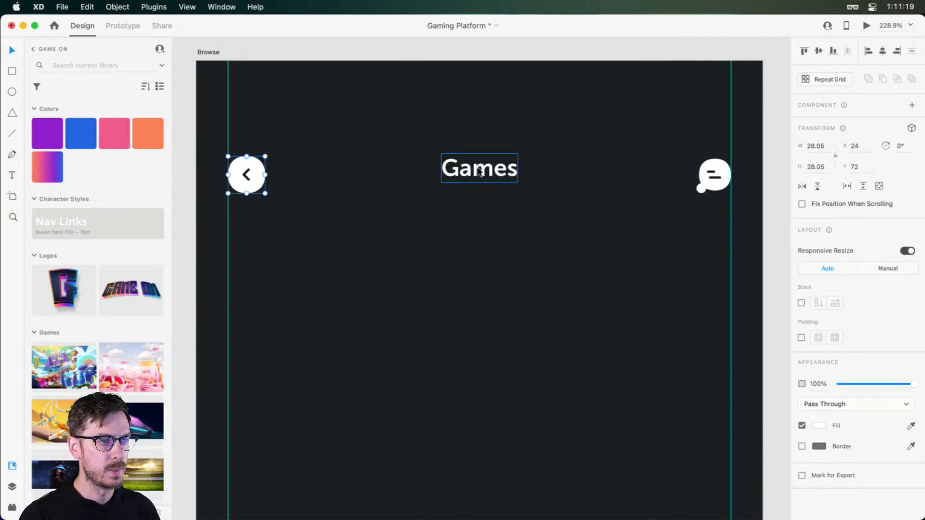
left_click_drag(478, 167, 479, 179)
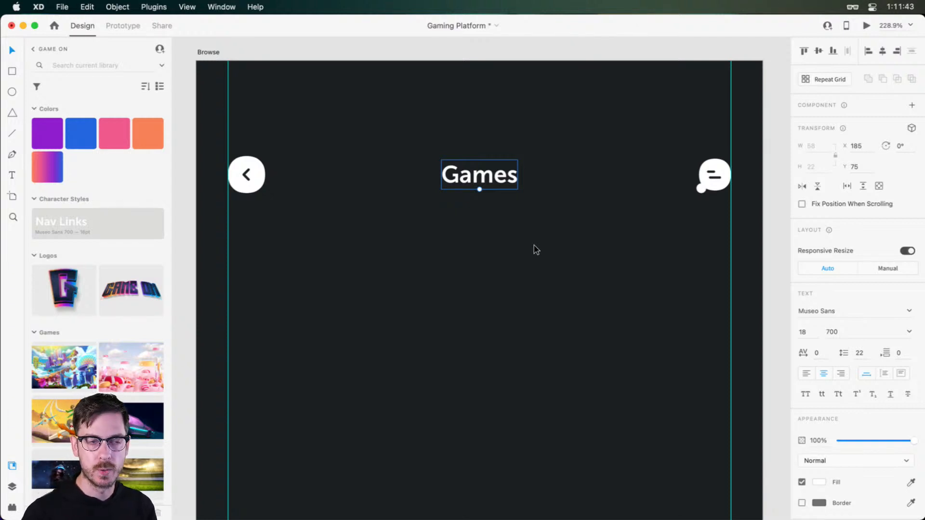
left_click(715, 174)
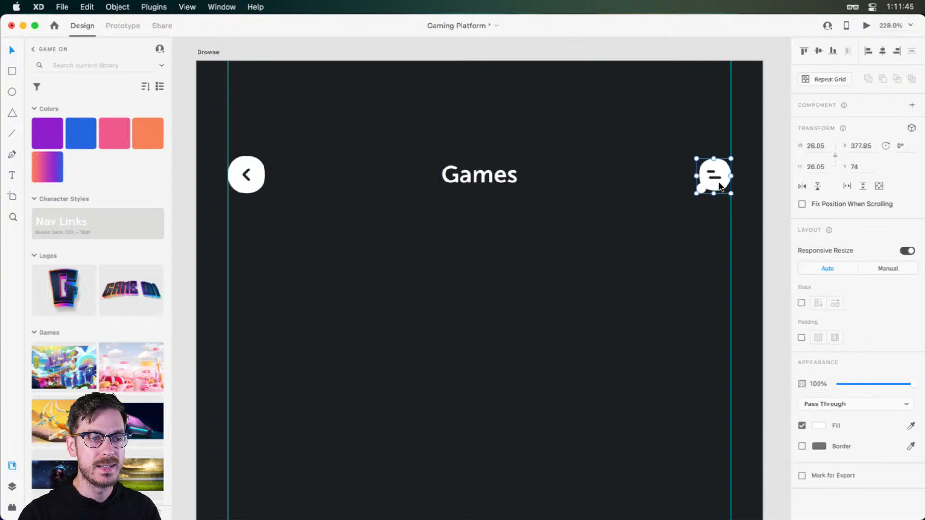
scroll(747, 181, "up", 5)
scroll(745, 184, "right", 1)
scroll(833, 149, "up", 5)
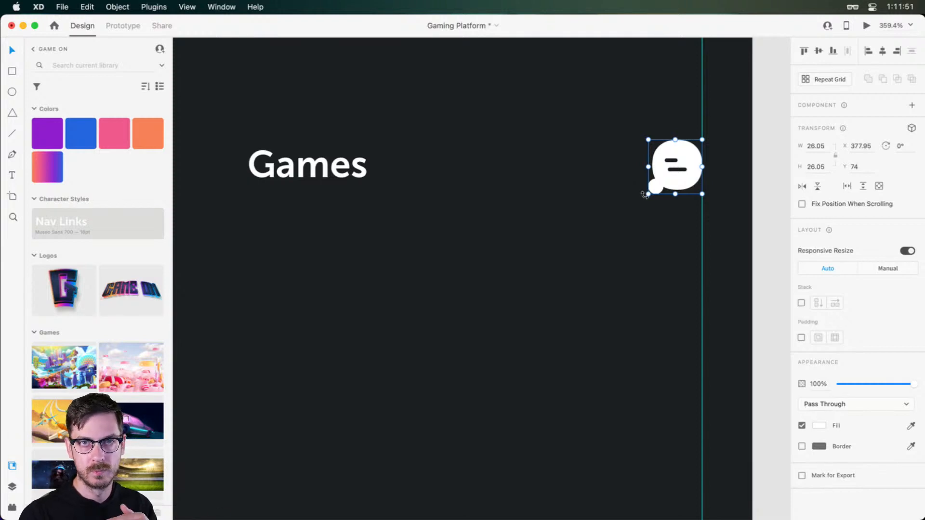
left_click_drag(648, 195, 609, 242)
key("super+Return")
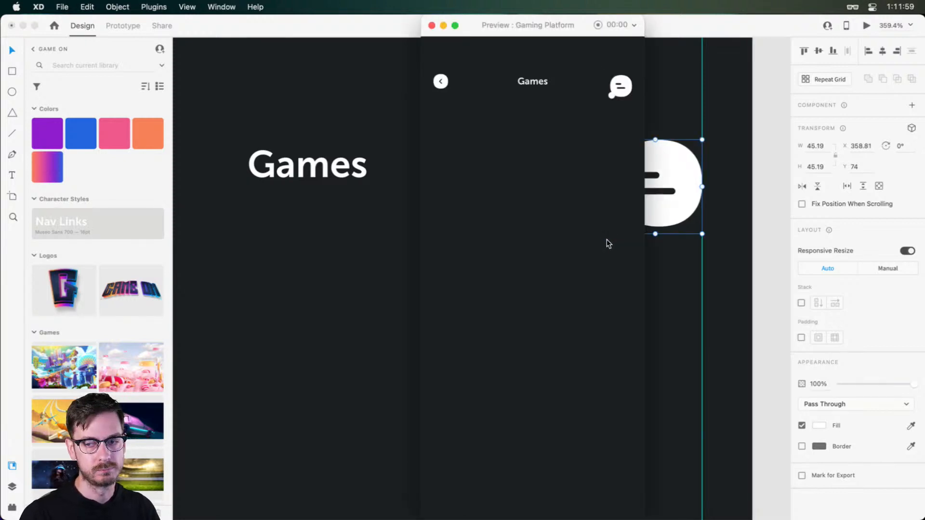
key("super+w")
key("super+z")
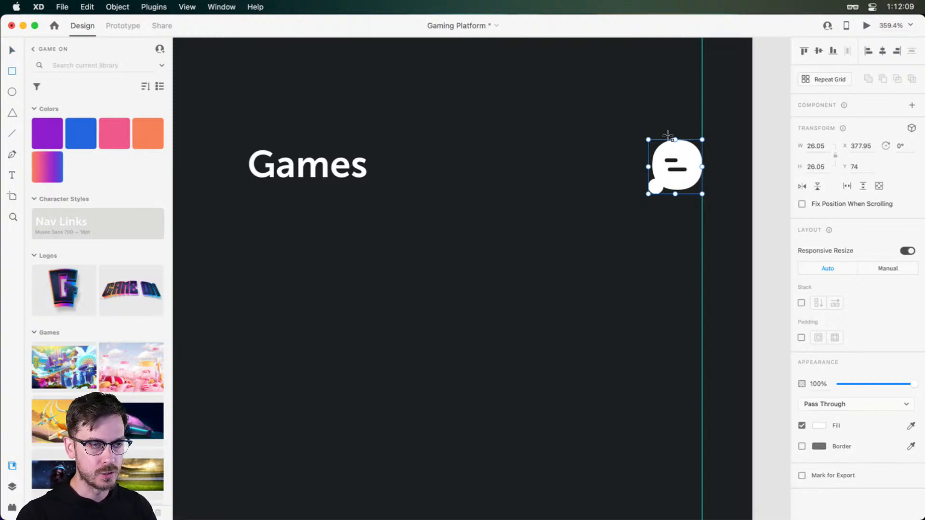
Draw a 45 px square over the message icon and move it inside the icon's group, beneath the artwork
key("r")
left_click_drag(629, 126, 722, 209)
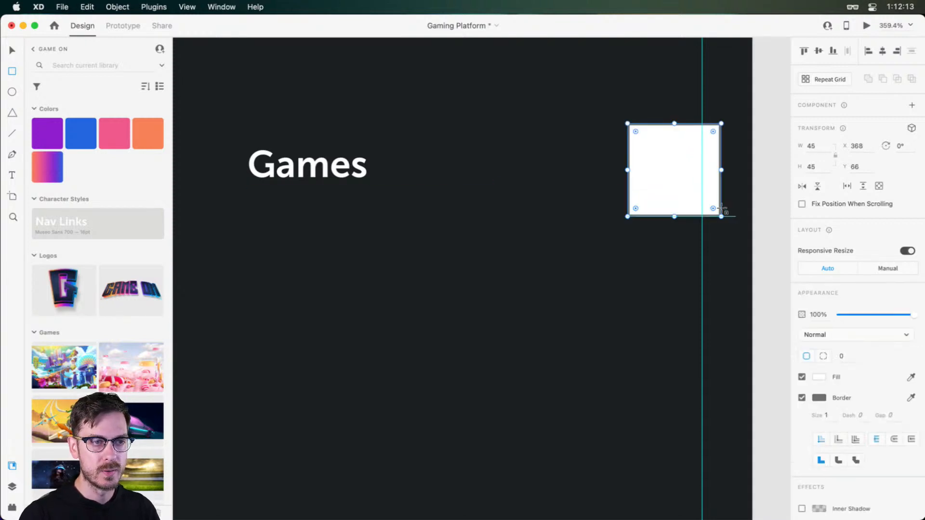
left_click(676, 167)
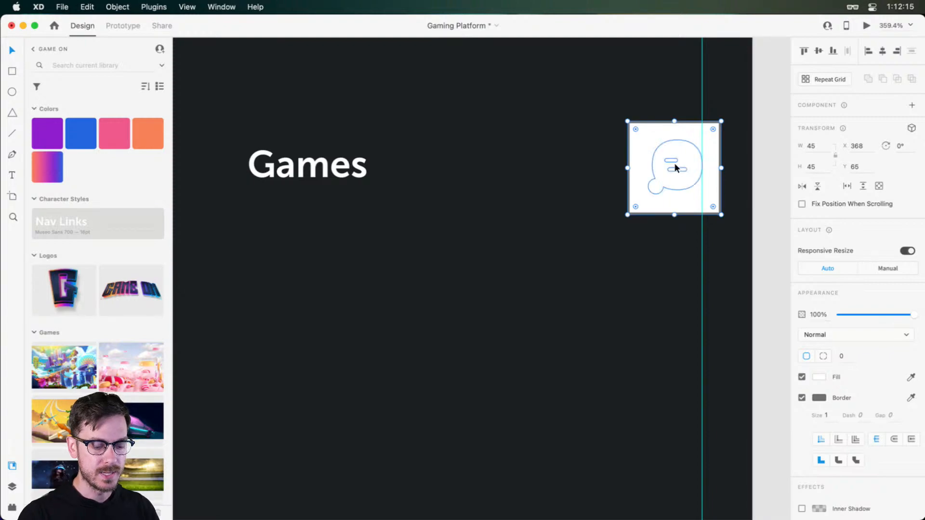
key("super+y")
left_click(33, 108)
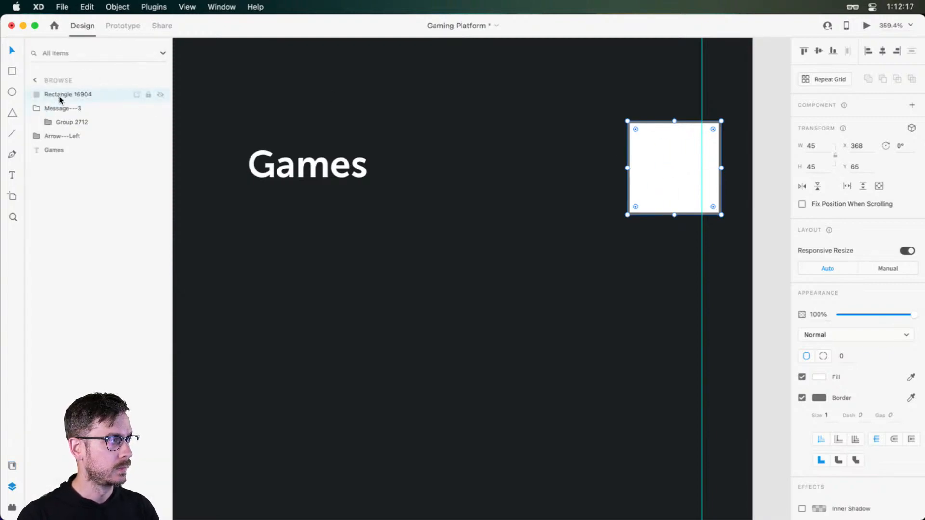
left_click_drag(70, 94, 72, 129)
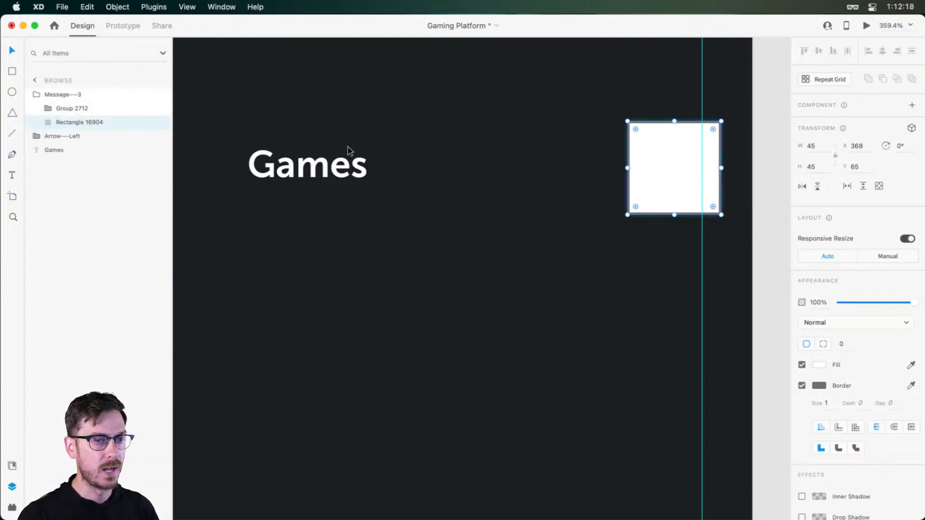
Remove the square's border, set its opacity to 0%, and select the whole message icon group
left_click(802, 385)
left_click_drag(888, 303, 836, 302)
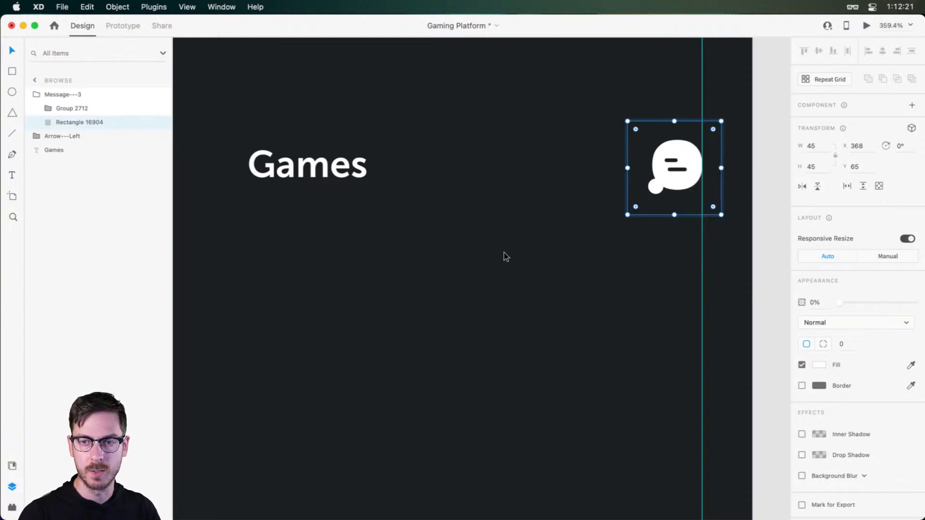
left_click(80, 95)
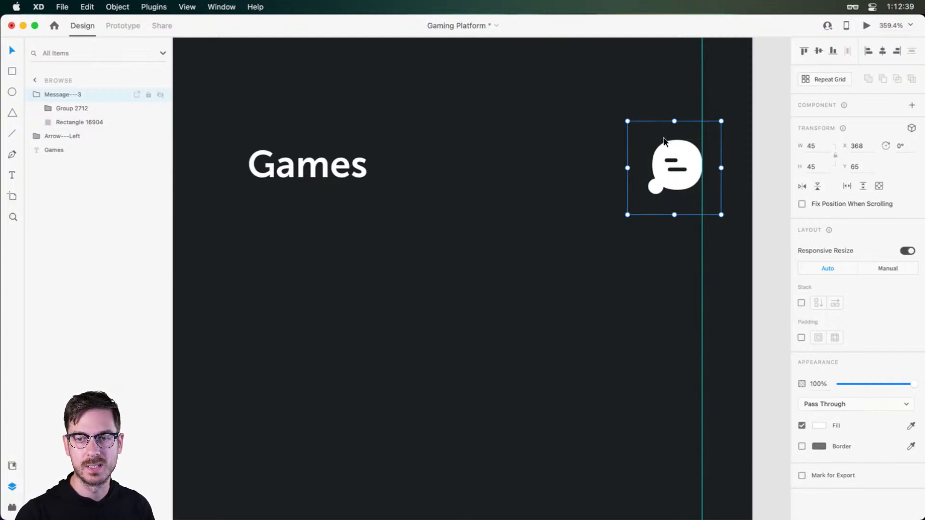
scroll(632, 151, "down", 5)
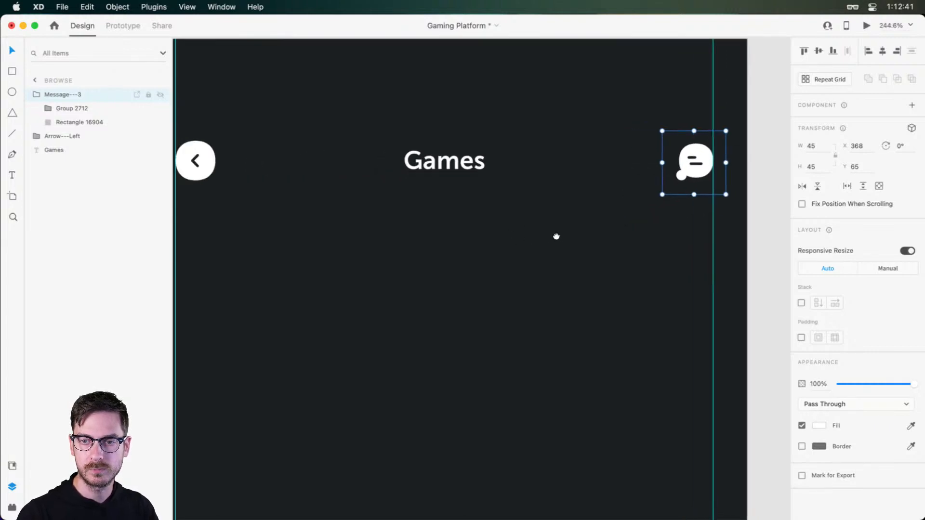
left_click_drag(556, 236, 594, 227)
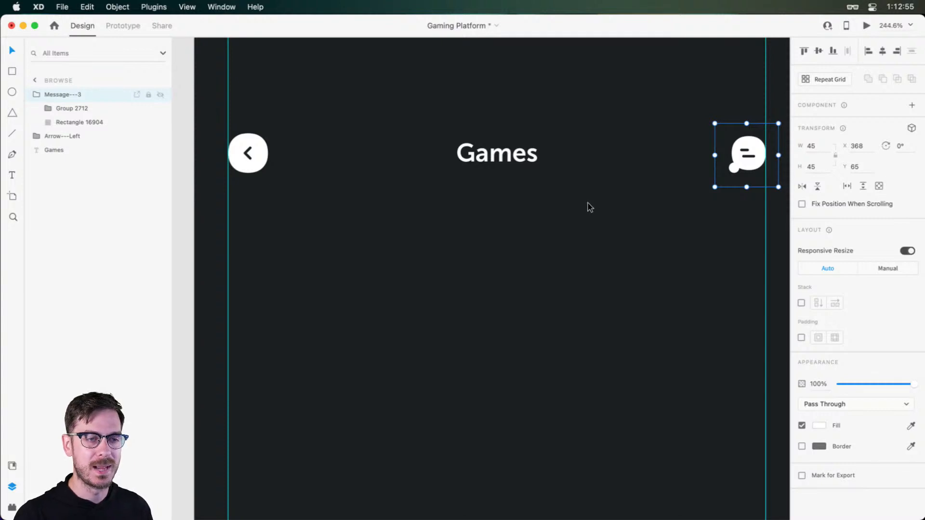
scroll(588, 204, "down", 3)
scroll(588, 207, "down", 3)
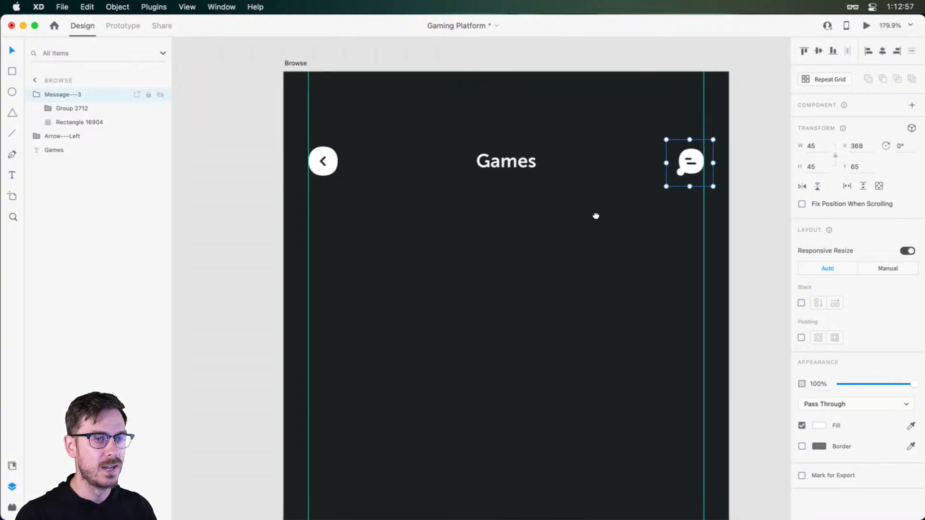
left_click(581, 215)
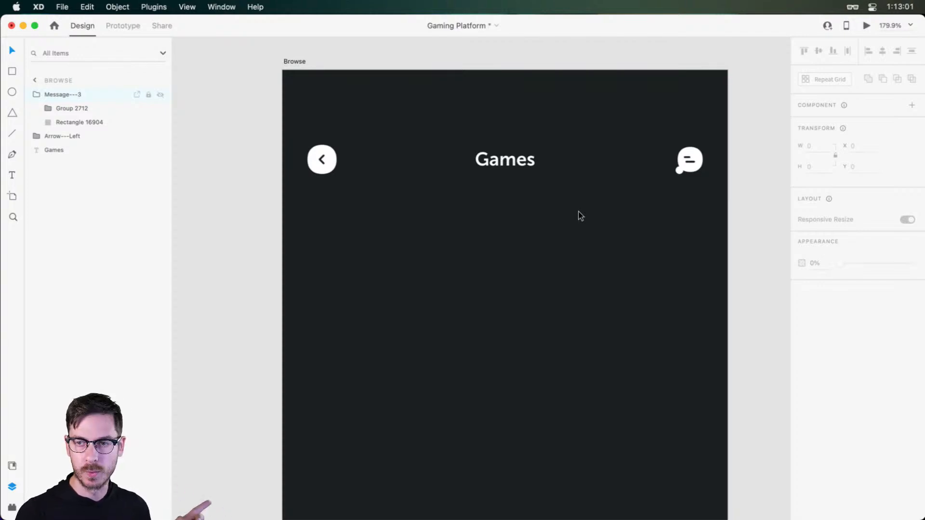
left_click(496, 164)
left_click_drag(590, 249, 580, 240)
left_click(579, 239)
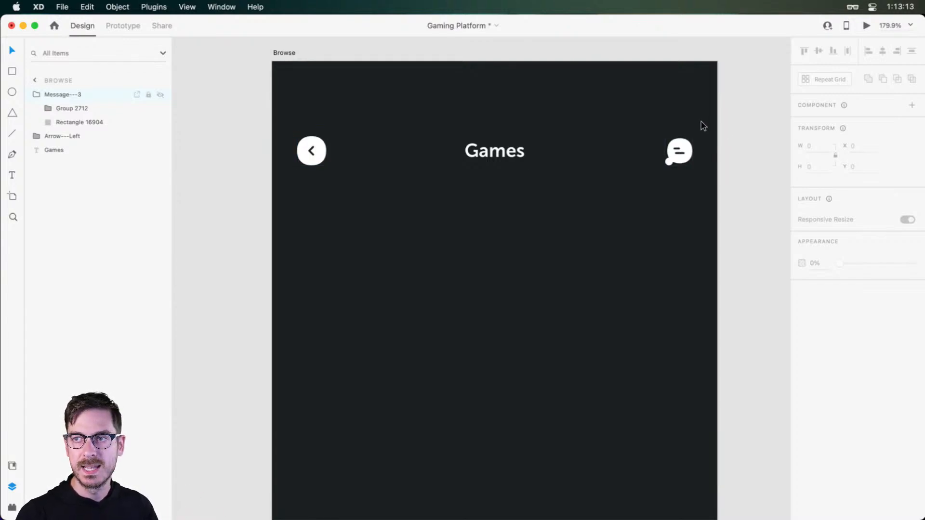
Draw a 17 px circle as a notification badge over the message icon's upper-right corner
scroll(699, 125, "up", 10)
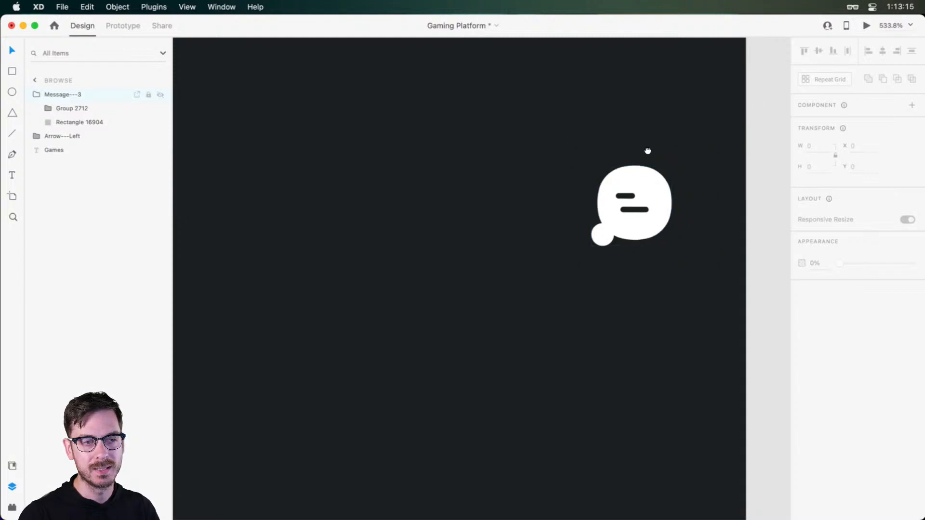
left_click_drag(648, 151, 618, 154)
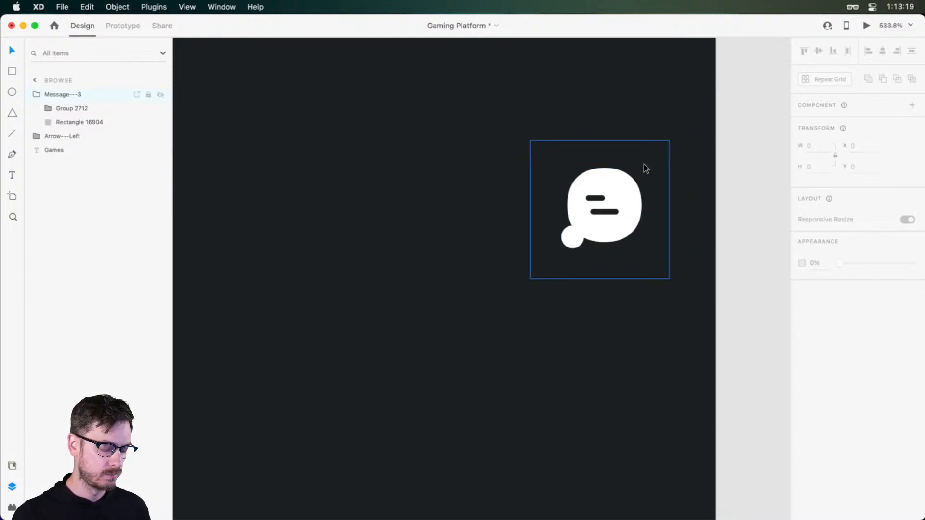
key("e")
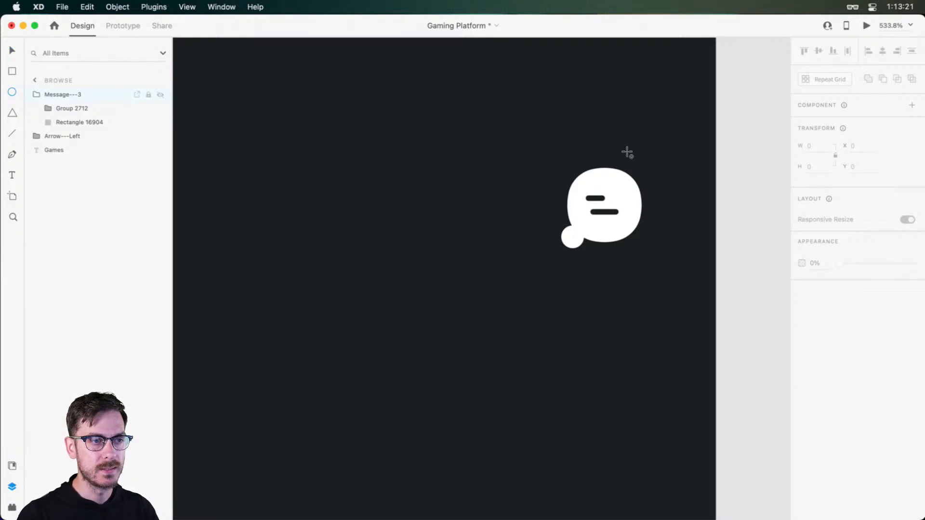
mouse_move(626, 152)
left_mouse_down()
mouse_move(677, 202)
mouse_move(641, 164)
left_mouse_up()
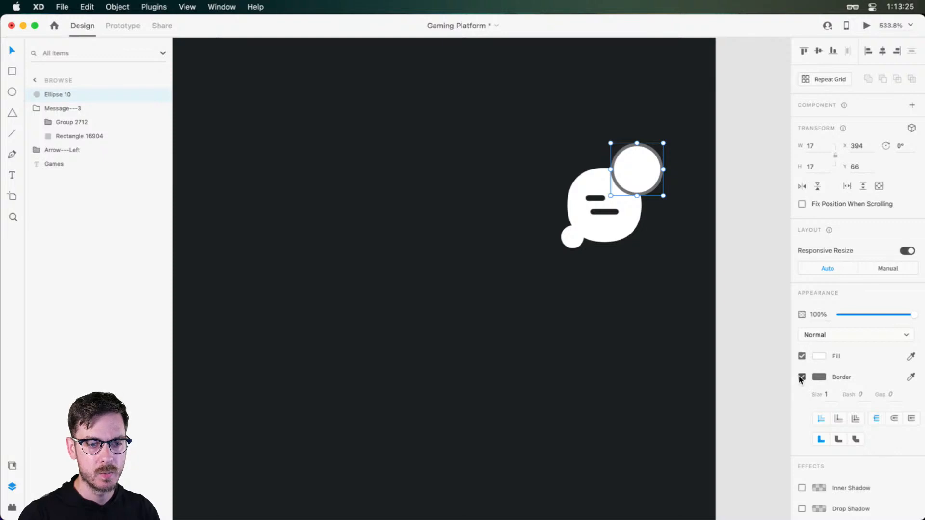
Remove the badge circle's border and fill it with a bright pink
left_click(801, 377)
left_click(819, 356)
mouse_move(781, 316)
left_mouse_down()
mouse_move(781, 325)
mouse_move(782, 306)
mouse_move(747, 306)
mouse_move(781, 303)
mouse_move(783, 333)
mouse_move(783, 302)
left_mouse_up()
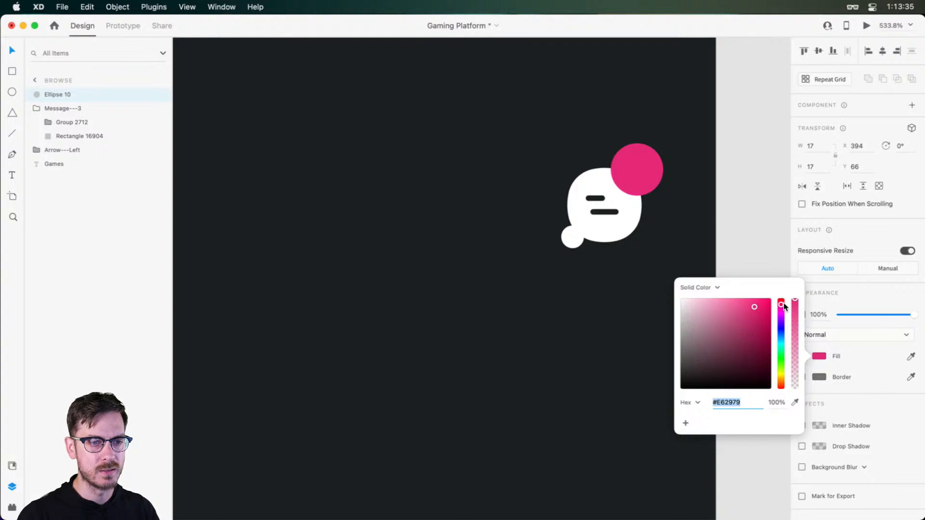
left_click_drag(750, 307, 741, 308)
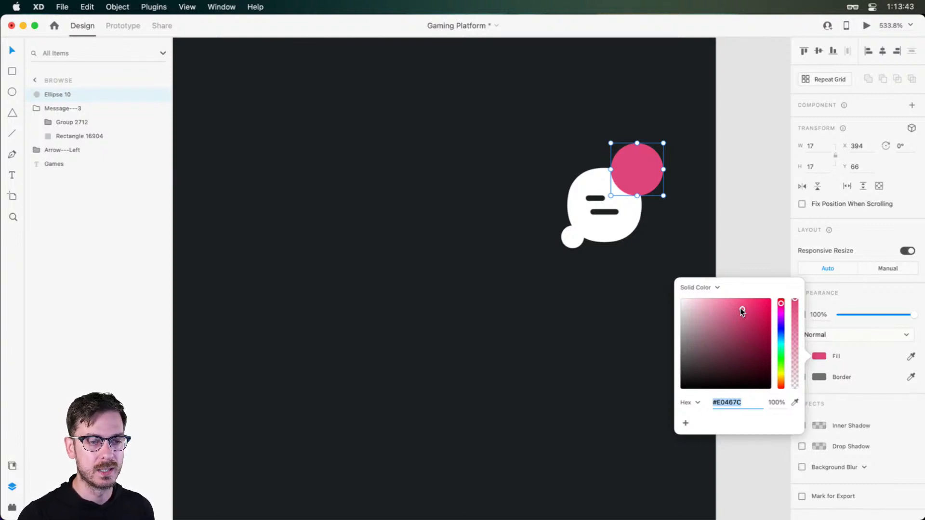
left_click_drag(740, 308, 841, 253)
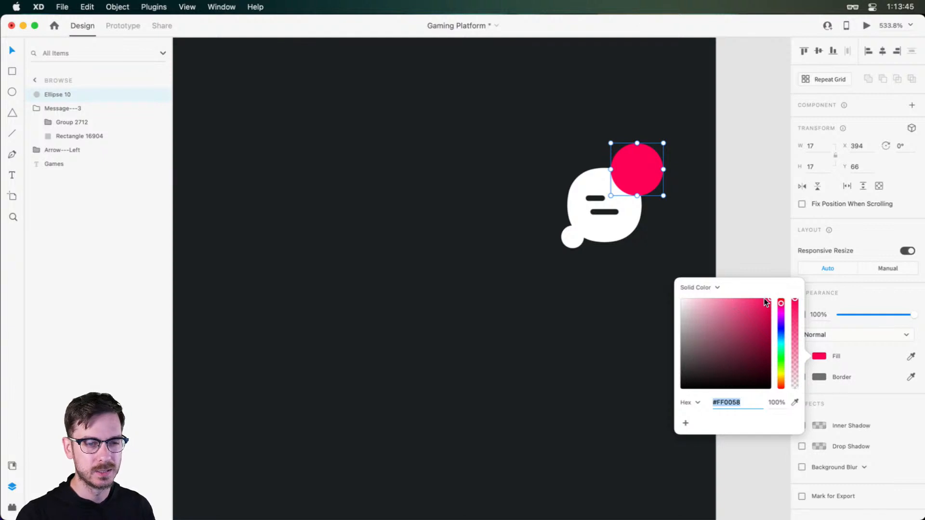
left_click_drag(760, 306, 748, 302)
left_click(842, 293)
Give the pink badge a size 2 border in the dark background color sampled from the artboard
left_click(802, 377)
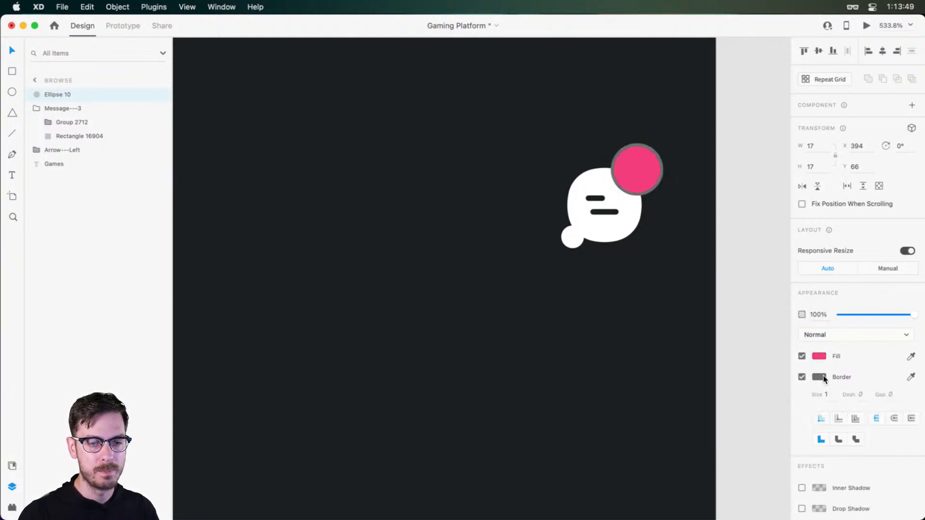
left_click(910, 376)
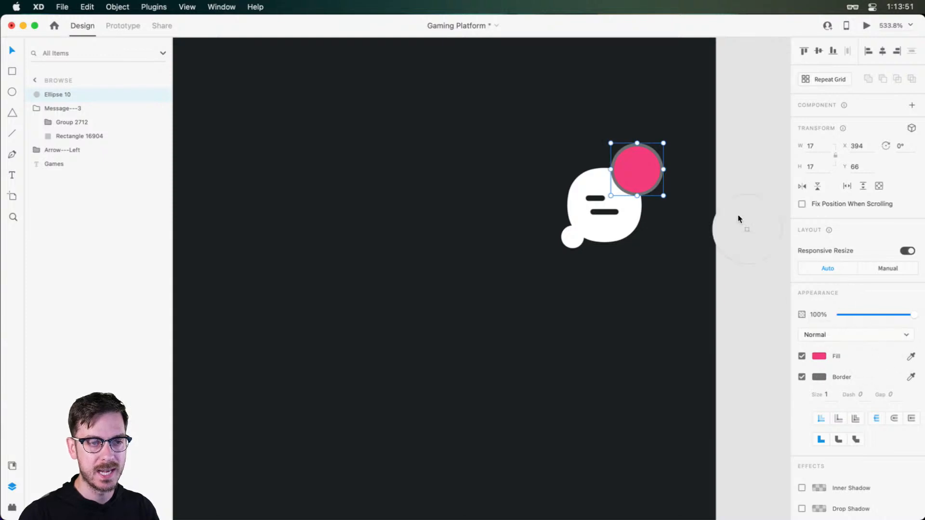
left_click(678, 167)
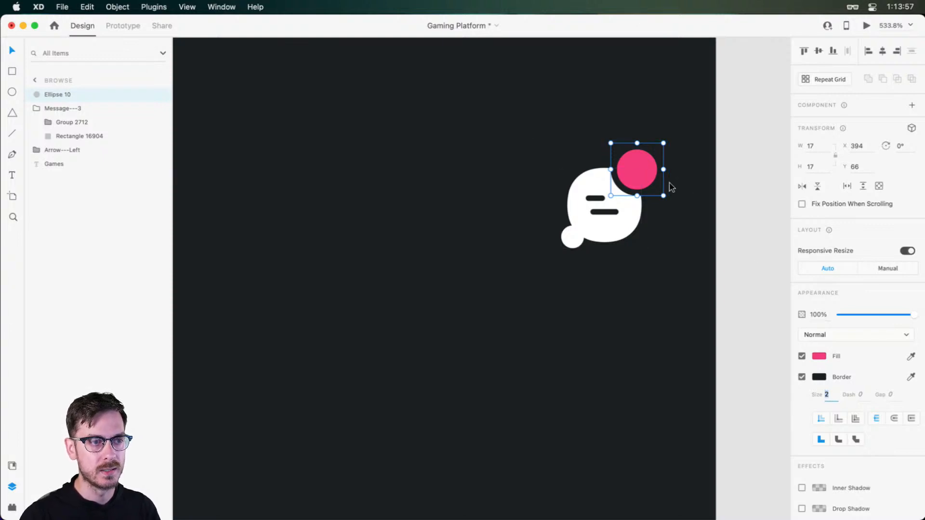
scroll(600, 161, "up", 3)
scroll(675, 182, "down", 3)
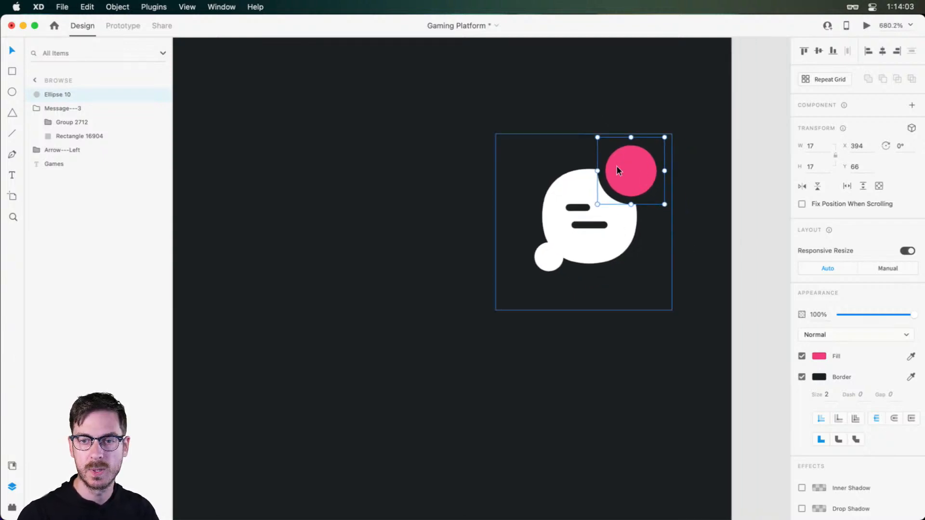
Move the pink badge circle into the message icon group in the layer order
scroll(618, 169, "down", 2)
scroll(617, 165, "down", 1)
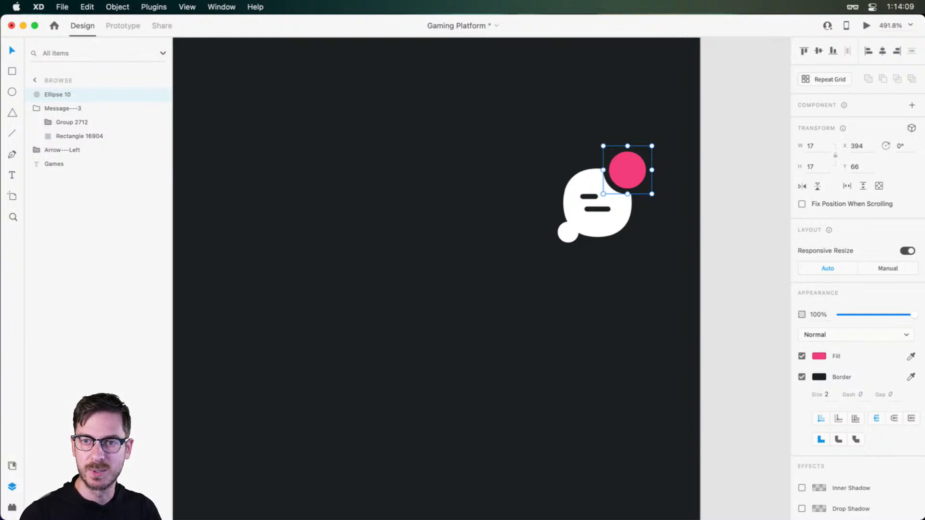
left_click(418, 233)
scroll(418, 233, "down", 5)
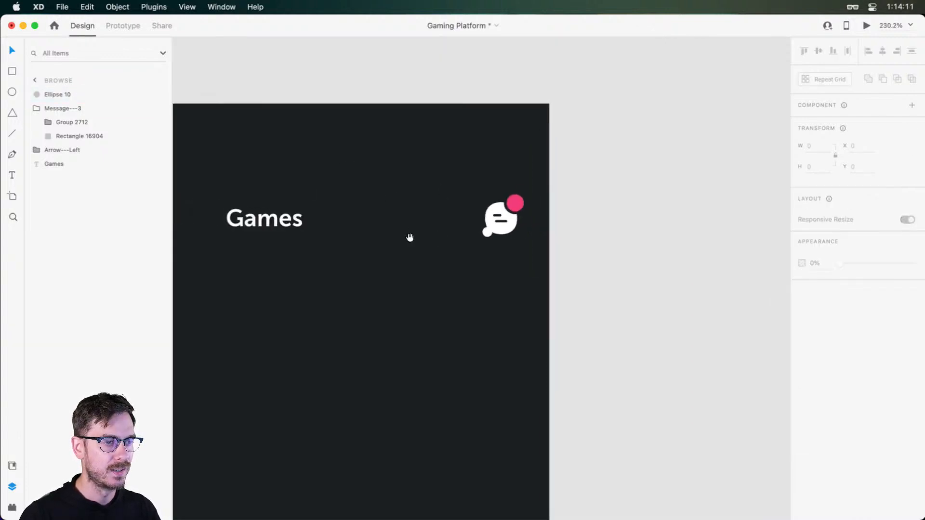
left_click_drag(409, 238, 576, 160)
scroll(677, 121, "down", 2)
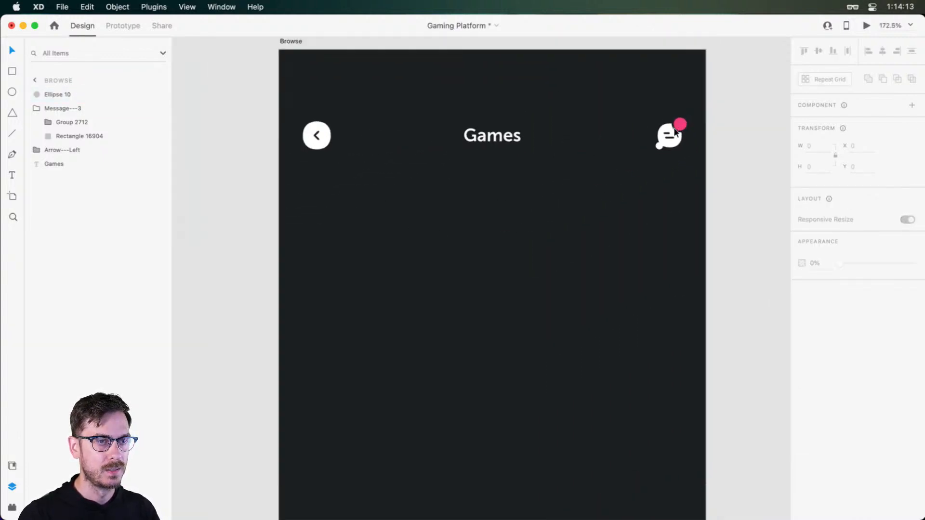
left_click(677, 127)
left_click(677, 127, "shift")
left_click_drag(65, 100, 66, 115)
left_click(634, 244)
Group the back button, Games title and message icon, and name the group Header
scroll(537, 187, "down", 2)
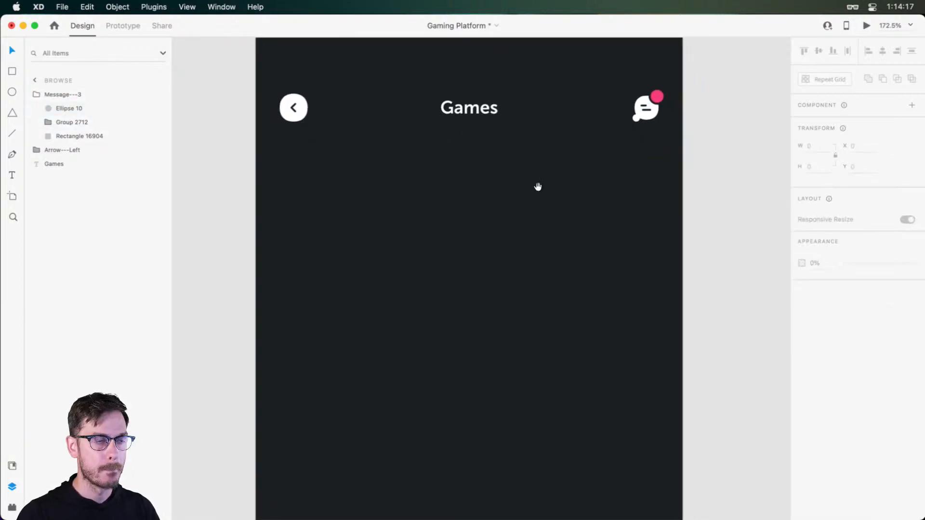
left_click_drag(665, 142, 269, 93)
key("super+g")
double_click(61, 95)
type("Header")
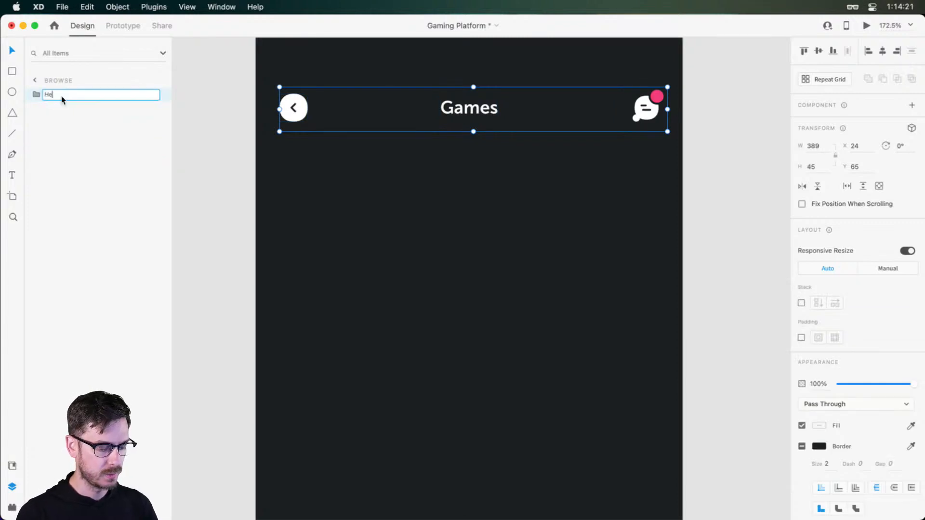
key("Return")
left_click(442, 212)
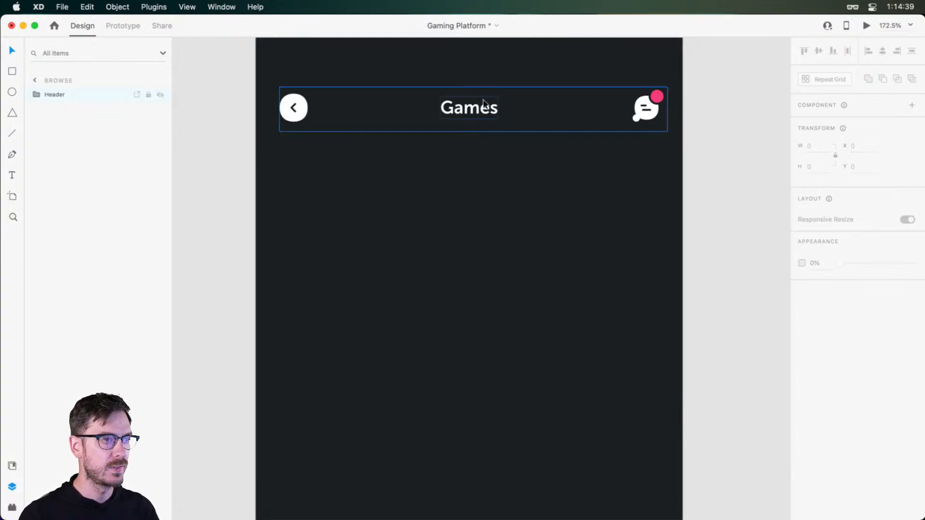
Set the Games title's font weight to 900 and check it in the preview
double_click(477, 119)
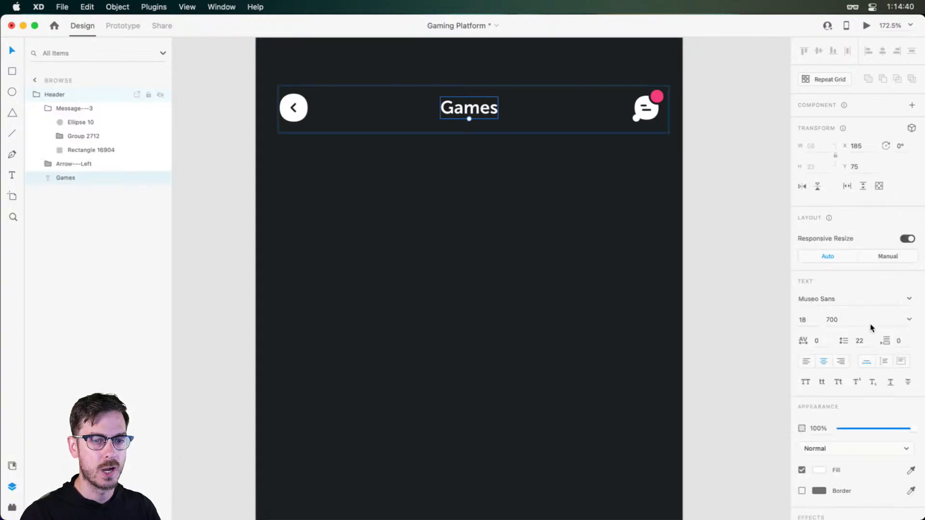
left_click(910, 319)
left_click(838, 408)
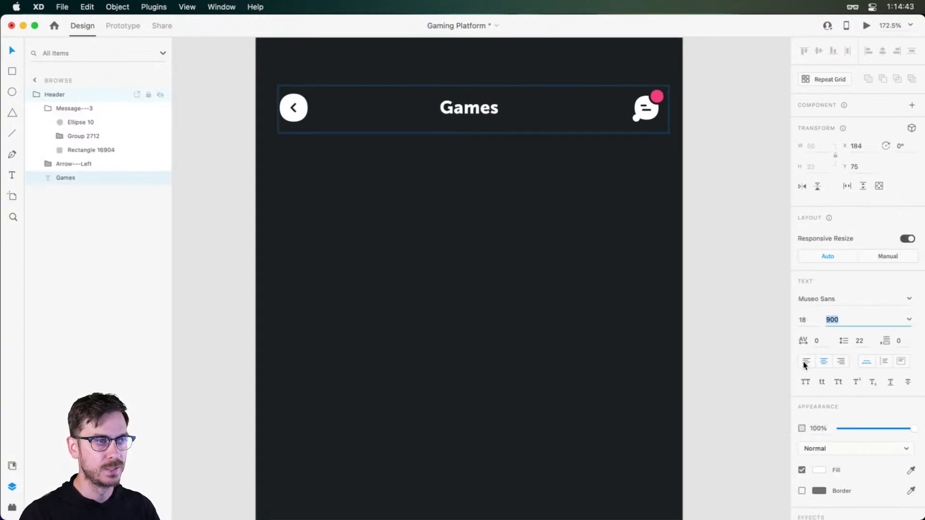
key("super+Return")
key("super+w")
left_click(435, 164)
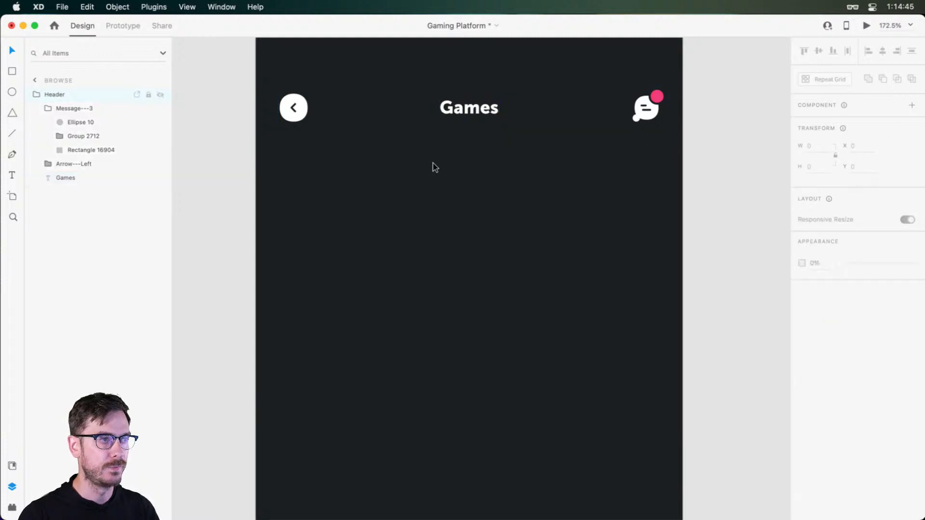
Add a text heading "Featured" below the back button, reusing the Games title's text style
left_click(461, 112)
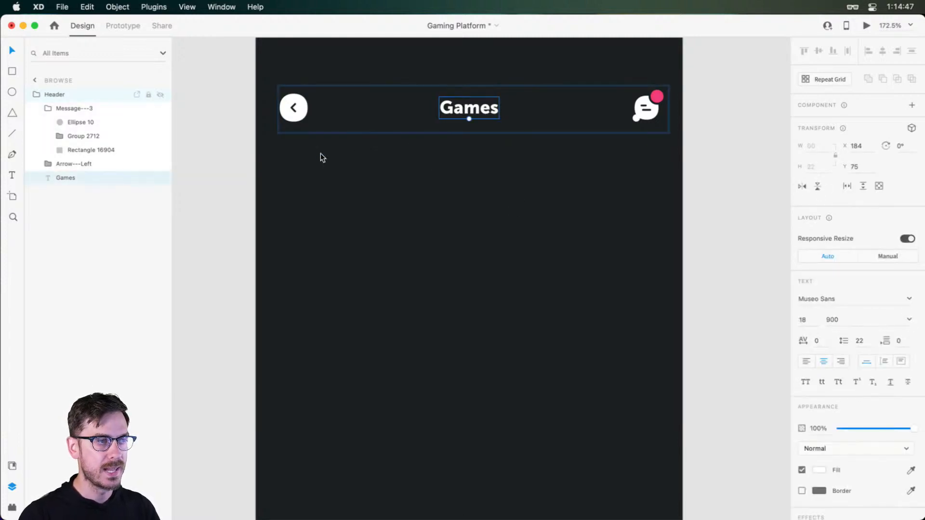
scroll(316, 172, "up", 2)
left_click(318, 175)
scroll(324, 180, "left", 2)
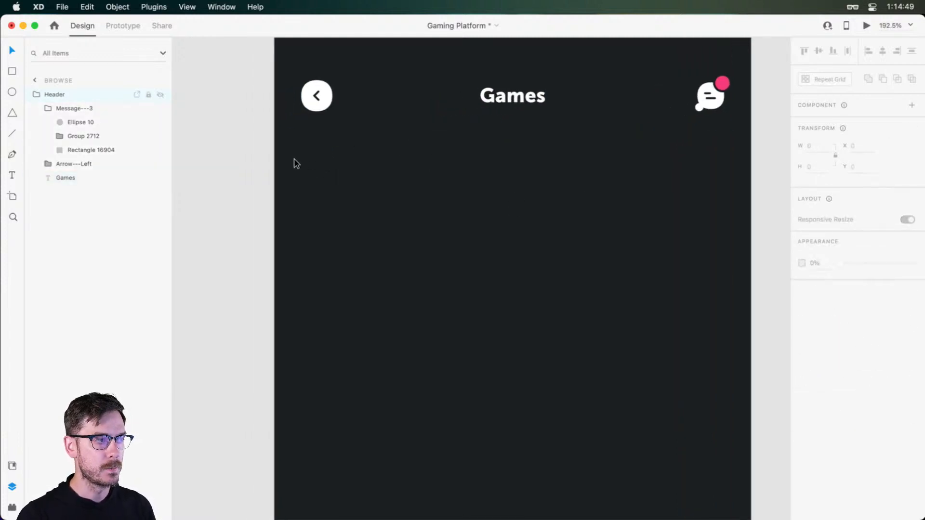
key("t")
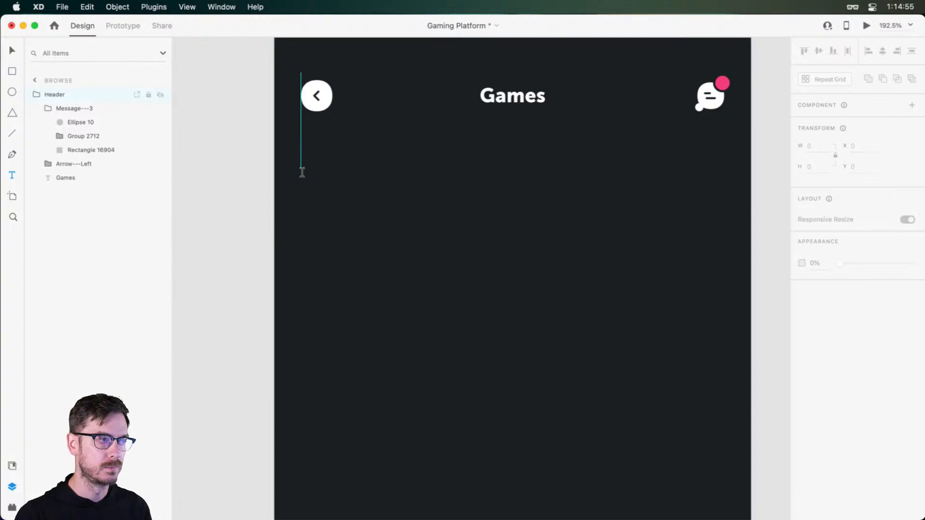
left_click(302, 172)
type("Fea")
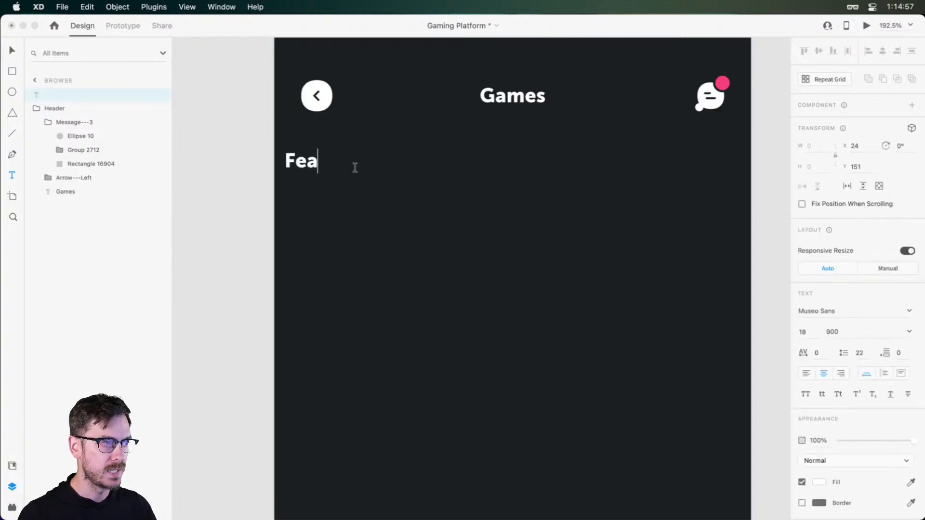
type("tured")
key("Escape")
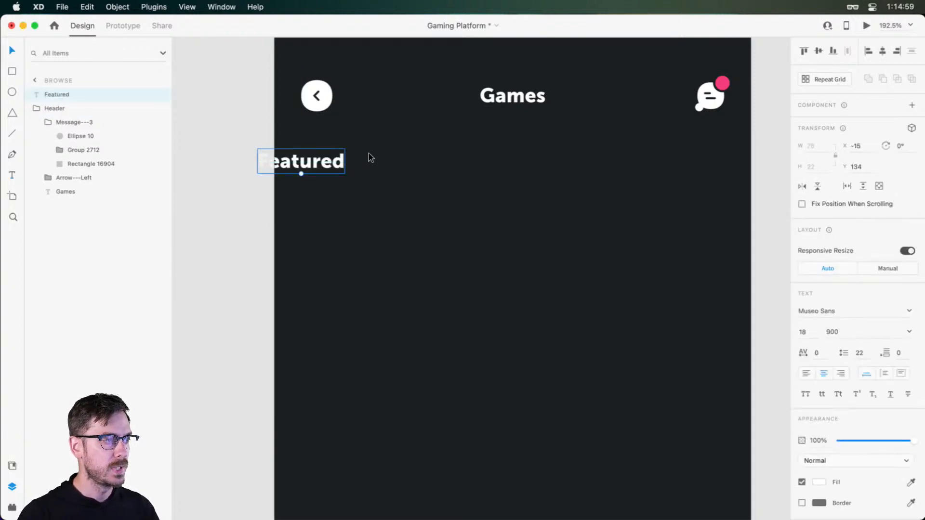
Left-align the Featured heading at about X 22, Y 138 and preview the screen
left_click_drag(287, 162, 330, 167)
left_click(806, 373)
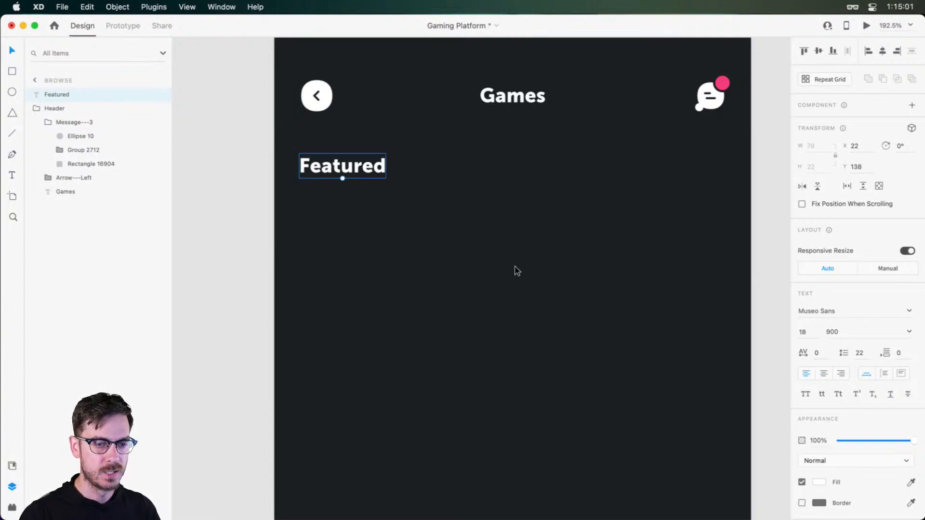
right_click(345, 156)
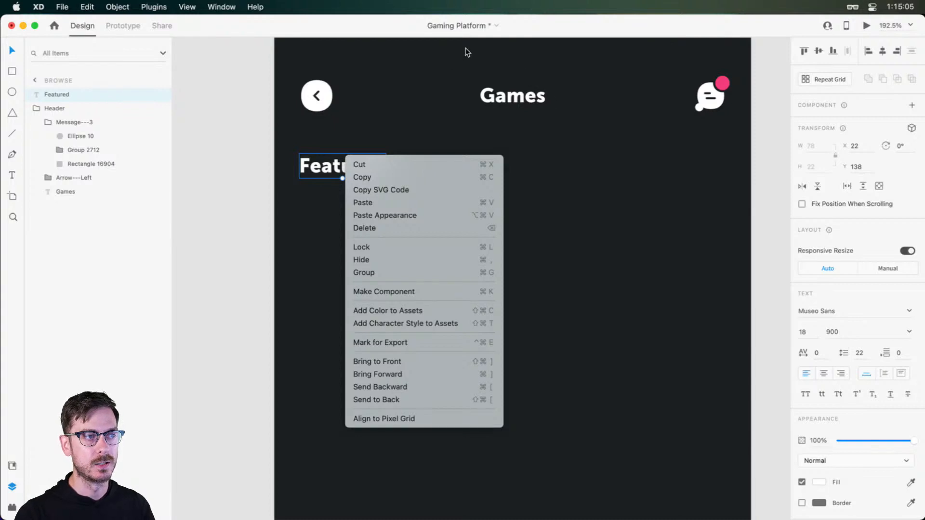
left_click(429, 71)
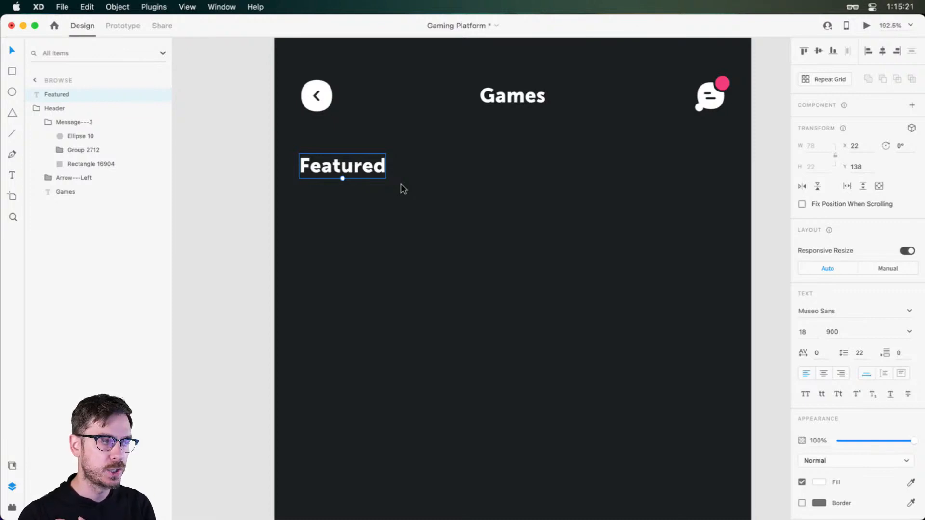
key("super+Return")
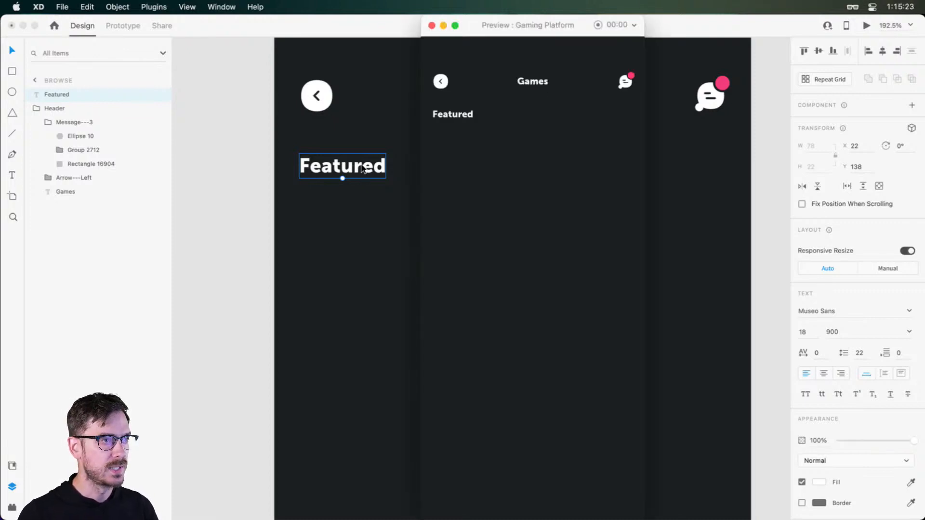
key("super+w")
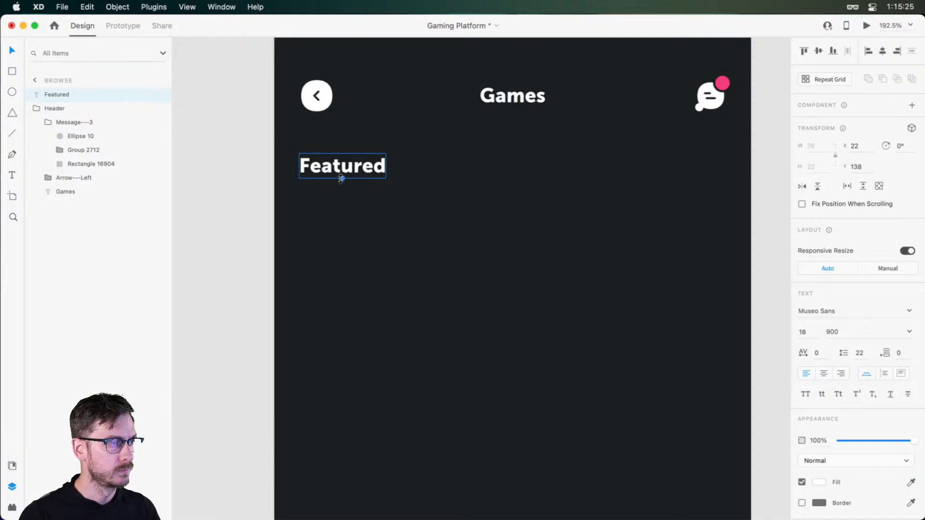
Set the Featured heading's font size to 16 and move it up to about Y 129
left_click(808, 342)
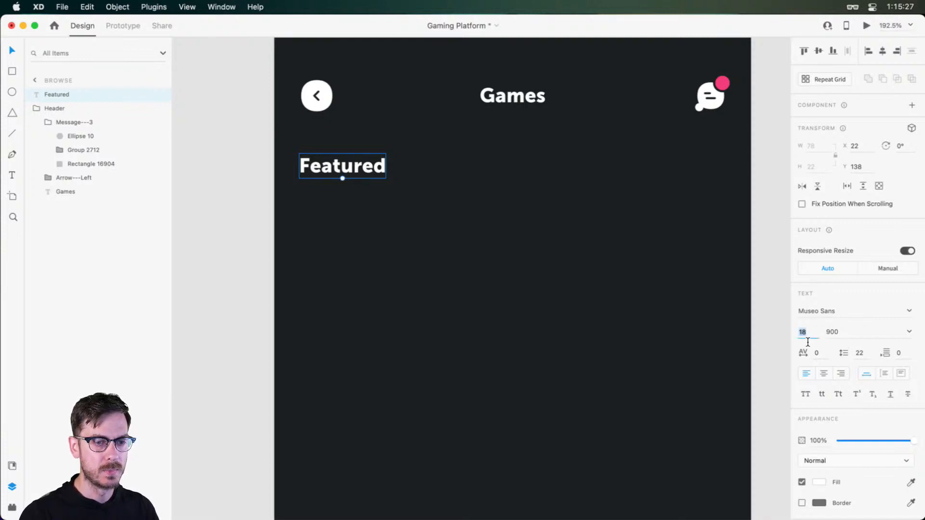
type("16")
key("Return")
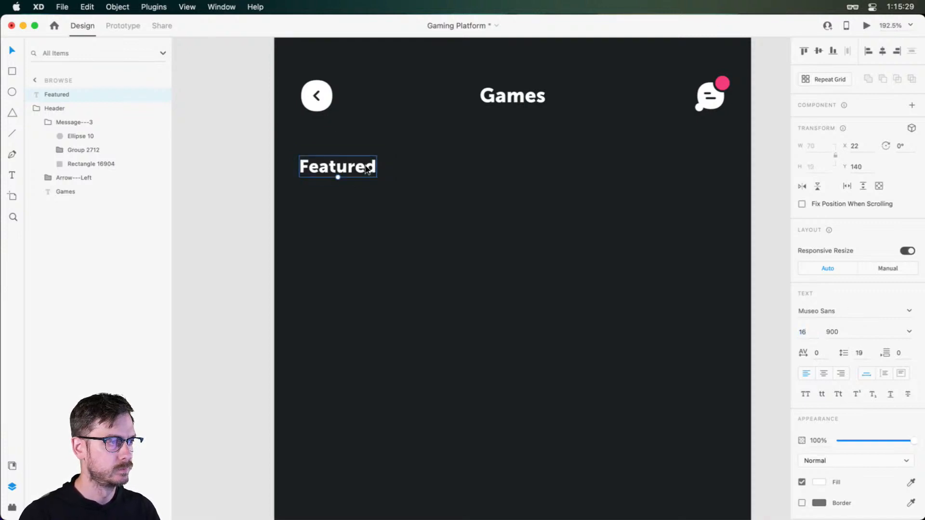
left_click_drag(367, 168, 371, 157)
Draw a rectangle about 391 by 166 px directly below the Featured heading
left_click_drag(388, 191, 320, 159)
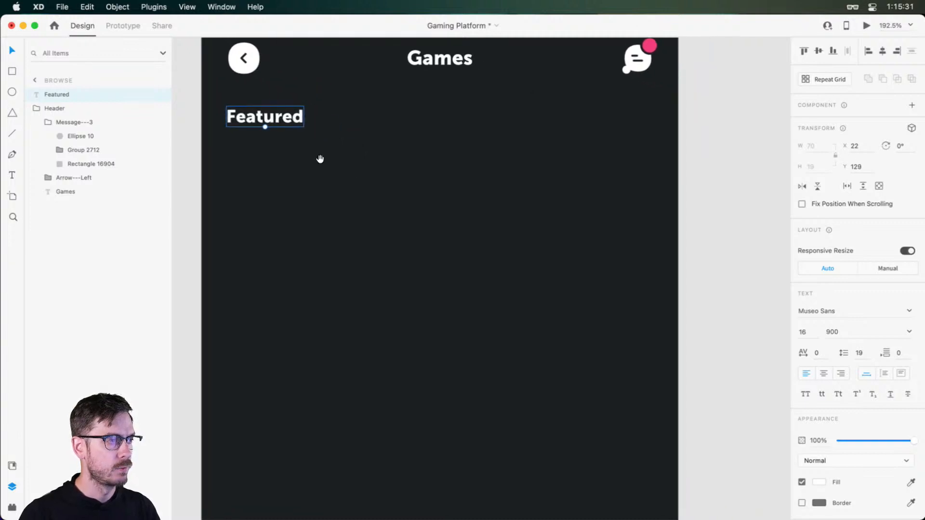
scroll(312, 209, "down", 2)
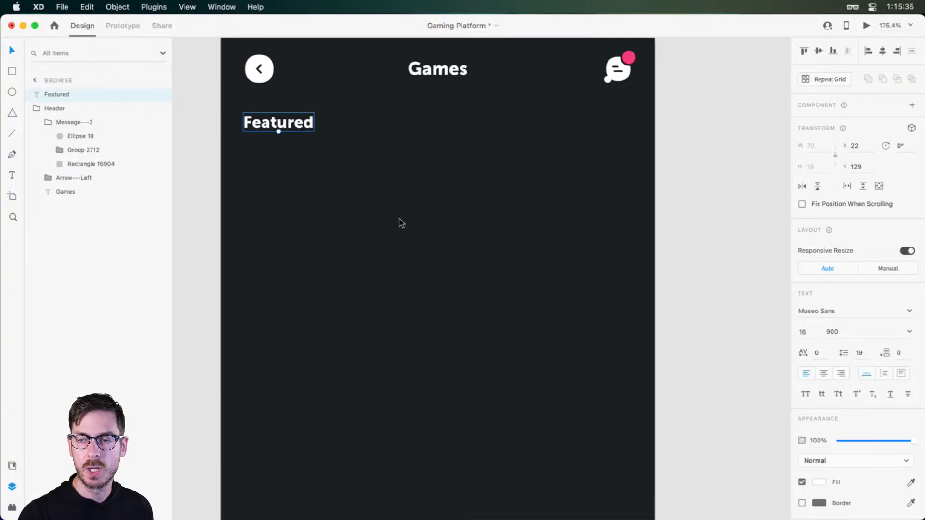
key("r")
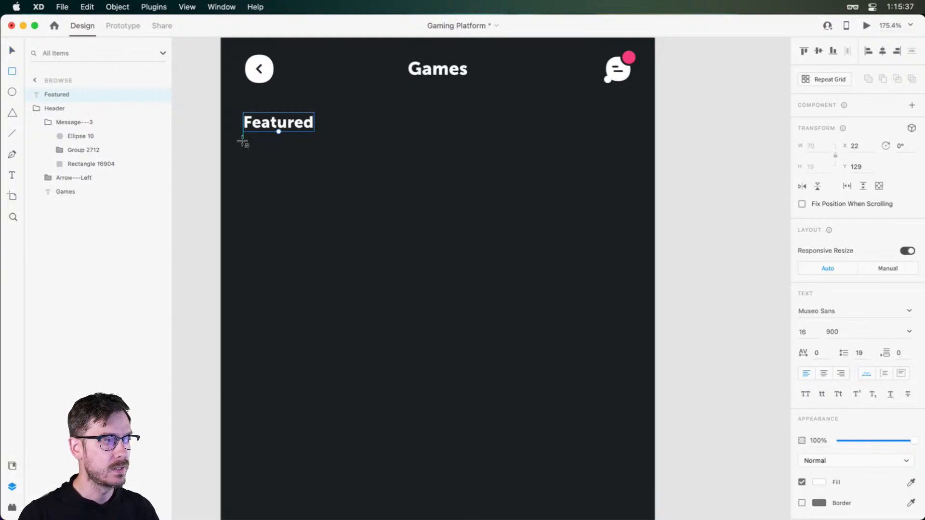
mouse_move(244, 140)
left_mouse_down()
mouse_move(432, 250)
mouse_move(639, 310)
left_mouse_up()
Select the message icon group in the header and place a vertical guide at the speech bubble's right edge
scroll(665, 132, "up", 1)
scroll(662, 84, "up", 5)
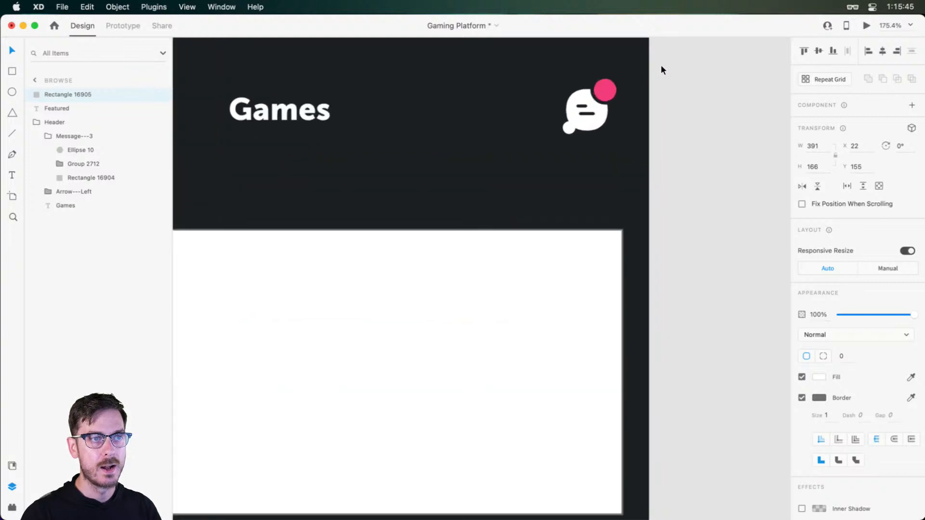
left_click(611, 121)
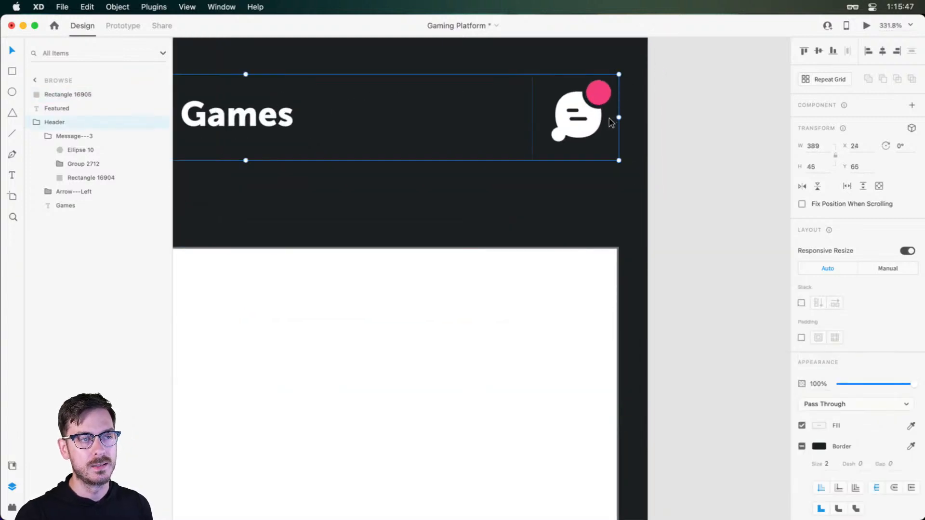
left_click(610, 119)
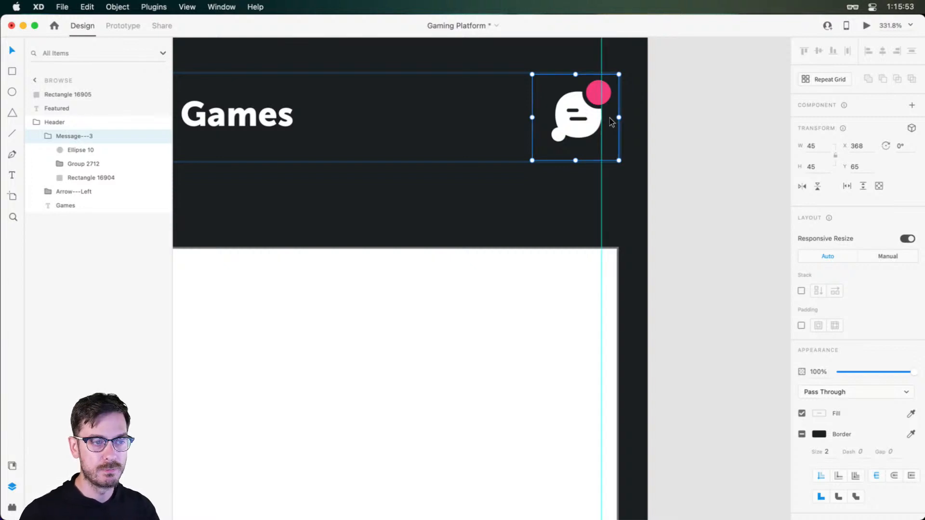
scroll(521, 331, "down", 5)
scroll(557, 246, "up", 3)
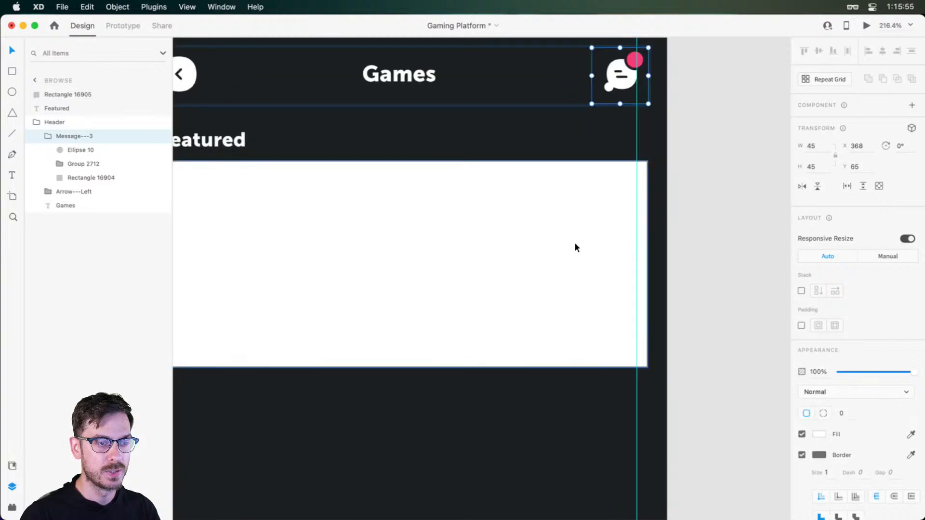
Resize the white rectangle to about 382 by 196 px, ending at the right guide, and round its corners to radius 8
left_click(574, 246)
left_click_drag(656, 273, 636, 264)
scroll(622, 231, "left", 5)
scroll(622, 231, "down", 2)
scroll(623, 231, "right", 3)
scroll(623, 231, "up", 1)
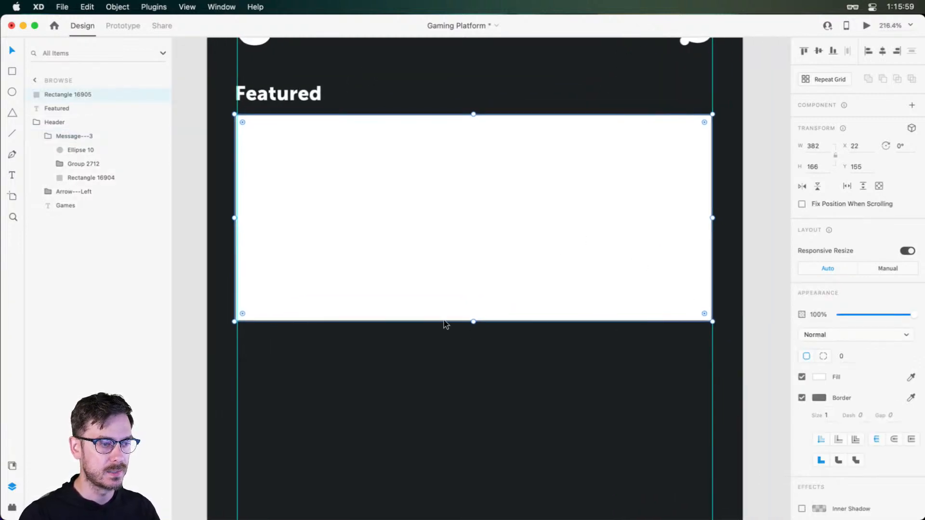
left_click_drag(471, 321, 470, 359)
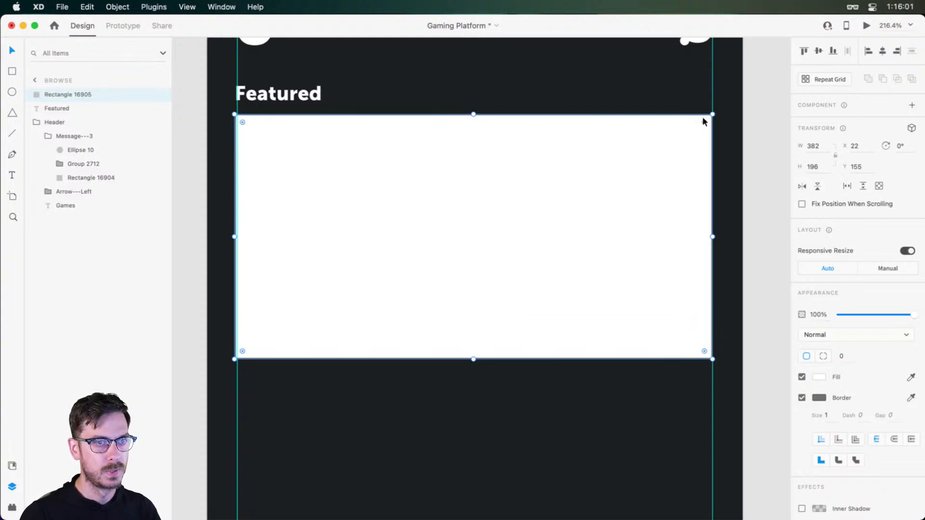
left_click_drag(703, 121, 702, 123)
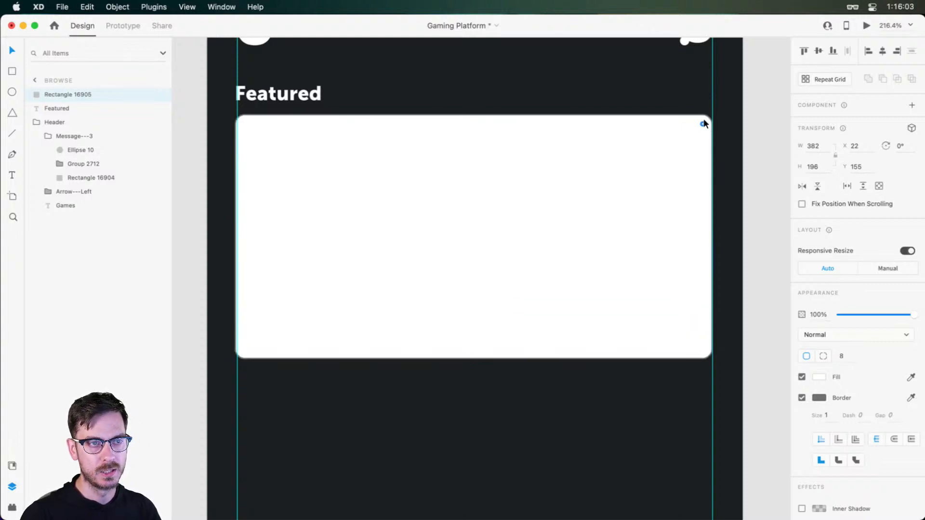
Examine the video thumbnails on the Library artboard for comparison and preview the Browse screen with its new card
scroll(703, 124, "up", 15)
scroll(702, 126, "down", 5)
scroll(578, 213, "up", 4)
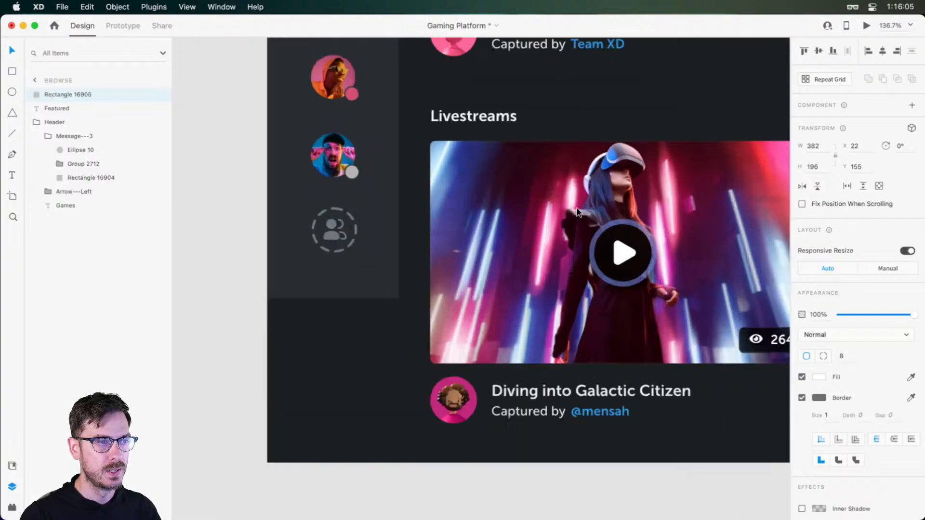
scroll(579, 213, "down", 4)
scroll(462, 233, "down", 5)
scroll(462, 233, "up", 6)
scroll(554, 144, "down", 1)
scroll(538, 178, "up", 10)
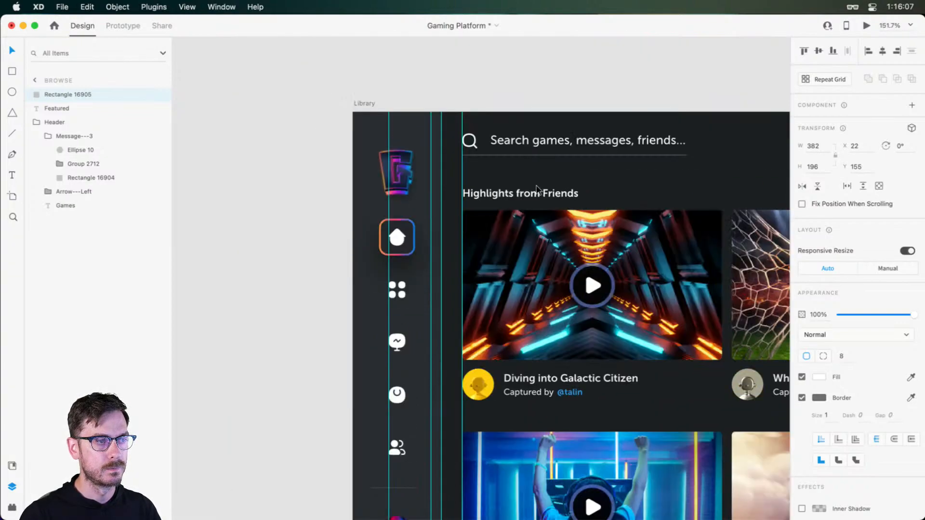
scroll(548, 208, "down", 15)
scroll(551, 239, "up", 5)
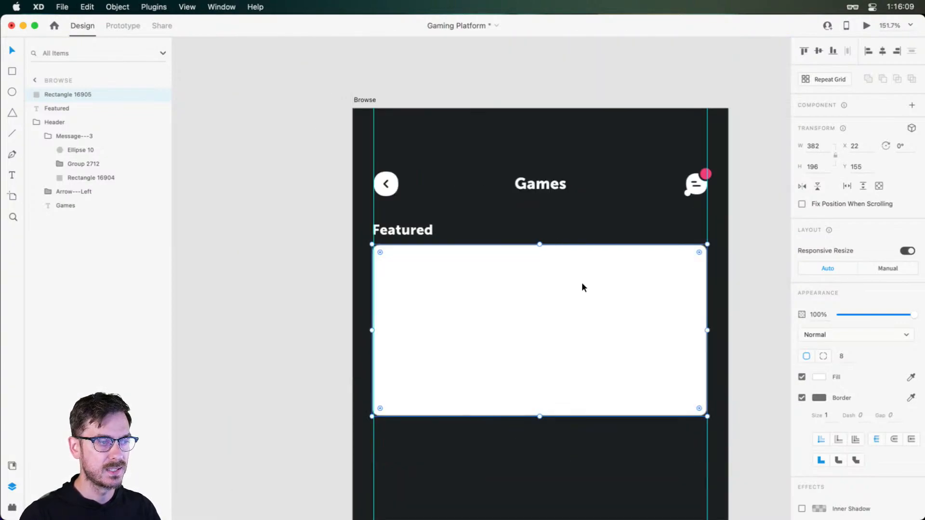
scroll(582, 288, "up", 3)
key("super+Return")
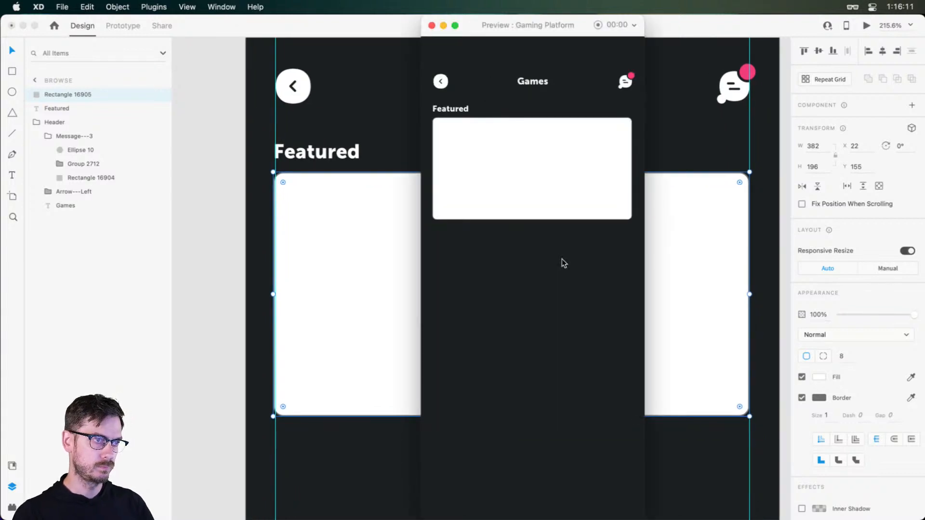
Extend the white Featured card to about 217 px high, remove its border, and check the result in the preview
key("super+w")
left_click_drag(511, 416, 504, 443)
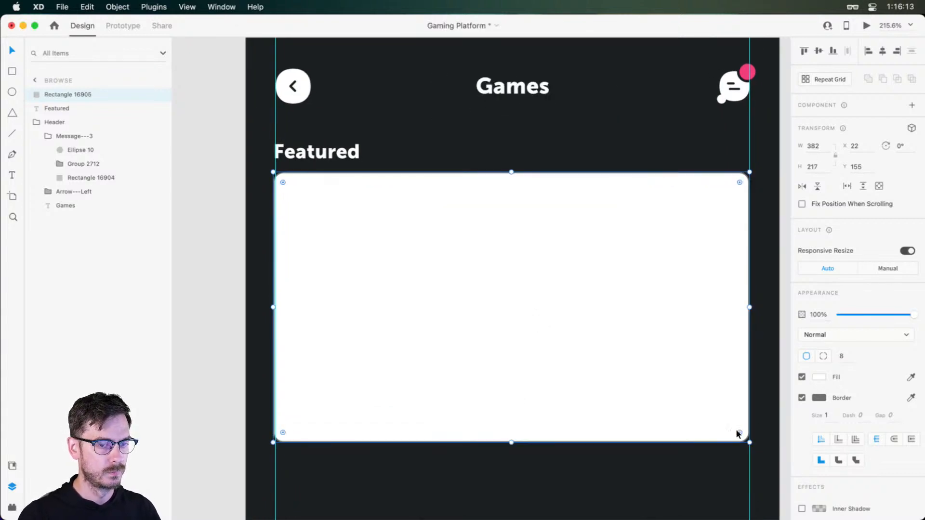
left_click(802, 398)
key("super+Return")
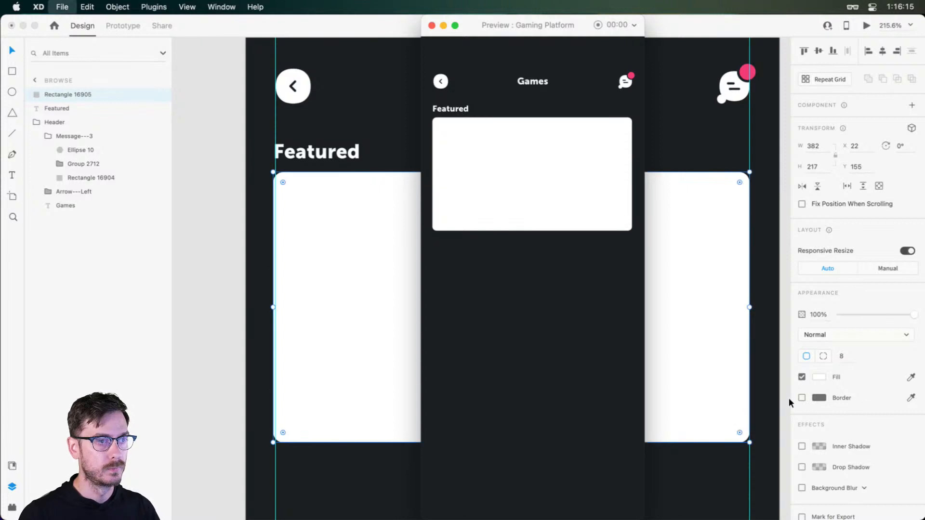
key("super+w")
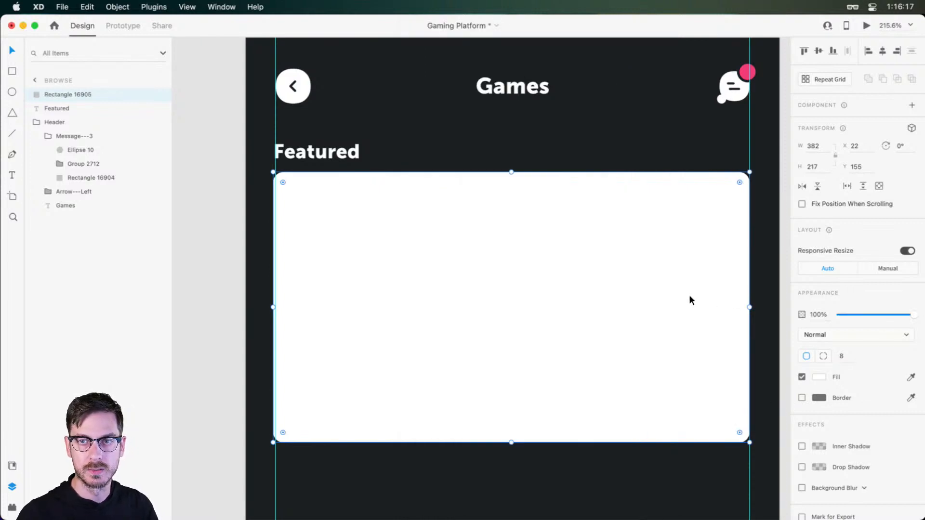
scroll(688, 299, "right", 1)
scroll(559, 244, "down", 3)
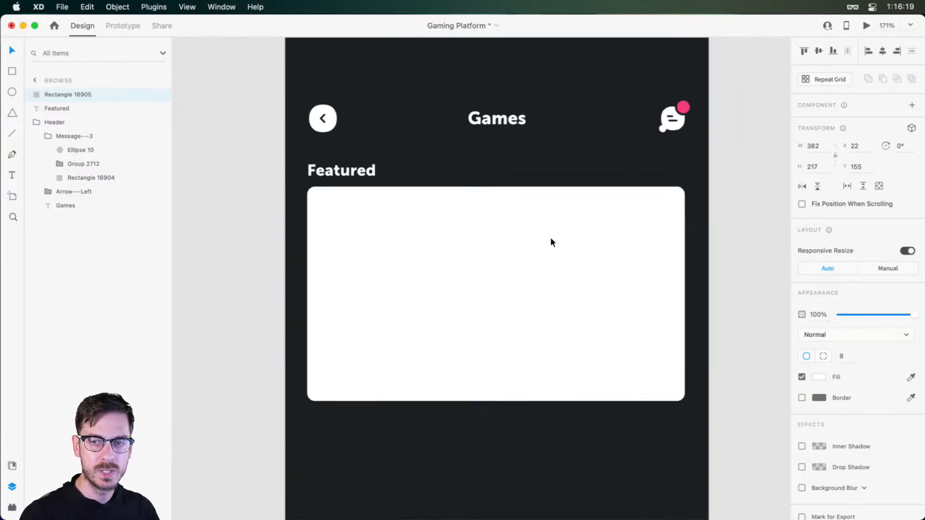
scroll(550, 241, "up", 3)
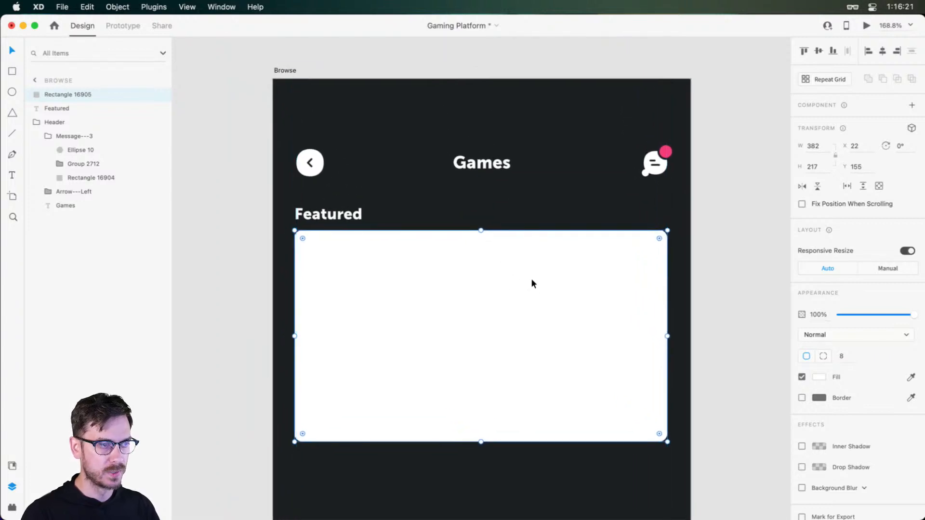
scroll(670, 150, "up", 5)
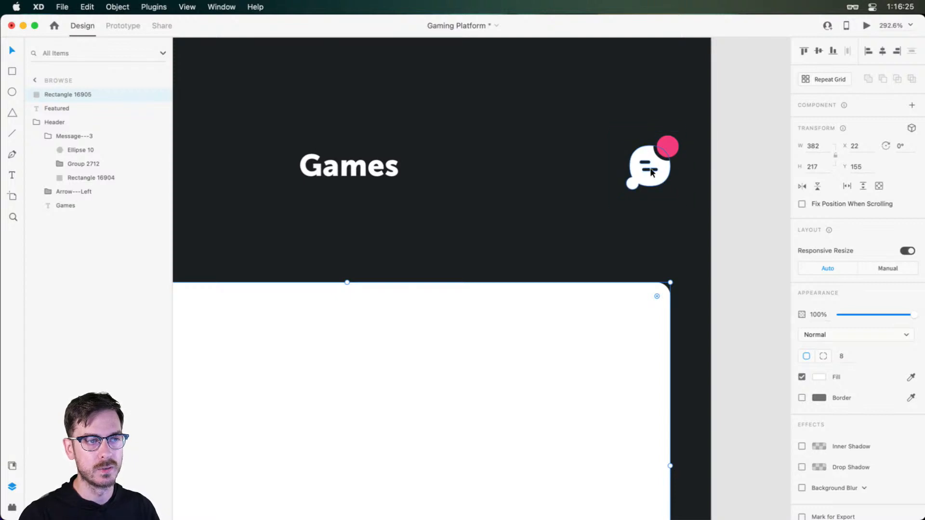
scroll(530, 256, "down", 5)
scroll(461, 312, "down", 3)
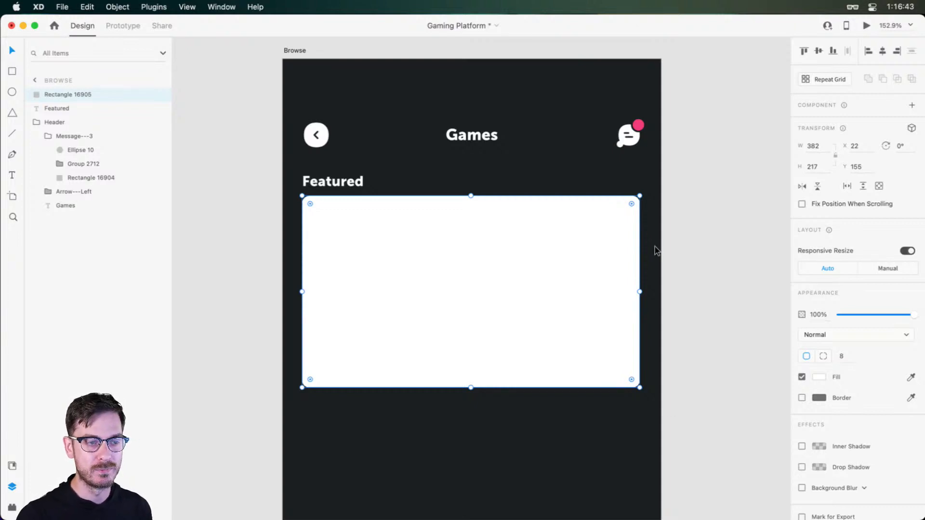
left_click_drag(467, 278, 472, 230)
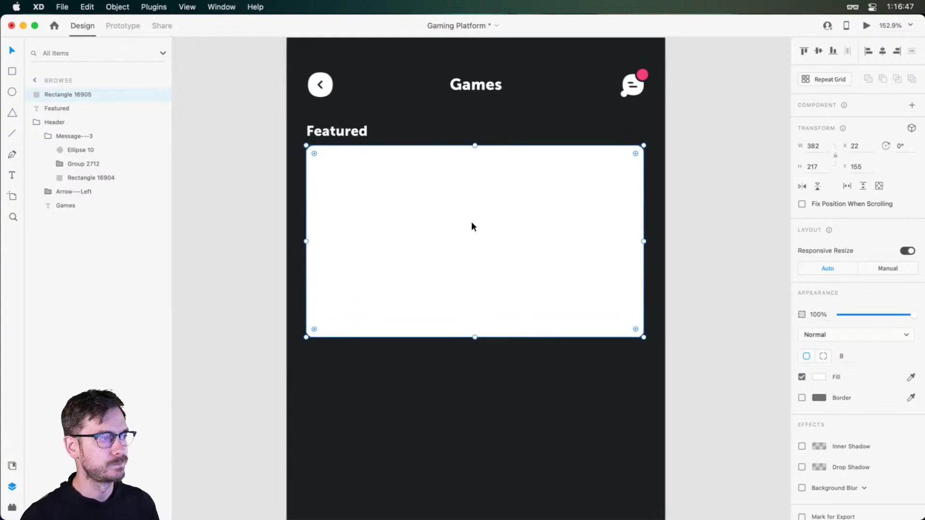
Switch to Safari and examine how the video thumbnails and titles are laid out on the YouTube channel page
key("super+Tab")
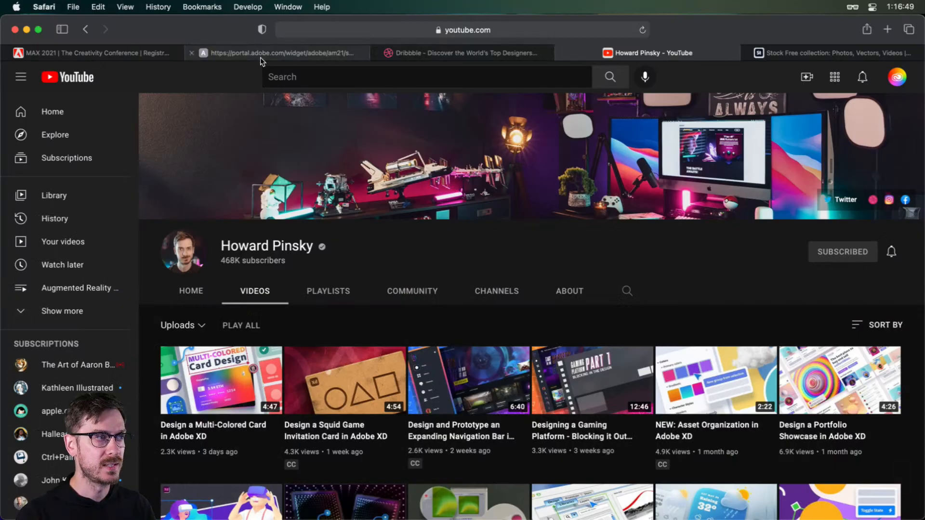
scroll(471, 262, "down", 3)
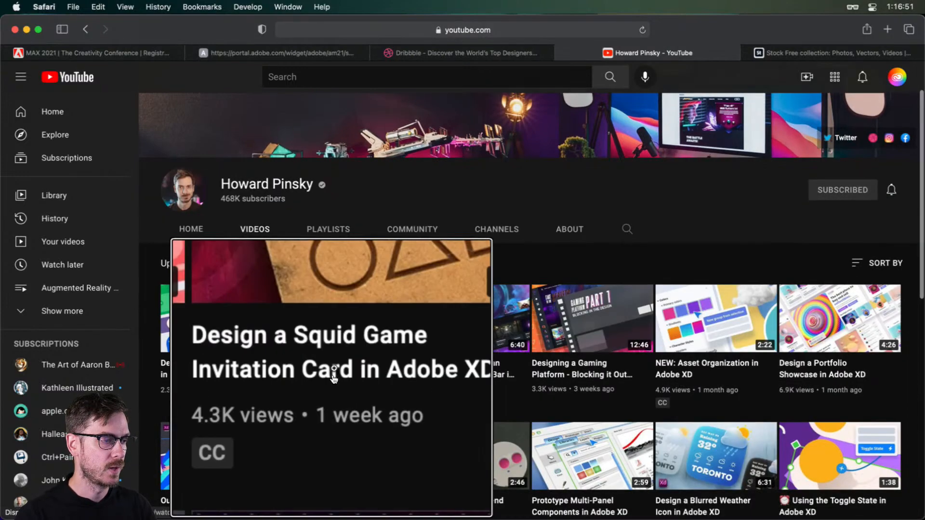
scroll(350, 289, "down", 5)
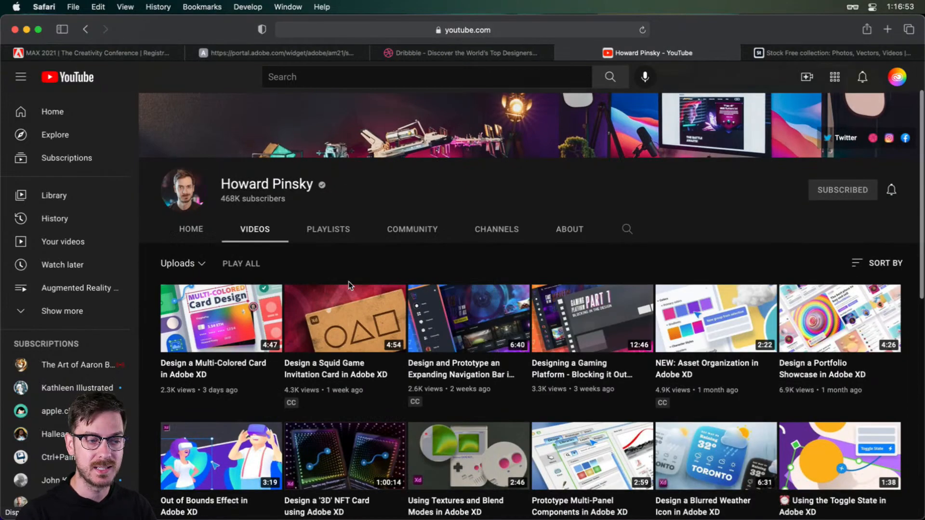
scroll(210, 336, "up", 5)
scroll(210, 336, "down", 5)
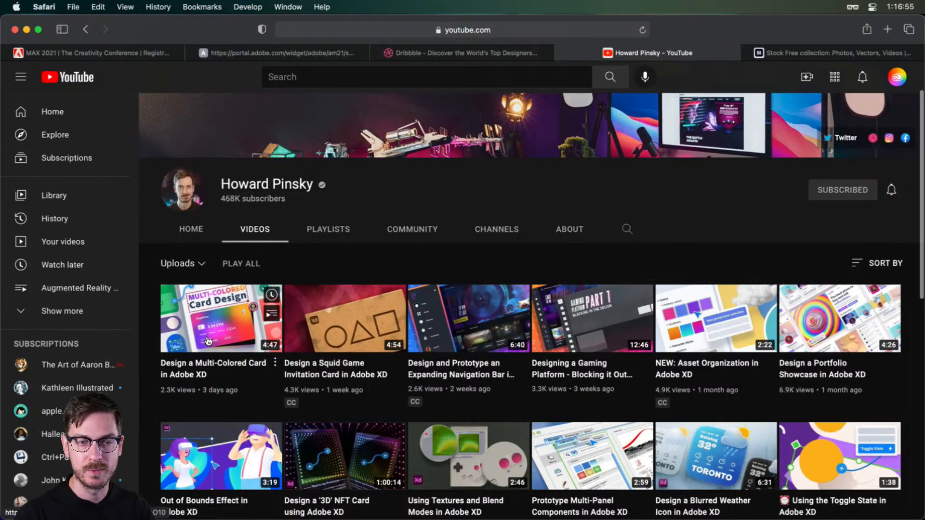
key("super+Tab")
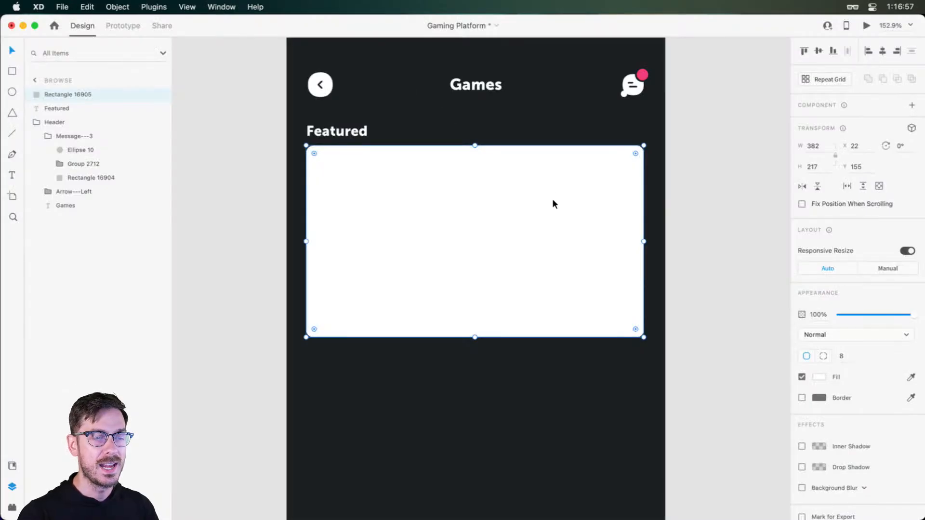
Fill the Featured card with the dark wood-panelled hallway image from the Games group of the Game On library
mouse_move(518, 250)
left_mouse_down()
mouse_move(569, 262)
mouse_move(524, 237)
left_mouse_up()
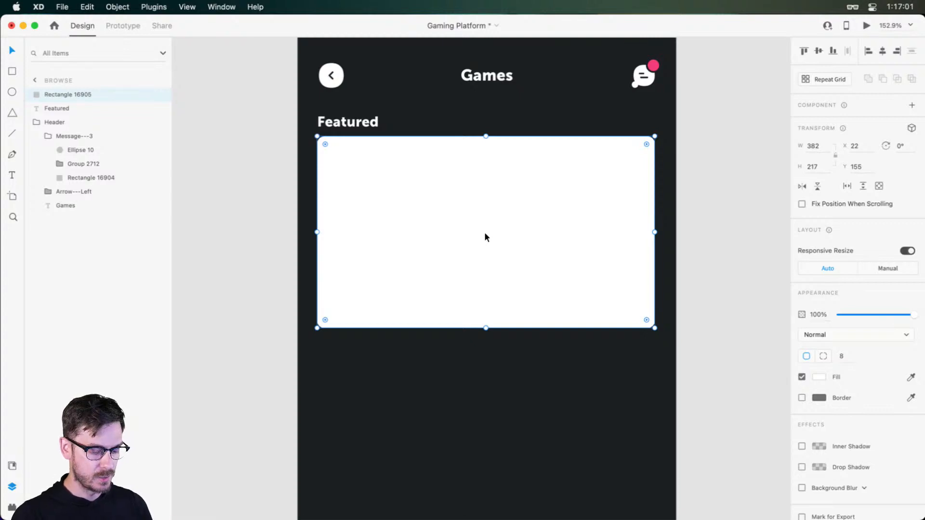
key("super+shift+y")
scroll(108, 223, "down", 15)
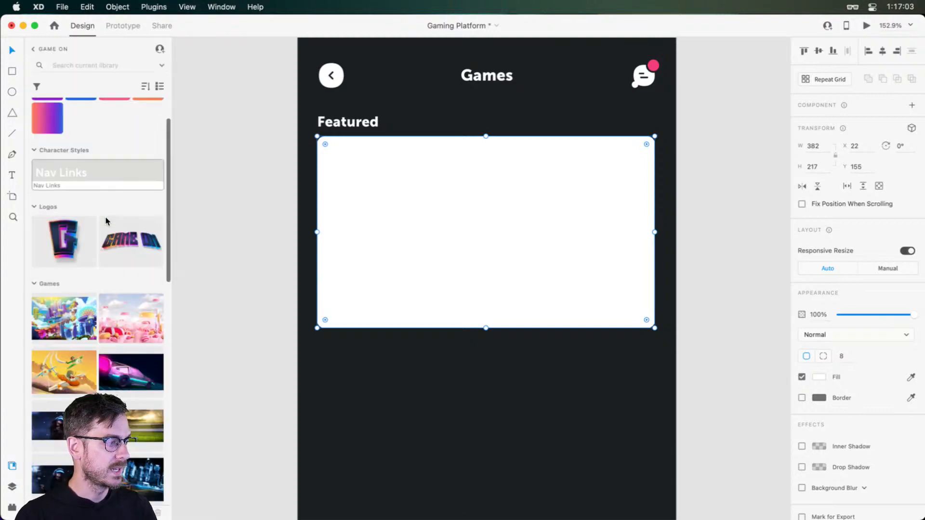
scroll(56, 365, "down", 10)
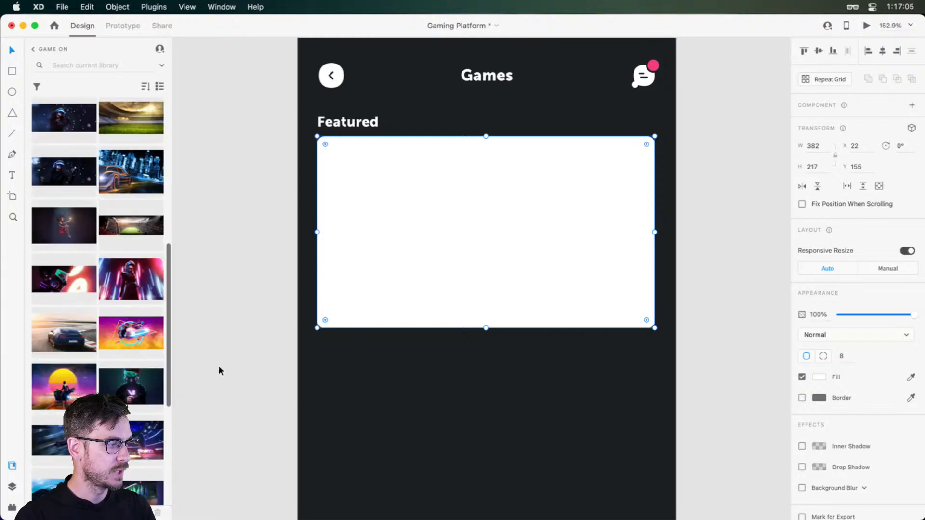
scroll(122, 326, "up", 5)
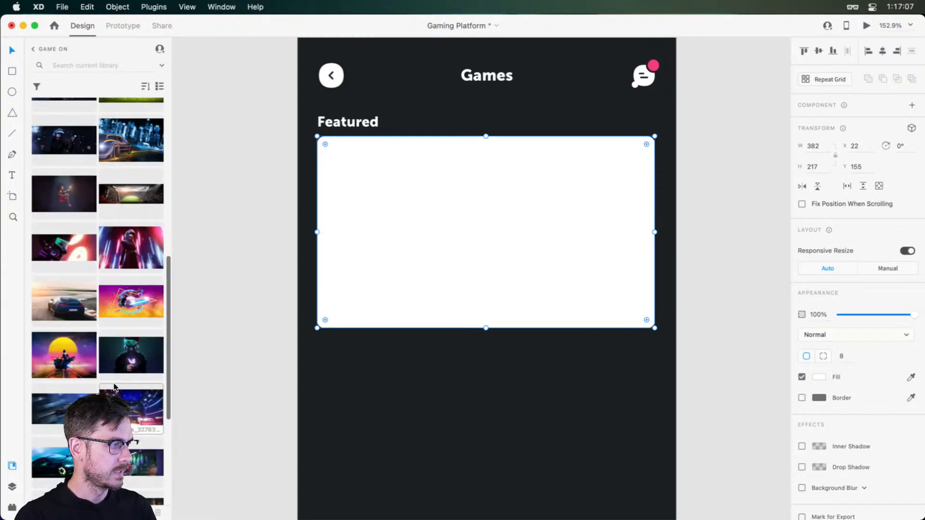
scroll(127, 276, "up", 4)
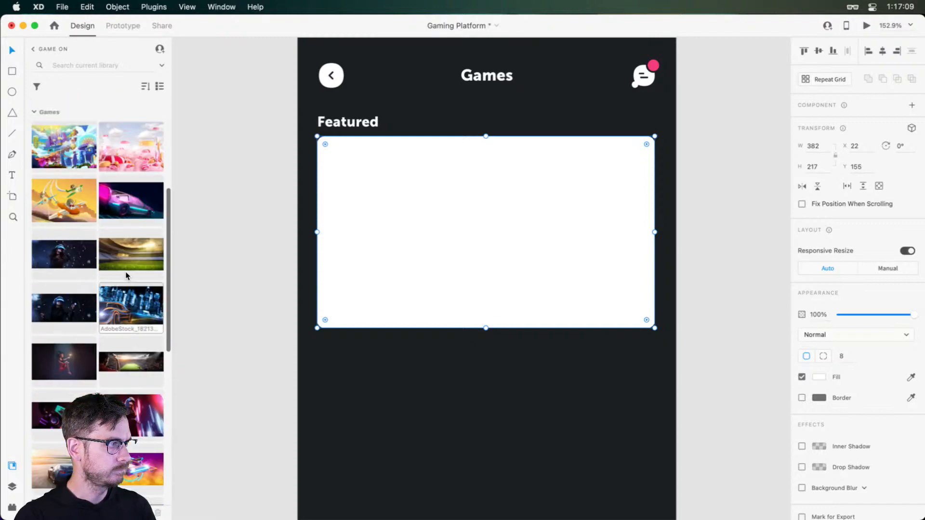
scroll(126, 276, "up", 1)
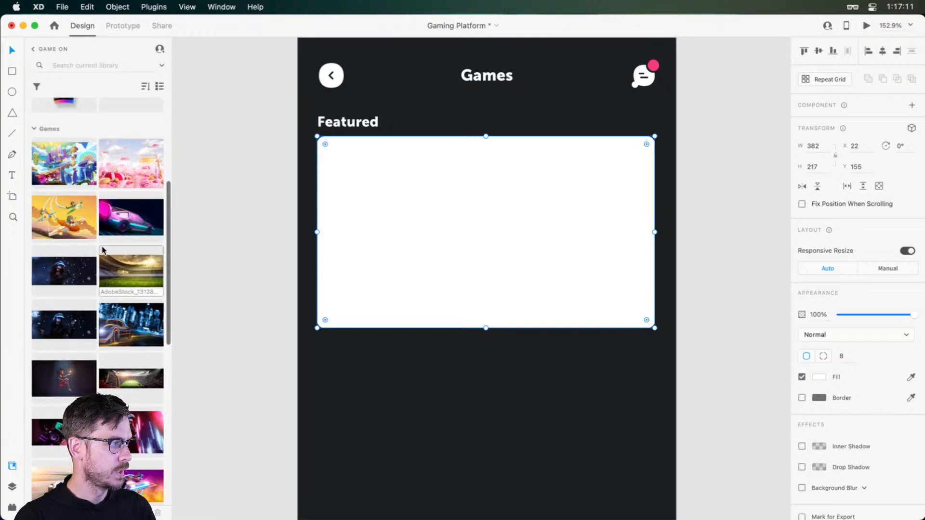
scroll(115, 262, "down", 5)
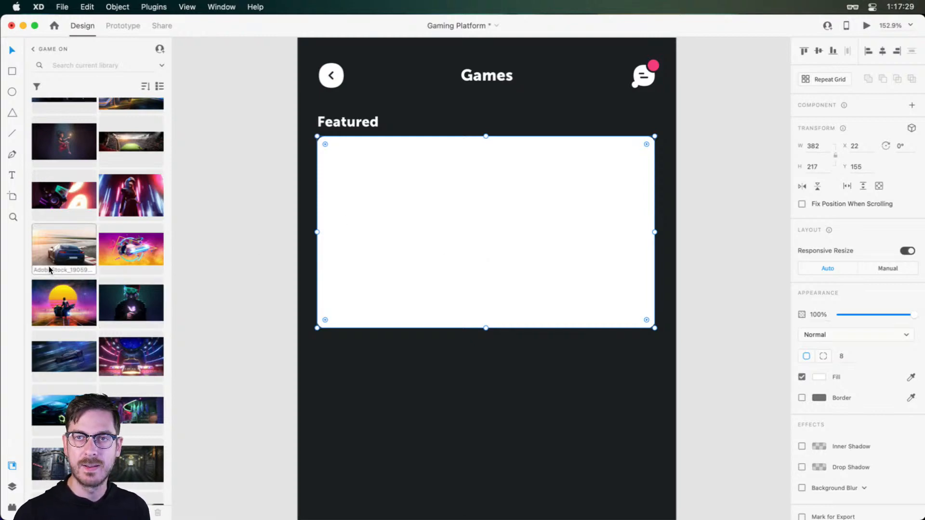
scroll(49, 266, "down", 5)
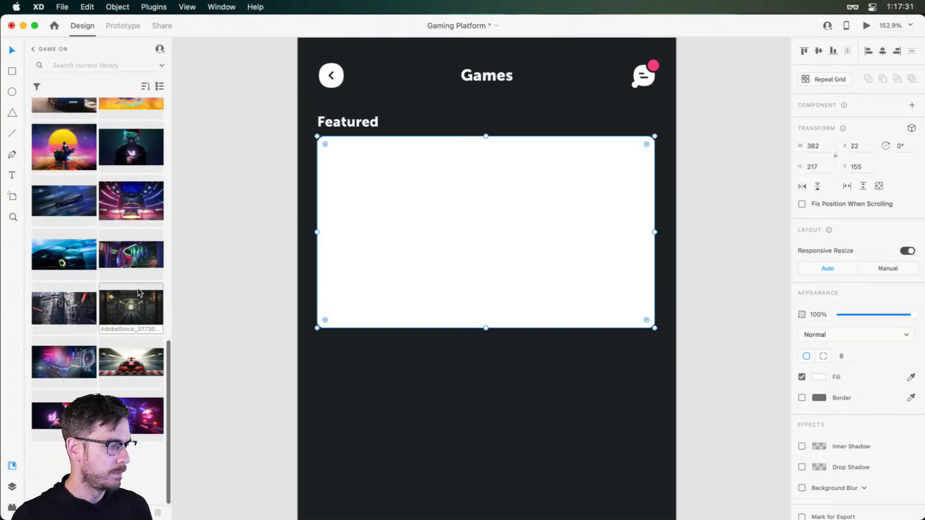
left_click_drag(126, 311, 483, 211)
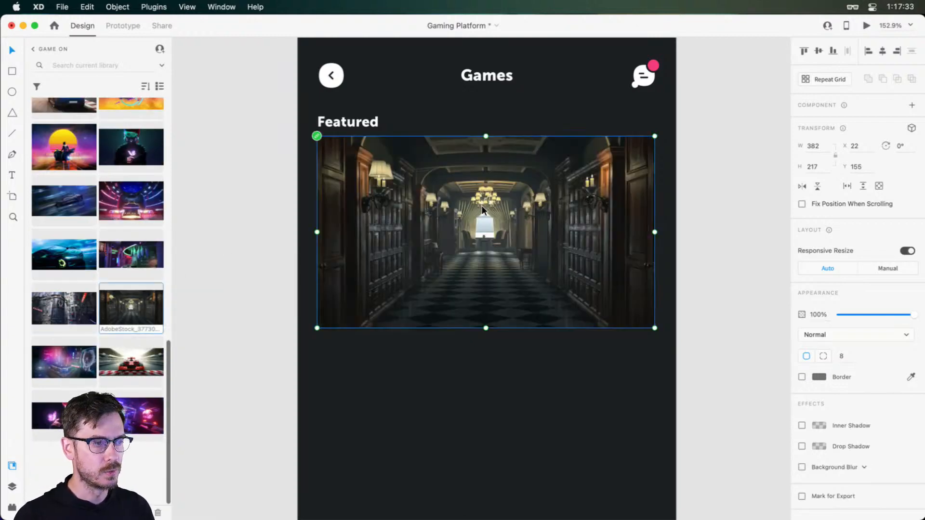
left_click(734, 204)
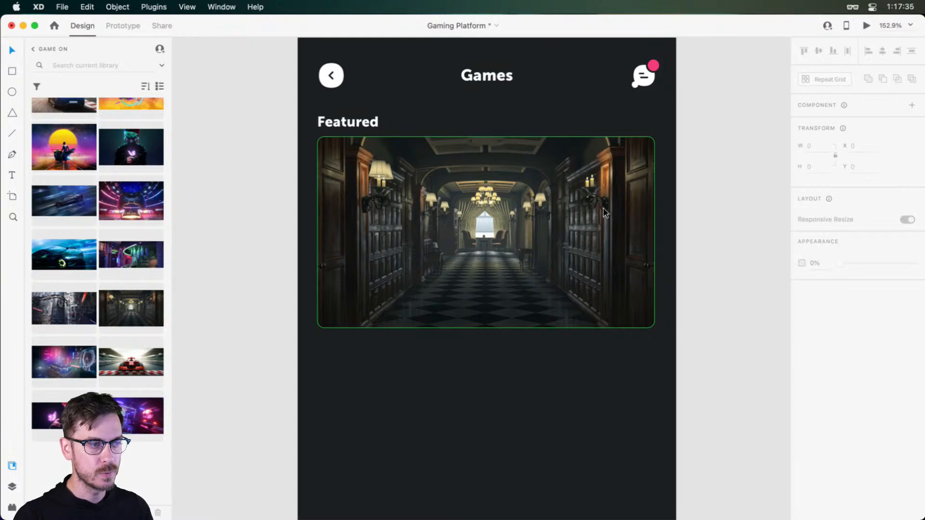
Add a 1 px white (#FFFFFF) border to the Featured image card and lower the border colour's opacity to a faint level
left_click(572, 216)
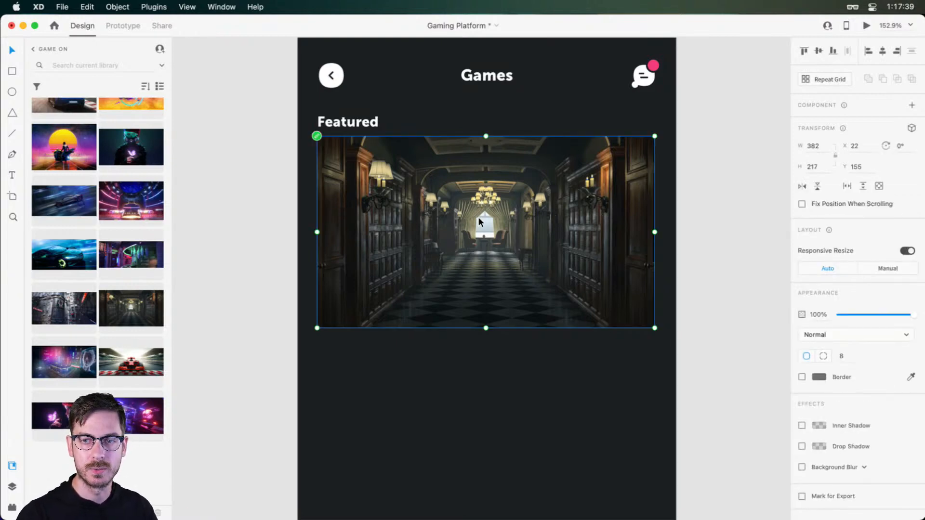
scroll(592, 236, "up", 2)
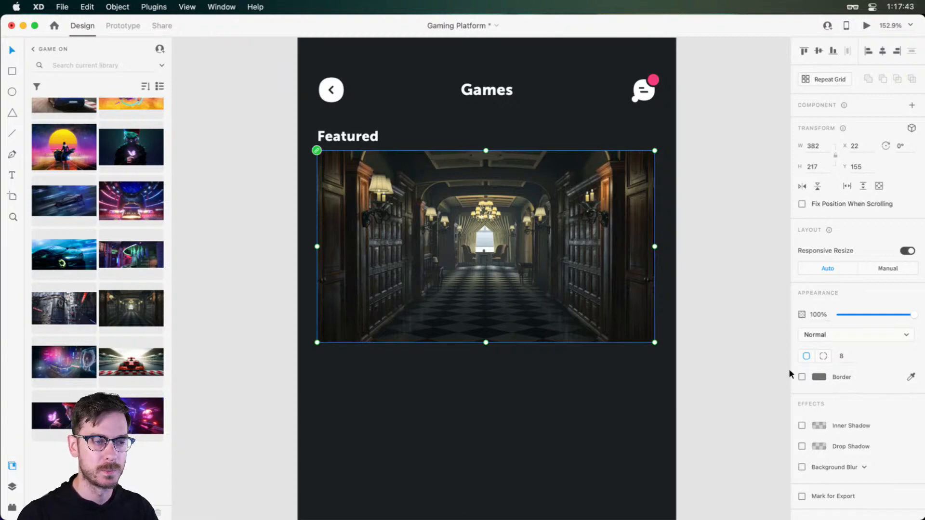
scroll(546, 233, "up", 1)
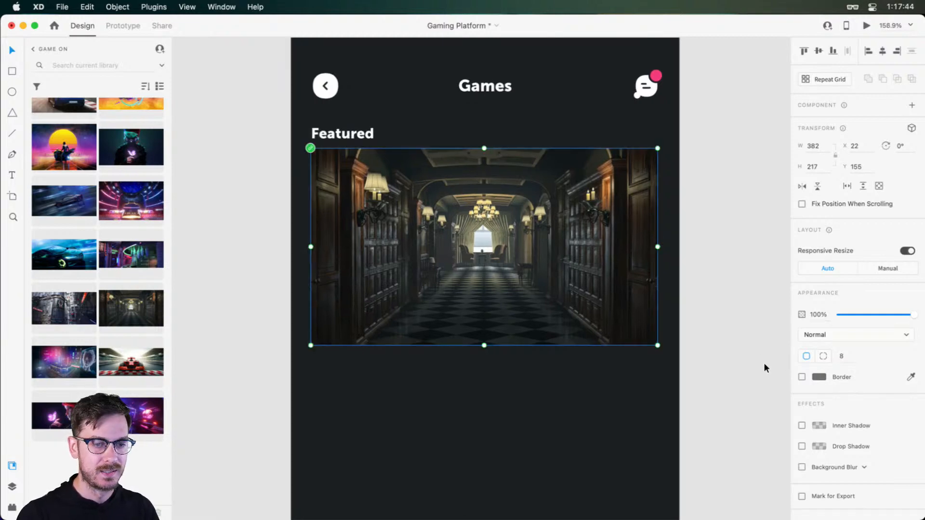
left_click(802, 377)
left_click(819, 376)
left_click(702, 329)
left_click_drag(703, 330, 680, 312)
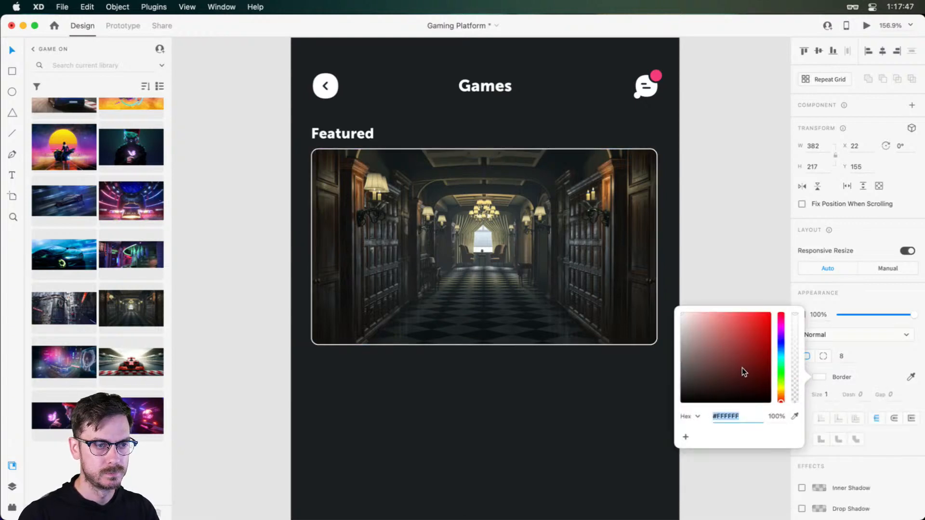
scroll(500, 270, "up", 2)
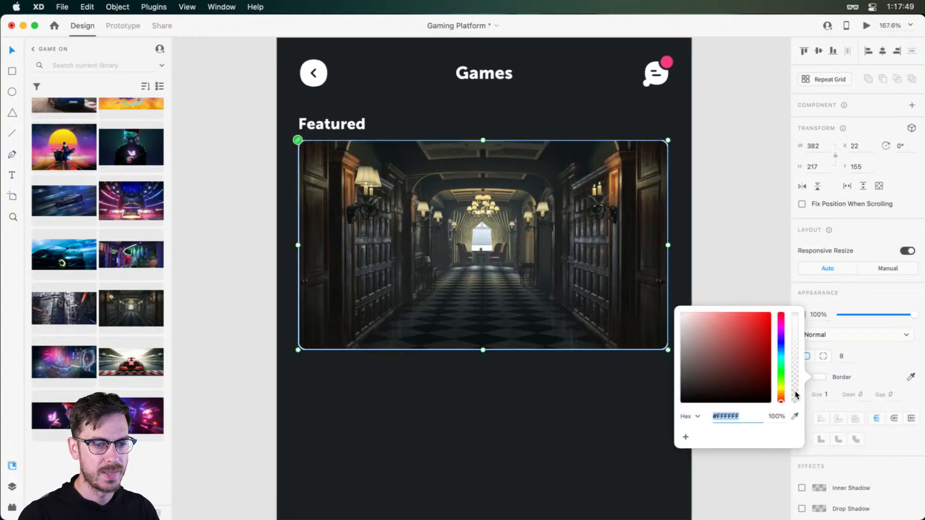
left_click_drag(794, 394, 795, 395)
left_click(887, 287)
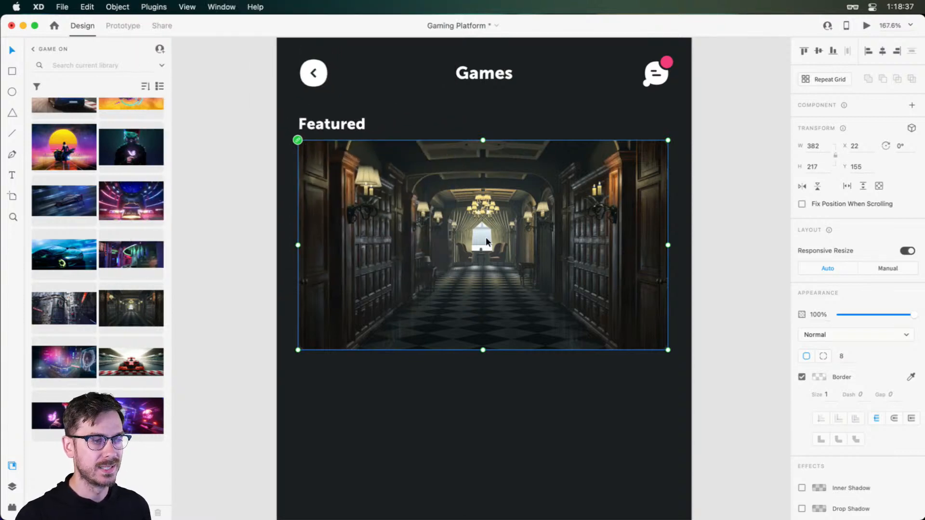
Unlink the hallway graphic in the Featured card from its library and deselect it
right_click(360, 166)
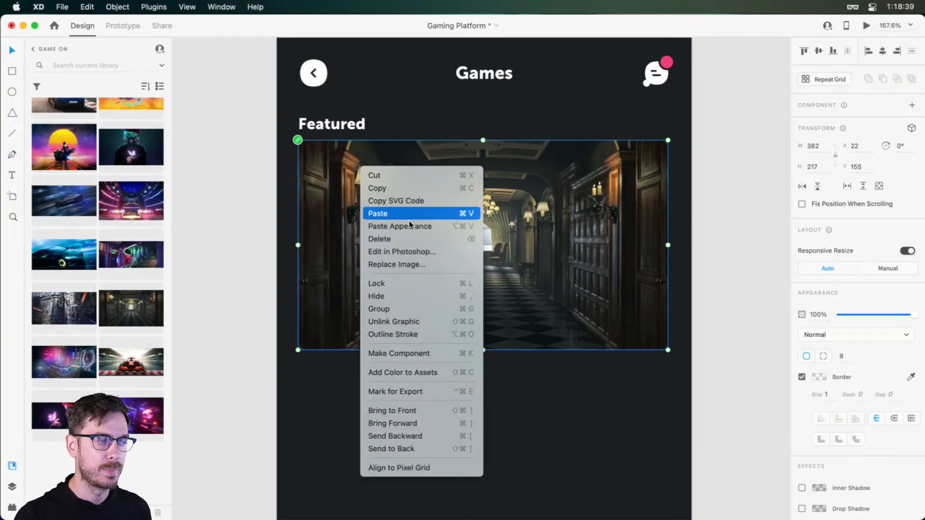
left_click(431, 322)
left_click(516, 388)
scroll(505, 372, "down", 1)
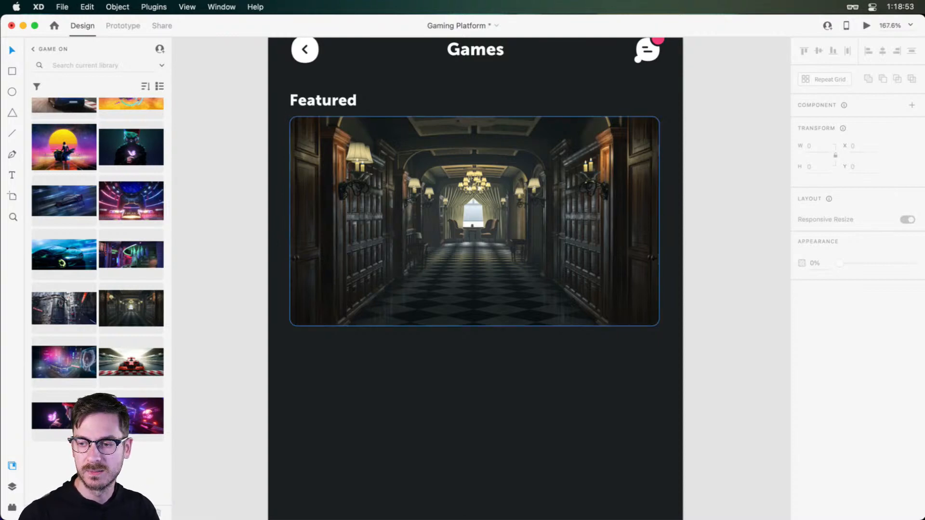
Switch to Safari and open twitter.com in a new tab
key("super+Tab")
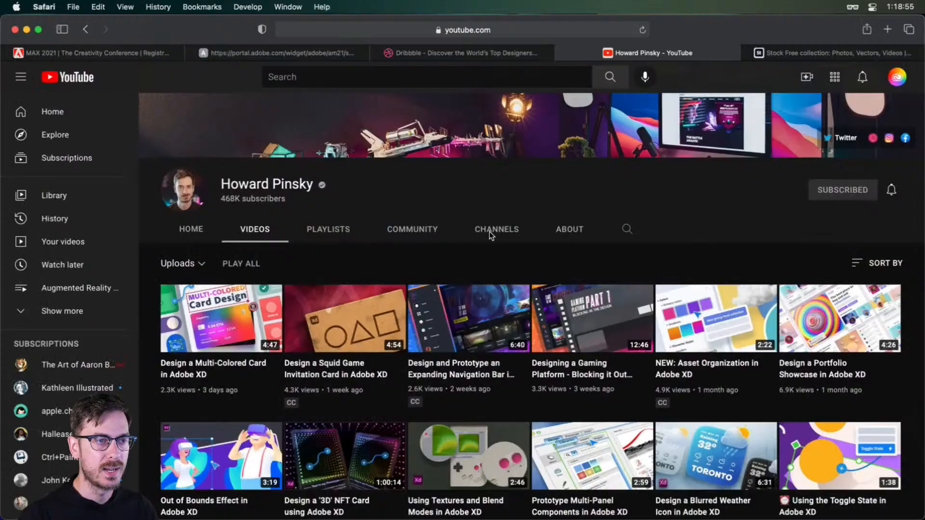
key("super+t")
type("t")
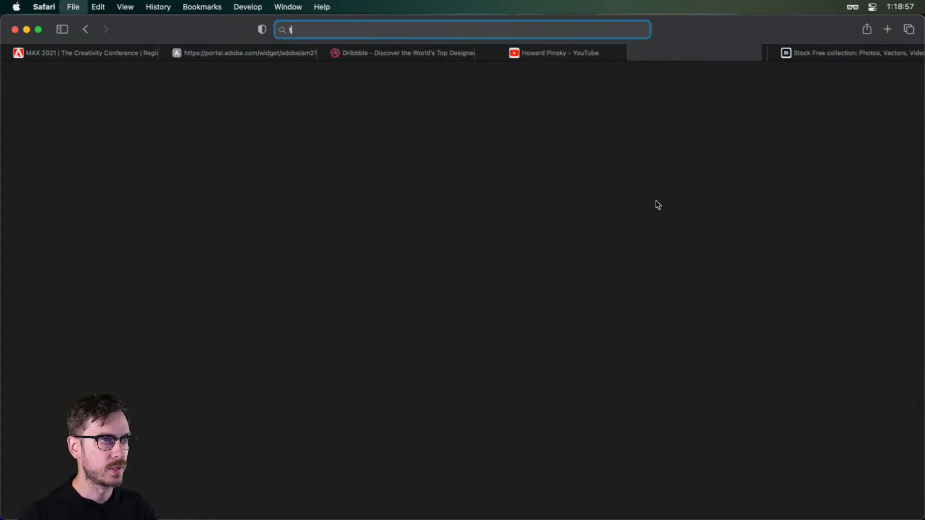
type("wtwitter.com")
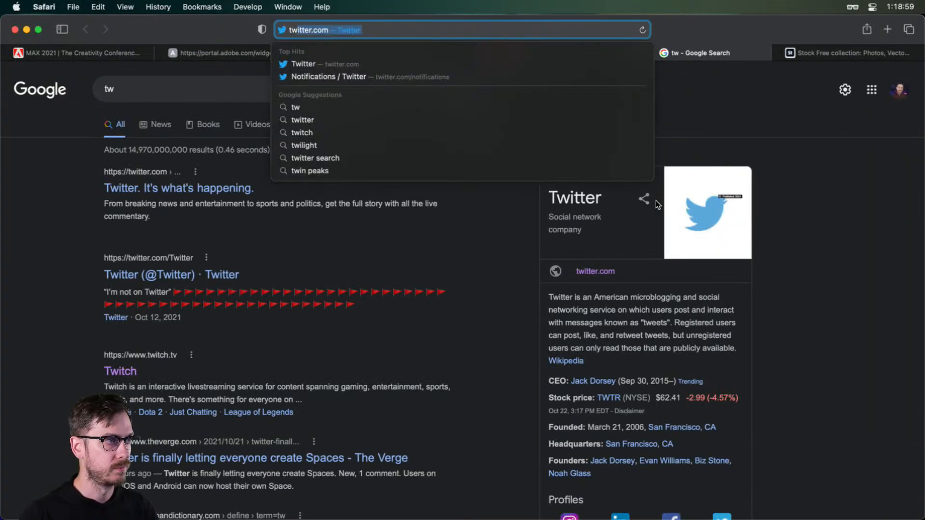
key("Return")
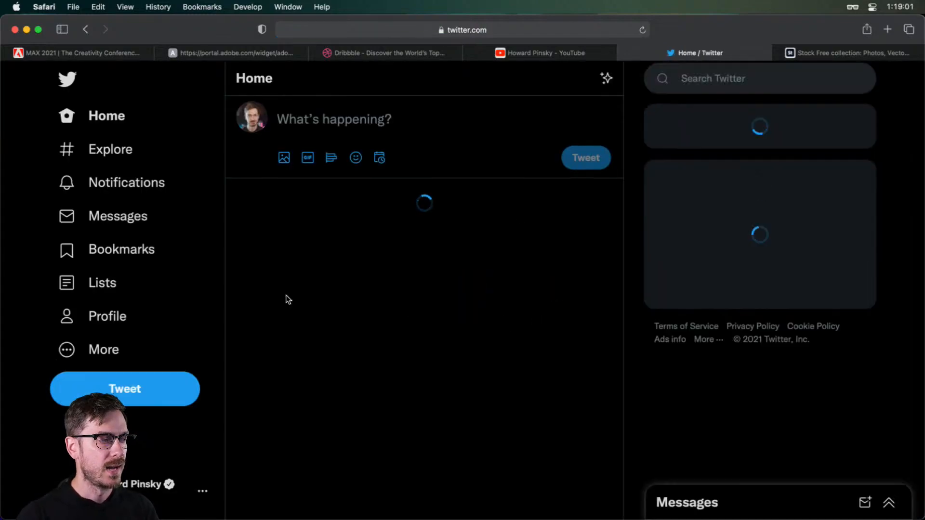
Open the account's own Twitter profile and examine both images of the Toy Face recreation post from October 19
left_click(87, 316)
scroll(784, 244, "down", 15)
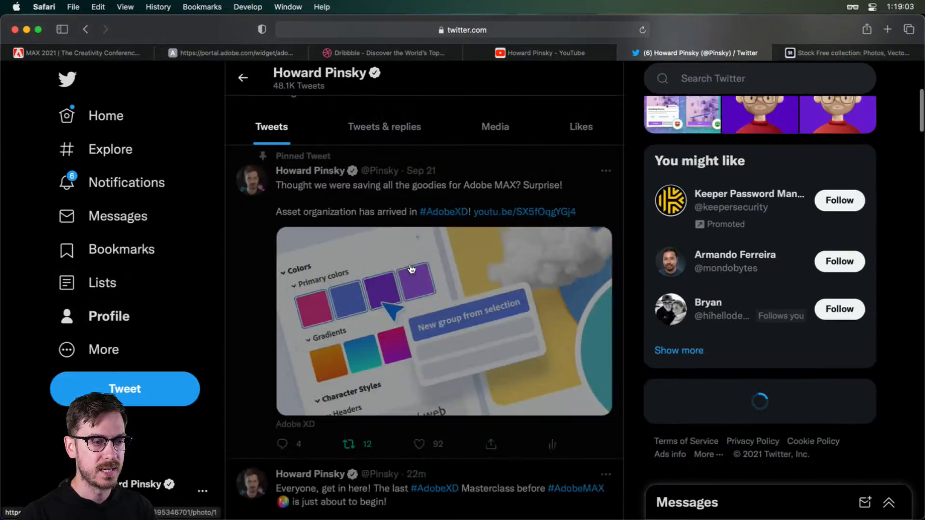
scroll(415, 269, "down", 20)
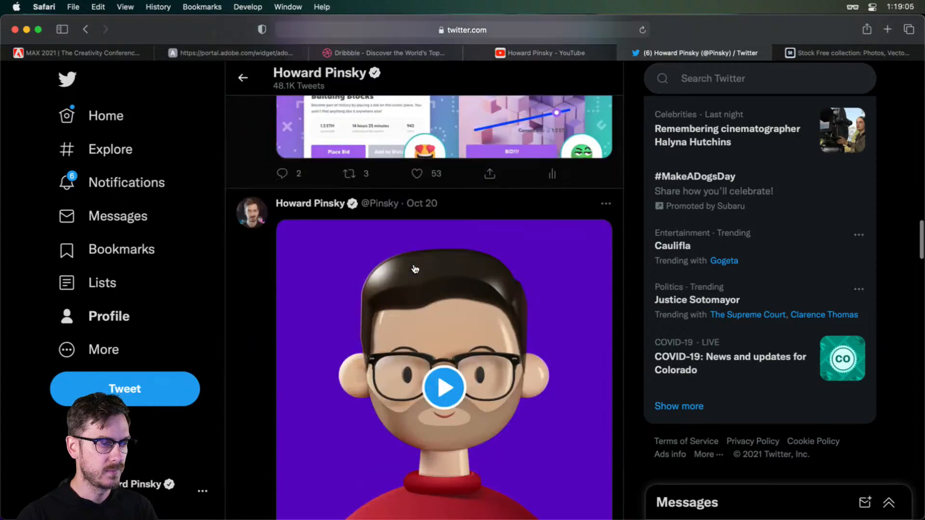
scroll(415, 268, "up", 2)
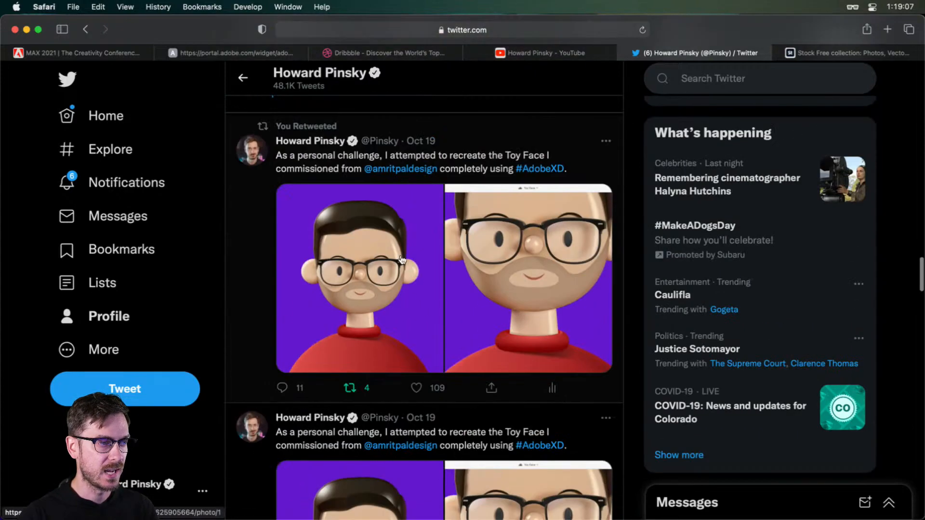
left_click(378, 247)
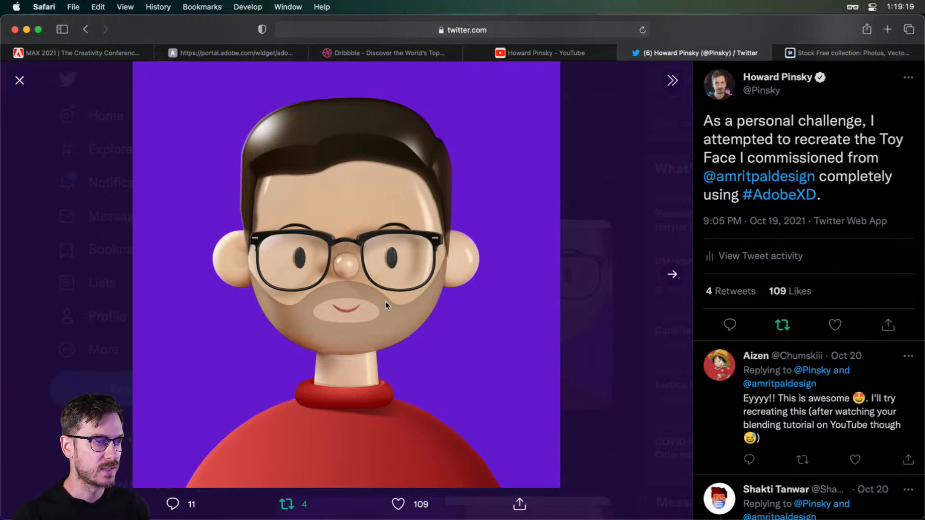
key("Right")
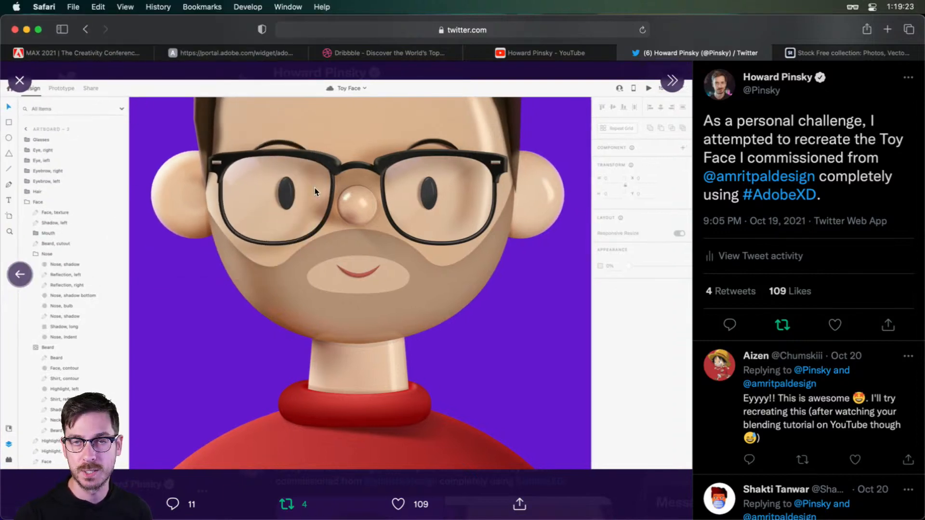
key("Left")
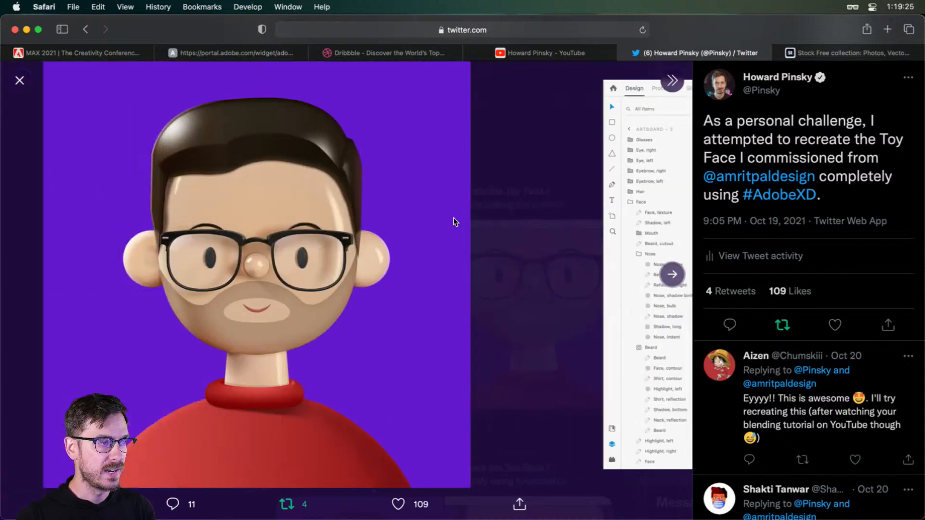
key("Escape")
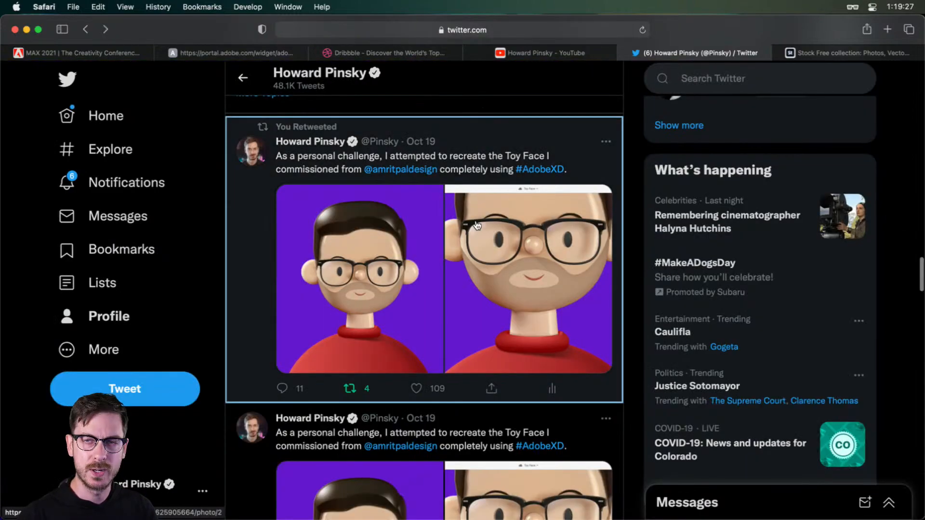
Switch back to Adobe XD and add the text "Hotel Mysteries" over the hallway image in the Featured card
key("super+Tab")
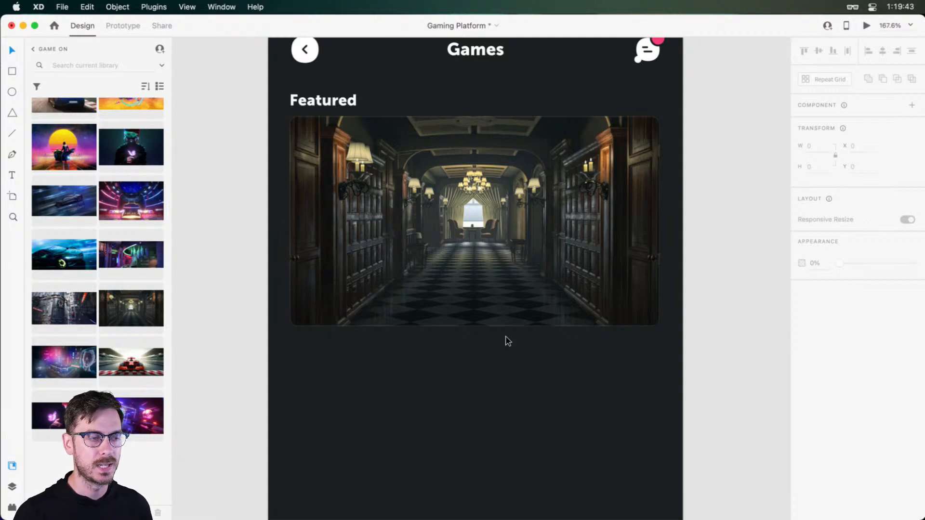
scroll(473, 339, "down", 3)
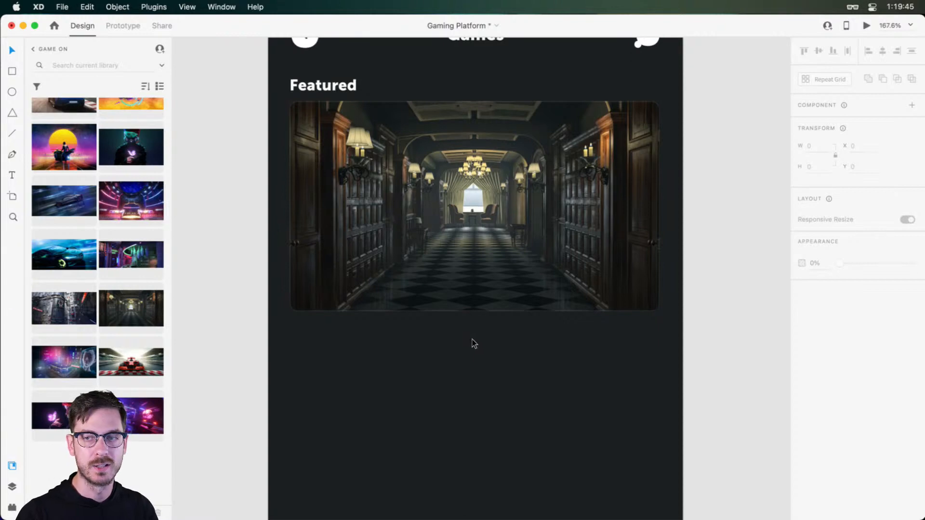
scroll(473, 340, "down", 2)
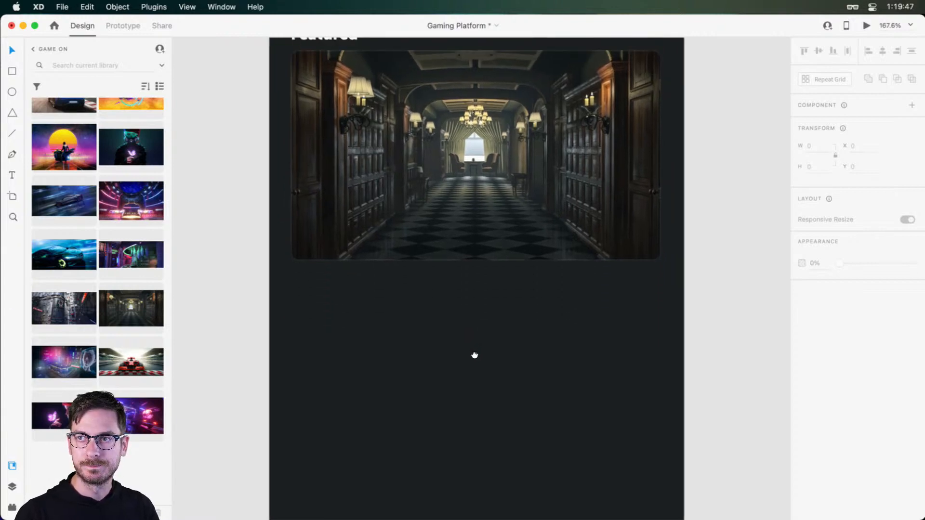
scroll(520, 269, "up", 5)
scroll(476, 217, "up", 5, "ctrl")
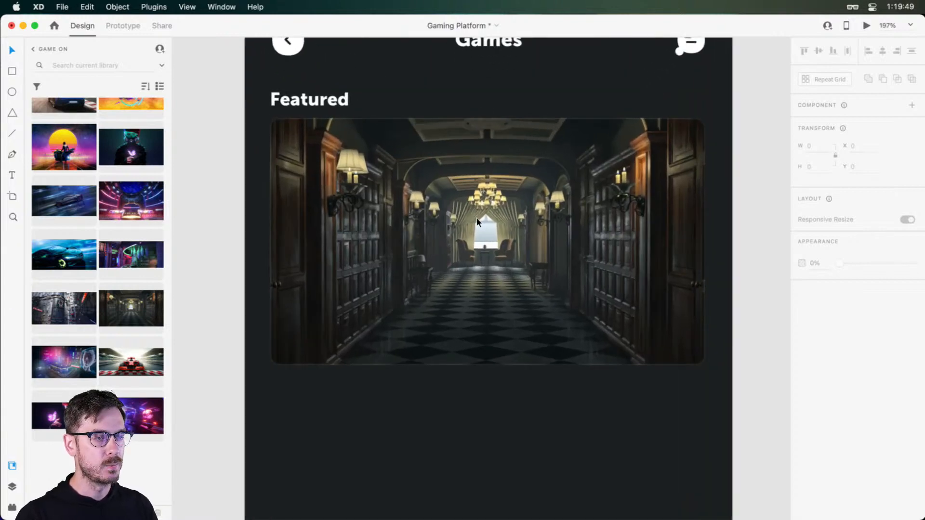
scroll(475, 216, "down", 2)
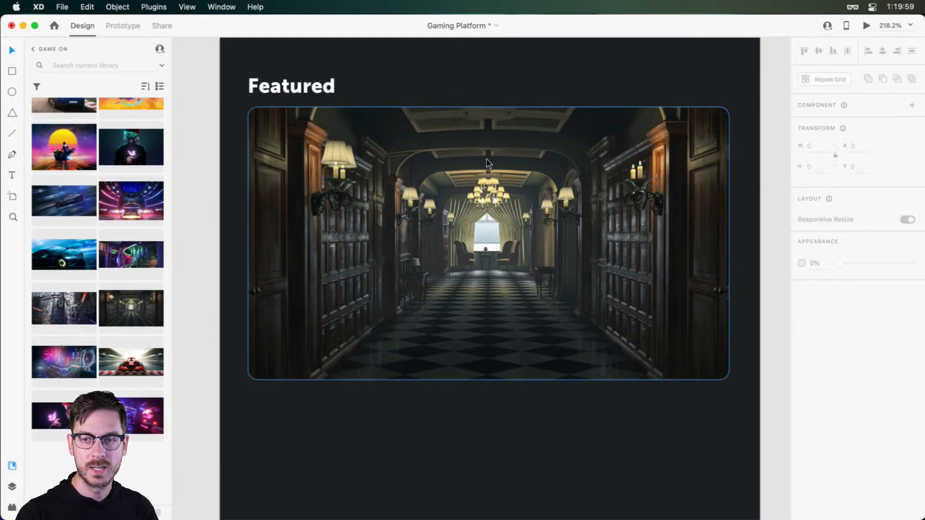
left_click(339, 169)
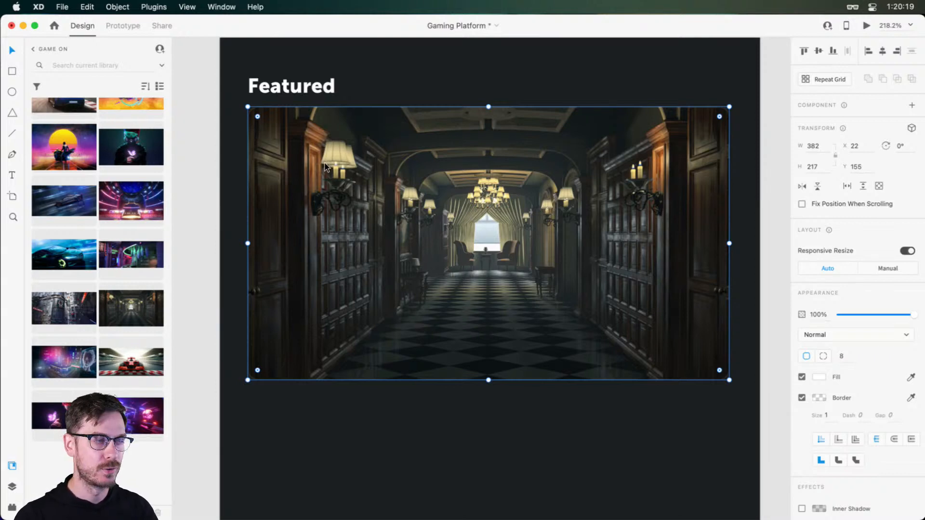
key("t")
left_click(314, 176)
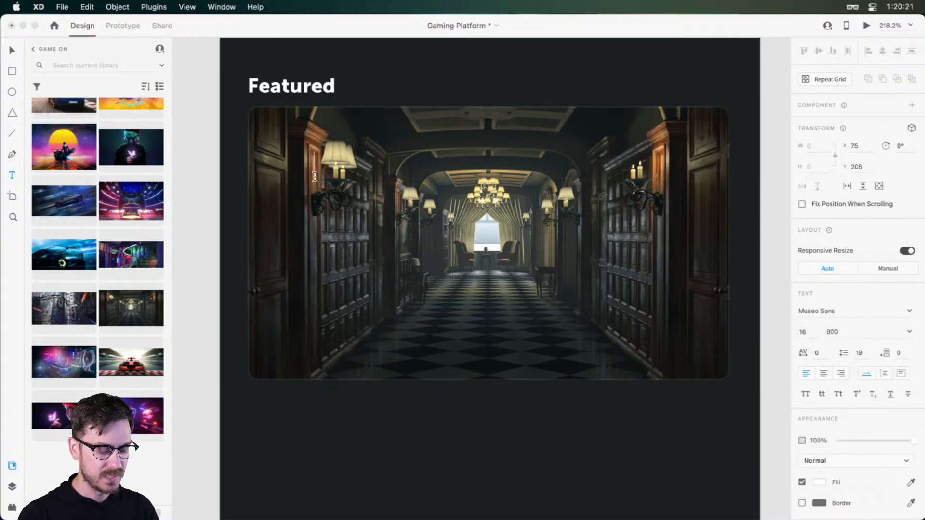
type("Hot")
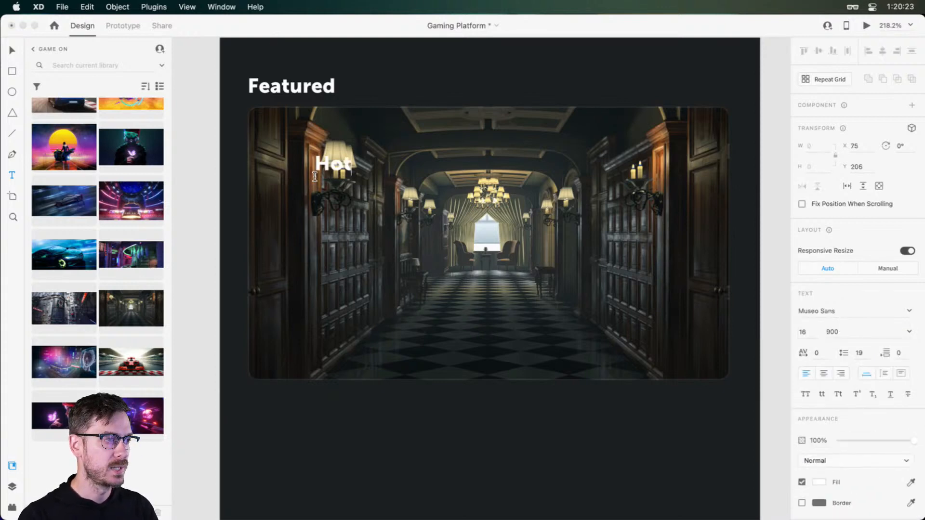
type("el Mysteries")
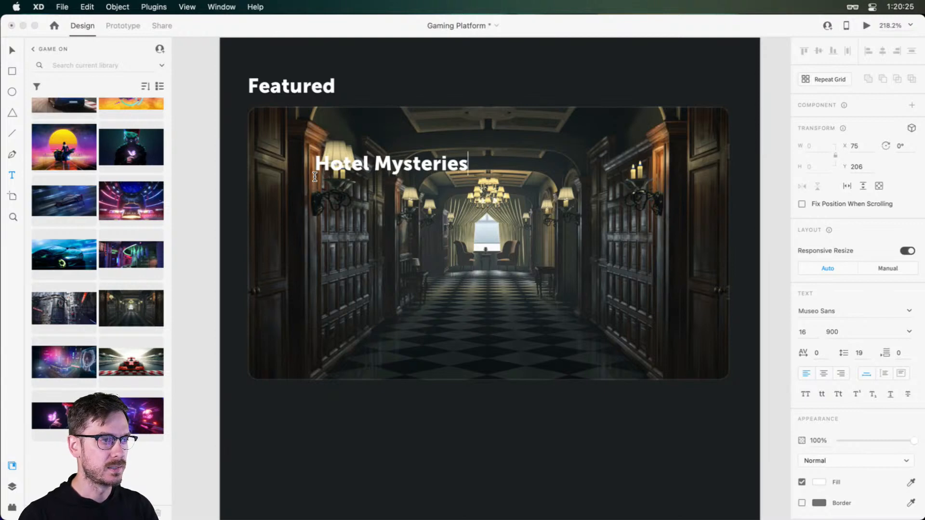
key("Escape")
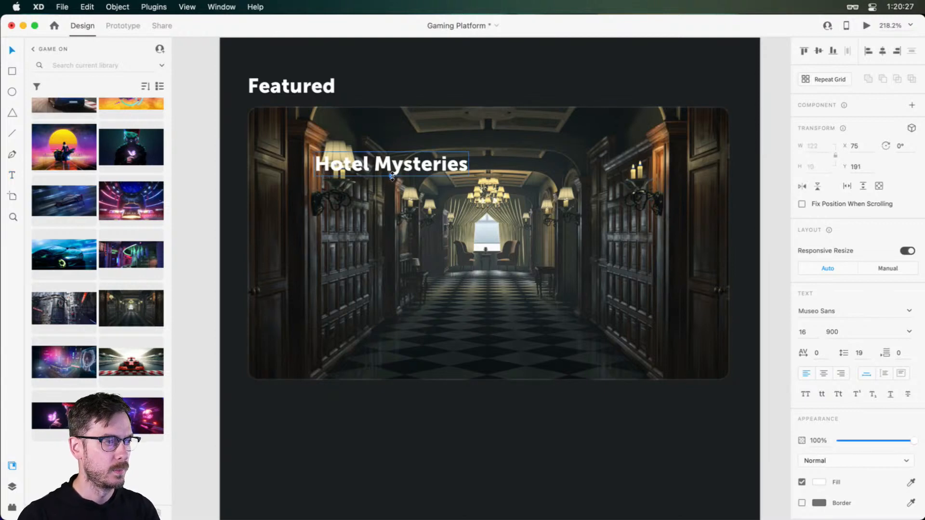
Move the Hotel Mysteries title to the Featured card's lower-left corner at about X 40, Y 334 and enlarge it to size 19
left_click_drag(391, 176, 368, 352)
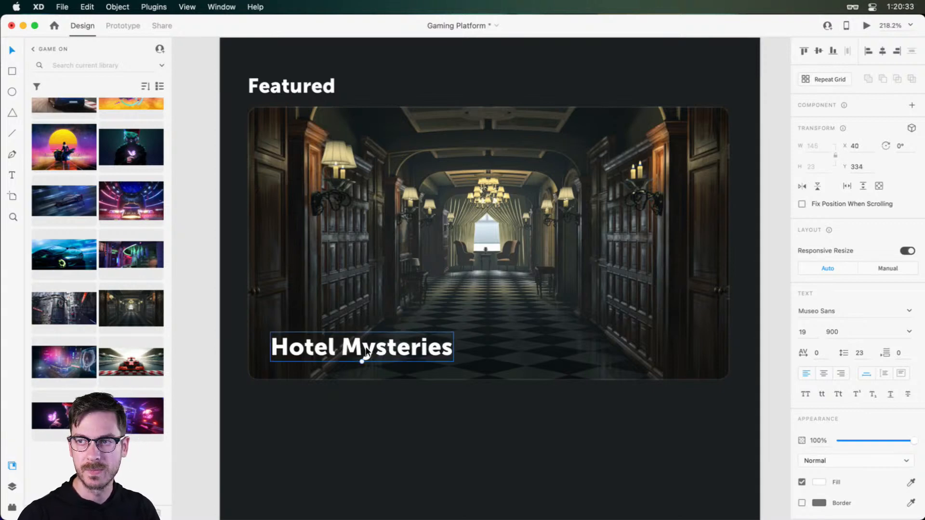
scroll(294, 332, "up", 5)
left_click_drag(303, 323, 329, 301)
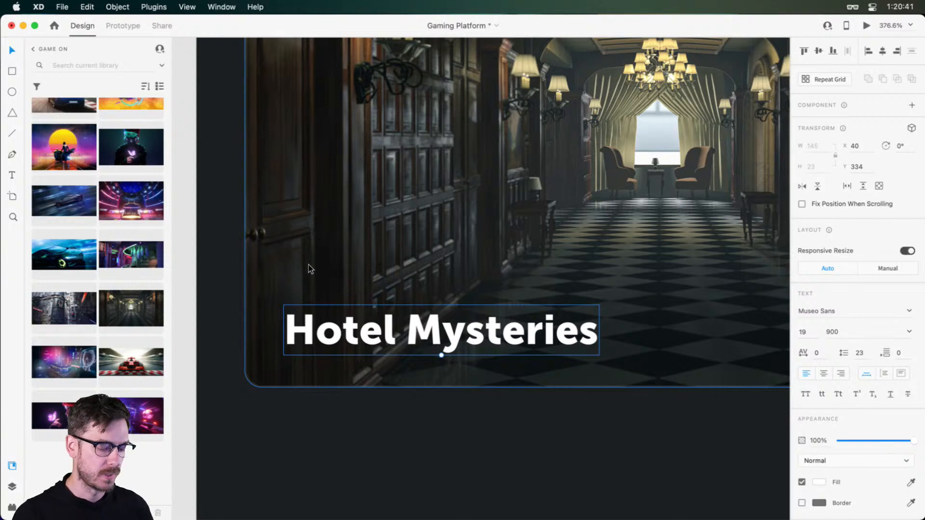
Add the tagline text "Indulge your inner detective" above the Hotel Mysteries title
key("t")
left_click(330, 260)
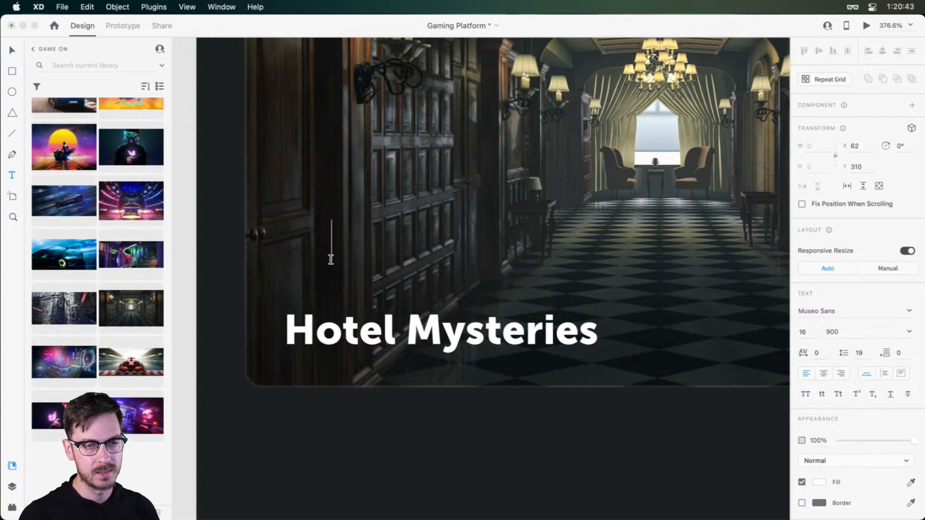
type("In")
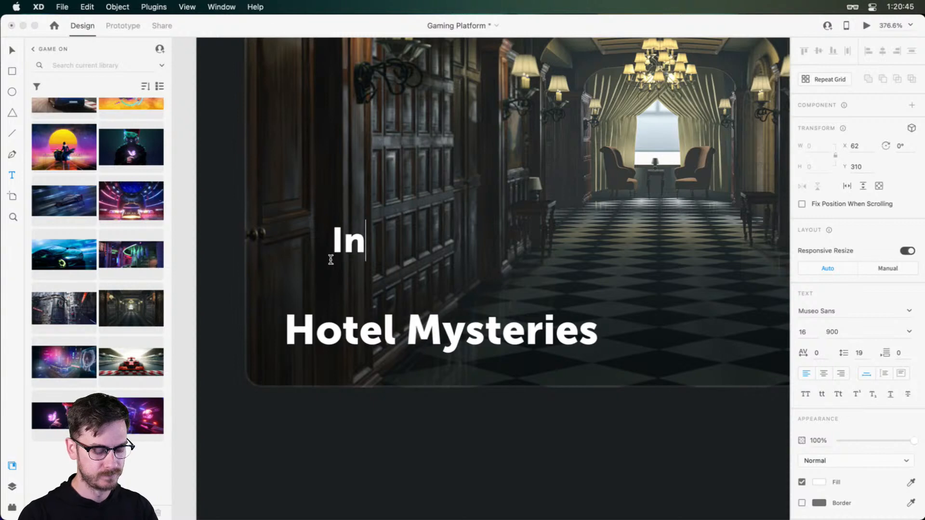
type("dulge you")
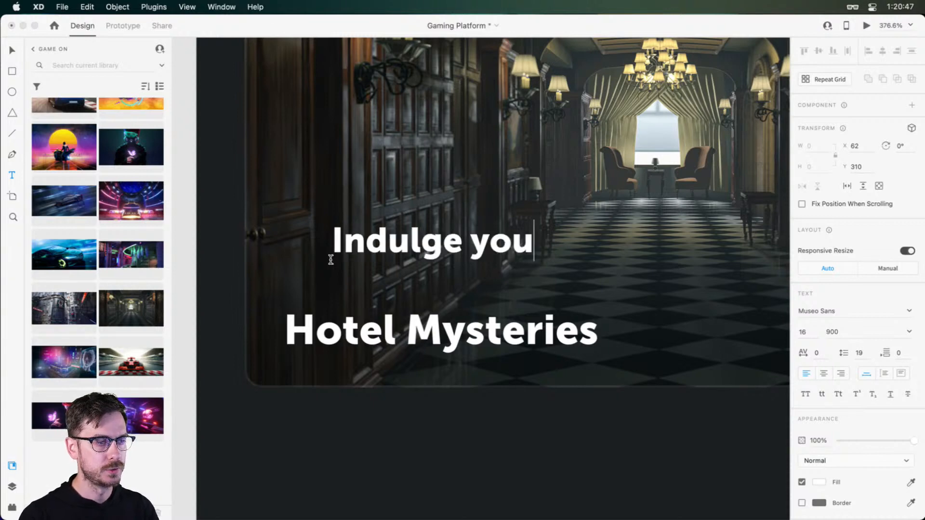
type("r inner de")
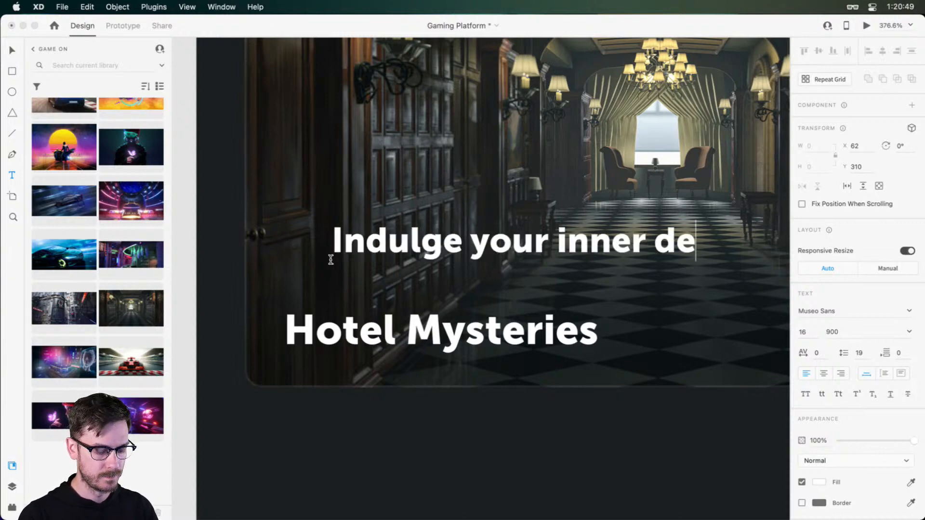
type("tective")
key("Escape")
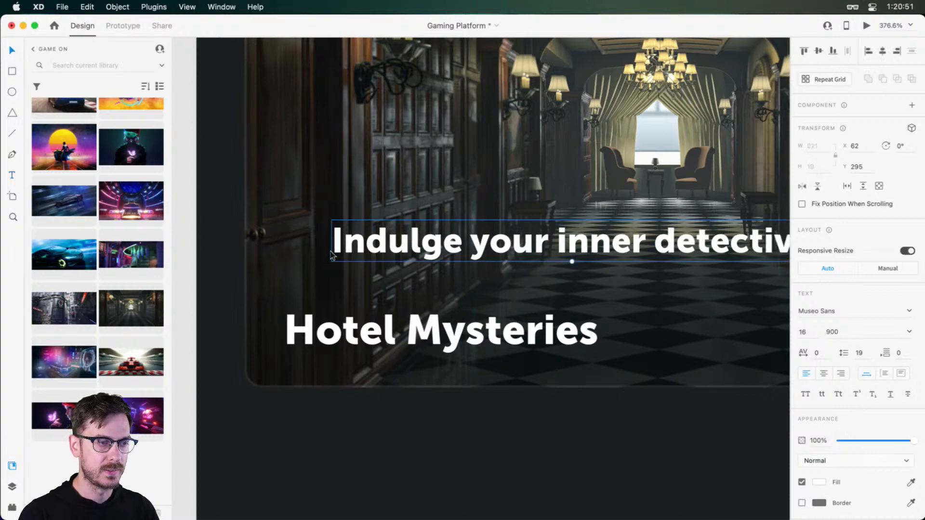
Set the tagline to all caps at size 6 and place it directly above the title, lined up with its left edge
left_click_drag(534, 223, 483, 240)
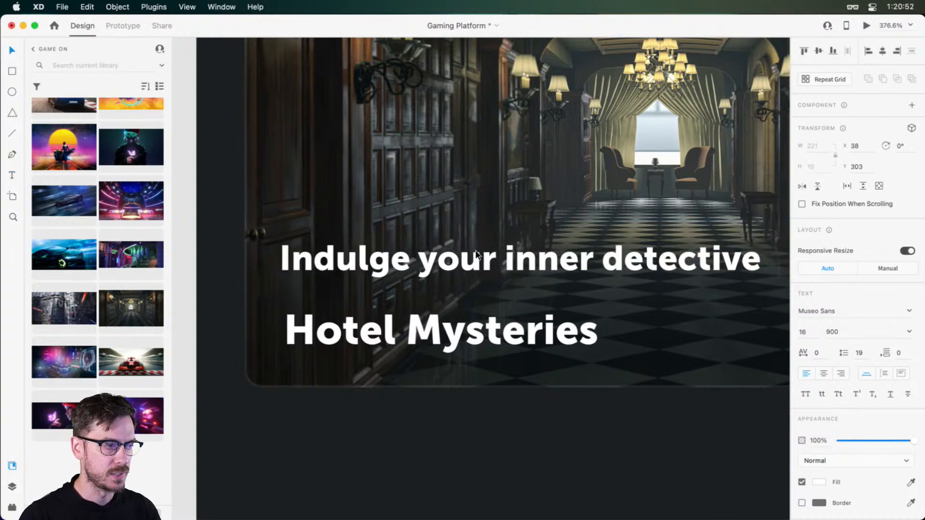
left_click(805, 394)
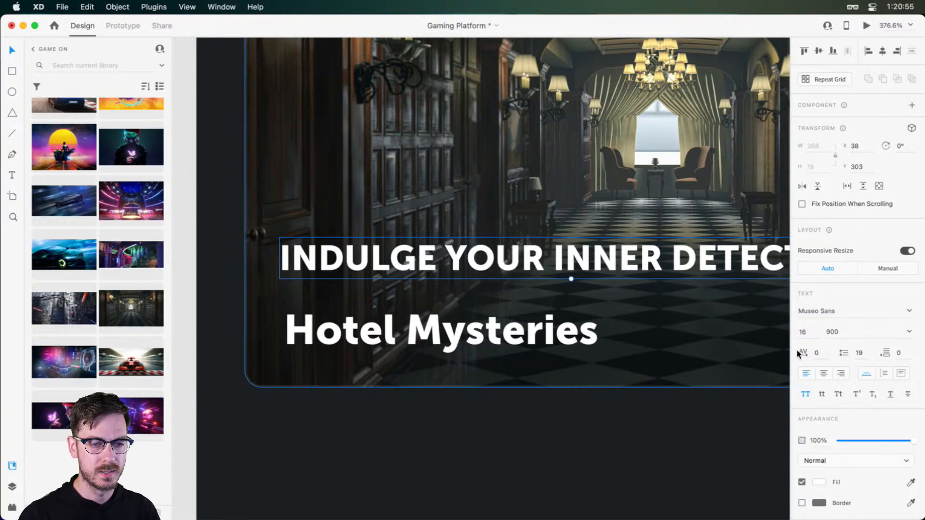
left_click(802, 332)
type("6")
key("Return")
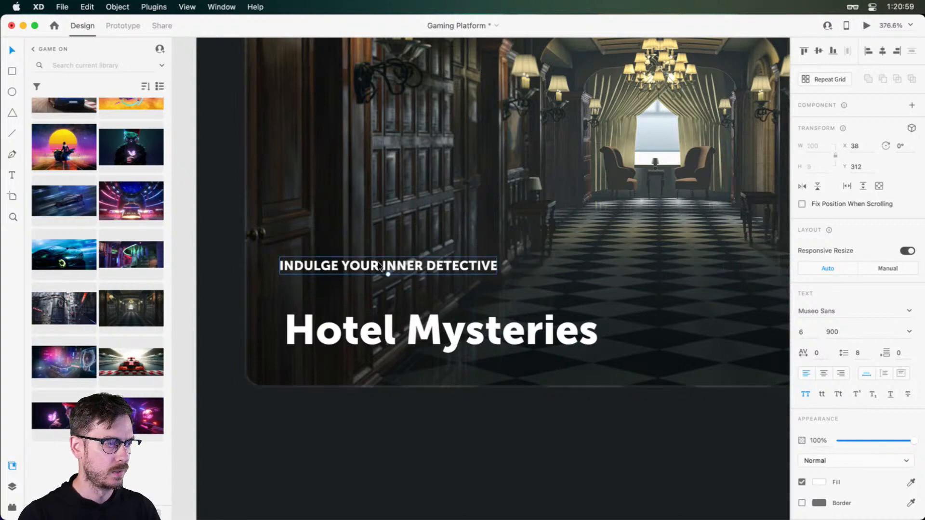
left_click_drag(381, 266, 386, 303)
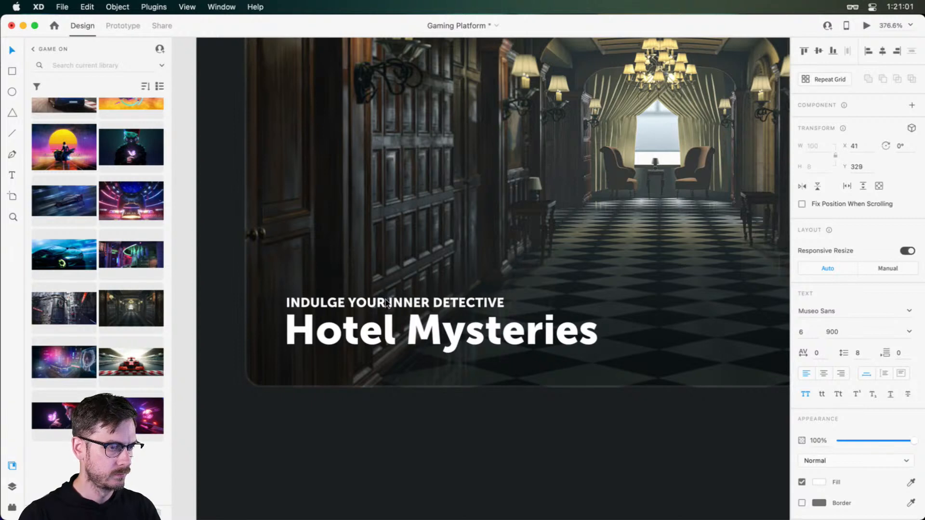
Fine-tune the tagline's font size, trying 5.7 and settling on 5.8
scroll(386, 303, "up", 5)
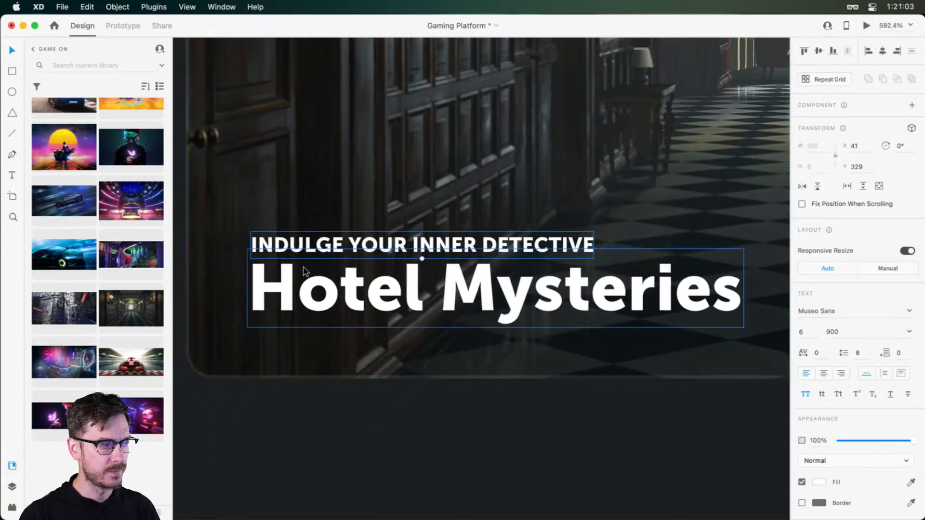
left_click(799, 334)
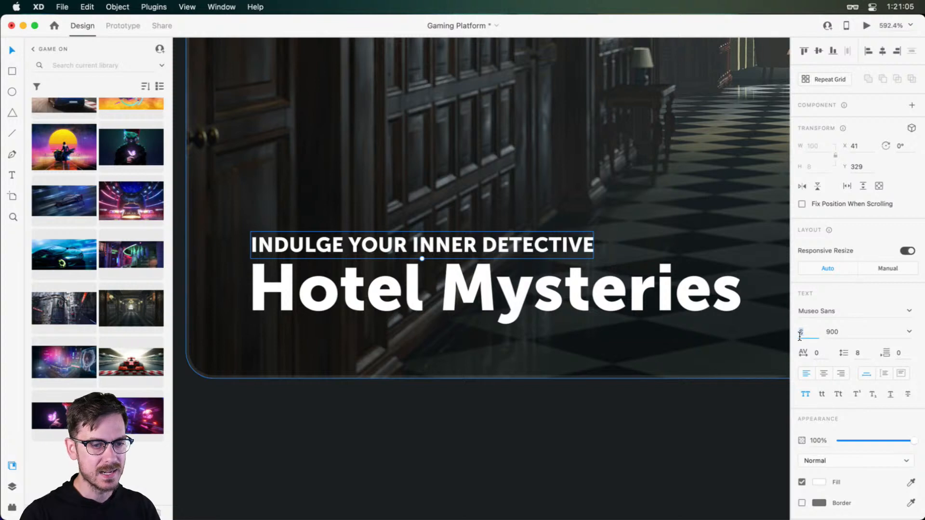
type("5")
key("Up")
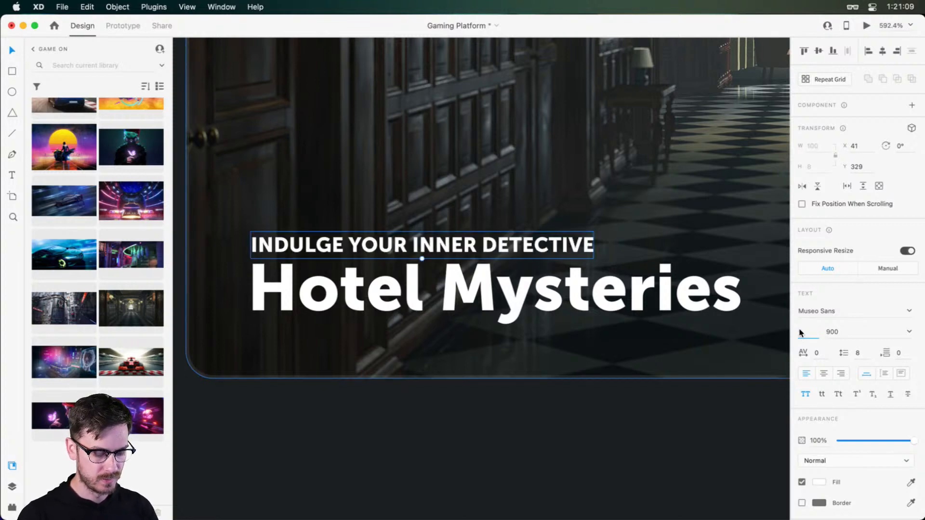
type("5.7")
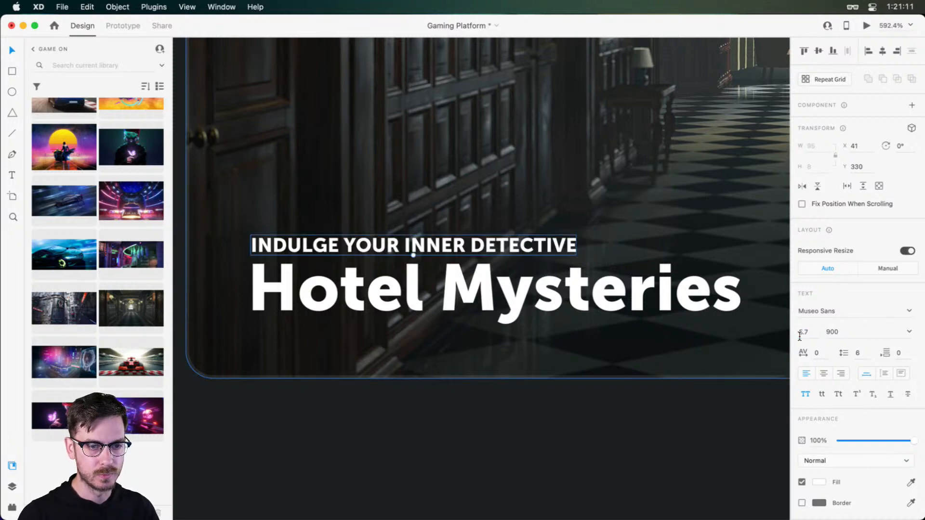
left_click(813, 334)
type("5")
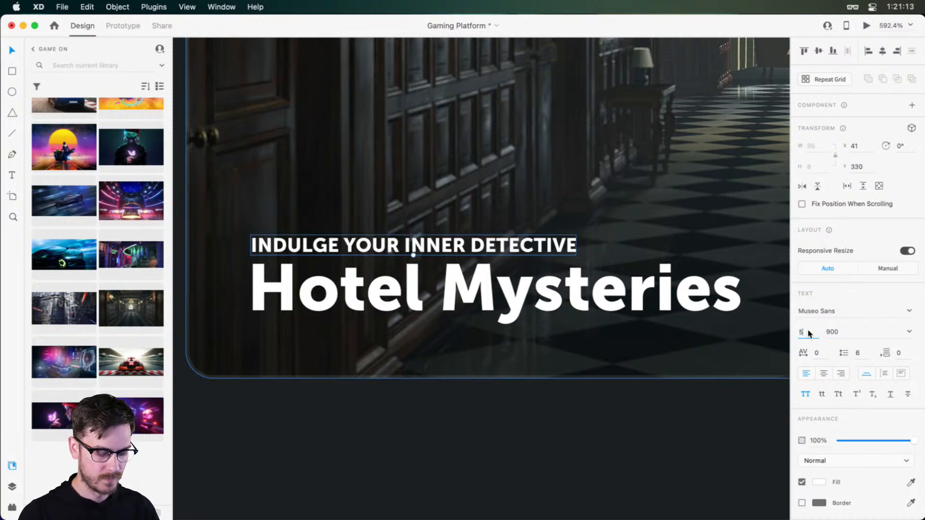
type(".8")
key("Return")
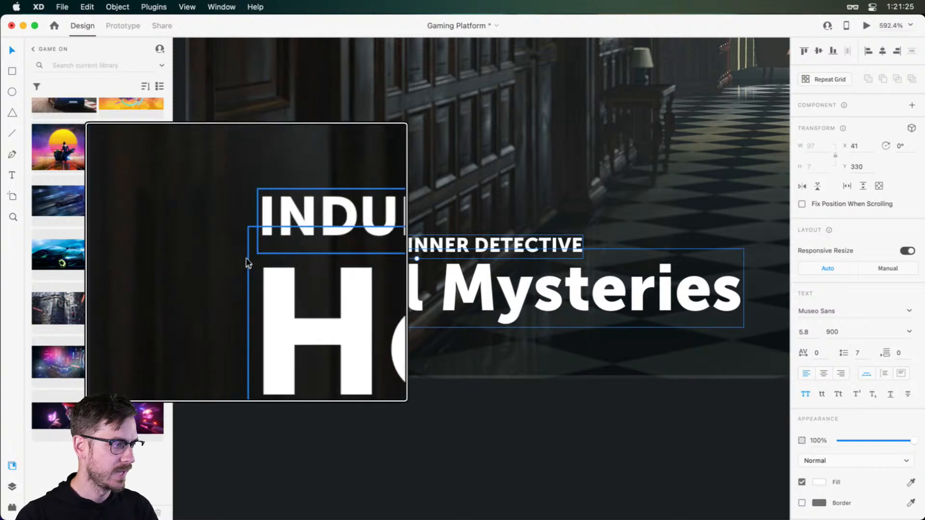
scroll(518, 346, "down", 2)
scroll(517, 346, "down", 5)
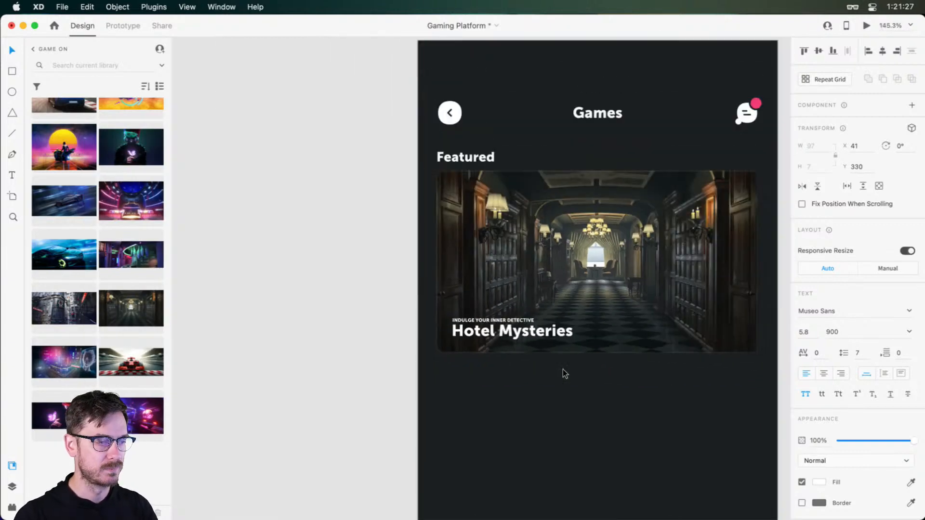
Try the lighter font weight 700 on the tagline above the Hotel Mysteries title
left_click(566, 376)
left_click_drag(609, 386, 516, 363)
scroll(402, 302, "up", 3)
left_click(401, 296)
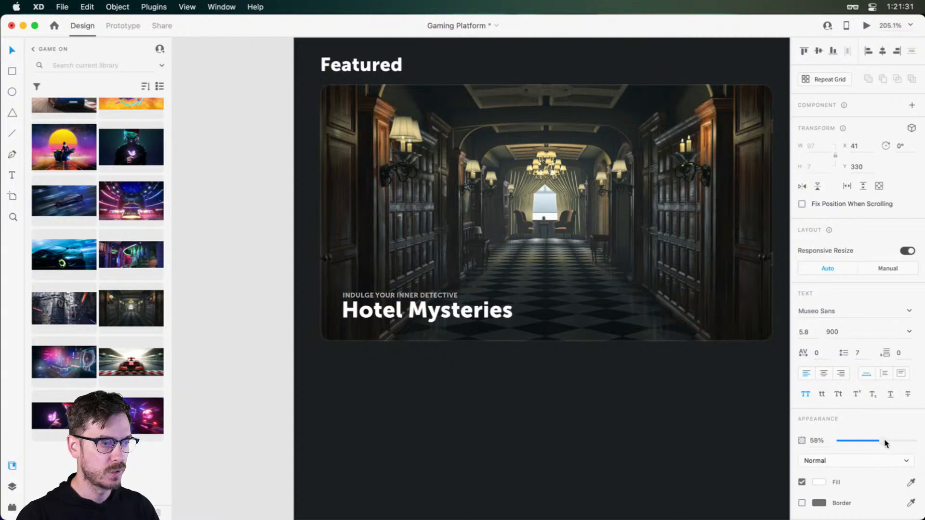
left_click(904, 331)
left_click(829, 400)
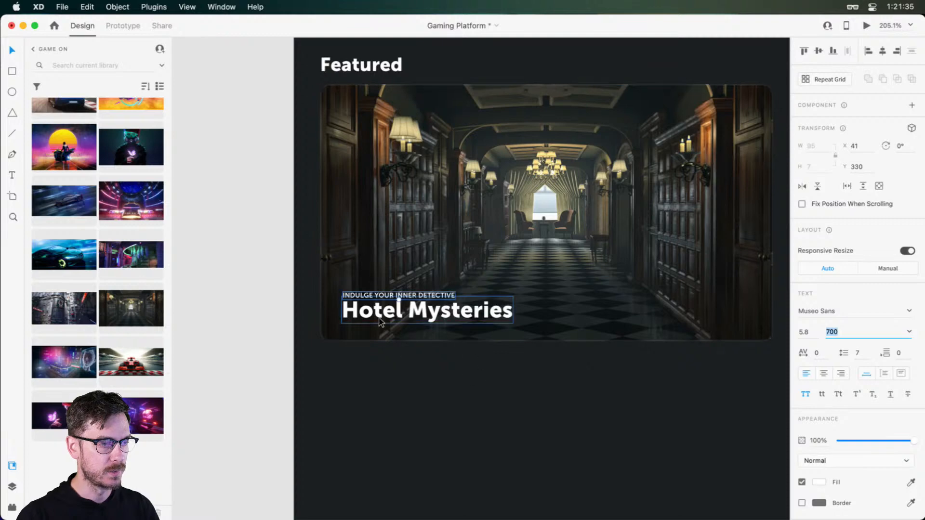
scroll(378, 321, "up", 5)
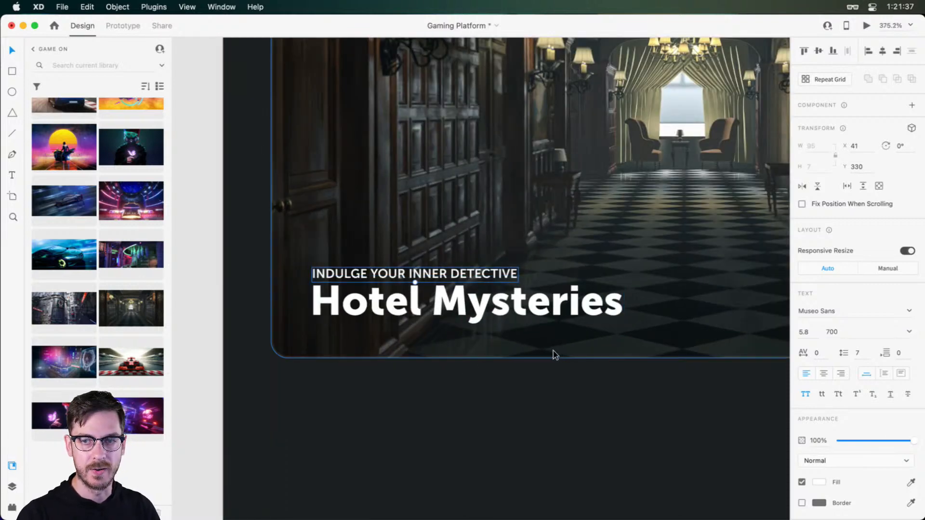
Return the tagline's font weight to 900 and deselect the text
key("Down")
scroll(559, 357, "down", 4)
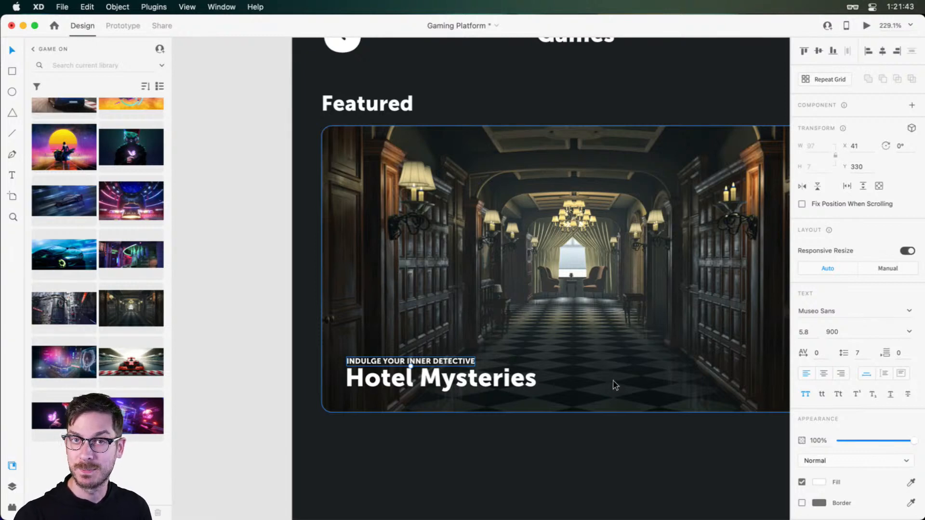
left_click_drag(593, 442, 549, 429)
scroll(502, 320, "down", 3)
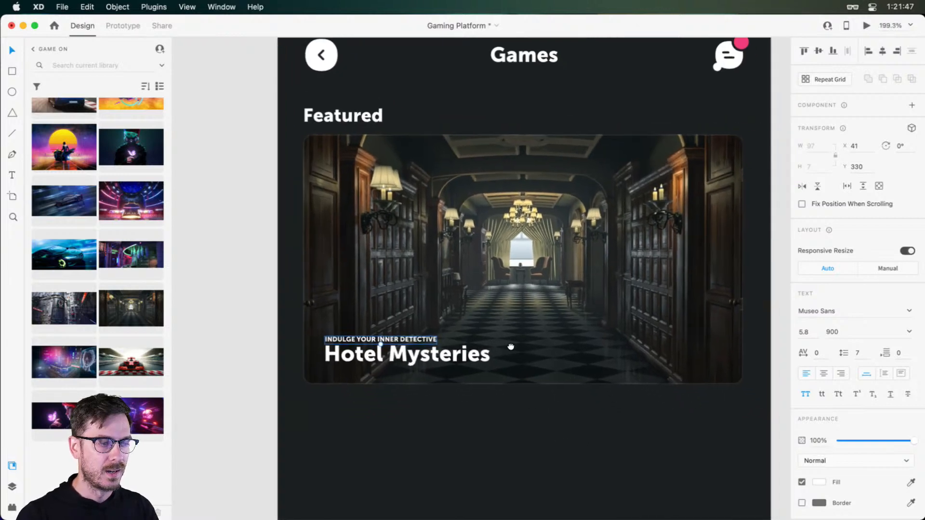
left_click_drag(511, 347, 476, 309)
left_click(491, 371)
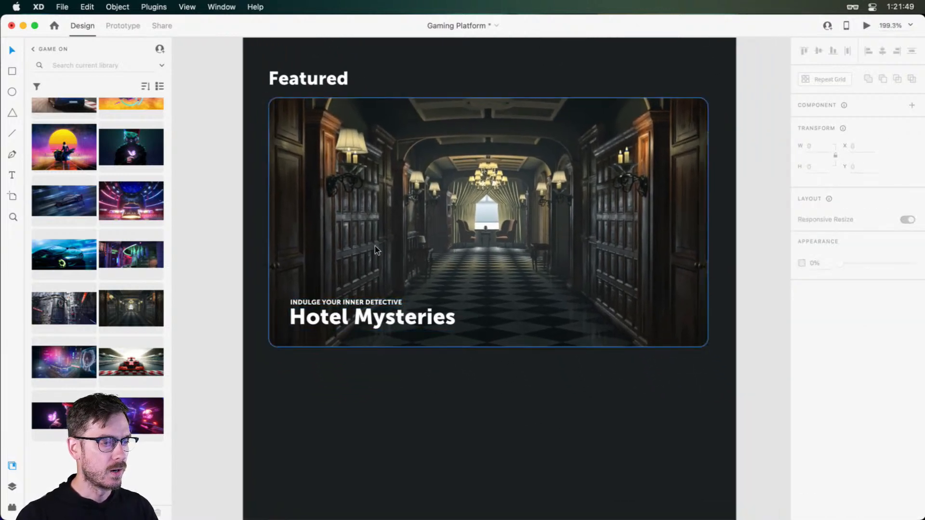
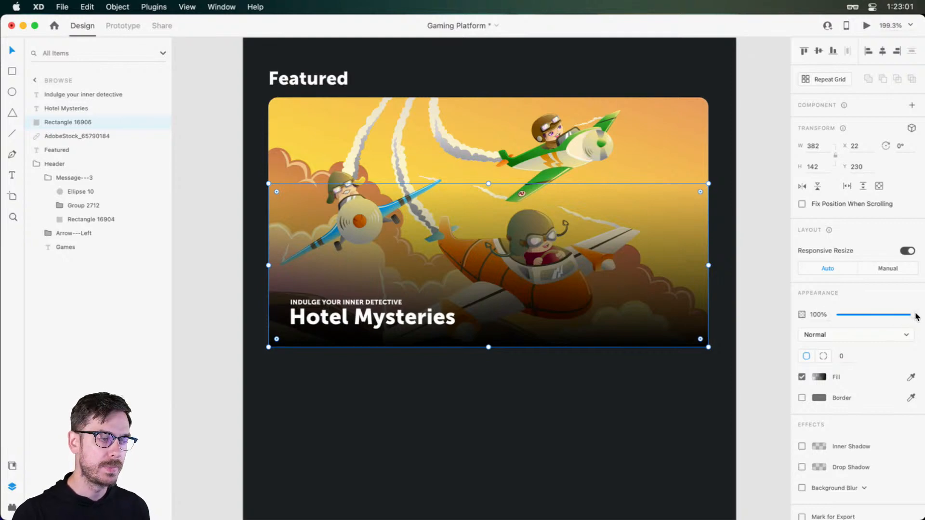
Try the gradient rectangle over the aeroplane image at 40% opacity, comparing the card with the gradient hidden and shown
left_click_drag(909, 315, 874, 305)
left_click(161, 124)
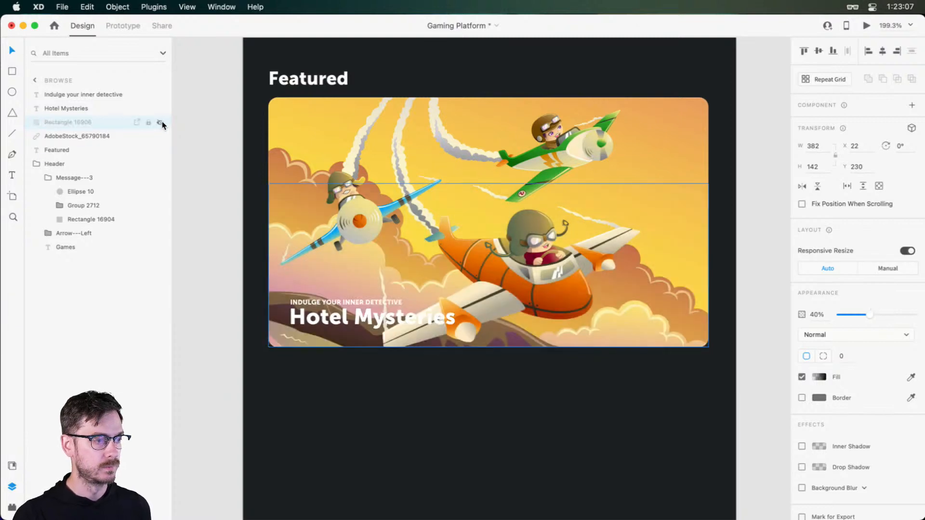
left_click(161, 123)
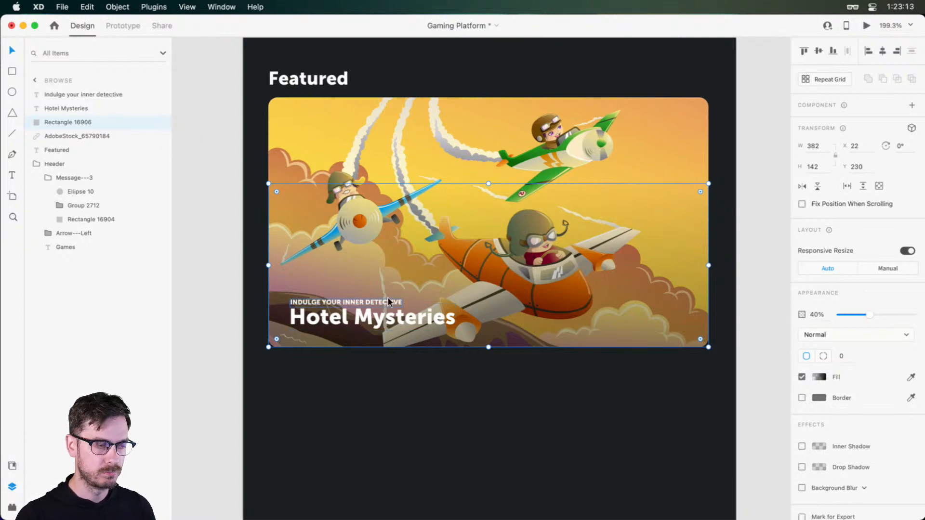
Undo the gradient overlay and the image swap on the Featured card, back to the hotel corridor image
key("super+z")
key("super+z")
key("super+z")
key("super+z")
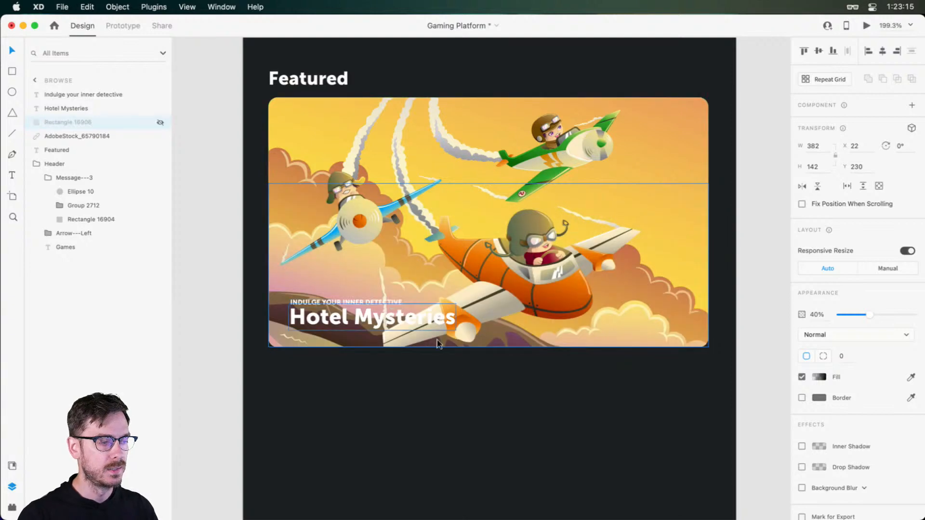
key("super+z")
key("super+z")
key("super+z")
key("super+z")
key("super+z")
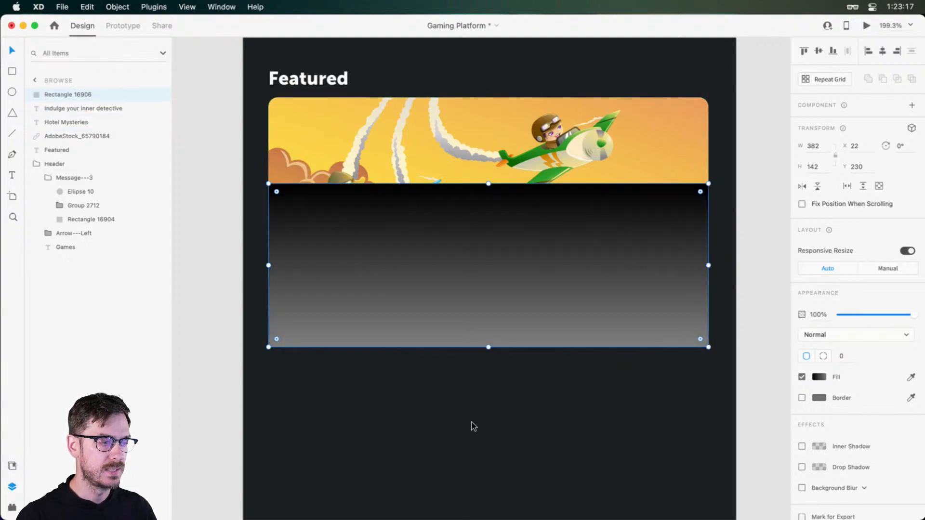
key("super+z")
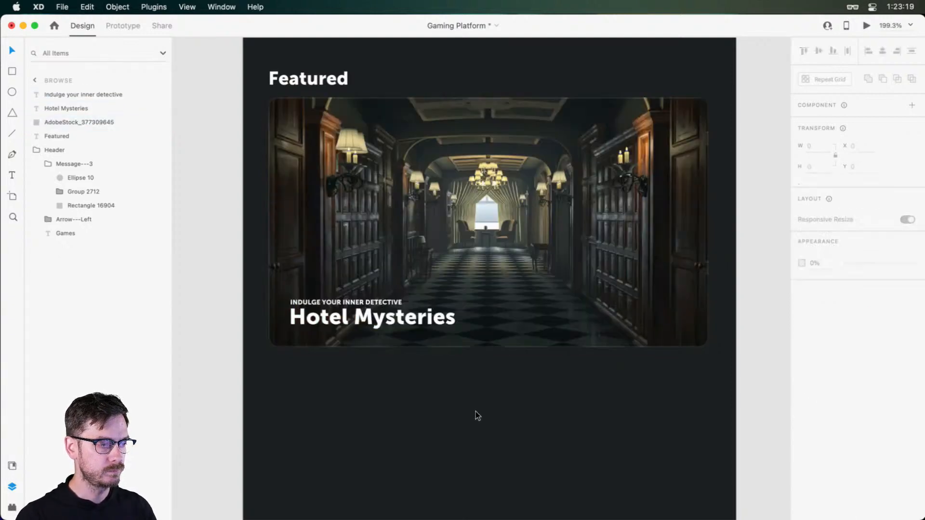
Duplicate the Featured heading and place the copy below the card, lined up with the original's left edge
scroll(475, 409, "down", 5)
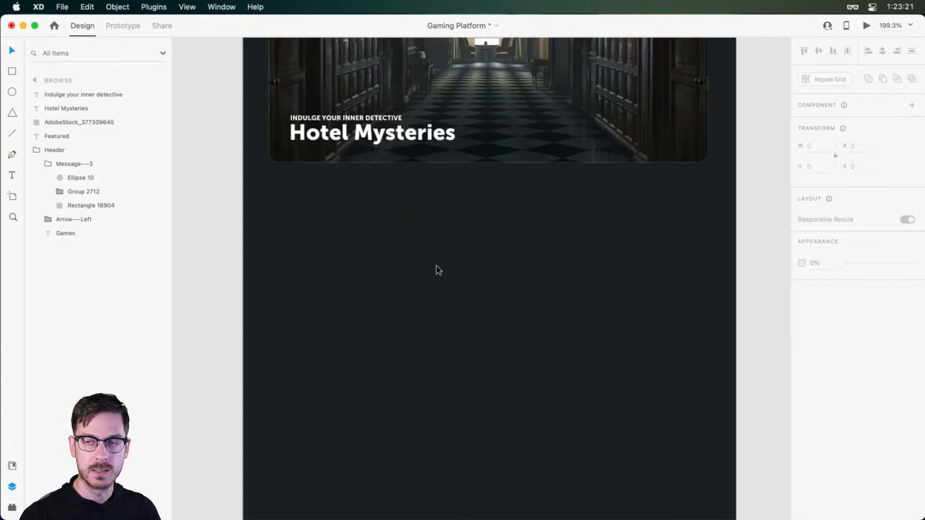
scroll(377, 228, "down", 3)
scroll(418, 223, "up", 1)
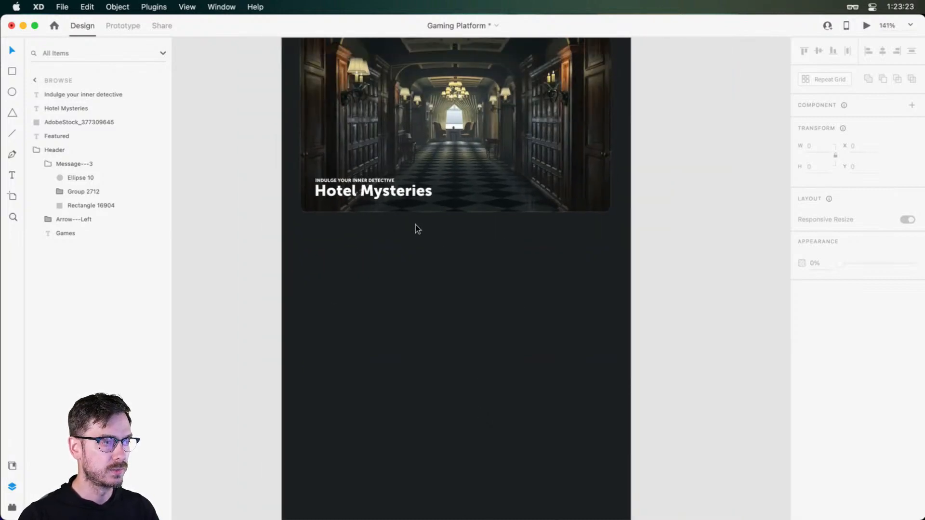
scroll(415, 224, "down", 5)
scroll(417, 224, "up", 8)
scroll(418, 224, "down", 4)
scroll(337, 94, "up", 3)
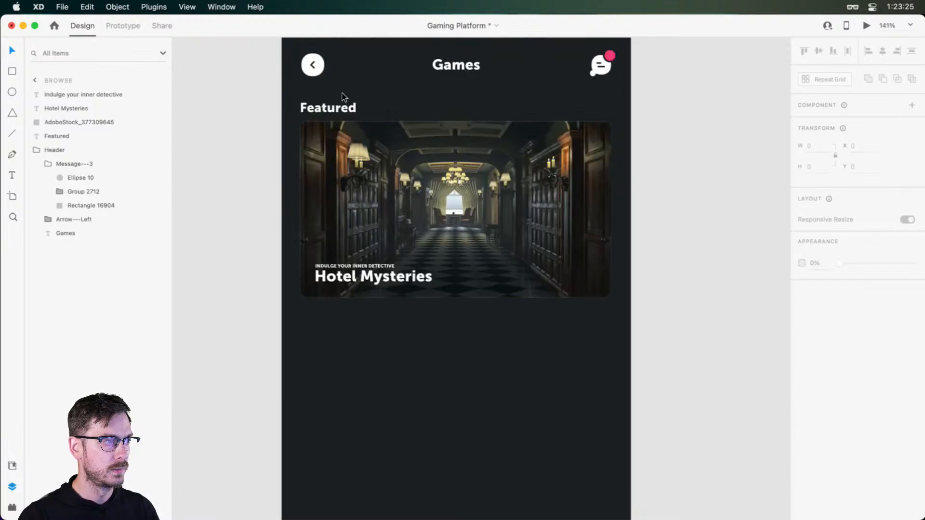
left_click_drag(340, 107, 332, 326)
left_click(657, 309)
Group the card's image, title and tagline as Featured and move the heading above the card into that group
left_click_drag(619, 310, 306, 175)
key("super+g")
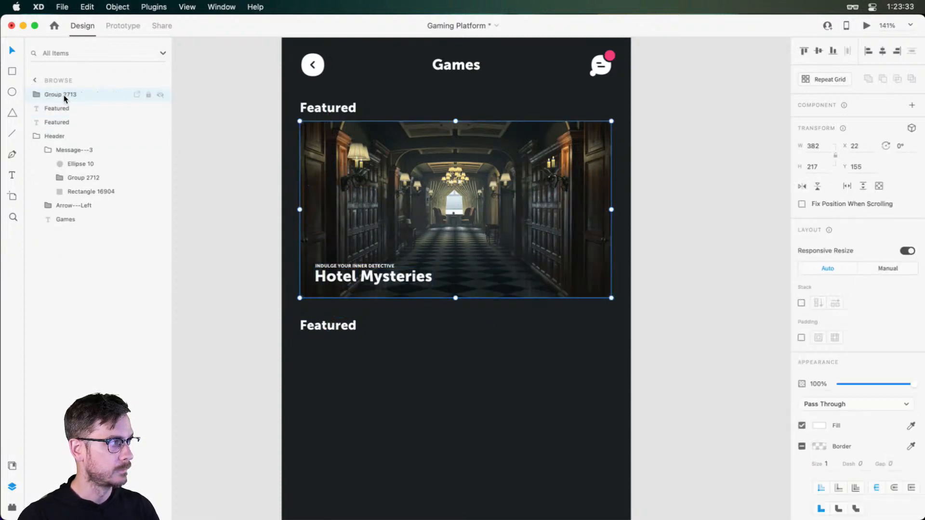
double_click(63, 94)
type("Featured")
key("Return")
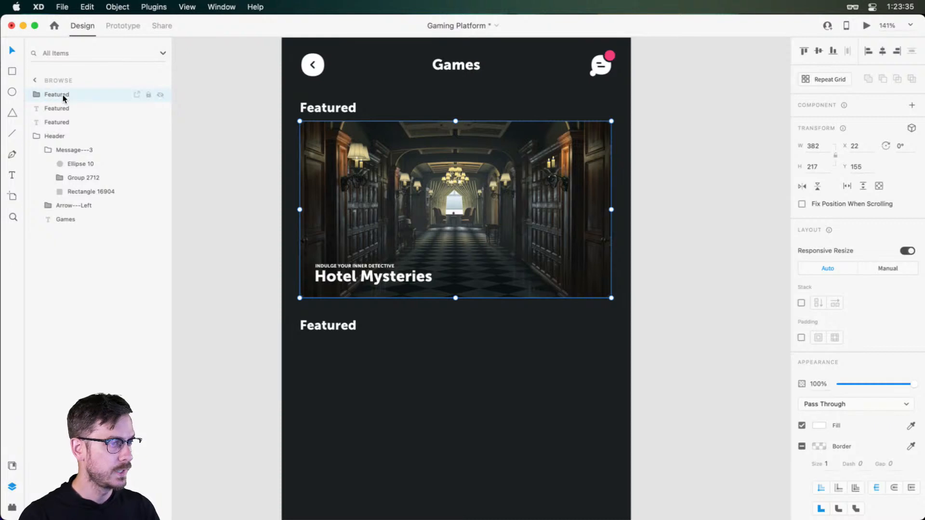
left_click(51, 122)
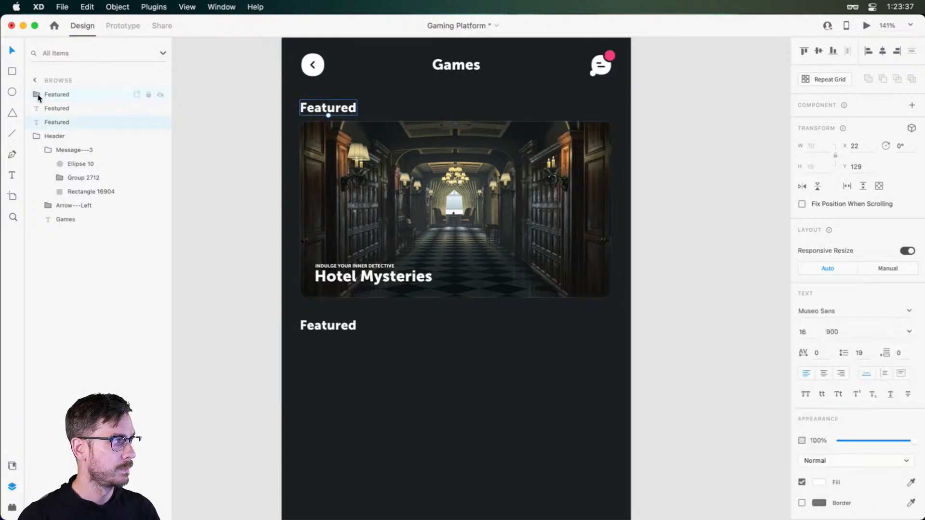
left_click_drag(48, 123, 47, 95)
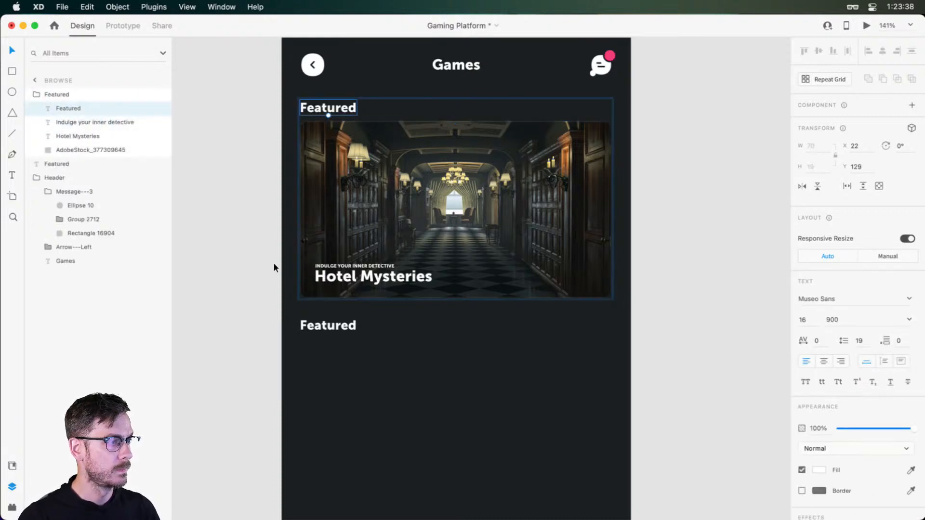
Change the copied heading's text below the Featured card to "New this week"
left_click(336, 327)
double_click(336, 326)
type("New this week")
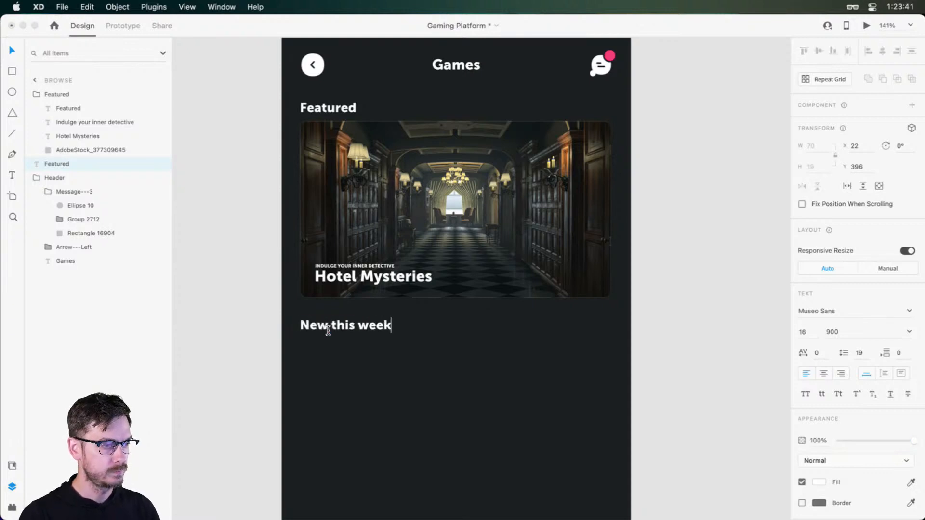
key("Escape")
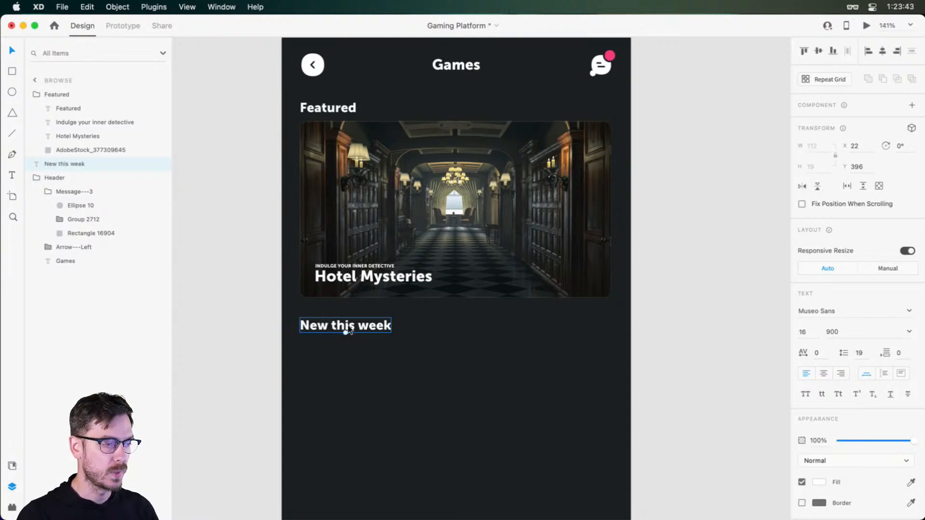
key("super+Return")
left_click_drag(558, 25, 780, 8)
key("super+w")
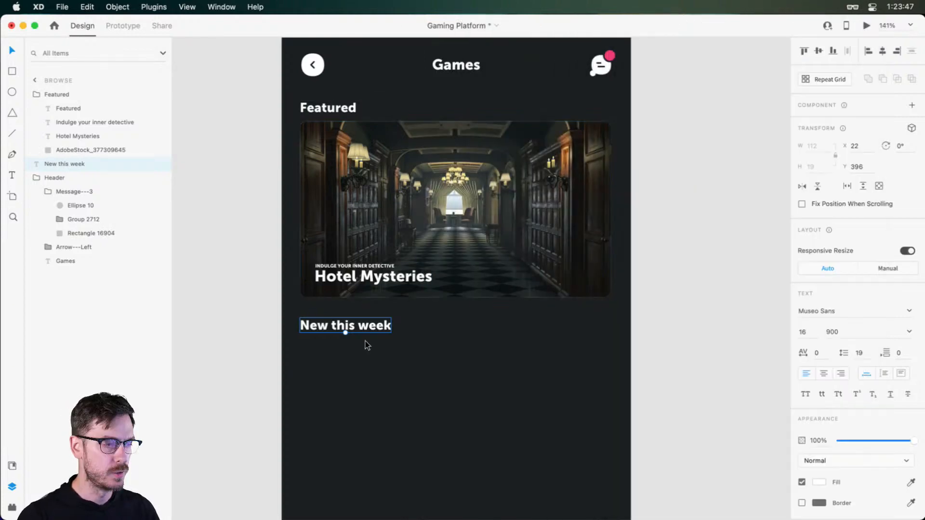
Draw a rectangle about 191 by 152 directly below the New this week heading, aligned to its left edge
scroll(375, 384, "up", 3)
scroll(386, 395, "down", 3)
left_click(396, 256)
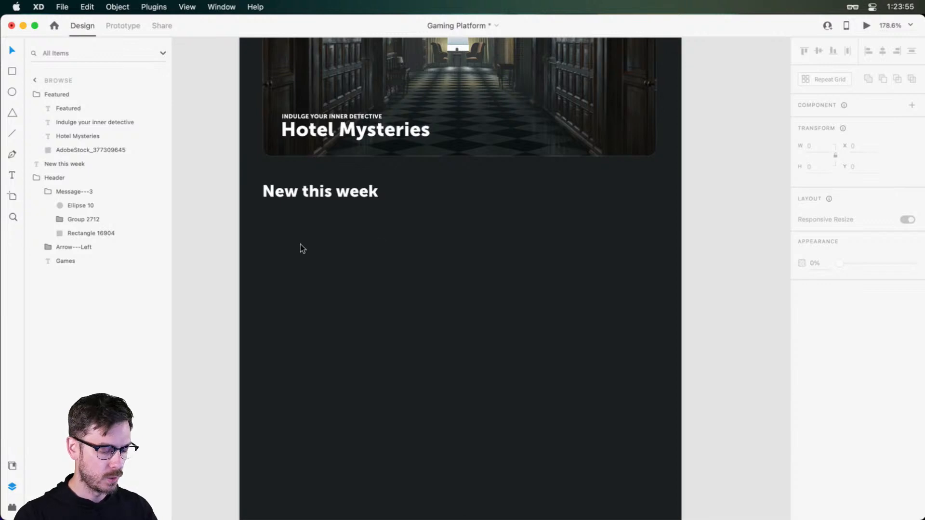
key("r")
mouse_move(263, 209)
left_mouse_down()
mouse_move(461, 310)
mouse_move(459, 365)
left_mouse_up()
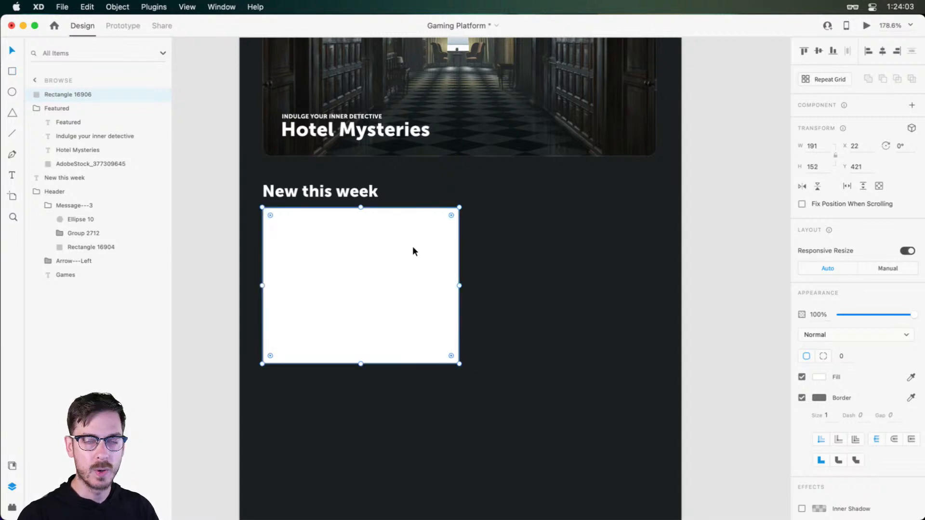
Try fitting a duplicate beside the rectangle, first at full width and then with the width set to 191-8, undoing both
left_click_drag(403, 256, 597, 261)
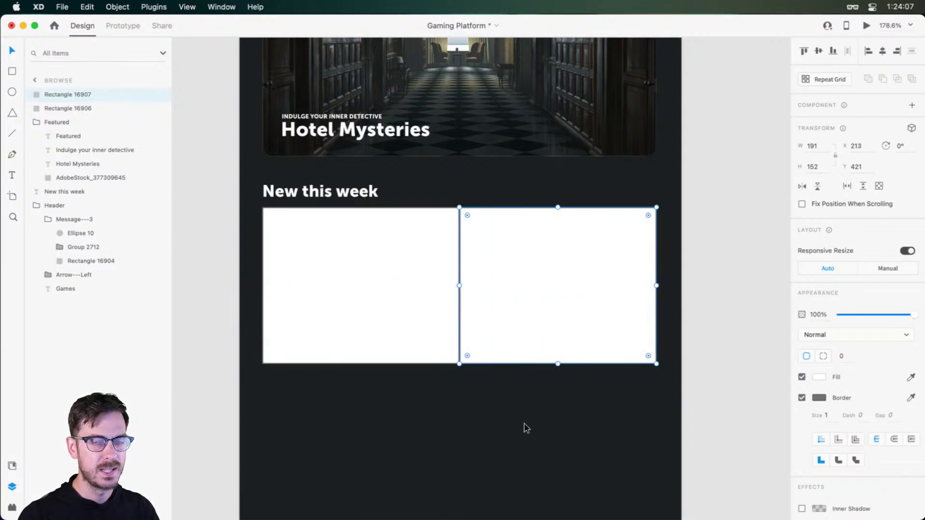
key("super+z")
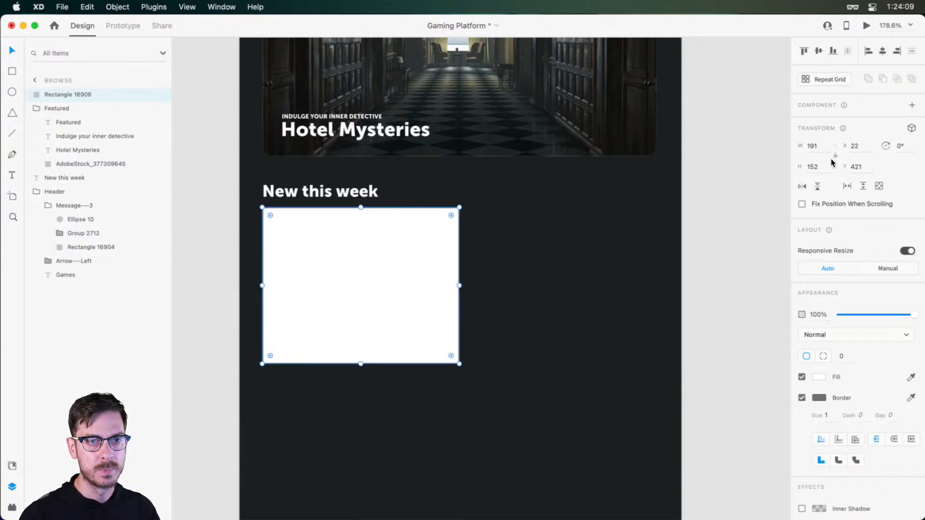
left_click(814, 146)
key("BackSpace")
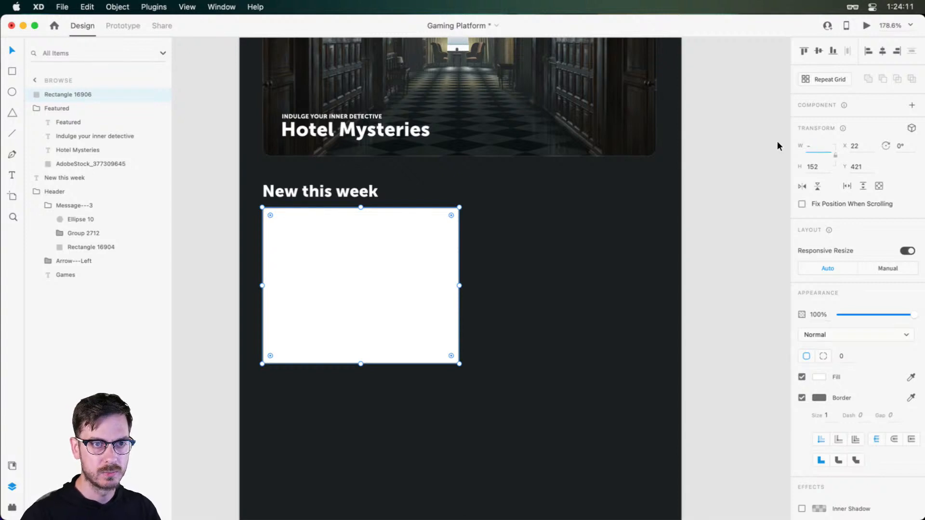
type("191-8")
key("Return")
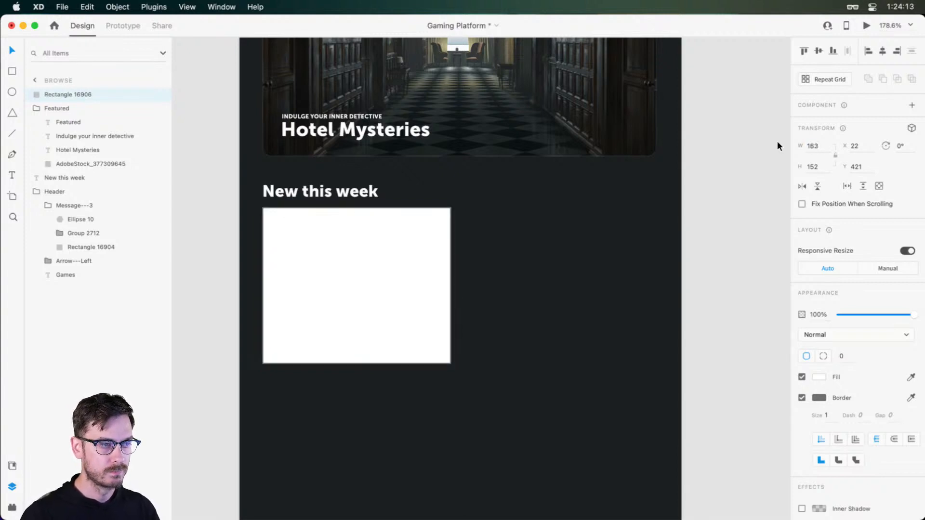
left_click_drag(350, 280, 510, 266)
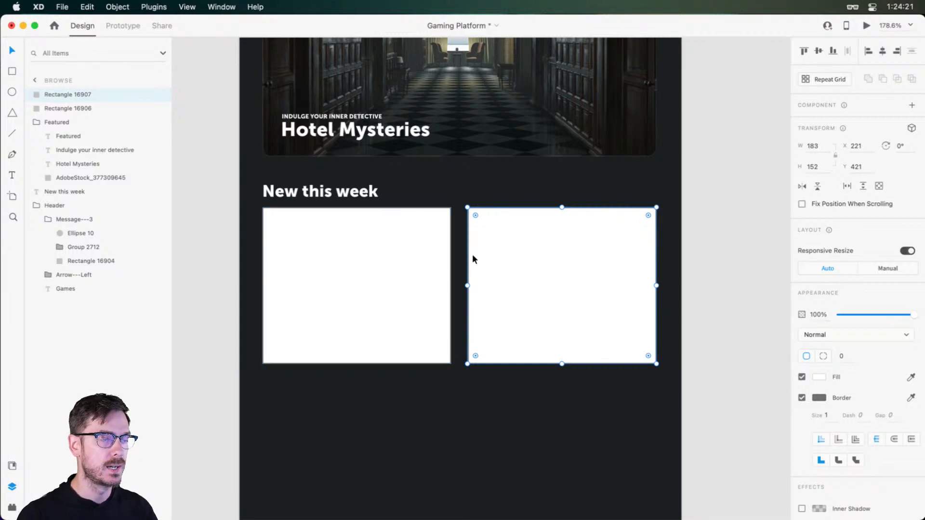
key("super+z")
key("super+z")
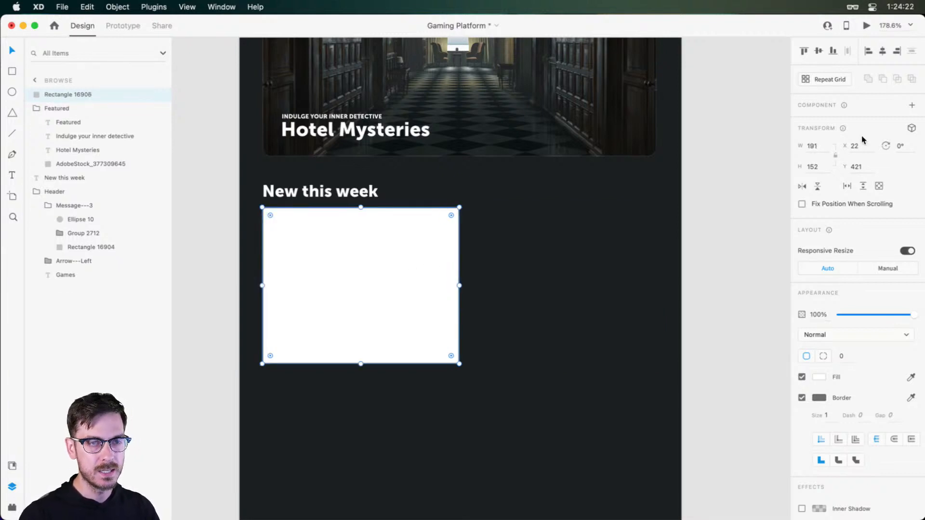
Reduce the rectangle's width by 4 to 187, testing the gap with a temporary duplicate beside it
left_click(823, 149)
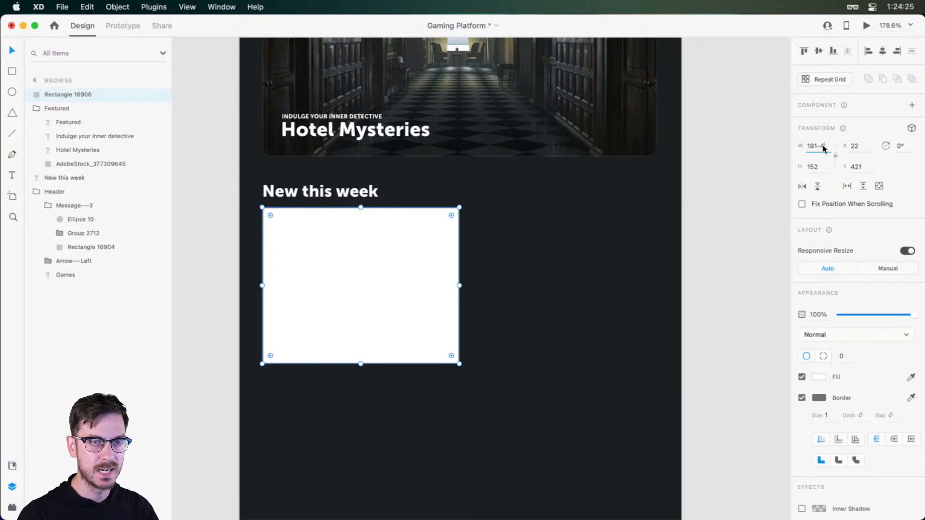
type("-4")
key("Return")
key("super+d")
left_click_drag(377, 249, 538, 236)
key("super+z")
key("super+z")
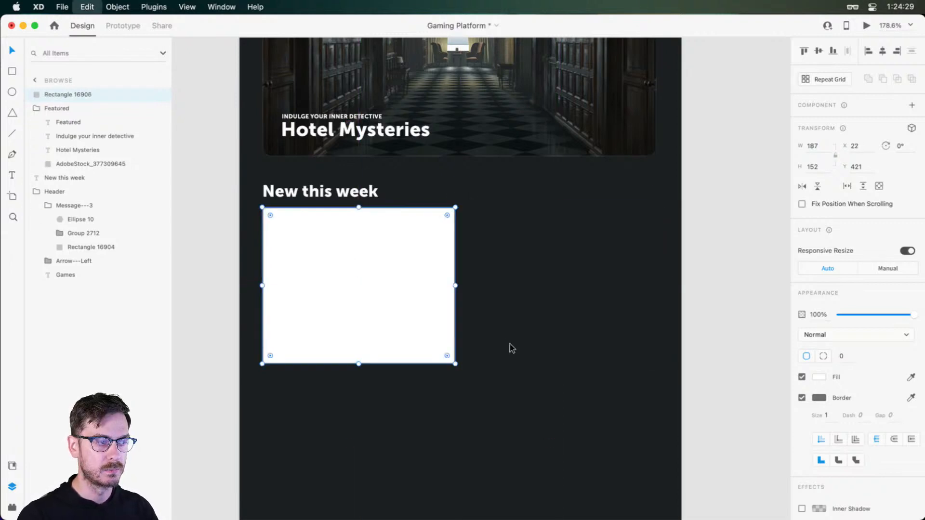
Remove the rectangle's border and set its height to 187 so it is square
scroll(466, 247, "up", 3)
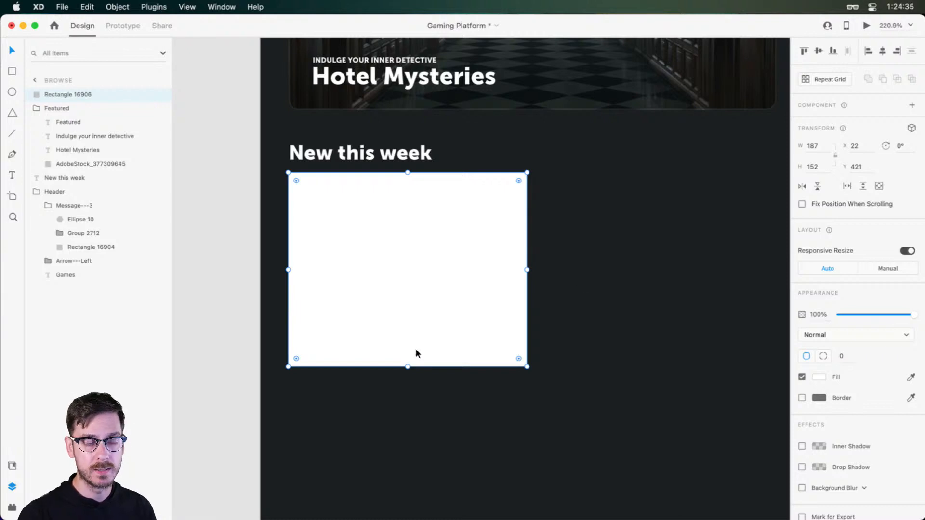
left_click(824, 167)
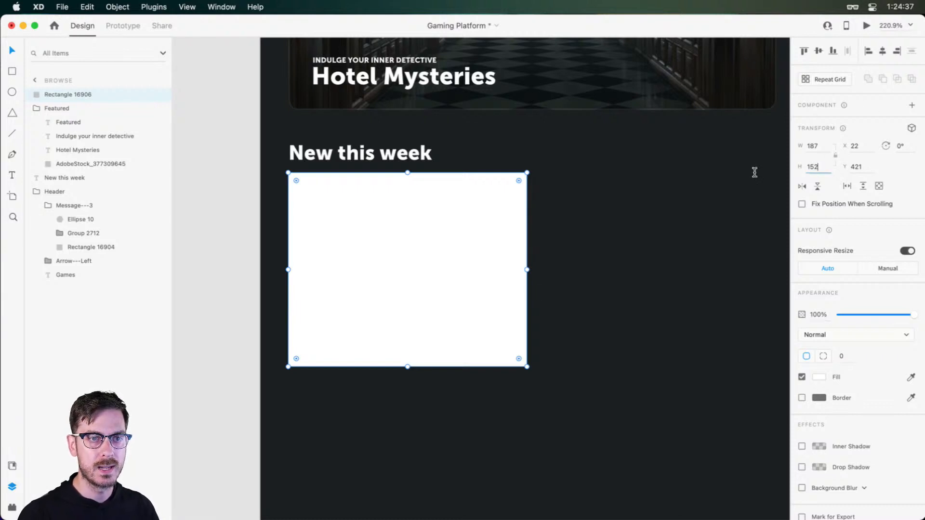
type("187")
key("Return")
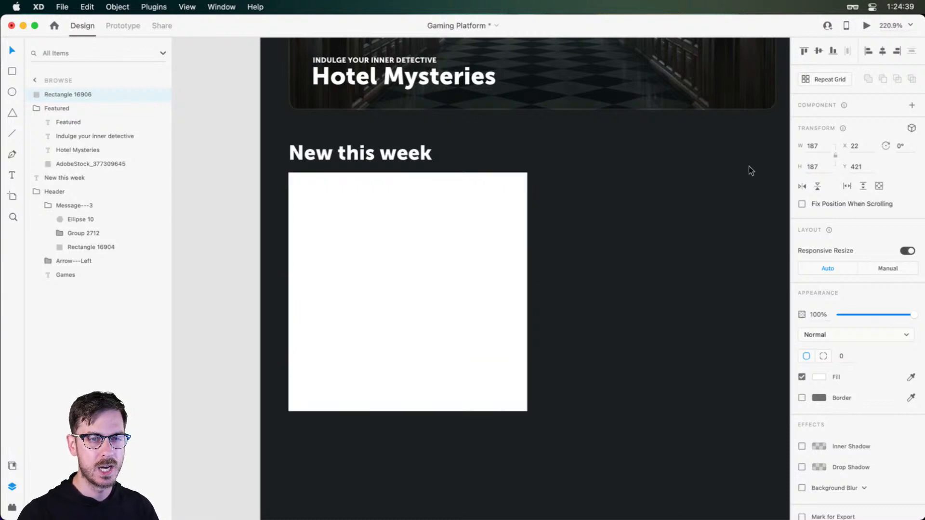
scroll(731, 193, "up", 1)
Move the square down to Y 425 and round its corners to a radius of 8
scroll(839, 147, "up", 5)
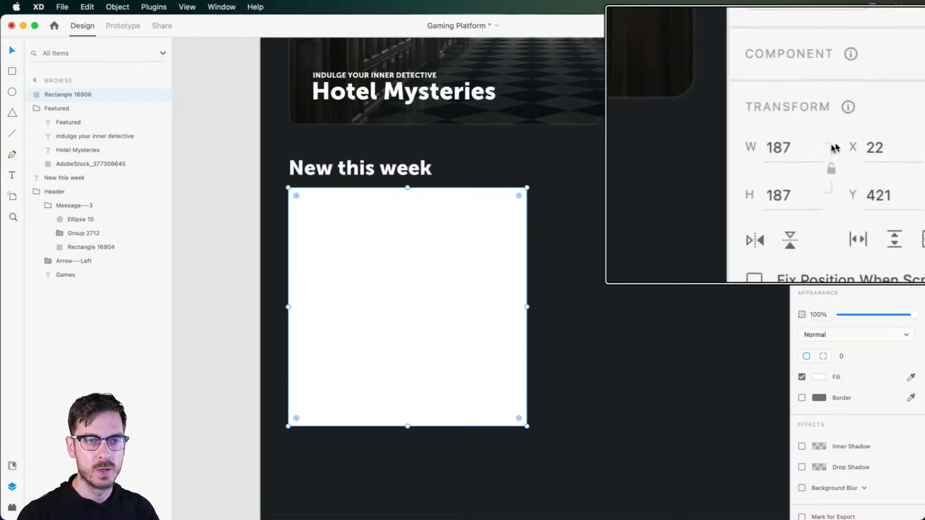
scroll(836, 145, "down", 5)
scroll(539, 258, "down", 5)
left_click_drag(555, 278, 512, 265)
left_click_drag(387, 246, 386, 248)
scroll(469, 253, "up", 5)
left_click_drag(465, 385, 494, 359)
left_click_drag(516, 158, 515, 159)
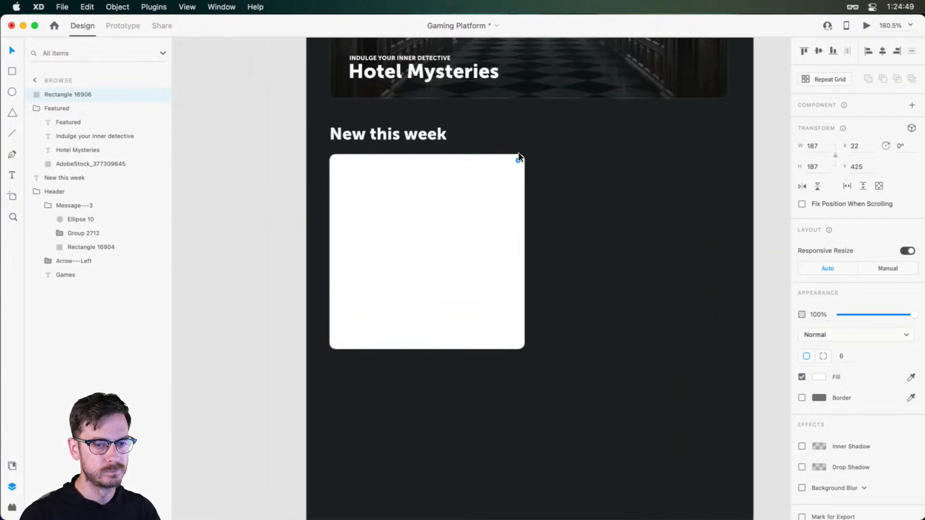
left_click_drag(517, 160, 517, 161)
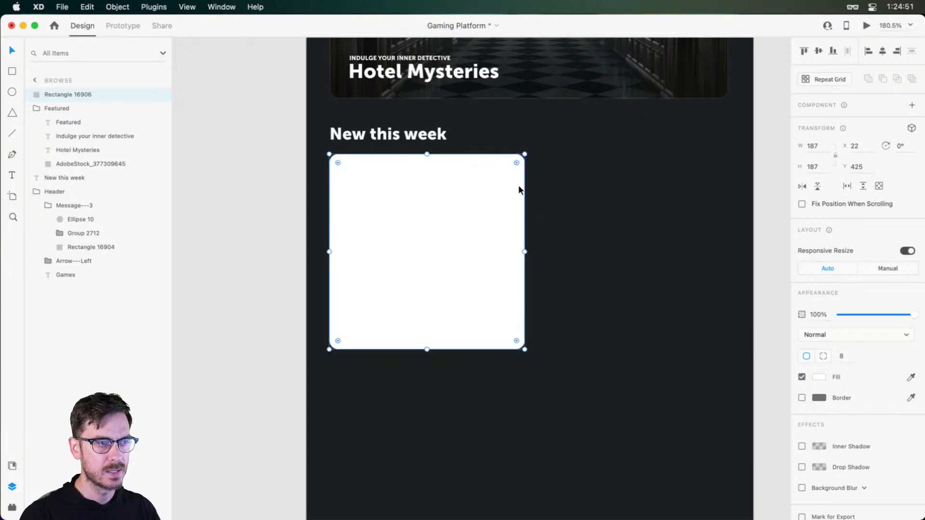
Add the text "Title of game" just below the white square, aligned with the square's starting edge at X 22
scroll(530, 203, "down", 3)
scroll(482, 289, "left", 2)
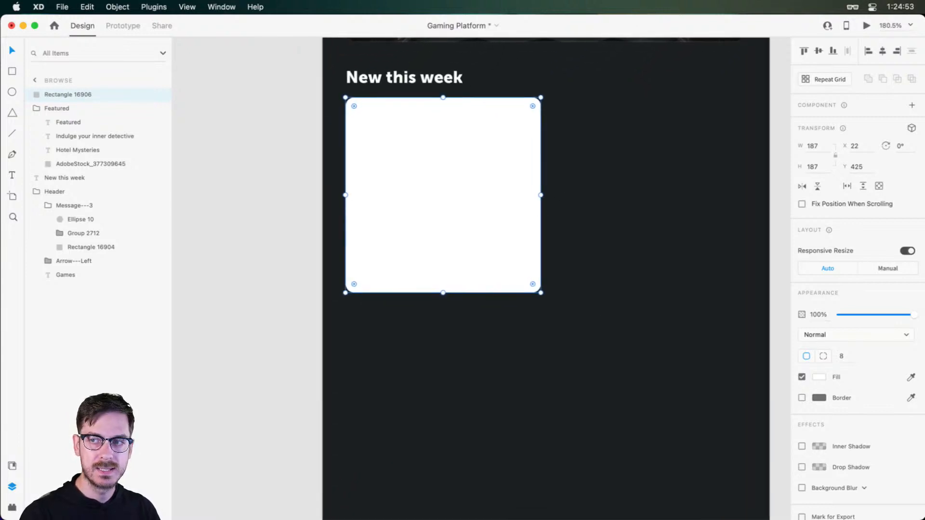
scroll(386, 305, "up", 5)
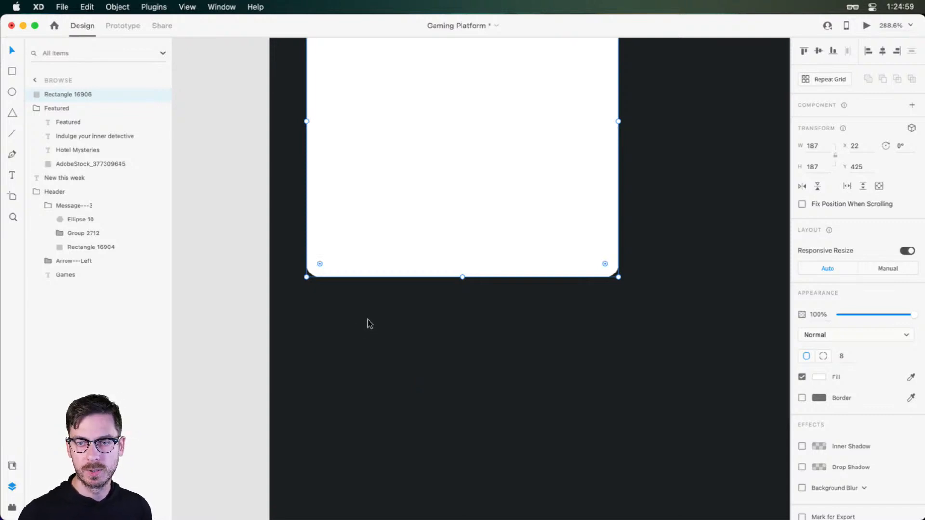
key("t")
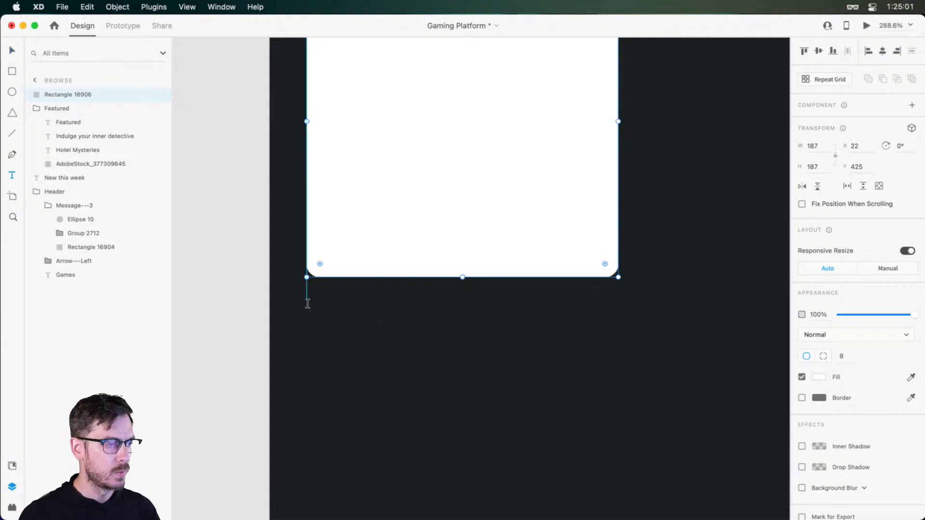
left_click(307, 307)
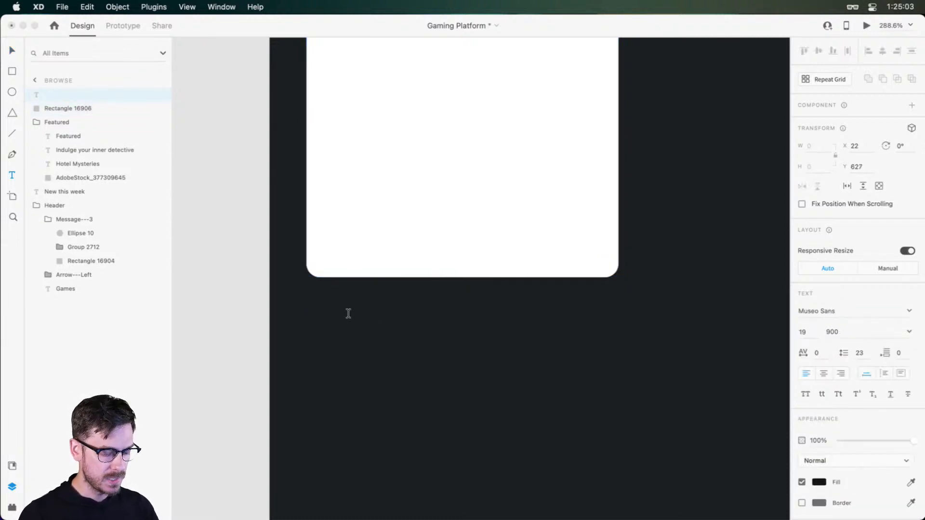
type("Title of game")
key("Escape")
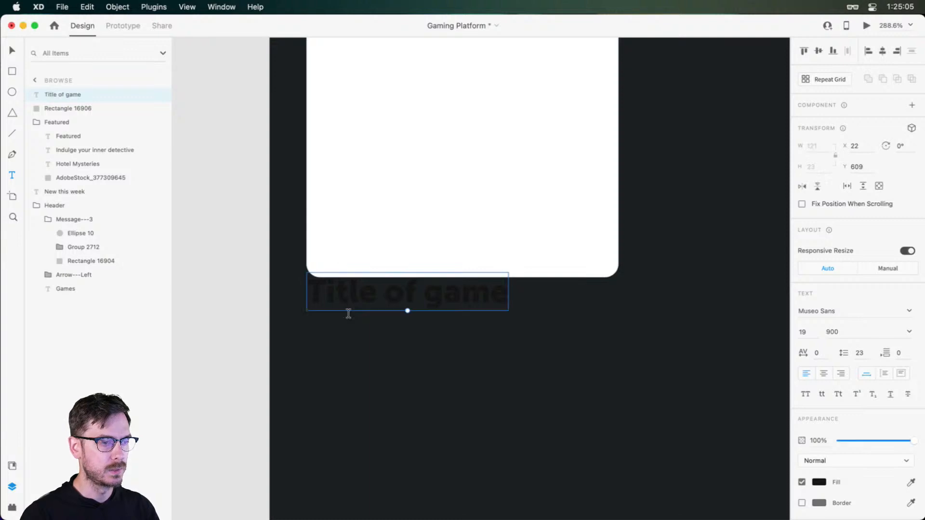
Change the fill colour of the "Title of game" text to white
left_click(823, 482)
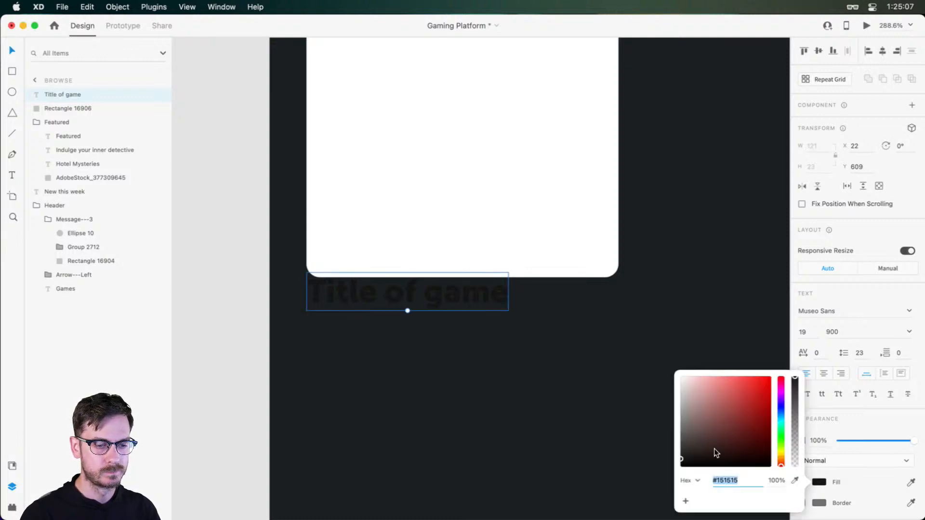
left_click_drag(714, 449, 678, 372)
left_click(838, 291)
Check the text size of the "New this week" heading and move the game title down to Y 621, clear of the square
scroll(474, 232, "up", 8)
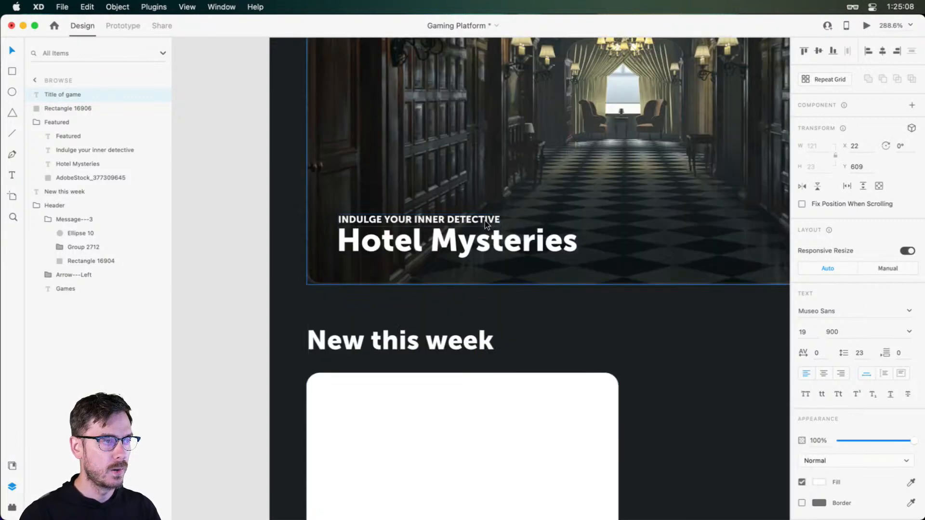
left_click(389, 337)
scroll(530, 382, "down", 3)
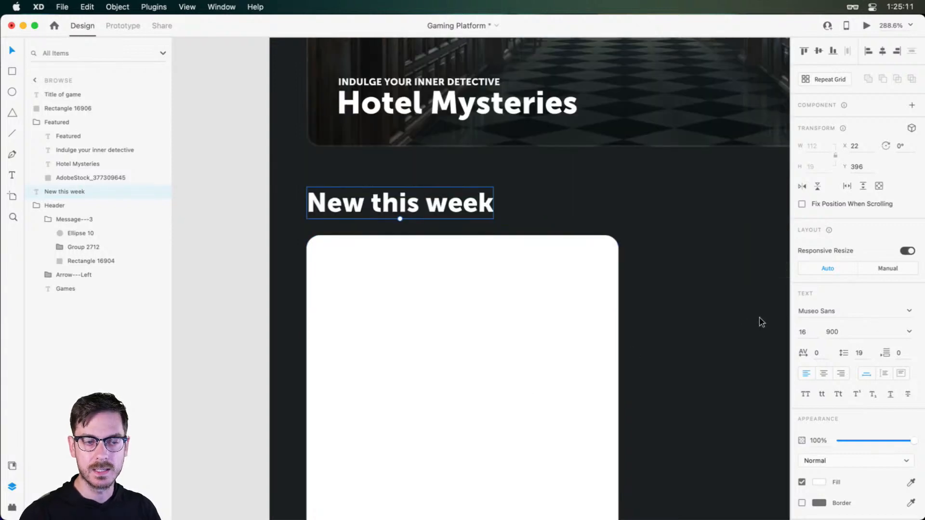
scroll(529, 370, "down", 5)
left_click(406, 221)
left_click_drag(408, 233, 408, 250)
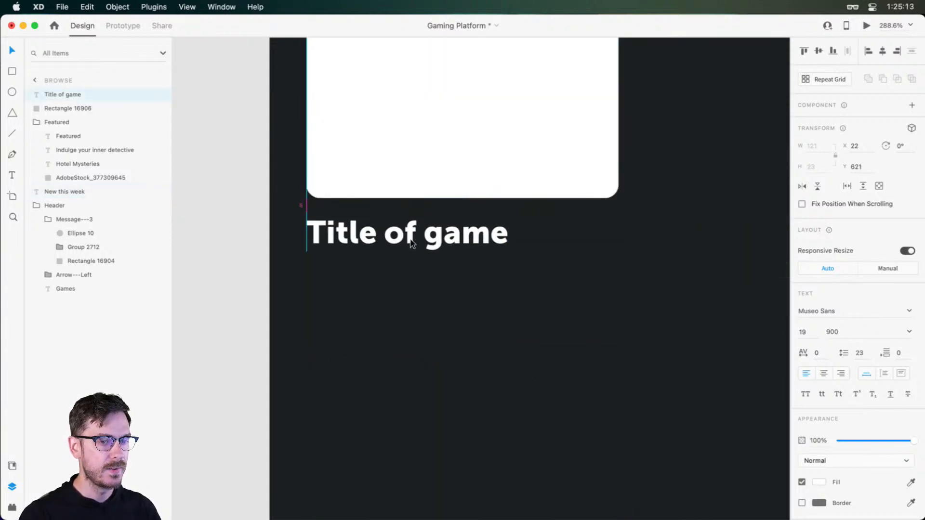
Try a font size of 16 for the game title and check it in the device preview
left_click(811, 336)
key("Down")
key("Down")
key("Down")
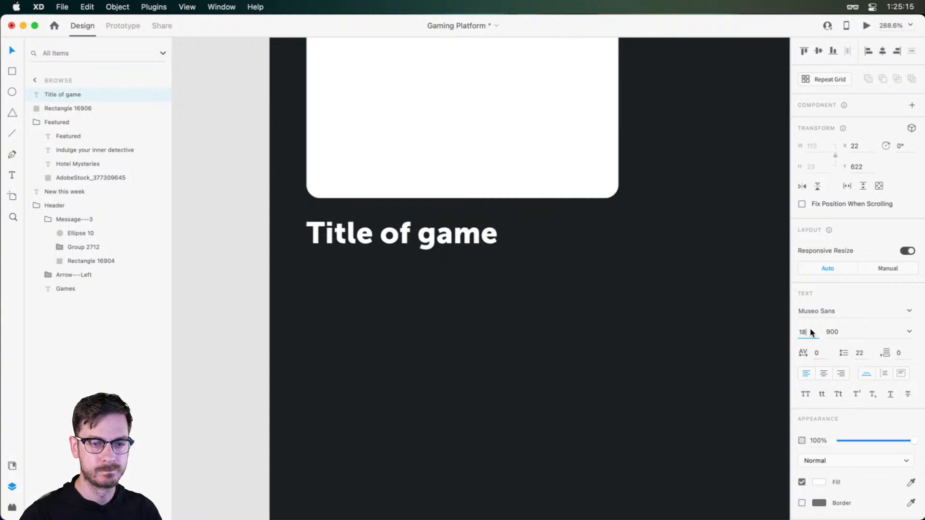
key("super+Return")
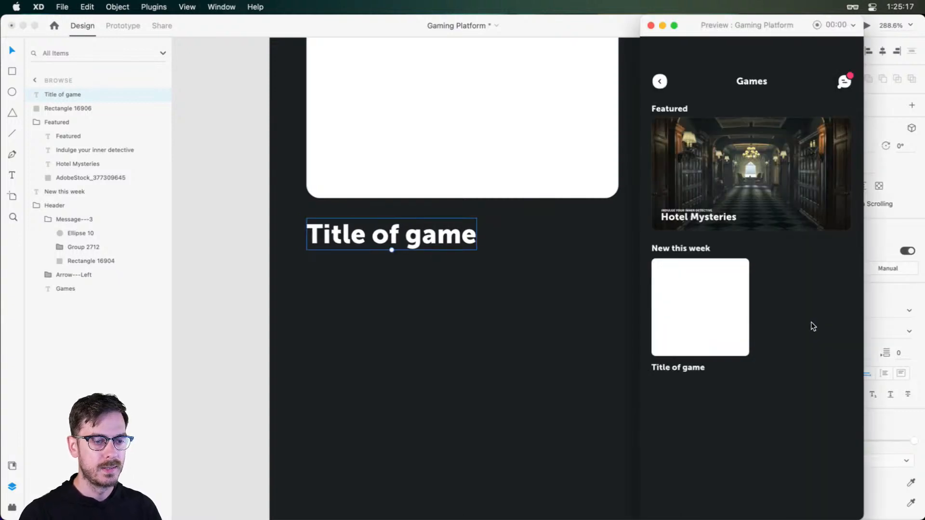
left_click_drag(751, 25, 629, 24)
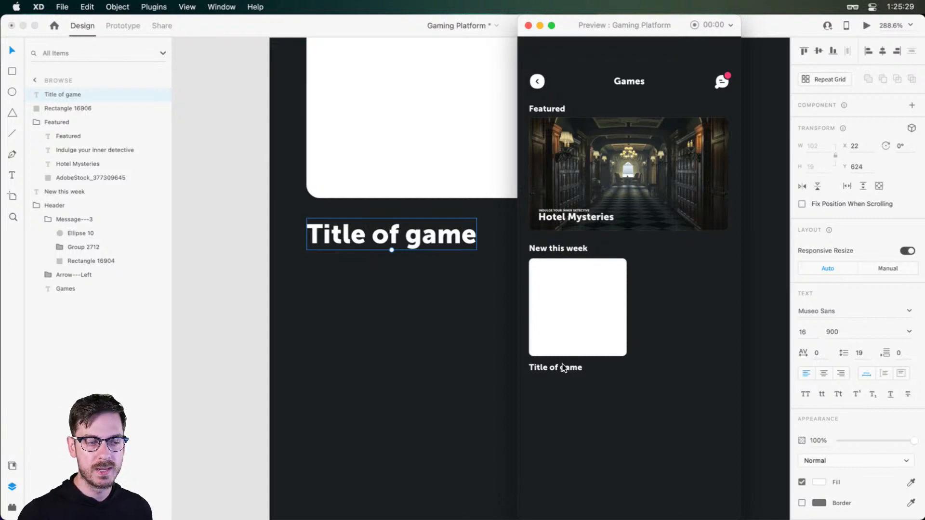
left_click(516, 302)
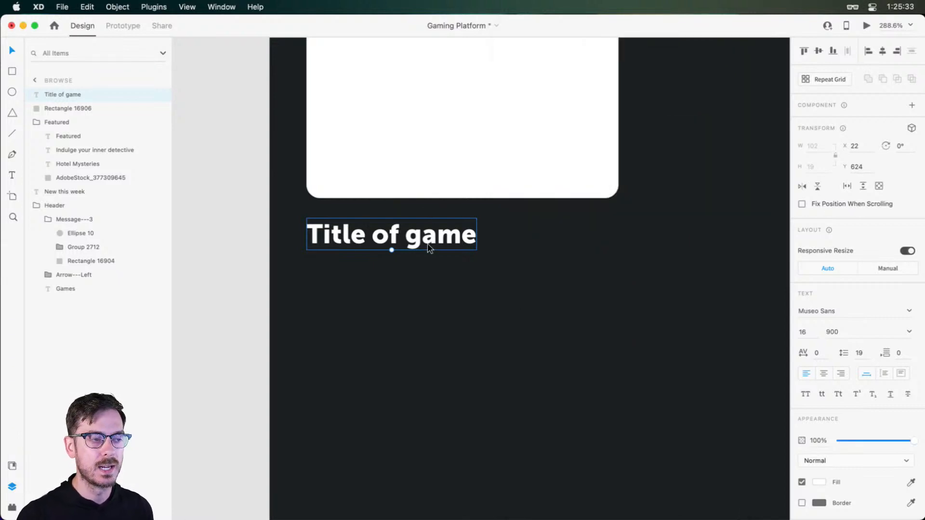
Set the game title's font size to 14 and its weight to 700, checking the look in the preview
left_click(805, 332)
type("14")
key("Return")
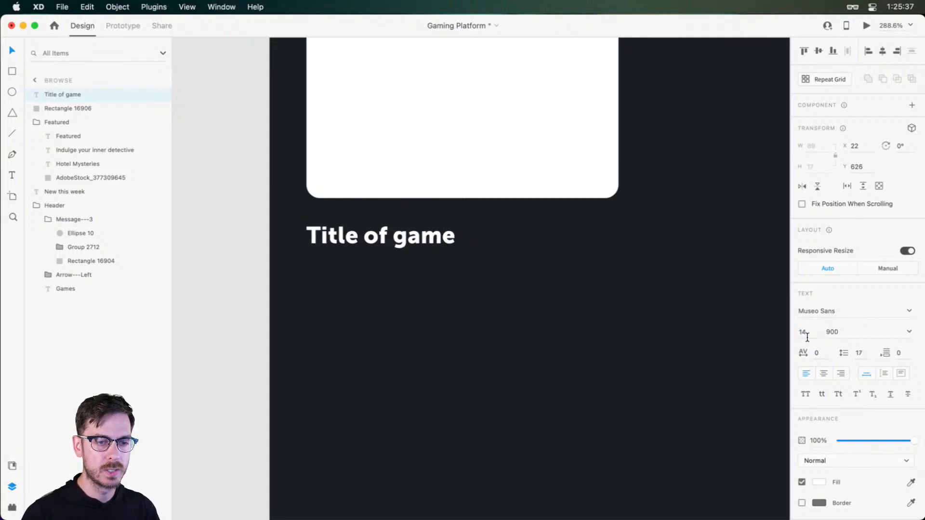
left_click(907, 333)
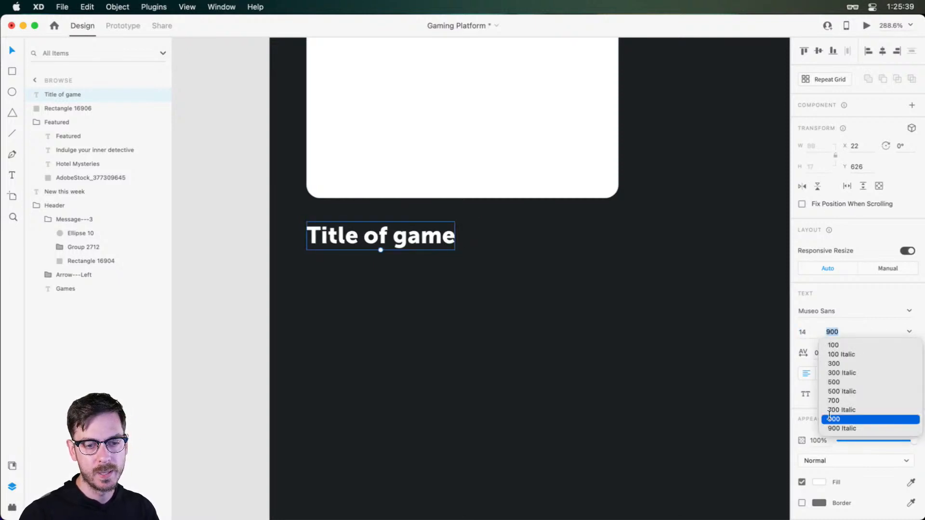
left_click(839, 402)
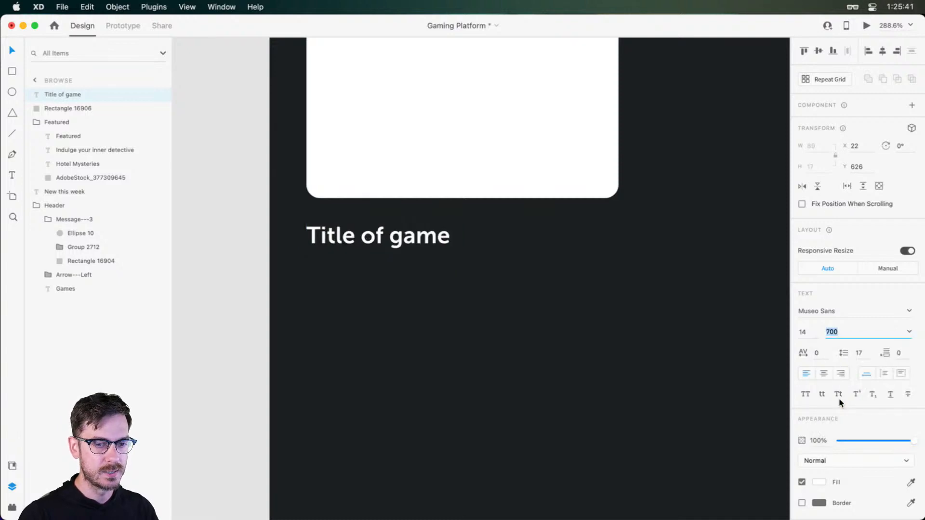
key("super+Return")
key("super+w")
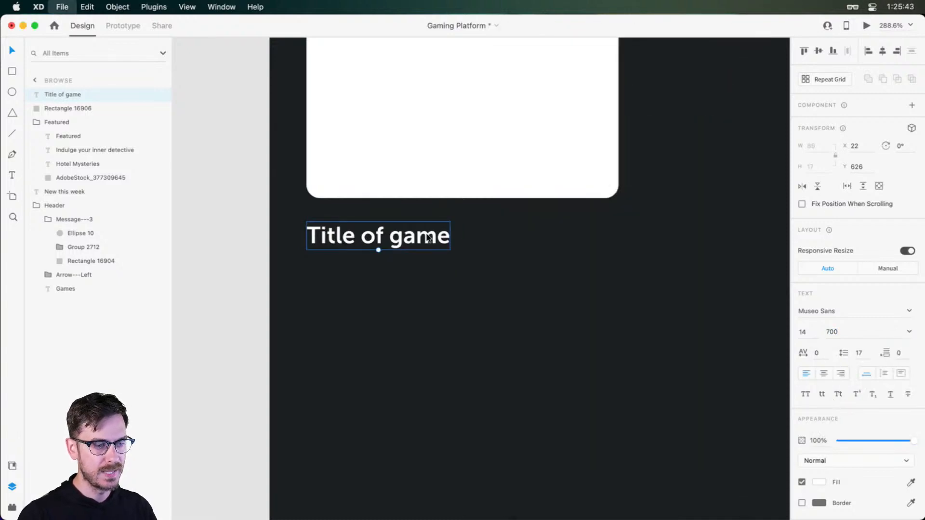
Duplicate the game title directly below itself at Y 643 and change the copy's text to "Game developer"
left_click_drag(402, 224, 390, 268)
key("alt")
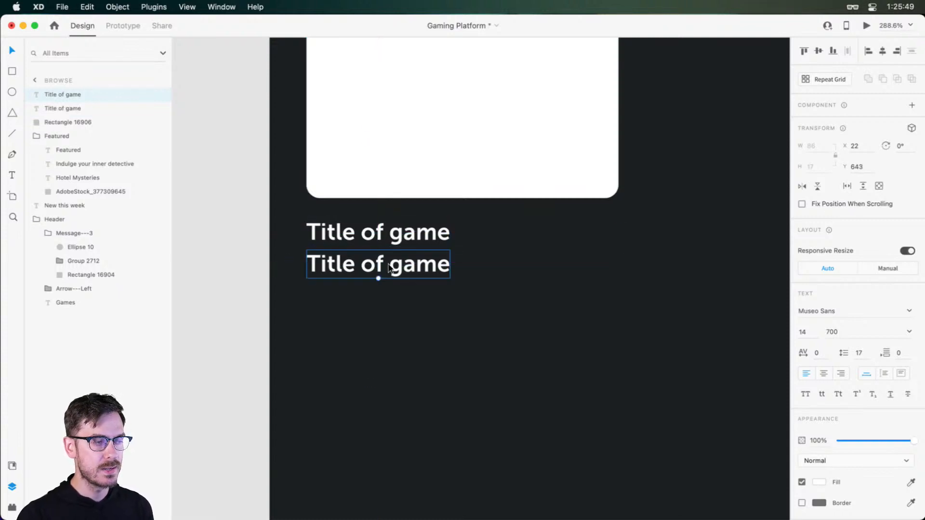
double_click(393, 268)
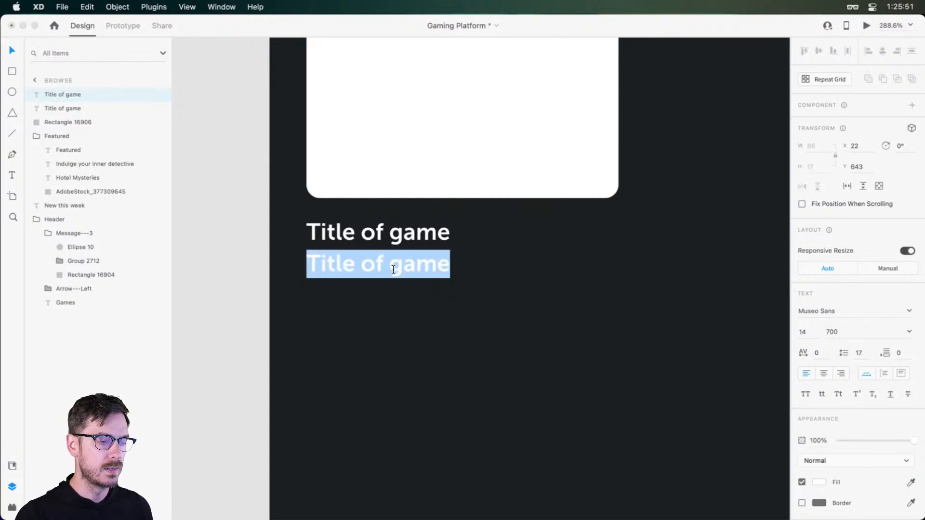
type("Game developer")
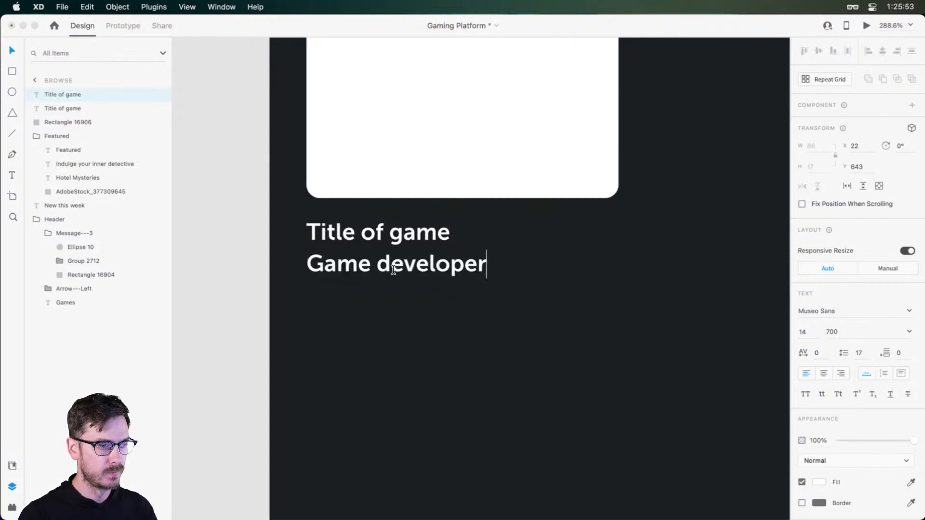
key("Escape")
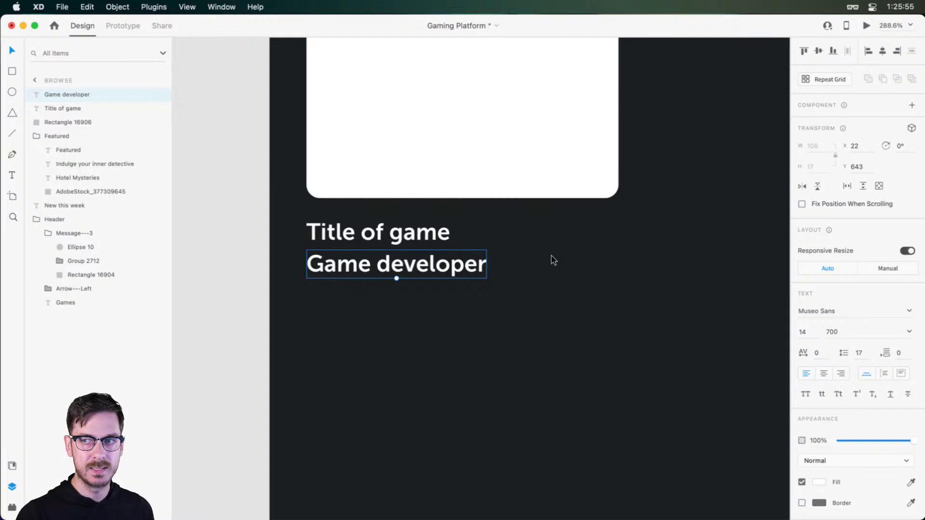
Style the "Game developer" line with font size 12, weight 500 and 60% opacity, and check it in the preview
left_click(802, 332)
type("12")
key("Return")
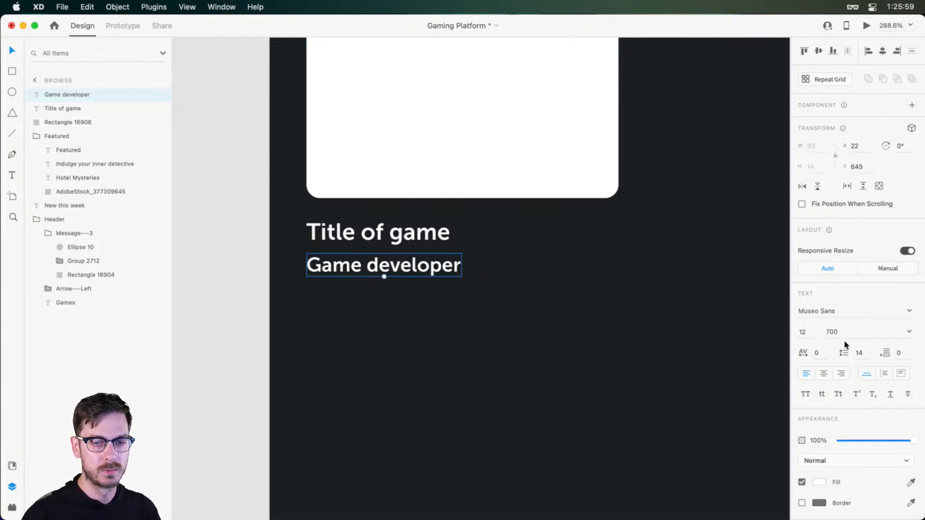
left_click(909, 332)
left_click(835, 383)
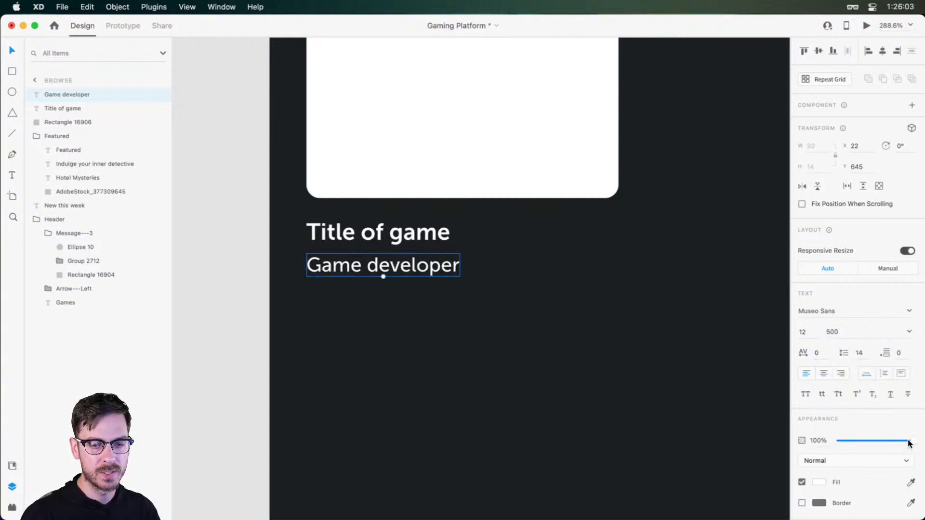
left_click_drag(917, 440, 889, 436)
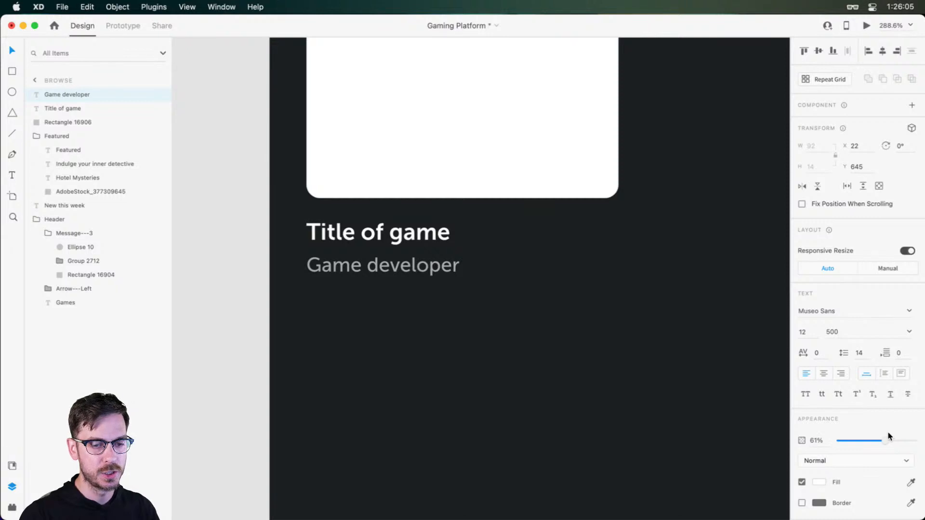
key("super+Return")
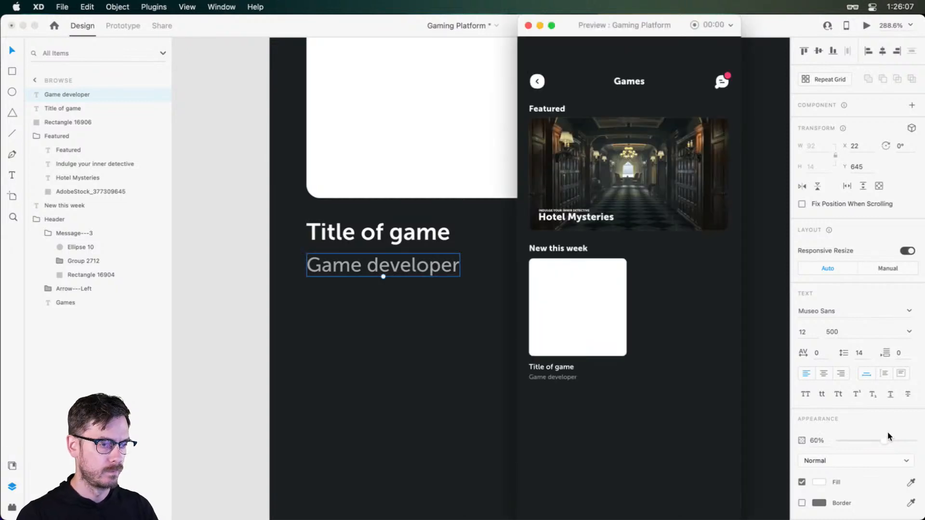
key("super+w")
Move the developer line up to Y 643, and shift both text lines up so the title sits at Y 622
left_click_drag(411, 270, 411, 267)
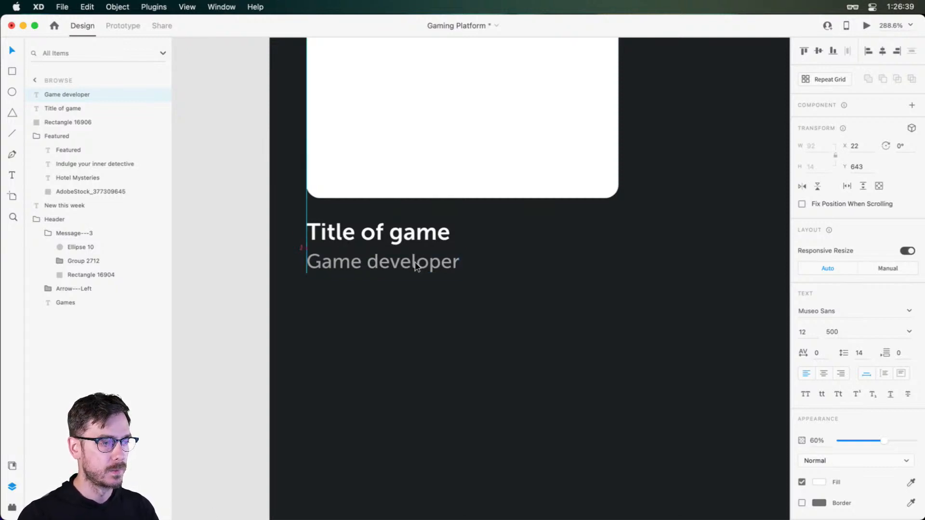
left_click(408, 236, "shift")
key("Up")
key("Down")
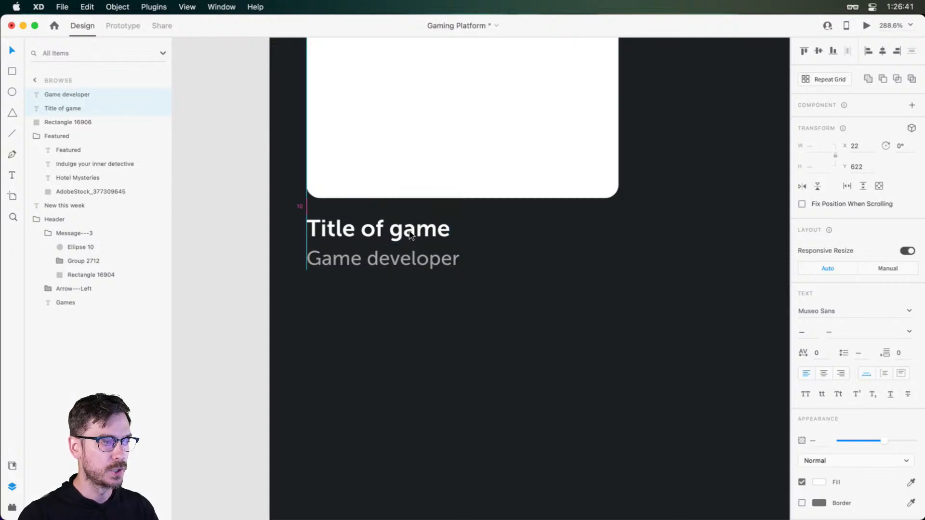
Examine the card's text spacing on the artboard and in the preview of the whole screen
scroll(547, 270, "down", 4)
left_click(546, 270)
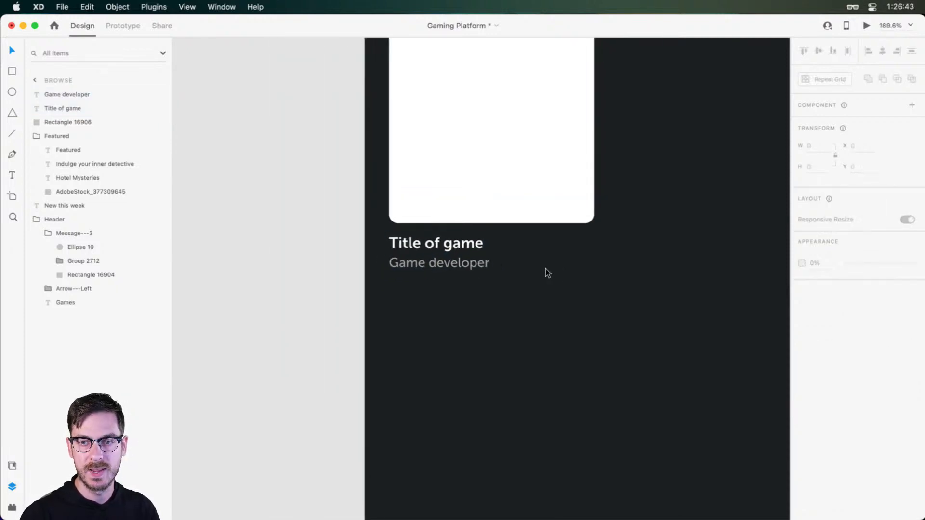
left_click_drag(580, 277, 530, 351)
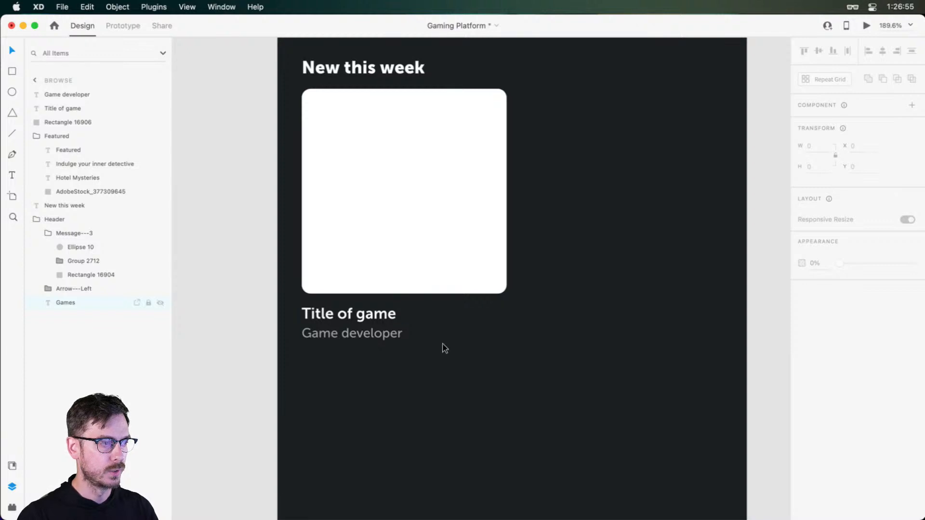
key("super+Return")
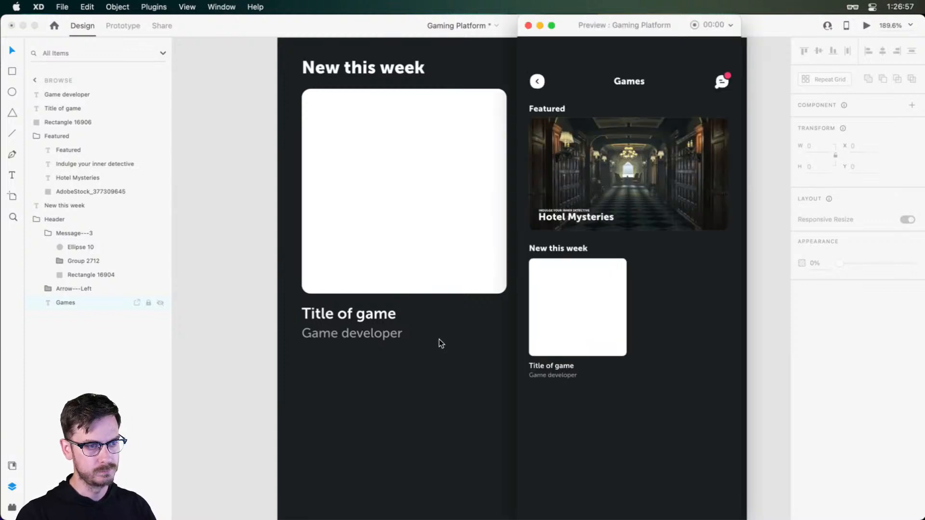
key("super+w")
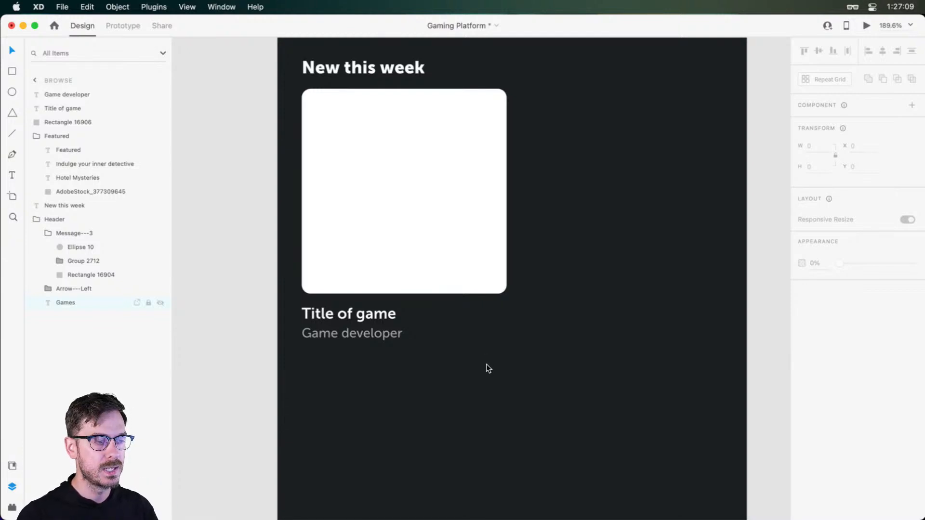
Turn the square and its two text lines into a two-column Repeat Grid with an 8 px gap between the cards
left_click_drag(530, 381, 288, 221)
mouse_move(416, 241)
left_mouse_down()
mouse_move(440, 281)
mouse_move(416, 240)
left_mouse_up()
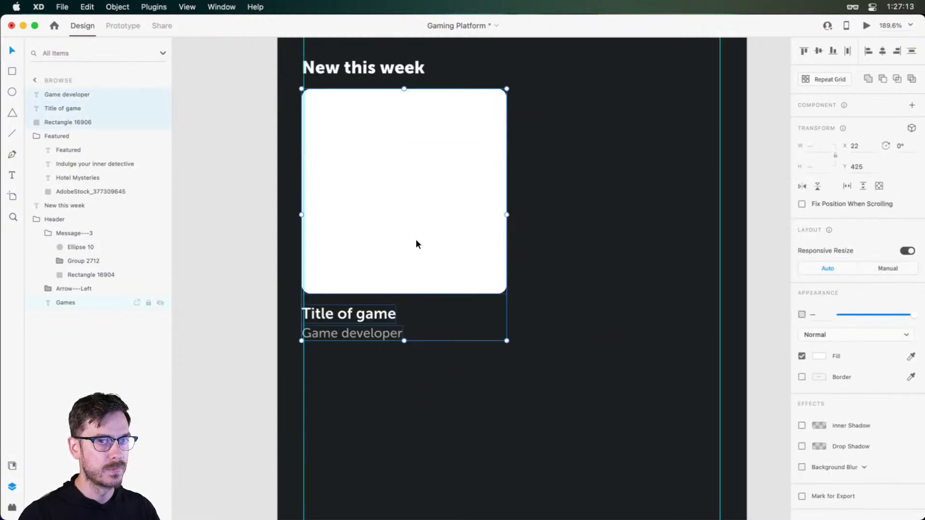
left_click(842, 80)
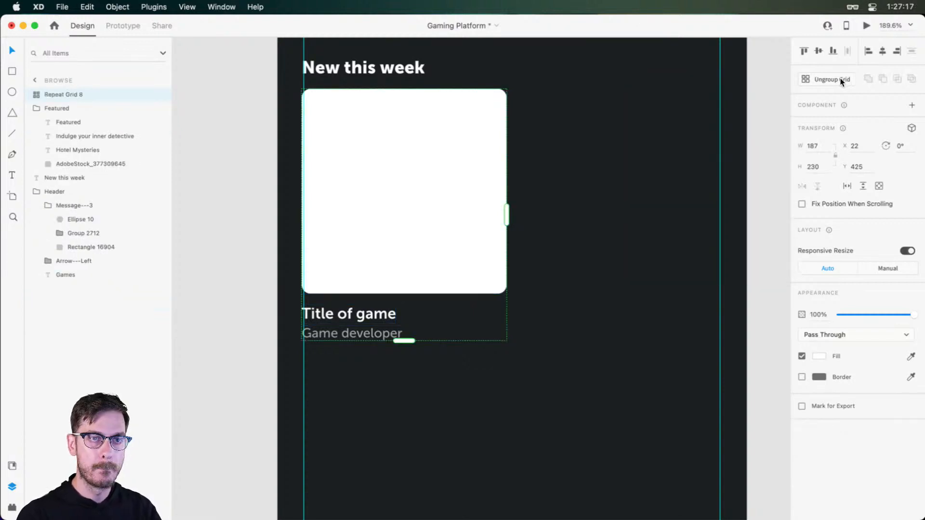
left_click_drag(507, 219, 736, 213)
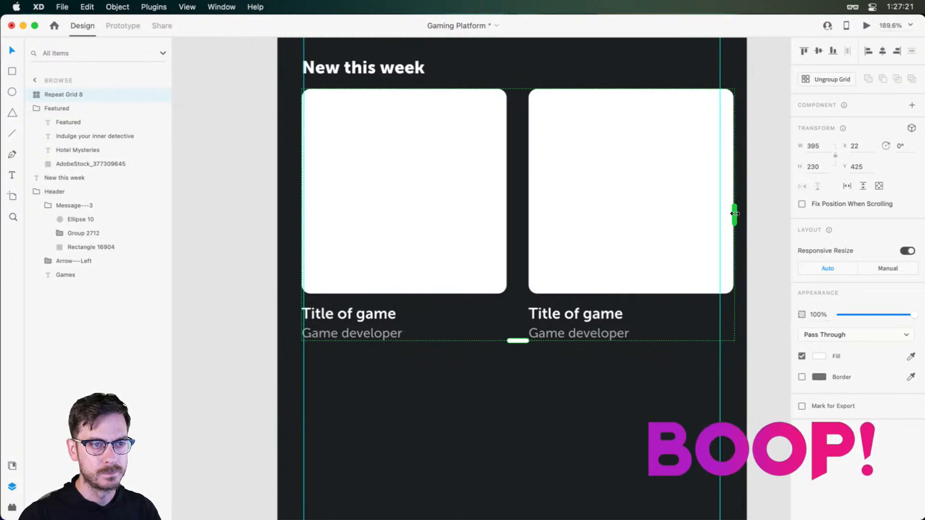
left_click_drag(517, 178, 510, 177)
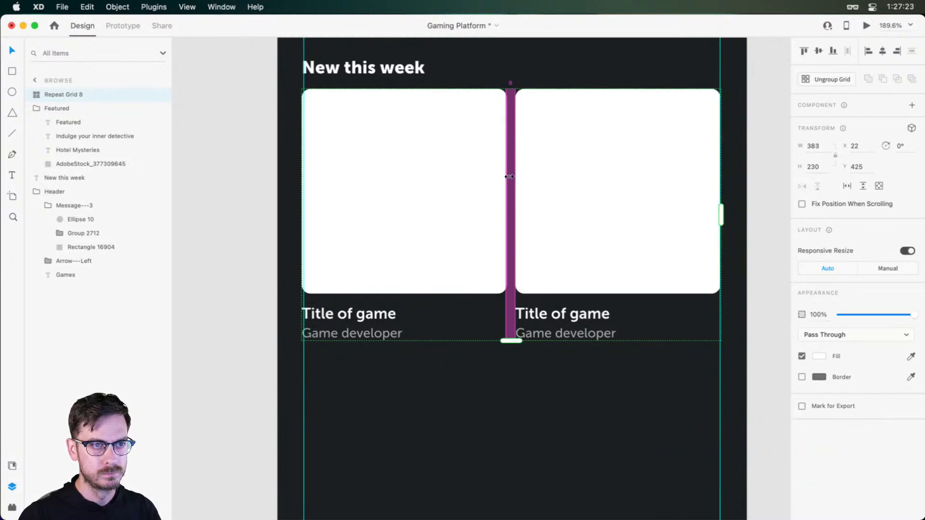
Extend the Repeat Grid to a second row of cards and adjust the row gap for a 484 px grid height, checking the preview
scroll(511, 181, "down", 5)
left_click_drag(482, 227, 496, 452)
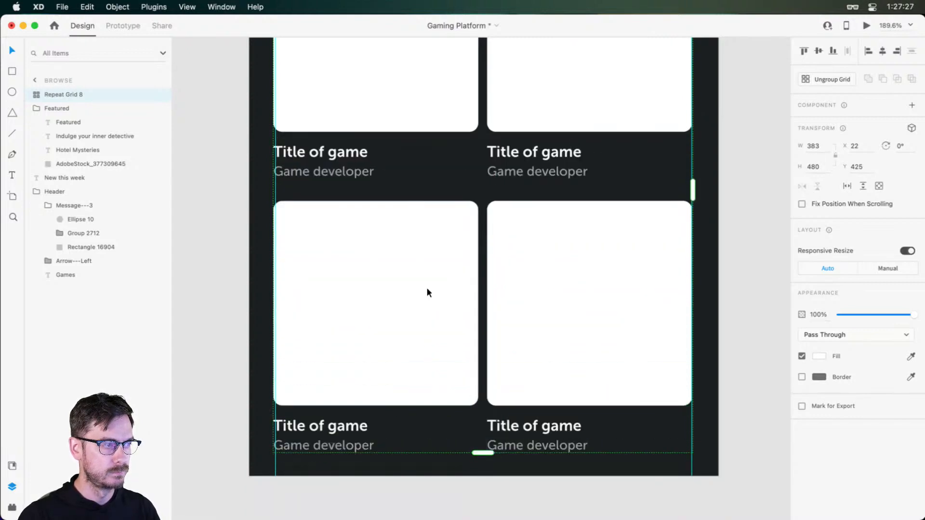
left_click_drag(406, 191, 401, 205)
key("super+Return")
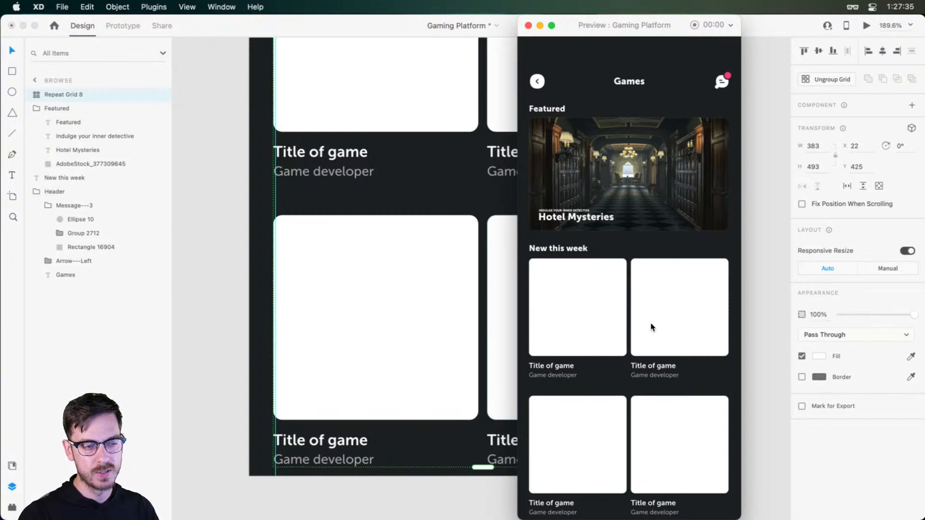
key("super+w")
left_click_drag(370, 212, 370, 202)
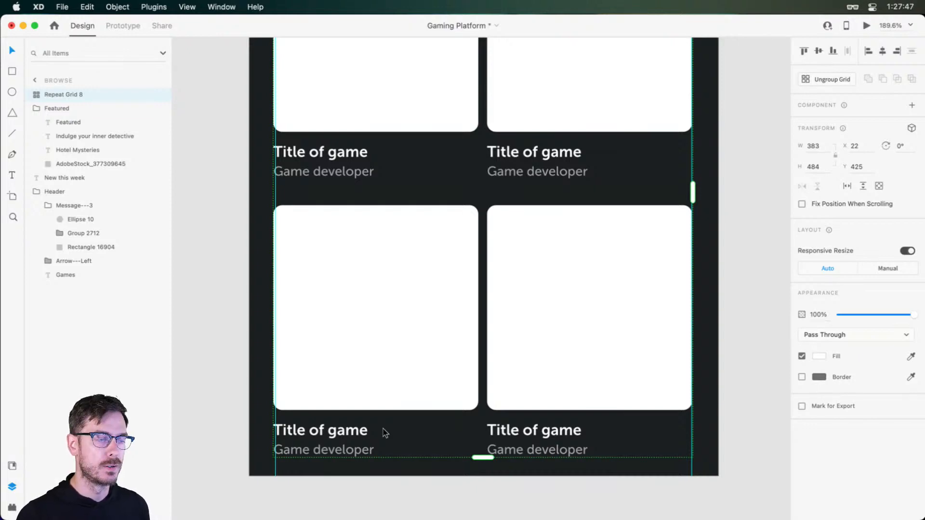
Deselect the grid, hide the guides and examine the spacing of the four game cards on the artboard
scroll(724, 222, "up", 2)
scroll(718, 229, "down", 2)
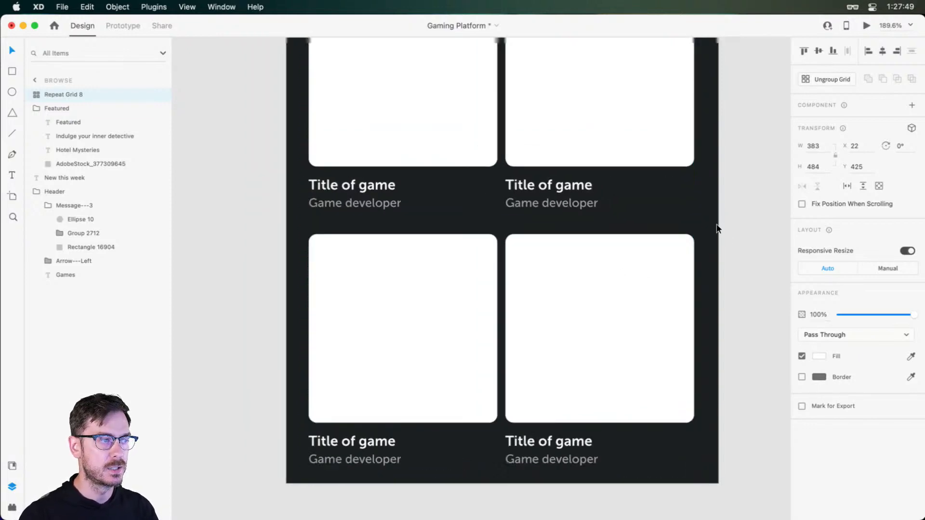
scroll(718, 225, "down", 5)
left_click(736, 219)
left_click_drag(735, 217, 699, 229)
key("super+;")
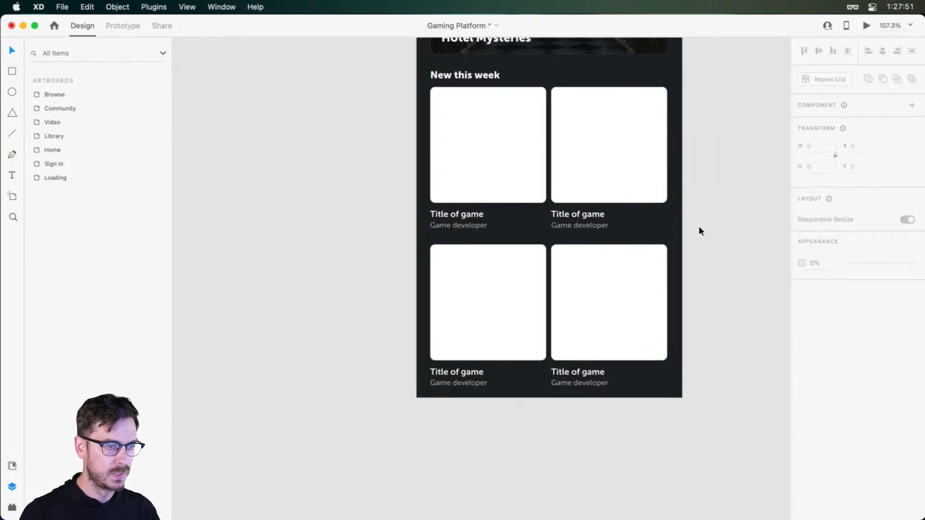
scroll(671, 268, "up", 2)
scroll(611, 256, "up", 4)
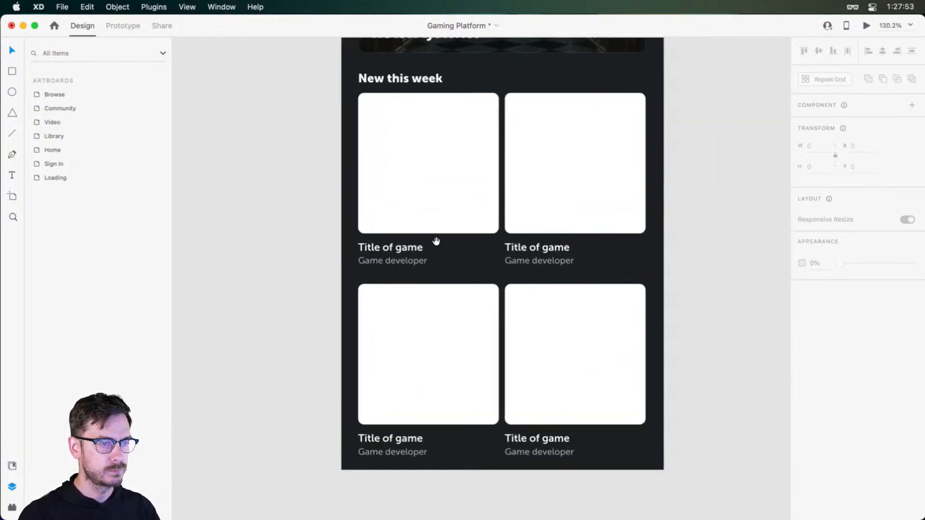
left_click_drag(436, 241, 408, 241)
scroll(441, 303, "down", 1)
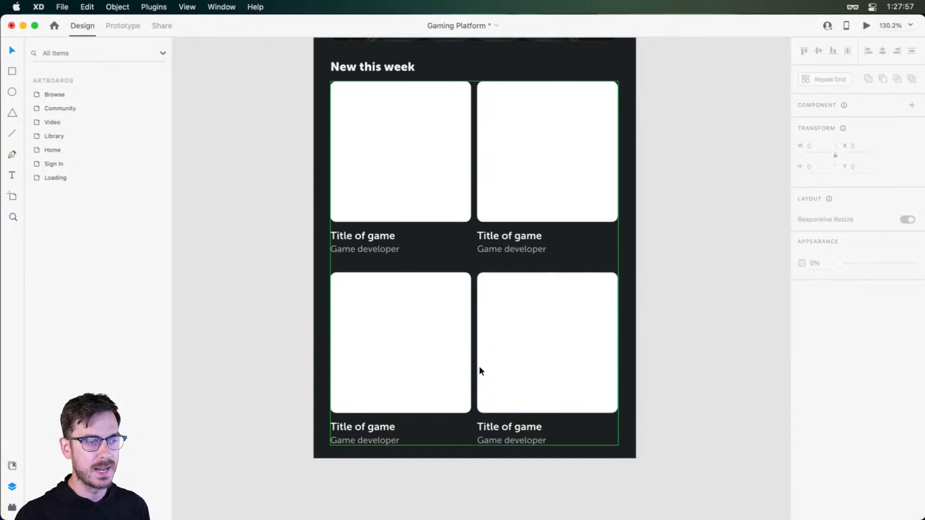
Fill the four cards with the sports car, futuristic building, stadium and candy landscape images from the GAME ON library's Games group
key("super+shift+y")
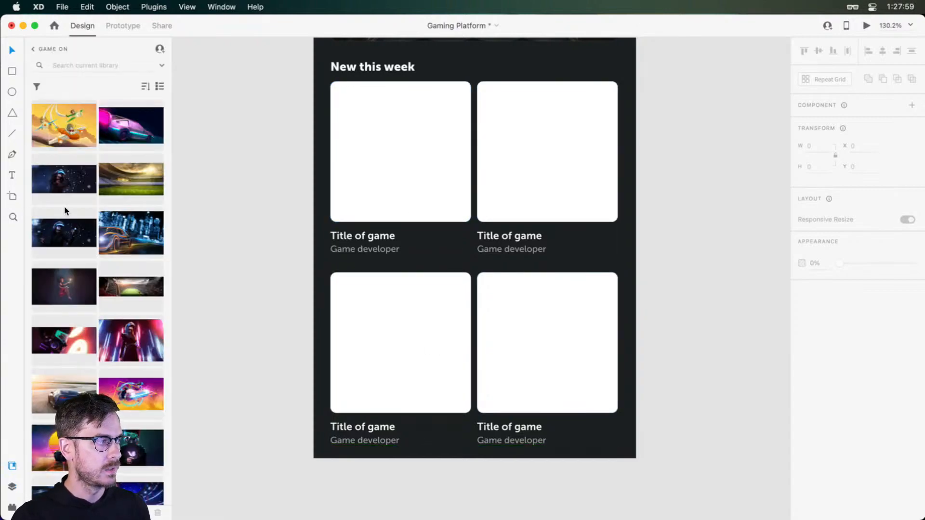
scroll(66, 211, "up", 3)
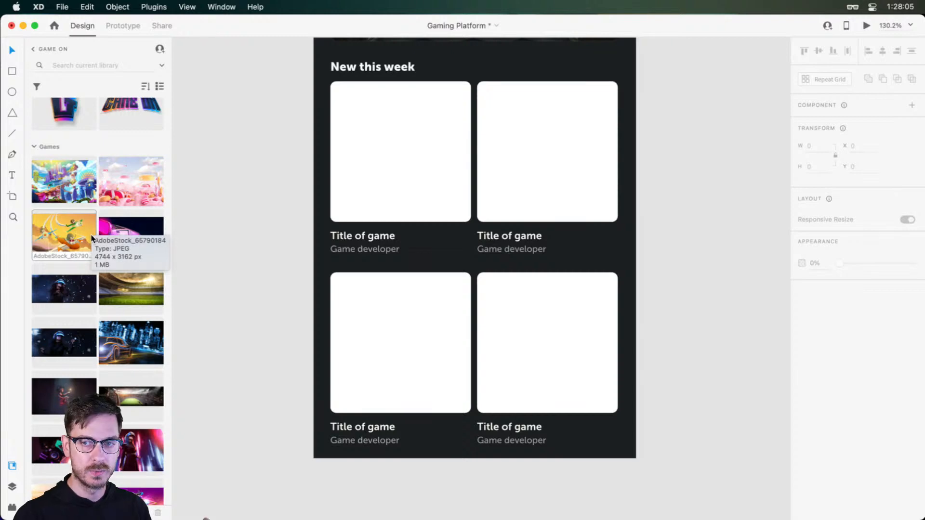
scroll(91, 236, "down", 2)
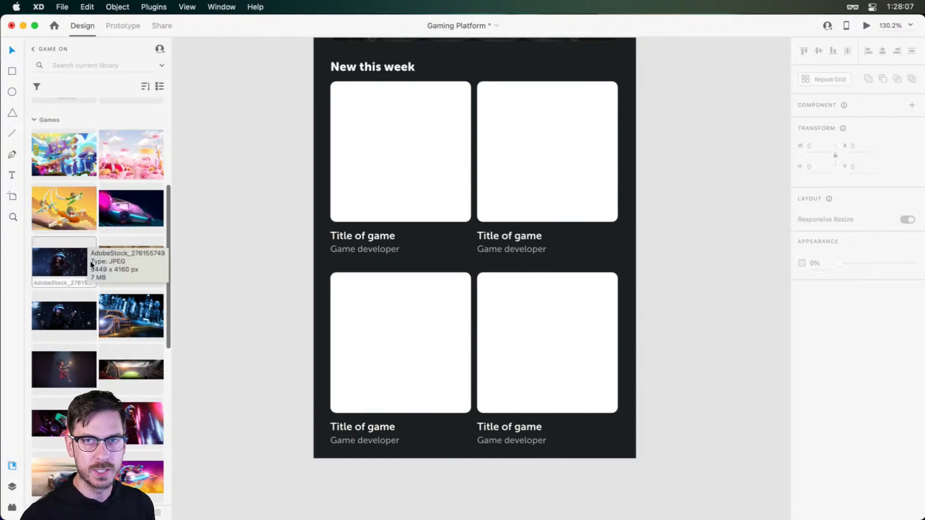
scroll(91, 265, "down", 5)
scroll(68, 258, "down", 5)
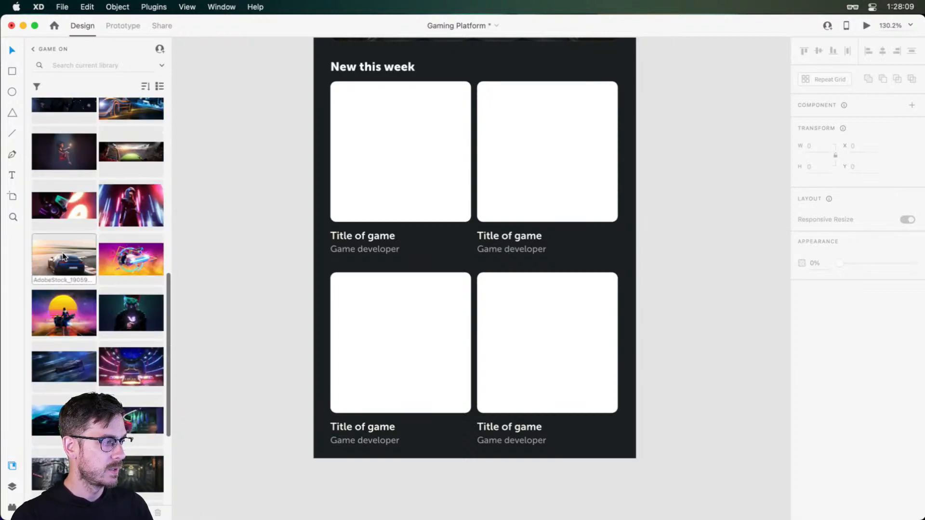
scroll(129, 324, "down", 1)
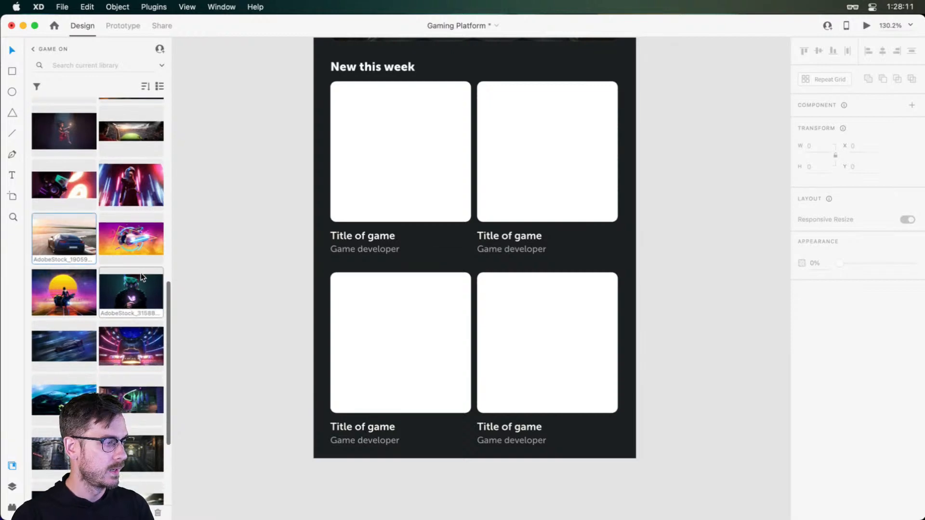
scroll(62, 345, "down", 4)
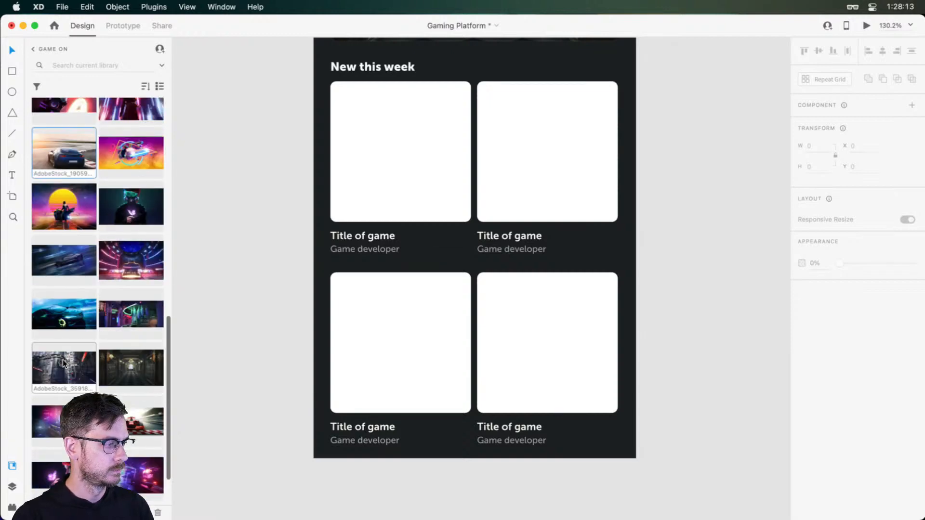
scroll(113, 351, "down", 3)
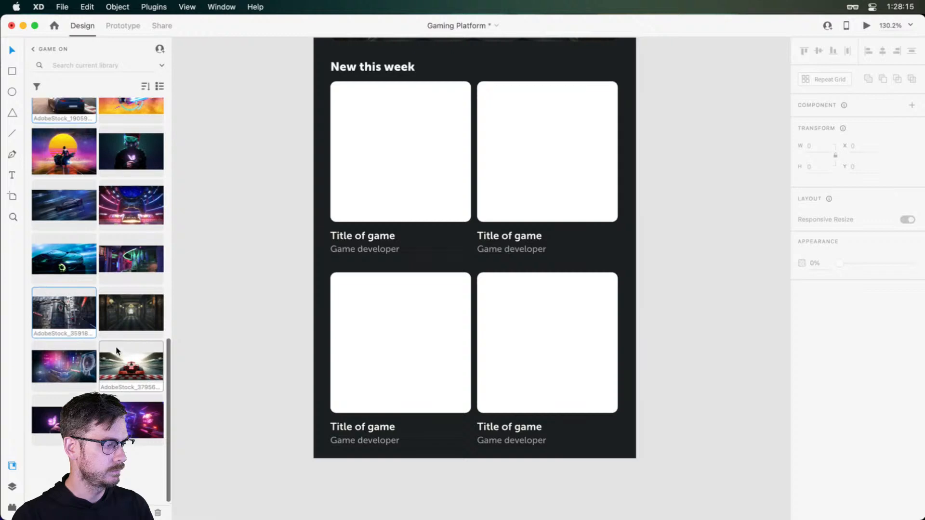
scroll(121, 313, "up", 15)
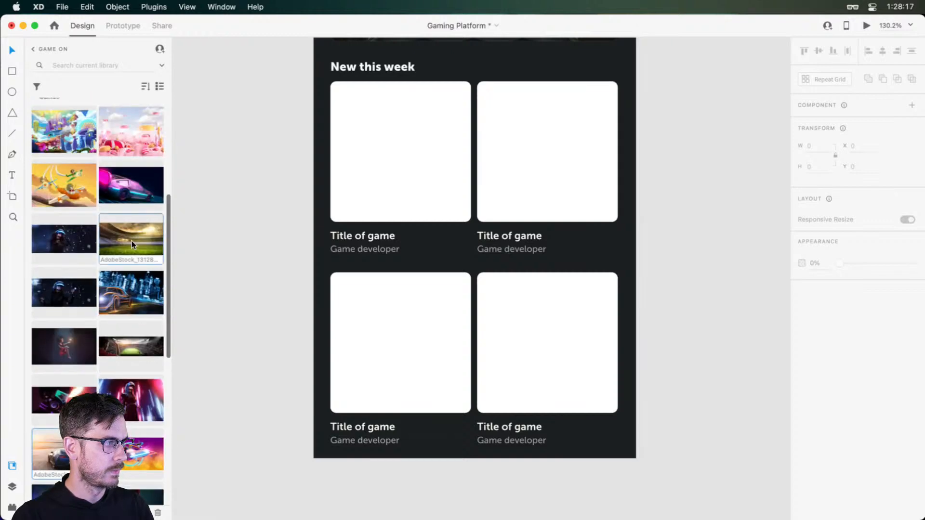
scroll(131, 241, "up", 2)
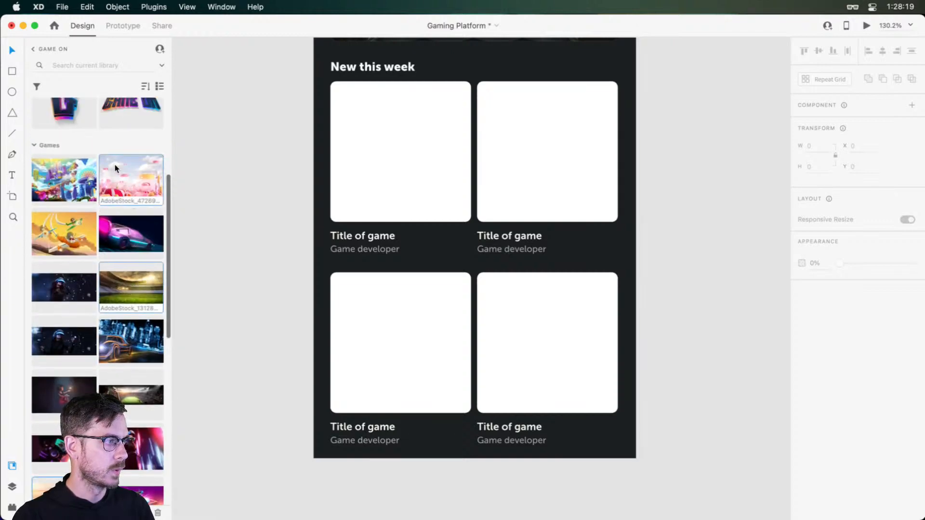
left_click_drag(115, 164, 388, 136)
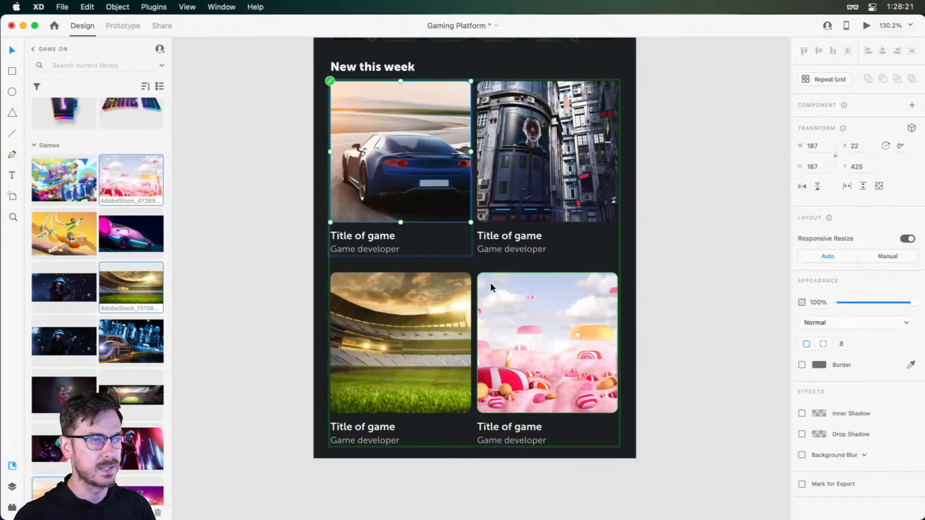
left_click(721, 188)
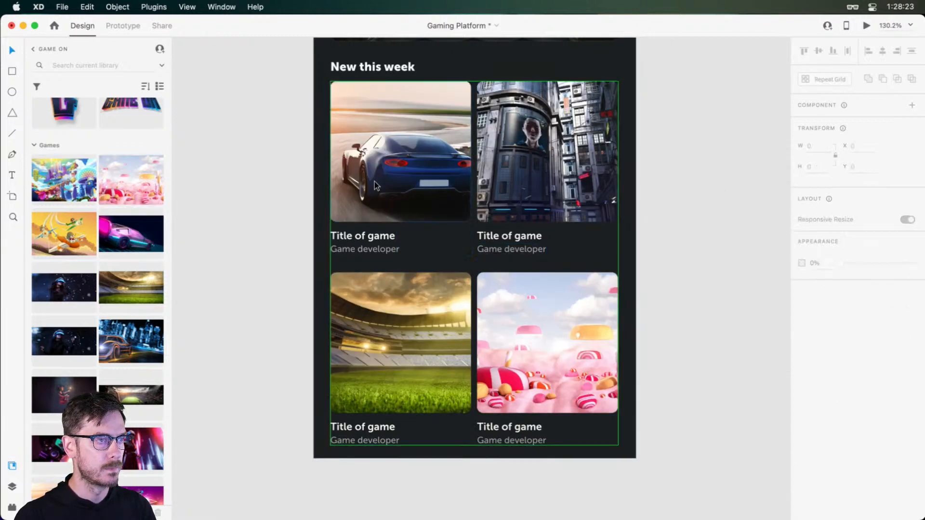
Move the cards' title and developer lines up together to Y 620, and check the spacing in the preview
left_click(376, 185)
scroll(377, 200, "up", 2)
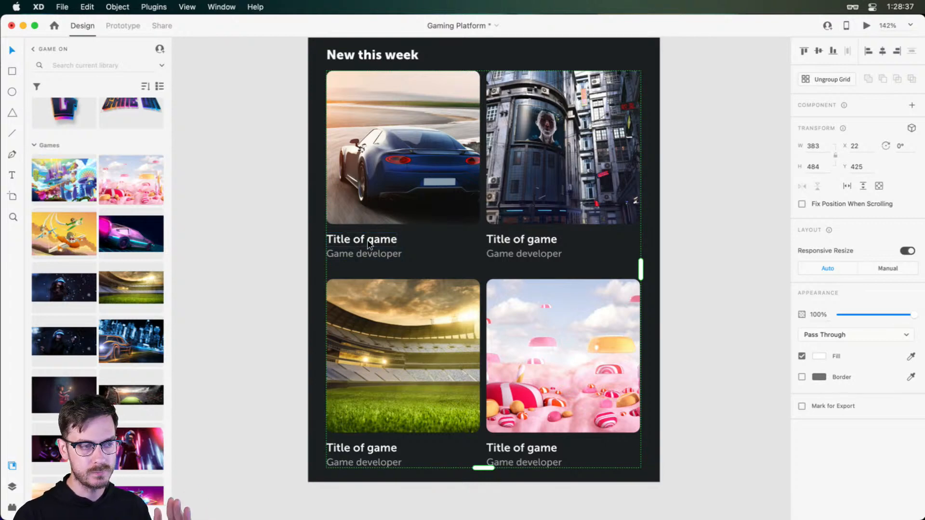
scroll(346, 240, "up", 5)
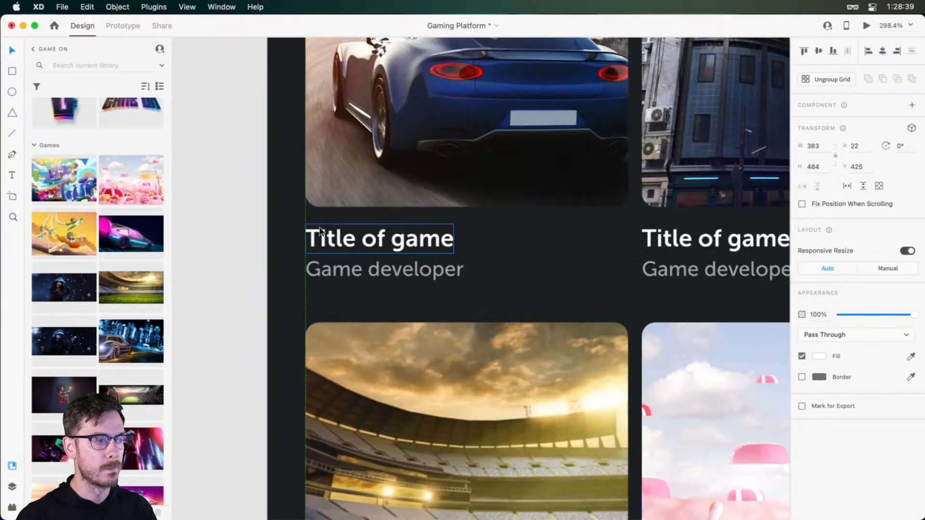
scroll(386, 241, "down", 3)
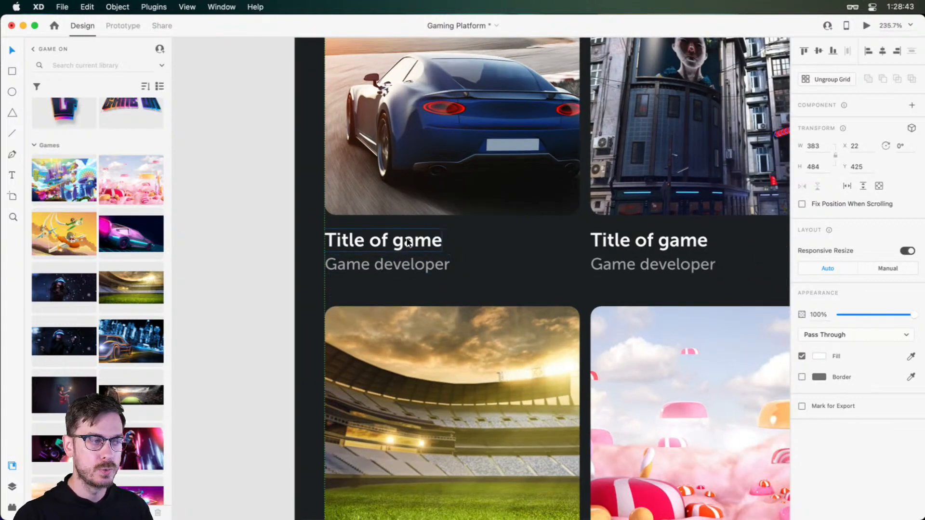
double_click(406, 244)
left_click_drag(406, 245, 406, 242)
key("super+Return")
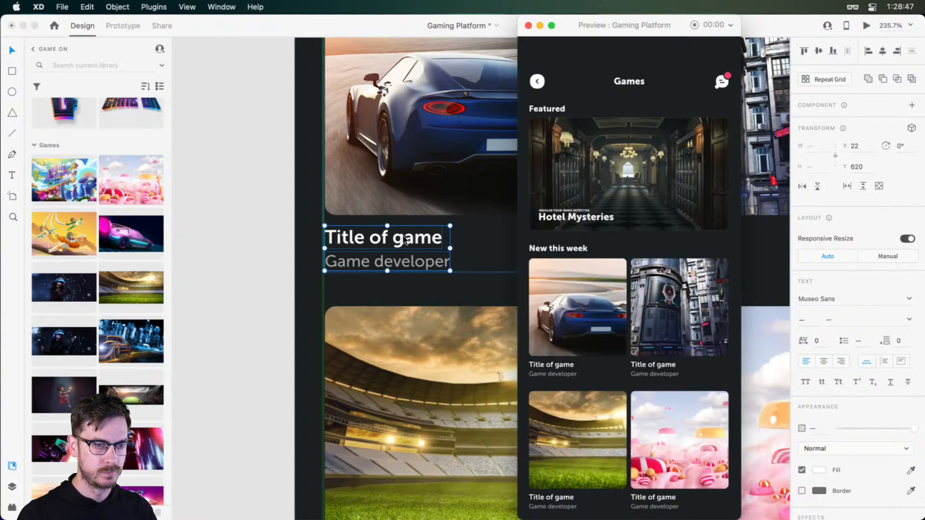
key("super+w")
scroll(550, 195, "right", 1)
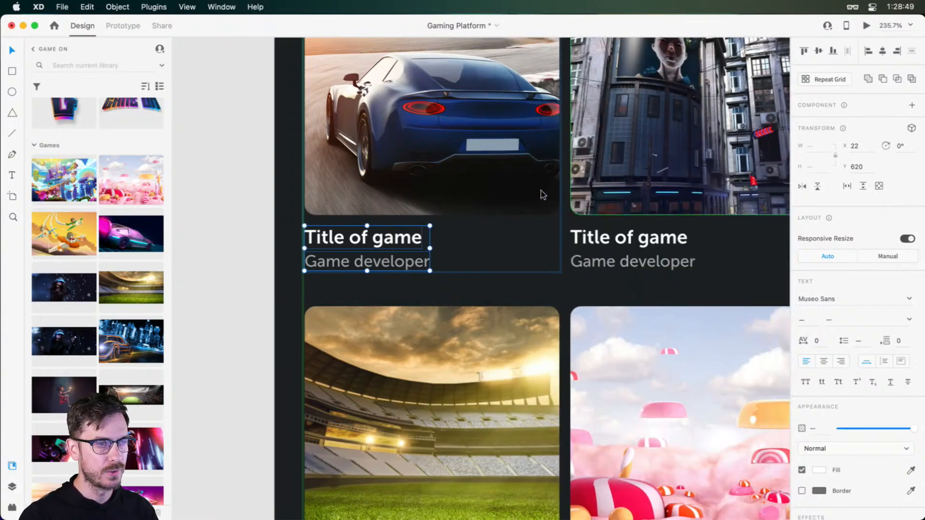
Check the card images in the preview and narrow them to 183 px wide
left_click(541, 193)
scroll(586, 163, "up", 3)
scroll(586, 163, "right", 5)
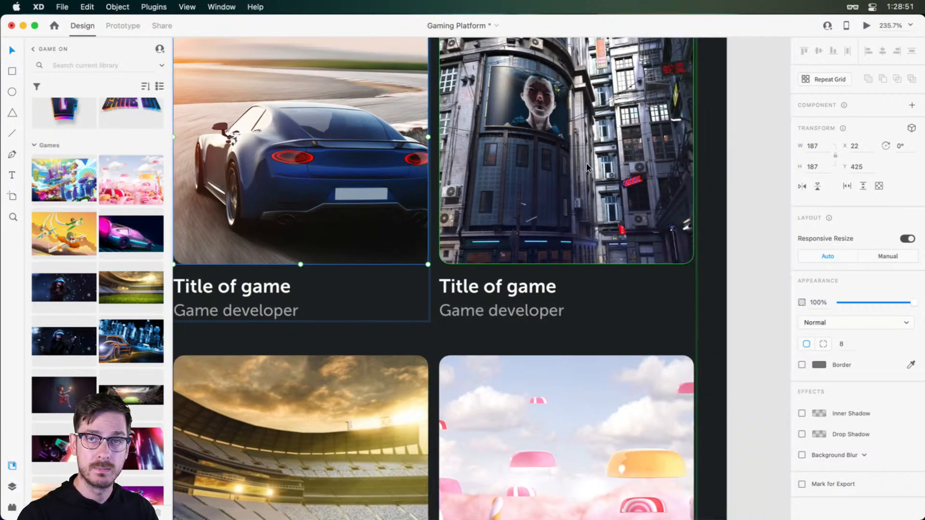
scroll(585, 163, "up", 5)
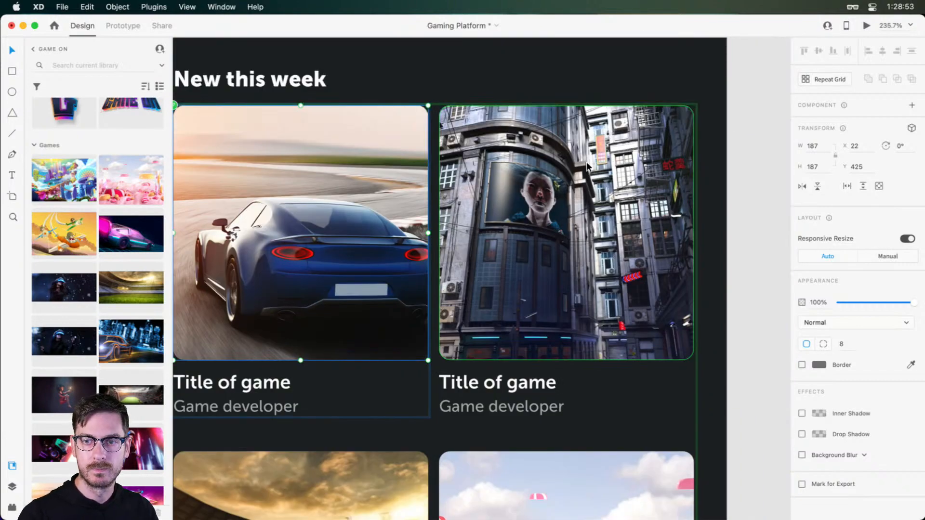
scroll(586, 164, "left", 2)
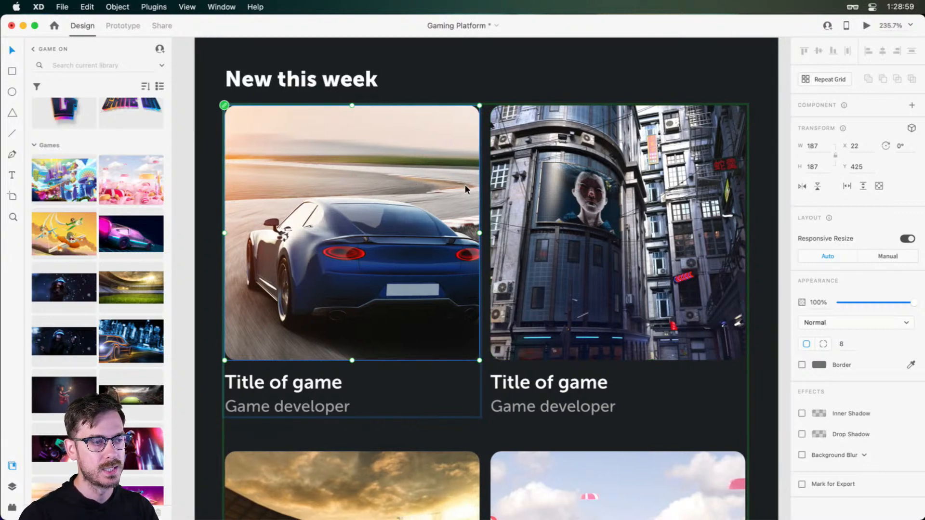
key("super+Return")
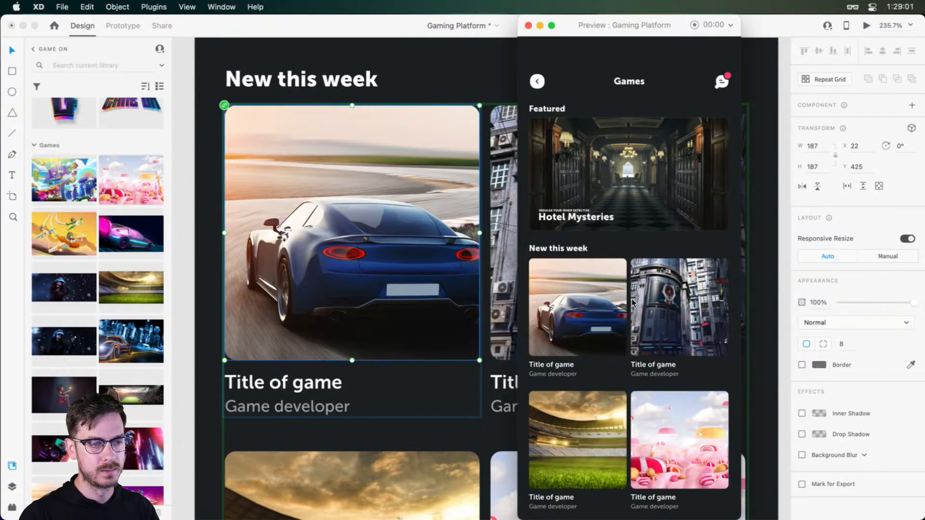
left_click(494, 230)
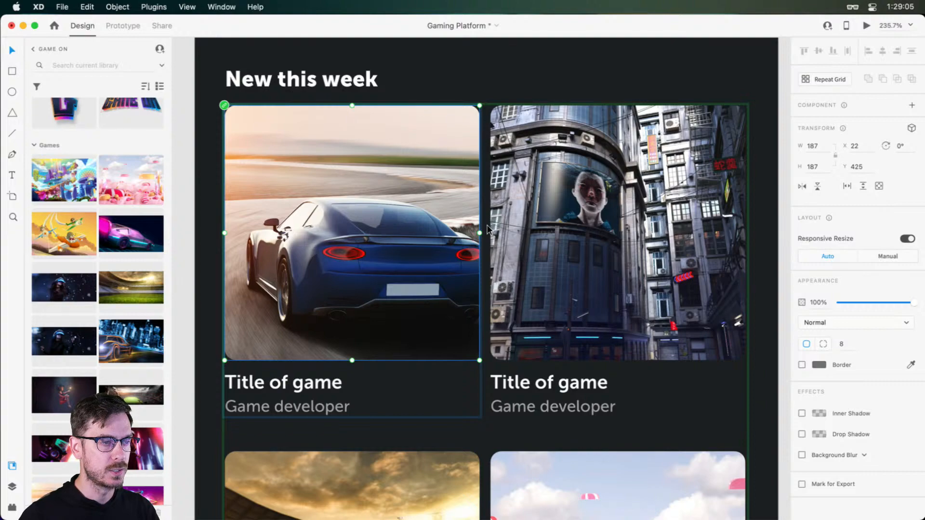
key("super+Left")
key("super+Left")
key("super+Left")
key("super+Left")
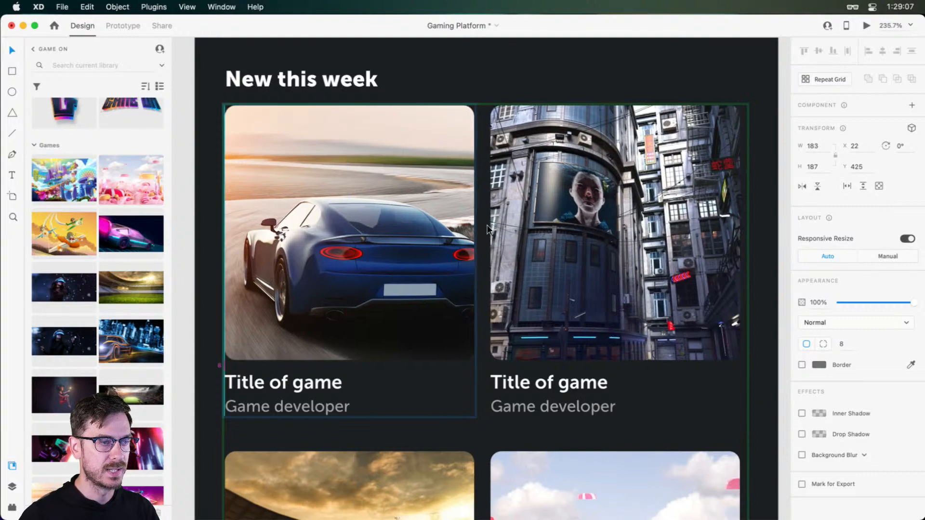
scroll(488, 229, "down", 3)
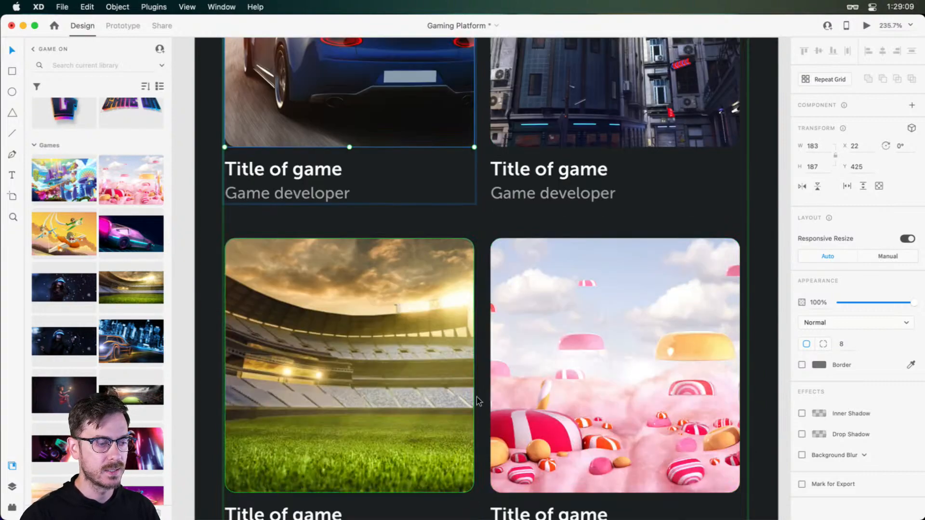
Show the guides, widen the Repeat Grid's column gap to 15 px, and check the cards in the preview
scroll(572, 159, "up", 7)
key("Escape")
key("Escape")
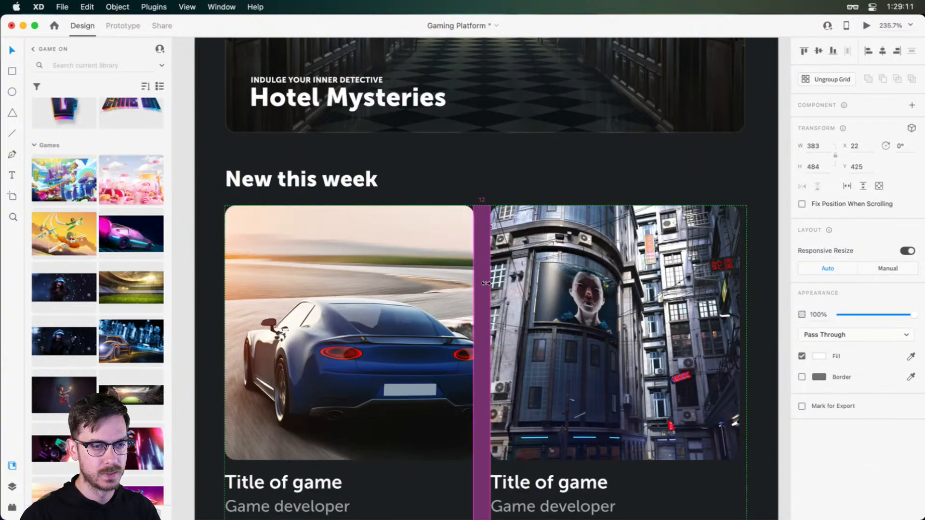
left_click_drag(485, 283, 488, 283)
key("super+z")
key("super+semicolon")
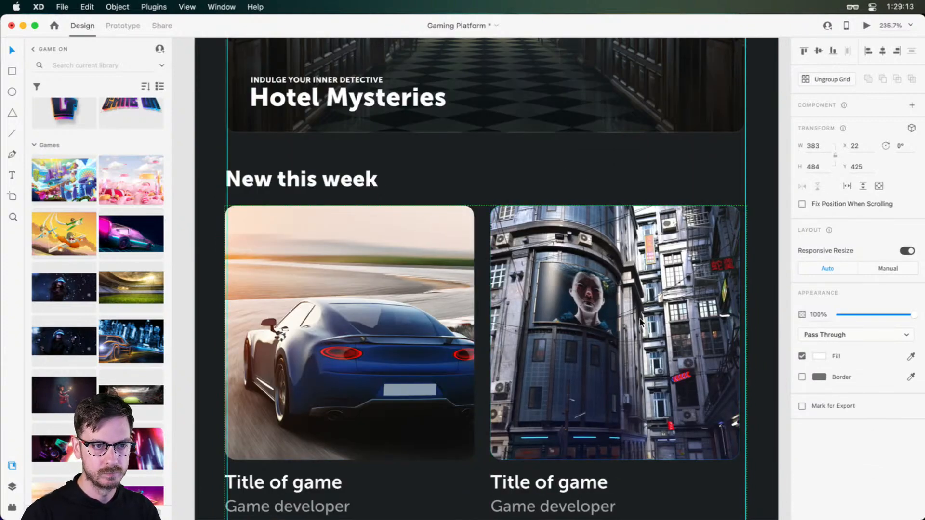
left_click_drag(480, 317, 490, 315)
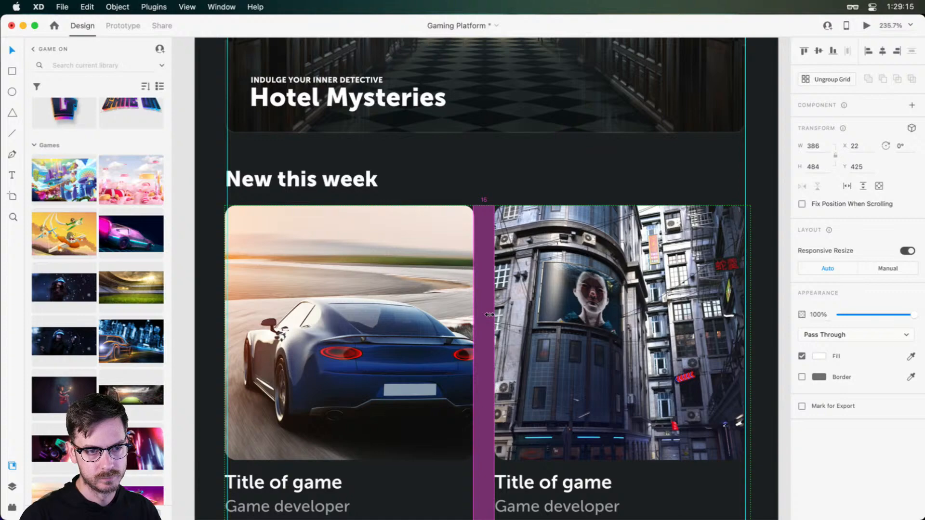
key("super+Return")
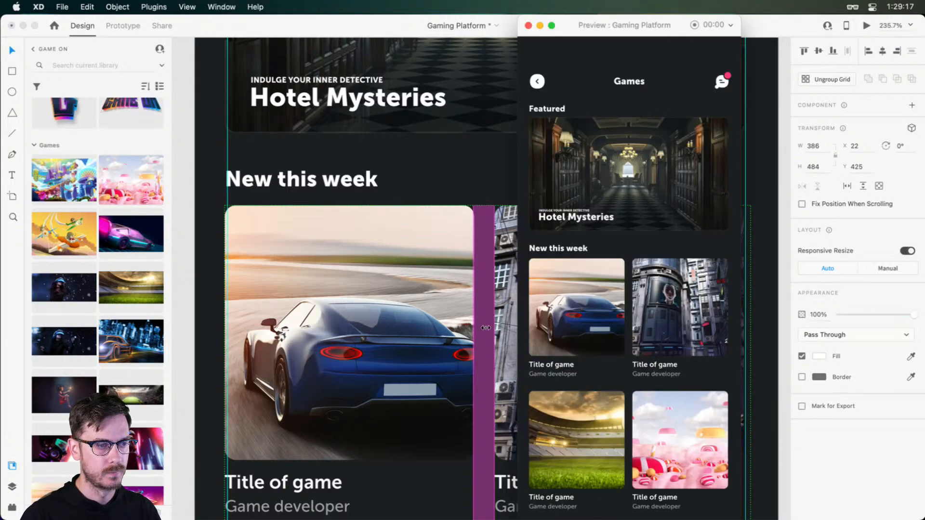
key("super+w")
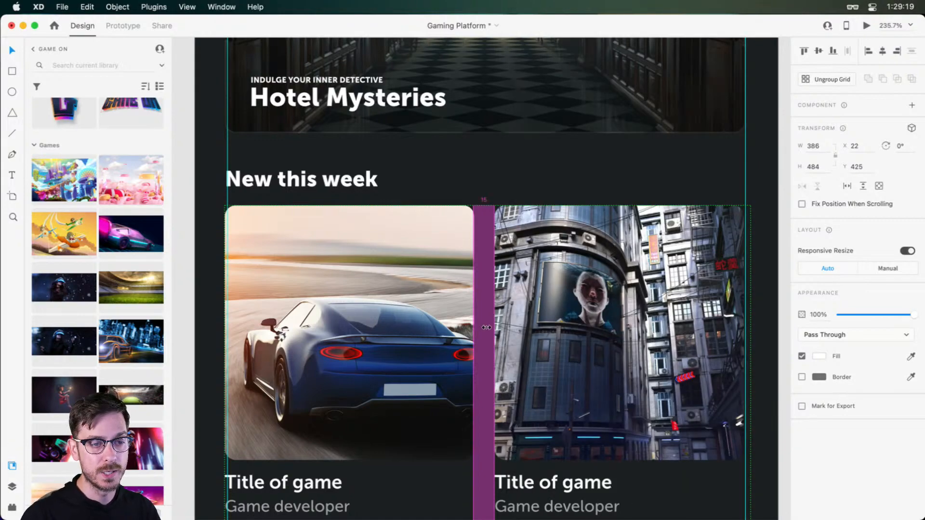
Widen the Repeat Grid's column gap until the grid is 387 px wide, check the cards in the preview, and hide the guides
left_click_drag(486, 328, 487, 328)
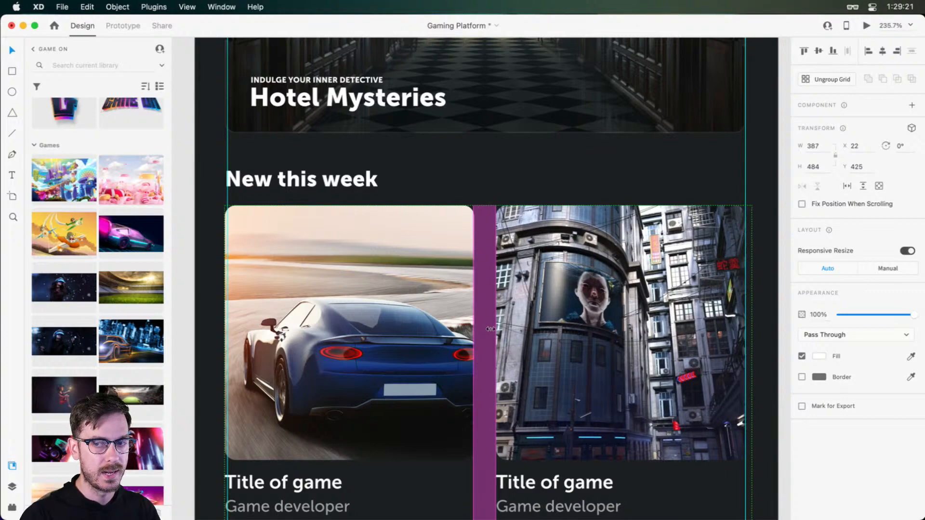
scroll(487, 329, "down", 5)
key("super+Return")
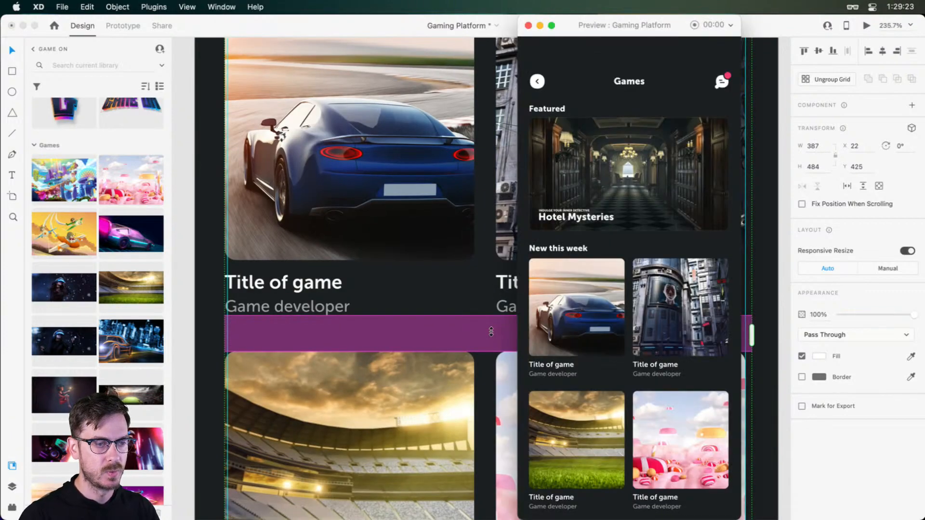
key("super+w")
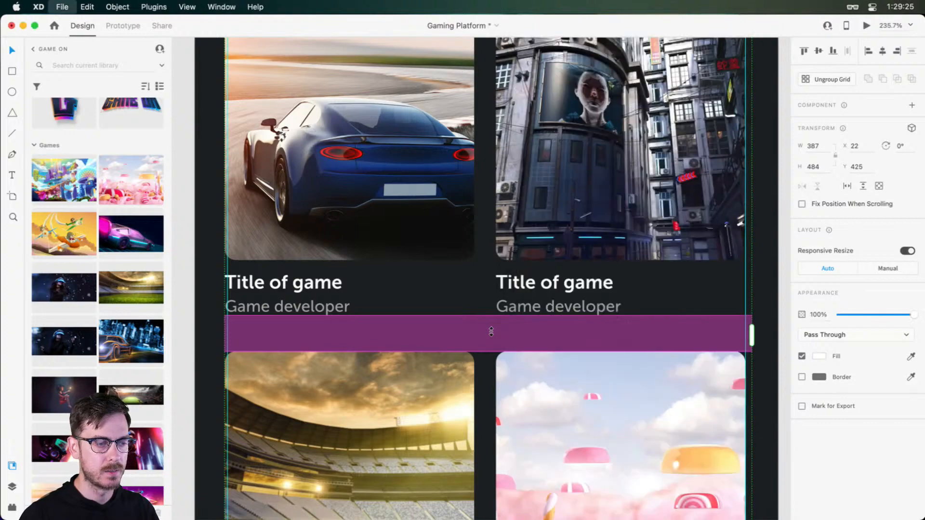
key("super+0")
left_click(640, 292)
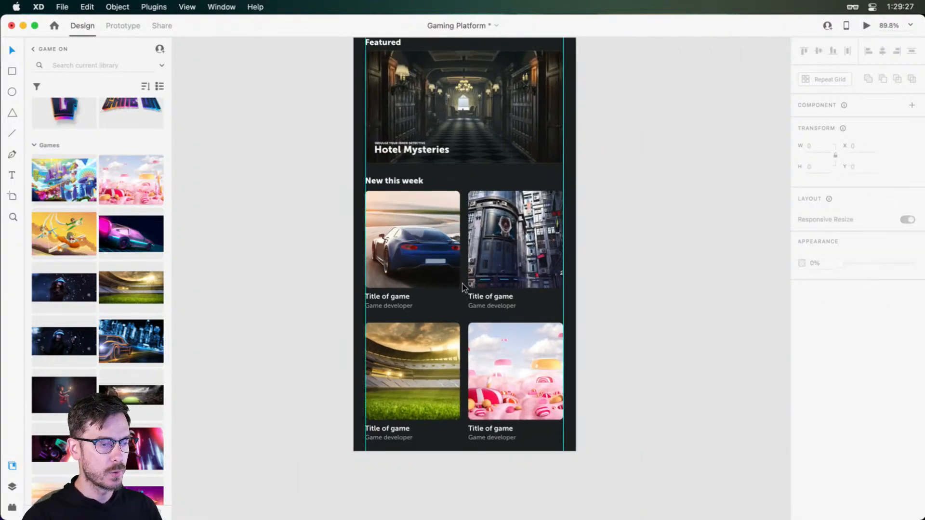
key("super+semicolon")
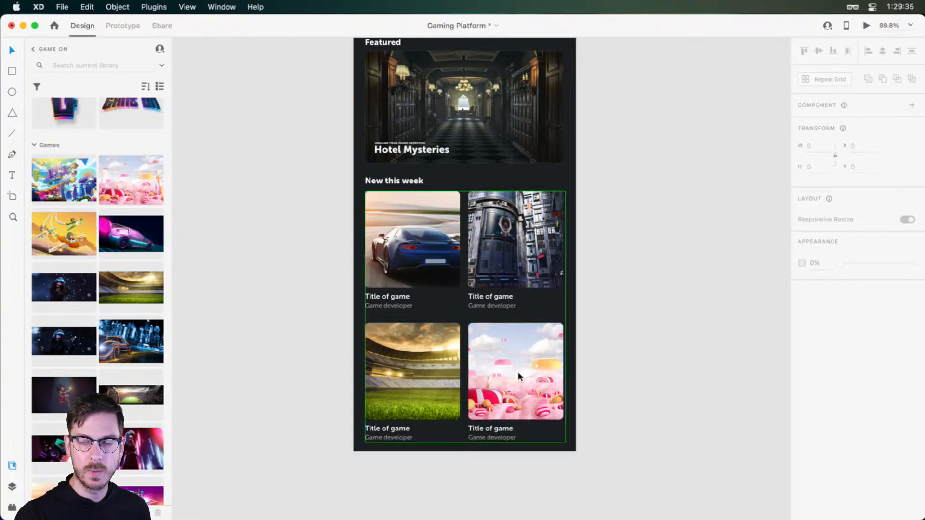
Draw a borderless white rectangle 428 × 108 px across the bottom of the Browse artboard, aligned to its lower edge
scroll(422, 458, "up", 5)
scroll(451, 462, "down", 1)
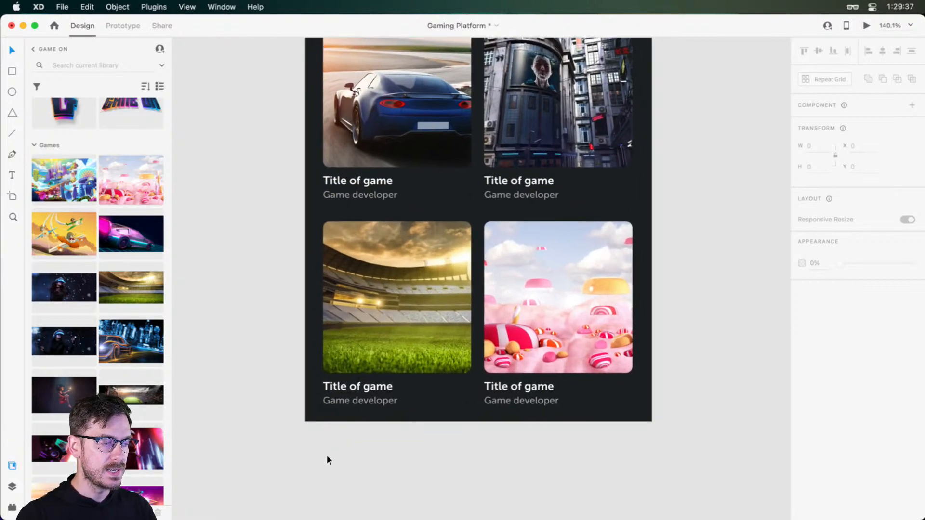
key("r")
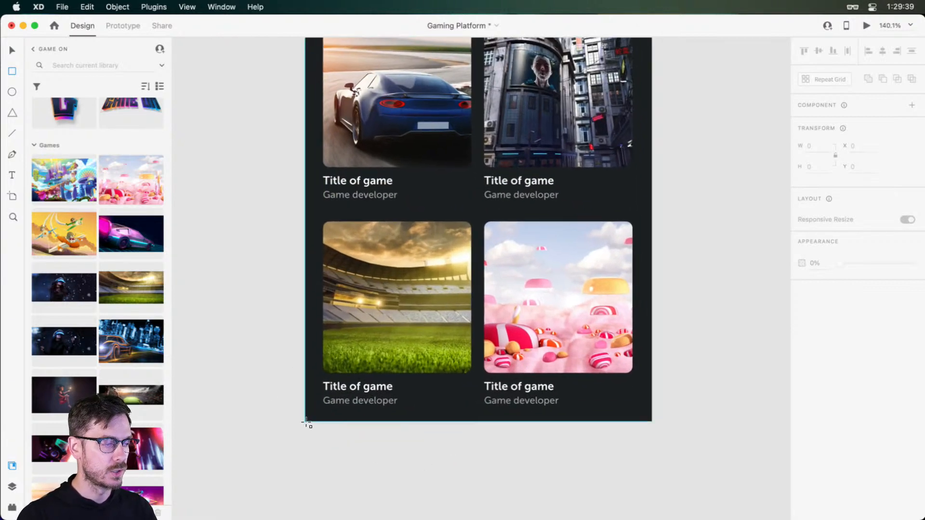
mouse_move(308, 422)
left_mouse_down()
mouse_move(555, 371)
mouse_move(641, 330)
mouse_move(652, 334)
left_mouse_up()
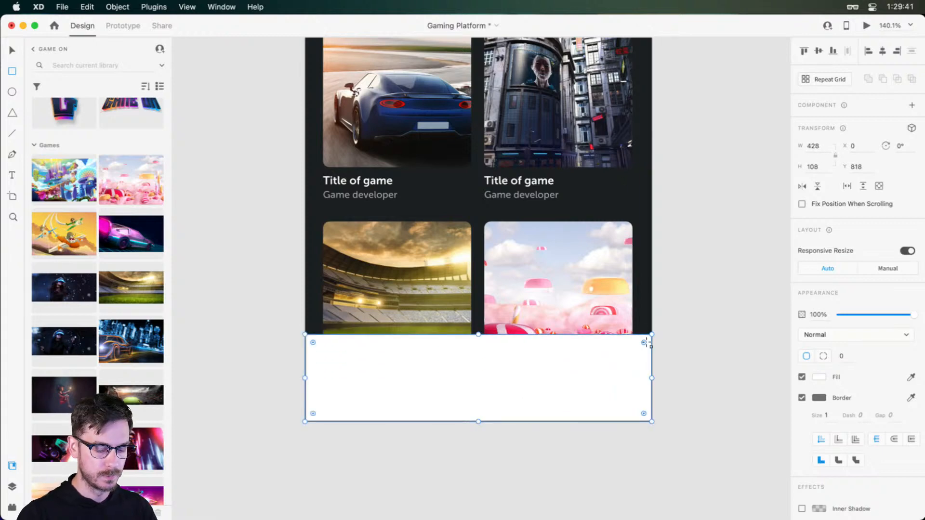
left_click(802, 398)
key("v")
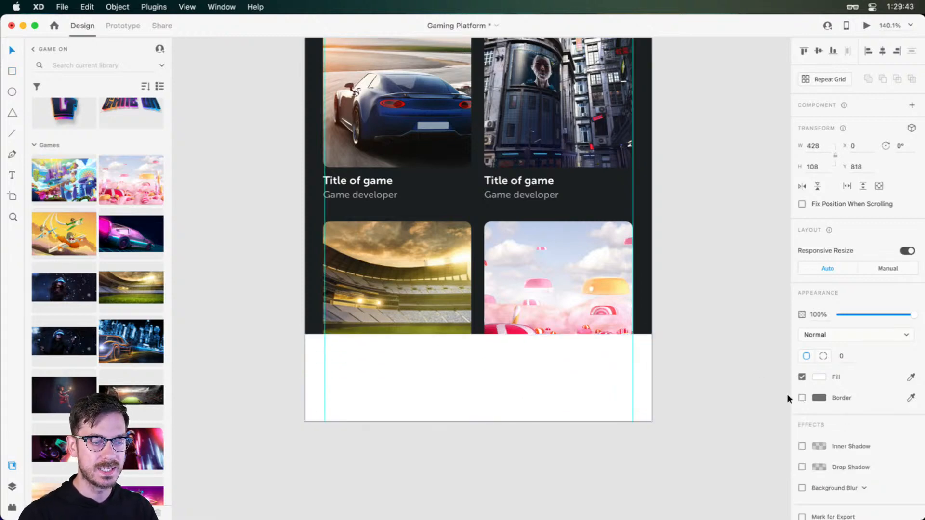
Draw a horizontal line about 87 px long near the bottom of the white bar, with border size 4 and round caps
scroll(529, 420, "up", 10)
scroll(433, 237, "up", 3)
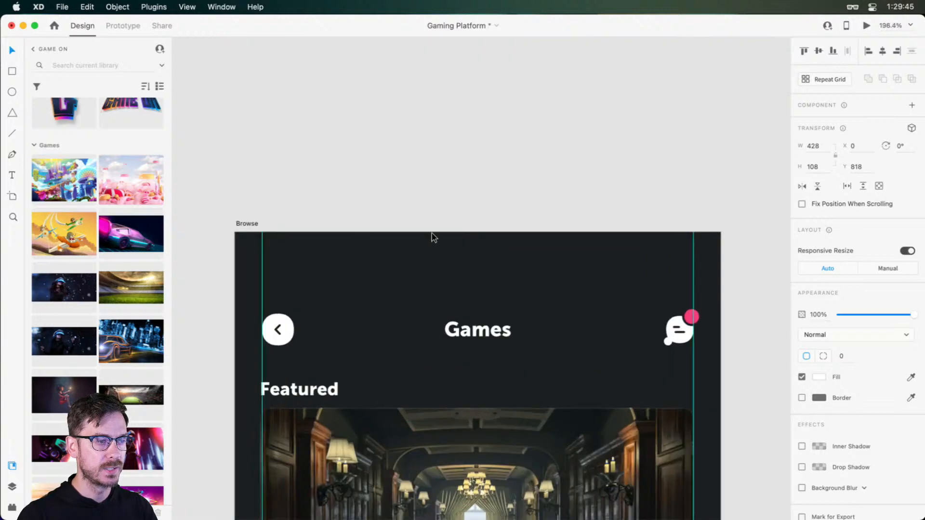
scroll(467, 260, "down", 15)
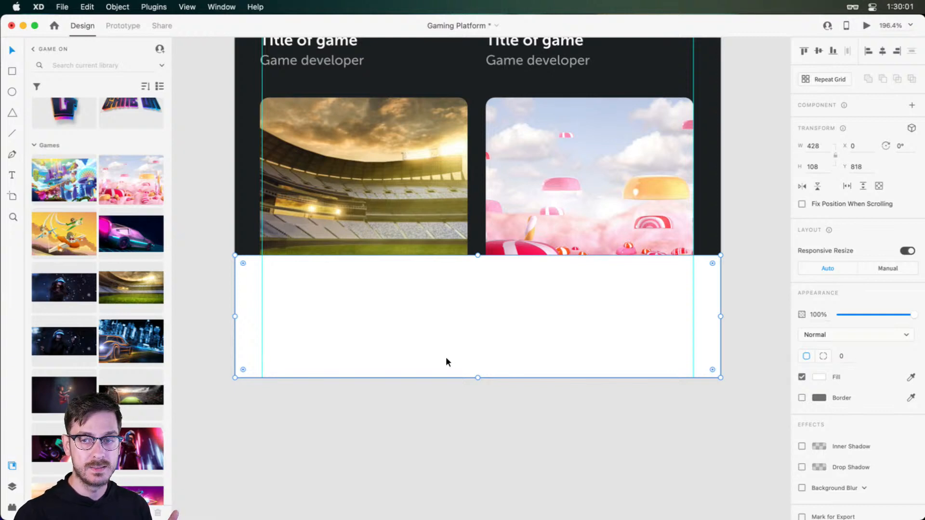
key("l")
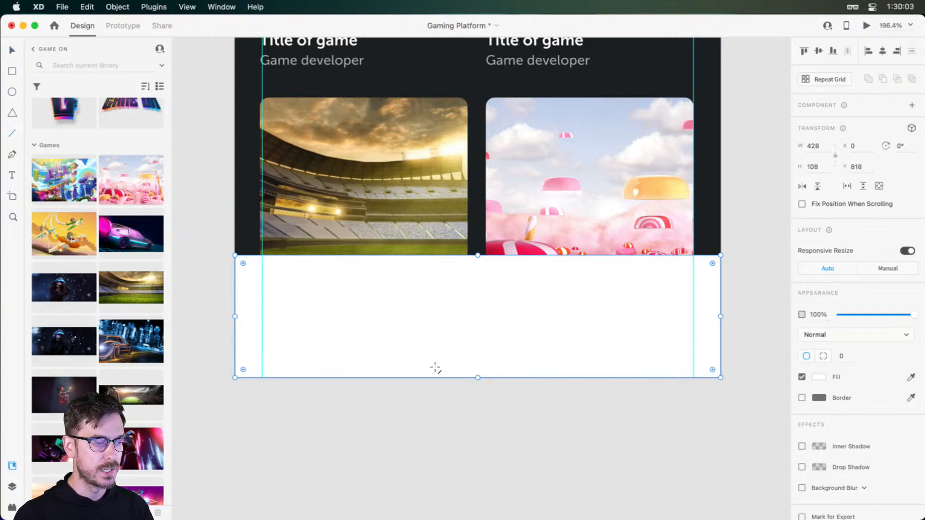
mouse_move(425, 364)
left_mouse_down()
mouse_move(534, 357)
mouse_move(520, 363)
left_mouse_up()
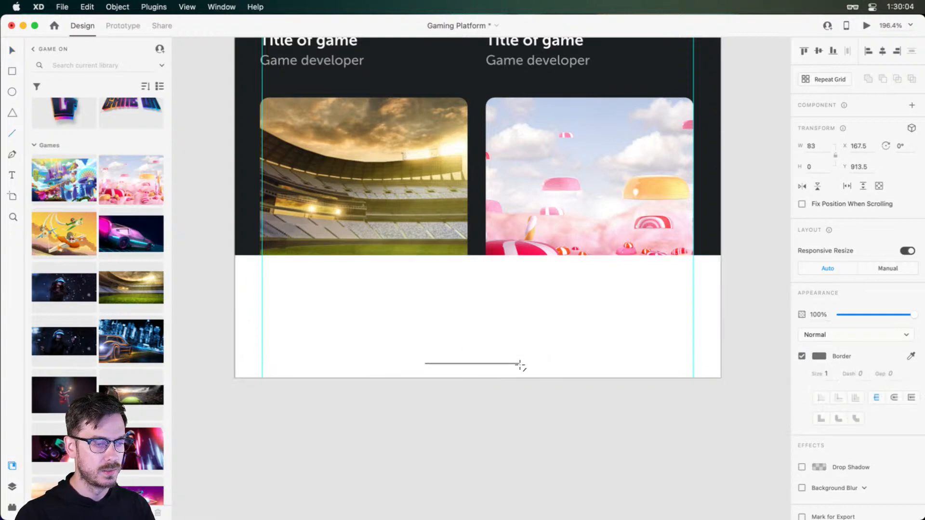
left_click(827, 374)
type("4")
left_click(894, 397)
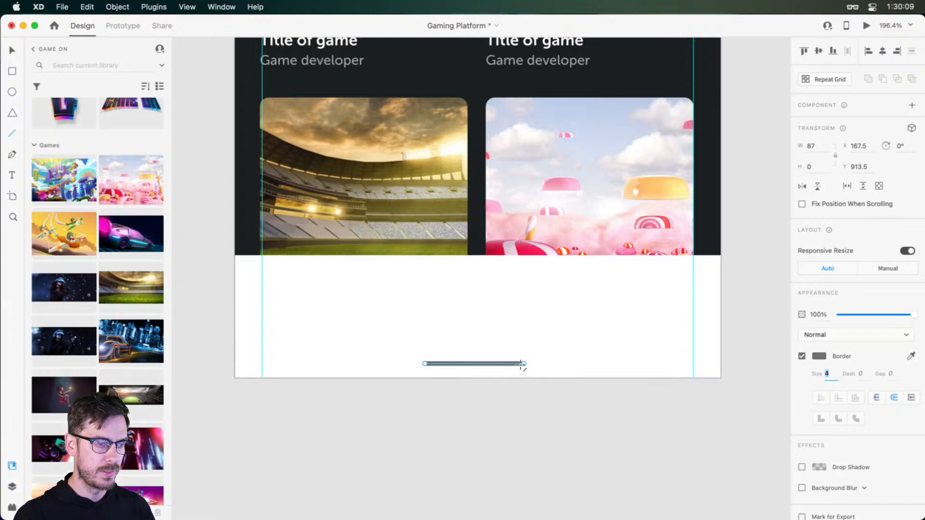
Shorten the line to 68 px and centre it on the artboard at X 180, Y 917.5
mouse_move(524, 364)
left_mouse_down()
mouse_move(472, 364)
mouse_move(488, 370)
left_mouse_up()
key("super+z")
key("v")
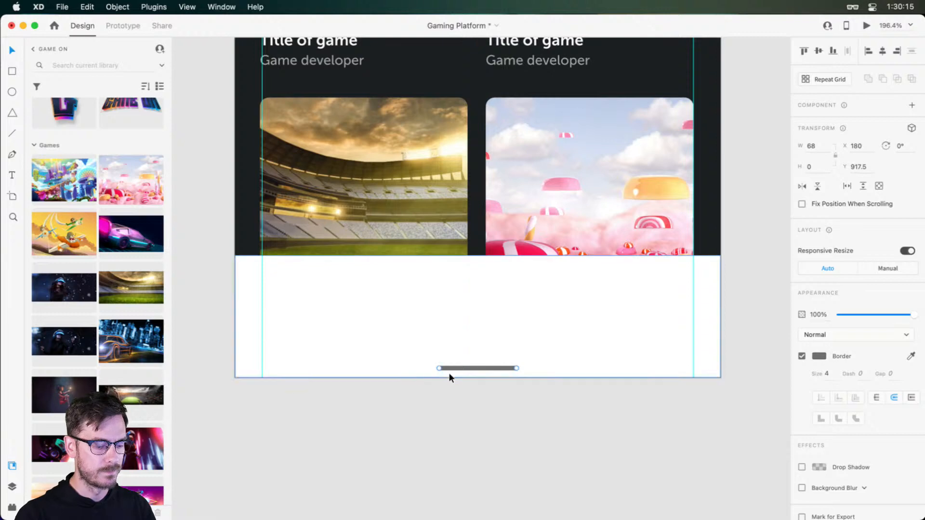
key("r")
left_click_drag(233, 378, 718, 359)
key("BackSpace")
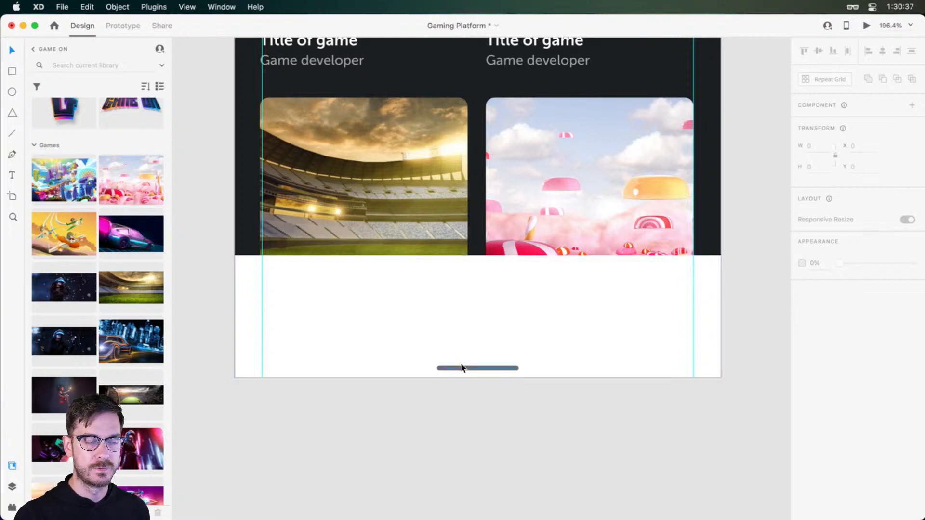
Reduce the white bar's height to 101 px and fill it with #333B40, starting from the sampled artboard background colour
left_click(427, 305)
left_click_drag(475, 256, 477, 266)
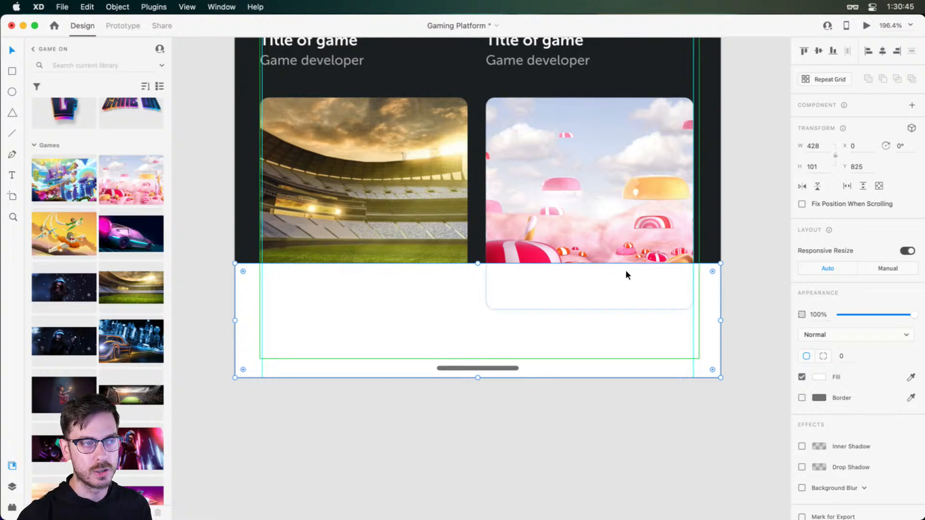
left_click(823, 379)
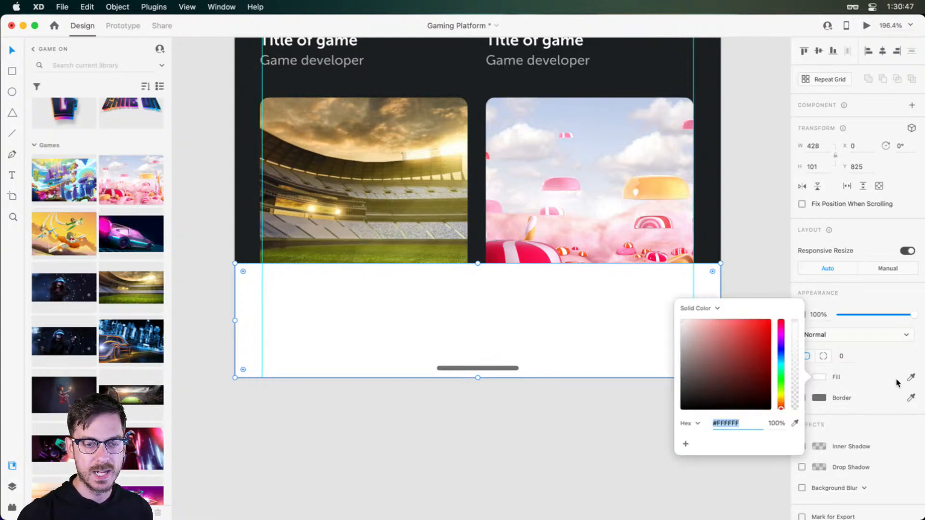
left_click(709, 218)
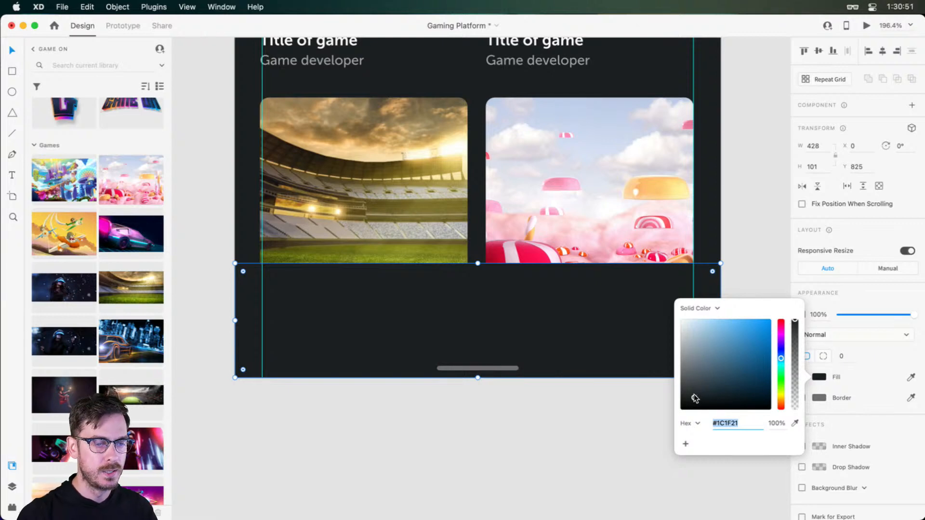
left_click_drag(693, 393, 697, 388)
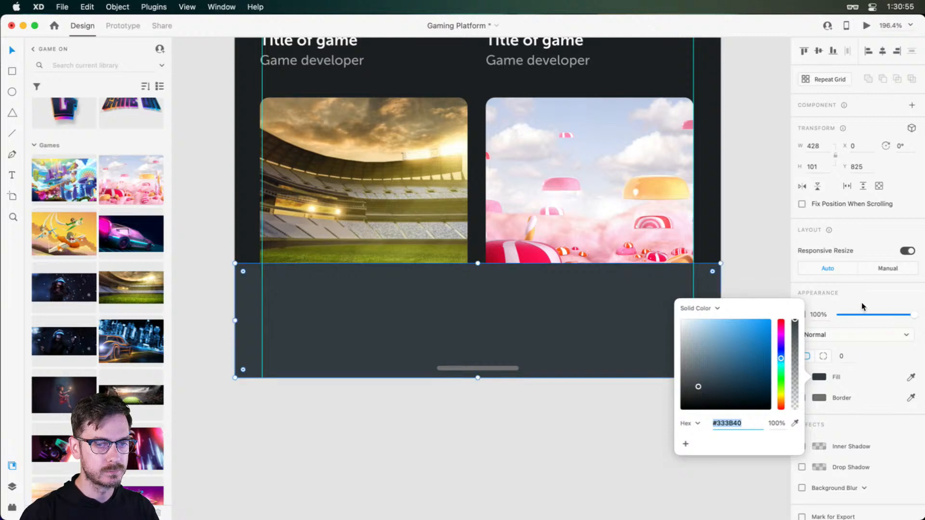
left_click(715, 322)
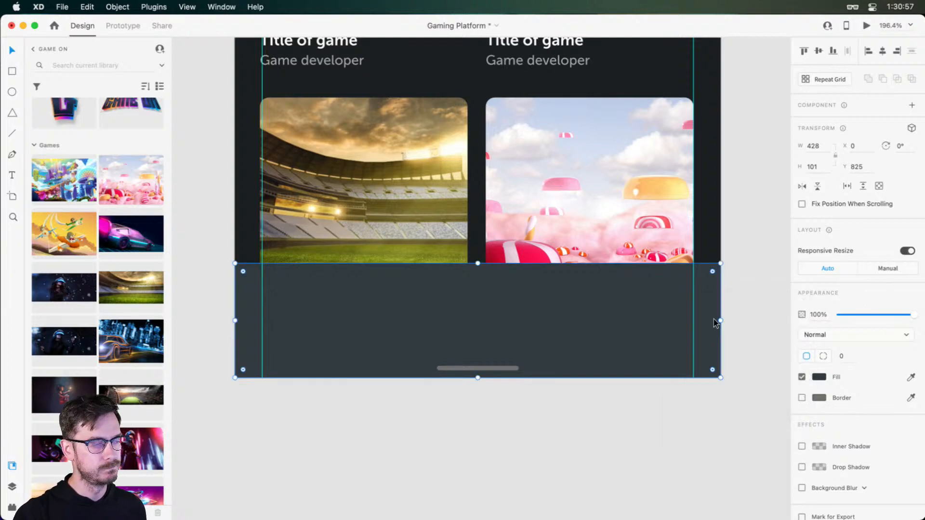
Turn on Background Blur for the bar, with blur amount 50 and brightness 0
scroll(809, 321, "down", 1)
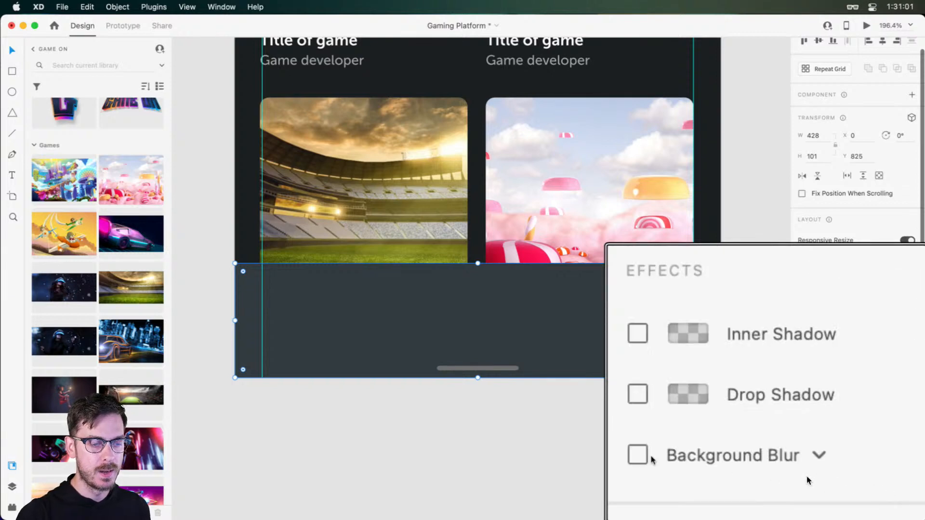
left_click(806, 476)
left_click(802, 476)
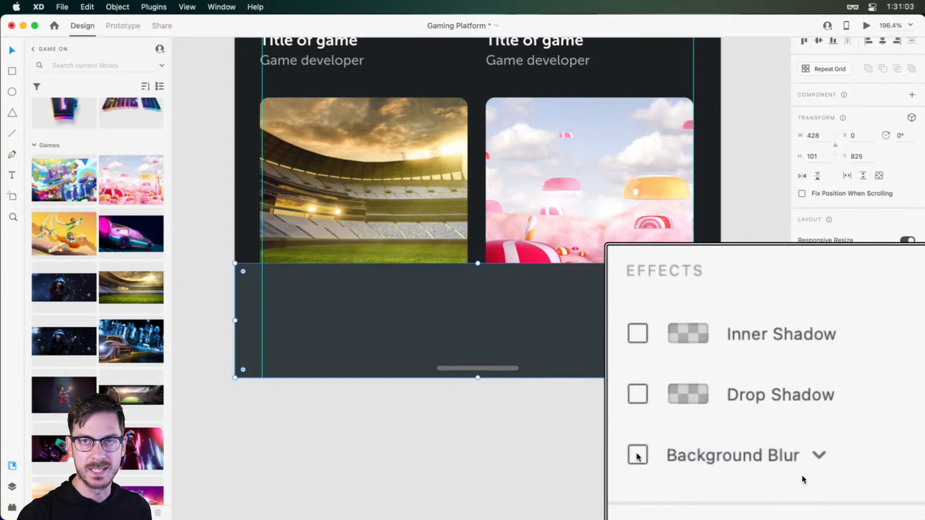
left_click(803, 477)
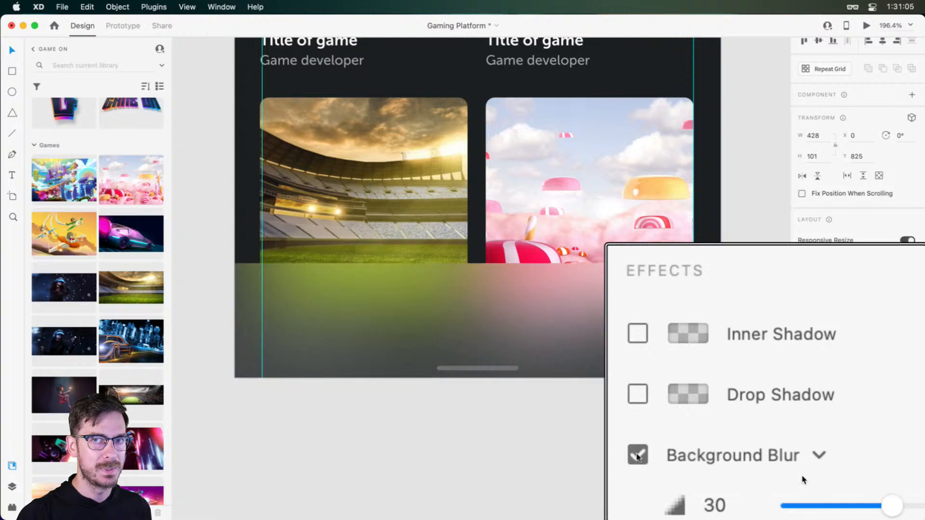
scroll(888, 475, "down", 4)
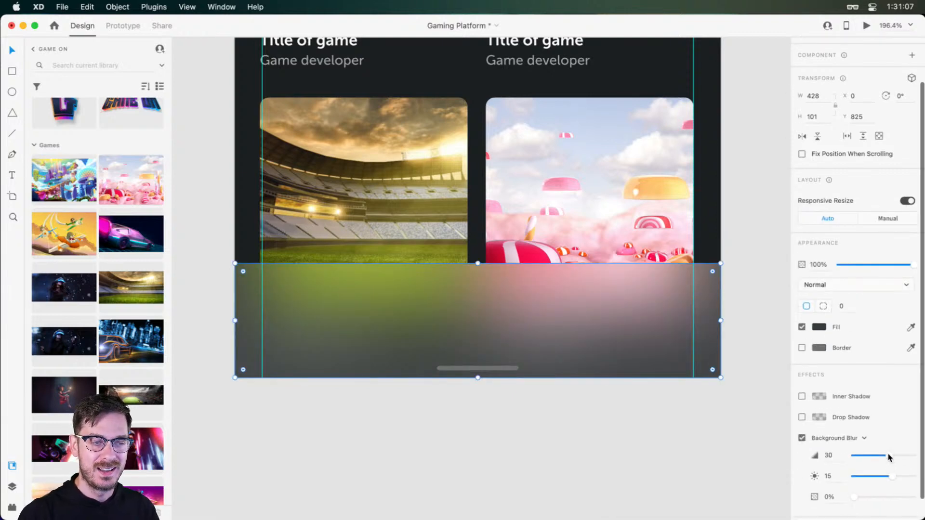
mouse_move(889, 458)
left_mouse_down()
mouse_move(916, 456)
mouse_move(863, 455)
mouse_move(904, 452)
mouse_move(884, 473)
left_mouse_up()
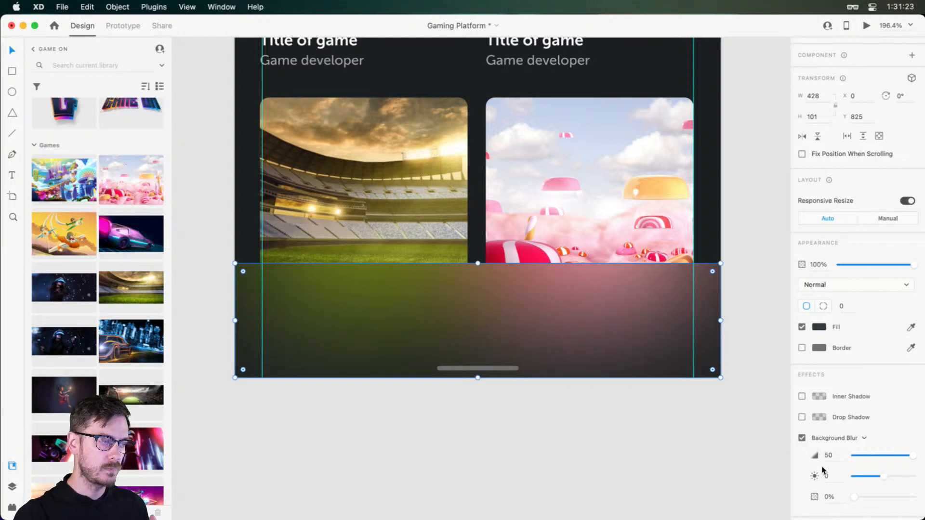
left_click(748, 389)
Recolour the short line on the bar to #FFFFFF at 13% opacity and reduce its border size
left_click(505, 368)
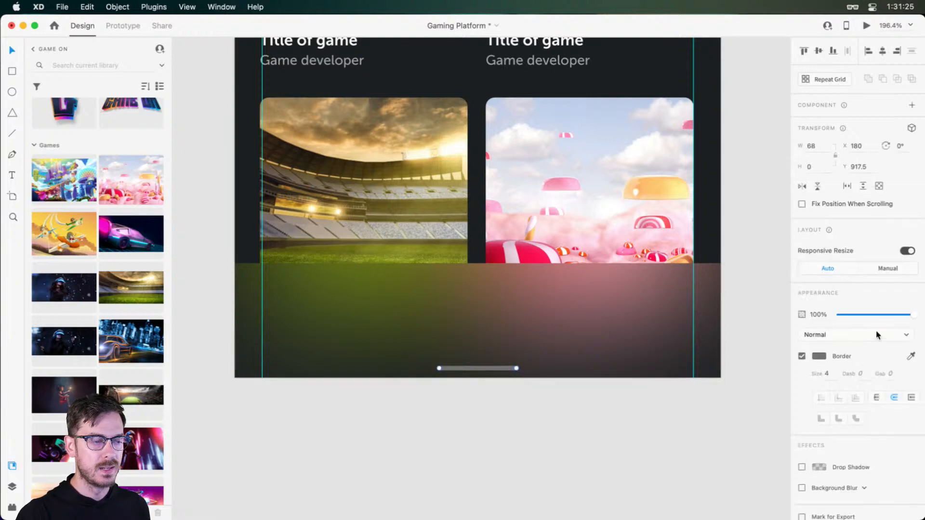
left_click(818, 357)
left_click_drag(697, 349, 680, 291)
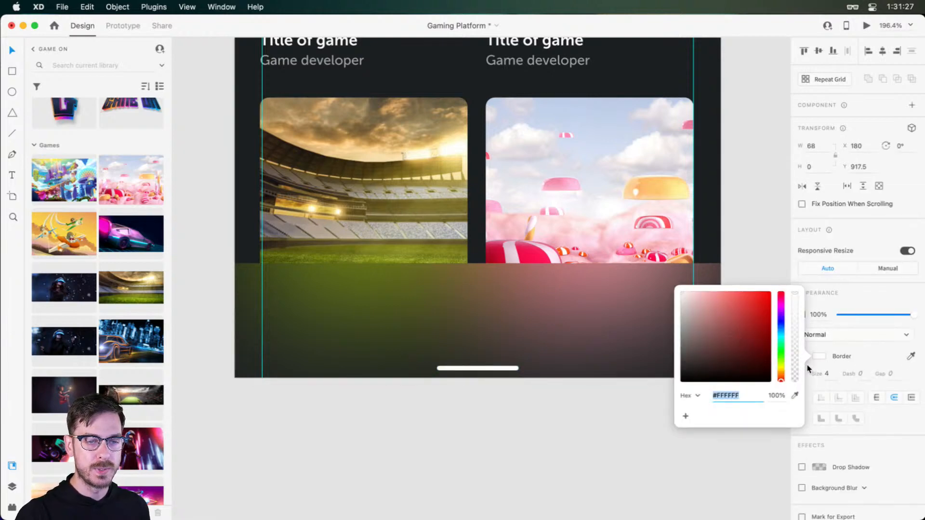
left_click(793, 374)
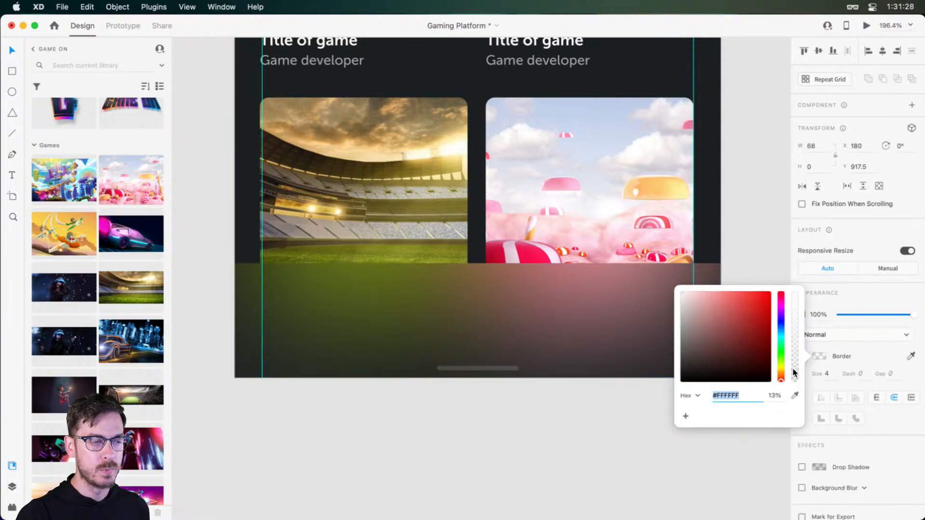
left_click(828, 373)
key("Down")
Raise the bar's Background Blur opacity to 75%
left_click(623, 304)
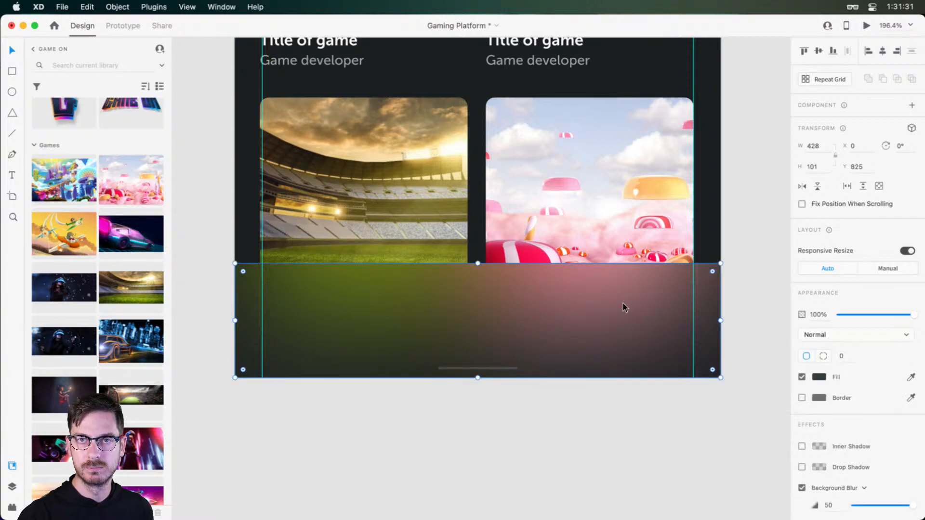
scroll(876, 475, "down", 3)
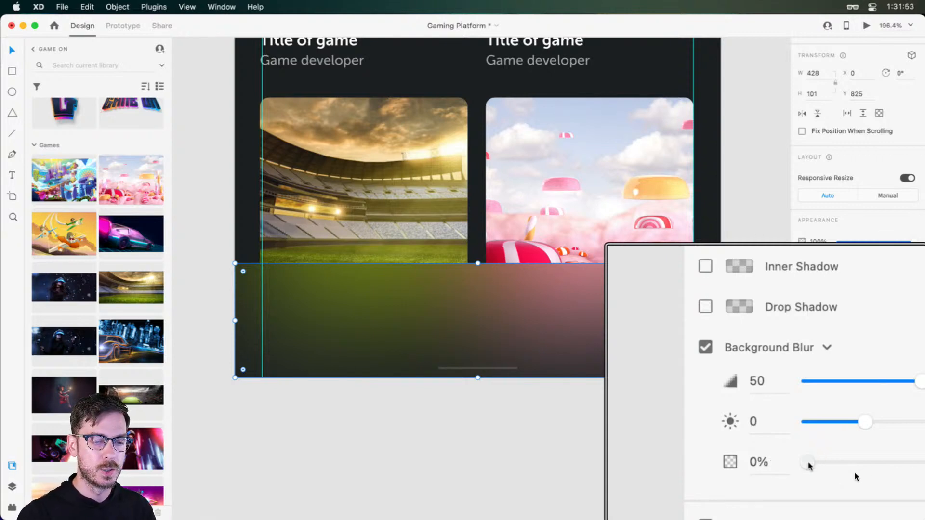
left_click_drag(809, 467, 895, 455)
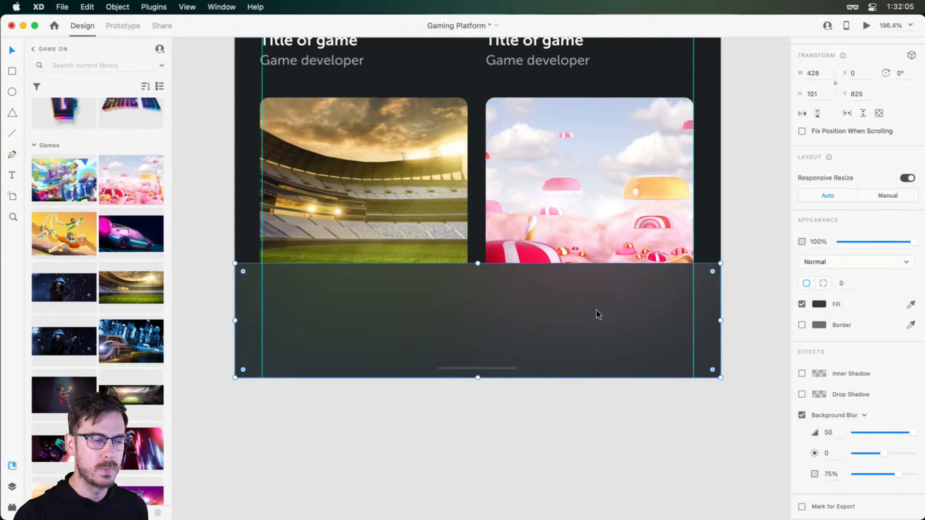
left_click(742, 265)
Move the New this week grid vertically beneath the bar to test the blur, and undo the move
left_click(631, 216)
left_click_drag(604, 164, 610, 386)
key("super+z")
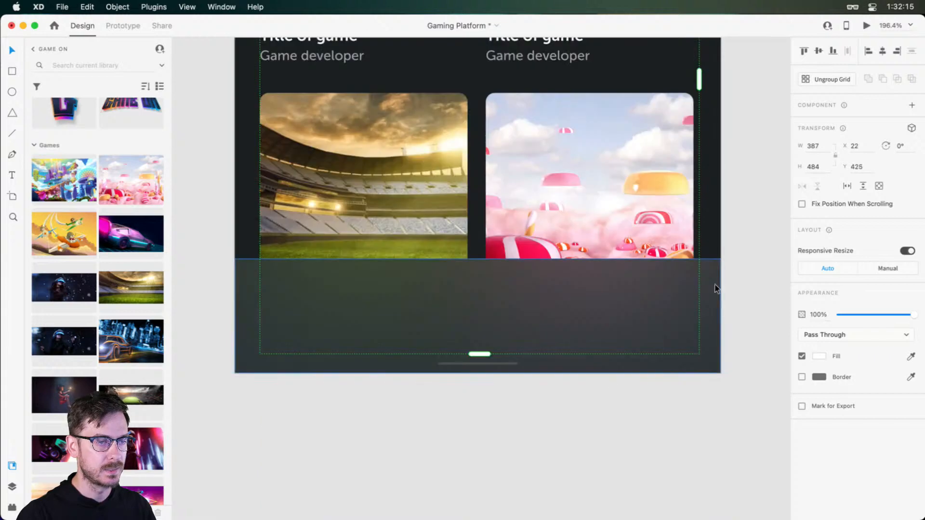
Switch to Nucleo, search the Coco Bold set for "home", and paste its Home icon onto the navigation bar in XD
left_click(745, 280)
left_click_drag(502, 299, 514, 287)
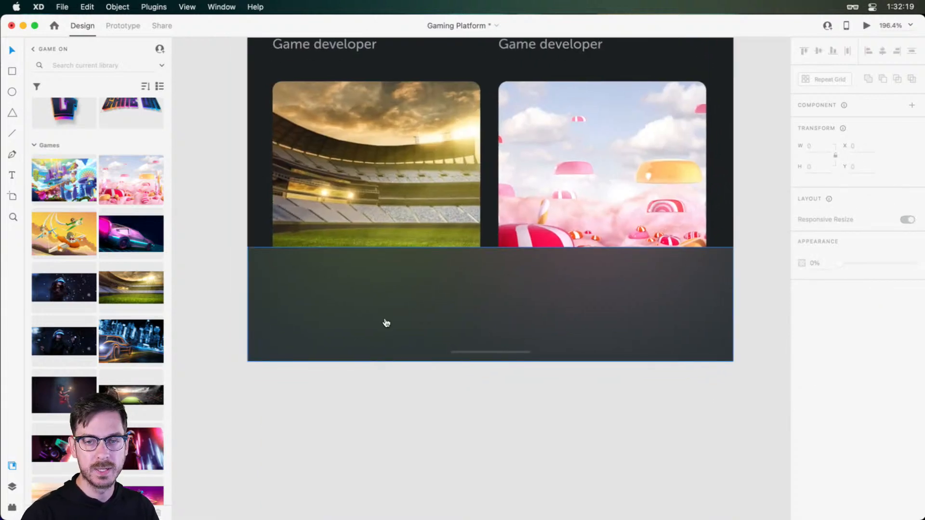
key("super+Tab")
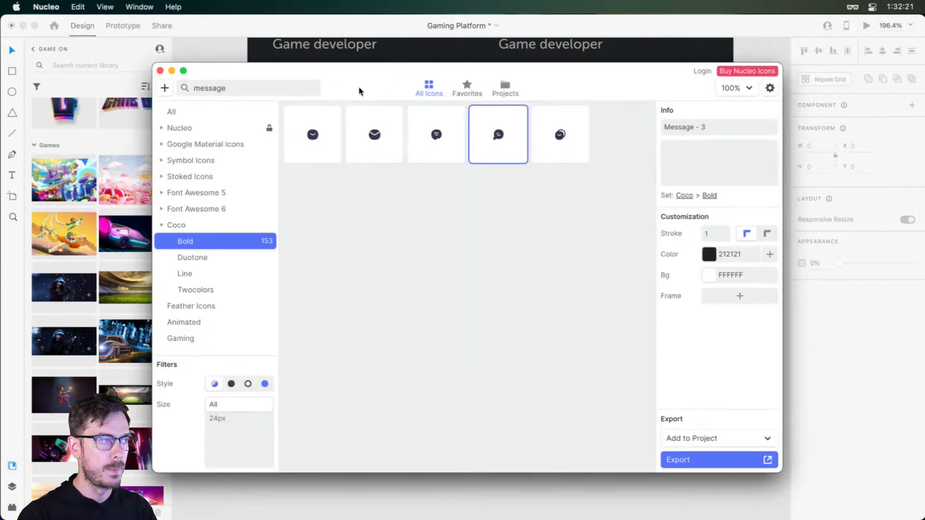
left_click_drag(239, 89, 183, 95)
type("home")
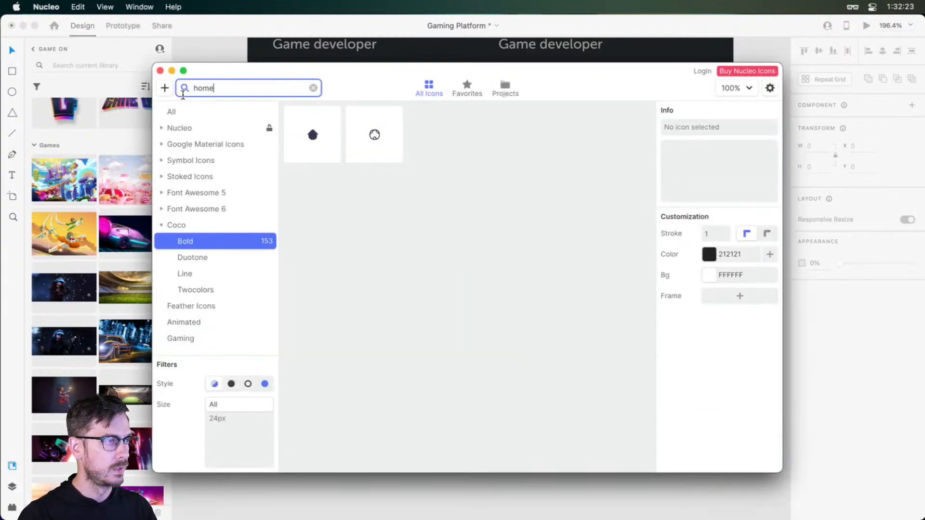
double_click(199, 95)
left_click(316, 130)
key("super+c")
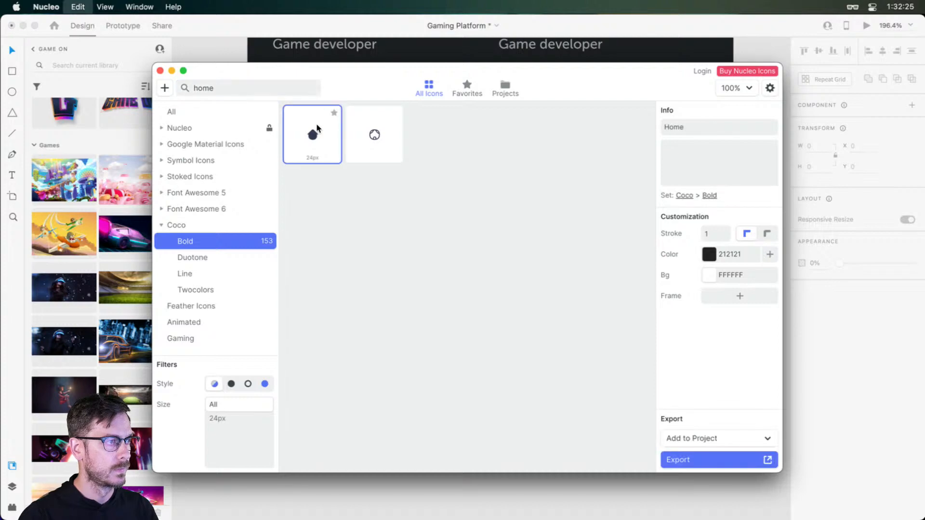
key("super+Tab")
key("super+v")
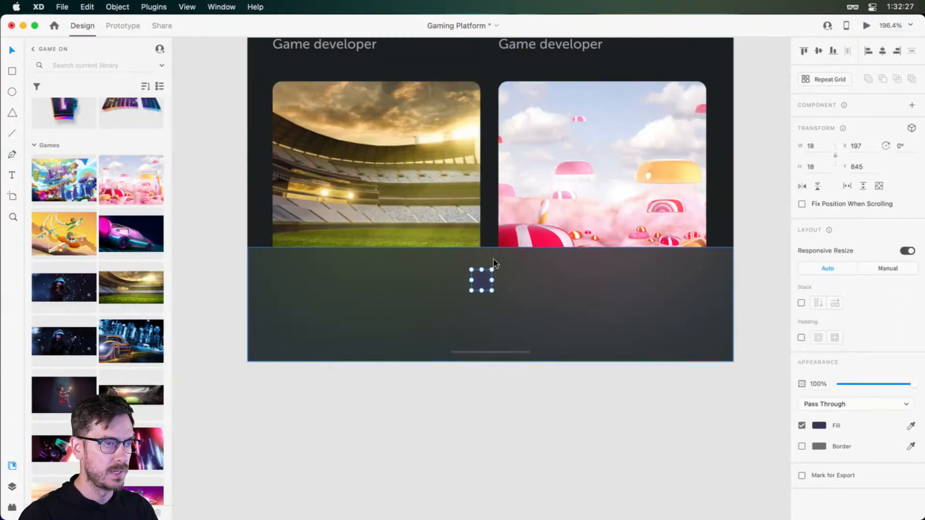
Copy the four-dot Menu icon from Nucleo's Coco Bold set and paste it beside the home icon on the navigation bar
key("super+Tab")
double_click(203, 88)
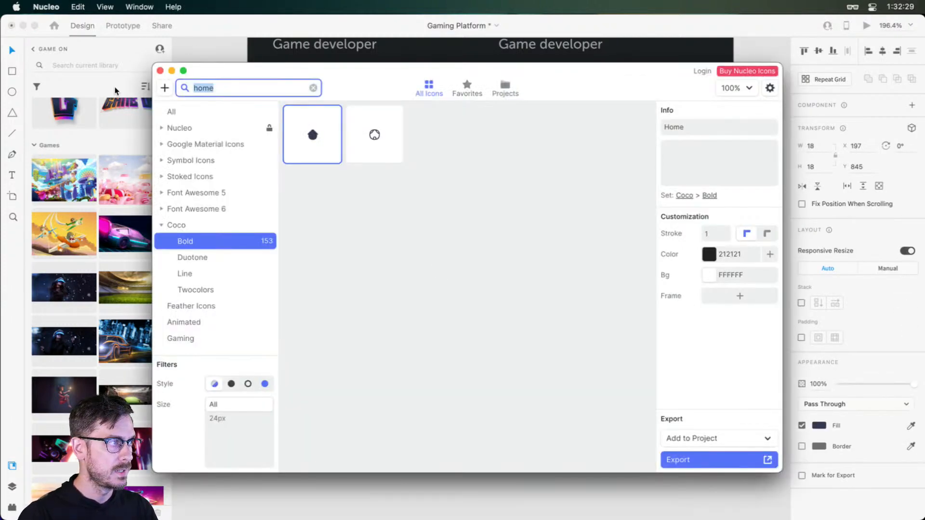
type("grid")
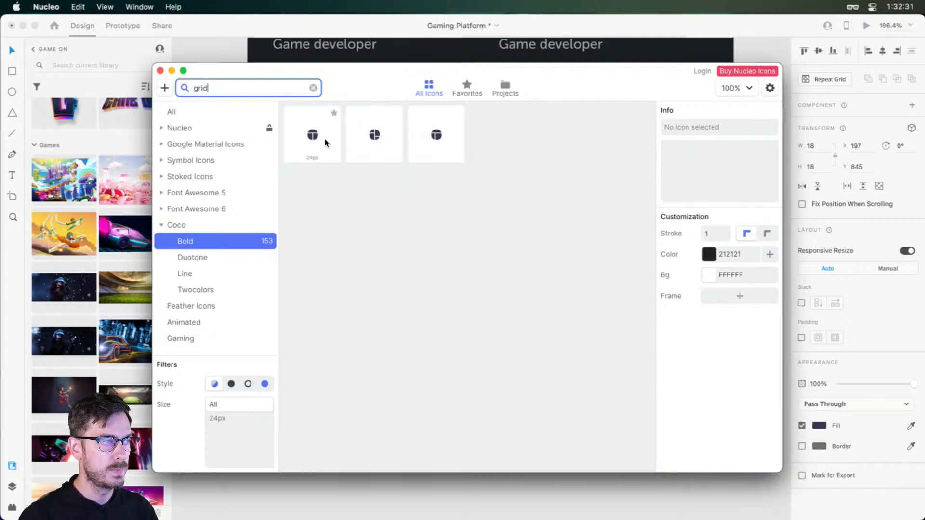
double_click(248, 90)
key("BackSpace")
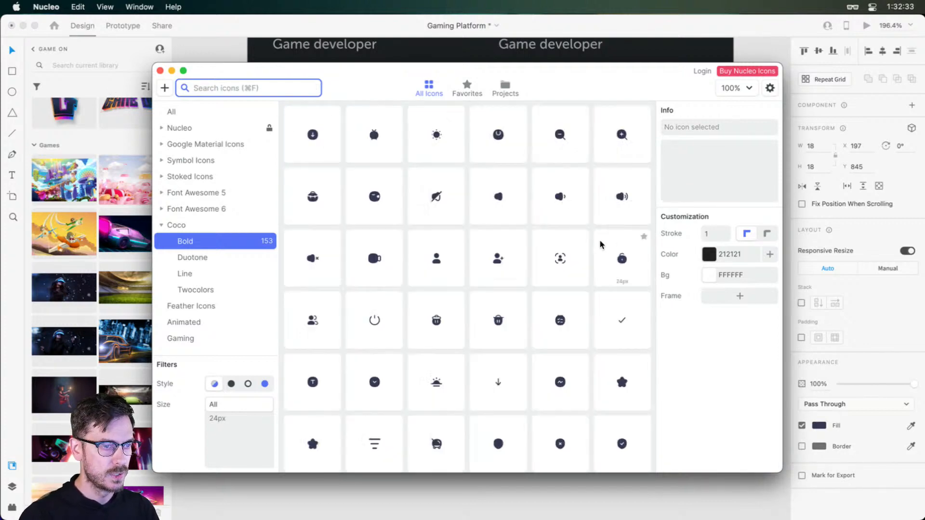
scroll(560, 287, "down", 5)
scroll(532, 308, "down", 2)
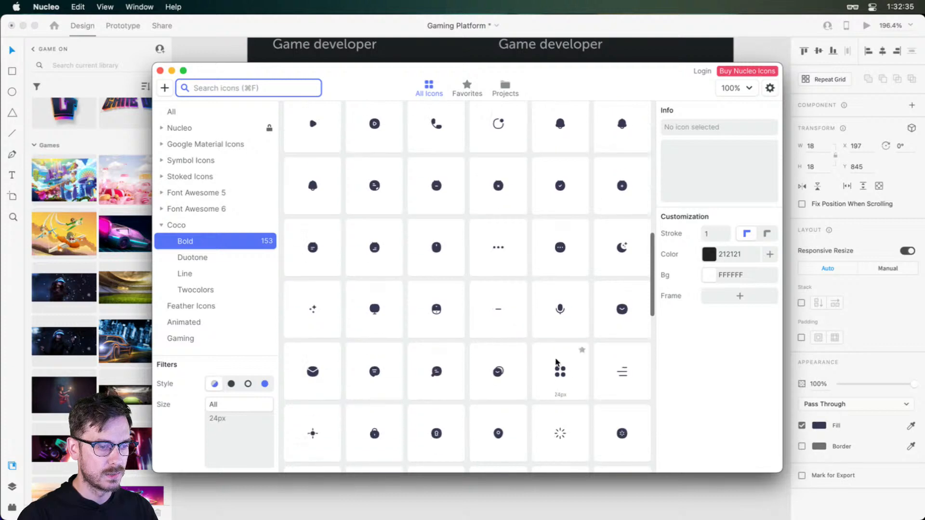
left_click(559, 371)
key("super+c")
key("super+Tab")
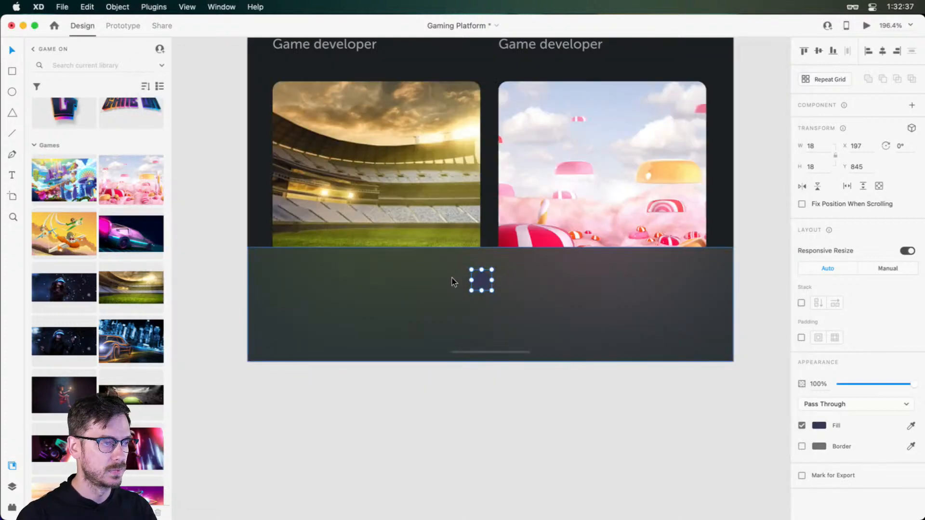
key("super+v")
left_click_drag(499, 208, 522, 288)
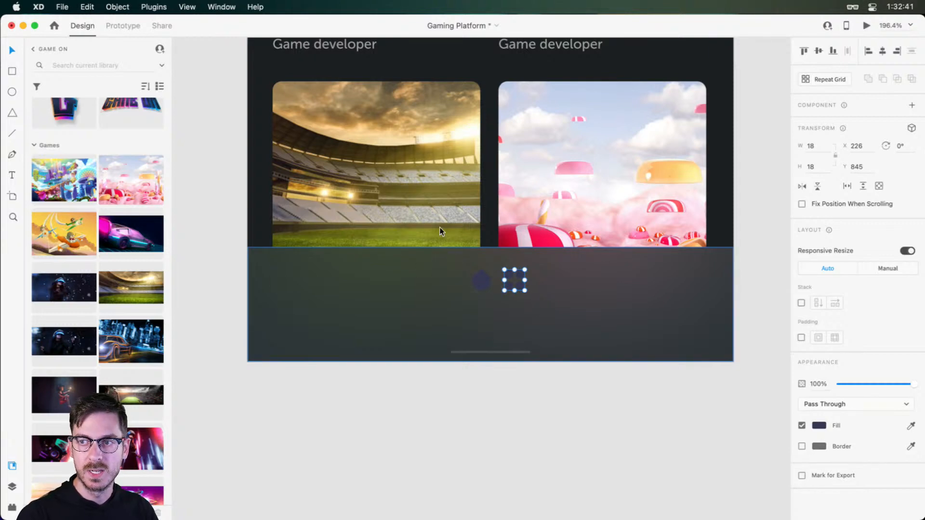
Return to Nucleo, search the Coco Bold icons for "video", and clear the search
key("super+Tab")
left_click(251, 91)
type("video")
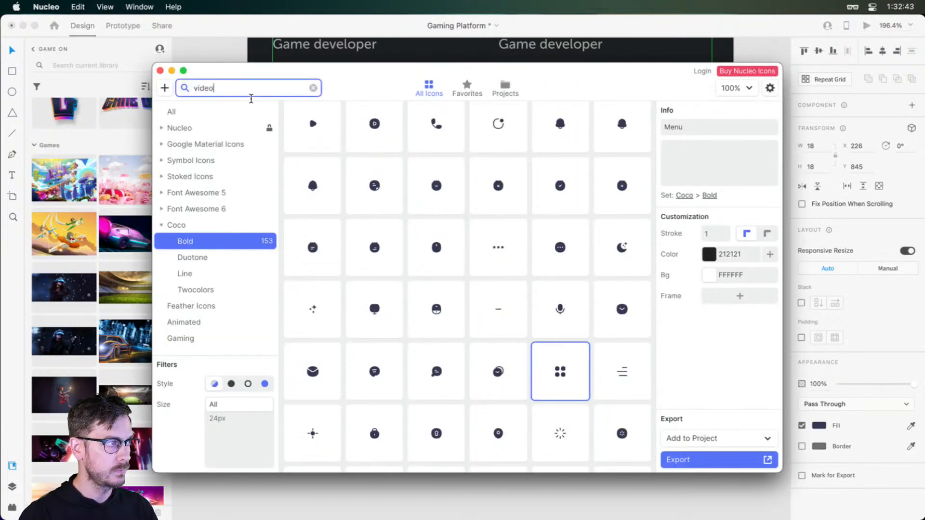
key("super+a")
key("BackSpace")
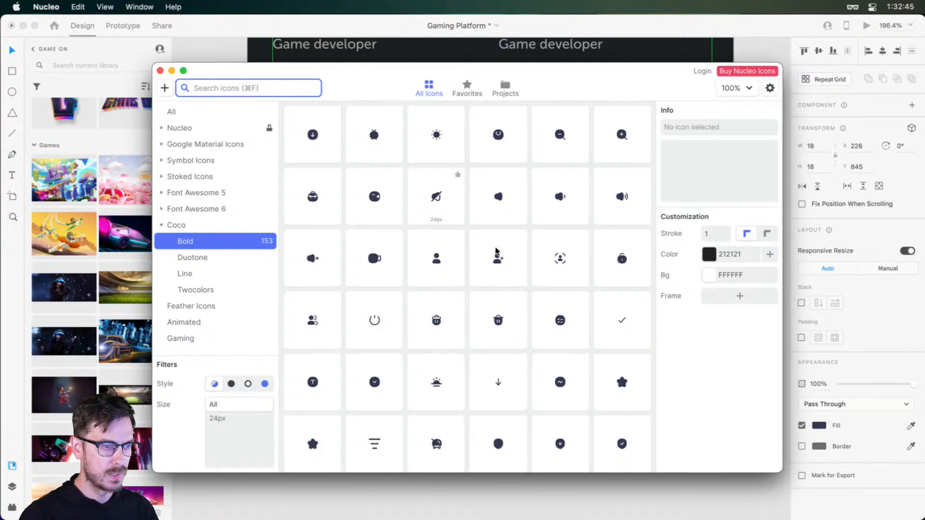
Find the Presentation icon in the Coco Bold set and place it on the navigation bar beside the four-dot icon
scroll(584, 306, "down", 10)
scroll(584, 306, "down", 10)
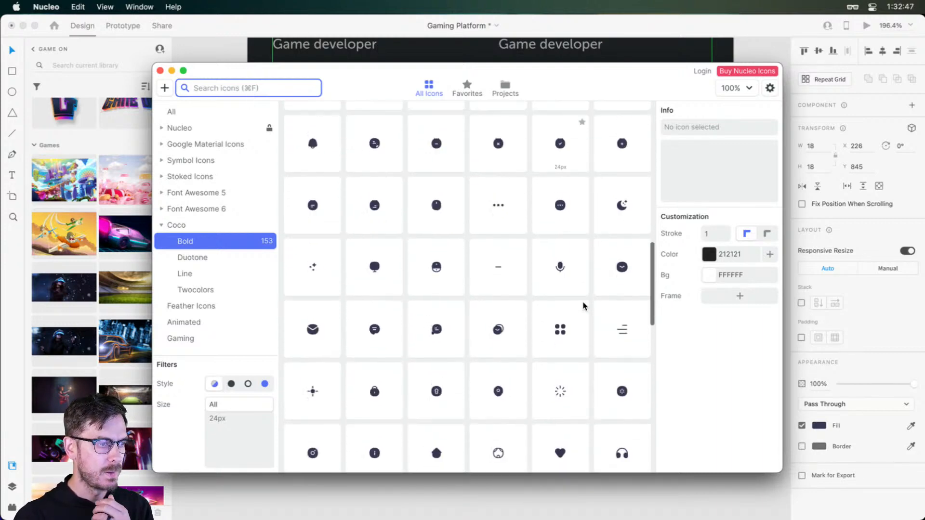
scroll(583, 305, "down", 10)
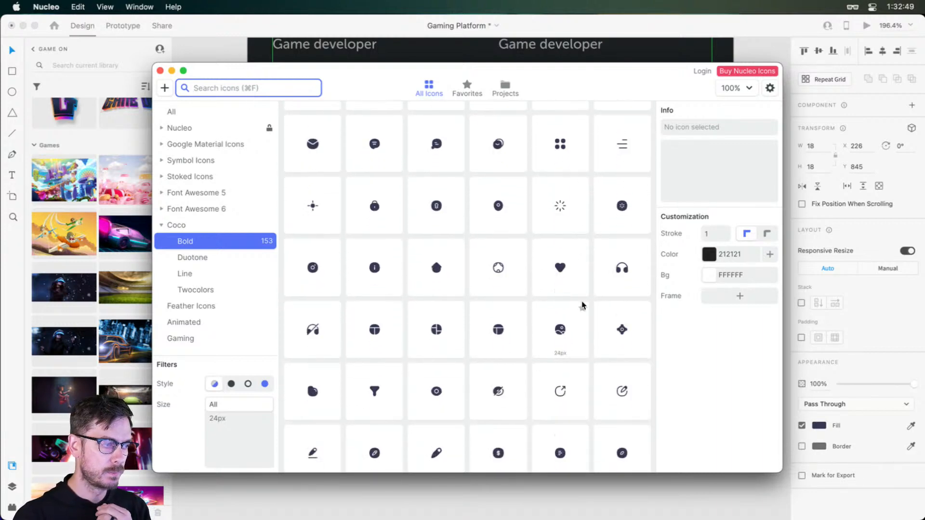
scroll(583, 305, "down", 5)
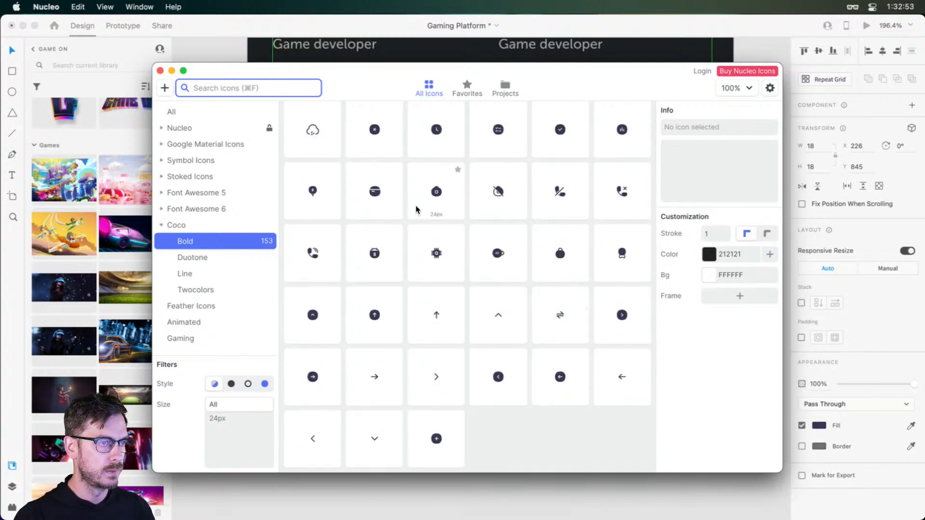
scroll(423, 218, "up", 4)
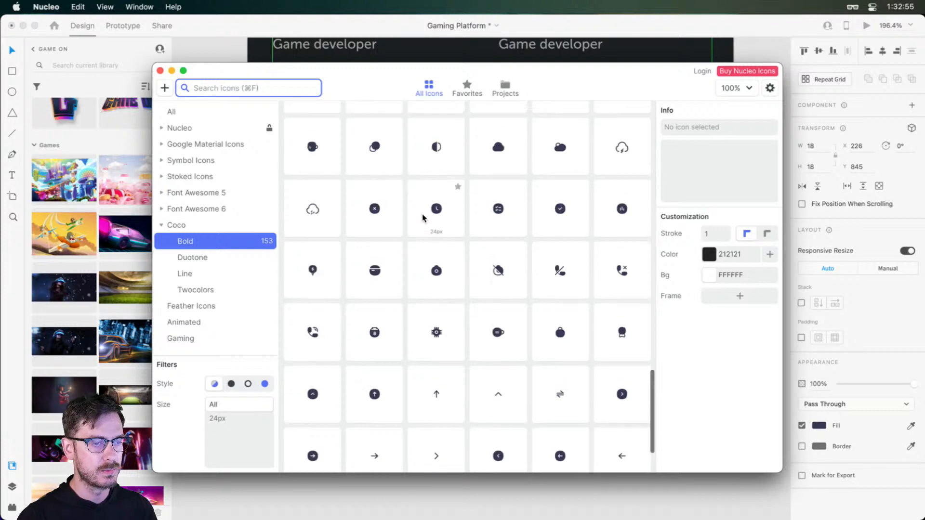
scroll(423, 218, "up", 8)
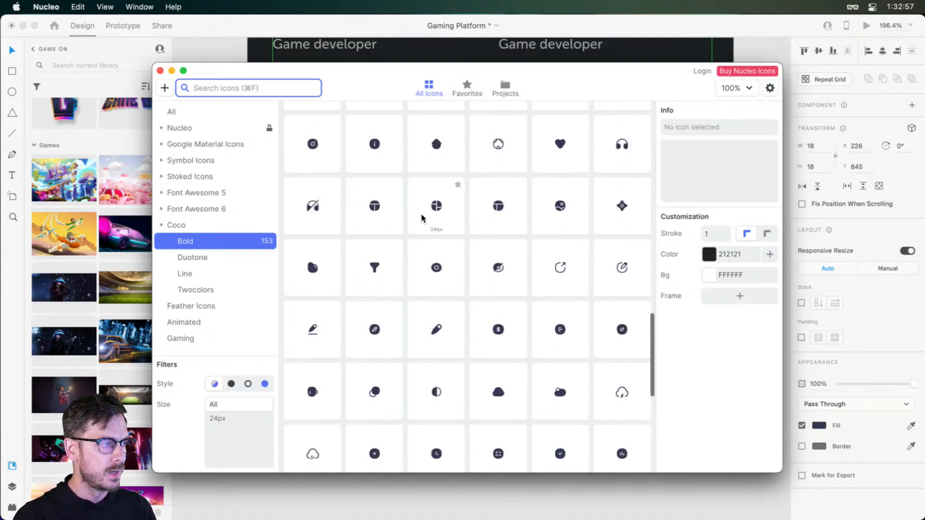
scroll(521, 233, "up", 8)
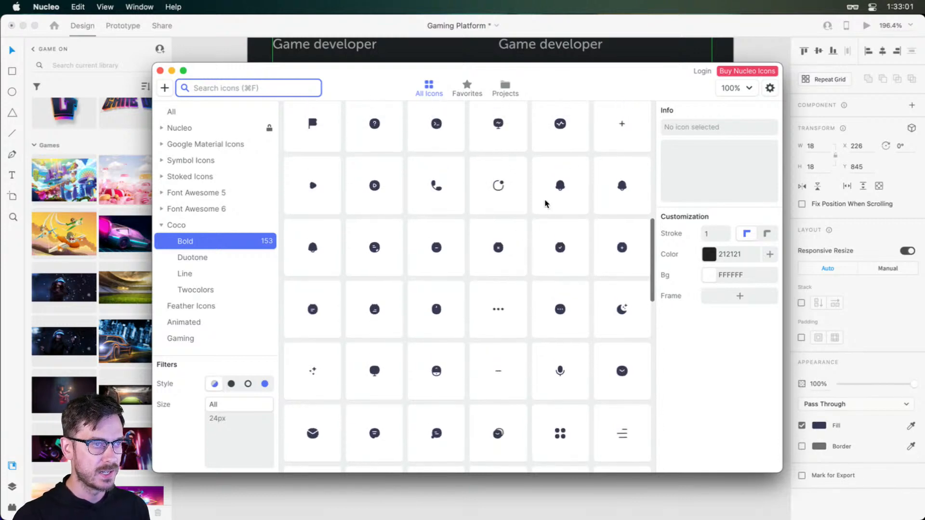
scroll(530, 203, "up", 2)
left_click(498, 166)
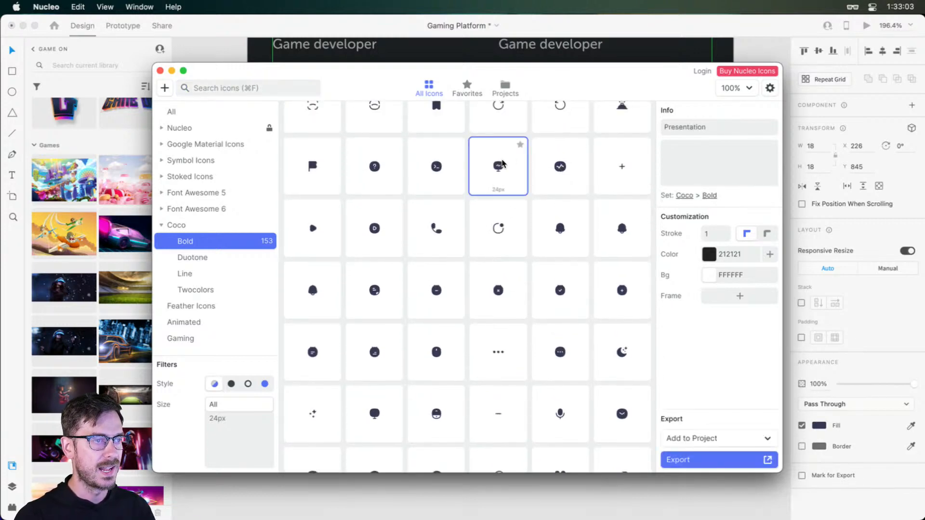
left_click_drag(503, 164, 544, 278)
Search Nucleo for "user" and place the two-person icon on the navigation bar, spaced apart from the Presentation icon
key("super+Tab")
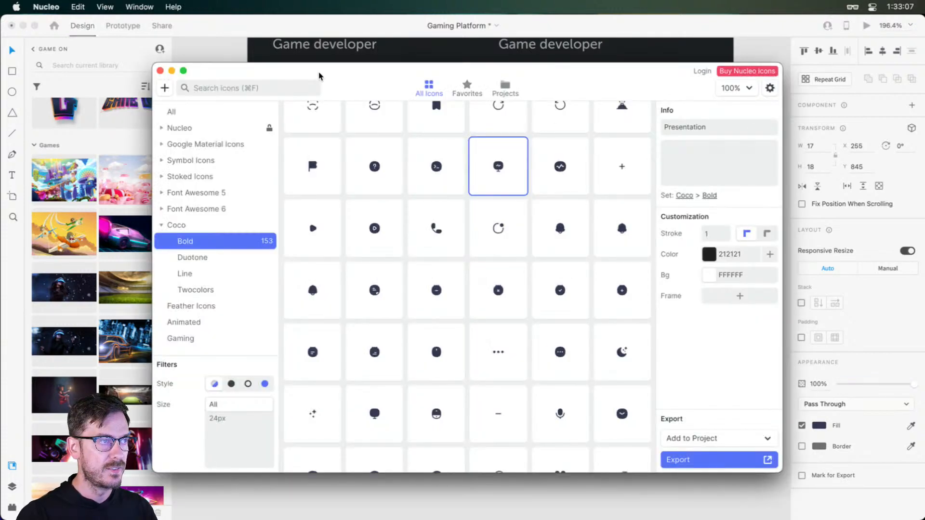
key("super+f")
type("user")
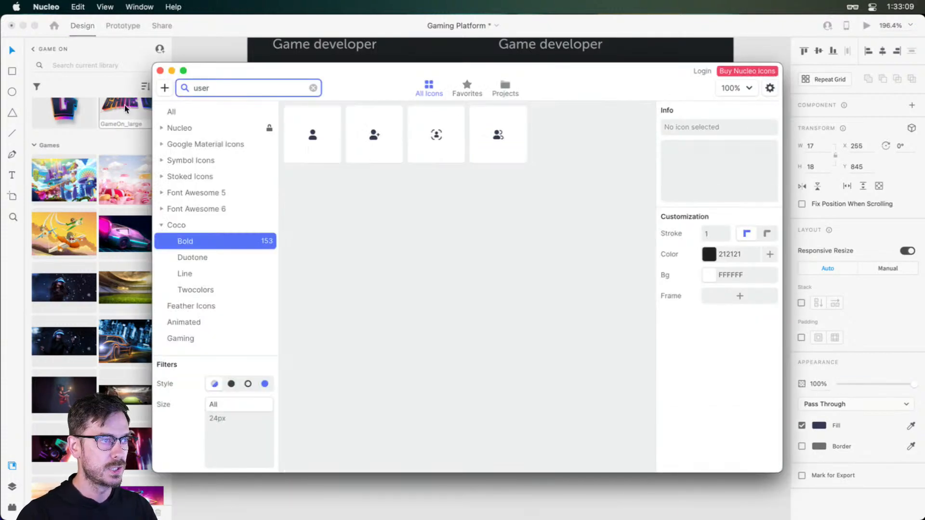
left_click(488, 138)
left_click_drag(487, 139, 610, 281)
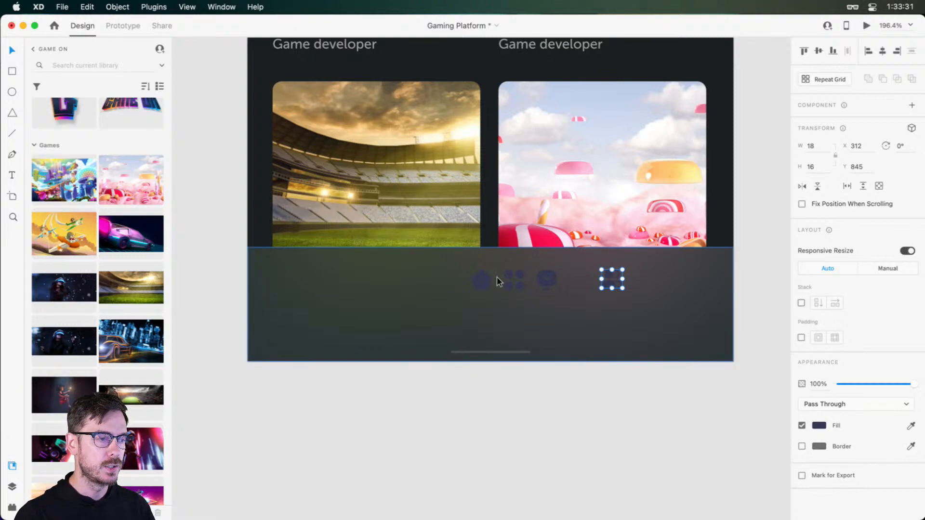
Move the home icon to X 89 and set the fill of all four navigation icons to #FFFFFF
left_click_drag(482, 281, 358, 279)
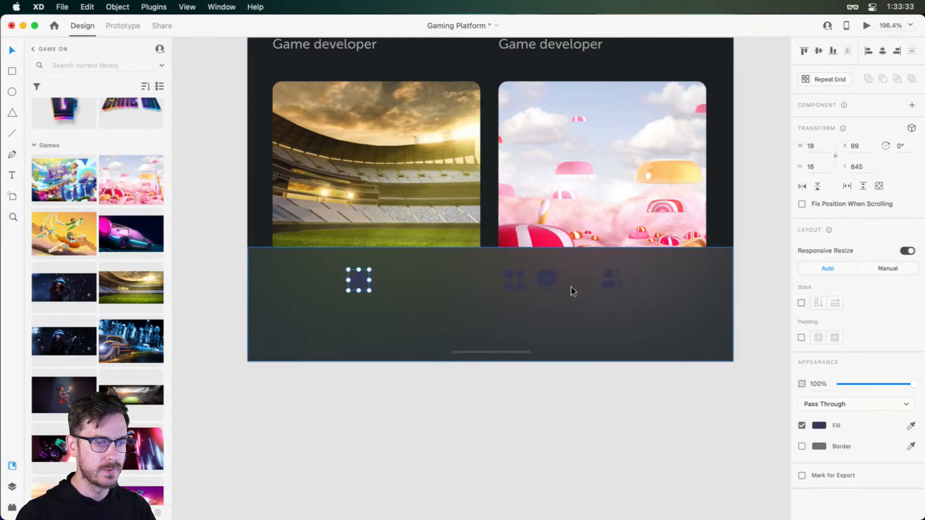
left_click(615, 283, "shift")
left_click(553, 276, "shift")
left_click(519, 277, "shift")
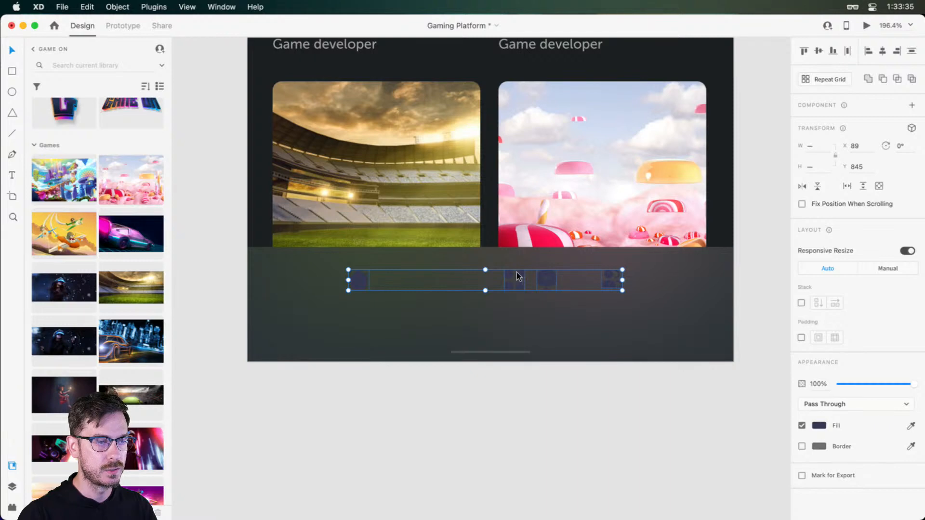
left_click(819, 427)
left_click_drag(718, 394, 635, 311)
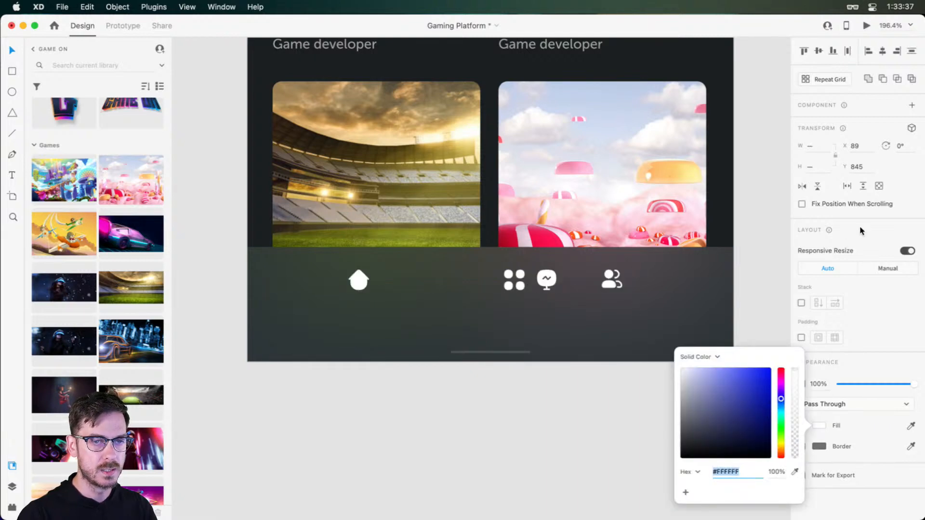
left_click(744, 239)
key("super+Return")
key("super+w")
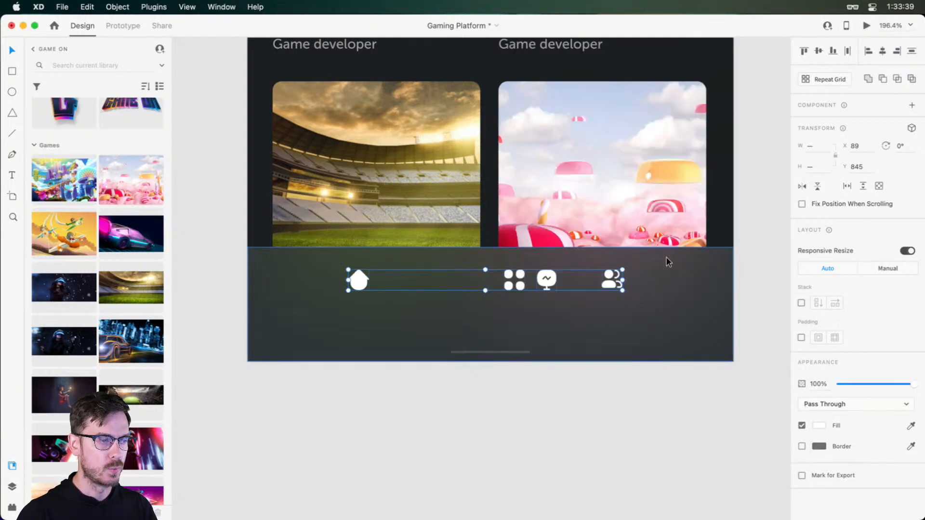
Try to set the height of all four navigation icons to 24 with Responsive Resize on
left_click(811, 168)
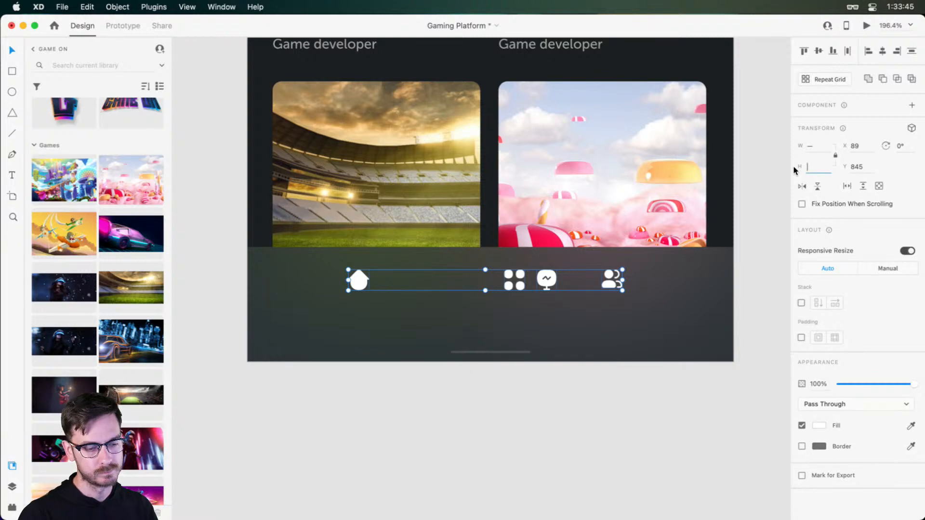
type("24")
key("Return")
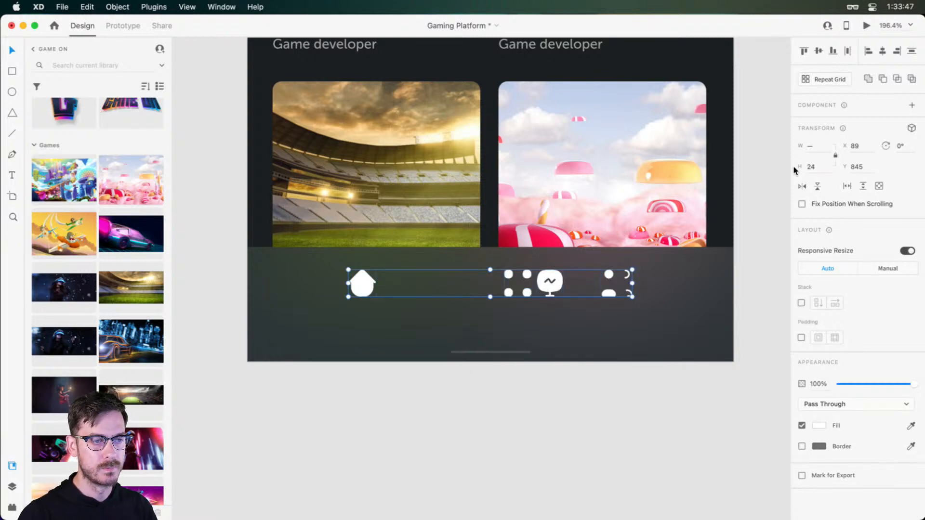
scroll(627, 278, "up", 5)
scroll(600, 295, "down", 10)
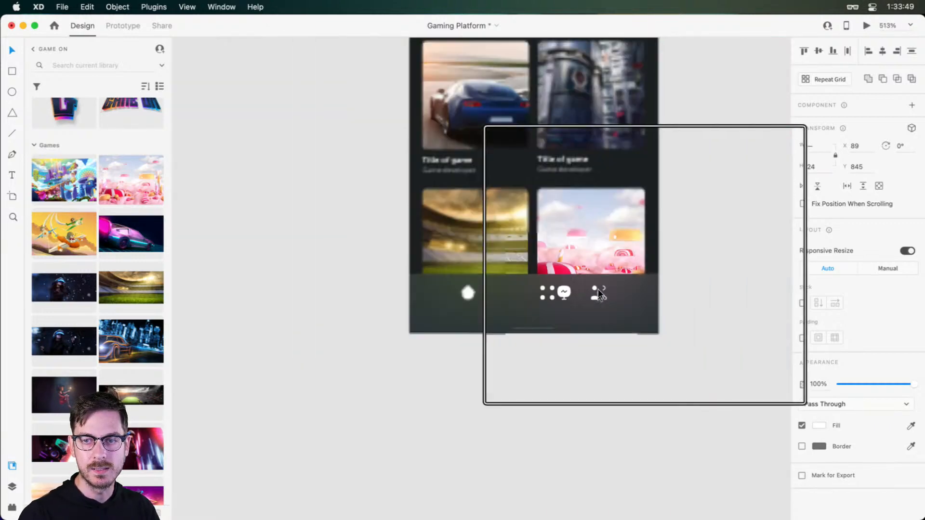
scroll(582, 302, "up", 5)
scroll(581, 302, "up", 4)
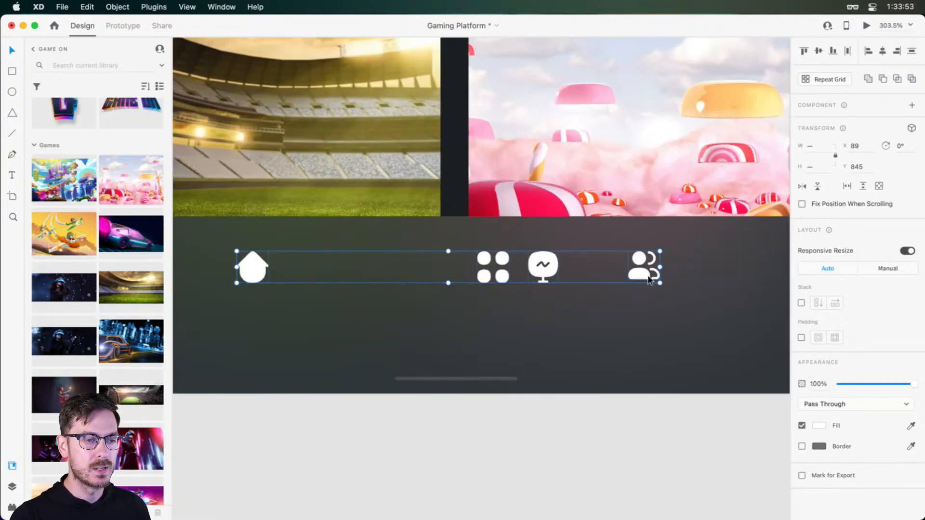
Turn off Responsive Resize for the four icons, set their height to 24, and check the screen in the preview
left_click(908, 250)
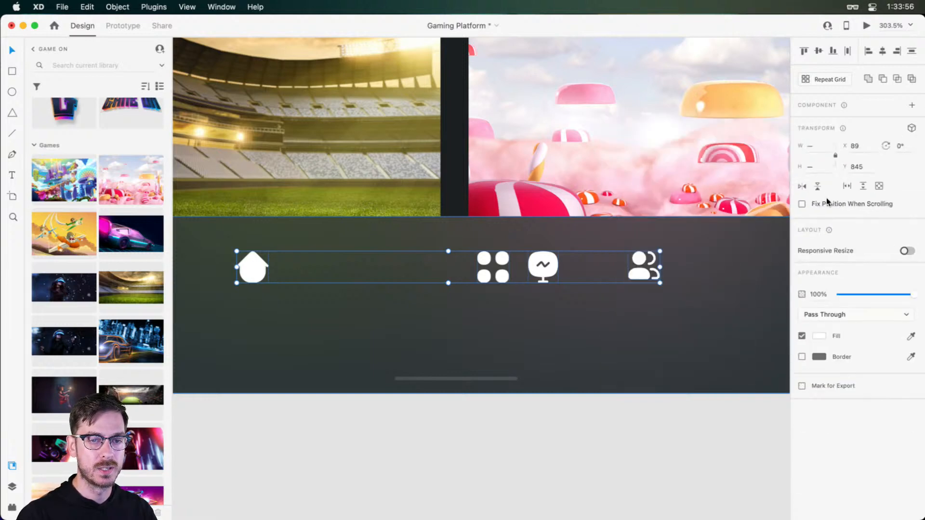
left_click(825, 169)
type("24")
key("Return")
key("super+Return")
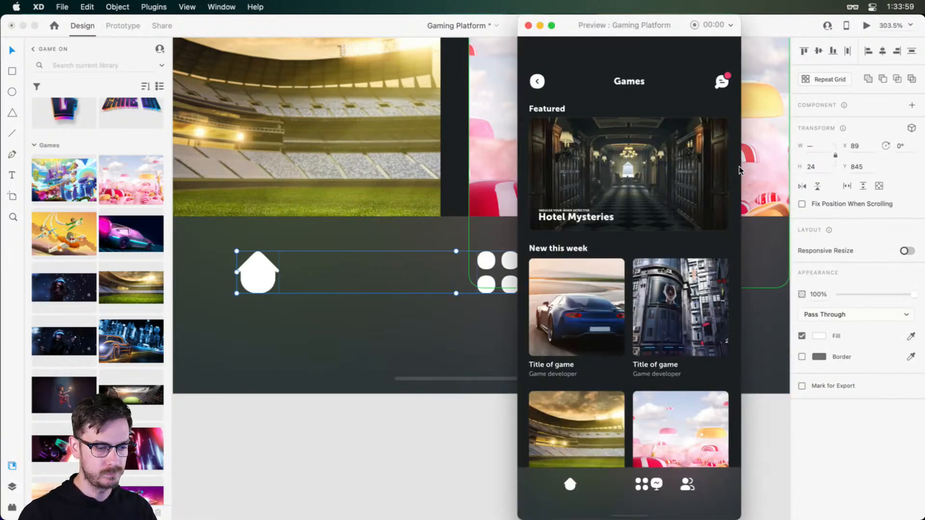
key("super+w")
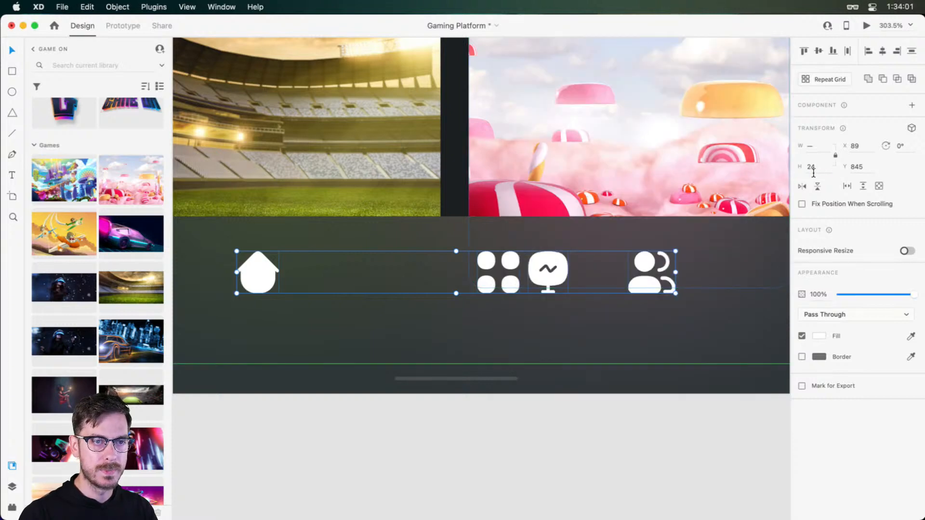
Set the height of all four navigation icons to 26 and check the result in the preview
left_click_drag(815, 168, 794, 167)
key("Up")
key("Up")
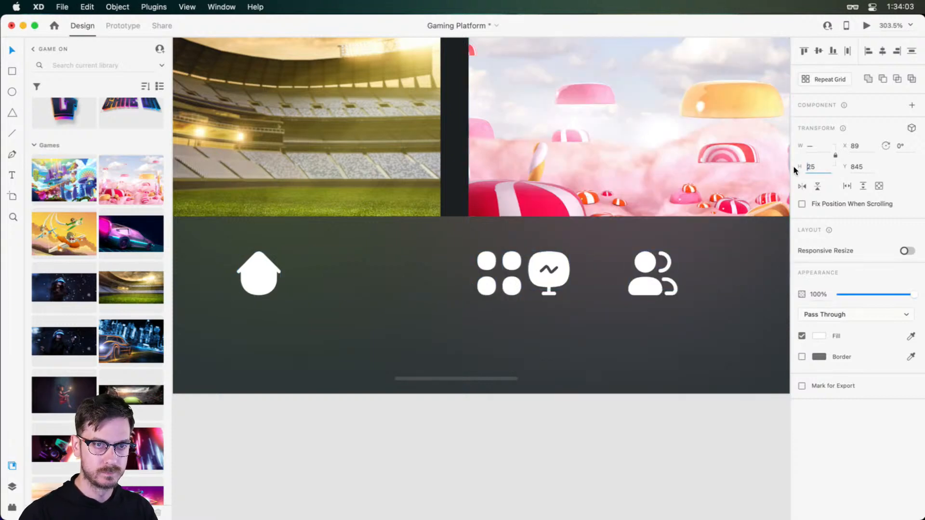
key("super+Return")
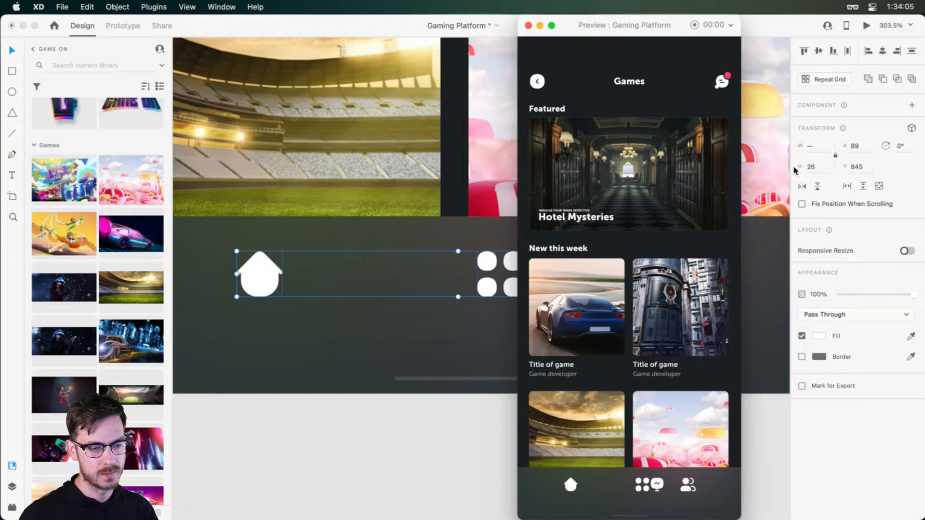
key("super+w")
Move the home and two-person icons out to the artboard's side margins, and place the grid and Presentation icons between them
scroll(392, 300, "down", 3)
left_click(392, 318)
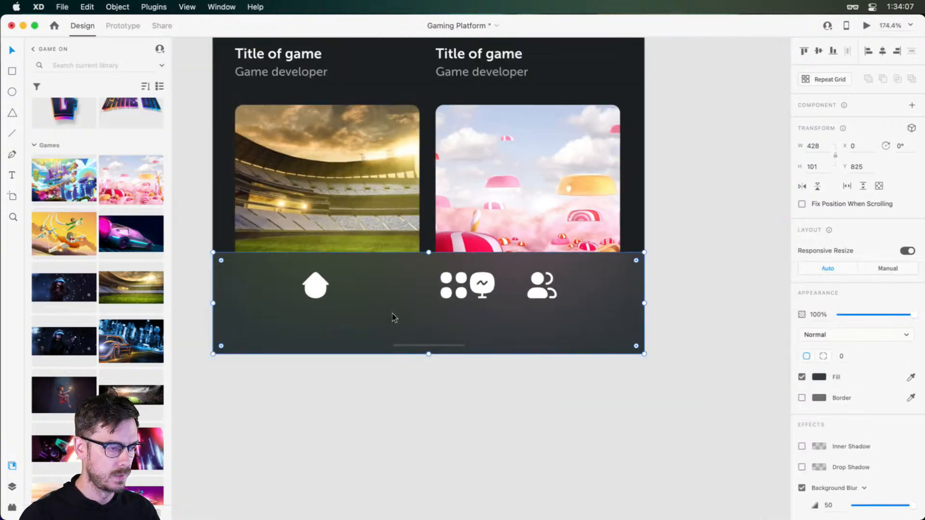
left_click_drag(313, 282, 238, 284)
left_click_drag(536, 292, 597, 289)
left_click_drag(460, 291, 350, 291)
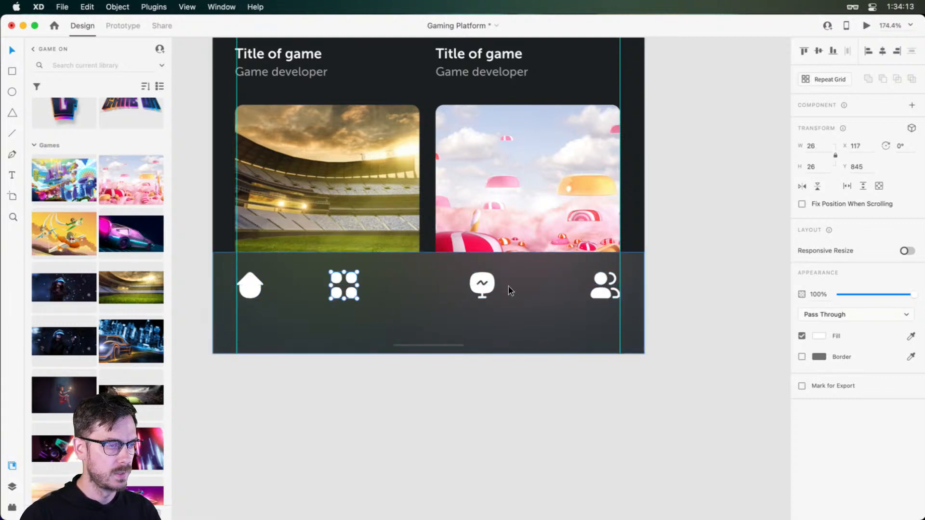
left_click(490, 285, "shift")
mouse_move(490, 285)
left_mouse_down()
mouse_move(515, 287)
mouse_move(506, 288)
left_mouse_up()
left_click(583, 369)
Distribute the four navigation icons evenly across the bar horizontally and check the spacing in the preview
left_click(250, 285)
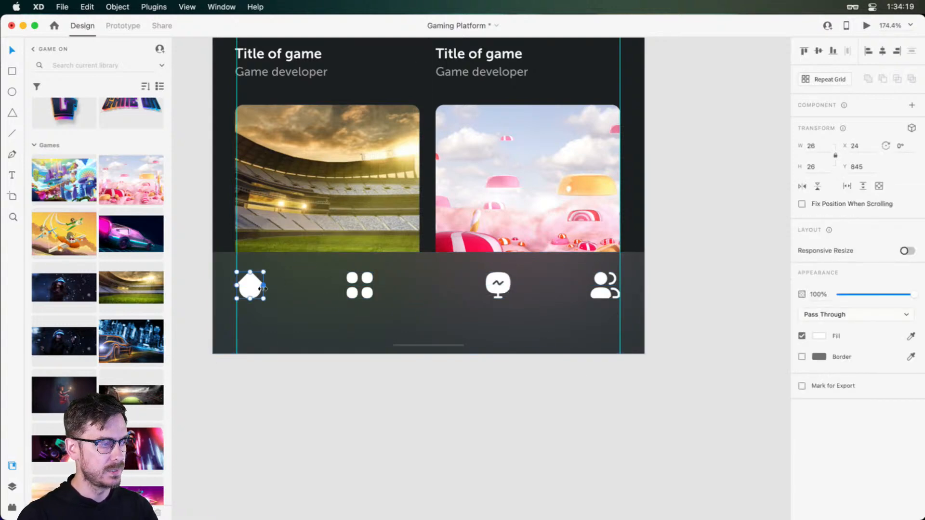
left_click(367, 279, "shift")
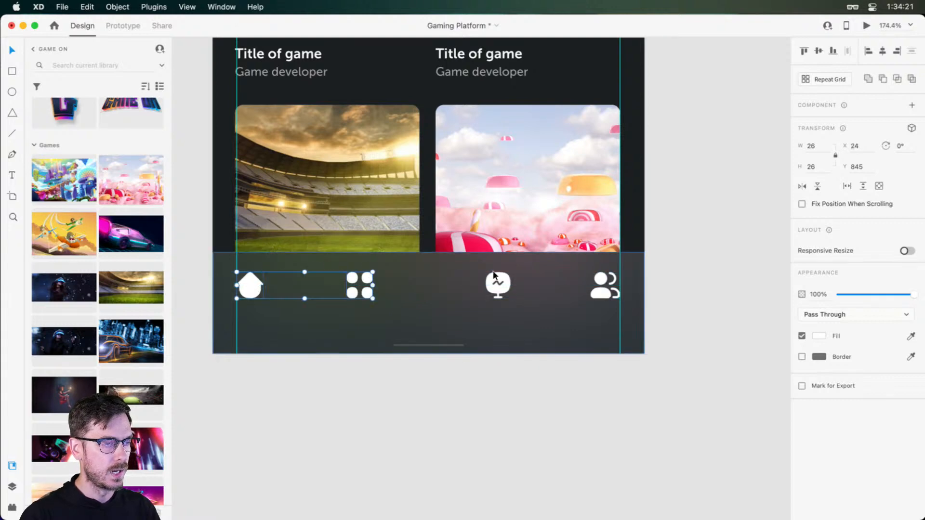
left_click(496, 281, "shift")
left_click(603, 284, "shift")
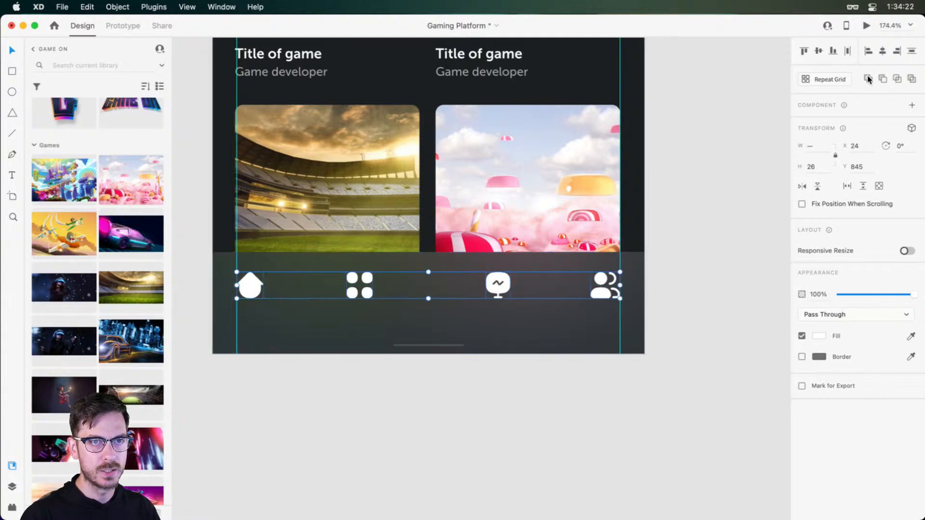
left_click(848, 52)
key("super+Return")
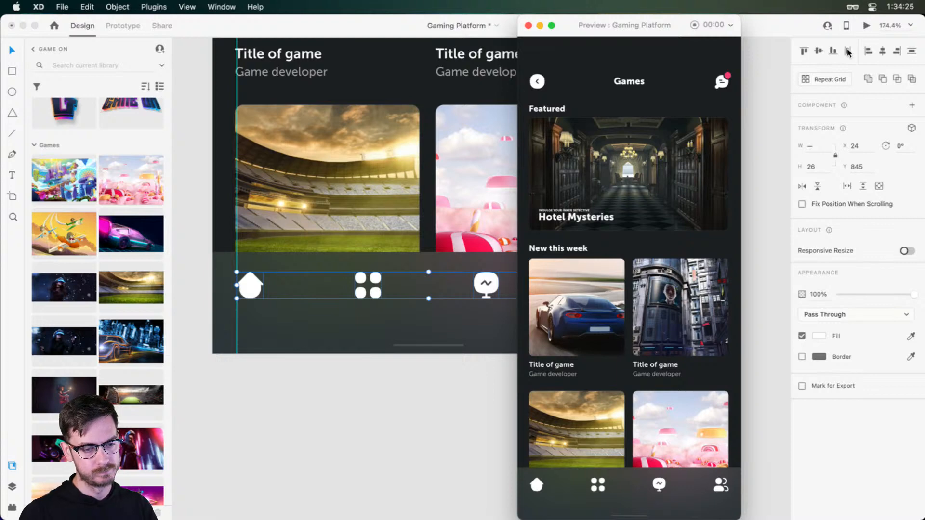
key("super+w")
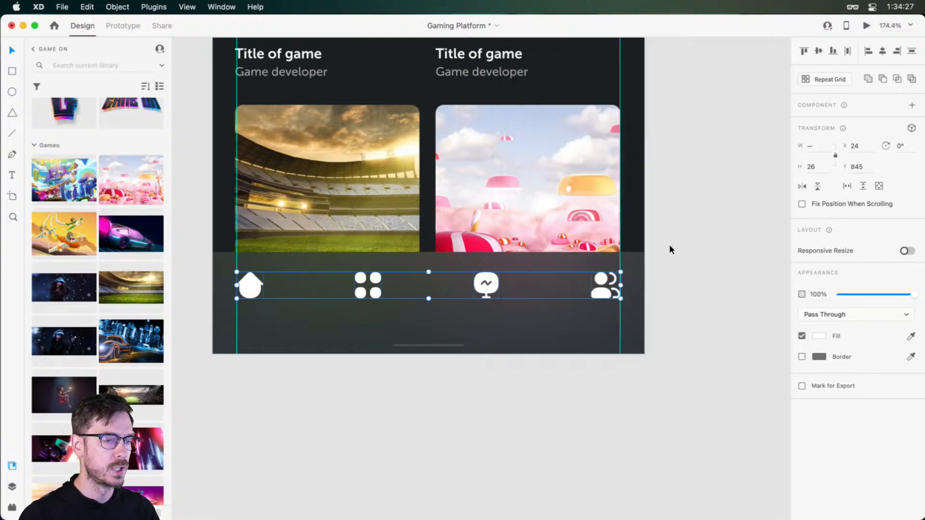
With Responsive Resize on, narrow the four-icon row evenly from both sides to start at X 48.37, and check the preview
key("alt")
left_click_drag(620, 285, 597, 289)
key("super+z")
left_click(908, 250)
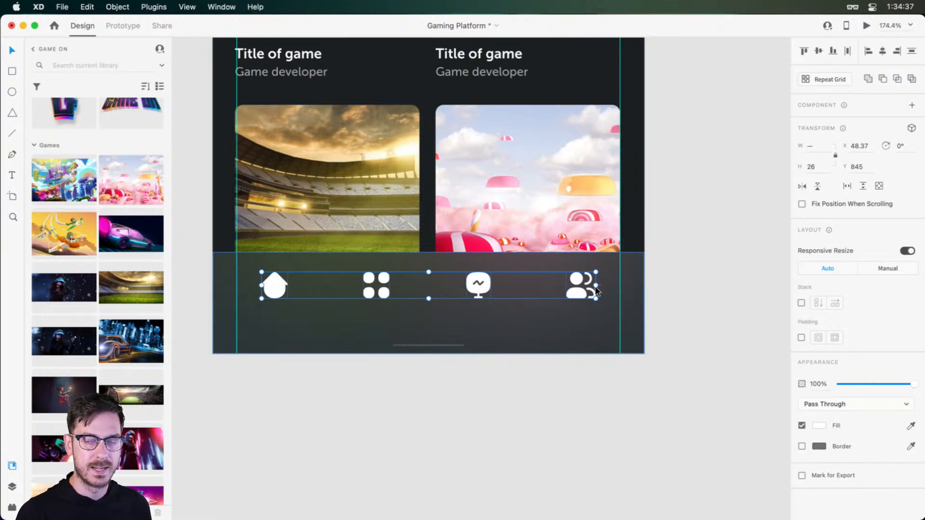
key("super+Return")
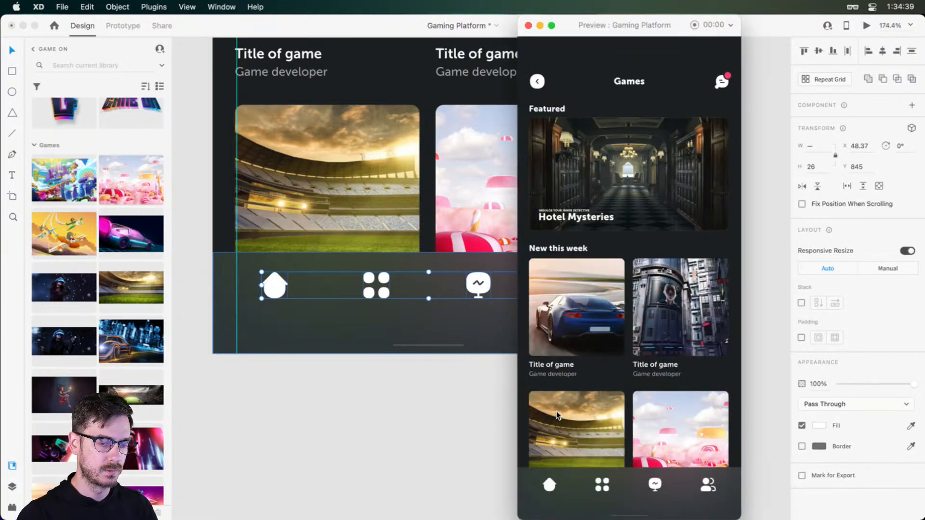
key("super+w")
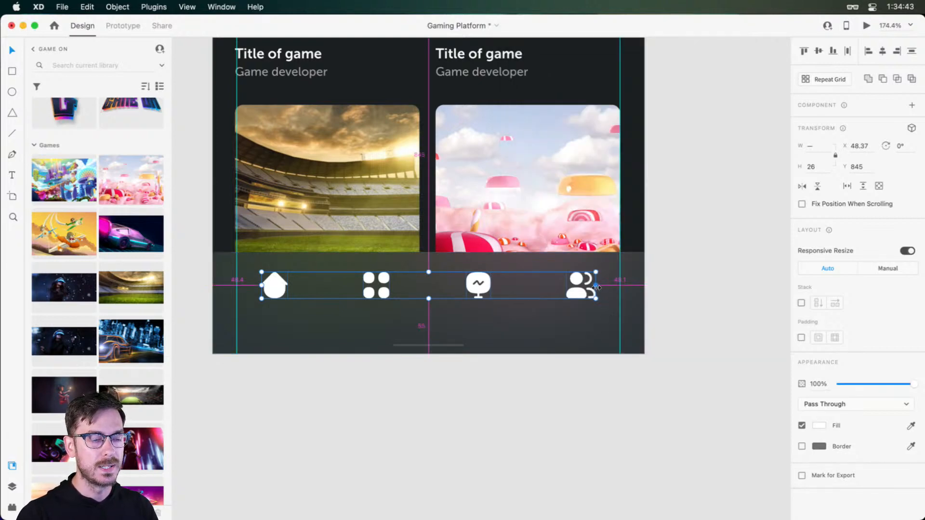
left_click_drag(597, 288, 619, 284)
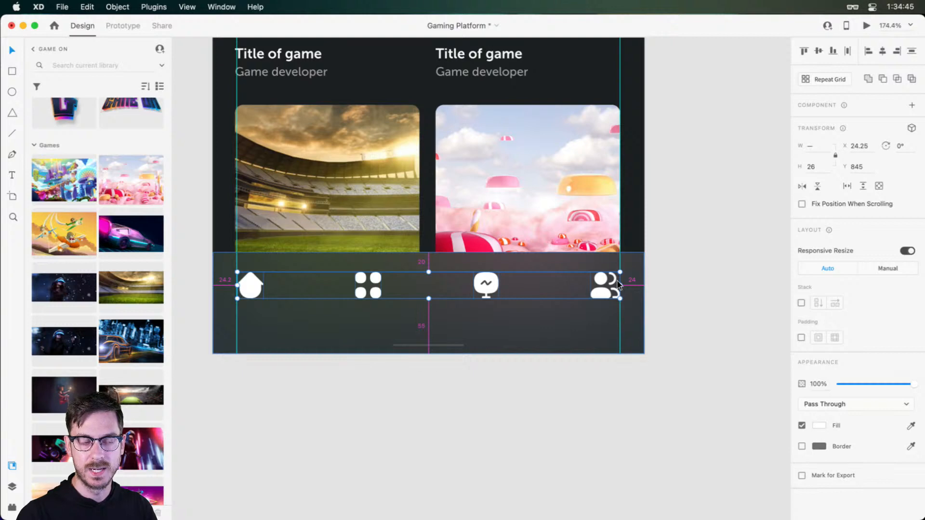
key("super+z")
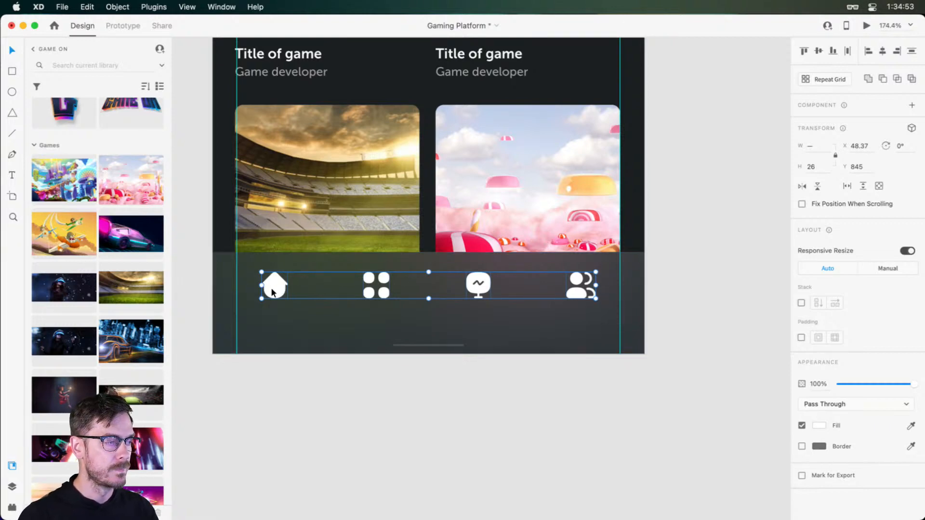
Shift the grid icon towards home and the Presentation icon towards the two-person icon, opening a gap in the bar's centre
left_click(444, 261)
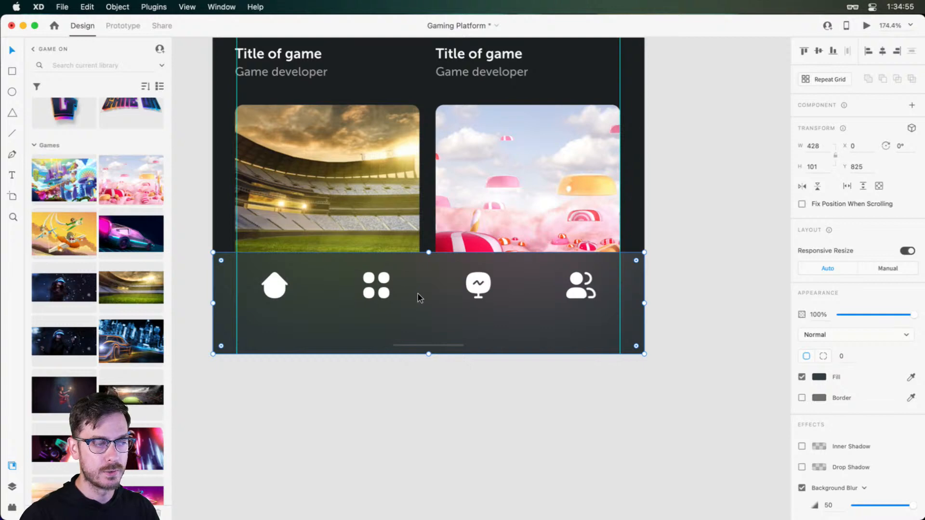
left_click_drag(379, 290, 362, 289)
left_click_drag(479, 285, 507, 285)
Draw a borderless 58 by 58 circle at X 185, Y 813 on the navigation bar and fill it with blue #0980FD
key("e")
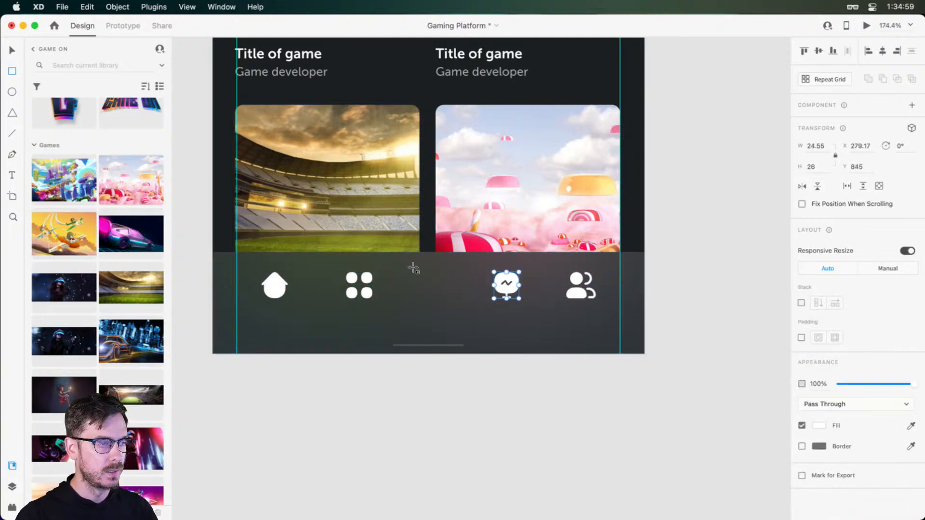
left_click_drag(403, 255, 477, 313)
left_click_drag(444, 281, 438, 263)
left_click(803, 377)
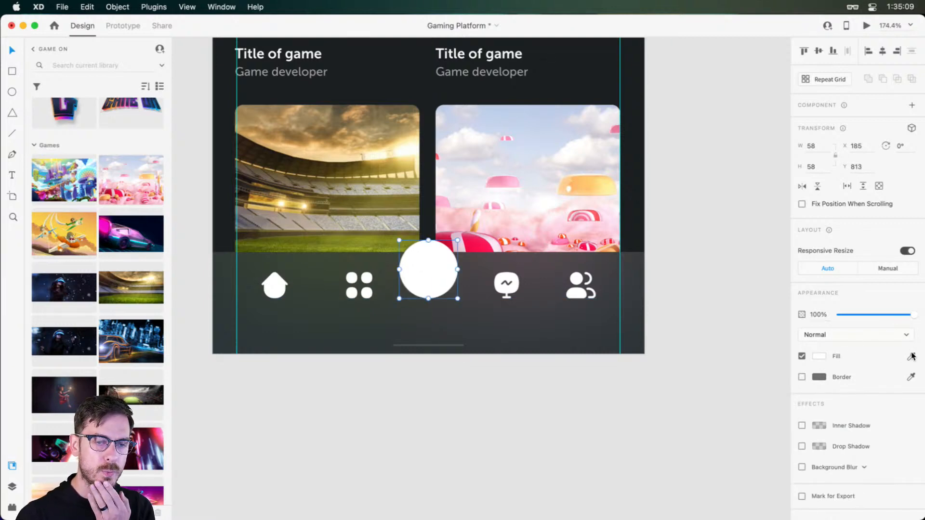
left_click(911, 357)
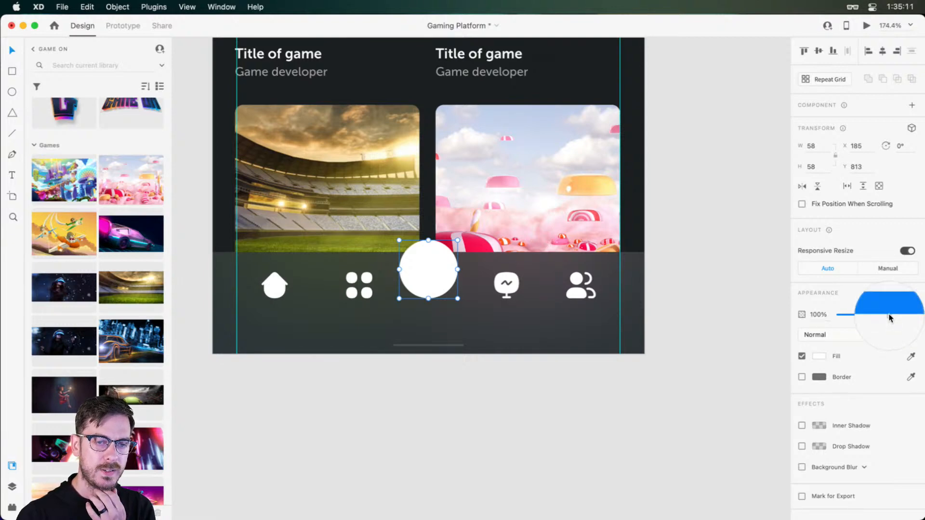
left_click(889, 314)
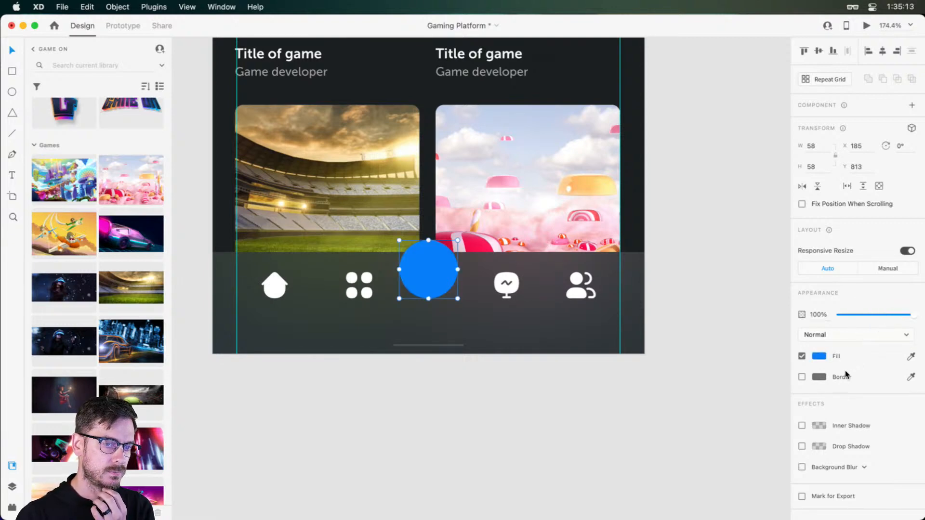
Give the circle a #FFFFFF outer border of size 4 at about 13% opacity
left_click(802, 377)
left_click(819, 378)
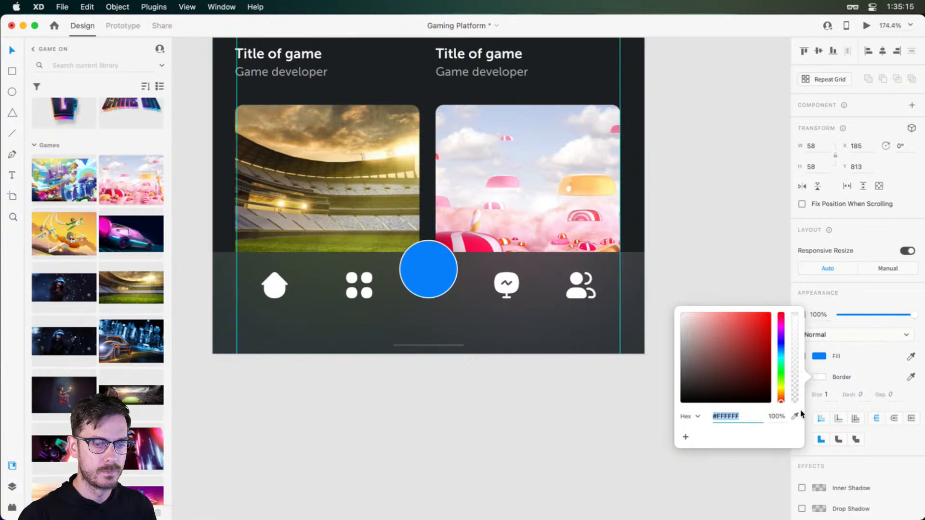
left_click(827, 395)
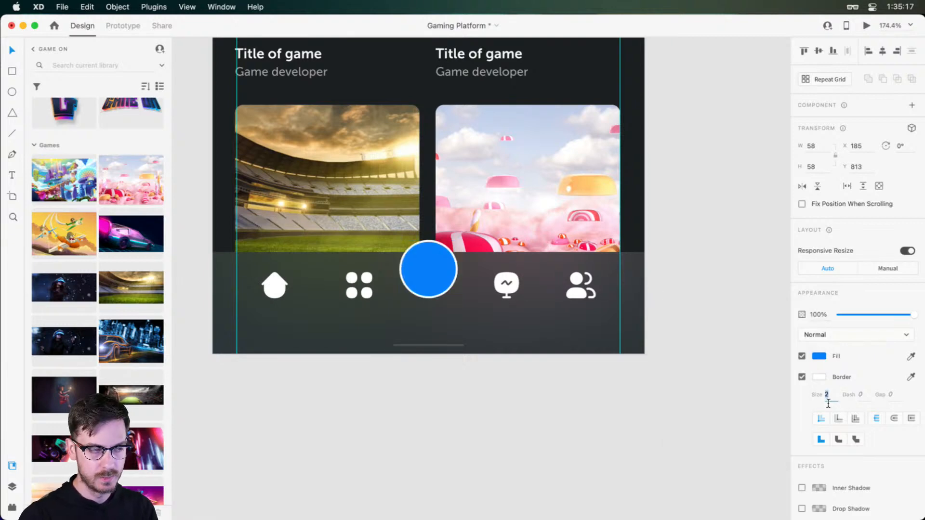
type("34")
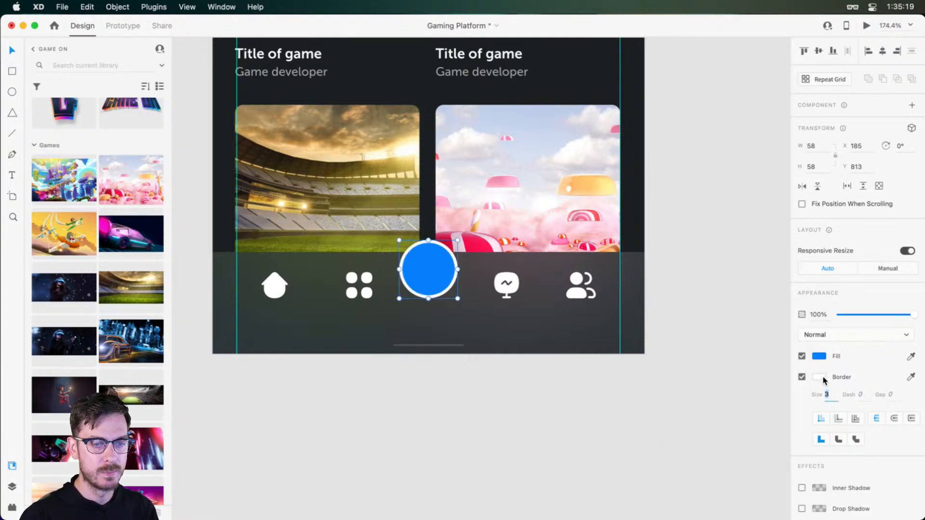
left_click(820, 378)
left_click(838, 417)
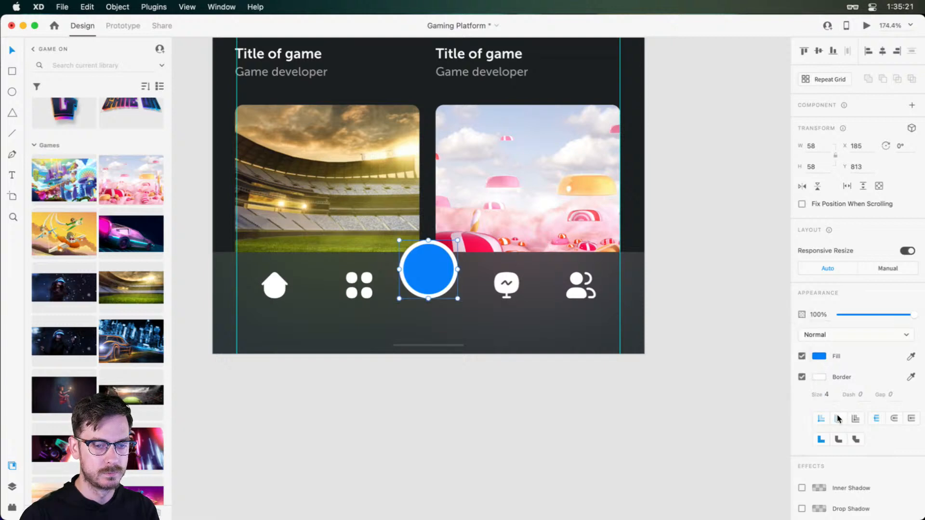
left_click(820, 377)
left_click_drag(794, 320, 796, 398)
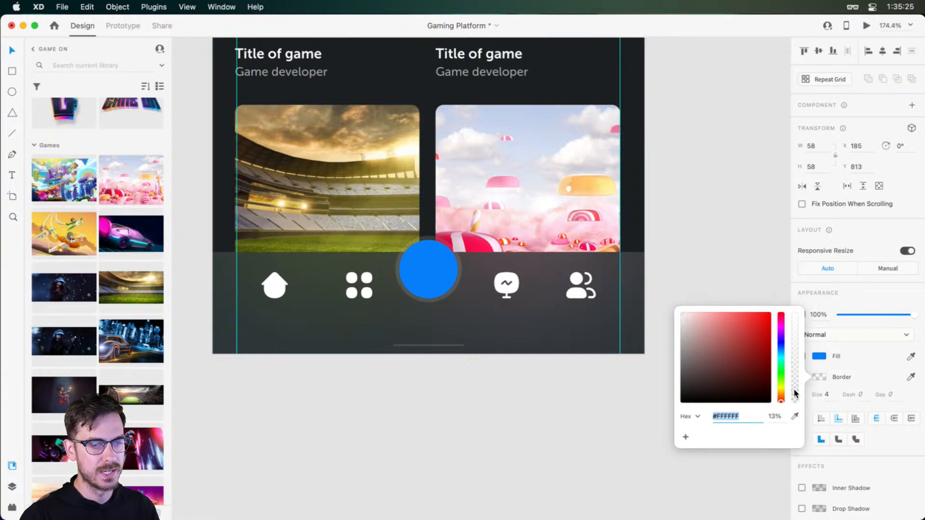
Adjust the circle's fill to a softer, less saturated blue
left_click(820, 356)
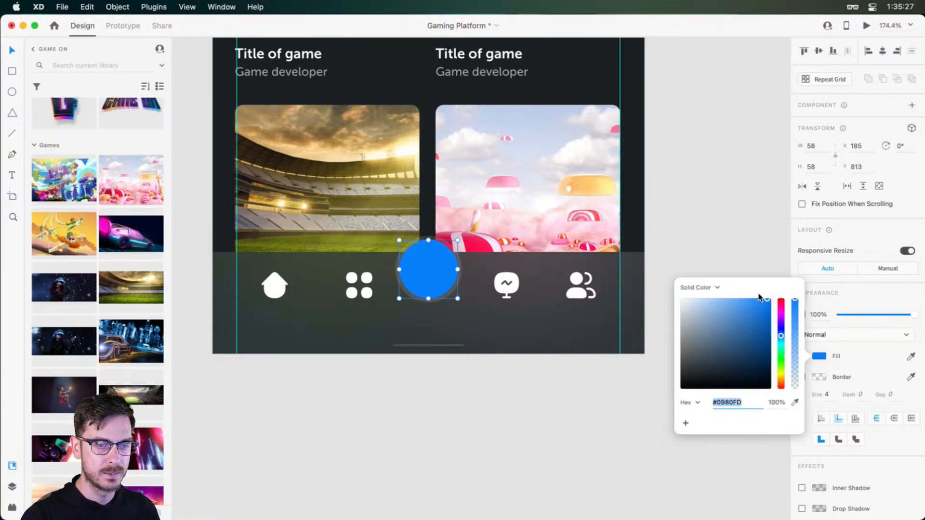
left_click_drag(760, 304, 749, 306)
mouse_move(780, 336)
left_mouse_down()
mouse_move(781, 383)
mouse_move(781, 308)
mouse_move(784, 339)
left_mouse_up()
left_click(858, 303)
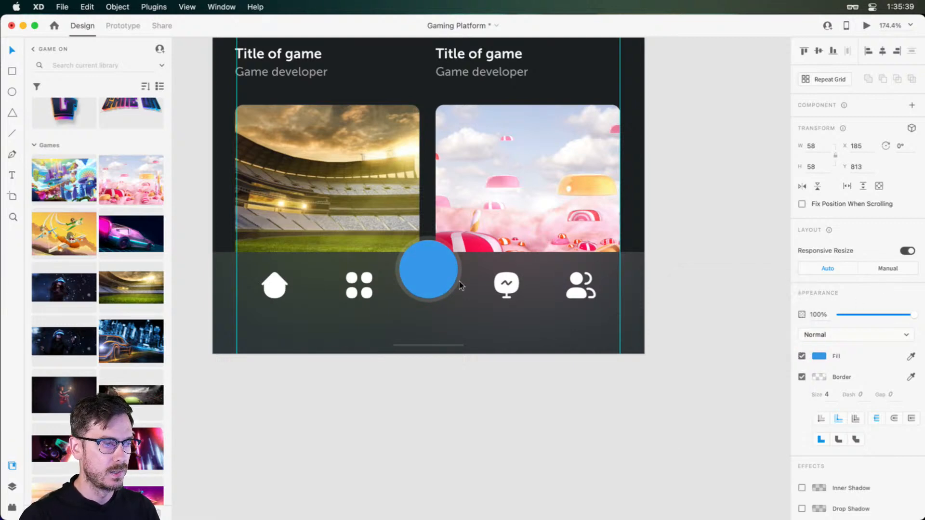
Draw a vertical line 14 high near the middle of the blue circle and colour it #FFFFFF
scroll(430, 270, "up", 5)
scroll(412, 262, "up", 5)
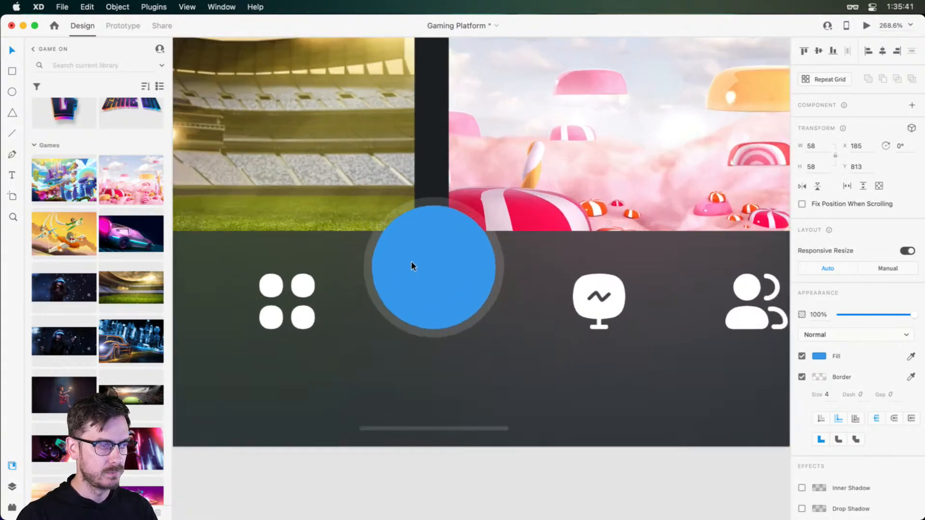
key("l")
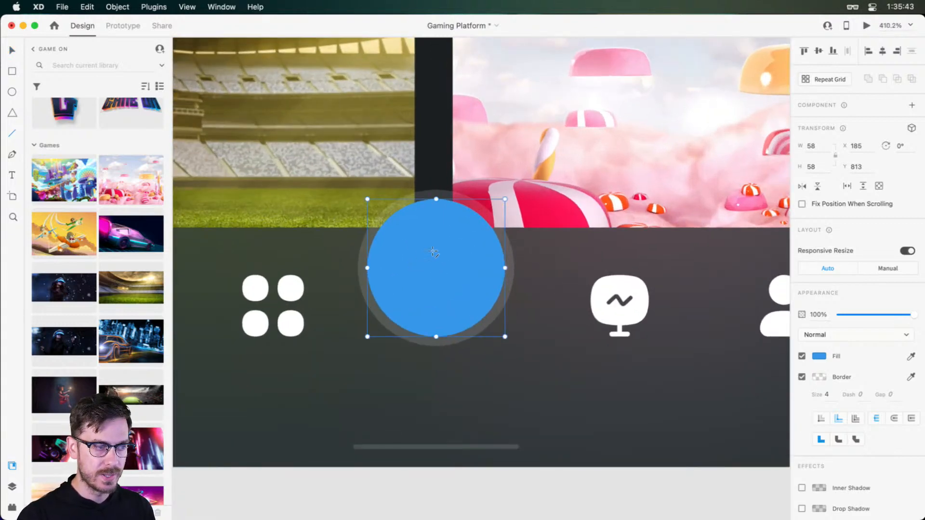
left_click_drag(437, 244, 437, 276)
left_click(819, 357)
type("fff")
key("Return")
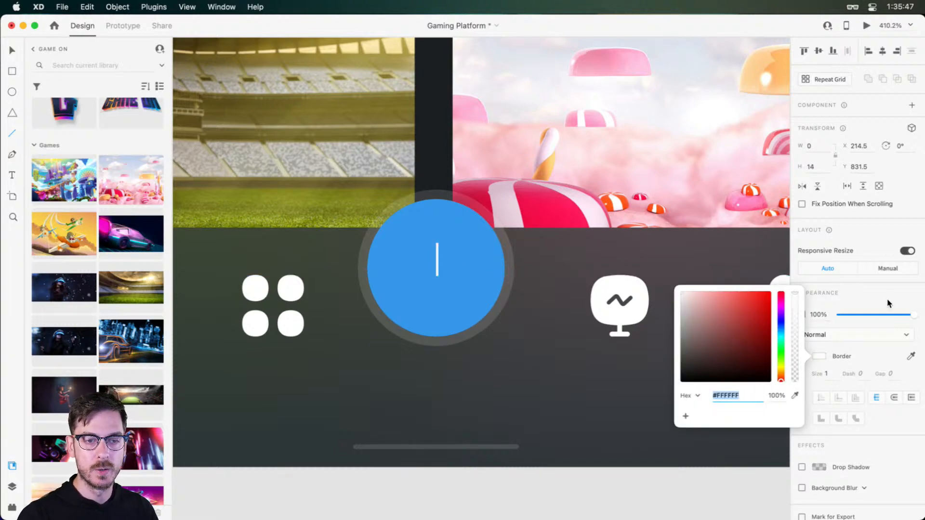
Set the white line's border size to 4 with round caps
left_click(888, 303)
left_click(830, 377)
type("2")
key("Return")
key("Up")
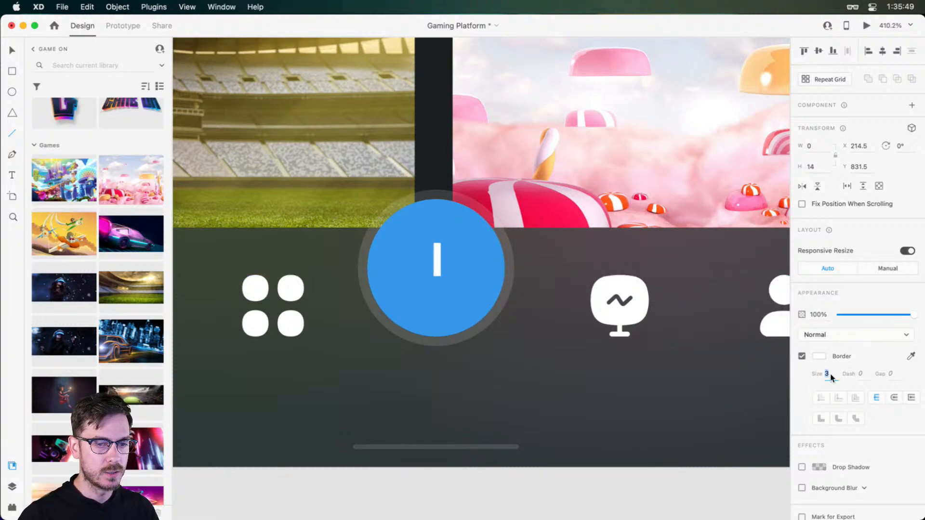
key("Up")
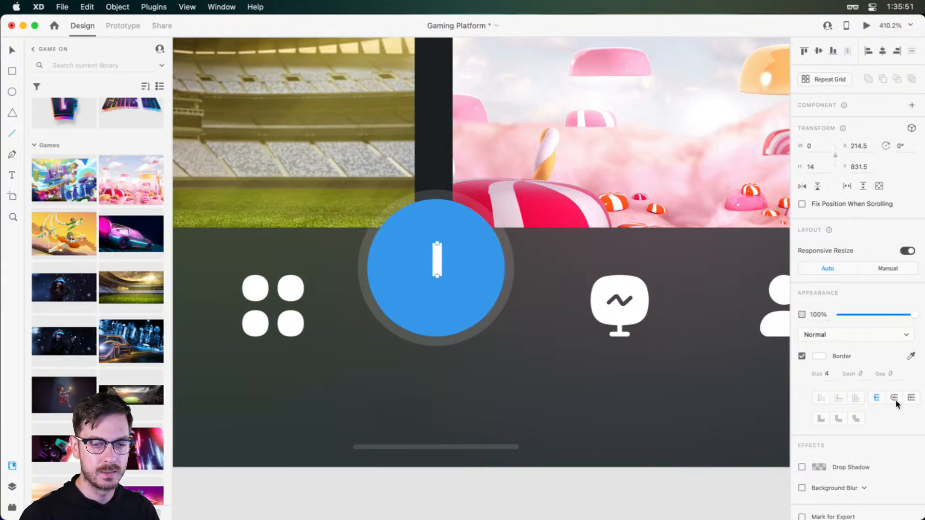
left_click(894, 398)
Duplicate the white line, rotate the copy 90°, and move it to X 207, Y 842 to form a centred plus sign
left_click_drag(437, 256, 427, 263)
left_click(900, 152)
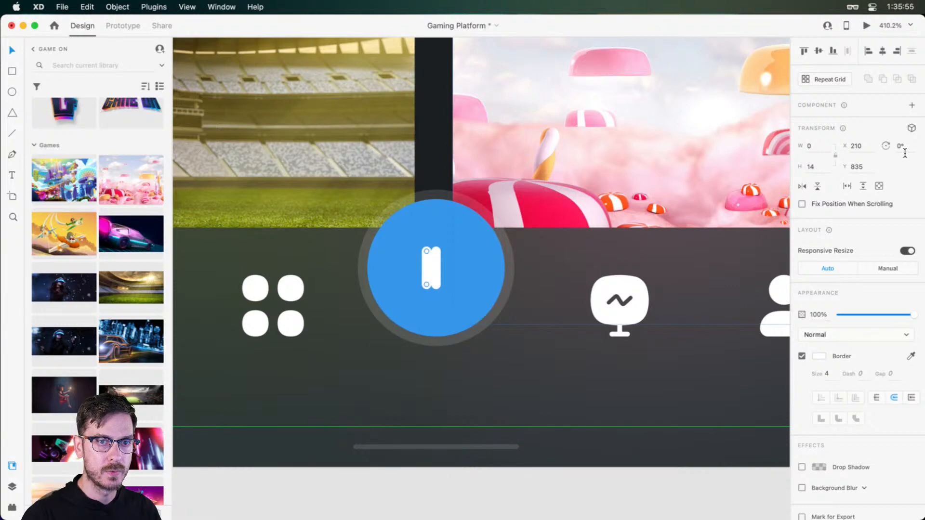
type("90")
key("Return")
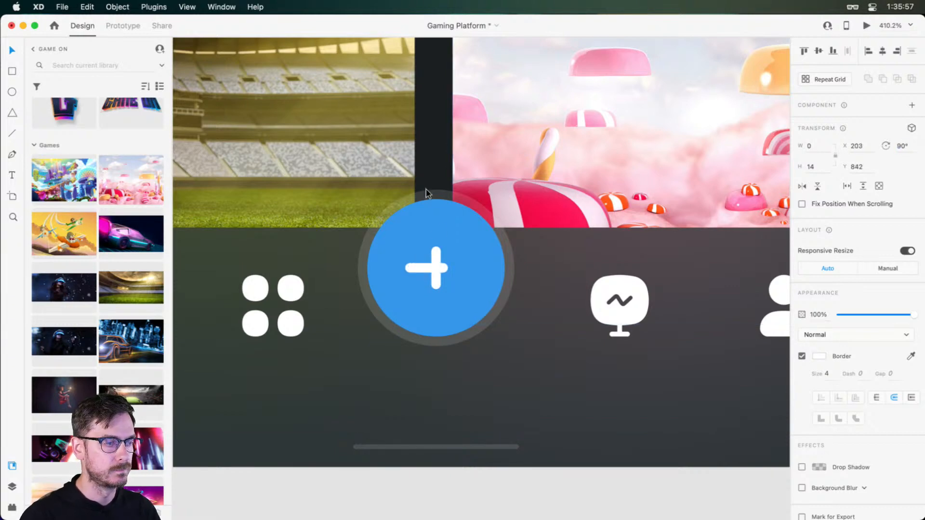
left_click_drag(424, 269, 443, 263)
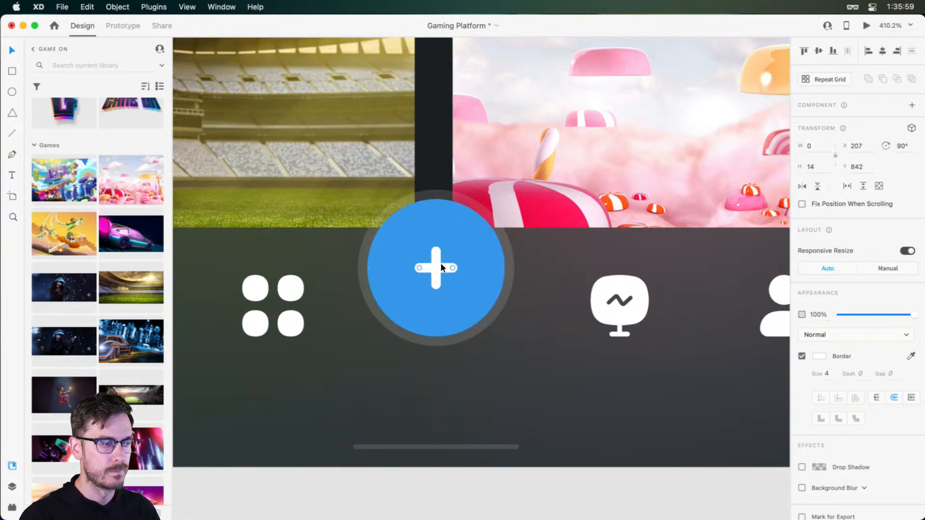
Search the Icons 4 Design plugin for "home" icons, and return to the plugin list
left_click(12, 507)
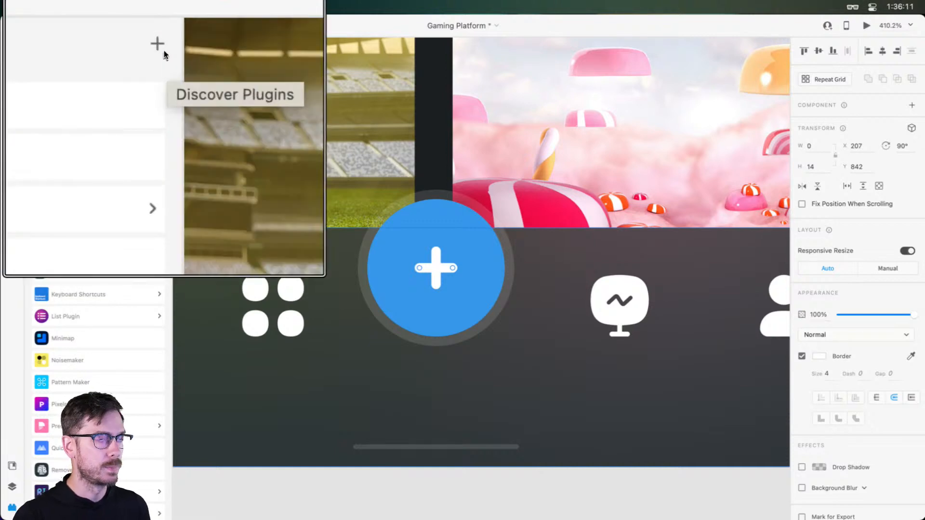
left_click(118, 268)
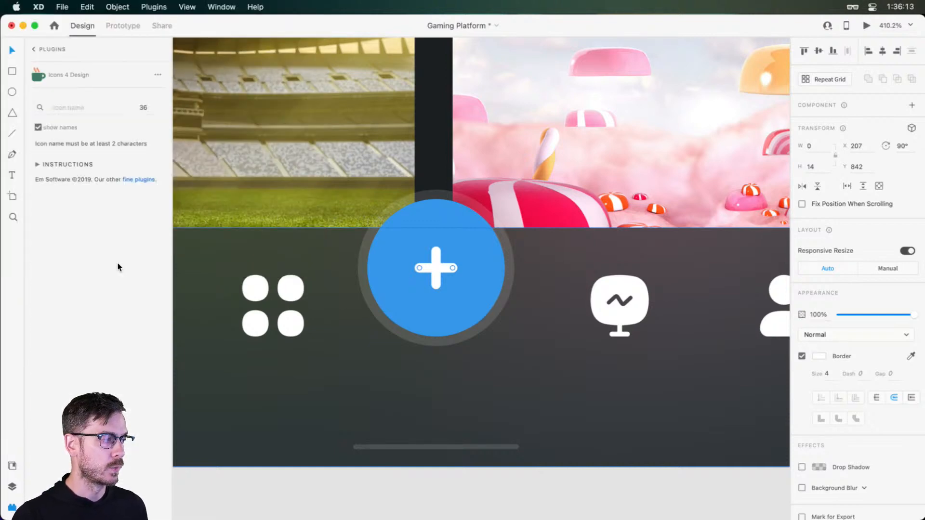
left_click(63, 104)
type("home")
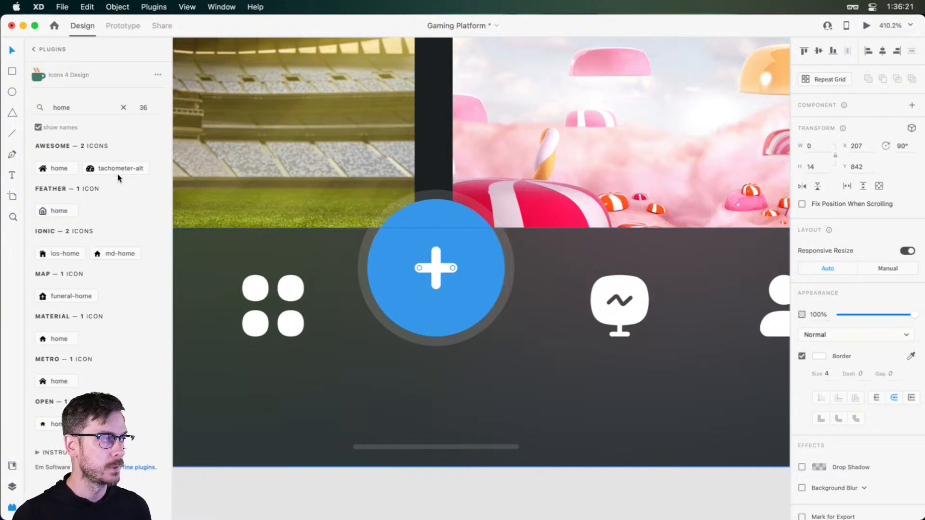
left_click(35, 49)
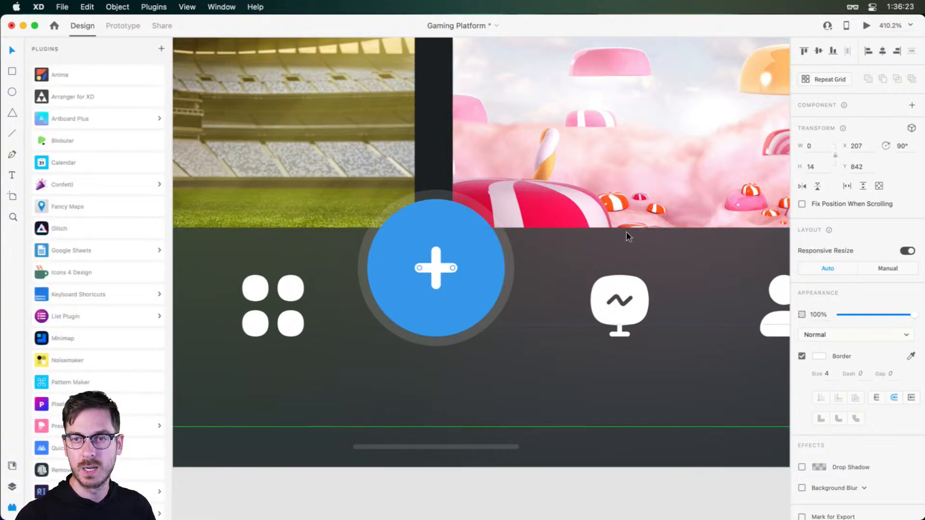
Try a pink #EA3775 fill on the plus button's circle and undo it
left_click(473, 297)
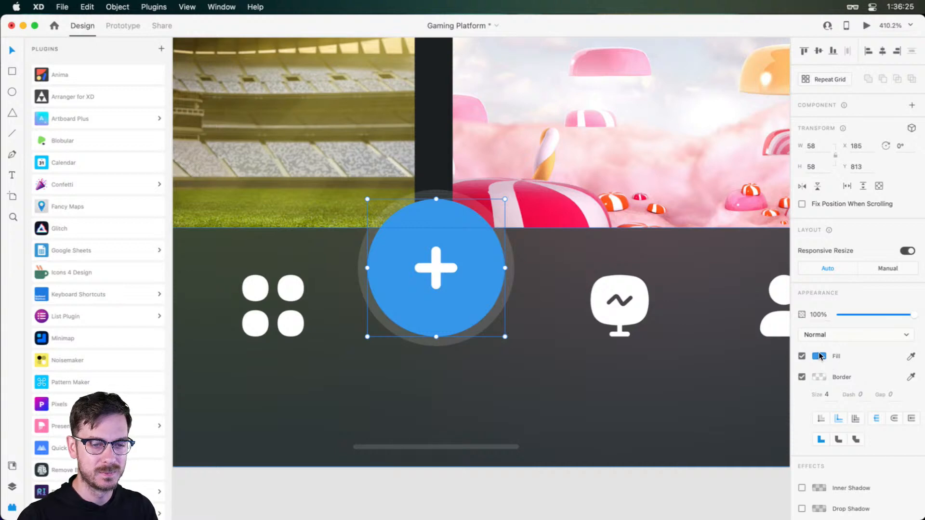
left_click(820, 356)
left_click(781, 304)
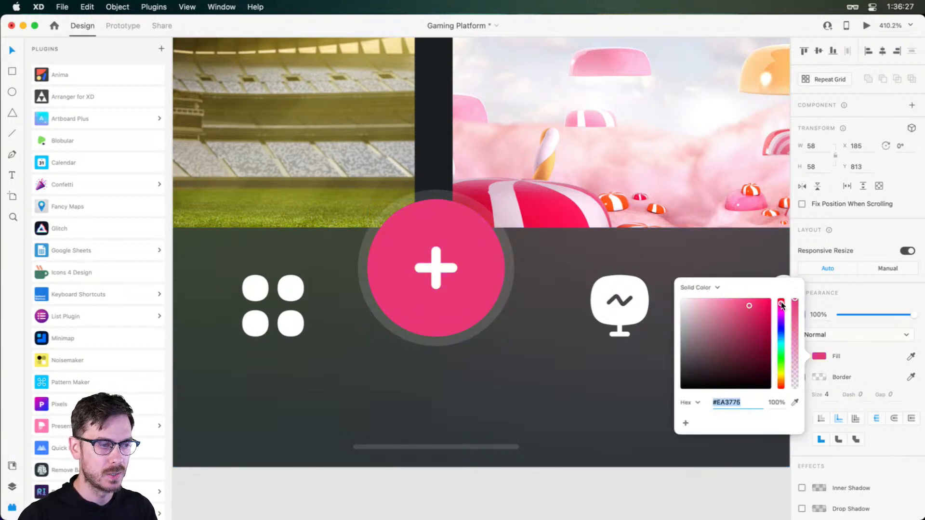
left_click(890, 232)
key("super+z")
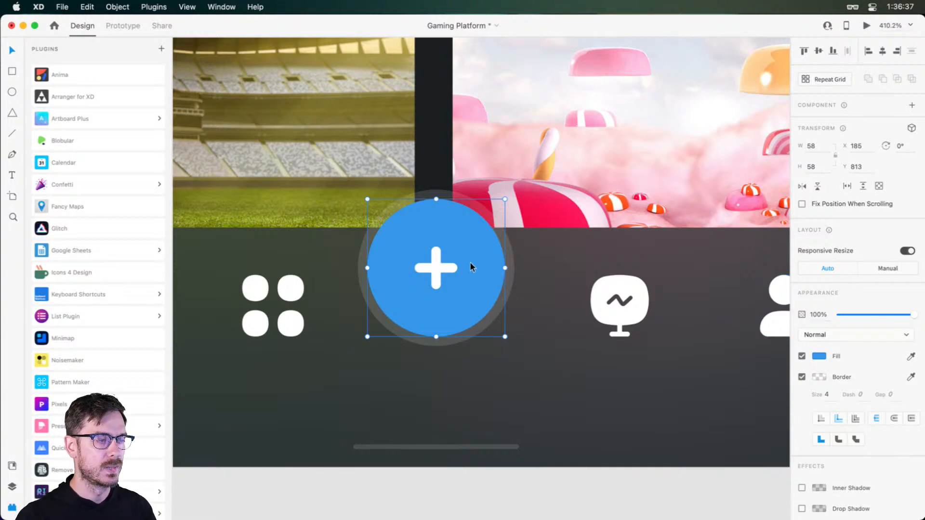
Group the two white plus lines with the blue circle and name the group Add
scroll(436, 265, "down", 5)
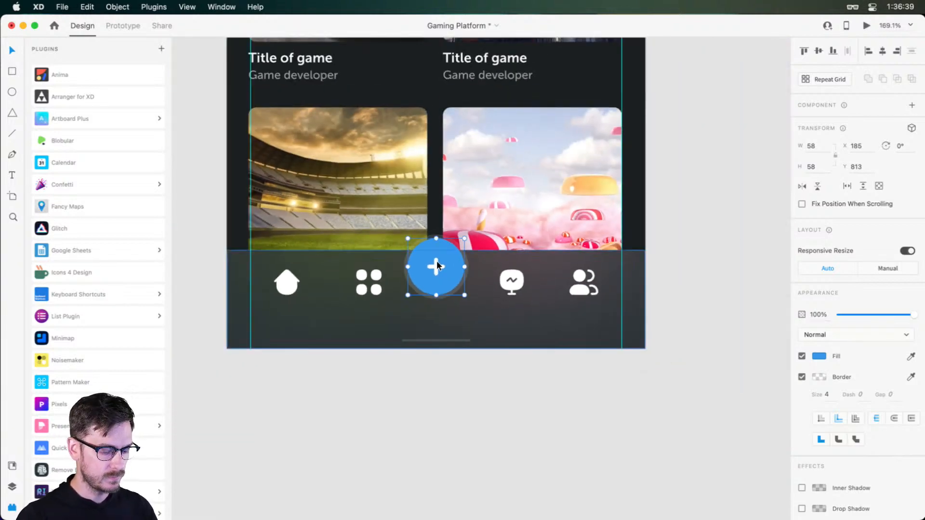
key("super+y")
scroll(438, 262, "up", 5)
left_click(436, 252)
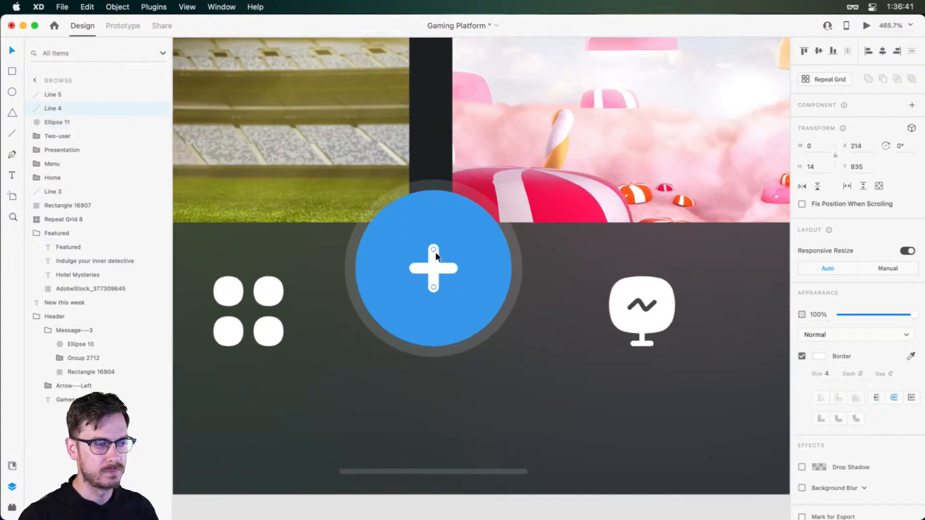
left_click(443, 268, "shift")
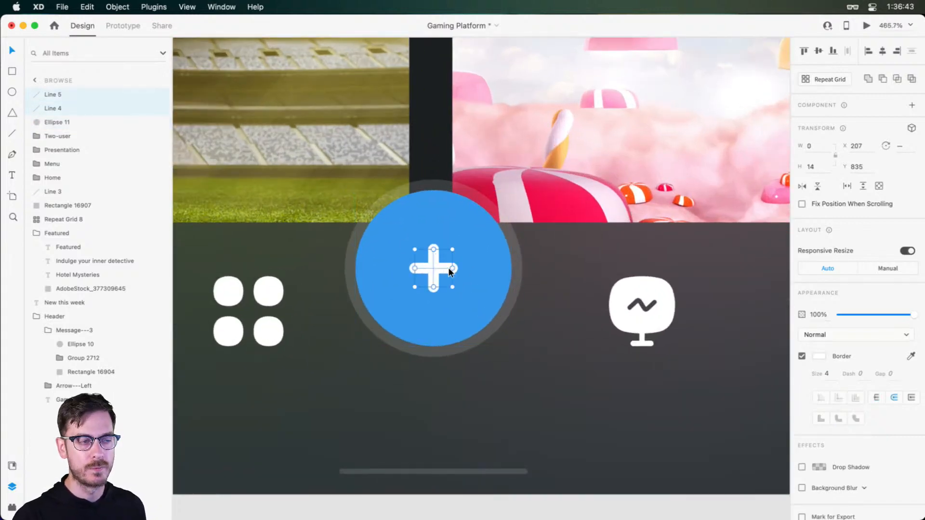
left_click(467, 237, "shift")
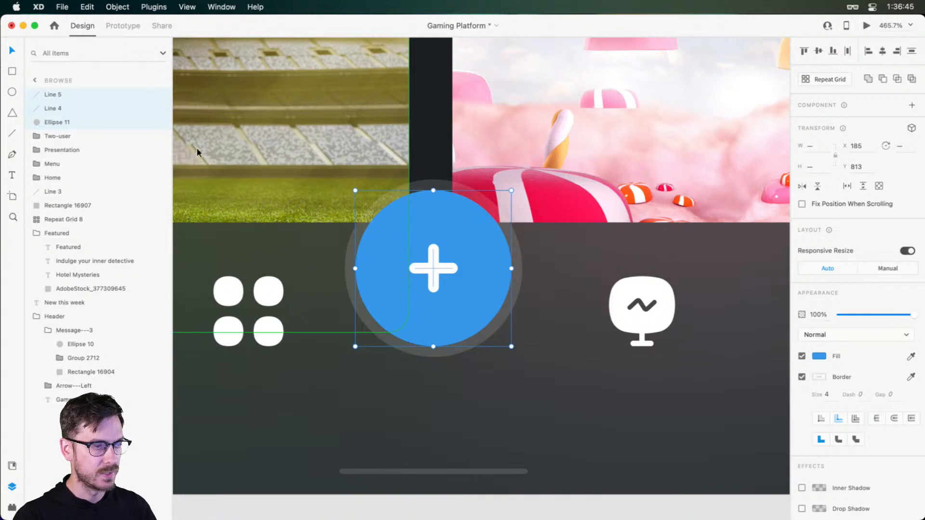
key("super+g")
double_click(51, 94)
type("Add")
key("Return")
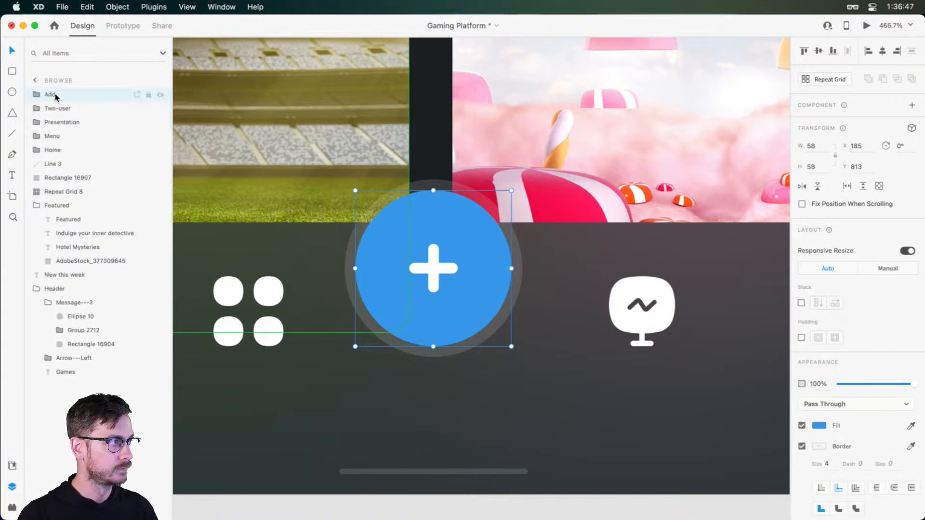
Move the home icon and the two-user icon outward to align with the outer layout guides
scroll(492, 255, "down", 5)
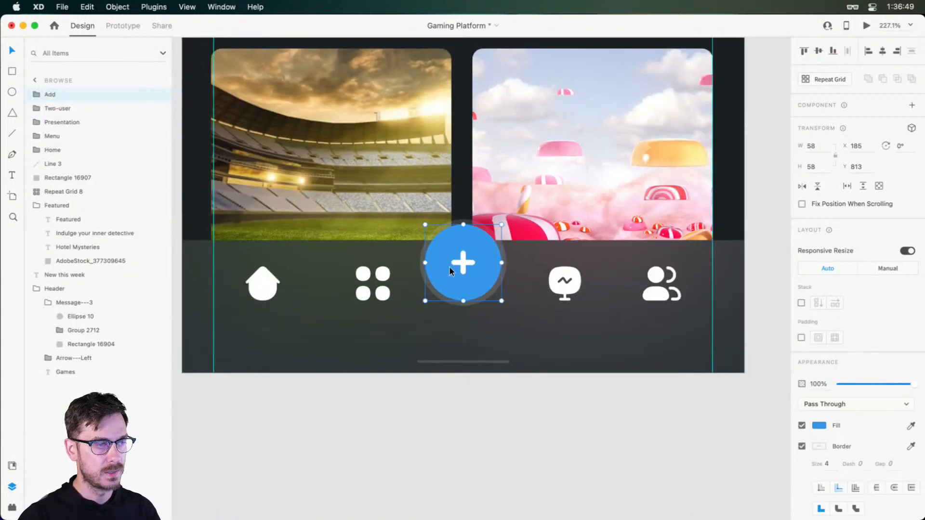
left_click_drag(265, 291, 233, 291)
left_click_drag(651, 298, 682, 291)
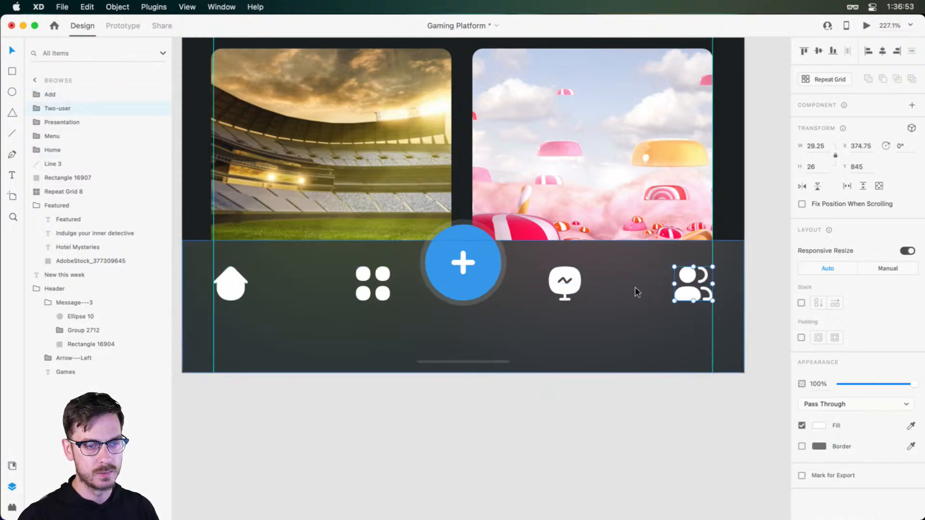
Distribute the four navigation icons and the Add button evenly across the bar, and preview the screen
left_click(565, 285, "shift")
left_click(438, 289, "shift")
left_click(372, 284, "shift")
left_click(230, 284, "shift")
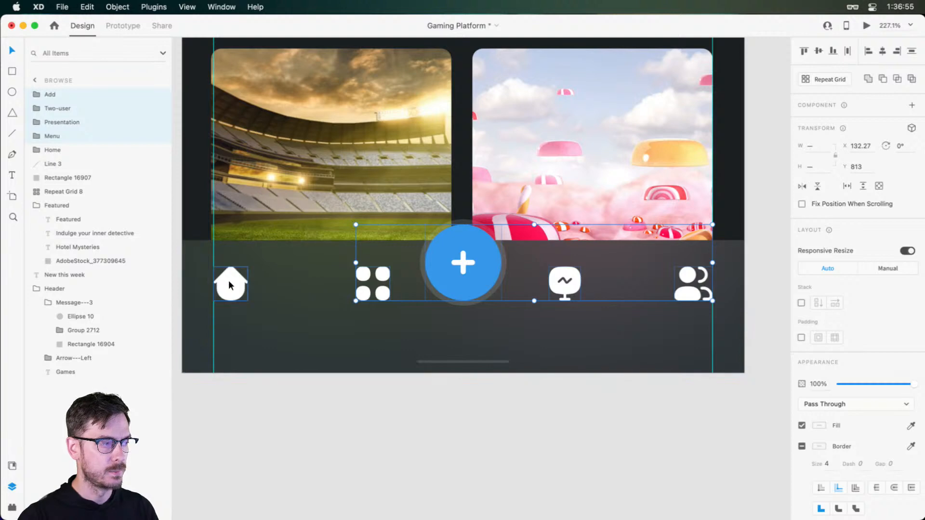
left_click(847, 52)
key("super+Return")
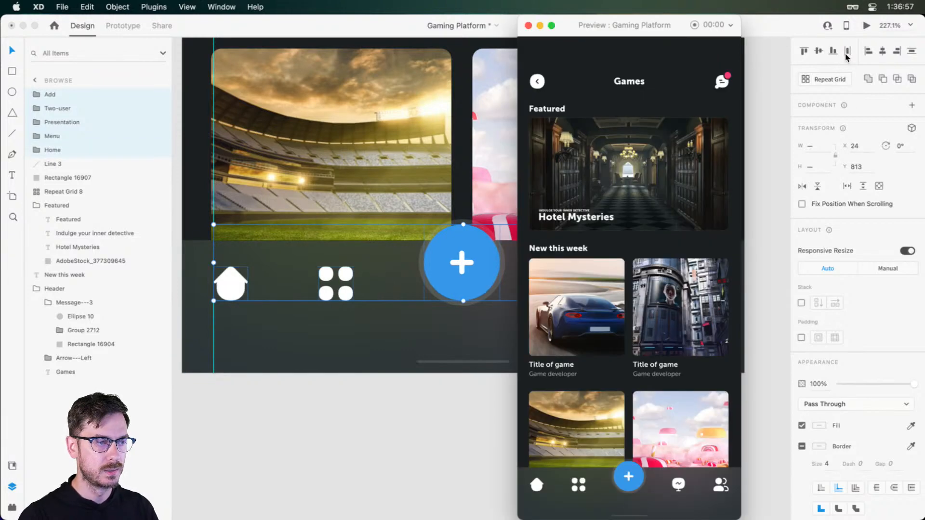
key("super+w")
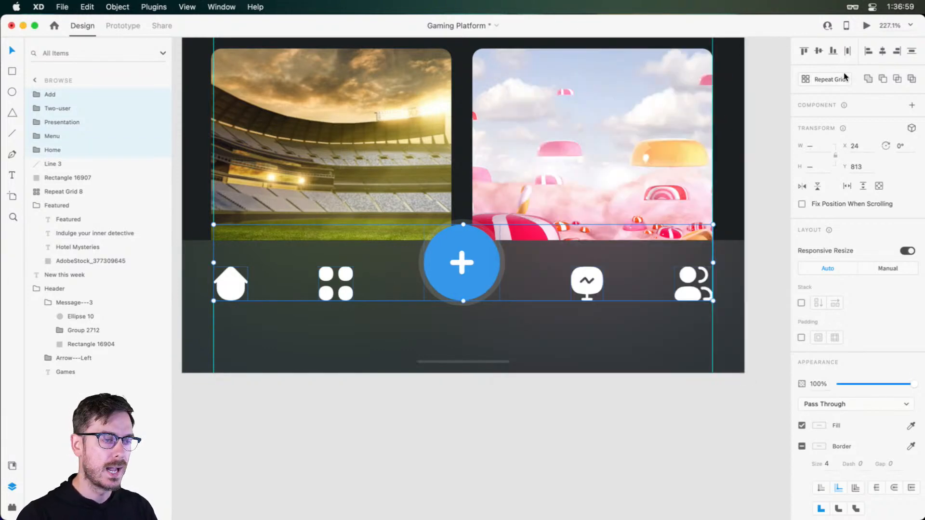
Pull the five navigation items in from both sides so they start at about X 45, and preview the screen
left_click_drag(713, 263, 686, 260)
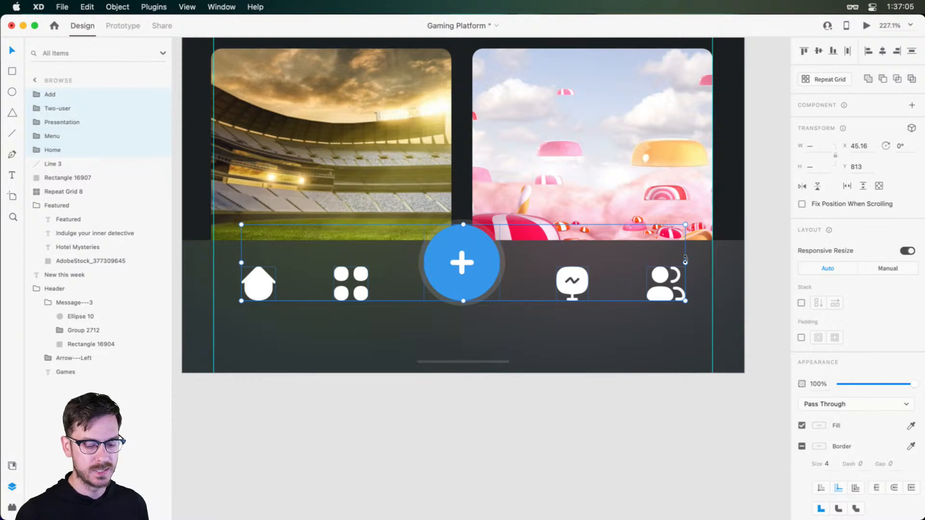
key("super+Return")
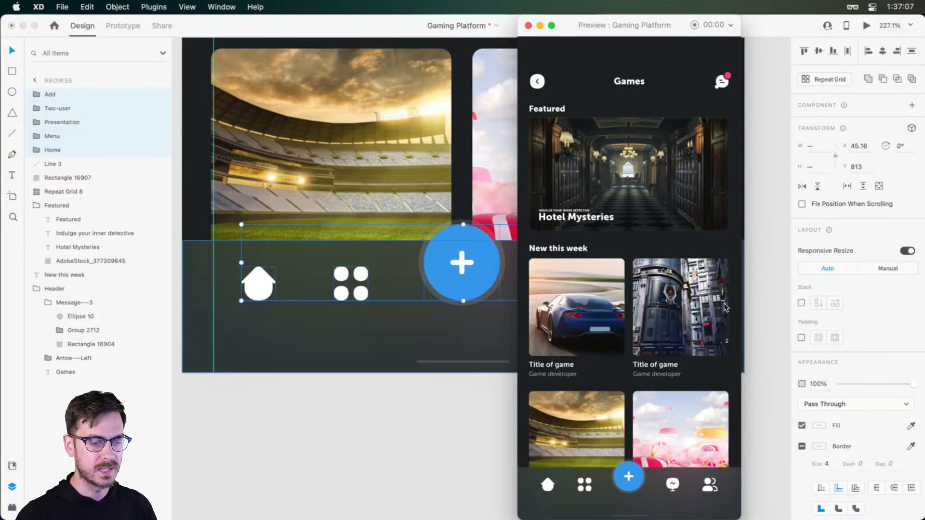
key("super+w")
Enlarge the Add button from its centre to 66 by 66
left_click(496, 294)
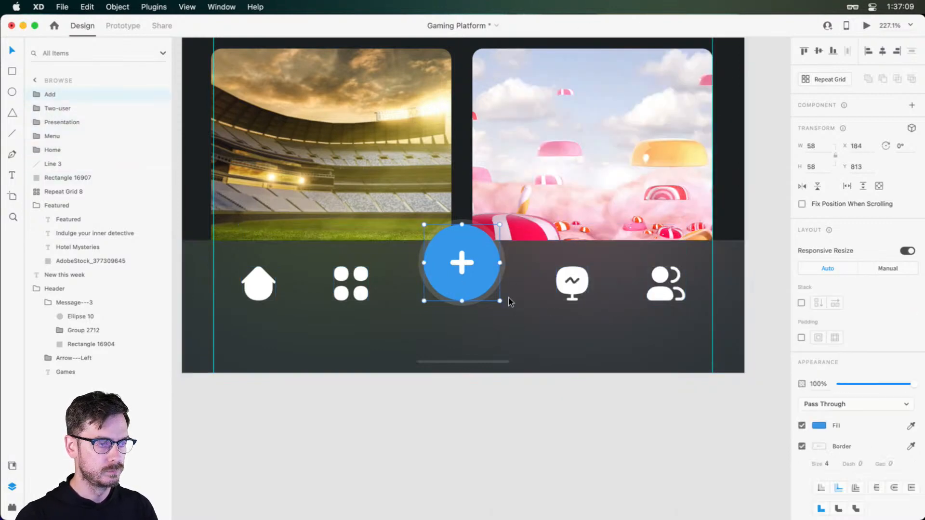
left_click_drag(501, 300, 505, 307)
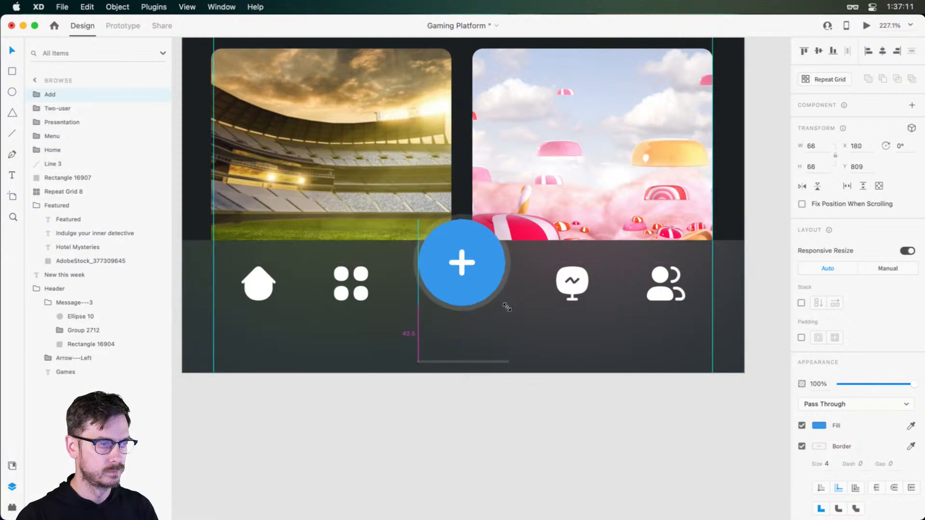
scroll(523, 293, "down", 5)
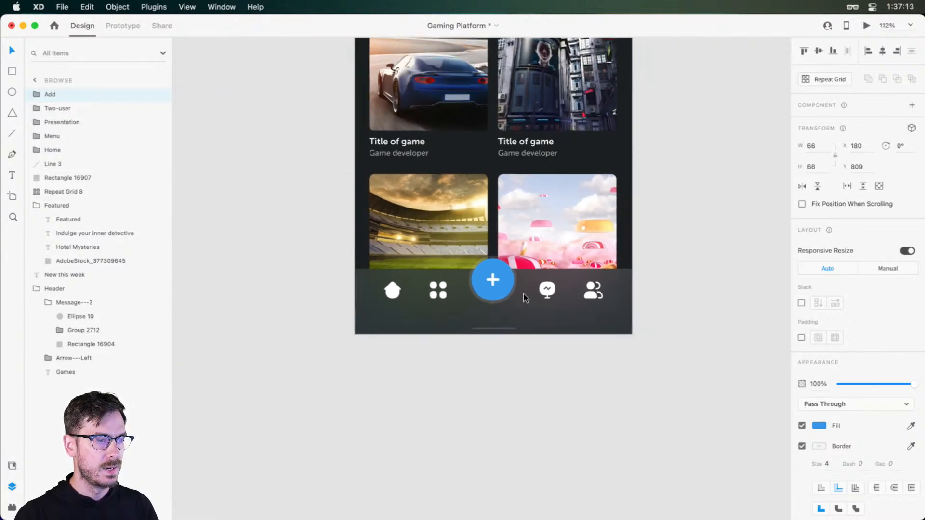
scroll(523, 293, "up", 10)
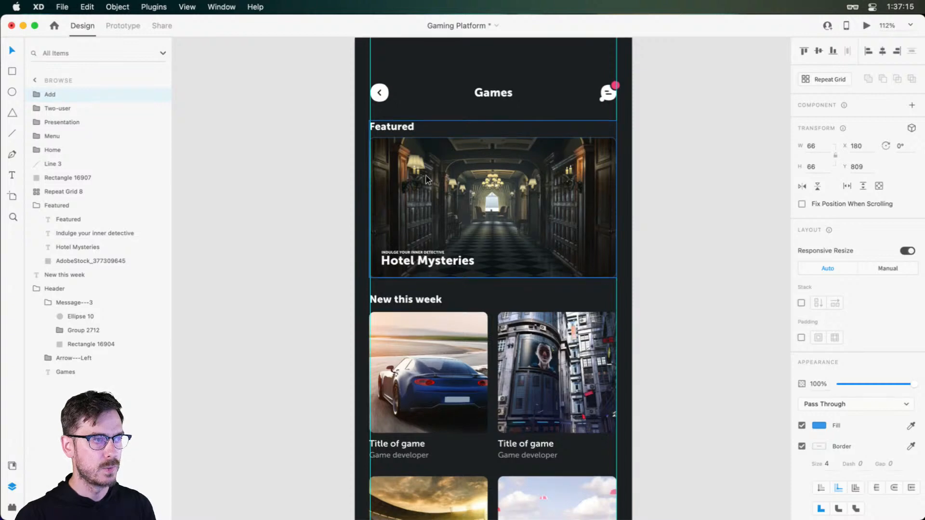
scroll(479, 213, "down", 2)
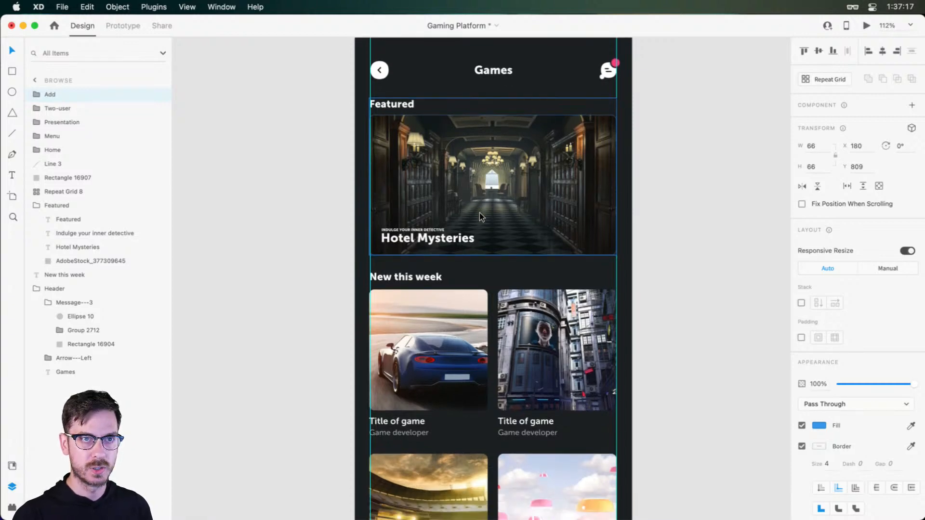
scroll(452, 273, "down", 4)
scroll(452, 272, "down", 8)
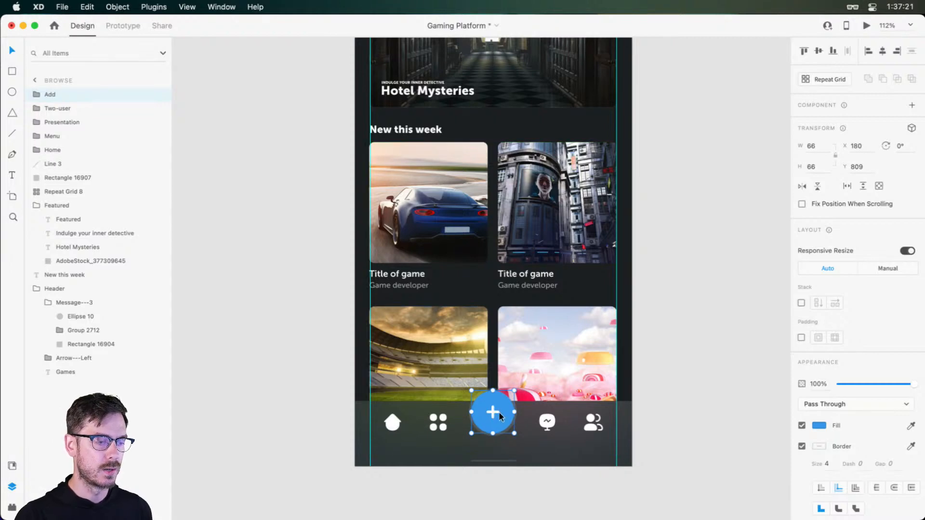
Group the navigation icons, Add button, indicator line and background rectangle, and name the group Navigation
left_click(68, 177, "shift")
key("super+g")
double_click(60, 93)
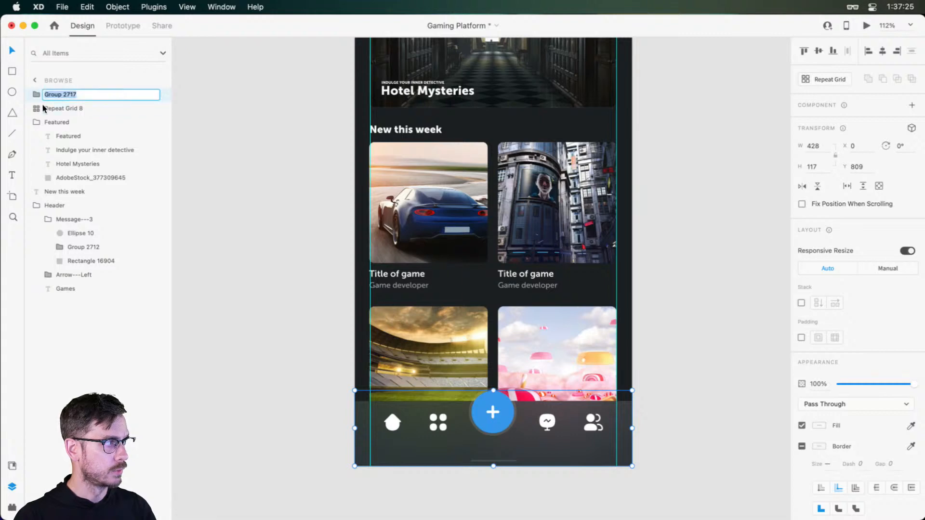
type("Navigation")
key("Return")
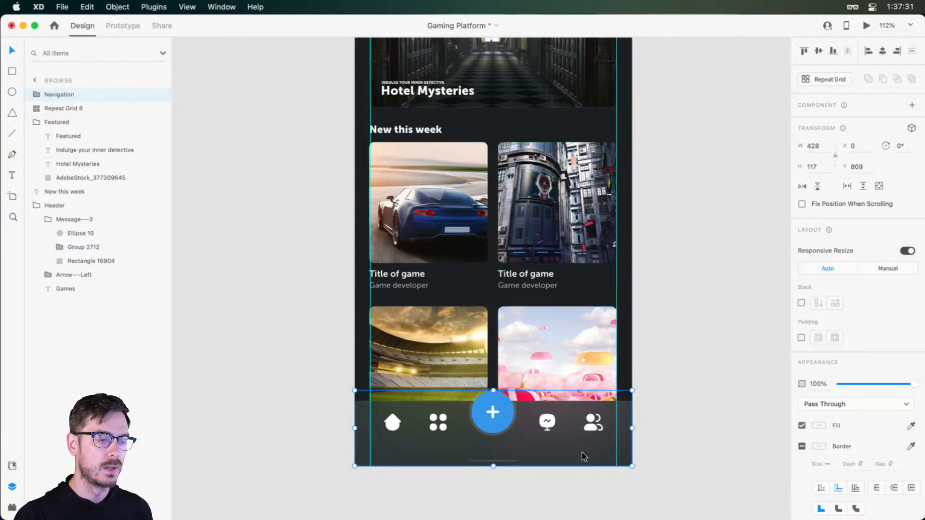
Turn the Navigation group into a component and dismiss the tip about libraries
left_click(913, 105)
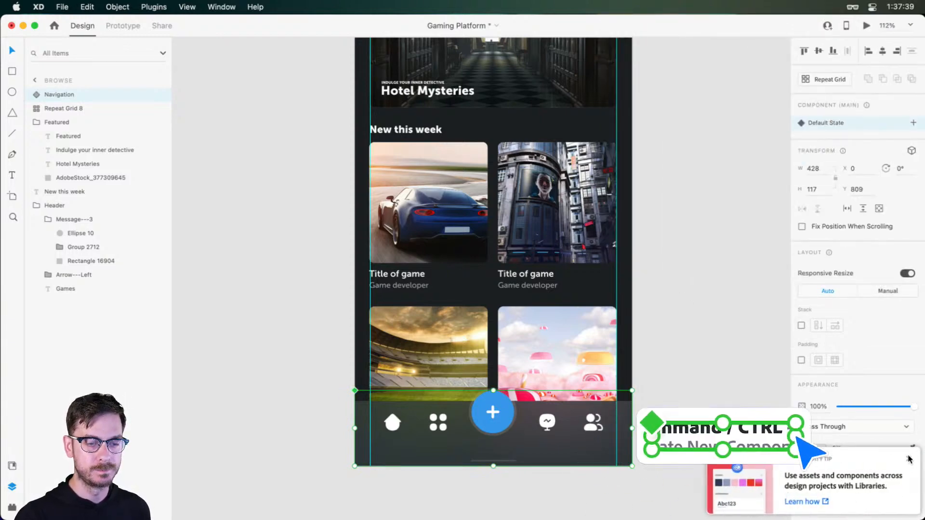
left_click(908, 459)
left_click(673, 373)
left_click(465, 436)
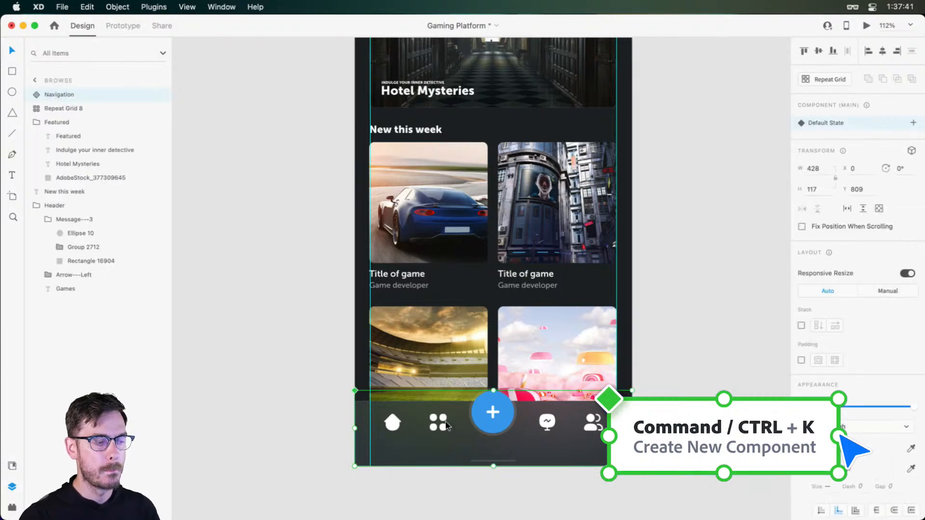
Examine the navigation bar and the overall layout of the Browse screen
scroll(490, 440, "up", 5)
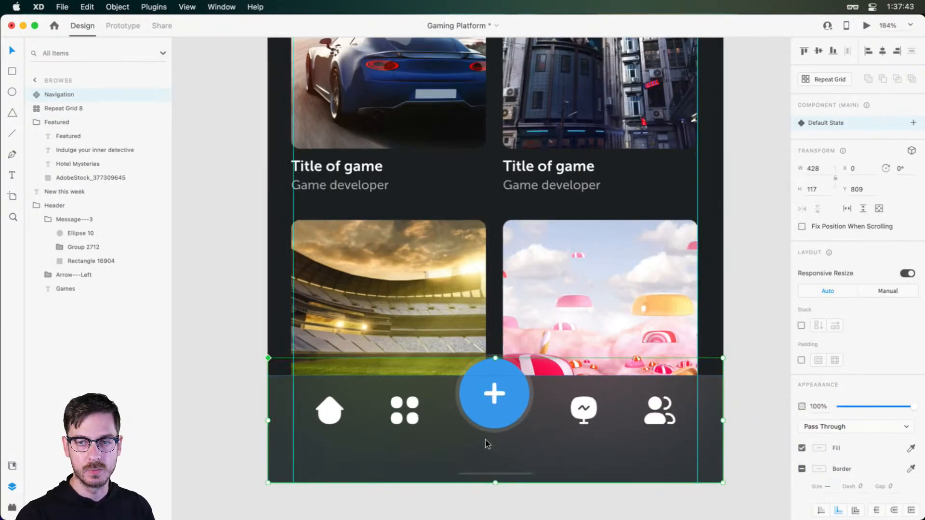
scroll(472, 386, "right", 2)
scroll(473, 386, "down", 2)
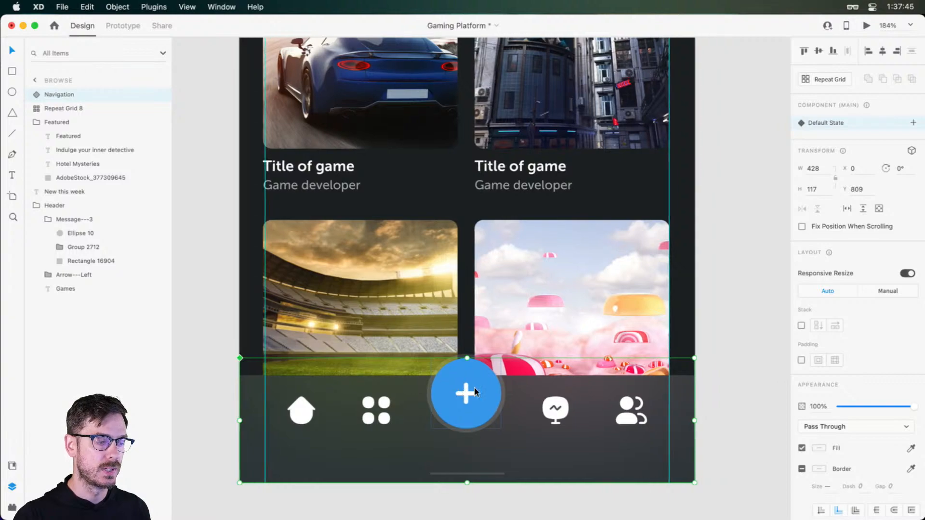
scroll(475, 387, "up", 5)
scroll(475, 388, "down", 8)
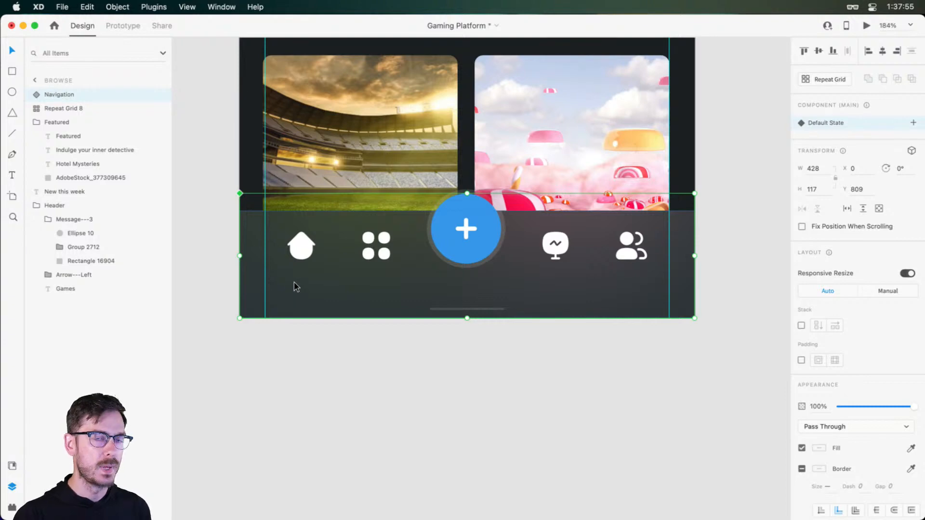
scroll(377, 228, "up", 5)
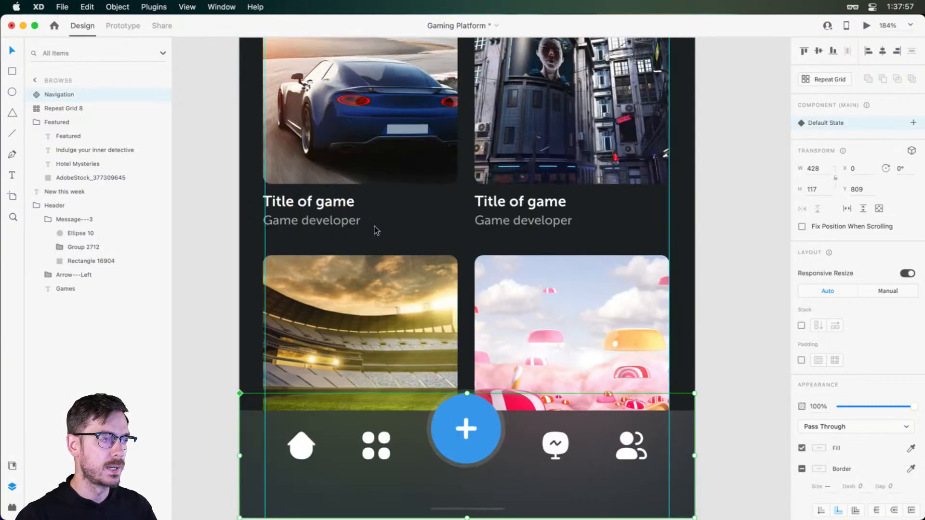
scroll(379, 226, "down", 5)
scroll(378, 226, "up", 6)
scroll(389, 167, "up", 3)
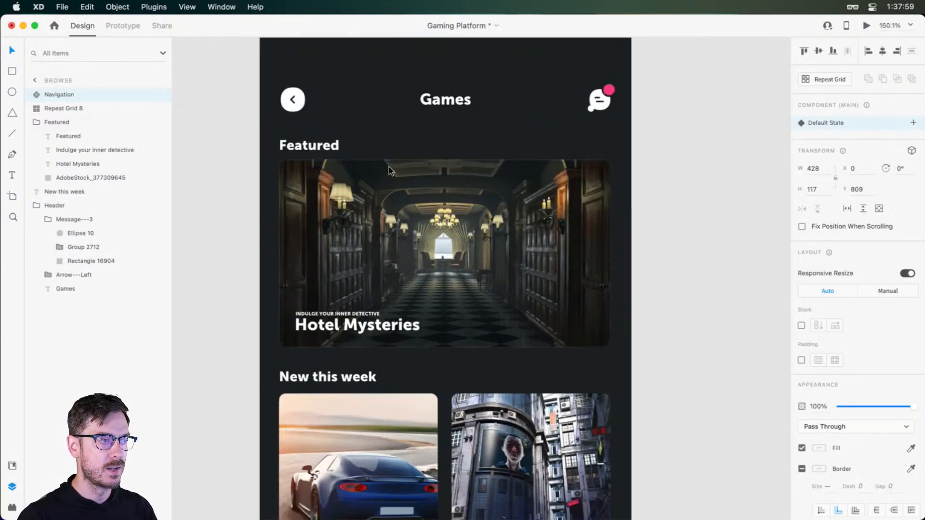
Rename the game cards' repeat grid layer to Games, and select the Featured group
left_click(388, 169)
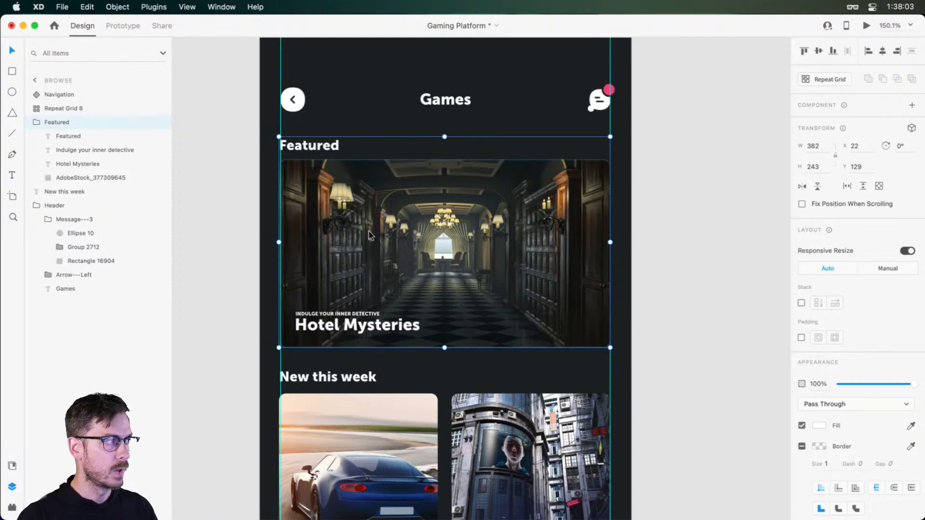
double_click(63, 109)
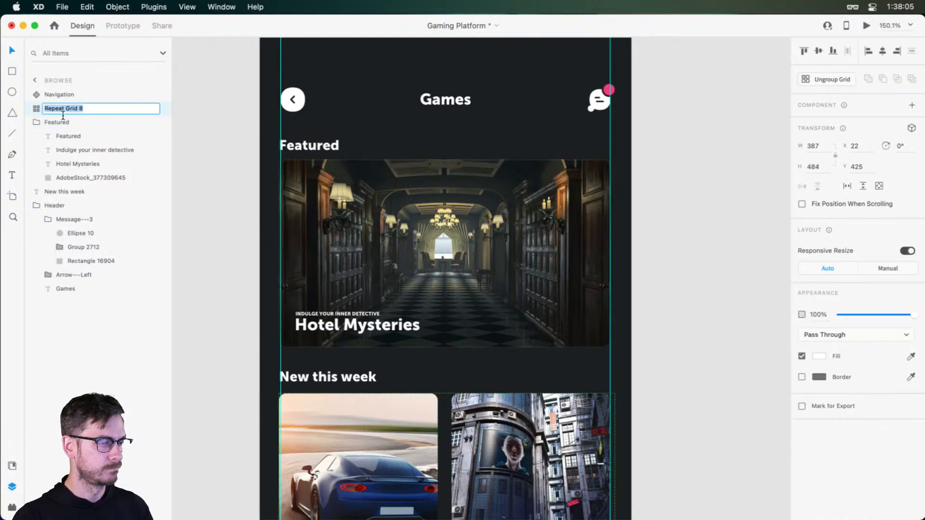
type("Games")
key("Return")
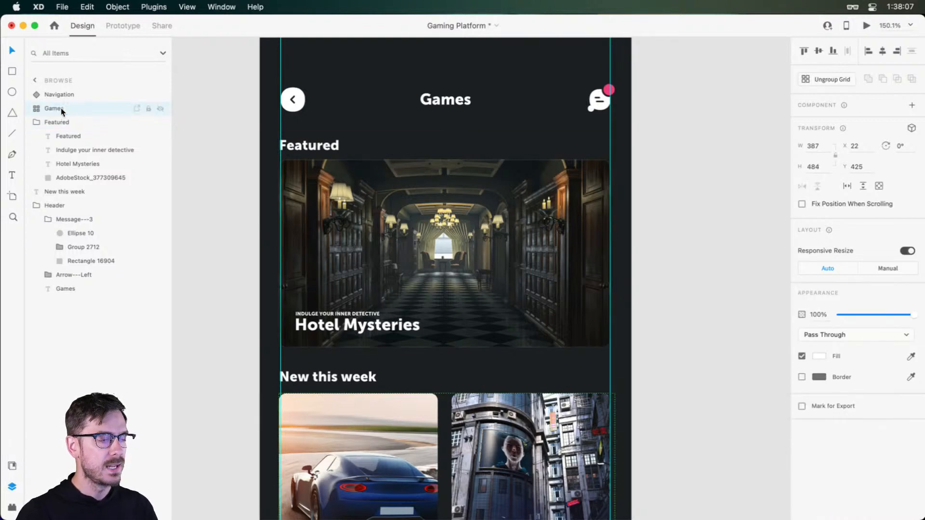
left_click(399, 227)
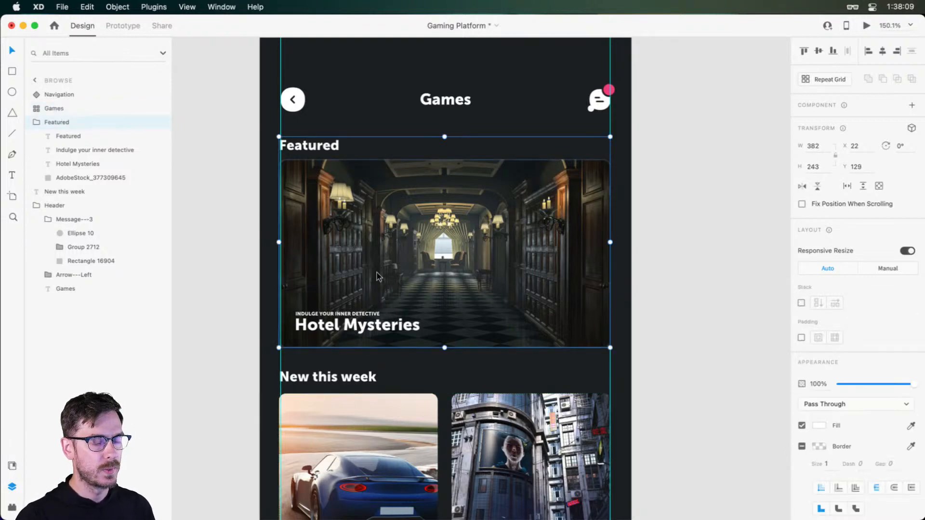
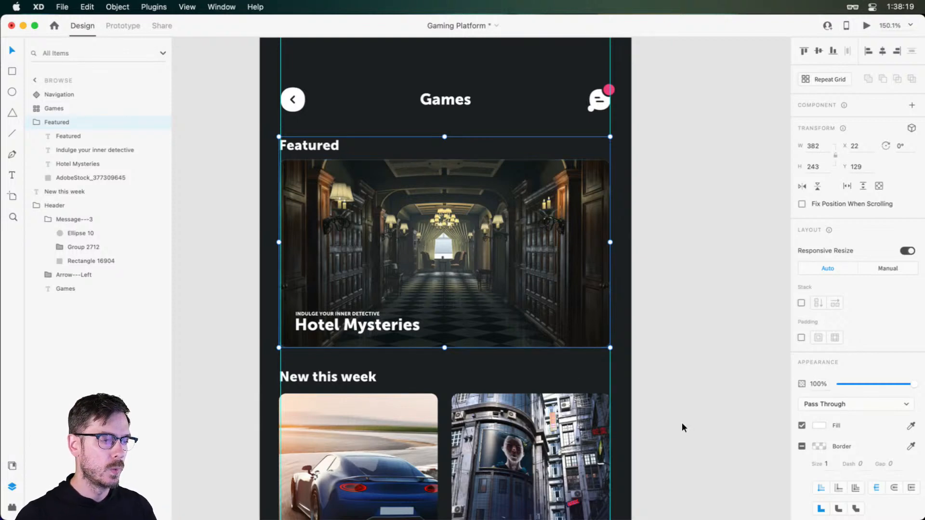
Draw a full-width 428 × 562 rectangle starting at Y 364 over the lower part of the Browse artboard, and remove its border
scroll(430, 251, "down", 5)
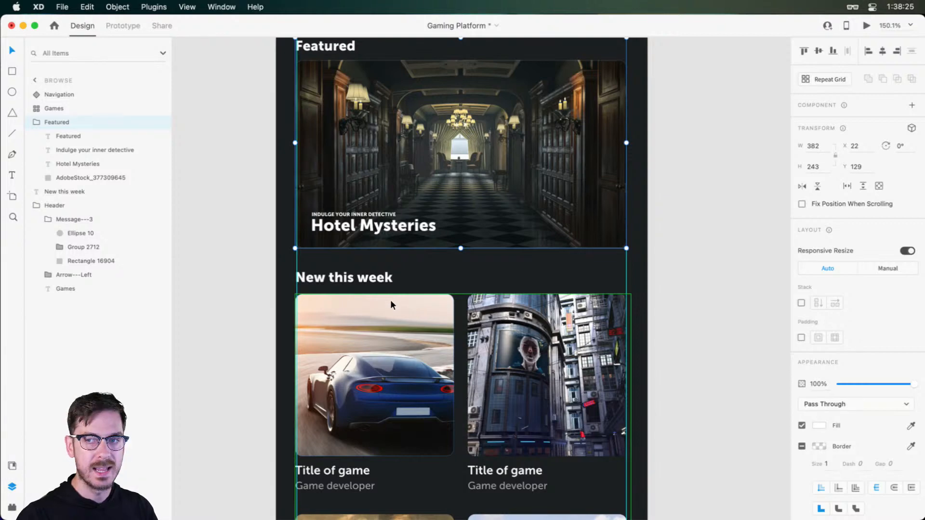
key("r")
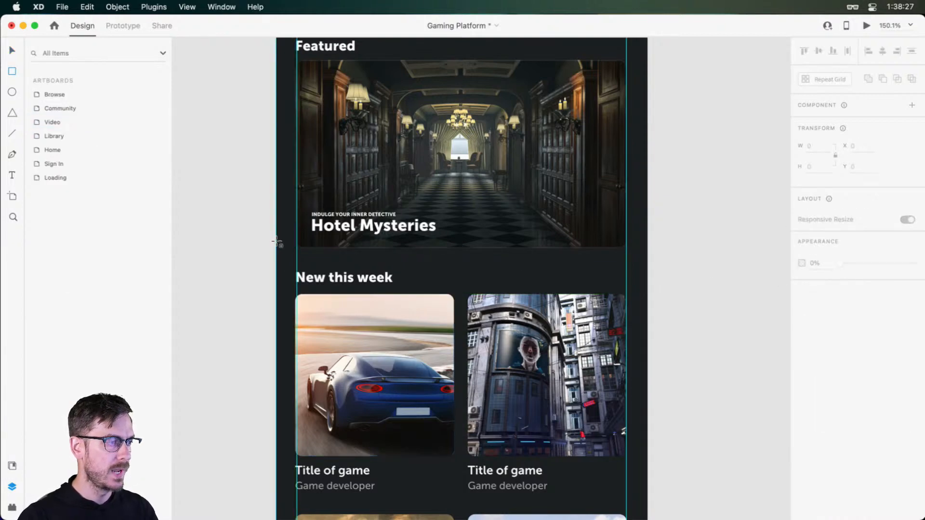
left_click_drag(277, 243, 648, 446)
scroll(531, 290, "up", 10)
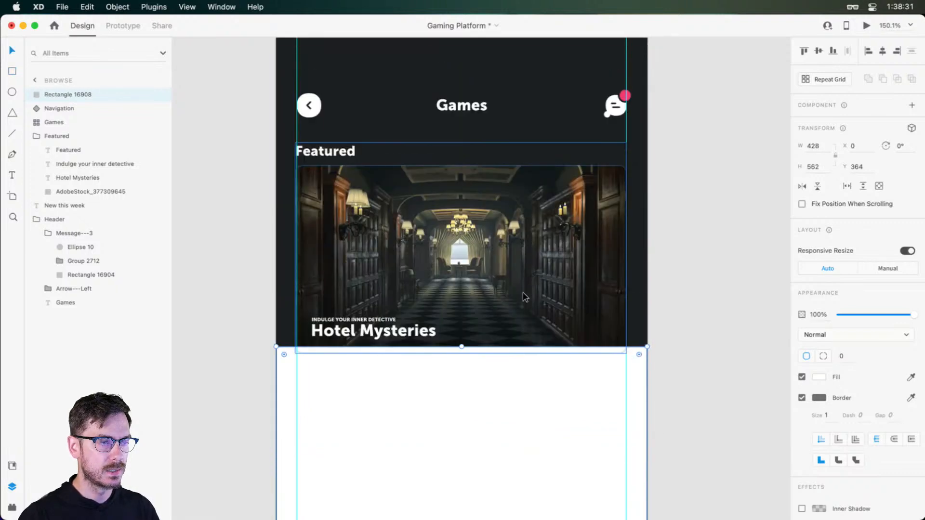
scroll(487, 293, "down", 1)
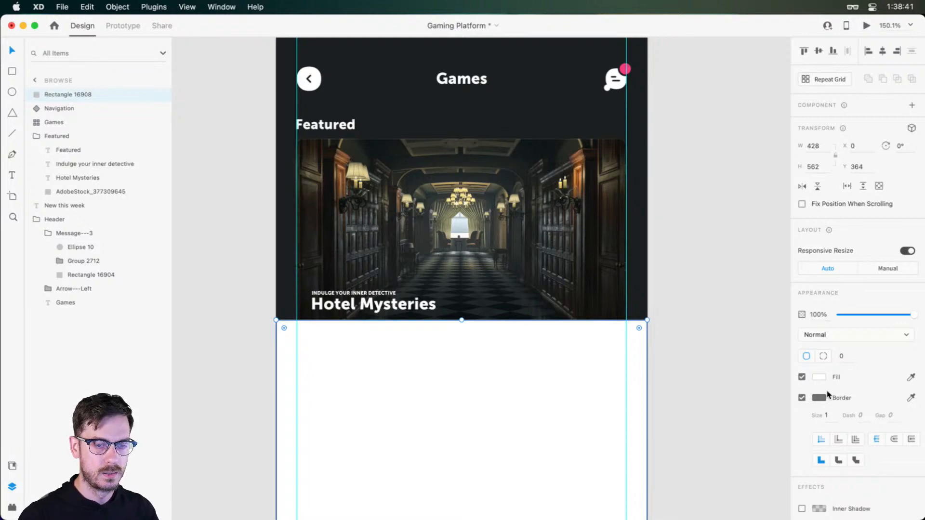
left_click(802, 398)
Fill the rectangle with the orange tone #B35D25 sampled from the lit wood in the Hotel Mysteries image
scroll(554, 363, "down", 3)
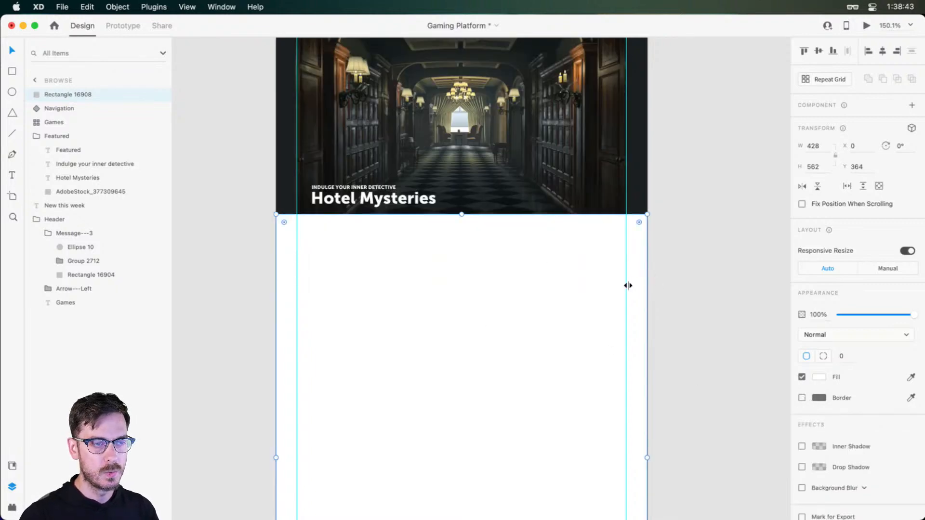
scroll(642, 289, "up", 1)
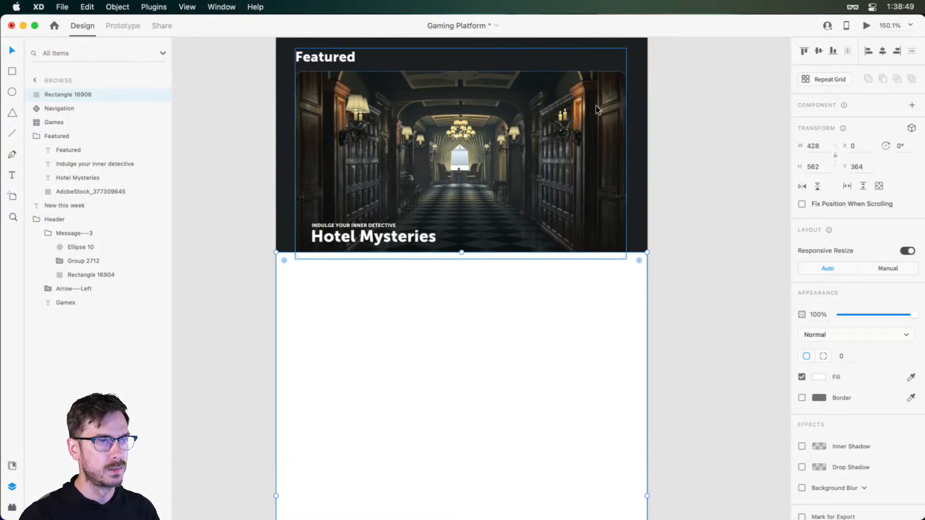
key("i")
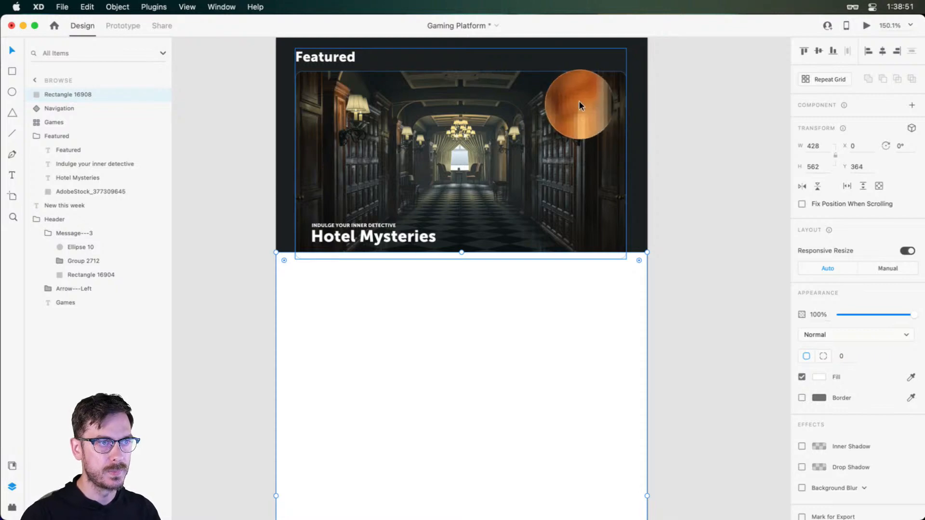
left_click(579, 99)
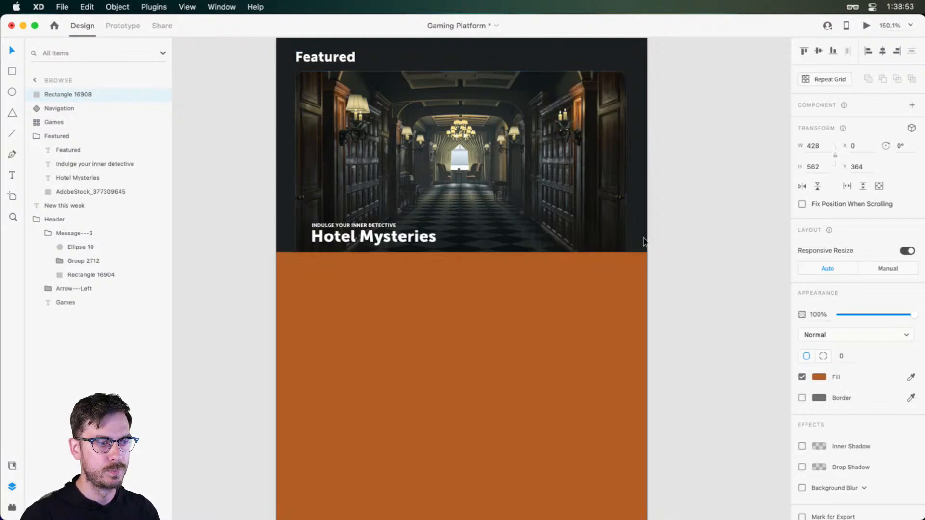
Apply a background blur to the rectangle with amount 50, brightness 0 and opacity 62%
scroll(852, 474, "down", 1)
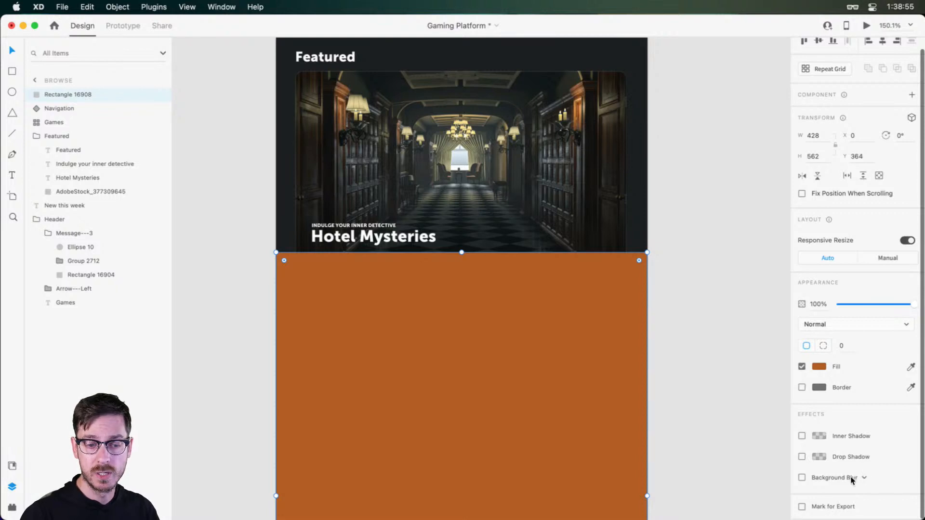
left_click(802, 478)
scroll(870, 492, "down", 3)
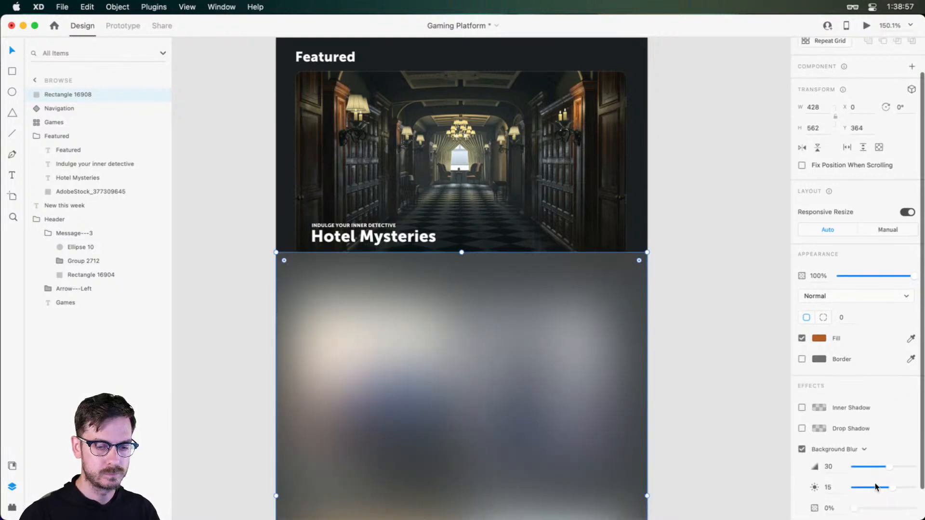
left_click_drag(874, 474, 893, 474)
left_click_drag(890, 438, 910, 436)
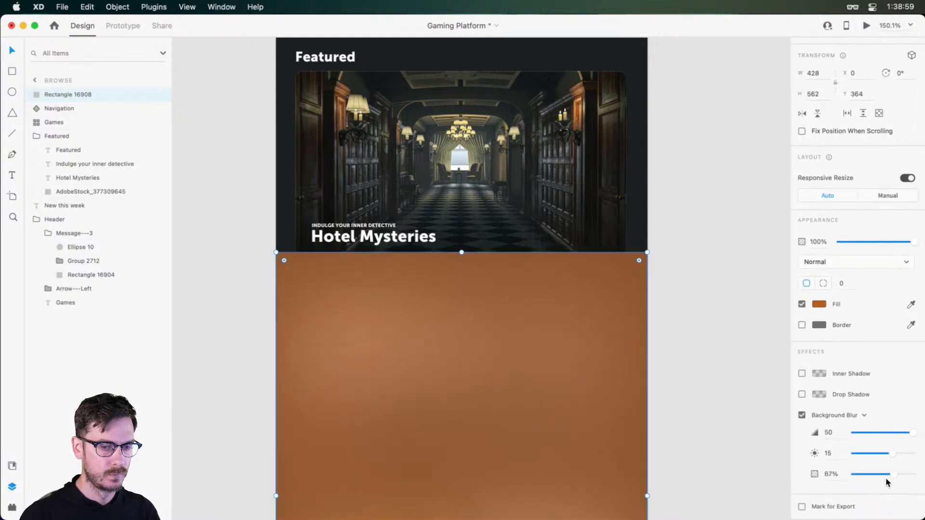
mouse_move(898, 474)
left_mouse_down()
mouse_move(889, 473)
mouse_move(898, 475)
left_mouse_up()
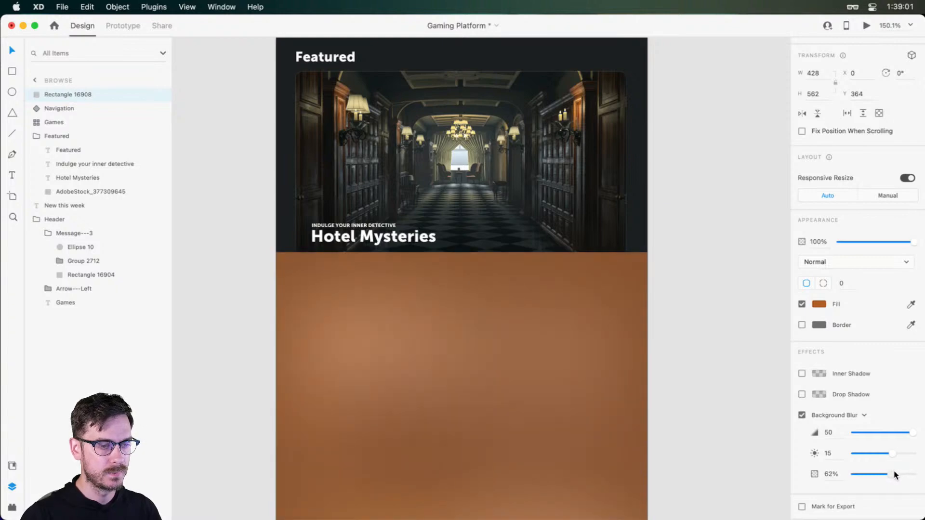
left_click(828, 453)
type("0")
key("Return")
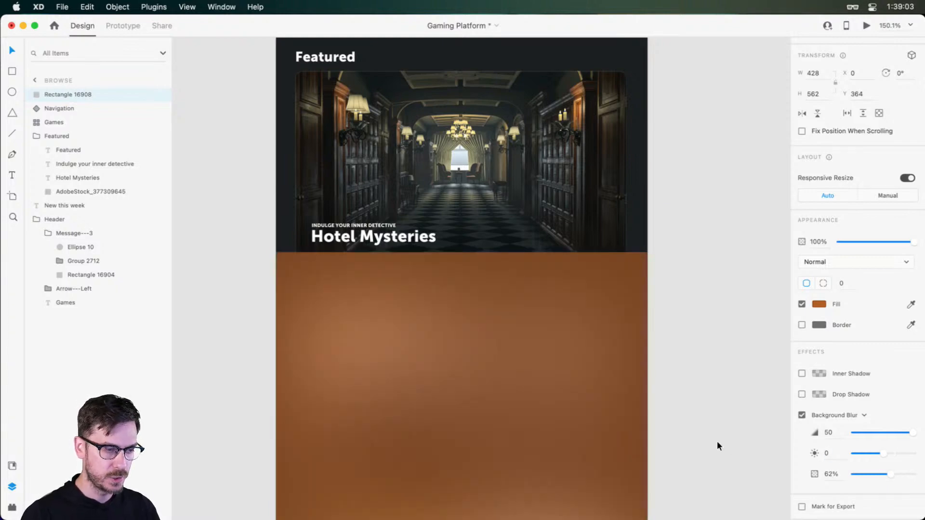
Darken the rectangle's fill to the muted brown #5F3F28 and lower its background blur brightness to -11
scroll(401, 340, "down", 3)
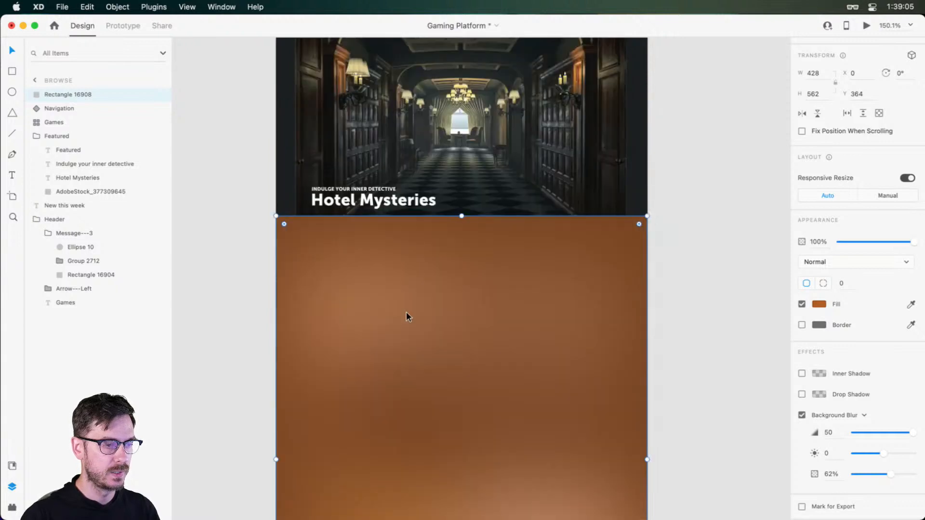
scroll(406, 317, "up", 3)
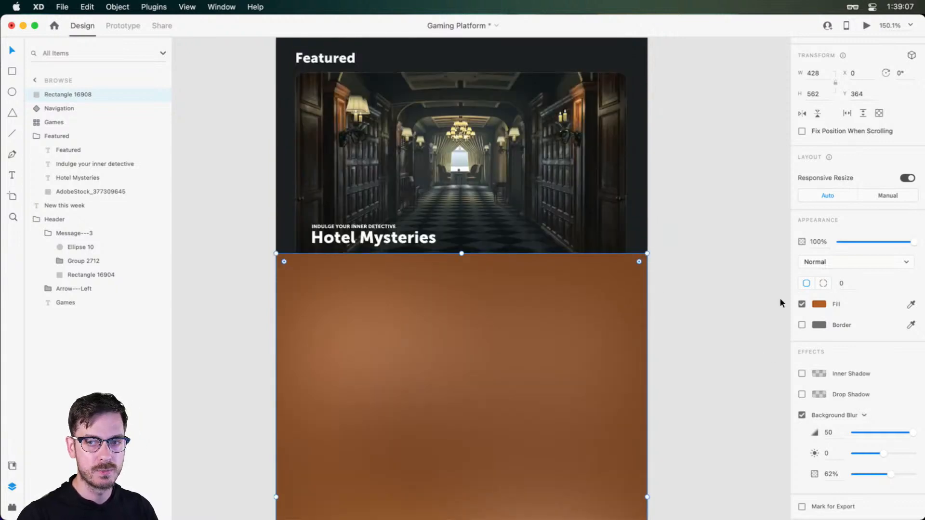
scroll(530, 152, "up", 1)
scroll(530, 152, "up", 1)
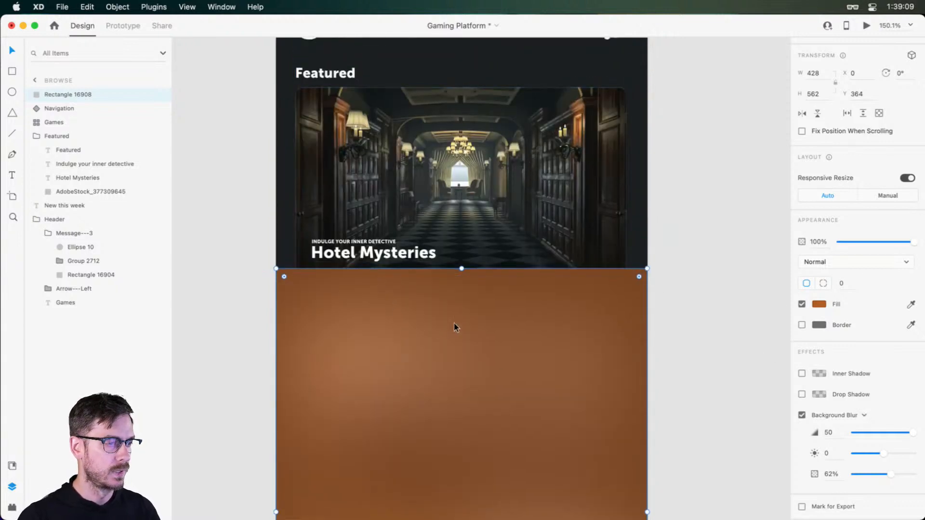
left_click(822, 304)
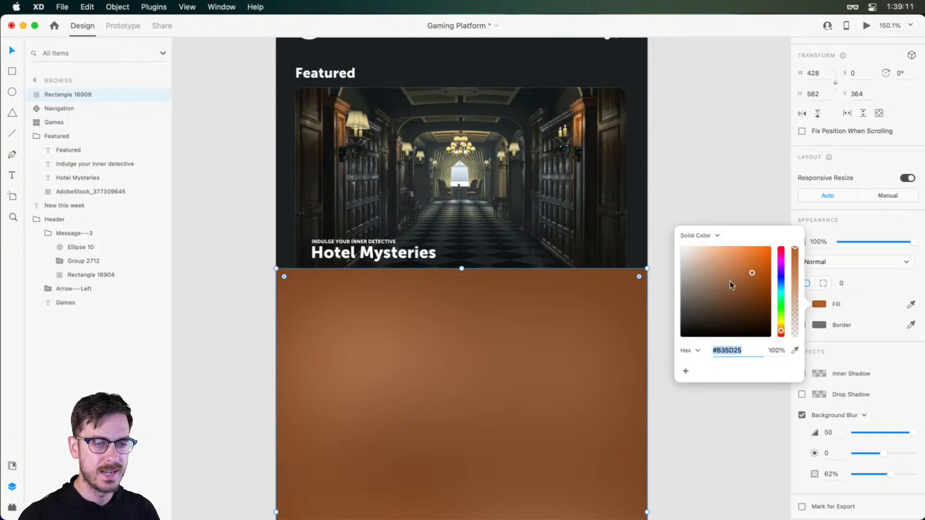
left_click_drag(743, 297, 732, 303)
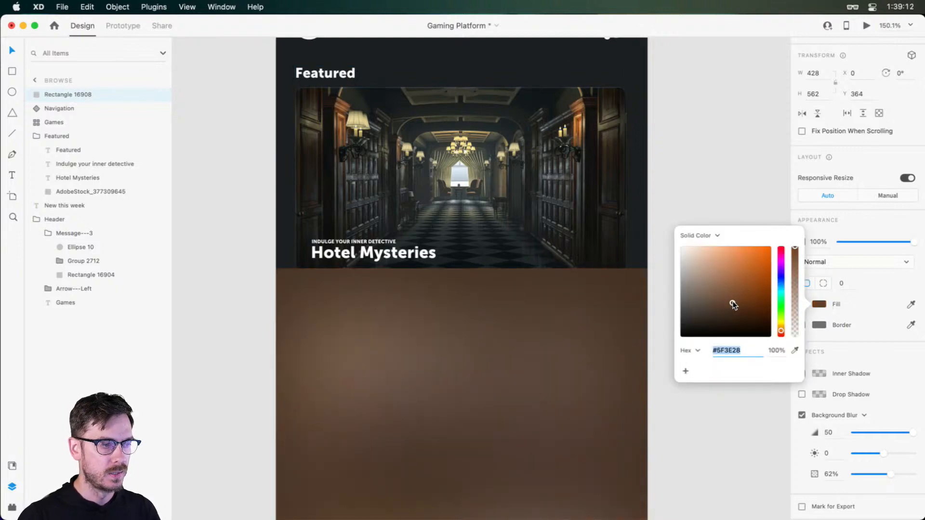
left_click(781, 330)
left_click_drag(782, 331, 782, 332)
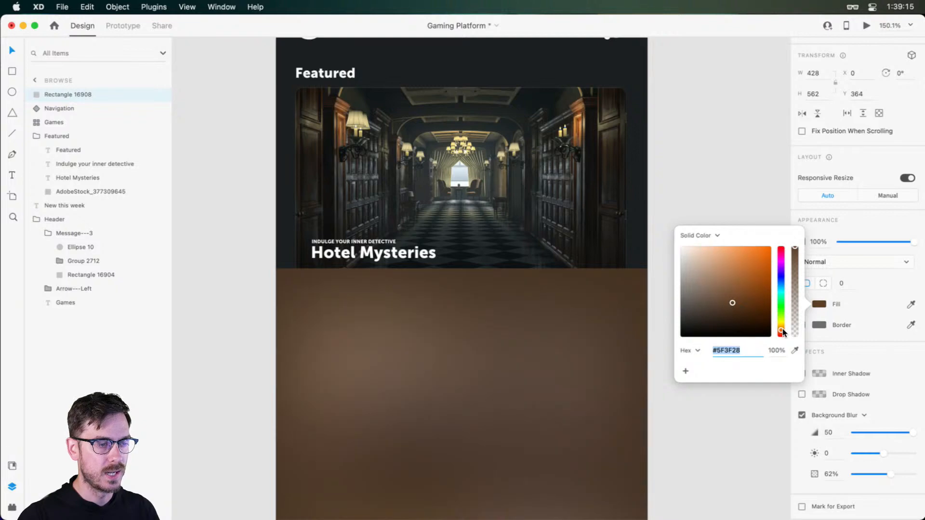
left_click(868, 228)
mouse_move(891, 473)
left_mouse_down()
mouse_move(899, 472)
mouse_move(877, 451)
mouse_move(890, 473)
left_mouse_up()
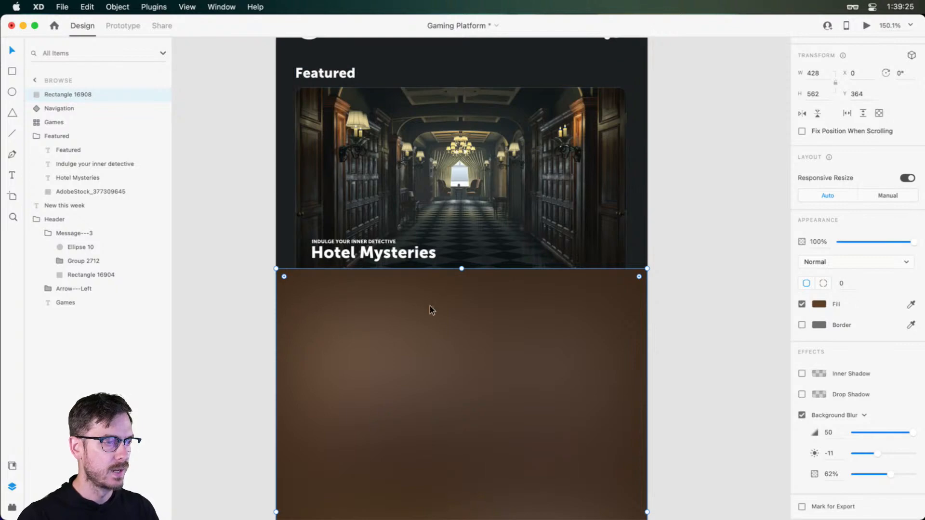
Draw a 65 × 65 square centred horizontally over the brown panel's upper edge, at X 182, Y 332
left_click_drag(418, 307, 421, 238)
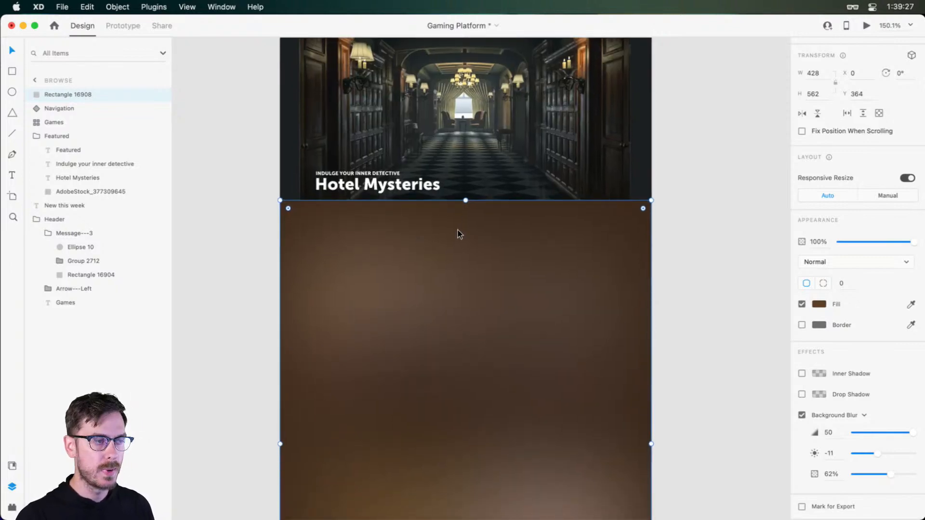
key("r")
mouse_move(447, 172)
left_mouse_down()
mouse_move(501, 227)
mouse_move(465, 195)
left_mouse_up()
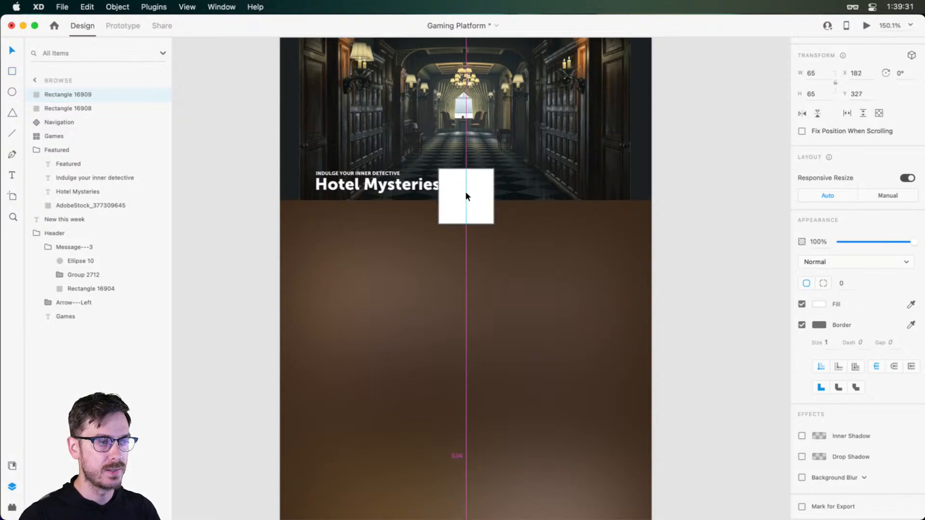
scroll(466, 195, "up", 5)
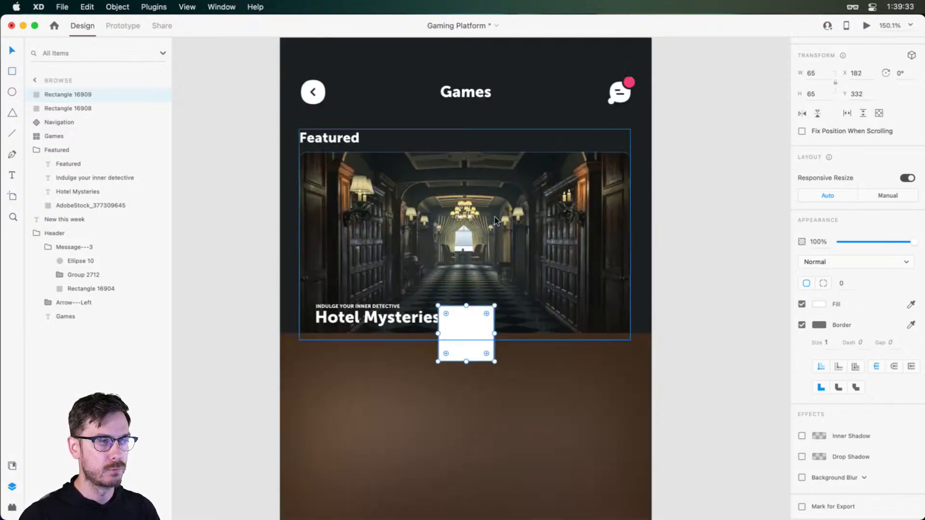
Round the small square's corners to a radius of 16 and remove its border
scroll(496, 219, "up", 4)
scroll(473, 299, "down", 5)
left_click_drag(484, 177, 478, 183)
left_click(799, 325)
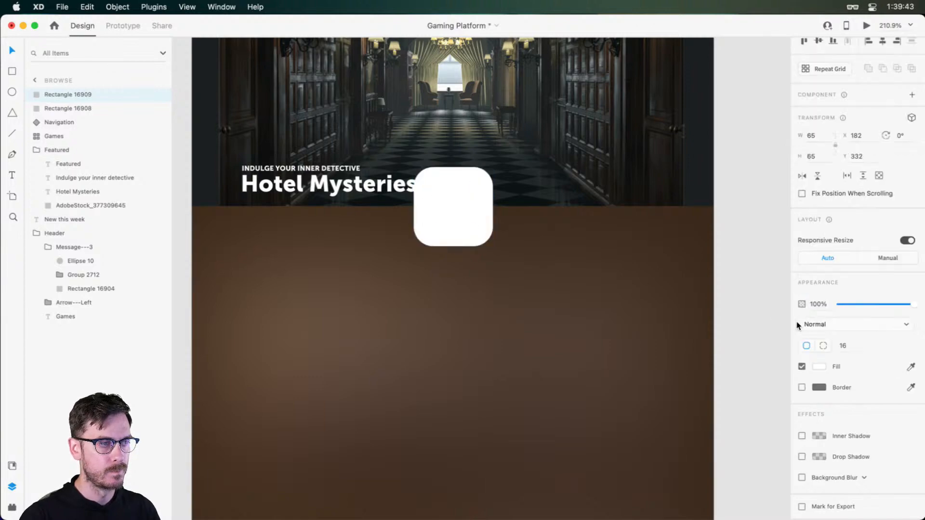
Fill the rounded square with the futuristic city building image from the Game On library
key("shift+super+y")
left_click(29, 51)
scroll(93, 249, "down", 5)
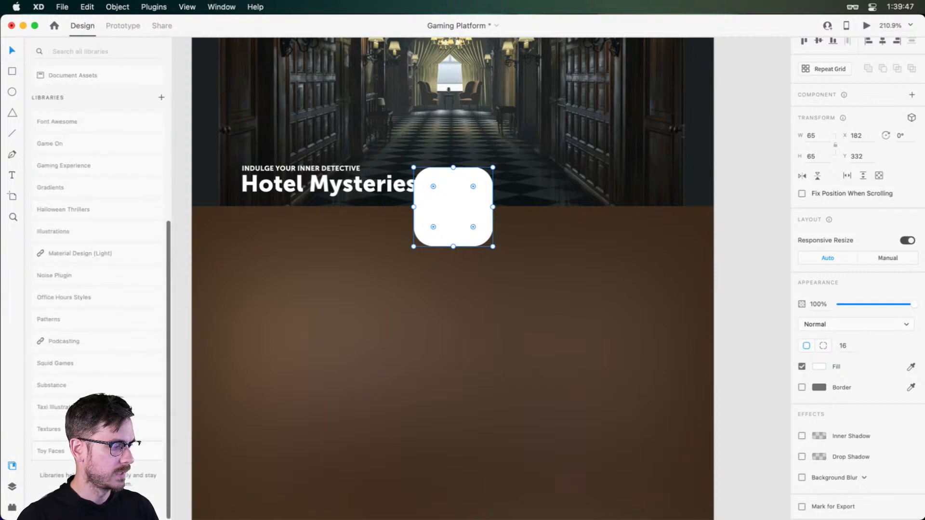
scroll(74, 272, "up", 5)
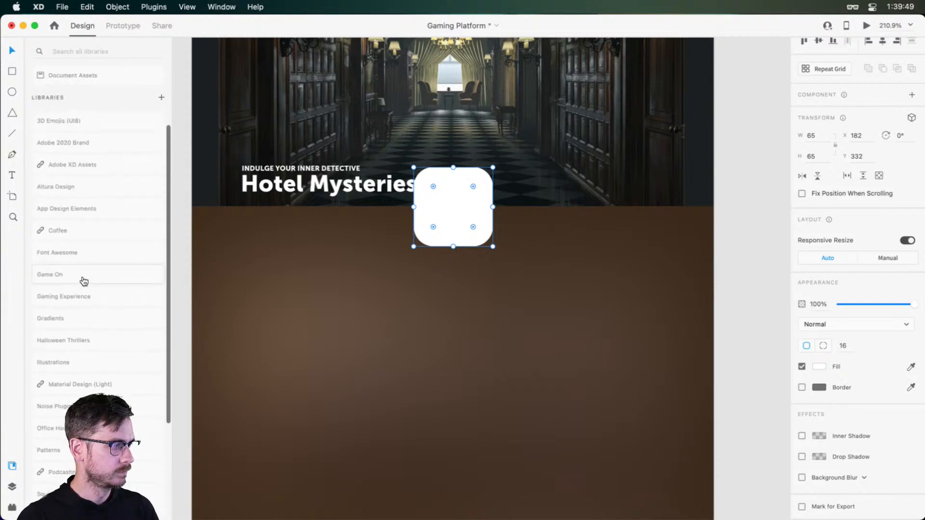
left_click(80, 278)
scroll(109, 268, "down", 15)
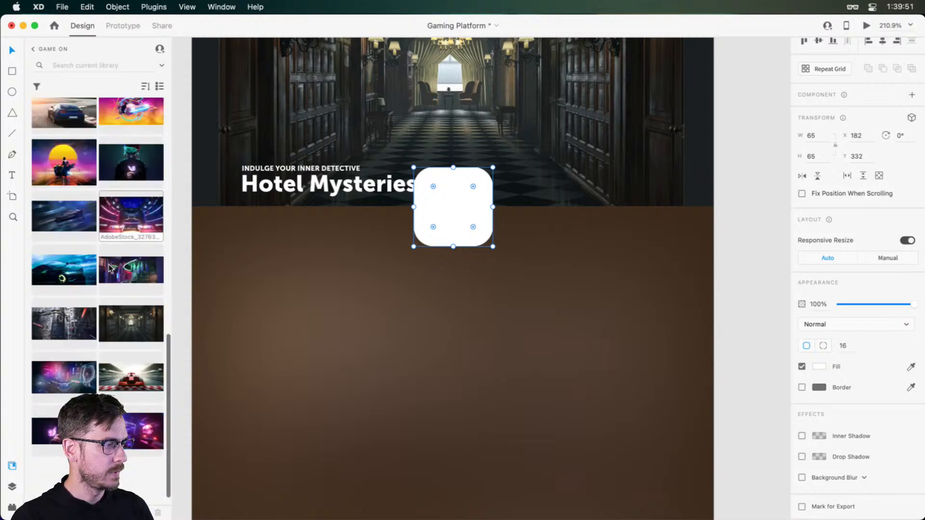
left_click_drag(62, 299, 457, 190)
Give the game thumbnail a size 1 white #FFFFFF border at 10% opacity
left_click(563, 247)
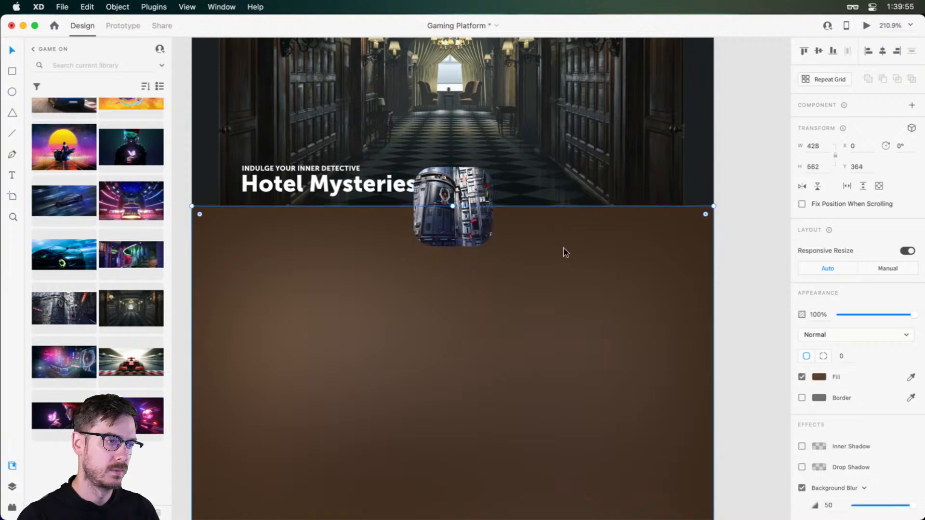
left_click(445, 212)
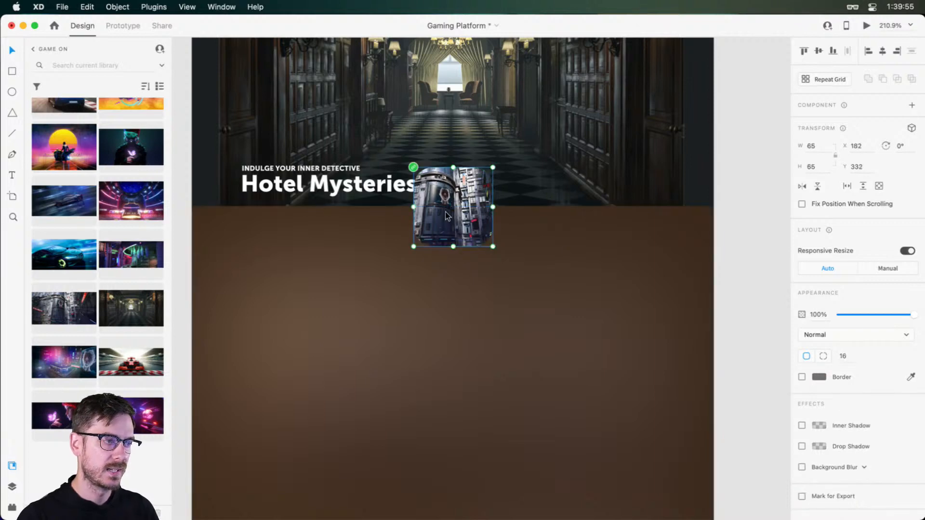
left_click(803, 378)
left_click(819, 377)
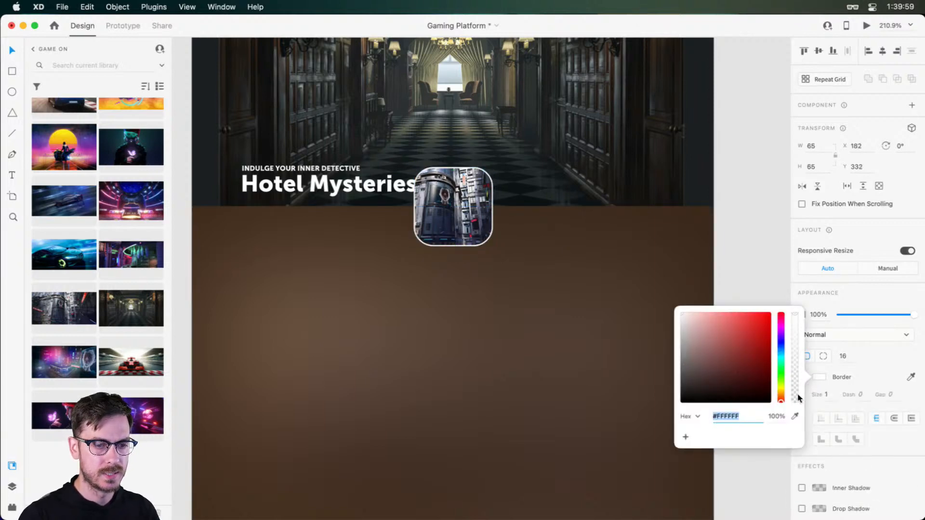
left_click_drag(798, 397, 795, 393)
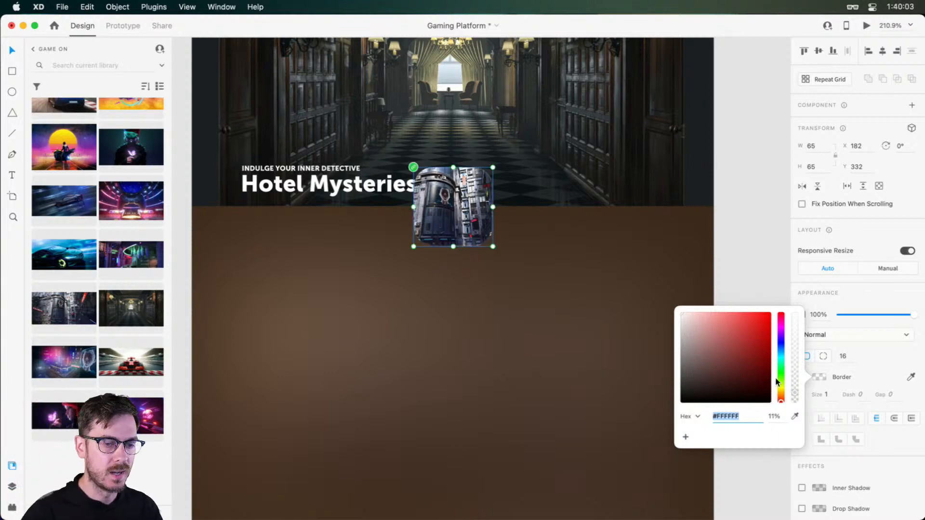
left_click_drag(795, 394, 796, 396)
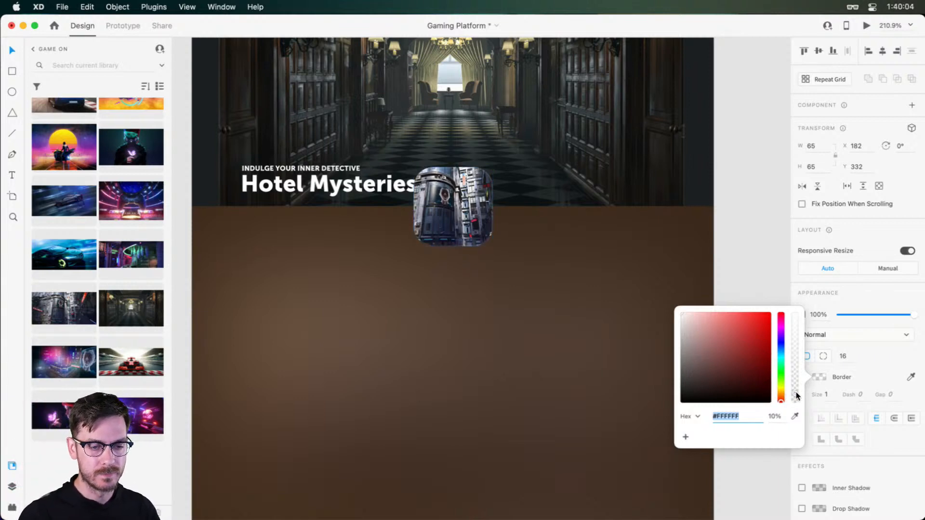
left_click(882, 295)
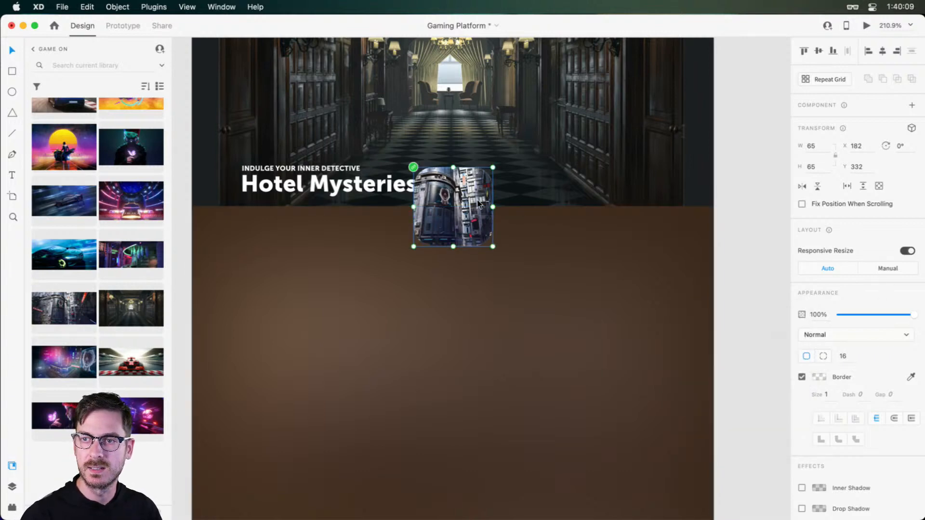
Move the game thumbnail up to Y 326 on the panel's upper edge, and select the brown panel
left_click_drag(449, 219, 451, 211)
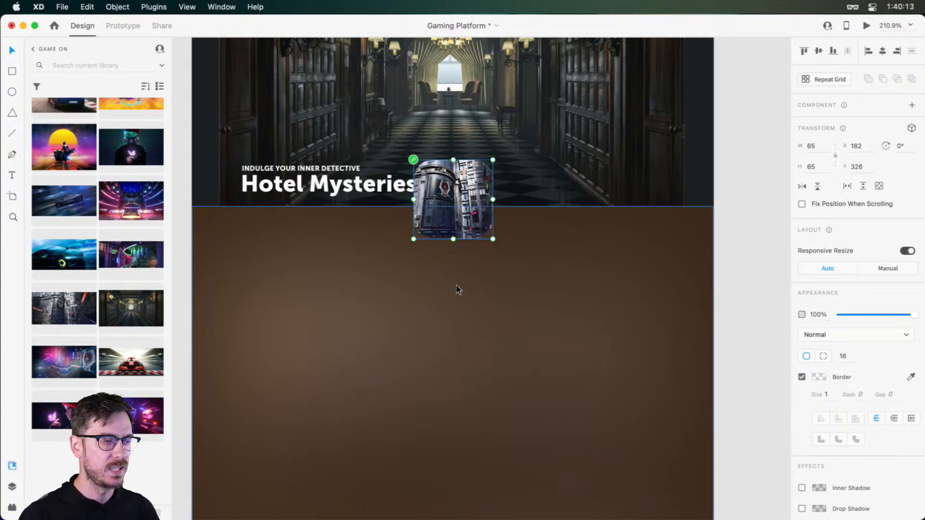
scroll(456, 285, "down", 1)
left_click_drag(489, 294, 522, 282)
left_click(501, 273)
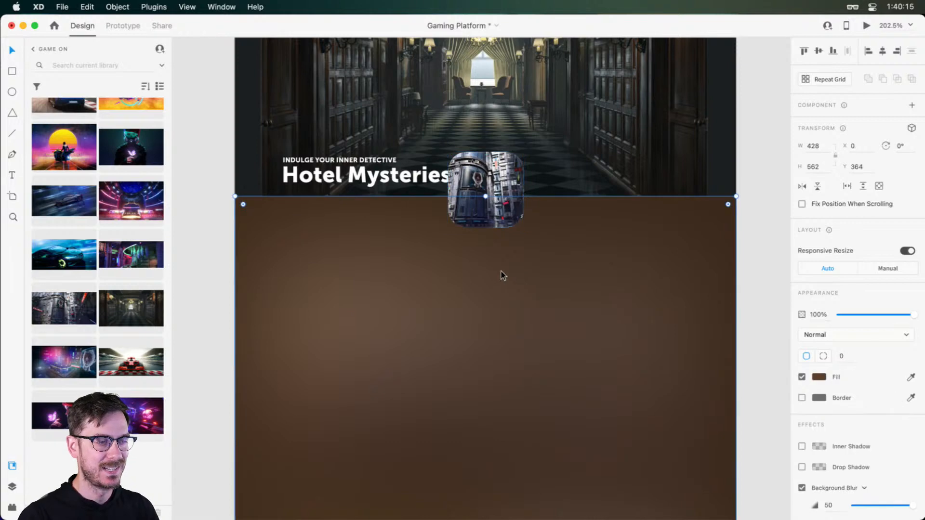
Shift the tagline and Hotel Mysteries title within the Featured card to X 28, Y 327
left_click_drag(516, 316, 521, 279)
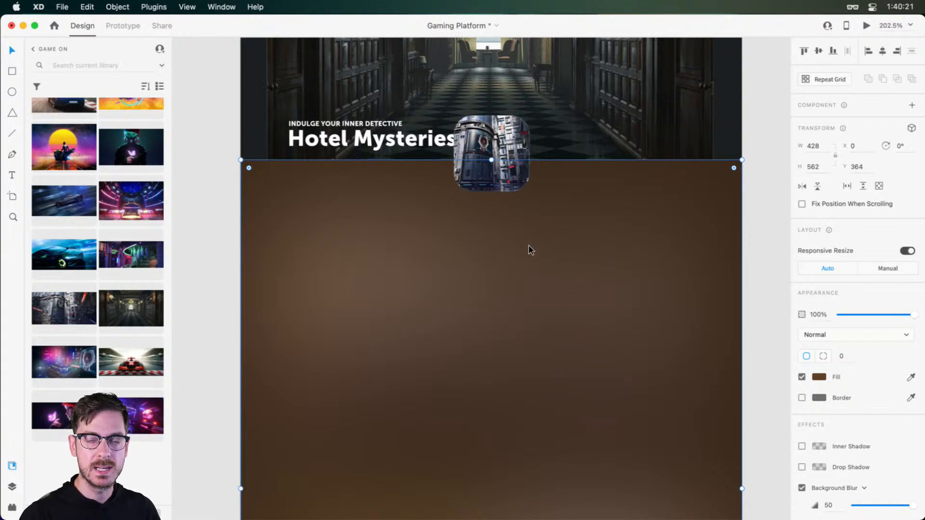
left_click(368, 141)
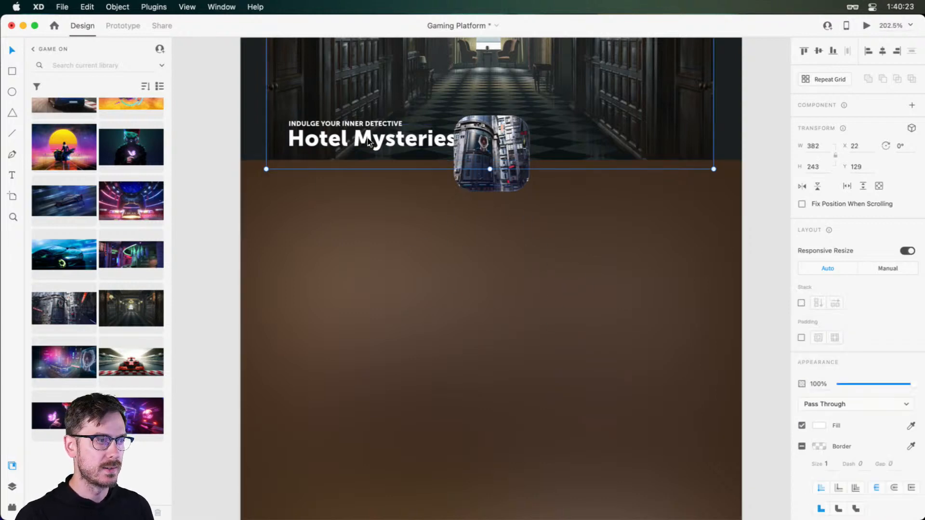
scroll(371, 142, "up", 5)
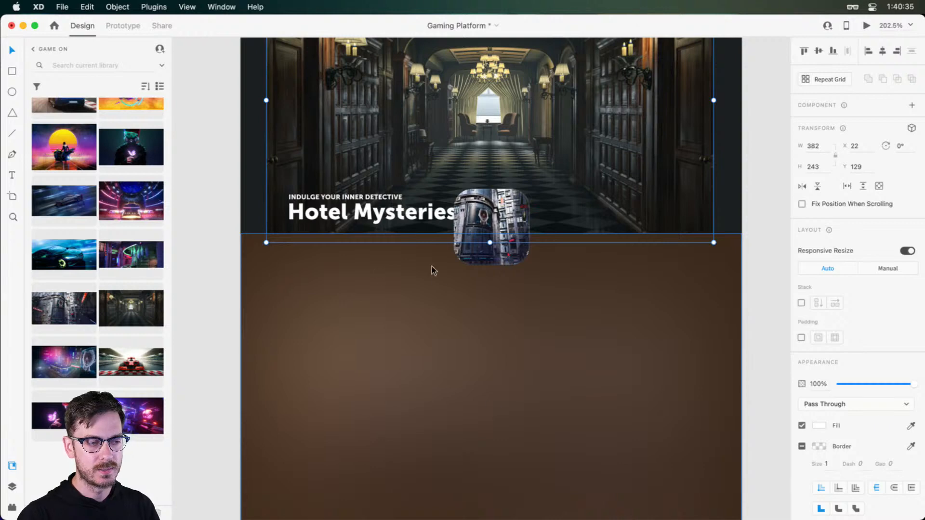
double_click(341, 216)
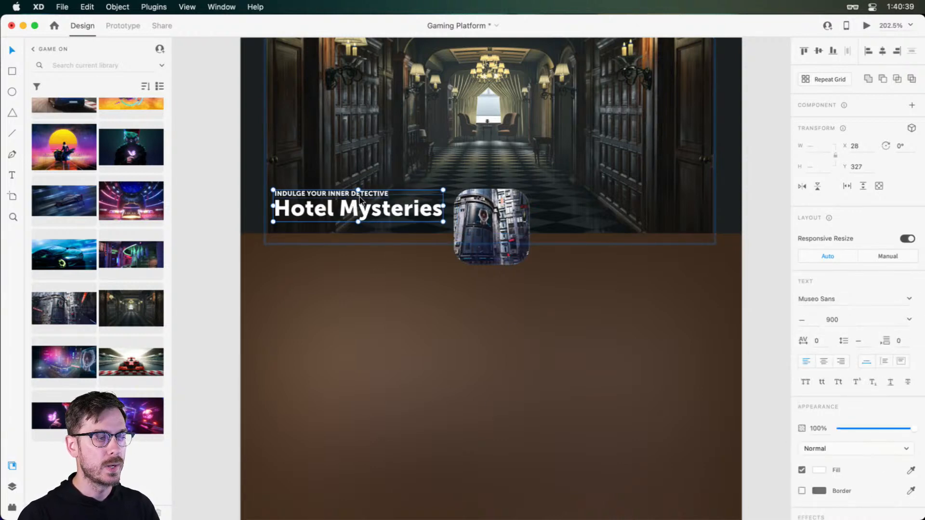
Try to move the Featured card's text down onto the brown panel below the thumbnail
left_click_drag(352, 209, 513, 309)
key("super+z")
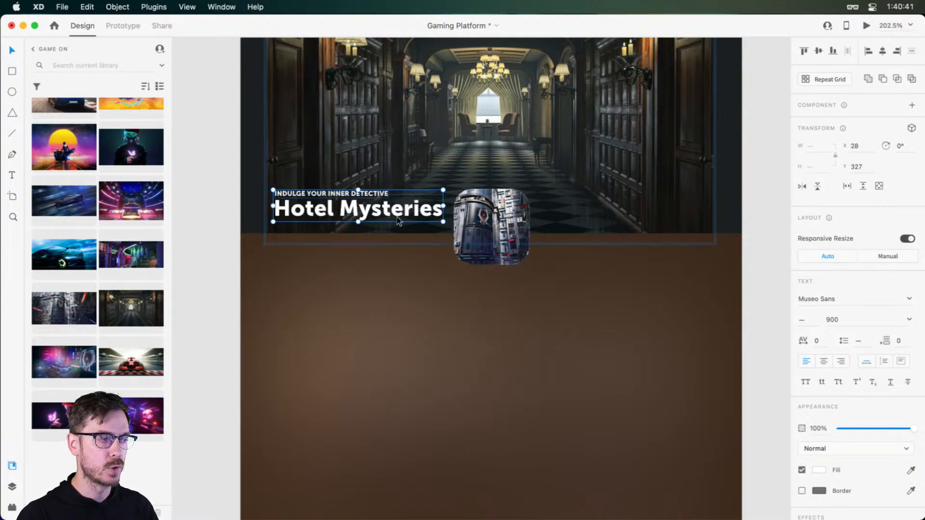
key("super+y")
Move the brown panel's layer into the Featured group, directly above the hotel image
left_click(491, 318)
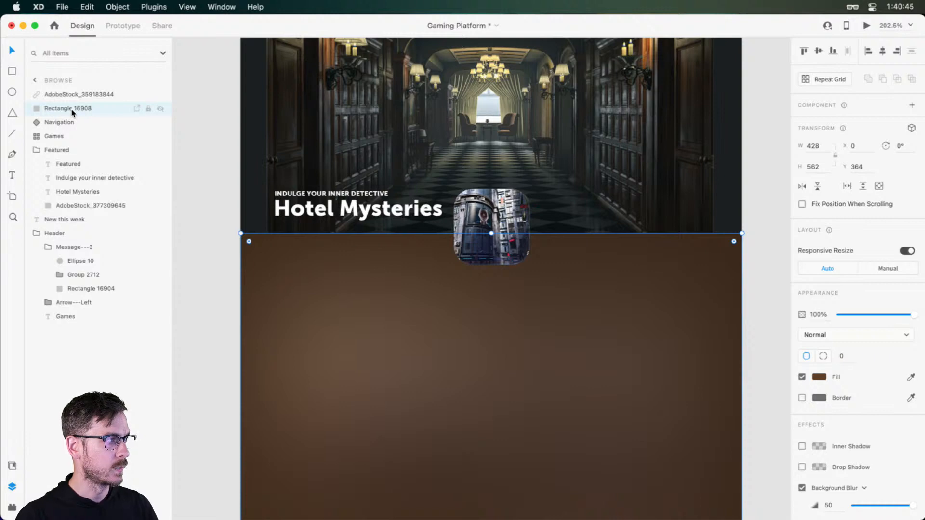
left_click_drag(72, 109, 70, 208)
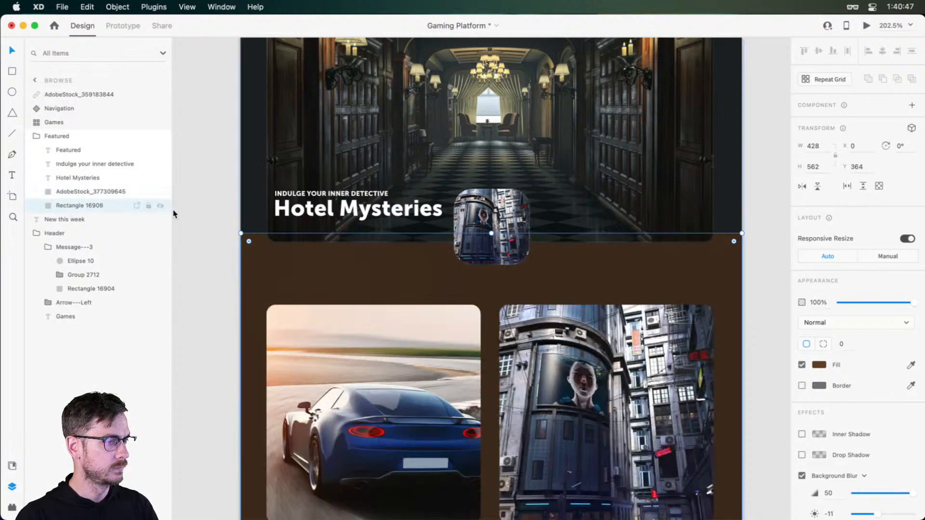
key("super+bracketright")
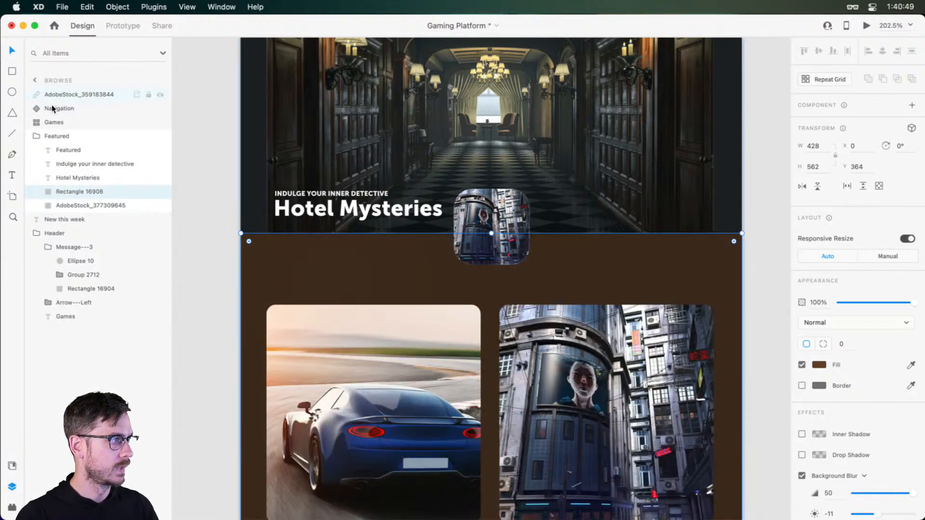
Bring the Featured group above Games in the layer order and place the thumbnail's layer first inside it
left_click(62, 137)
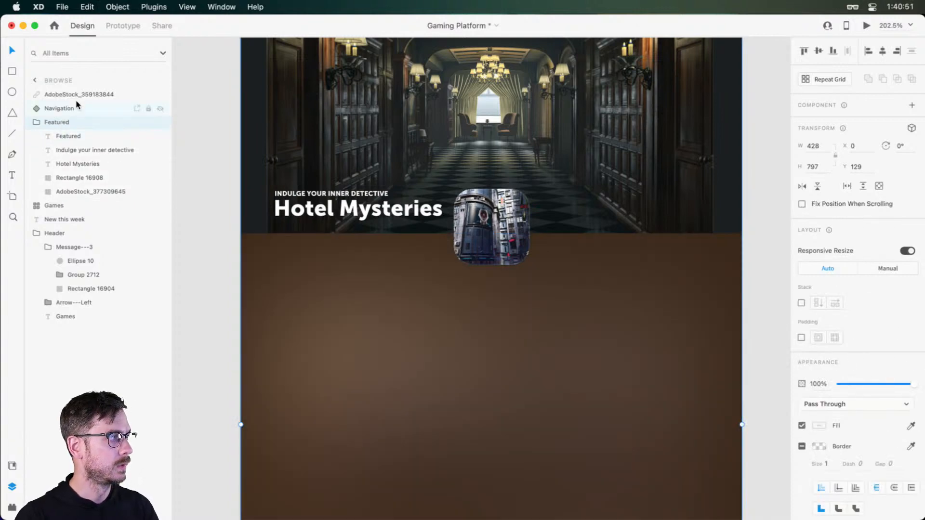
left_click_drag(76, 97, 72, 129)
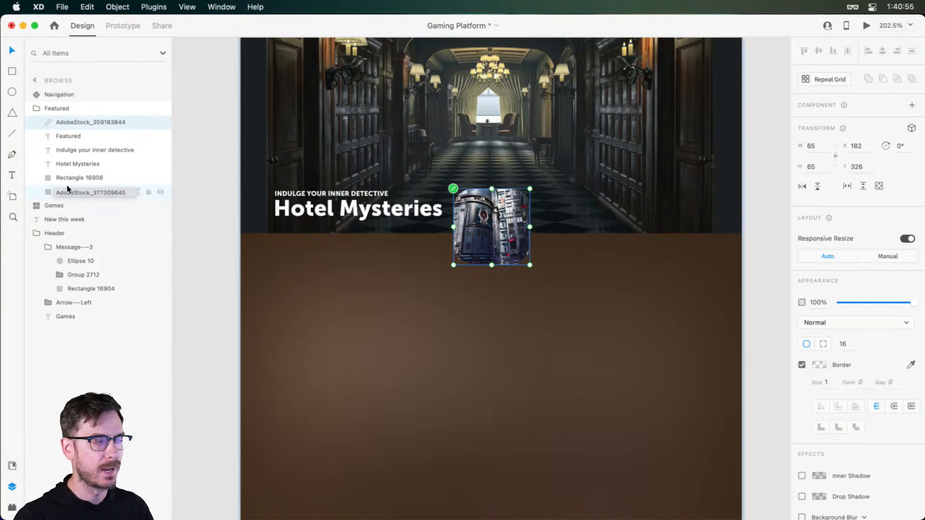
left_click(69, 182)
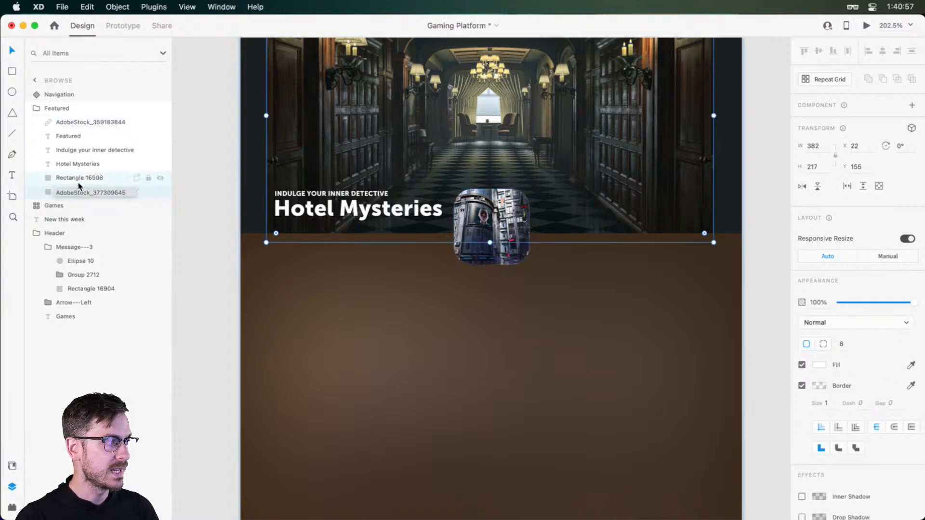
left_click(80, 183)
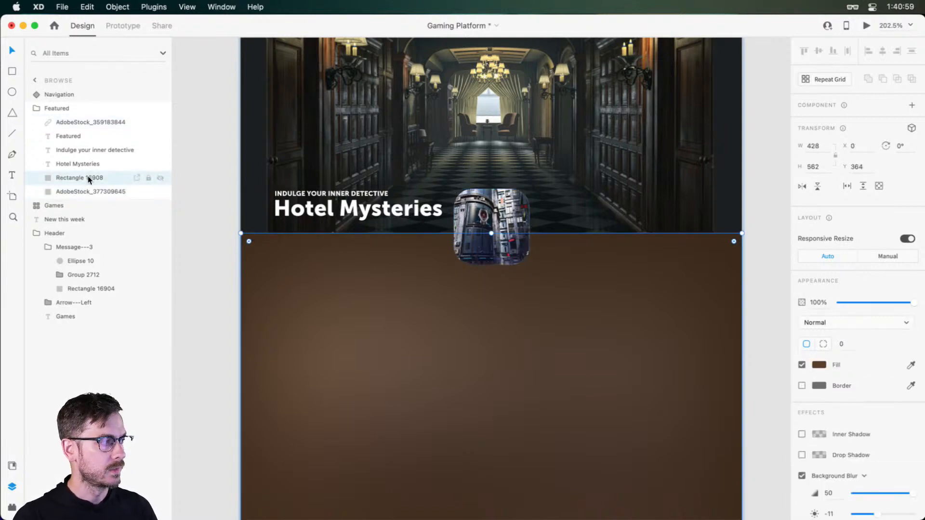
Try to move only the Hotel Mysteries title onto the brown panel beneath the thumbnail
left_click_drag(381, 212, 520, 303)
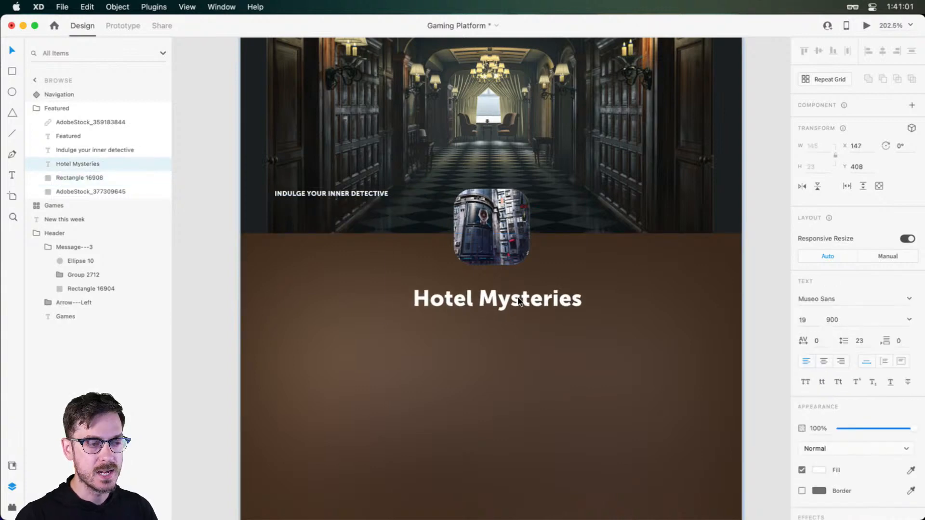
key("super+z")
scroll(484, 292, "down", 1)
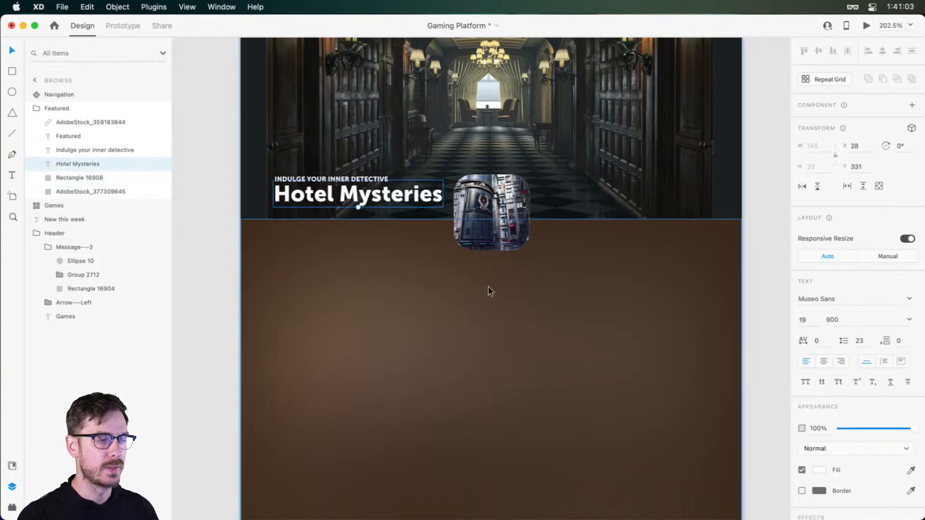
Add the text "Hotel" on the brown panel and centre it below the thumbnail at X 198, Y 429
left_click(488, 287)
scroll(503, 285, "down", 1)
key("t")
left_click(494, 301)
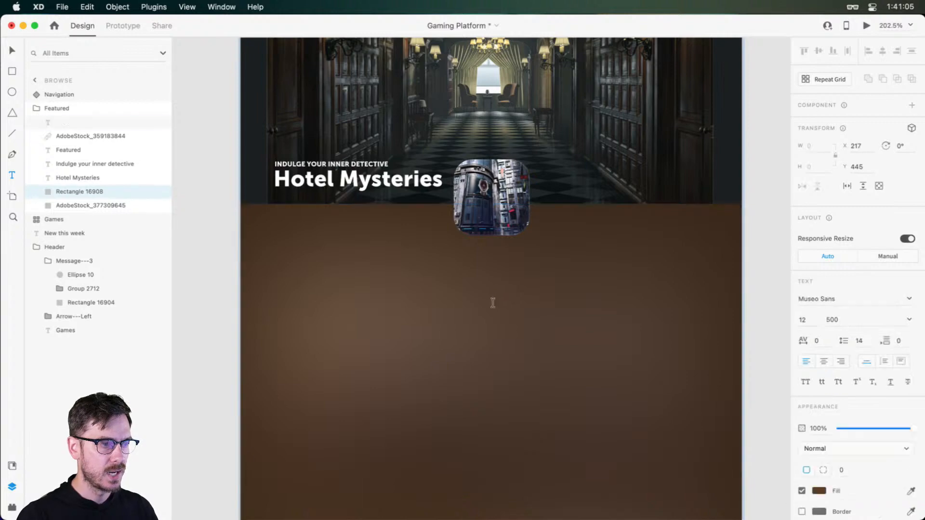
type("Hot")
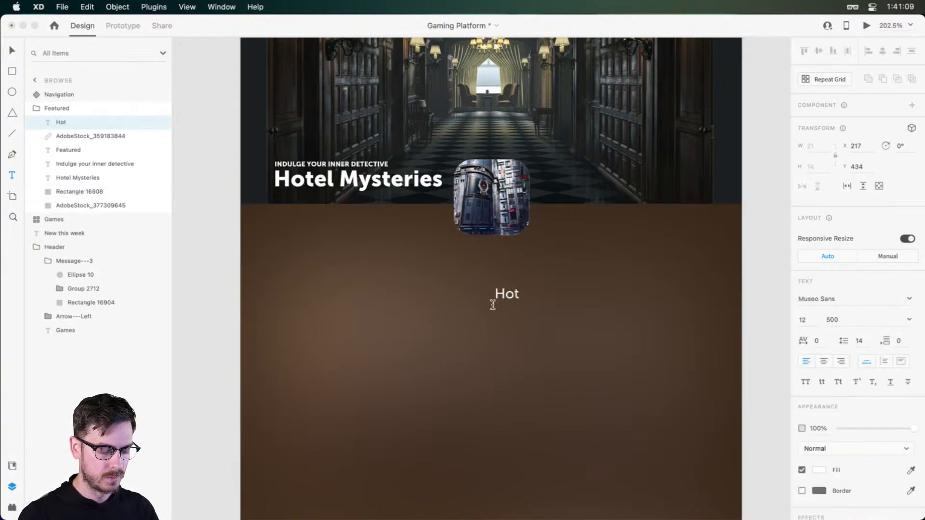
type("el")
key("Escape")
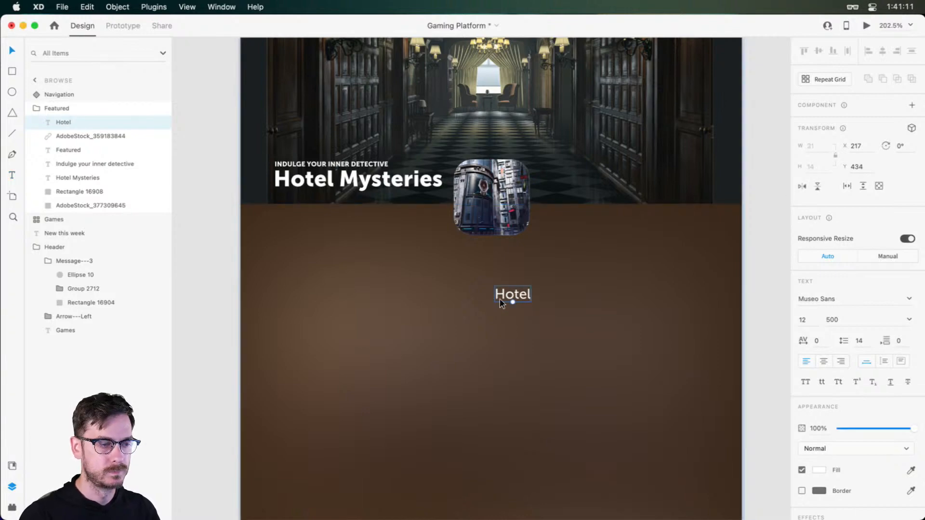
left_click_drag(512, 295, 489, 292)
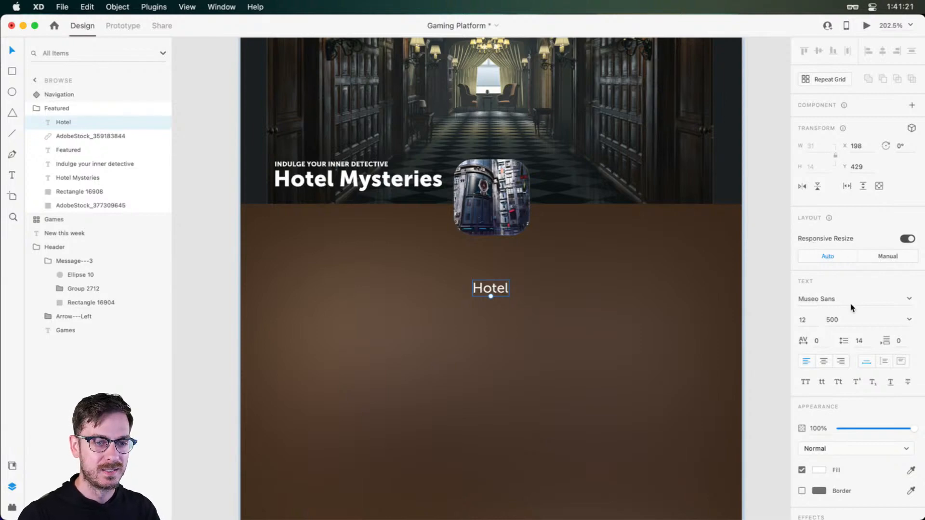
Set the Hotel text in Superline Line, enlarge it to size 60, and centre it under the thumbnail at X 182, Y 401
left_click(836, 299)
type("Superline")
key("Return")
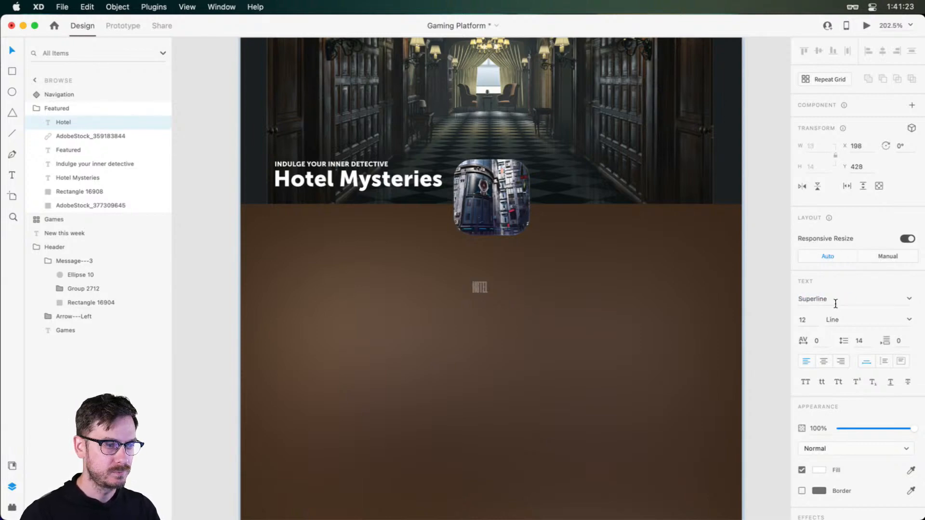
left_click_drag(479, 295, 487, 362)
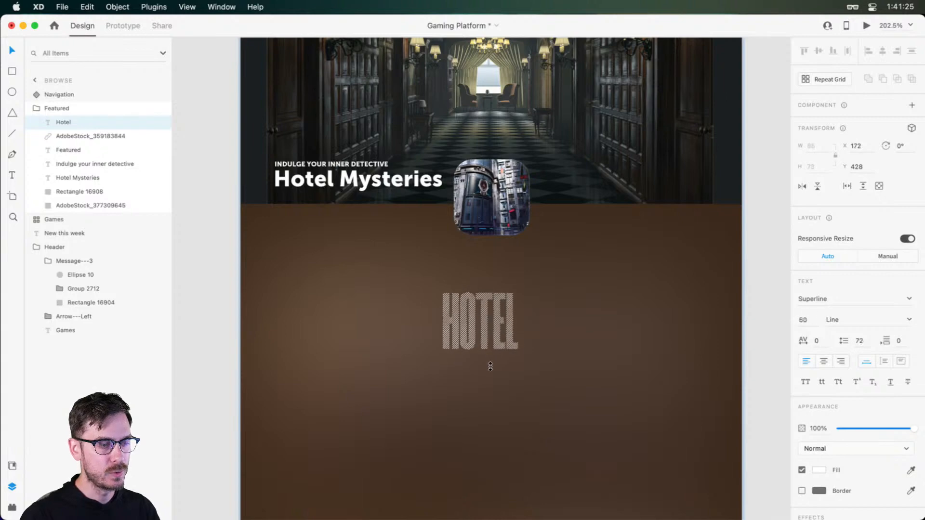
left_click_drag(496, 323, 509, 294)
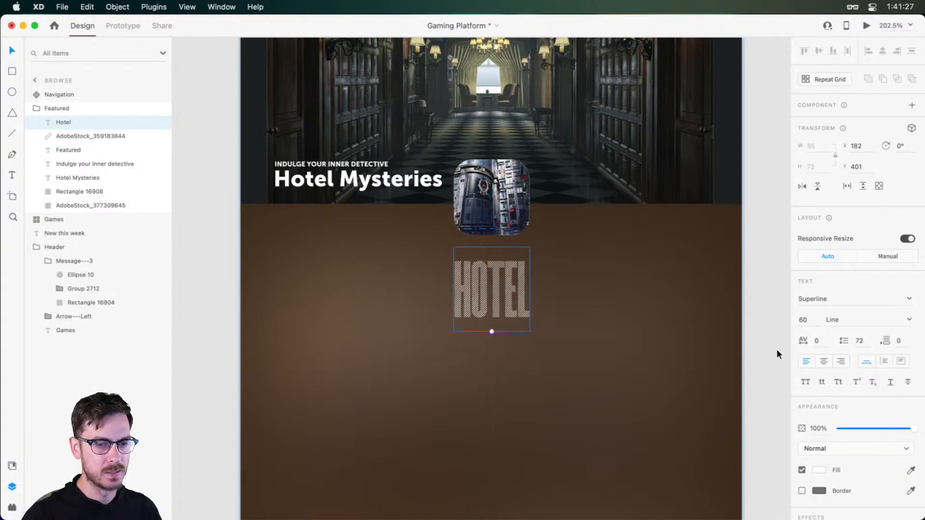
Set the HOTEL text's character spacing to 50 and recentre it under the thumbnail at X 176, Y 397
left_click(816, 340)
type("60")
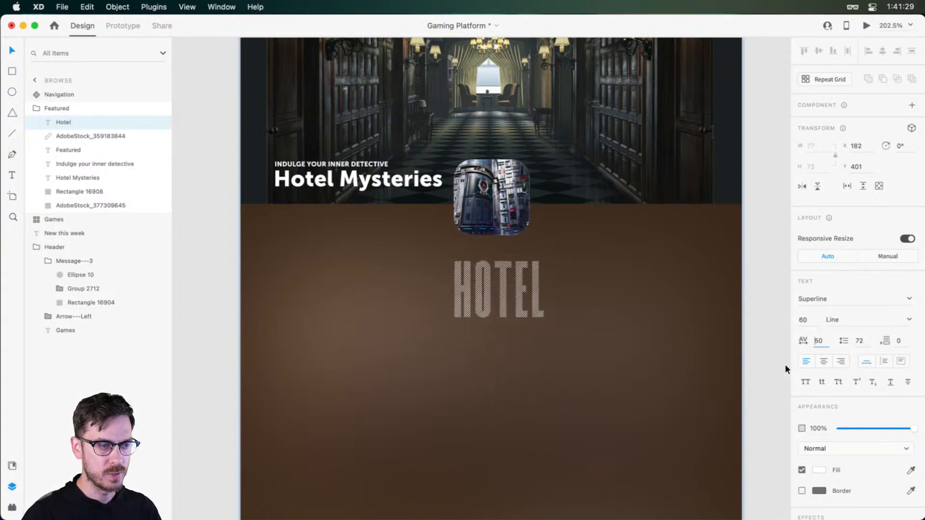
key("shift+Down")
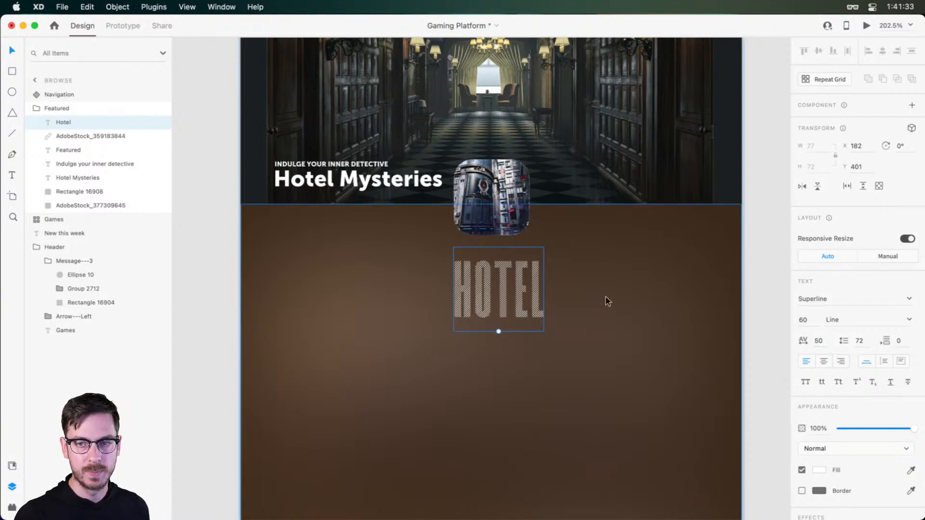
mouse_move(502, 267)
left_mouse_down()
mouse_move(480, 262)
mouse_move(496, 266)
left_mouse_up()
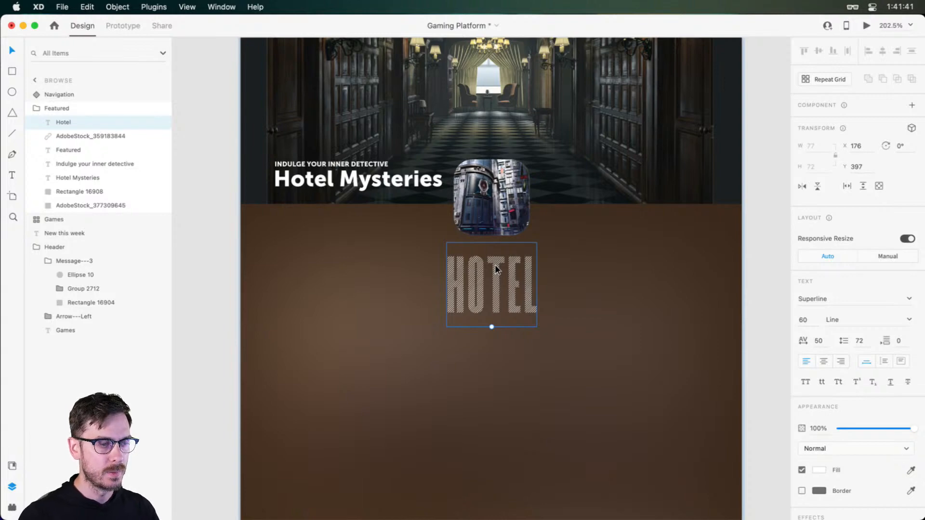
Duplicate the HOTEL text, set the copy's style to Regular, and offset it to X 173, Y 395 over the hatched original
scroll(496, 266, "up", 3)
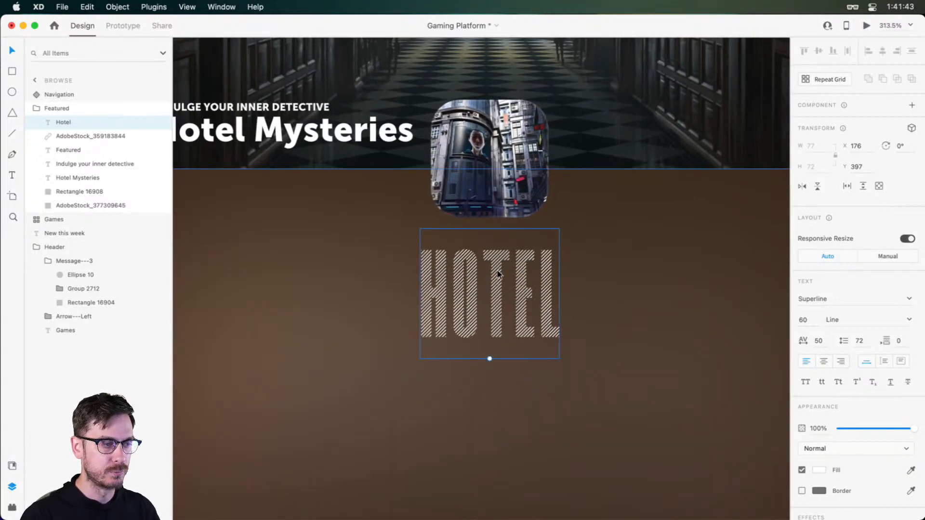
key("super+d")
left_click(909, 320)
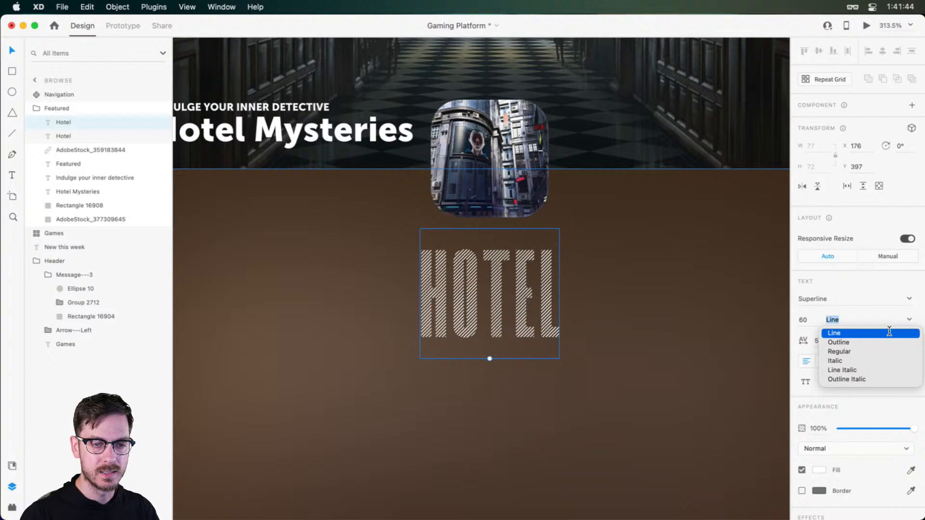
left_click(842, 351)
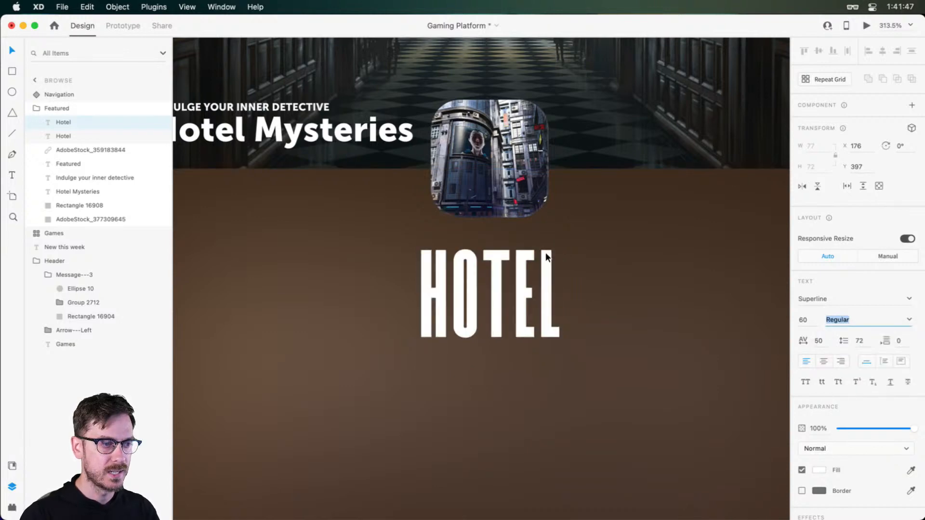
mouse_move(497, 266)
left_mouse_down()
mouse_move(475, 262)
mouse_move(491, 262)
left_mouse_up()
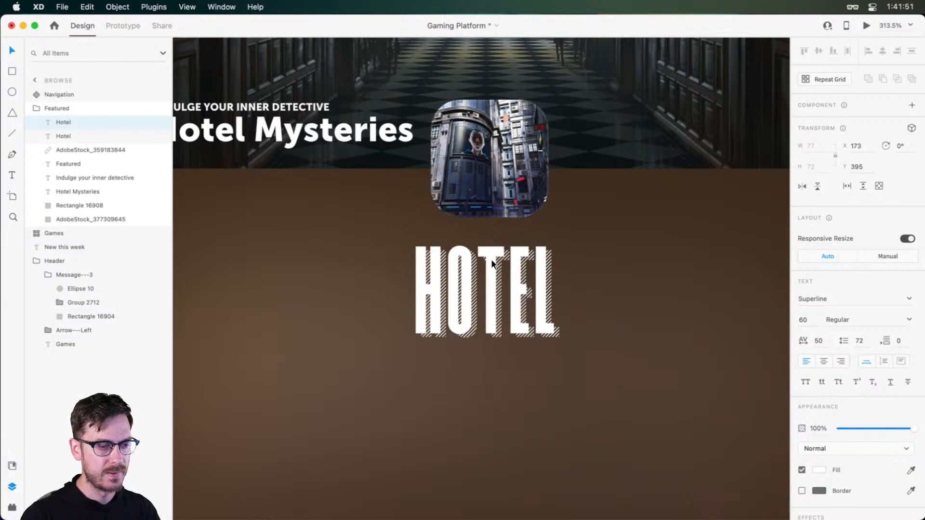
left_click_drag(491, 259, 490, 259)
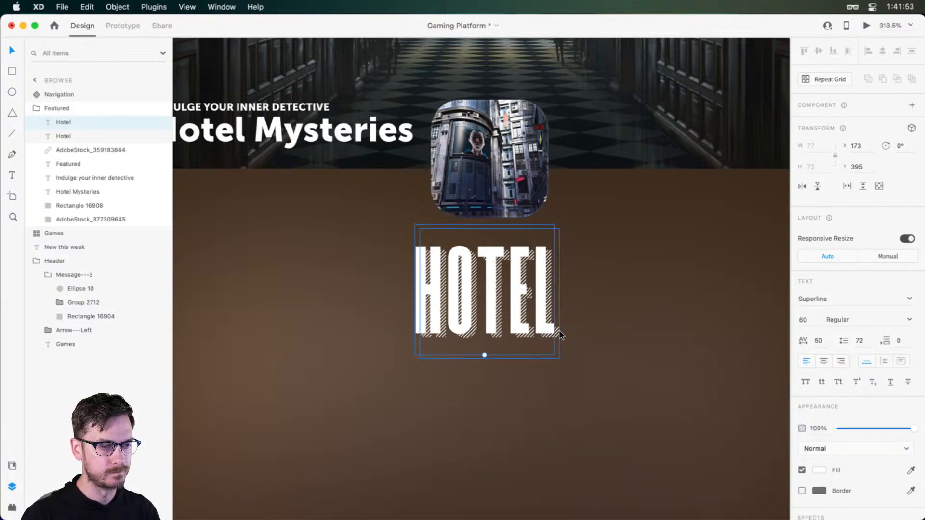
Enlarge both HOTEL text layers together to size 79 and move them down to clear the thumbnail
left_click(558, 332, "shift")
left_click_drag(560, 361, 578, 386)
key("super+Return")
key("super+w")
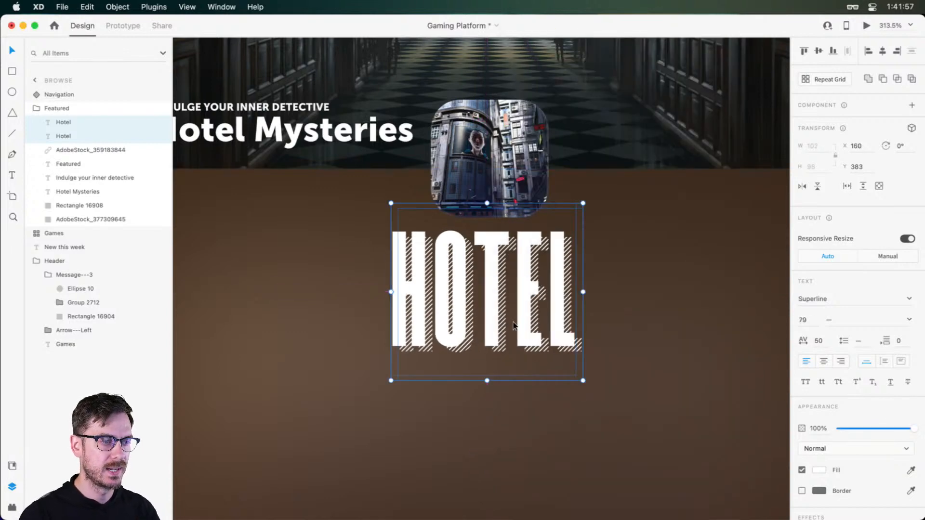
left_click_drag(492, 288, 499, 321)
left_click(629, 317)
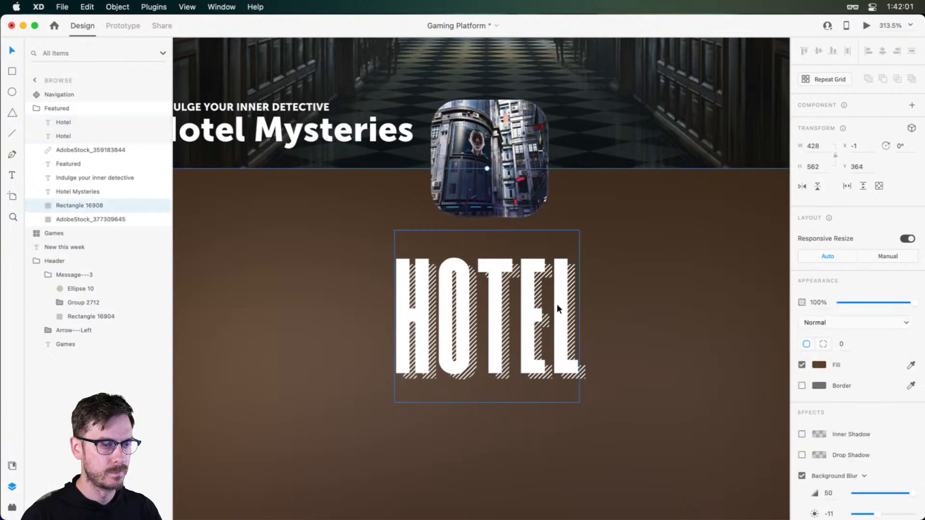
Fill the front HOTEL text with a pale yellow sampled from the glowing lamps in the hotel corridor image
left_click(556, 304)
scroll(558, 304, "down", 5)
left_click_drag(558, 306, 529, 323)
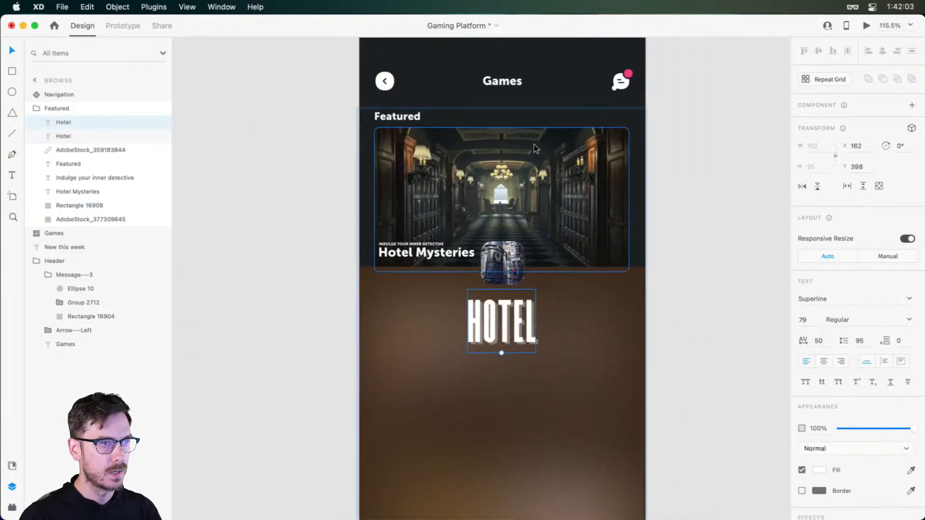
scroll(522, 174, "up", 5)
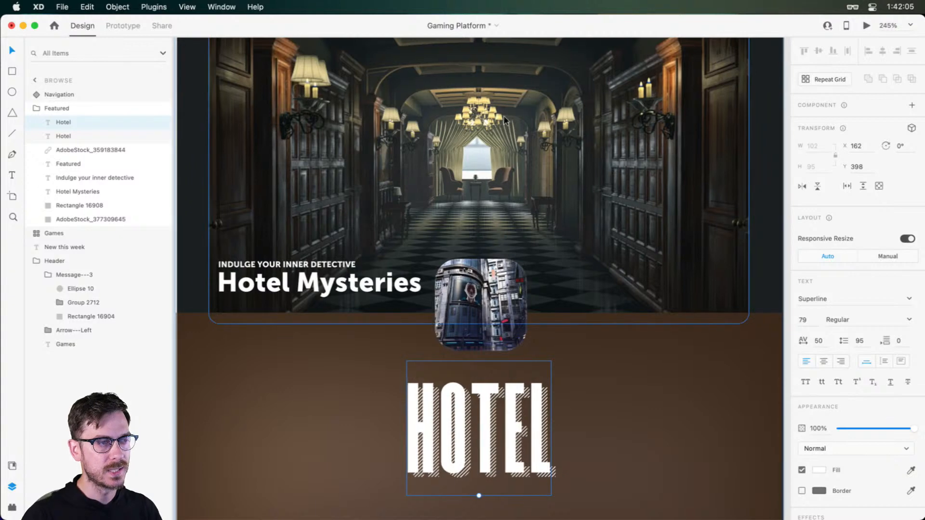
key("t")
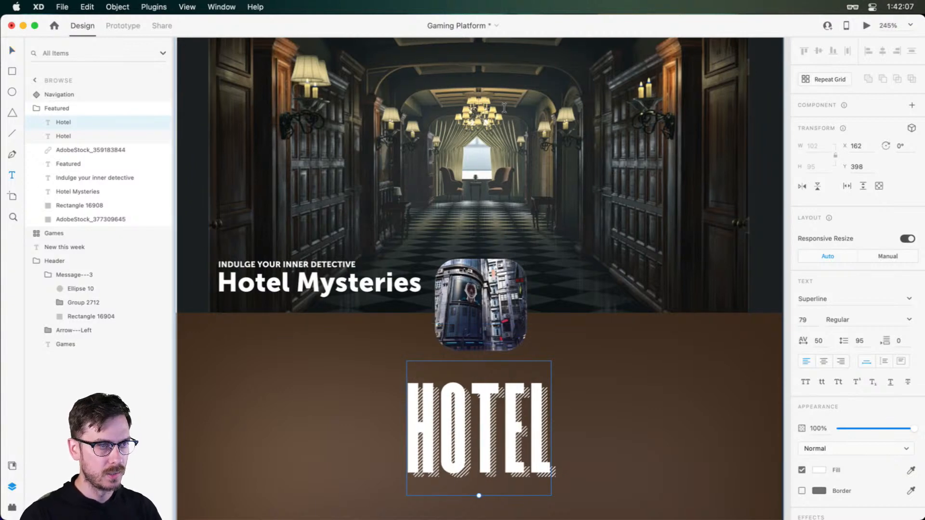
key("i")
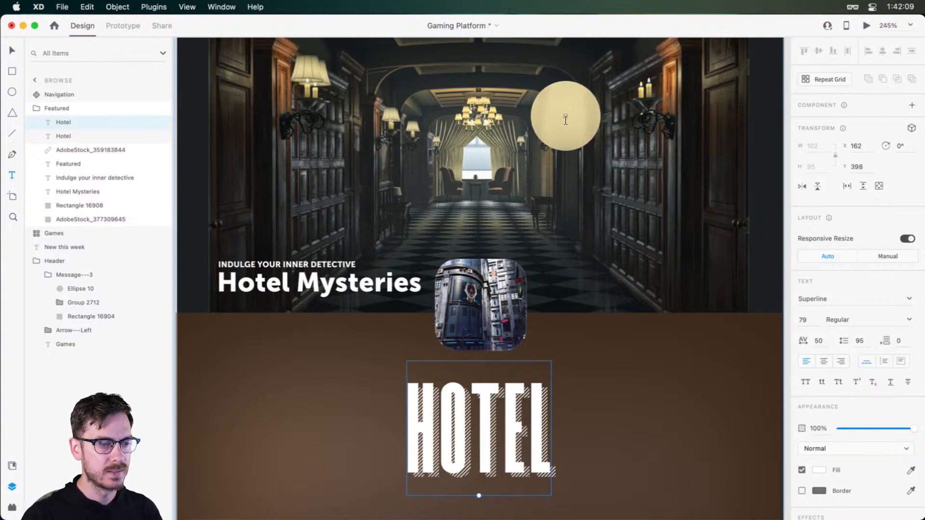
left_click(566, 116)
scroll(517, 407, "down", 2)
Fill the hatched HOTEL text behind it with a near-black colour sampled from the dark edge of the corridor image
left_click(560, 422)
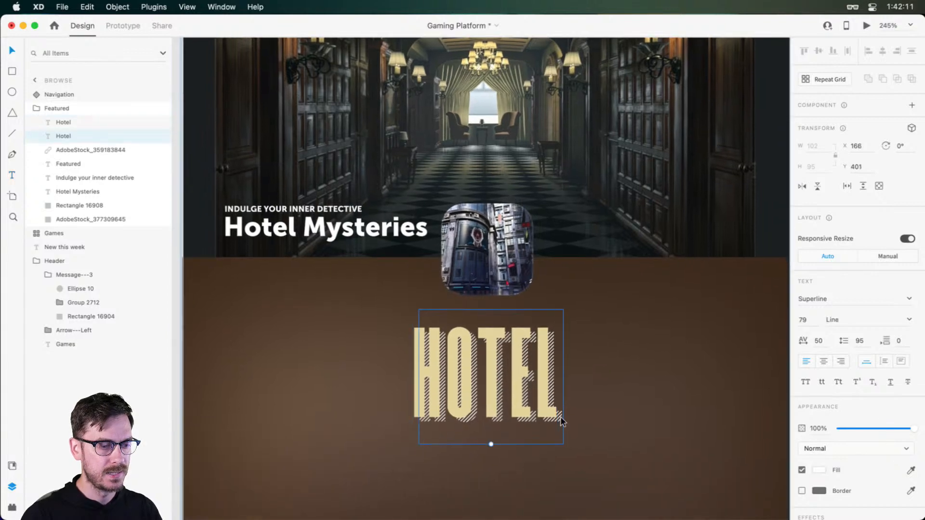
left_click(911, 470)
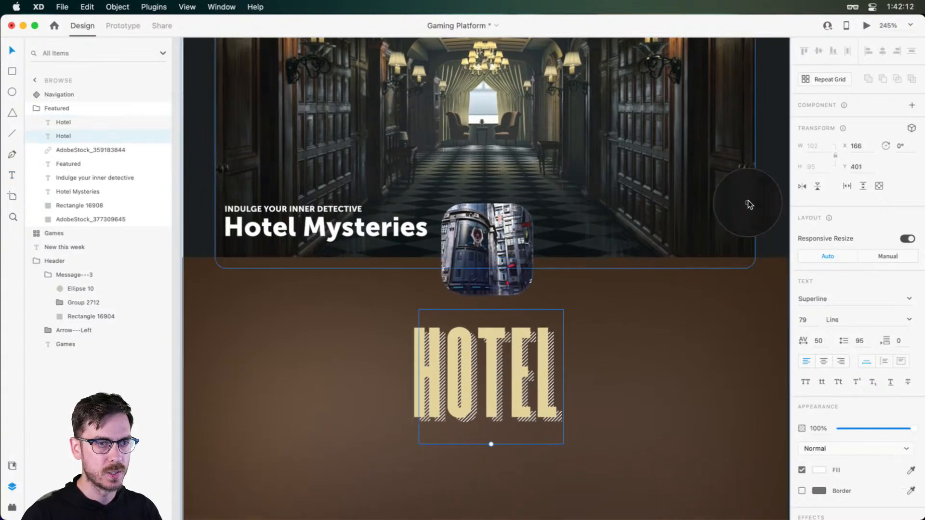
left_click(726, 187)
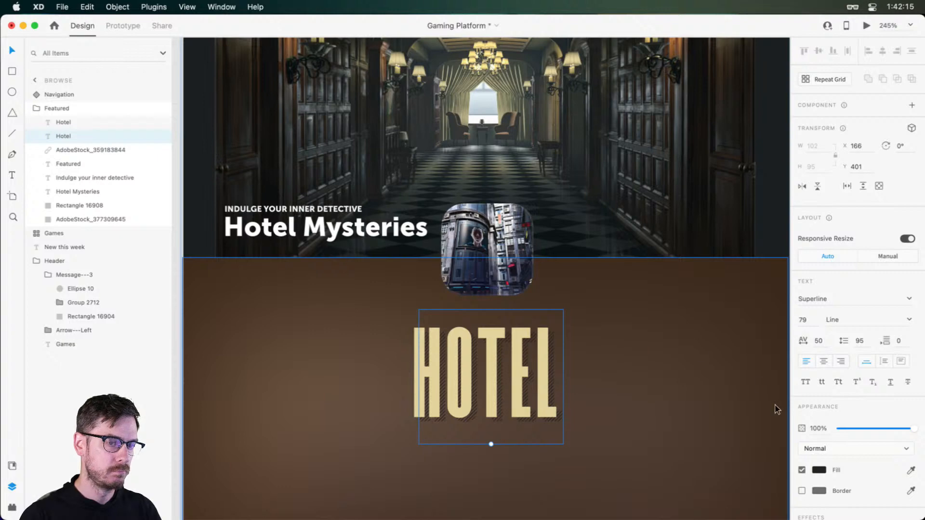
Add a dark border of size 0.5 to the hatched HOTEL text to thicken its lines
scroll(508, 456, "up", 1)
scroll(508, 456, "up", 5)
scroll(892, 419, "down", 2)
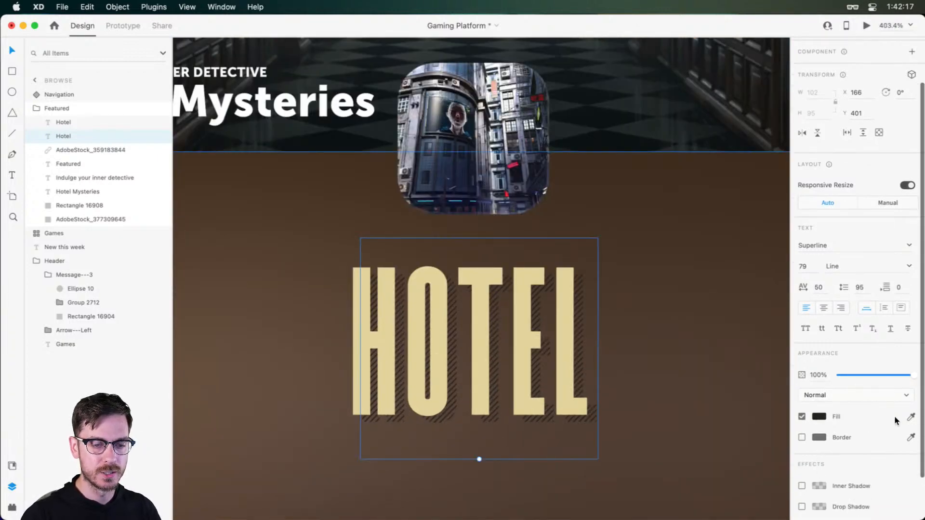
left_click(802, 437)
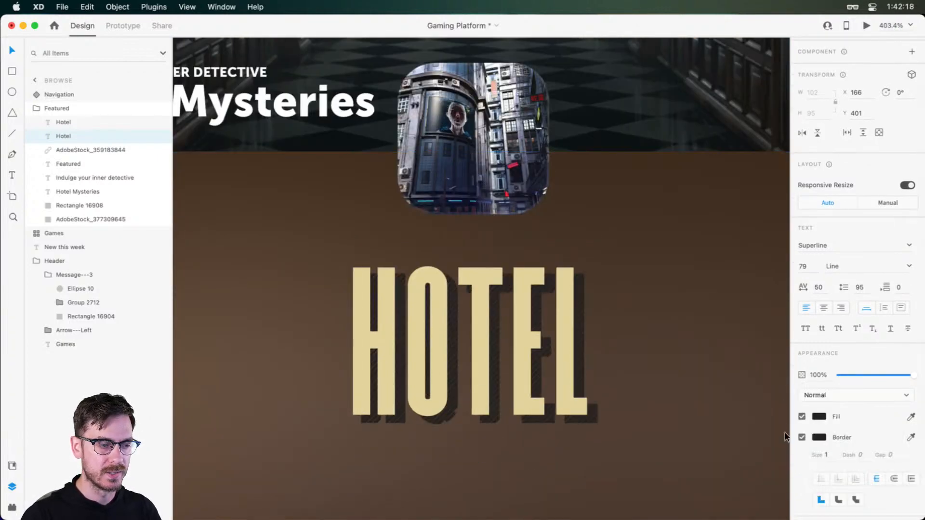
left_click(832, 462)
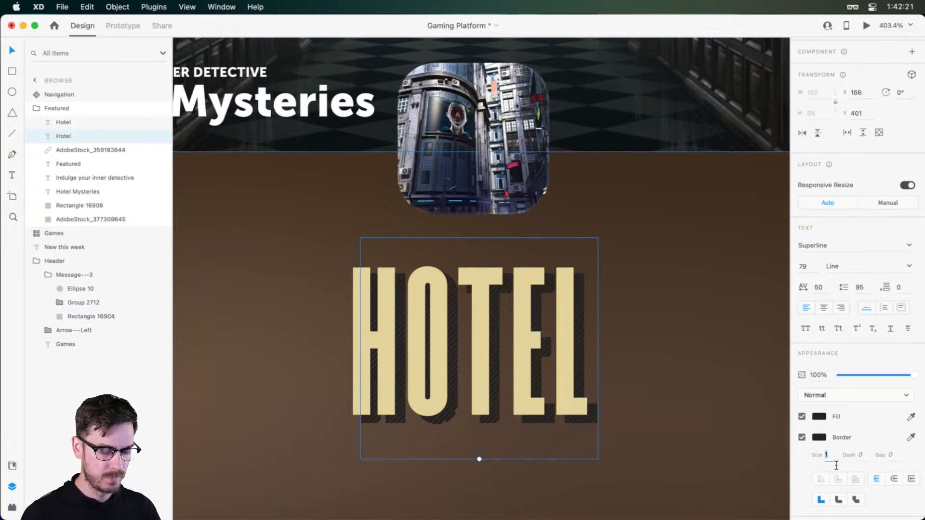
type("0.5")
key("Return")
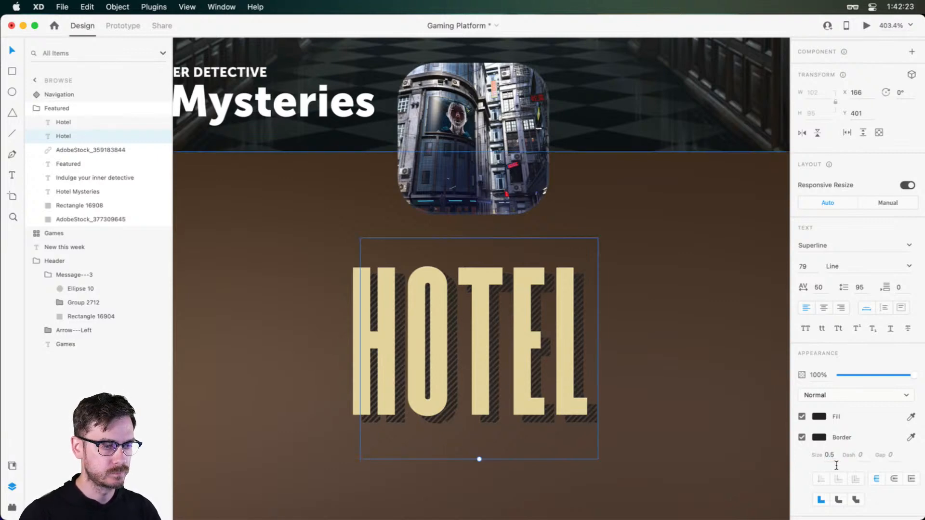
key("super+Return")
left_click(528, 26)
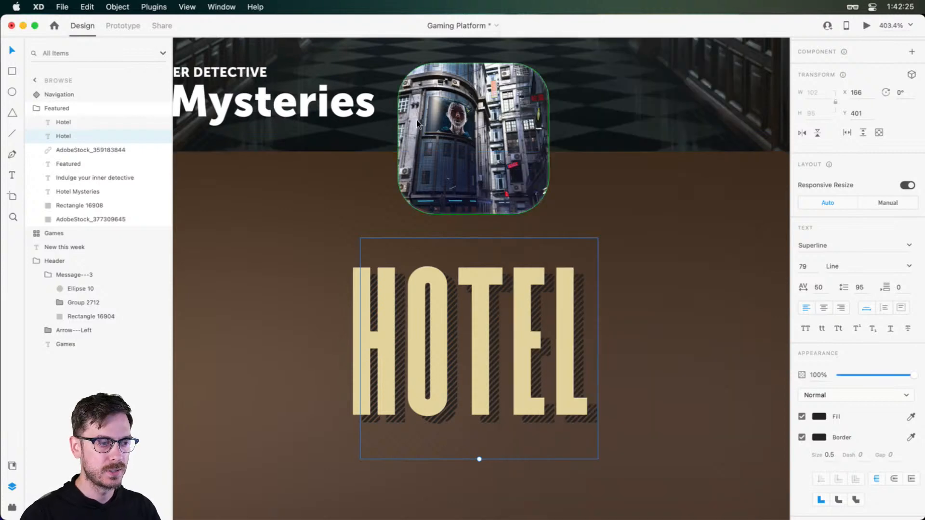
Nudge both HOTEL text layers together slightly to fine-tune their centring under the thumbnail
left_click(476, 274)
scroll(661, 332, "down", 5)
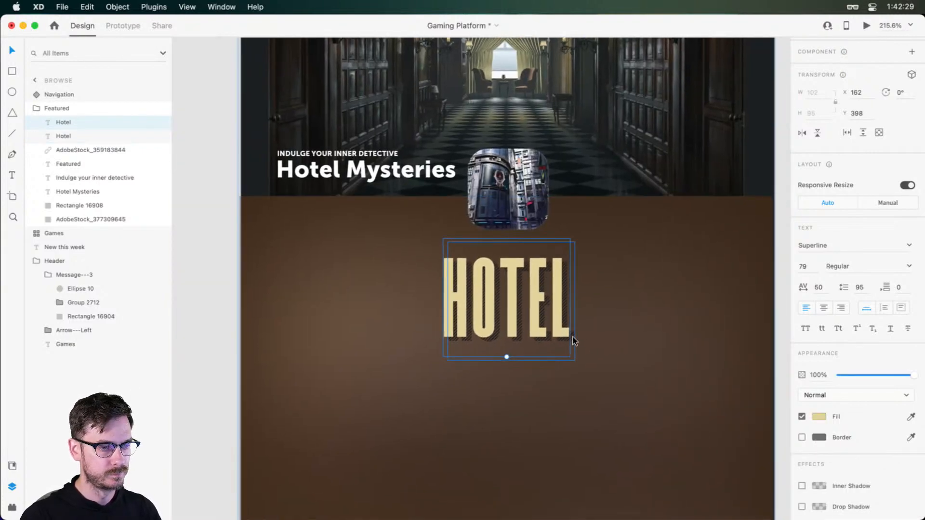
left_click(573, 336, "shift")
mouse_move(537, 302)
left_mouse_down()
mouse_move(550, 300)
mouse_move(539, 302)
left_mouse_up()
scroll(534, 332, "down", 1)
left_click(523, 372)
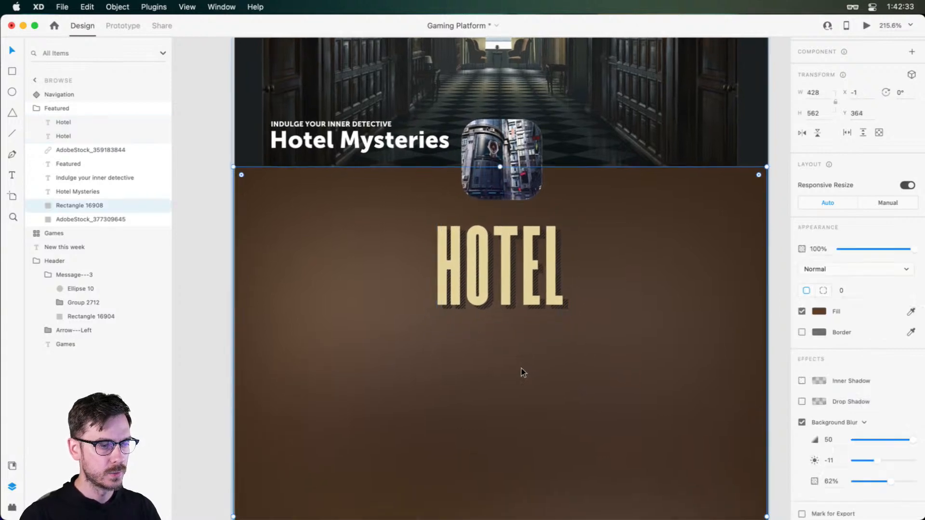
Add a new text object reading MYSTERIES on the brown panel by the HOTEL title
key("t")
left_click(495, 346)
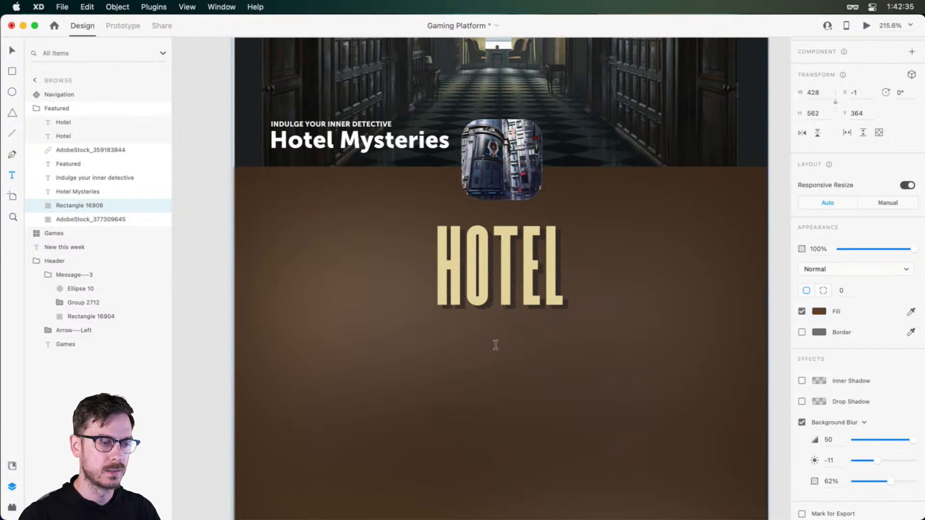
type("MYSTERIES")
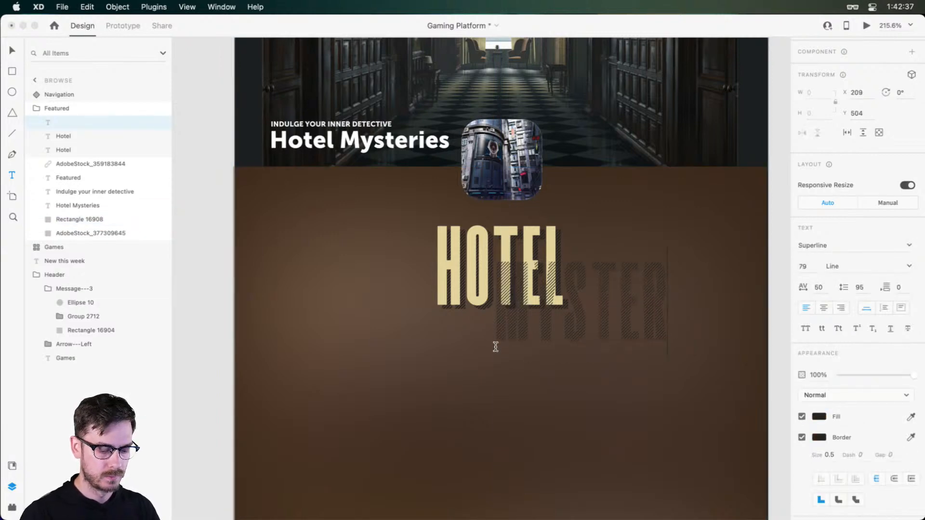
key("Escape")
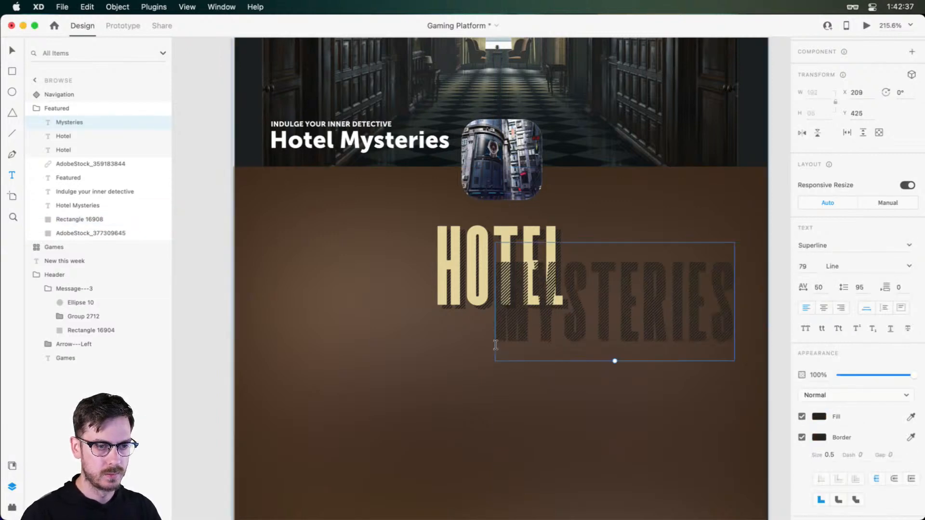
Set the MYSTERIES text in the Brotherhood font, reduce it to size 27, and place it beneath HOTEL at X 169.5, Y 481.5
left_click(841, 251)
type("Brotherh")
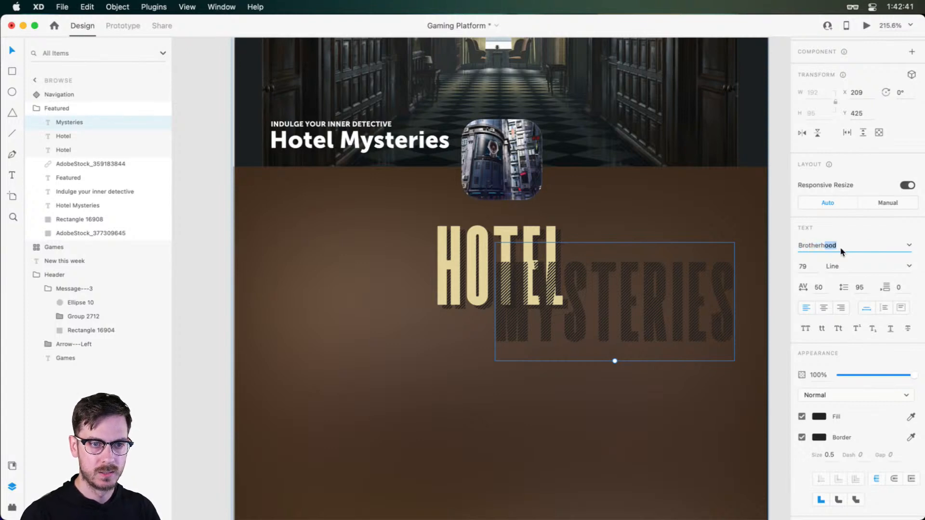
key("Return")
left_click_drag(635, 317, 526, 389)
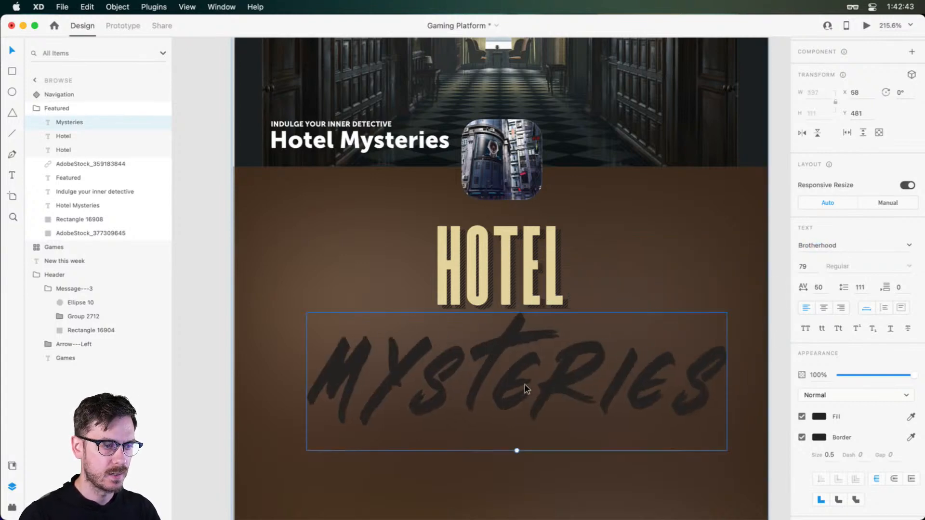
left_click_drag(518, 453, 517, 360)
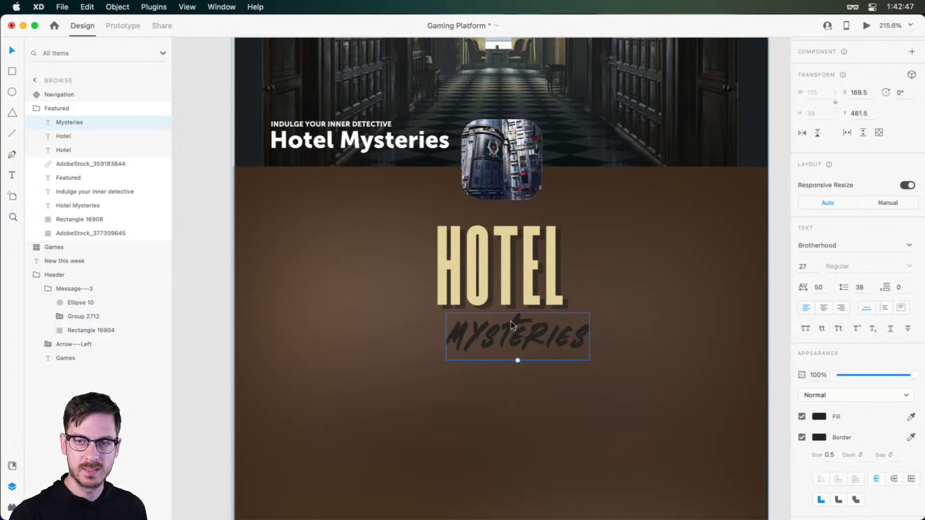
Duplicate the MYSTERIES text below the original, set the copy in Leviafan Normal, and shift it sideways to X 143
left_click_drag(512, 326, 512, 384)
left_click(860, 247)
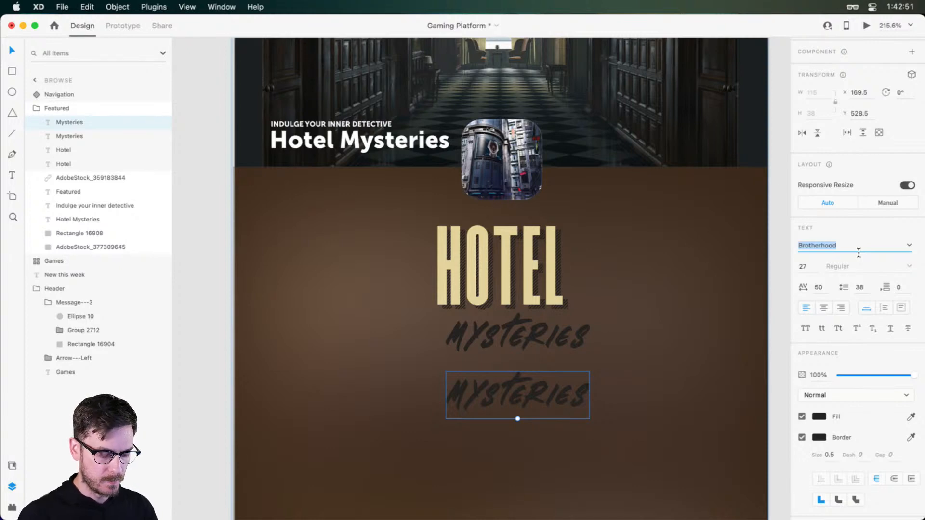
type("Leviafan")
key("Return")
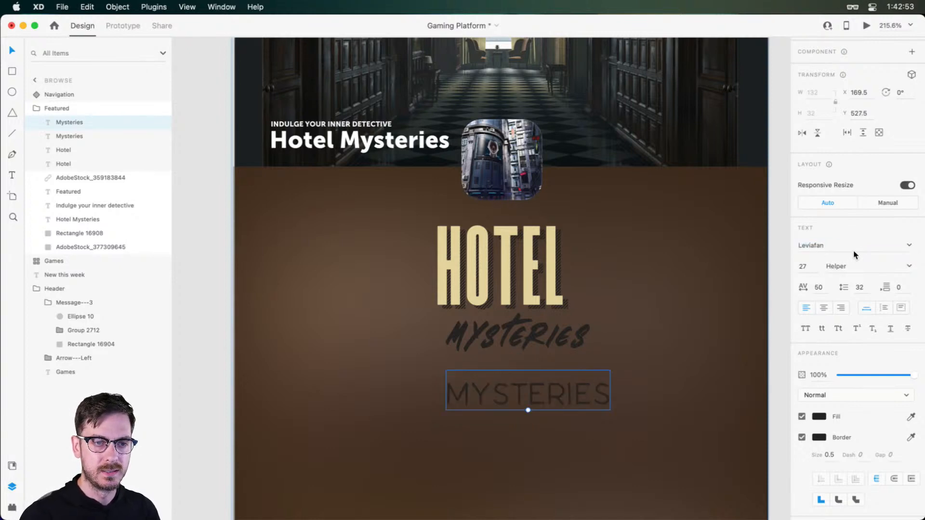
left_click(909, 266)
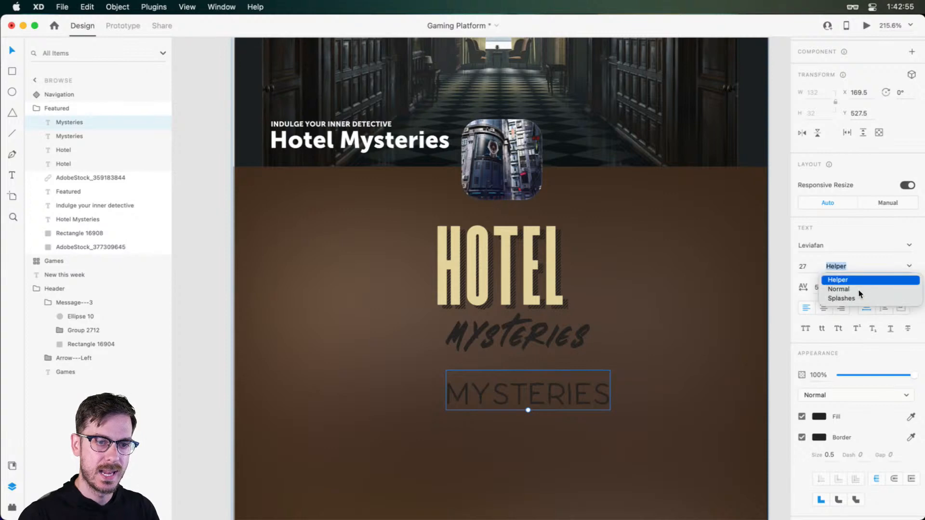
left_click(853, 285)
left_click_drag(518, 396, 500, 413)
Give both Mysteries text versions a white fill (fff) and remove their borders
left_click(528, 337, "shift")
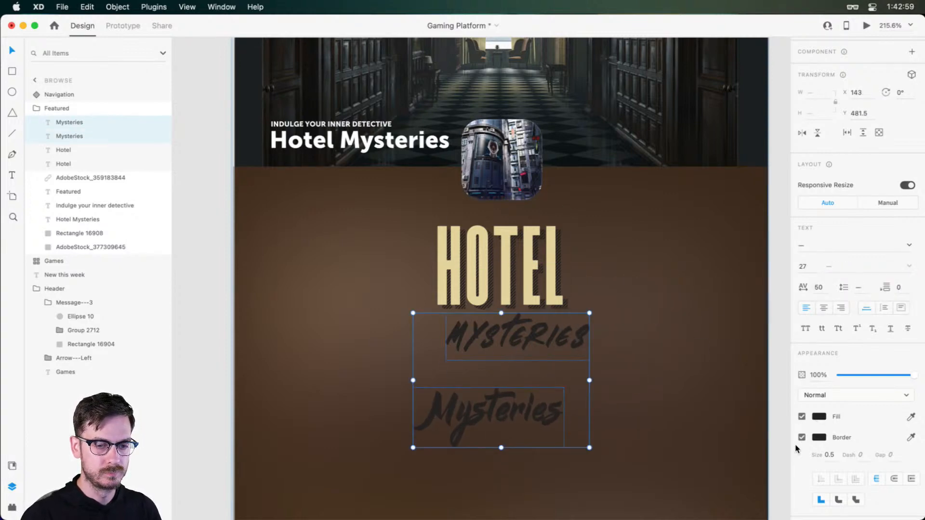
left_click(819, 417)
type("fff")
key("Return")
left_click(839, 256)
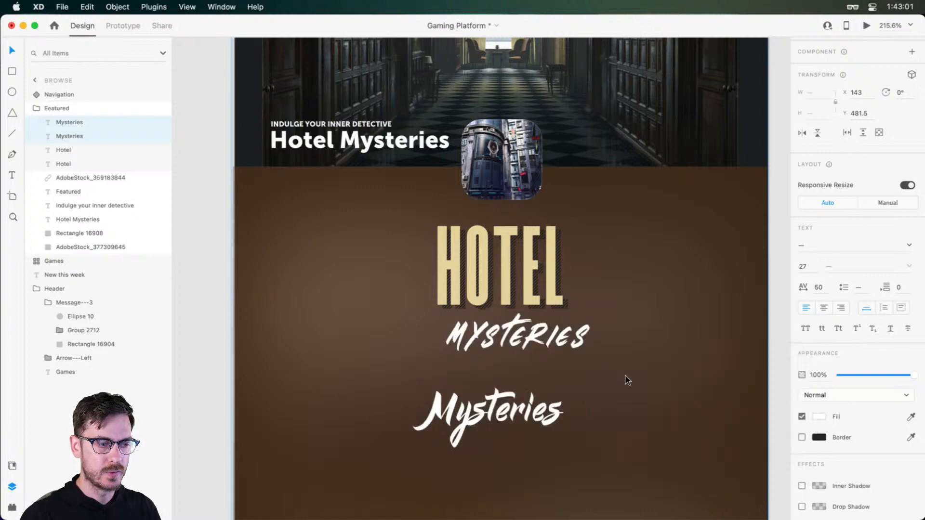
Centre the Leviafan version directly under the Brotherhood one, and move both down away from HOTEL to X 166, Y 509.5
left_click(565, 415)
left_click_drag(505, 423, 540, 389)
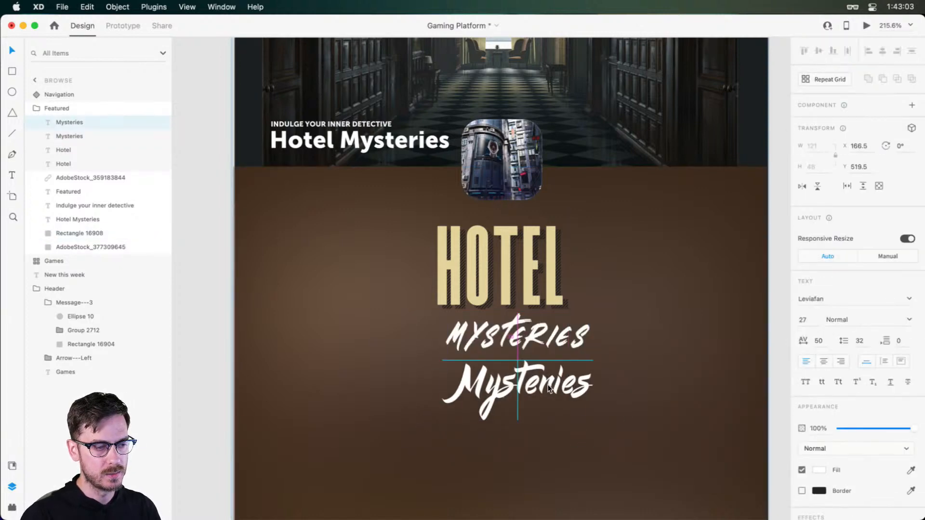
left_click(540, 338, "shift")
left_click_drag(539, 337, 533, 380)
scroll(541, 394, "down", 2)
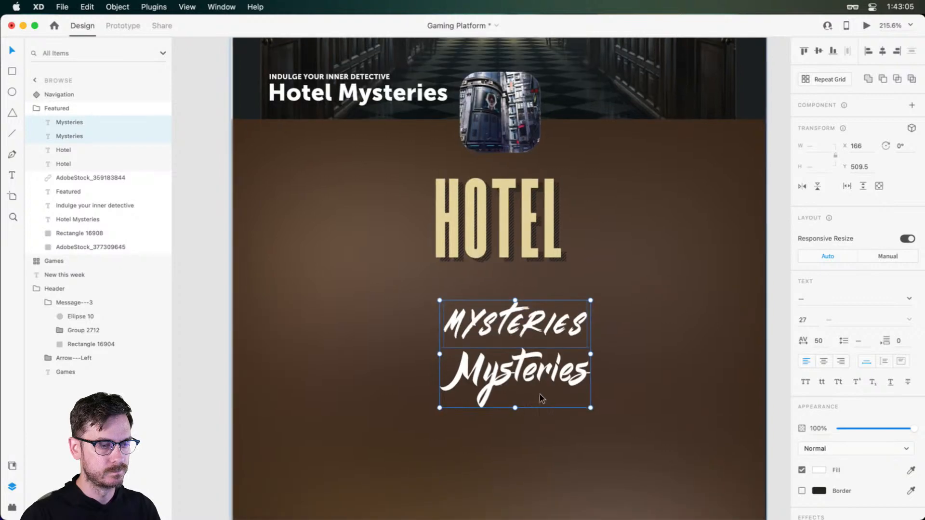
Compare the two Mysteries lettering styles up close, and move both further down the panel, roughly centred under HOTEL
scroll(541, 394, "up", 5)
left_click(706, 313)
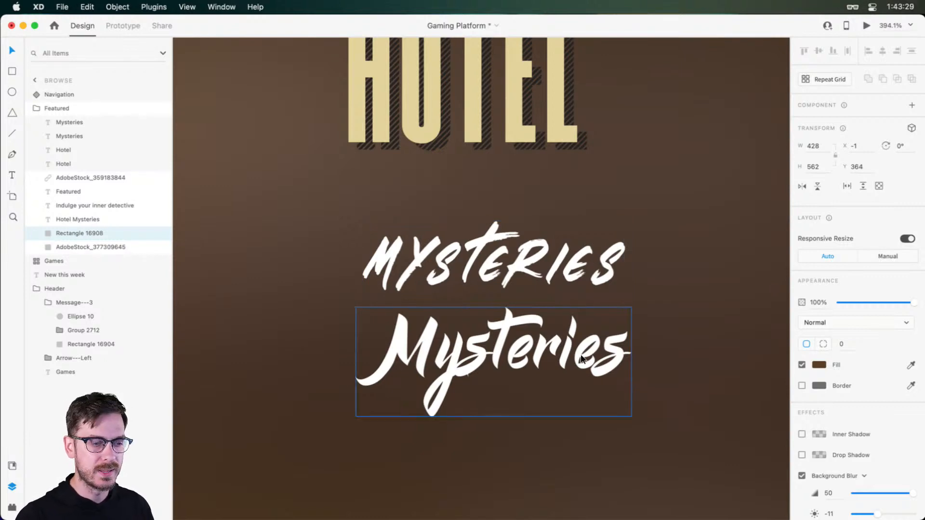
left_click(526, 344, "shift")
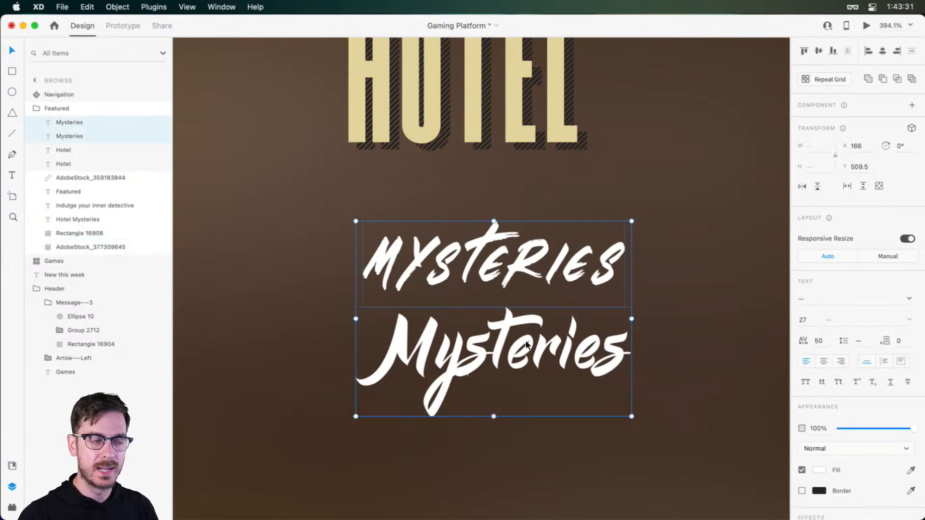
scroll(527, 344, "down", 10)
left_click(561, 387)
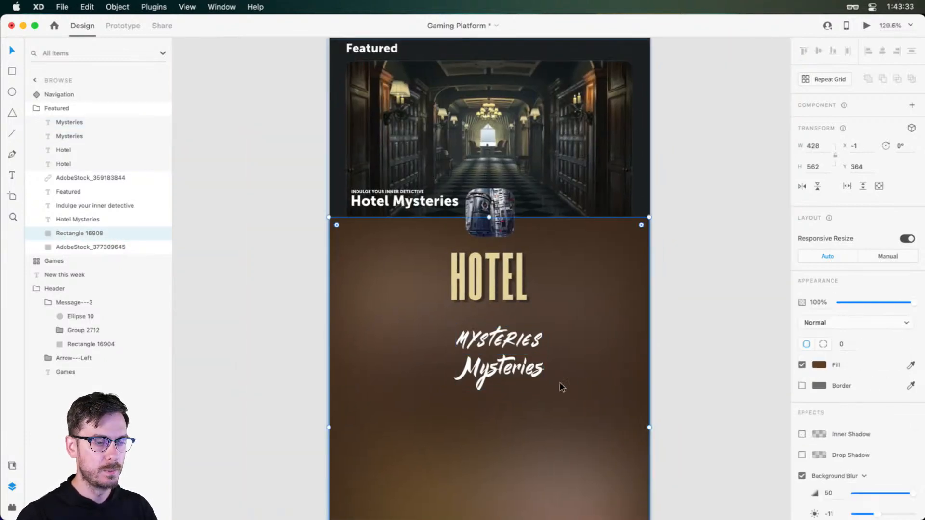
left_click(512, 370)
left_click(504, 336, "shift")
left_click_drag(504, 336, 488, 394)
left_click(516, 376)
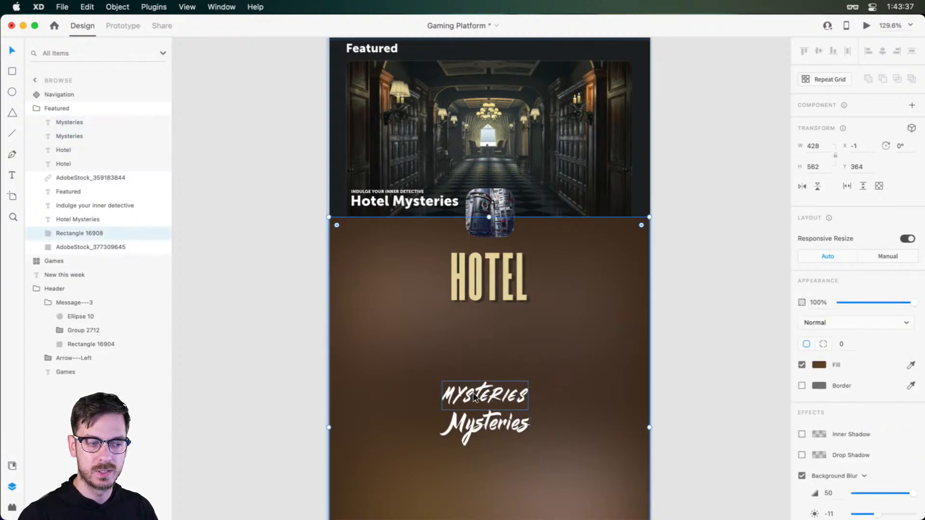
Place the Brotherhood Mysteries text just below HOTEL at X 188, Y 481.5, and set the Leviafan version aside at X 166, Y 603.5
left_click_drag(473, 395, 501, 319)
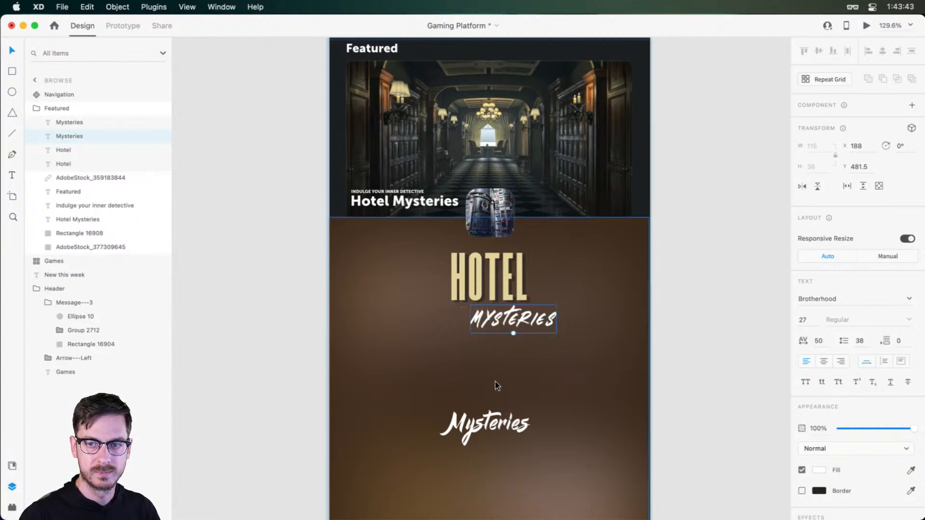
scroll(496, 425, "up", 5)
left_click_drag(495, 425, 519, 392)
scroll(519, 392, "down", 5)
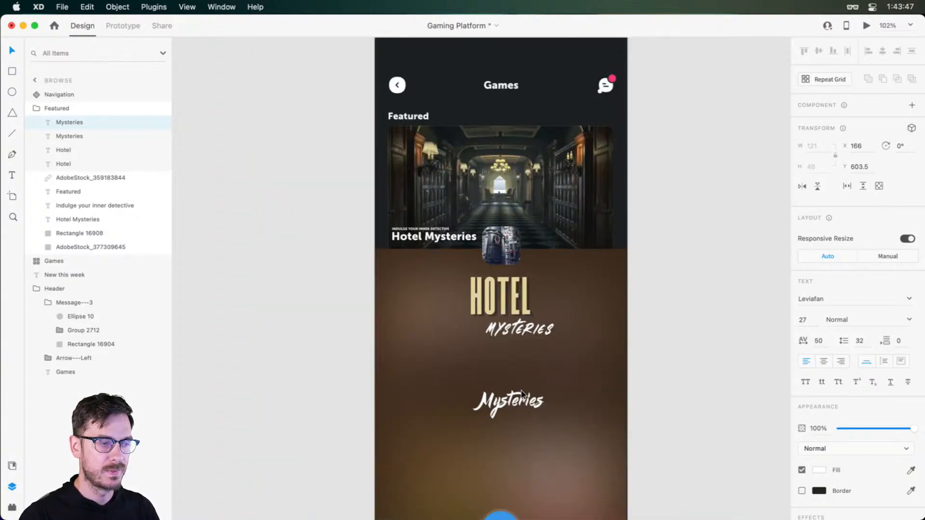
Move the Brotherhood Mysteries text to X 212, Y 455.5 so it overlaps the lower right of HOTEL
left_click_drag(513, 327, 526, 311)
scroll(527, 310, "up", 3)
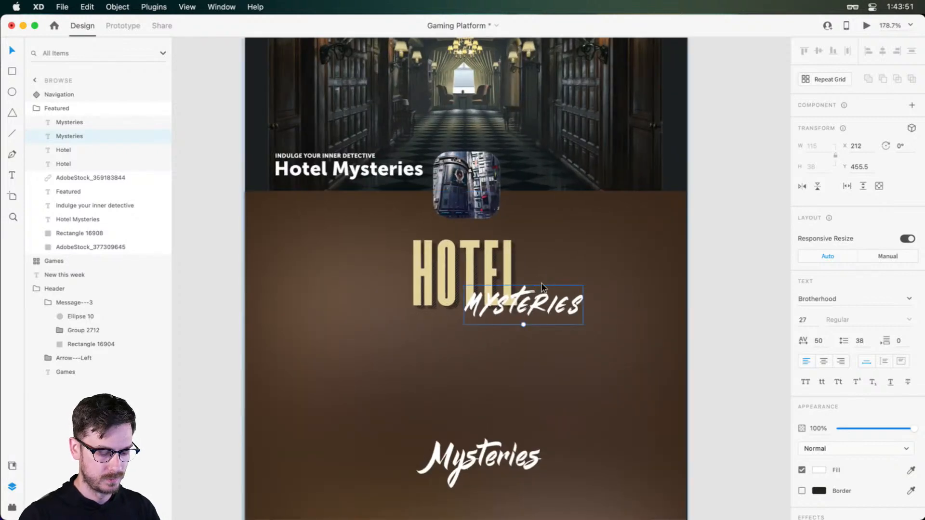
scroll(547, 308, "up", 1)
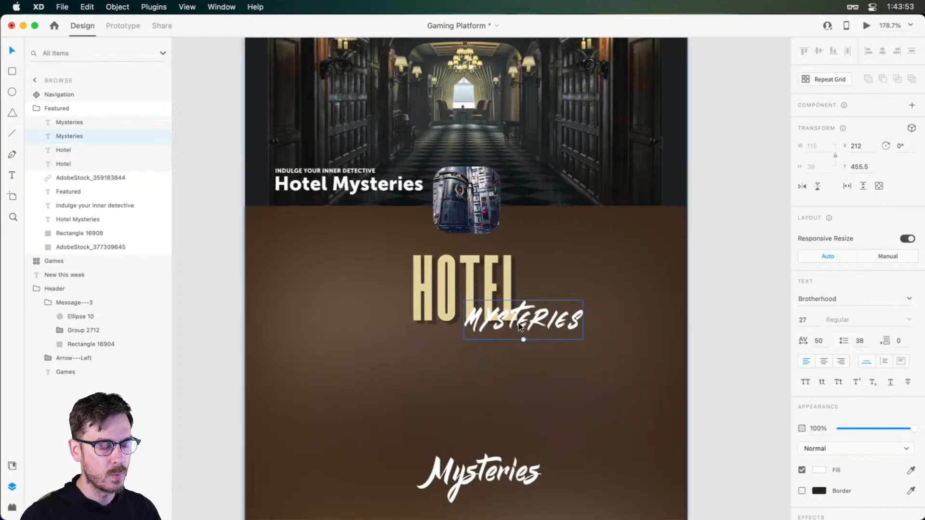
Nudge the Brotherhood Mysteries text down to Y 459.5, keeping its overlap with the lower part of HOTEL
key("Down")
key("Down")
key("Down")
key("Down")
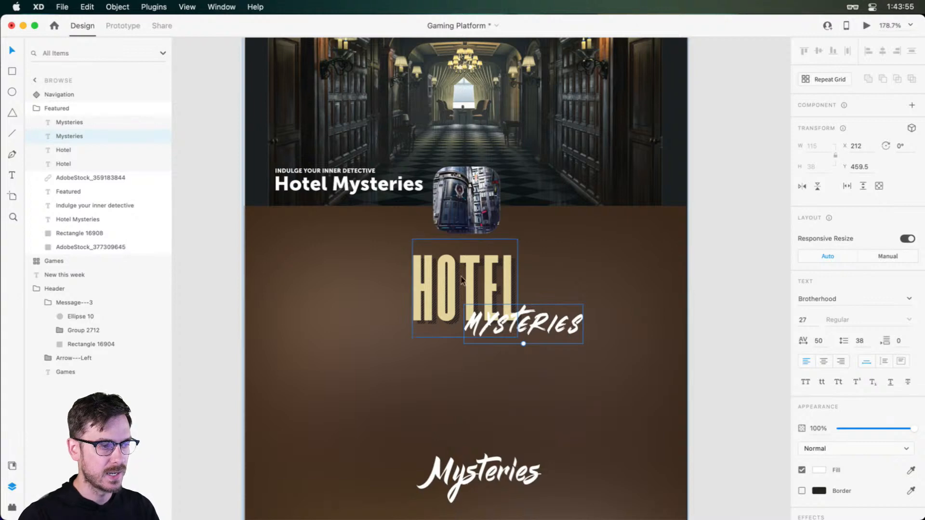
Try dark and pale blue fills sampled from the hotel corridor image on the Mysteries text, and undo the colour changes
key("i")
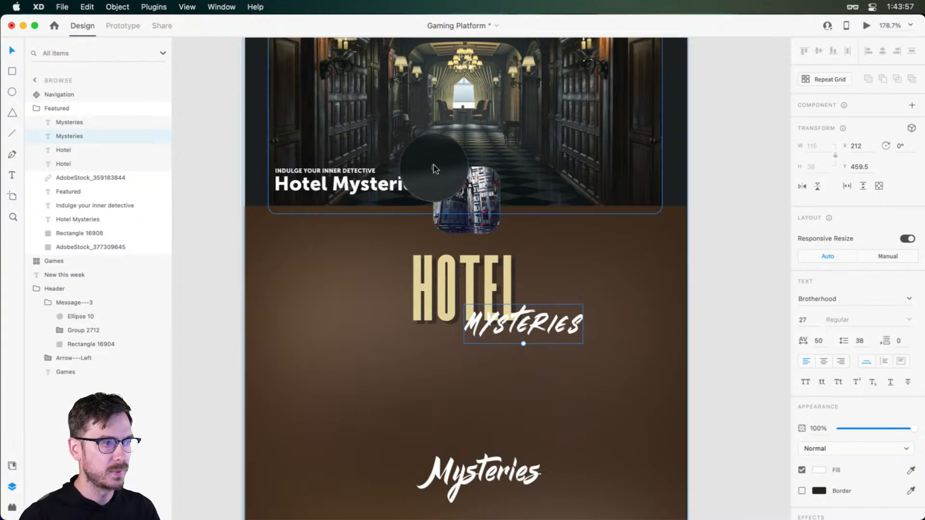
left_click(435, 169)
key("i")
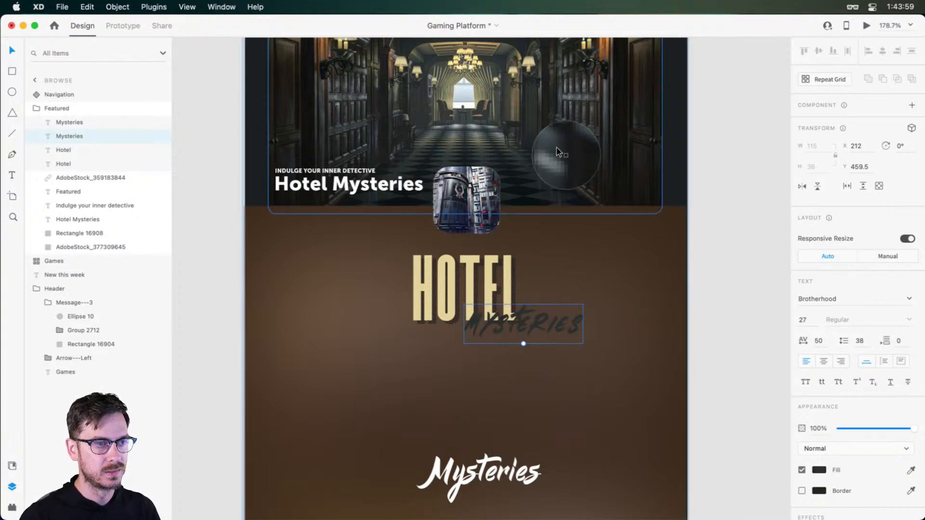
left_click(527, 134)
key("i")
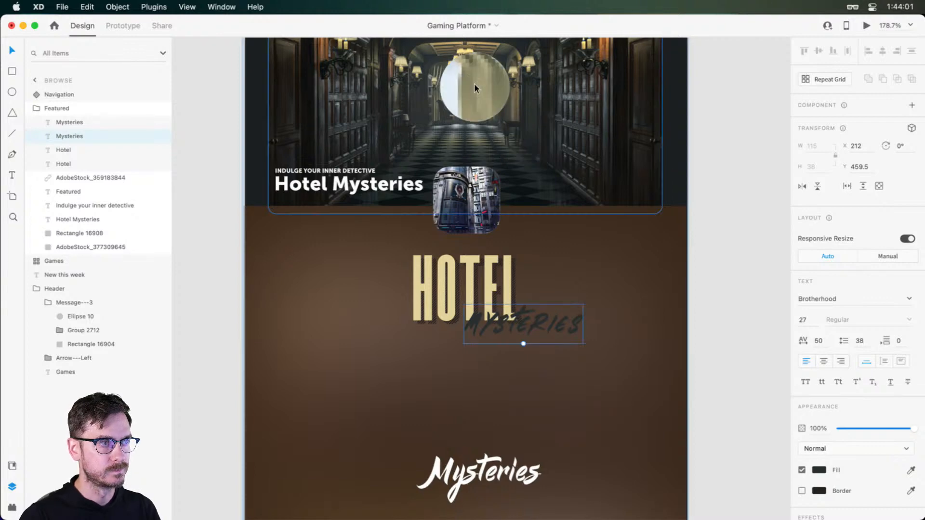
left_click(466, 87)
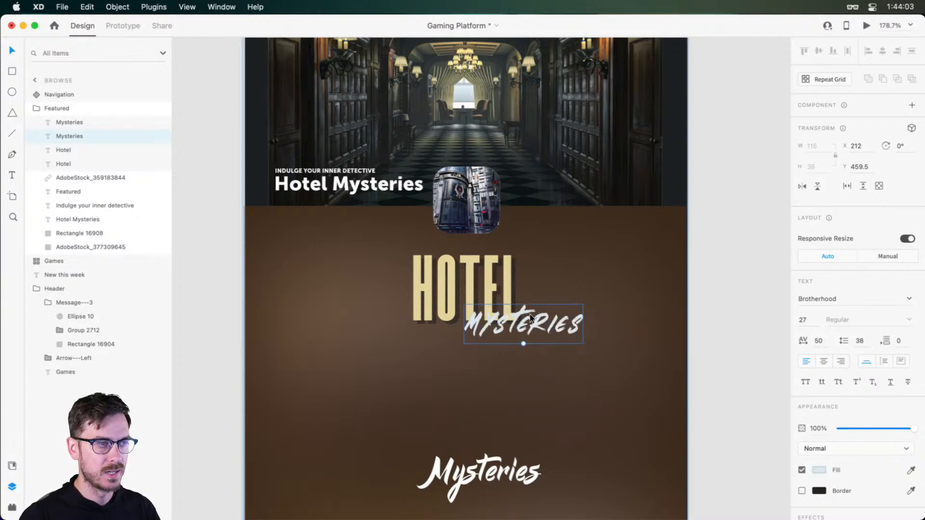
key("super+z")
key("super+z")
key("super+z")
Place the Brotherhood Mysteries text below HOTEL at X 189.5, Y 481.5, and delete the Leviafan version
left_click_drag(530, 317, 507, 343)
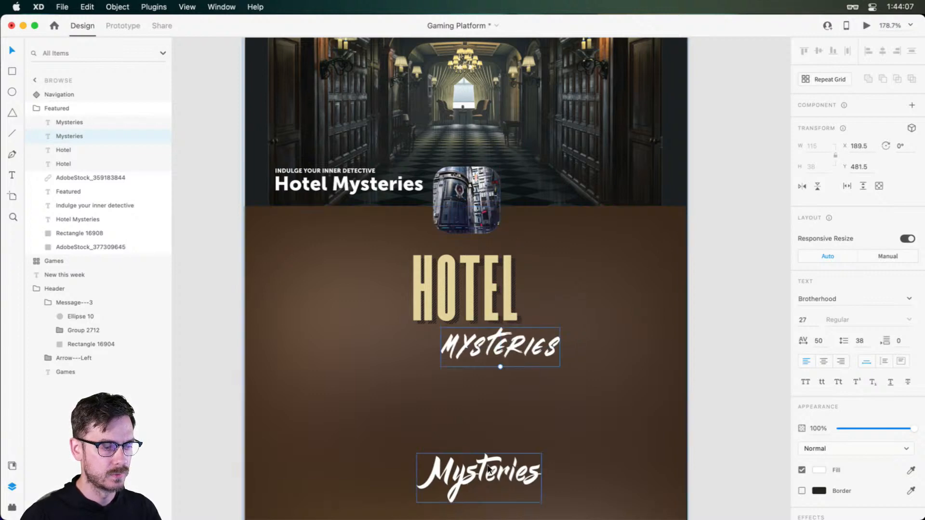
left_click_drag(488, 468, 721, 177)
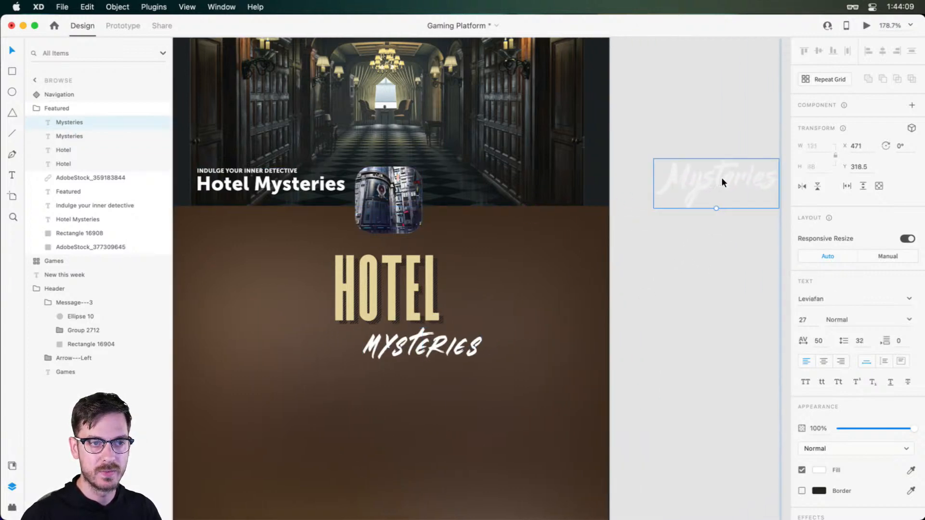
key("super+z")
key("Delete")
Centre the Mysteries text directly under HOTEL at X 156.5, Y 481.5
scroll(673, 224, "down", 2)
scroll(673, 225, "left", 2)
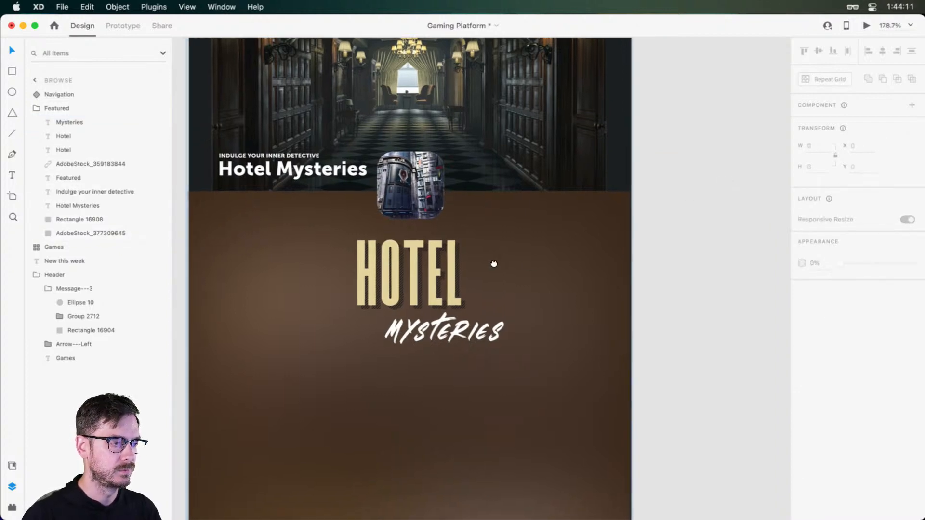
left_click_drag(447, 325, 410, 317)
left_click_drag(570, 215, 596, 158)
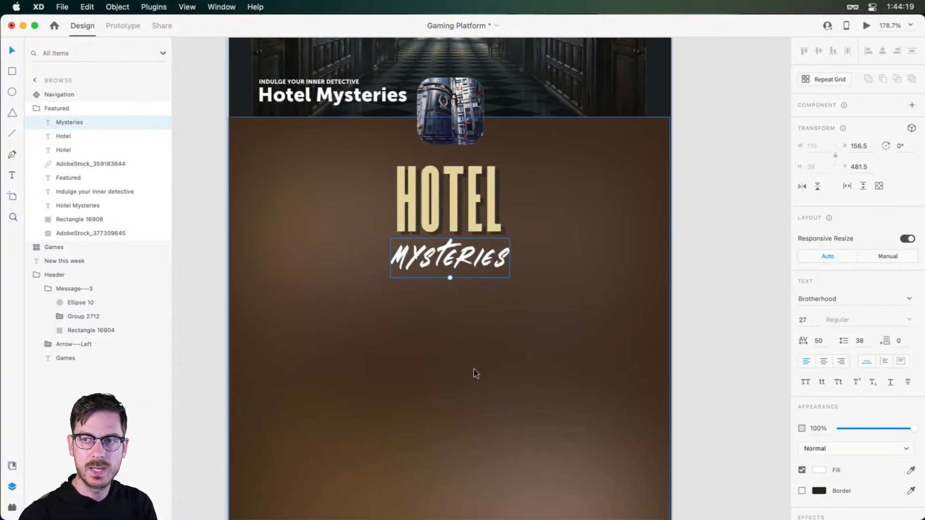
Add a text area 296 wide below the Mysteries lettering at X 66, Y 535, reading "vThis is the description."
scroll(400, 324, "down", 5)
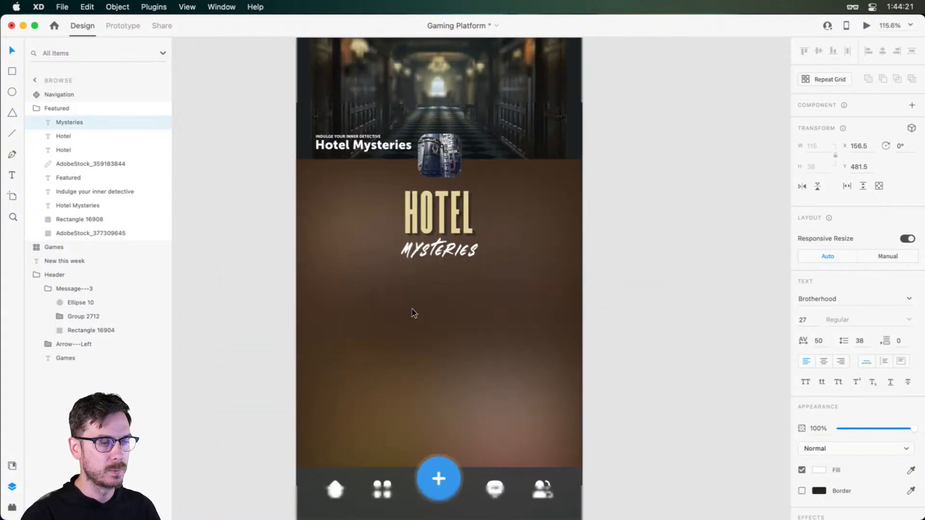
scroll(412, 312, "down", 3)
key("t")
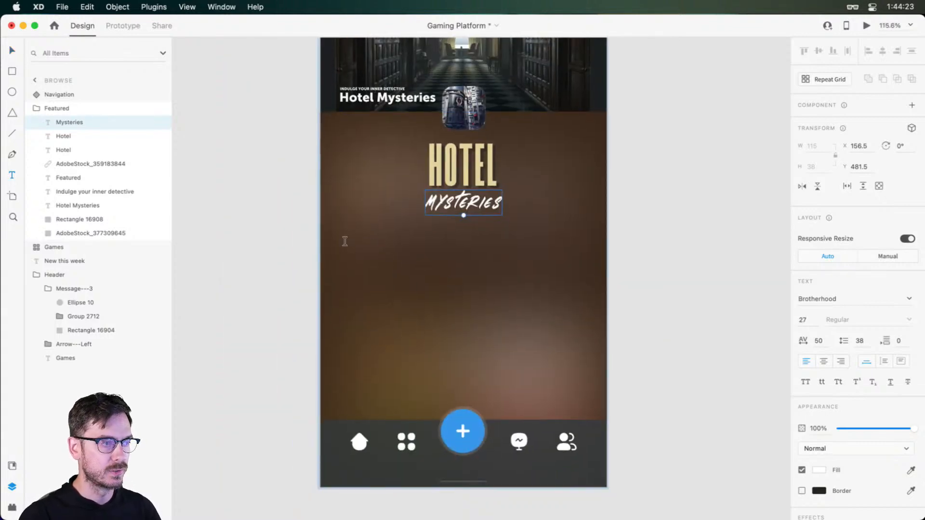
left_click_drag(365, 226, 563, 307)
type("VTHIS DI")
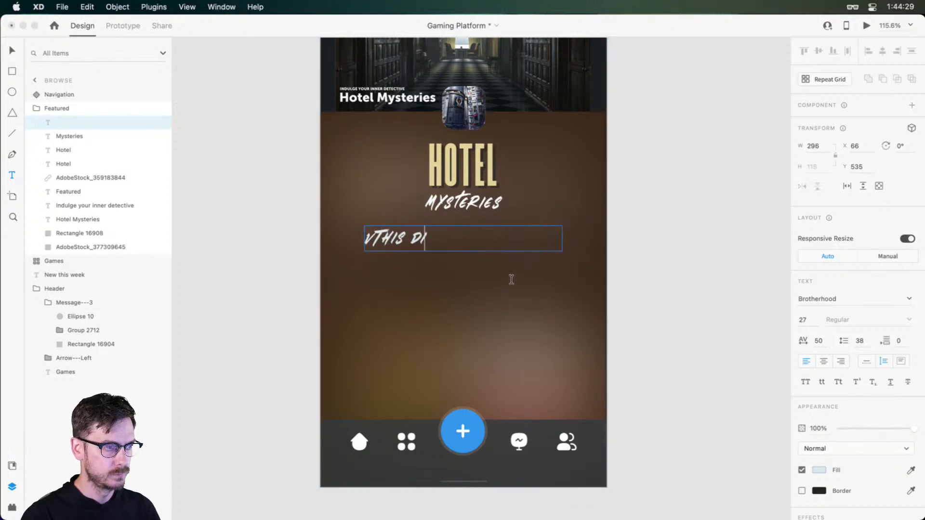
key("BackSpace")
key("BackSpace")
type("IS THE DE")
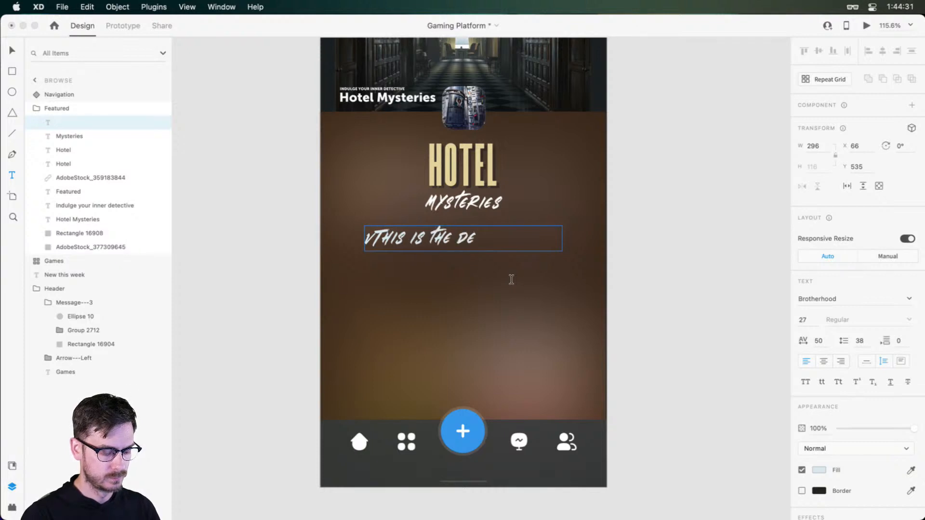
type("scription")
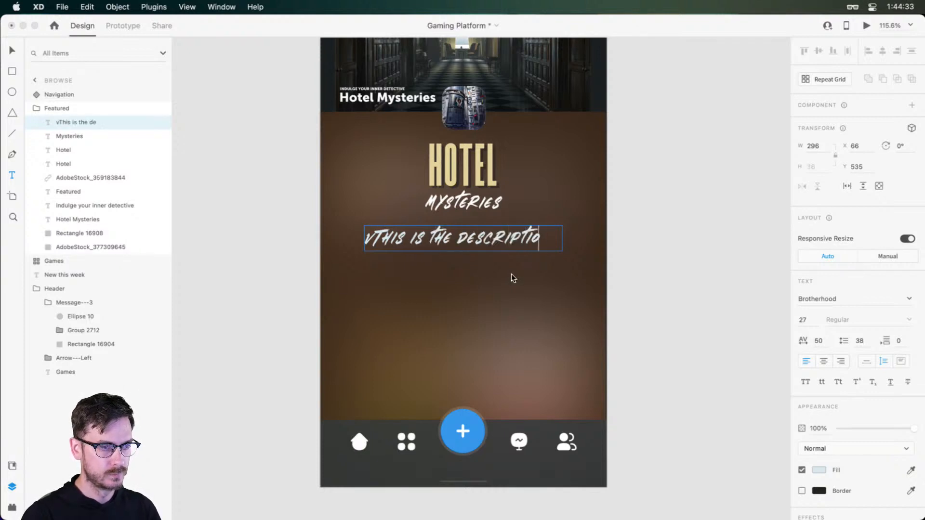
type(".")
key("Escape")
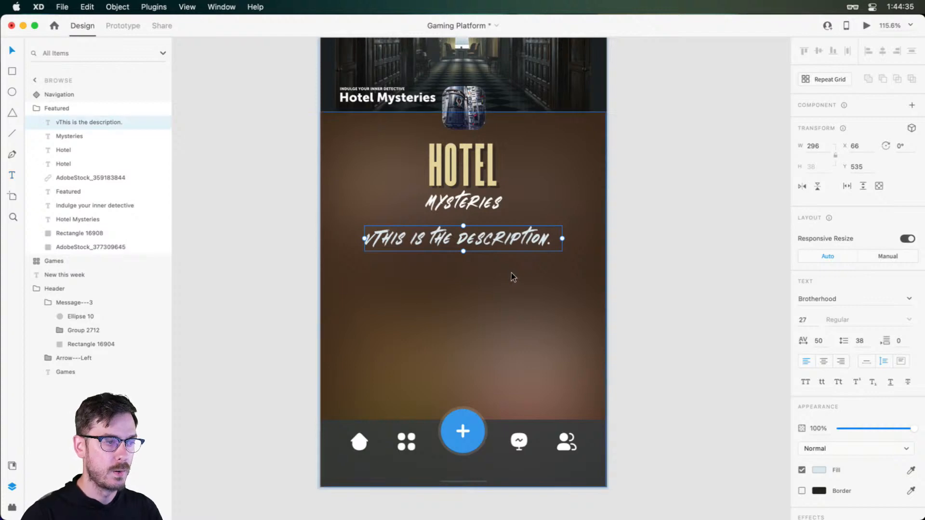
Change the description text's font to Museo Sans
scroll(512, 278, "up", 5)
scroll(497, 214, "left", 3)
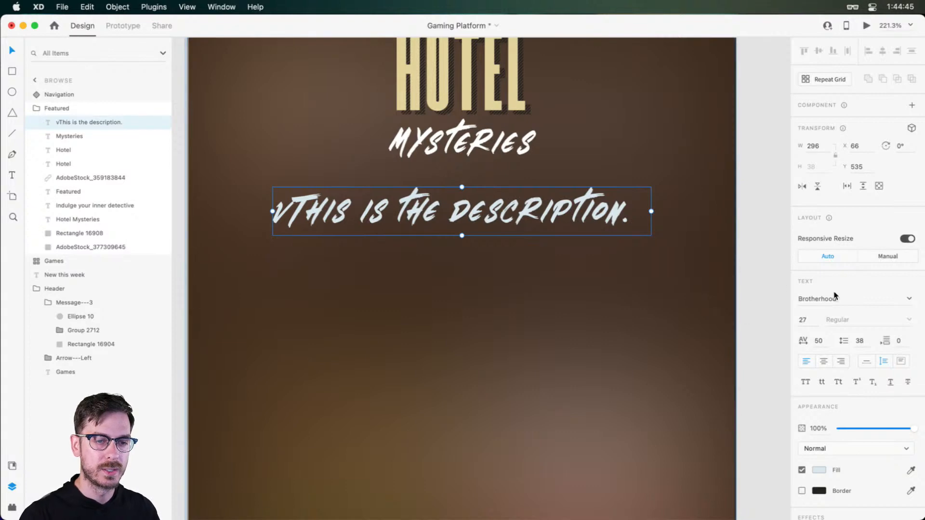
left_click(820, 298)
type("Museo Sans")
key("Return")
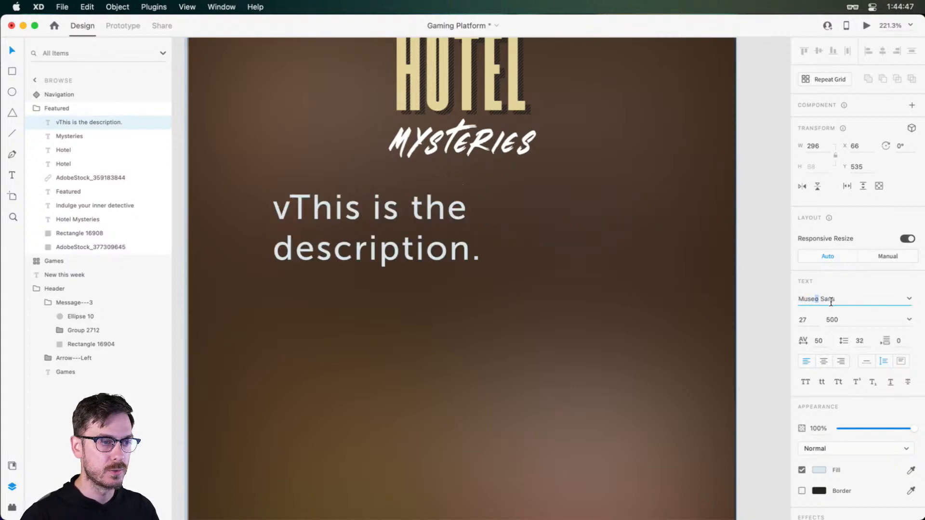
Remove the stray "v" from the start of the description so it reads "This is the description."
double_click(299, 209)
left_click(299, 209)
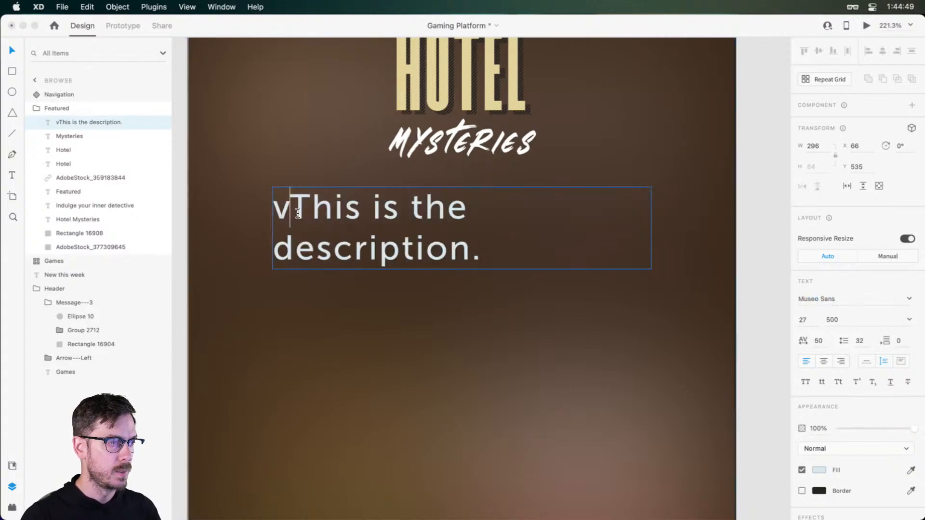
key("Left")
left_click(298, 214)
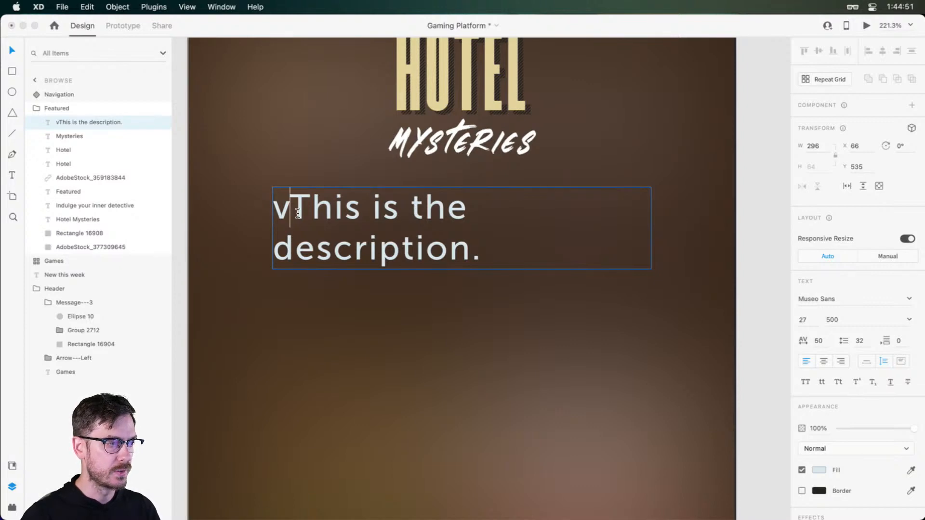
key("BackSpace")
key("Escape")
Set the description text to size 14 with a weight of 700
left_click(800, 327)
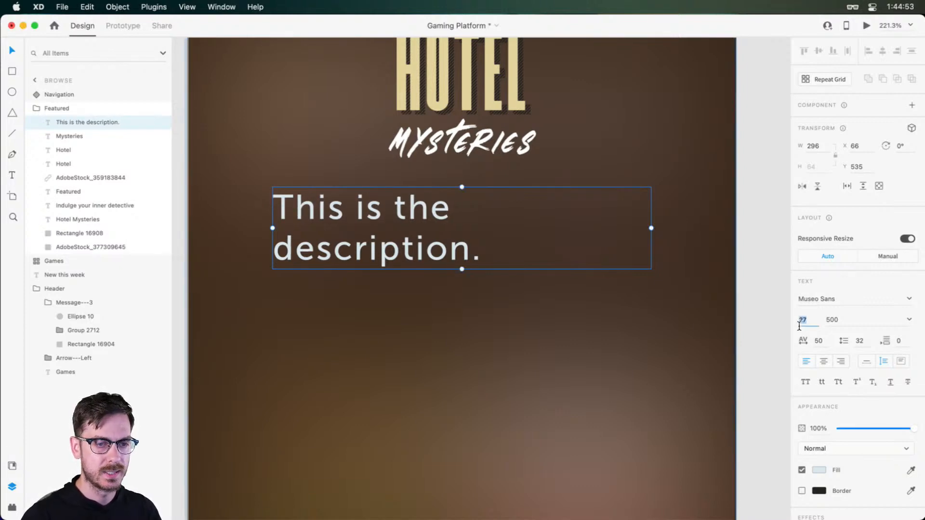
type("14")
key("Return")
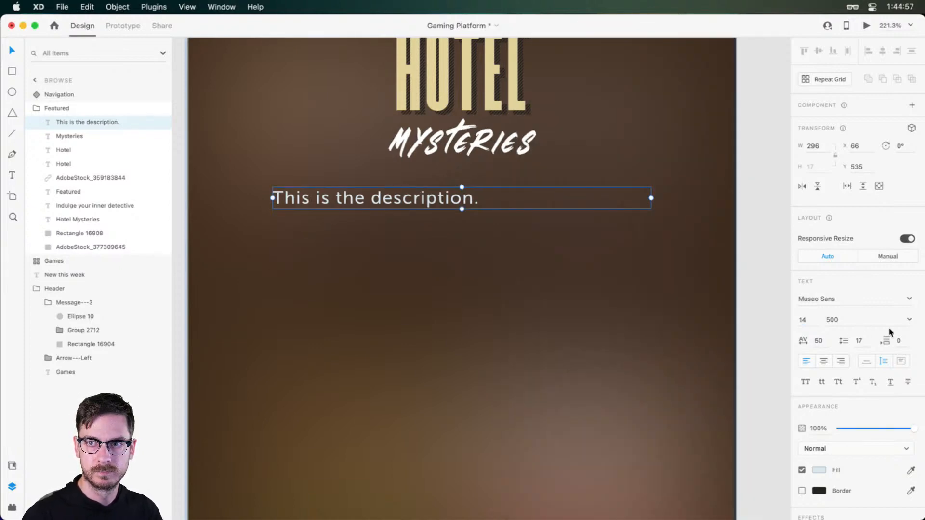
left_click(909, 319)
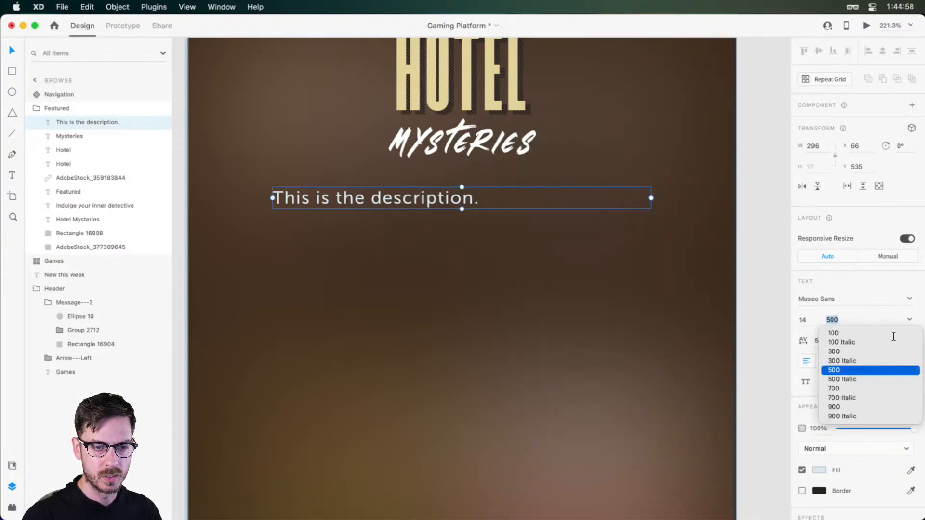
left_click(839, 388)
Try a font size of 12 on the description text, and restore it to 14
left_click(807, 321)
type("12")
key("Return")
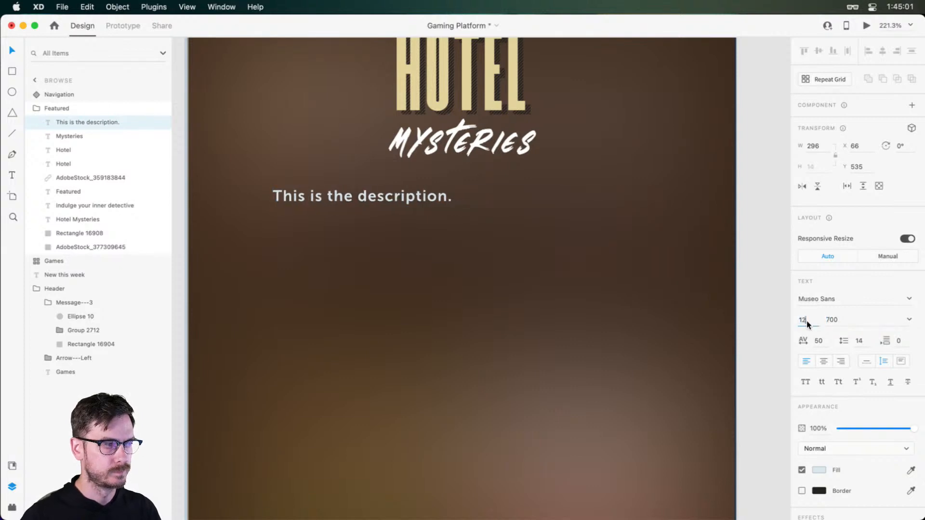
key("super+Return")
key("super+w")
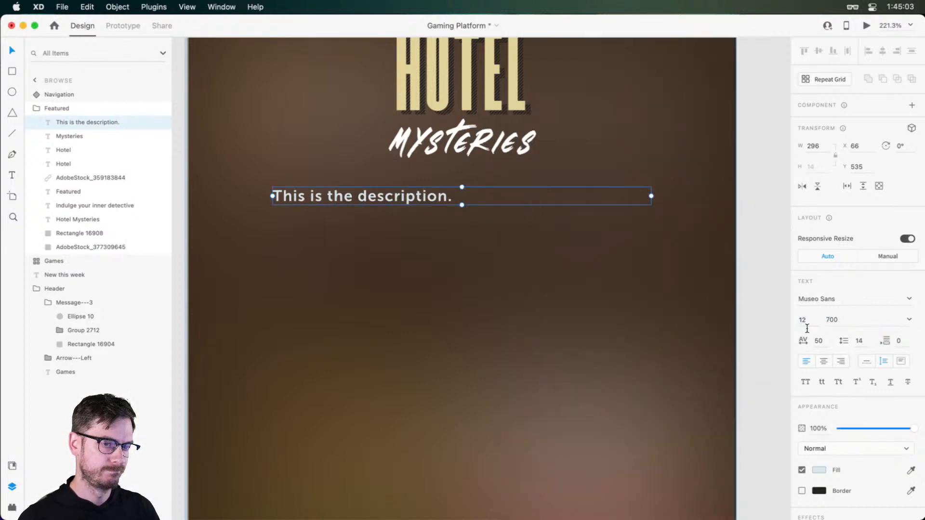
type("14")
key("Return")
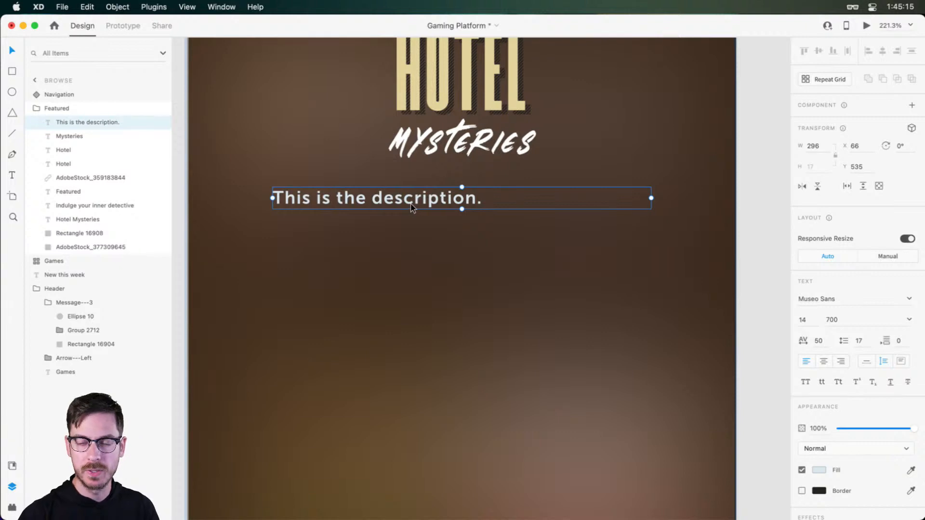
Move the description text area to X 48, Y 536, below the Mysteries lettering
left_click_drag(411, 204, 378, 199)
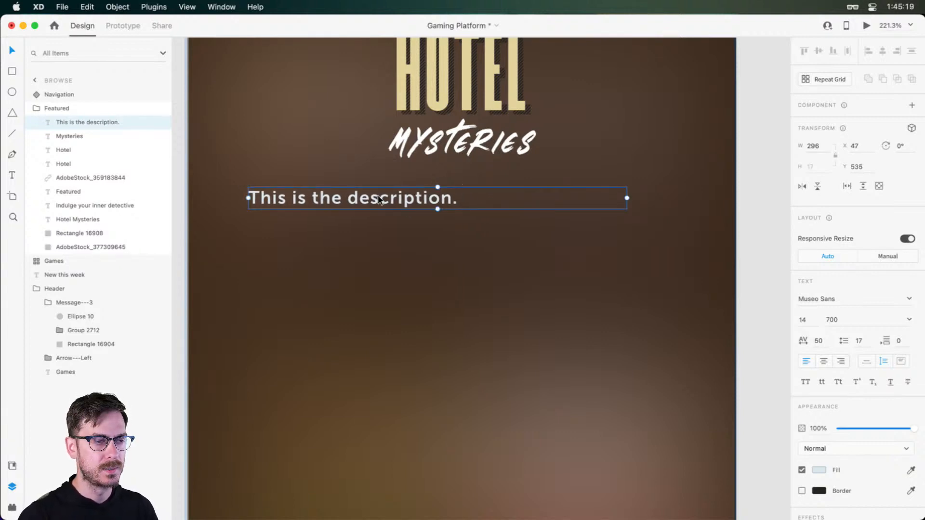
scroll(391, 199, "down", 4)
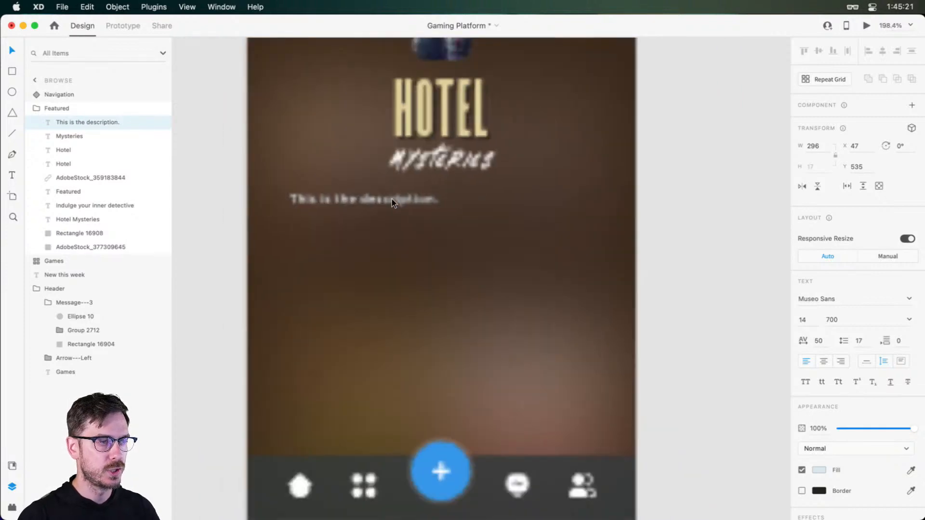
scroll(392, 198, "up", 3)
left_click_drag(434, 201, 422, 258)
scroll(423, 257, "down", 3)
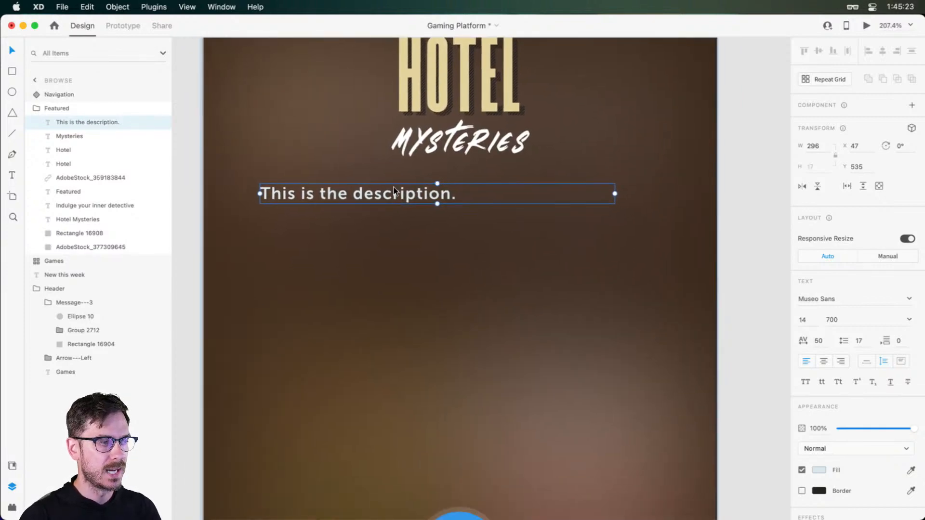
key("super+grave")
key("super+grave")
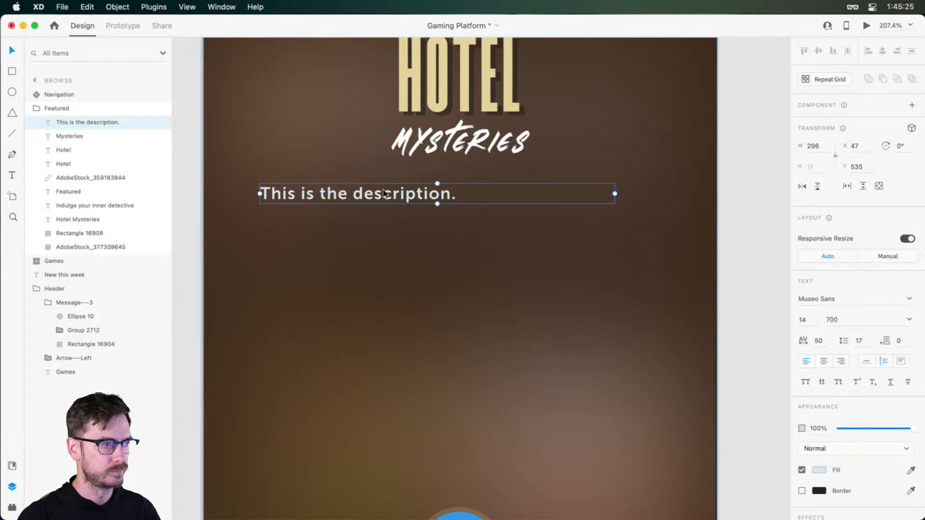
mouse_move(393, 189)
left_mouse_down()
mouse_move(384, 190)
mouse_move(396, 195)
left_mouse_up()
Extend the description to read "This is the description of the game. It should be a few lines long and be spaced out properly."
double_click(472, 205)
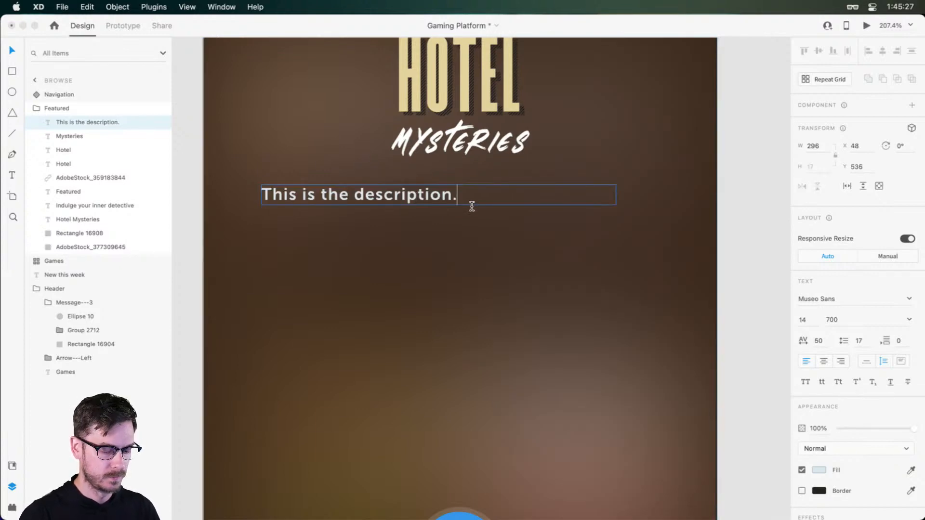
key("BackSpace")
type("of the game")
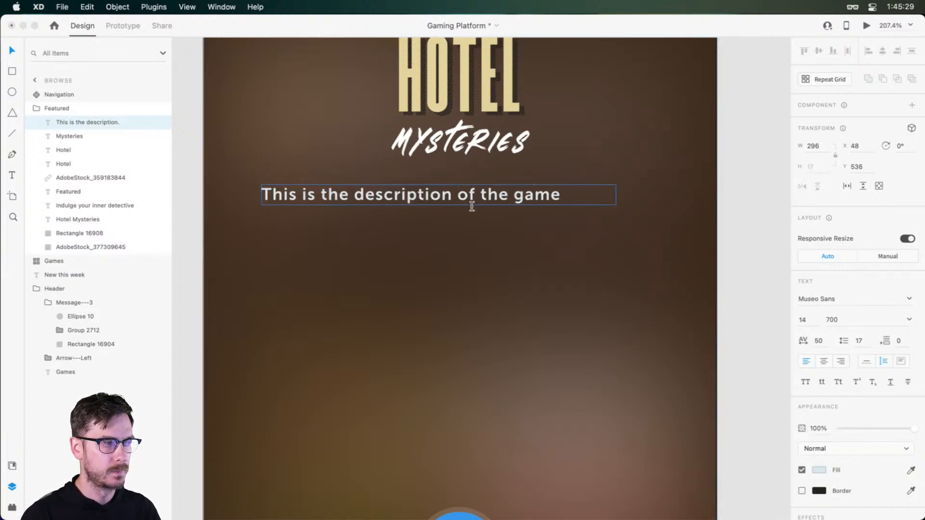
type(". It should be ")
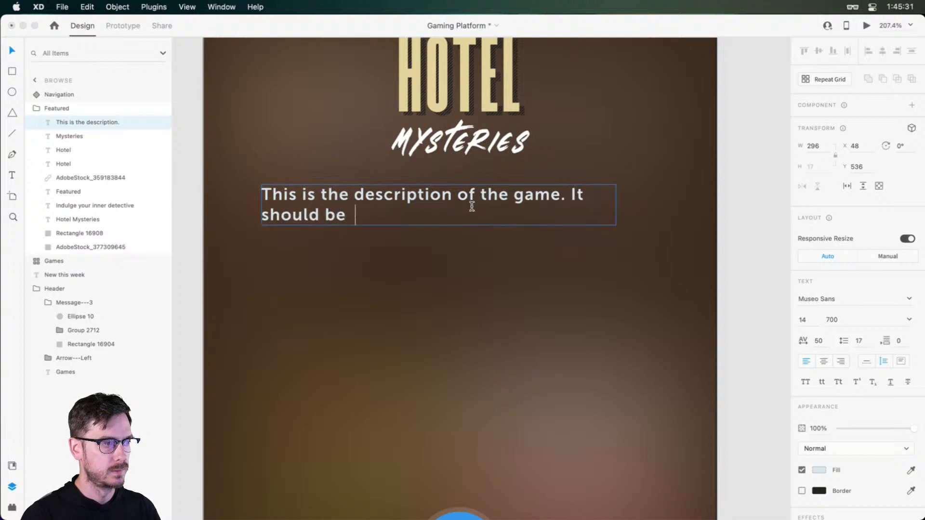
type("a few l")
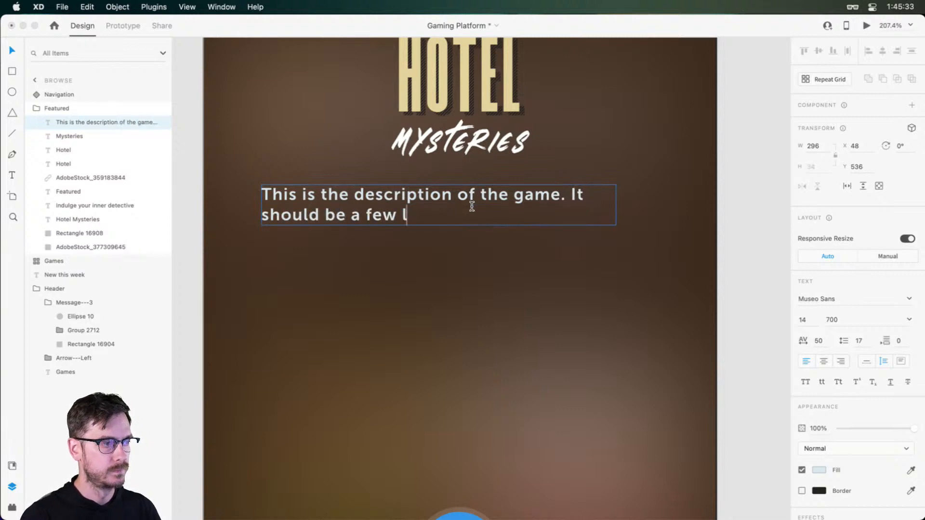
type("ines long and ")
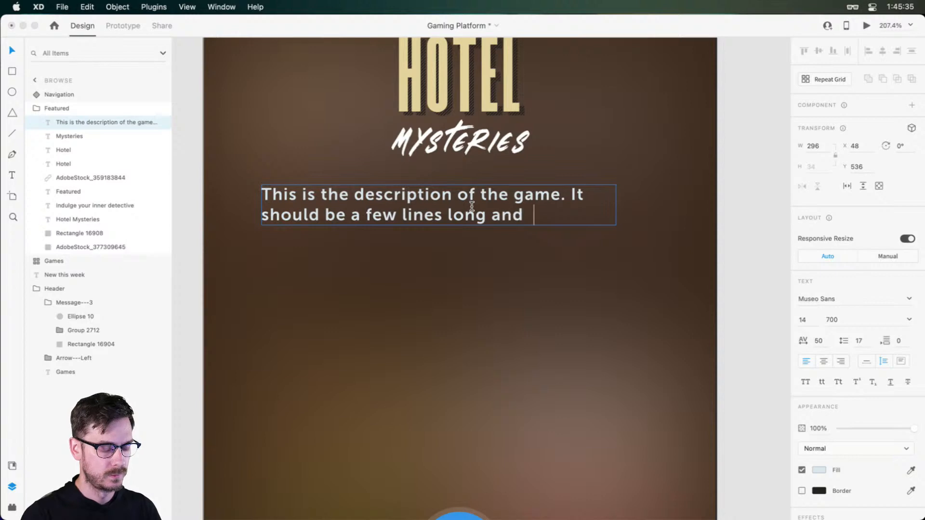
type("be spaced")
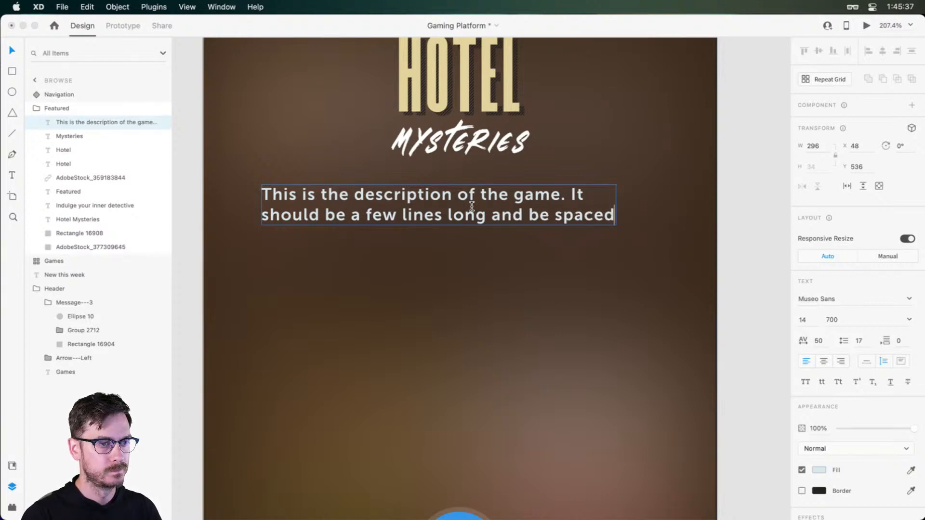
type(" out properly.")
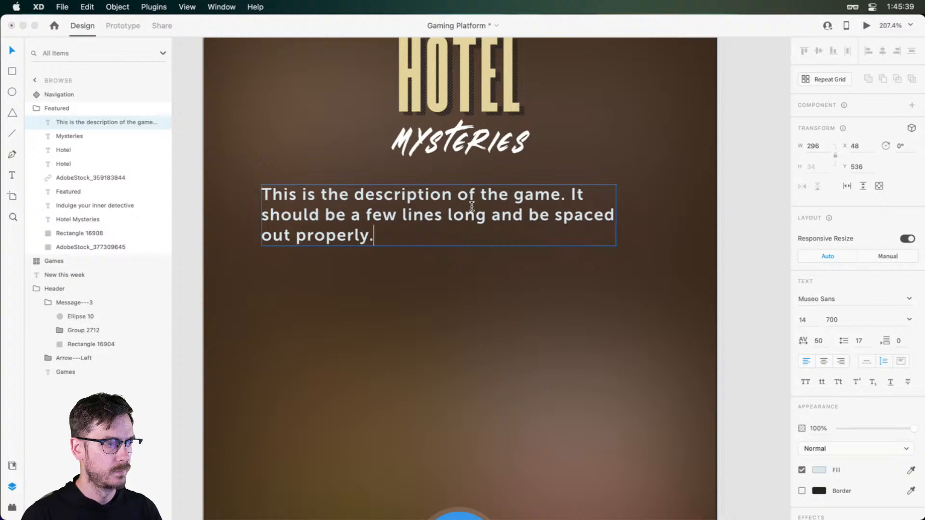
key("Escape")
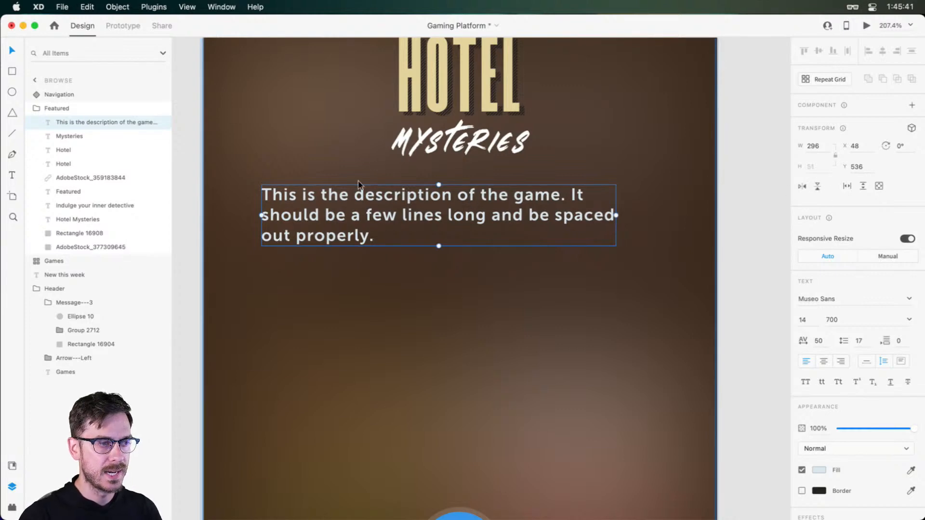
Center-align the description text and move it to X 66, Y 535, centered under the Mysteries lettering
left_click(824, 361)
left_click_drag(590, 232, 611, 231)
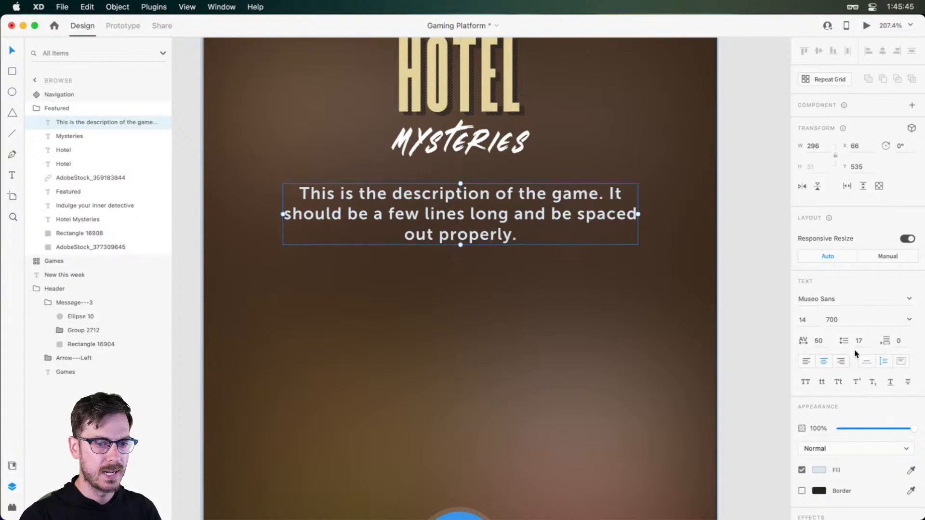
Set the description's line spacing to 20 and check the Browse screen in the preview
left_click(859, 341)
key("Up")
key("Up")
key("Up")
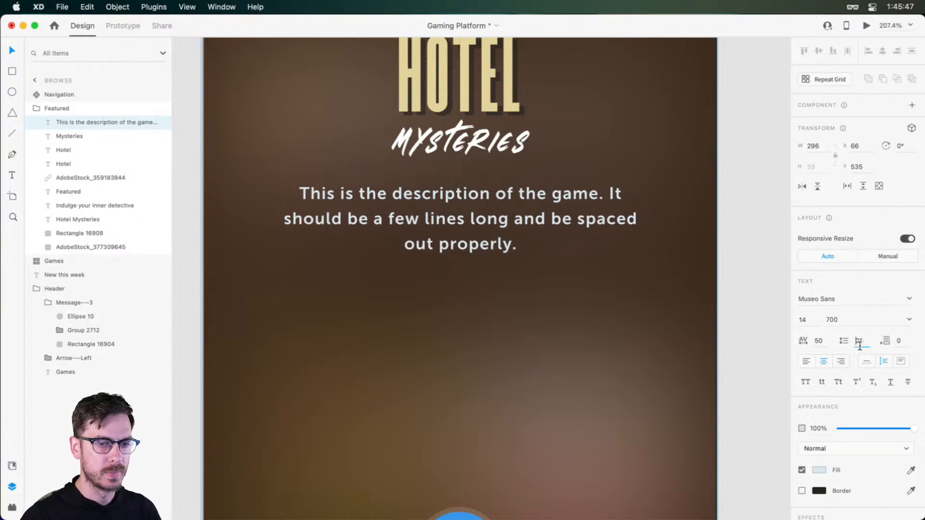
key("super+Return")
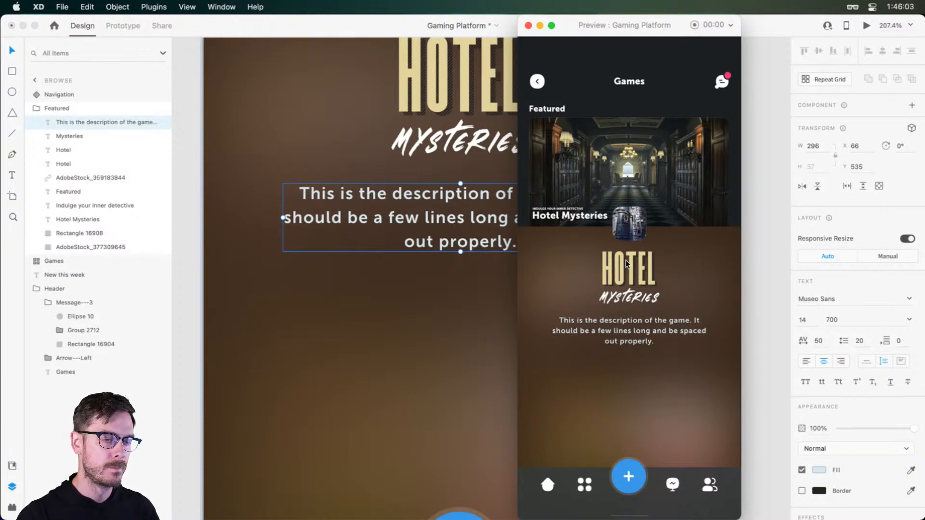
left_click(511, 177)
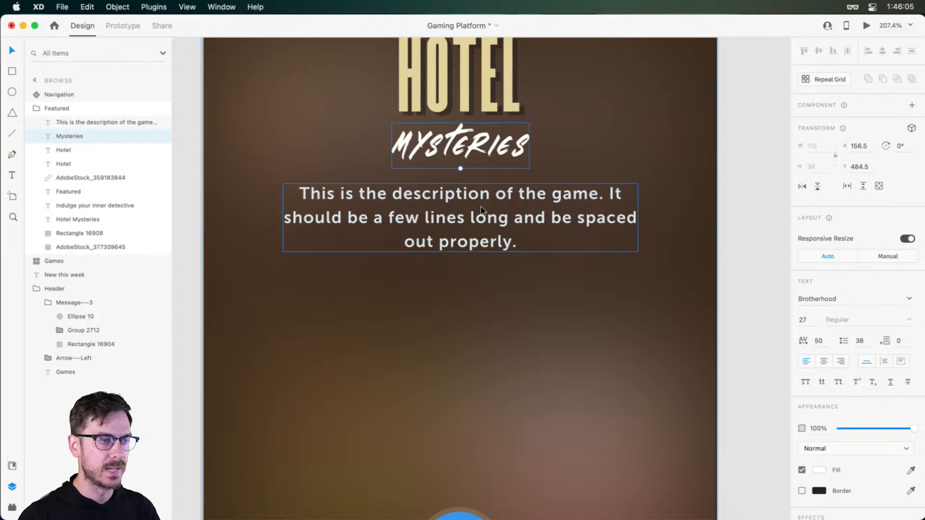
Move the description text down to Y 538 and reduce its font size to 12, checking it in the preview
left_click_drag(481, 210, 481, 213)
left_click(803, 320)
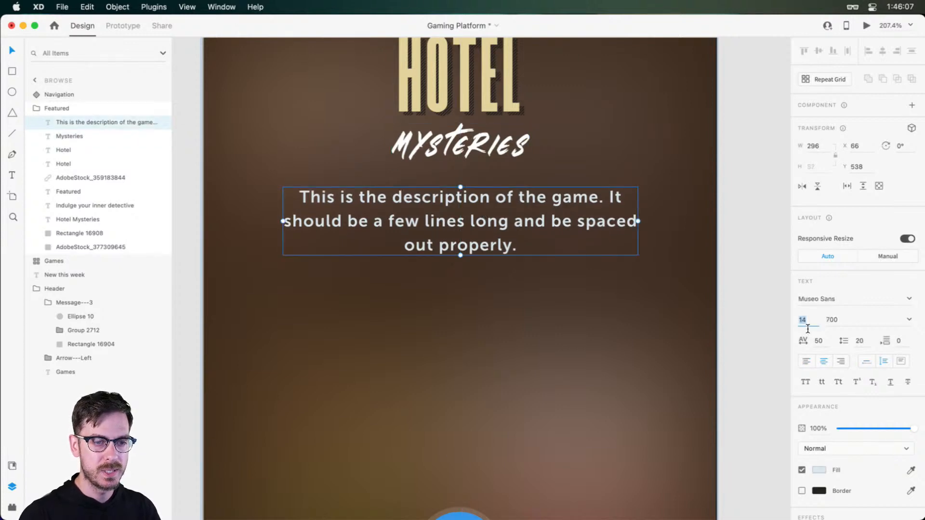
key("Down")
key("Down")
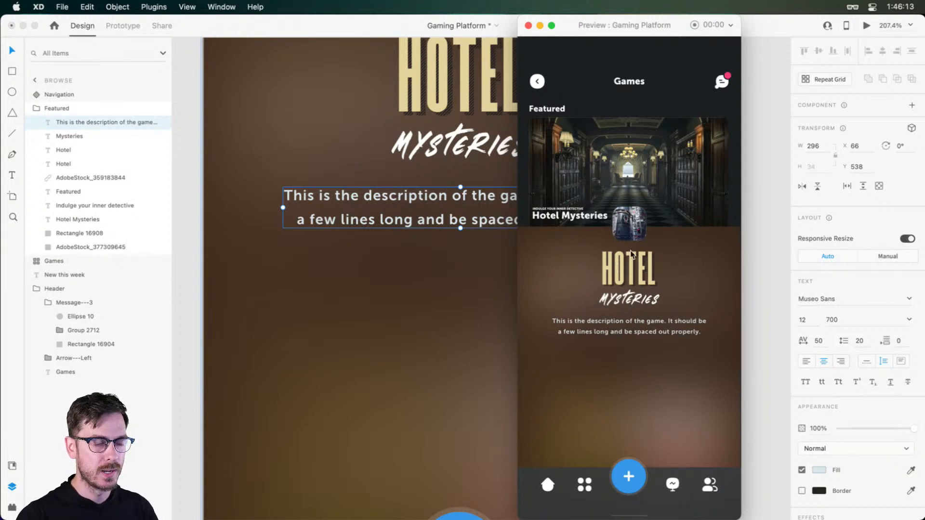
key("super+w")
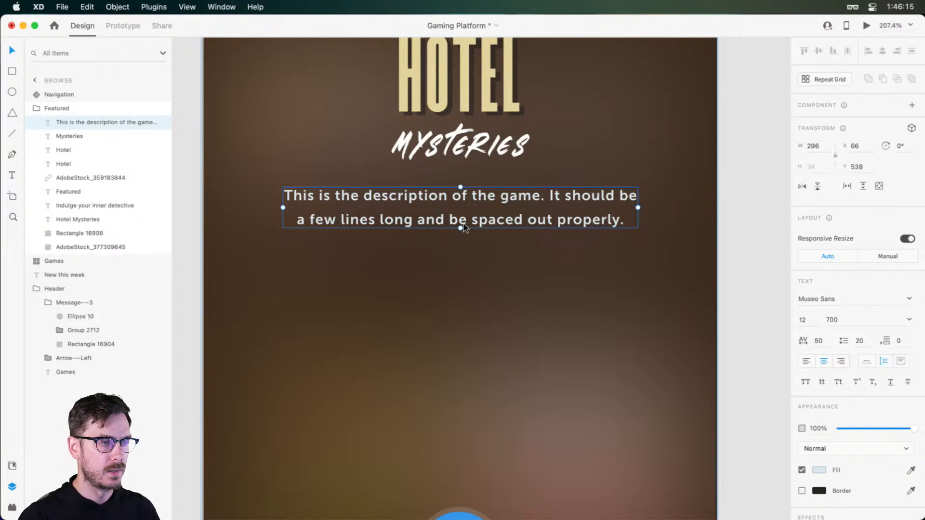
Add a new line to the description reading "Dive into some murder mysteries and try to solve them with your friends."
double_click(540, 217)
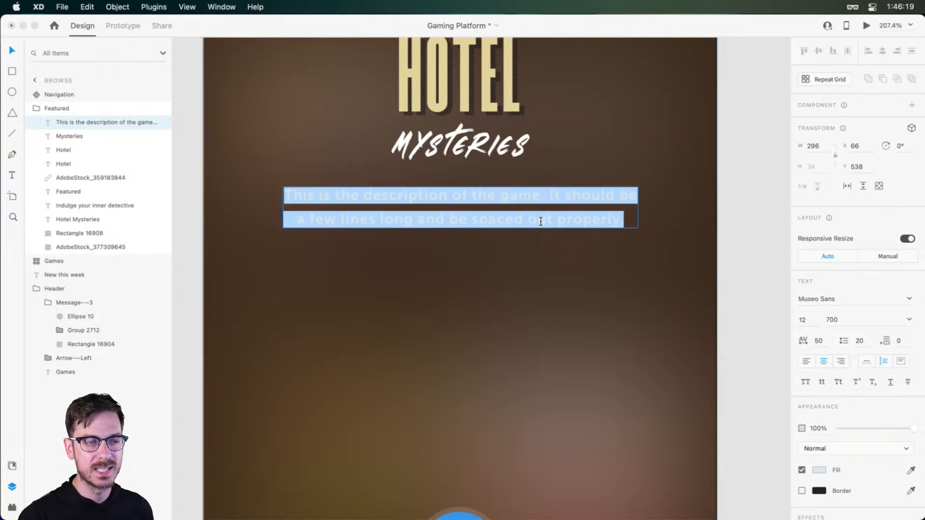
key("Right")
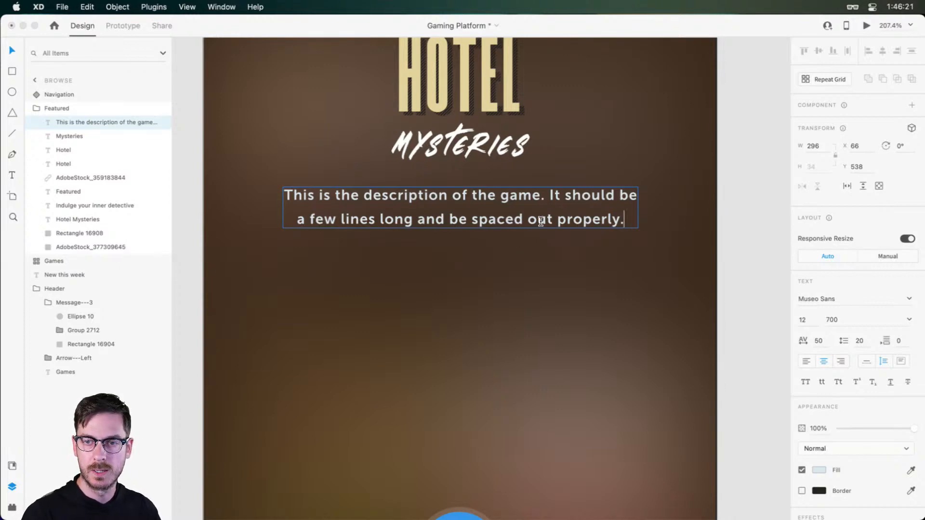
key("Return")
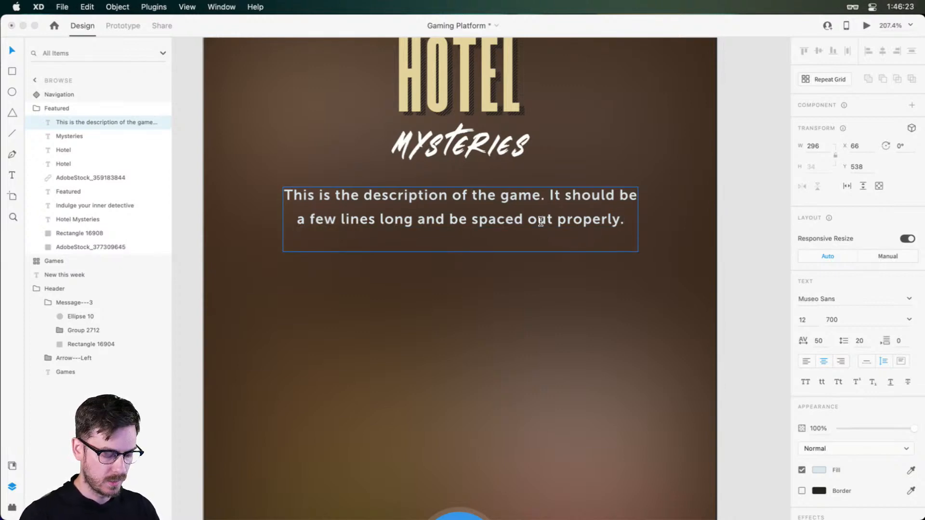
type("Dive into ")
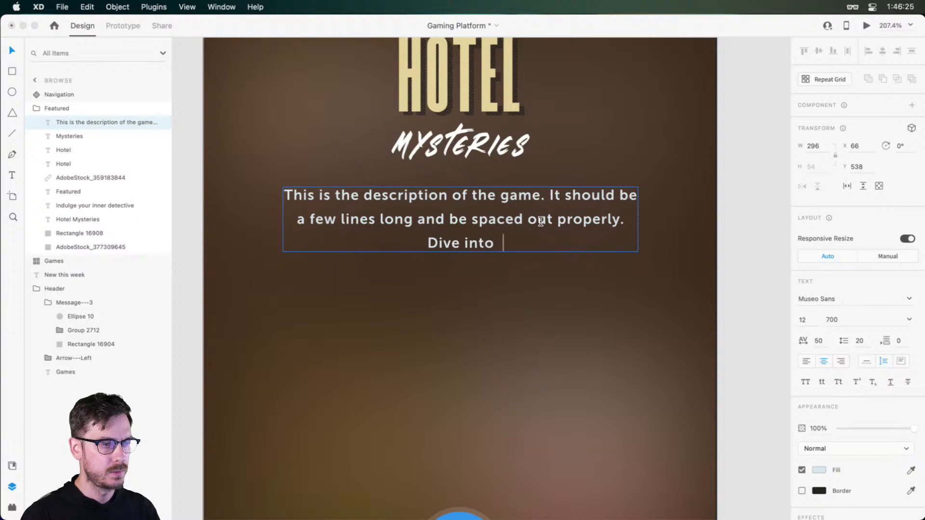
type("some murder ")
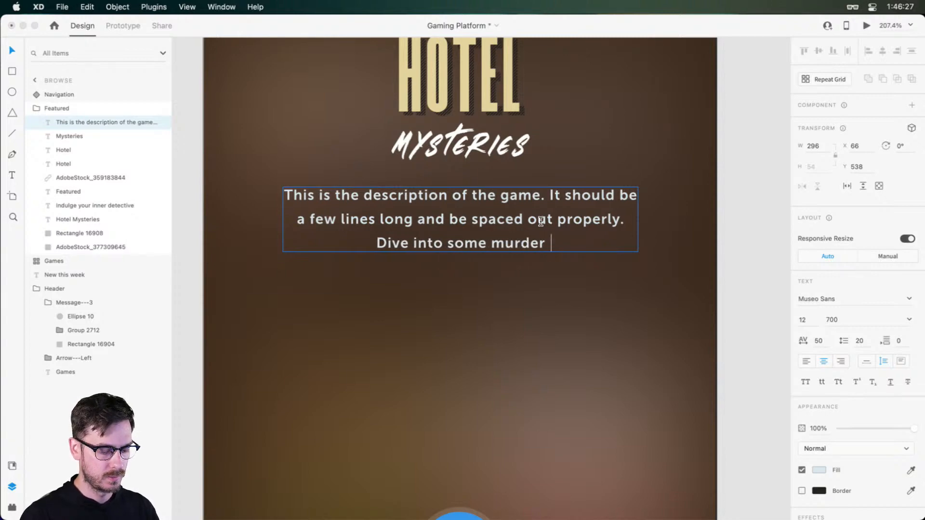
type("mysteries")
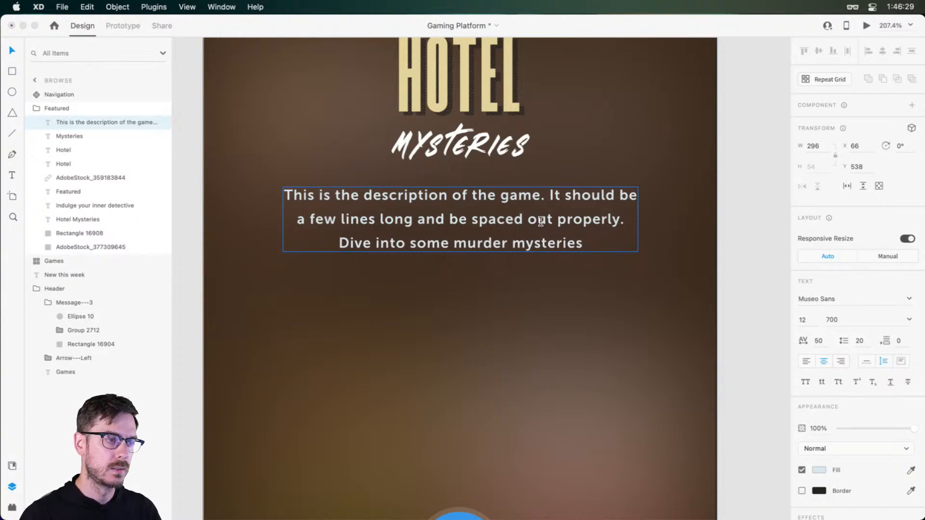
type(" and try to ")
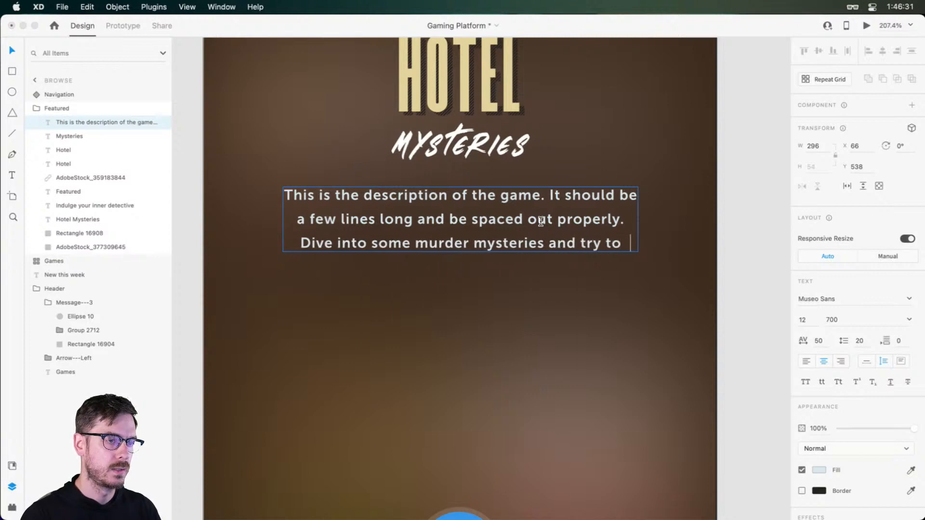
type("solve them wi")
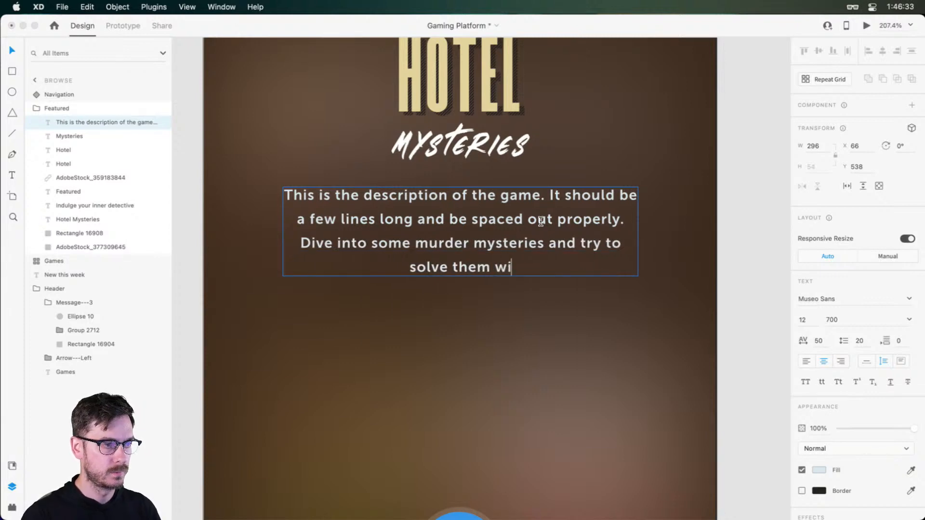
type("th your friends.")
key("Escape")
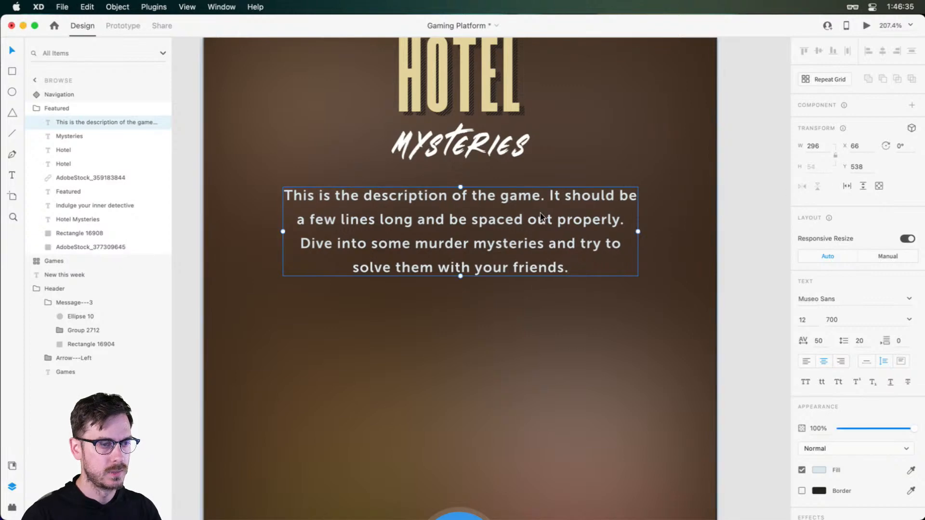
Draw a 102 by 33 rectangle with corner radius 17, centered below the description at X 163, Y 629
scroll(487, 207, "up", 2)
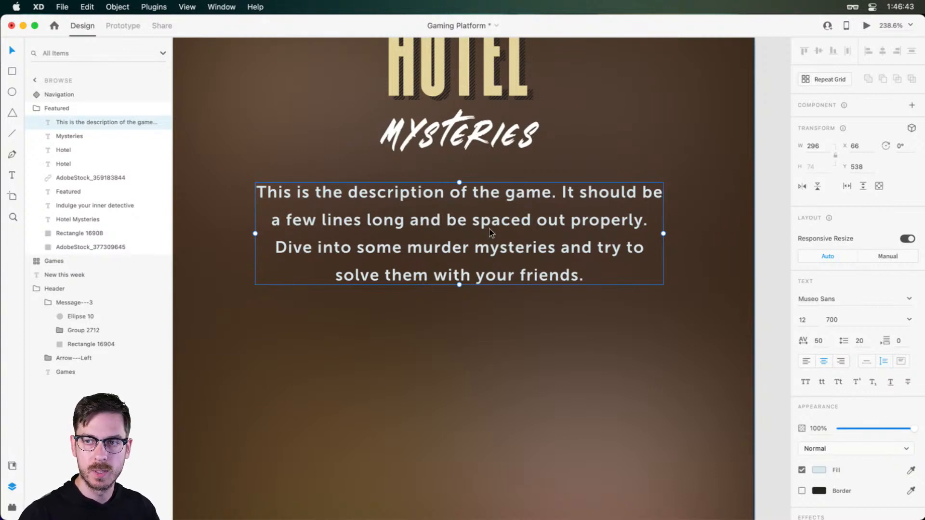
scroll(490, 230, "down", 10)
scroll(511, 287, "down", 5)
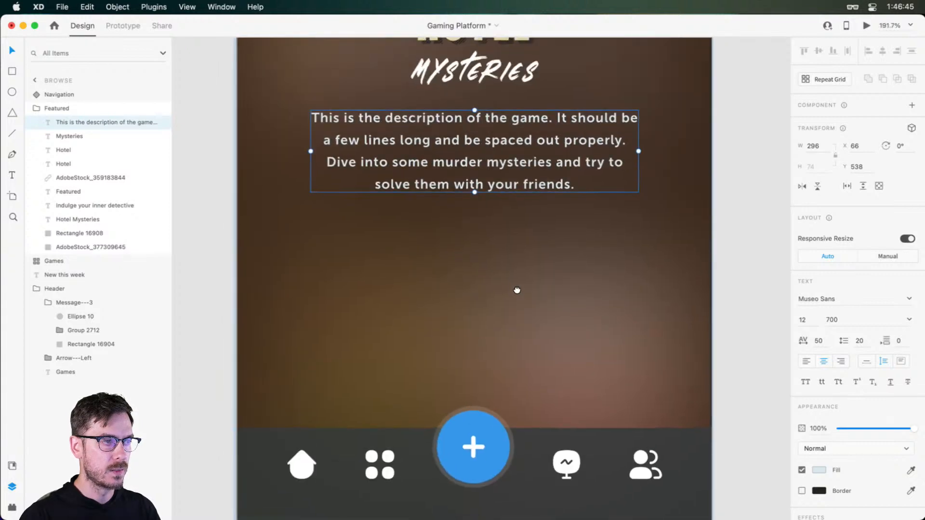
key("r")
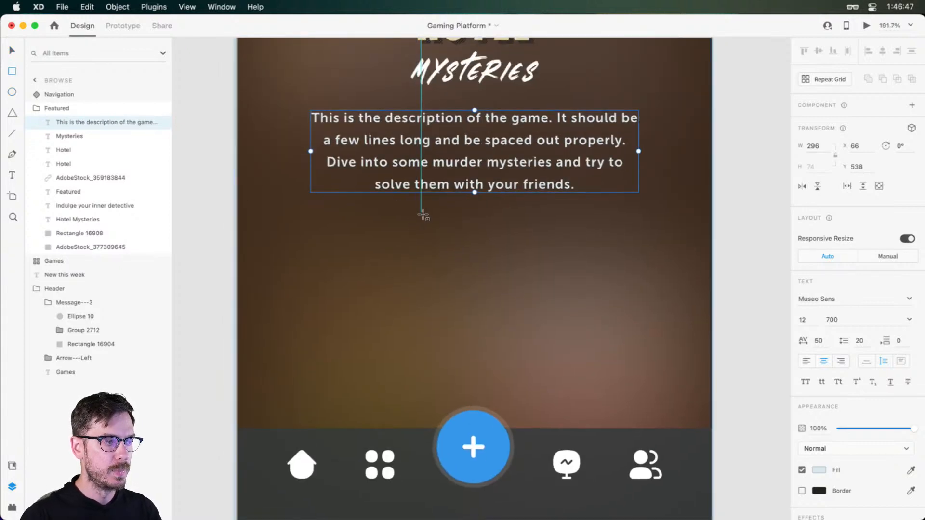
left_click_drag(422, 213, 535, 252)
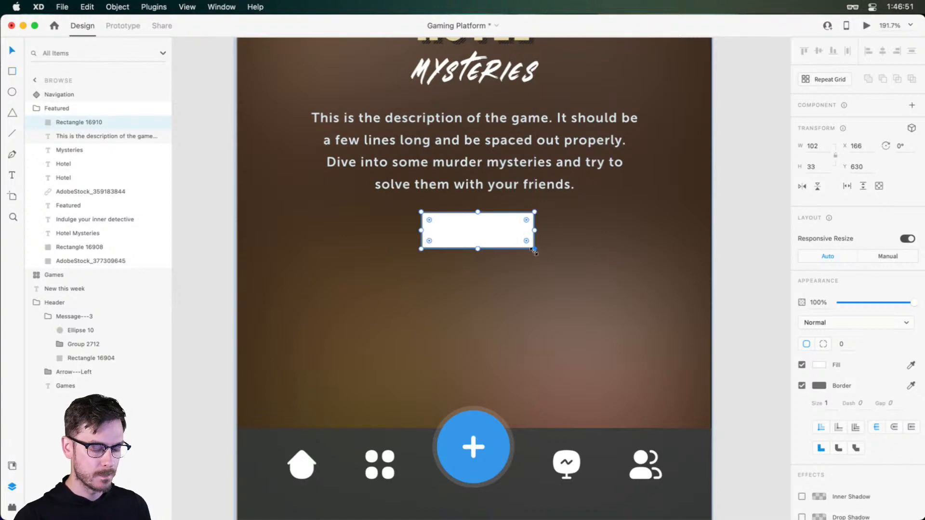
left_click_drag(490, 232, 510, 223)
Remove the rounded rectangle's fill and give it a white #FFFFFF border
left_click(801, 386)
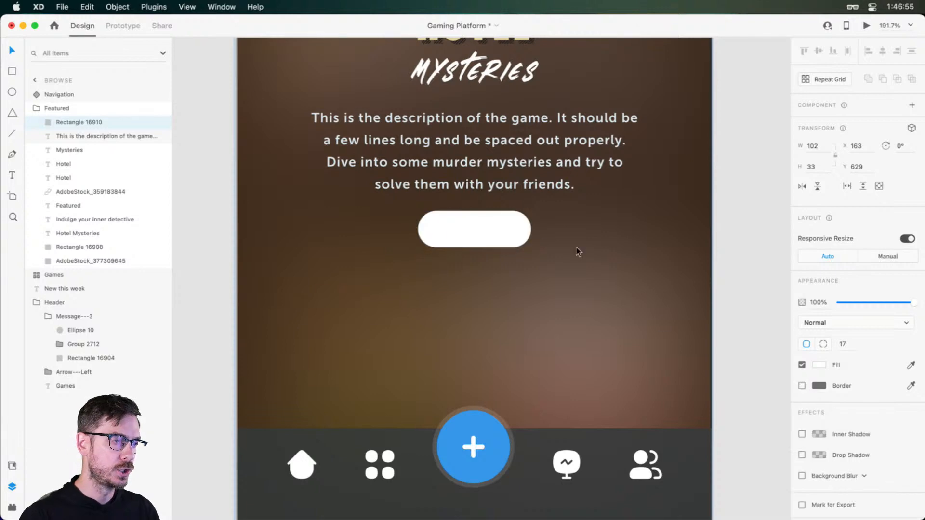
left_click(801, 365)
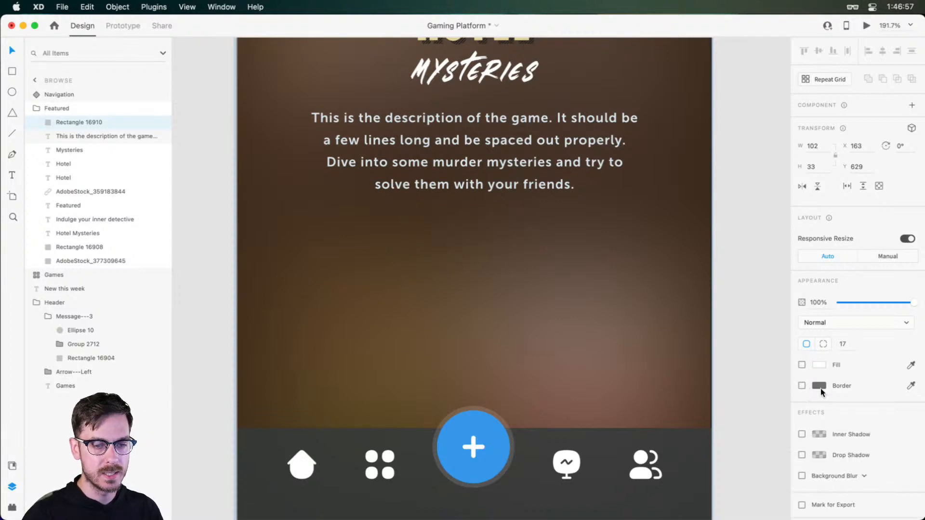
left_click(802, 385)
left_click(819, 386)
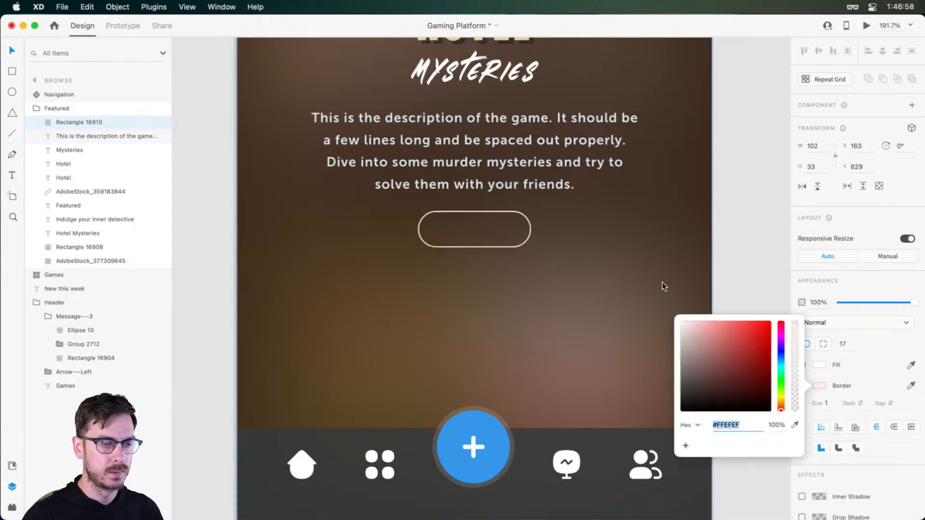
Set the rounded rectangle's border size to 2
left_click(826, 404)
key("Up")
key("Up")
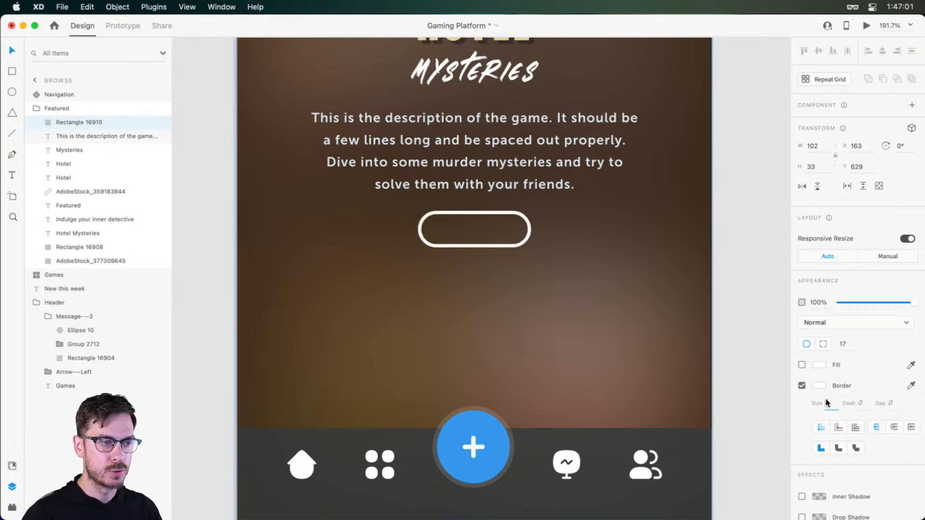
key("Up")
key("Down")
key("Down")
key("Return")
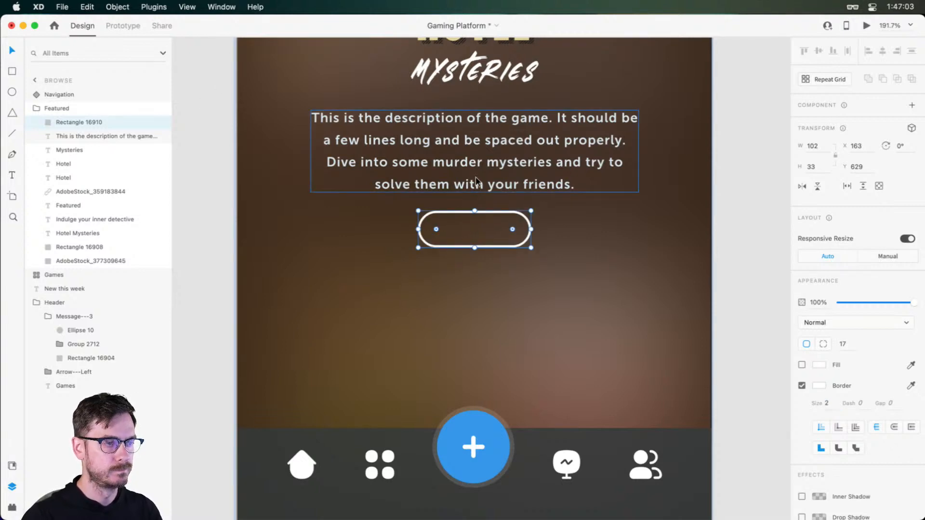
Add the text label "Download" over the outlined button and set its fill to white #FFFFFF
key("t")
left_click(450, 238)
type("Downloa")
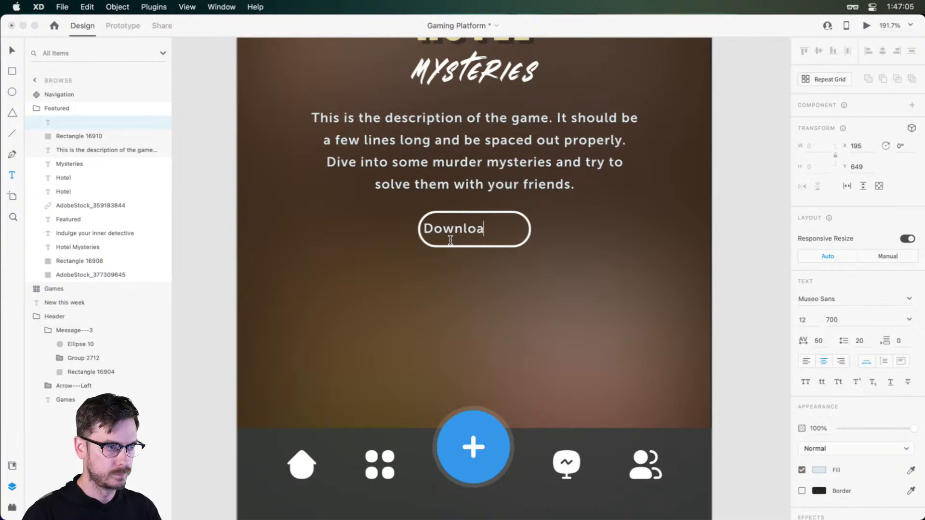
type("d")
key("Escape")
left_click(819, 470)
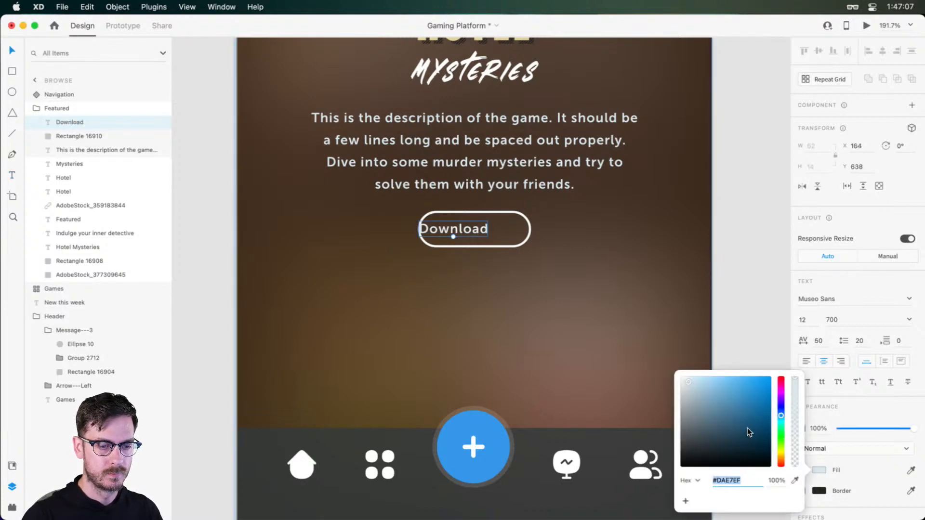
type("fff")
key("Return")
Center the Download label inside the rounded outline
left_click(873, 268)
left_click_drag(475, 226, 508, 251)
left_click(502, 243, "shift")
Preview the Browse screen to check the Hotel Mysteries panel with its Download button, and return to the design
scroll(540, 242, "up", 5)
scroll(519, 270, "down", 3)
key("super+Return")
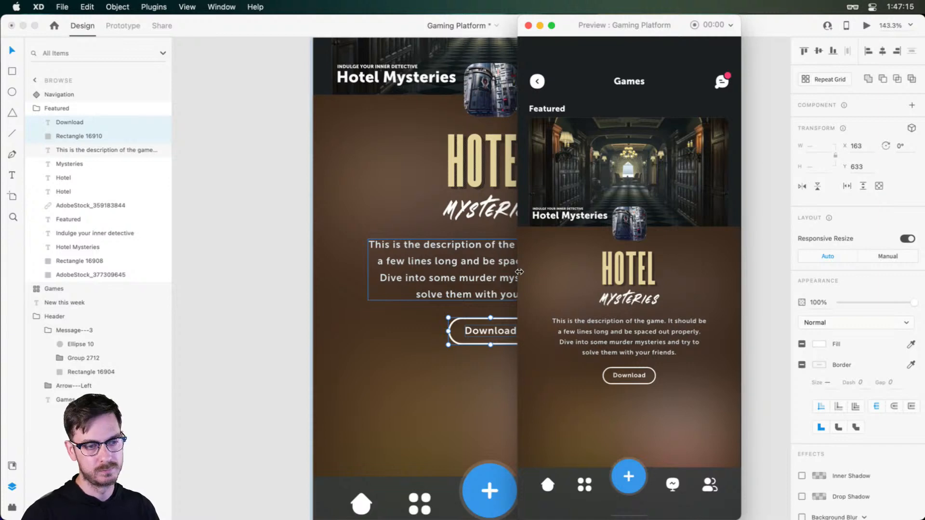
left_click(520, 272)
left_click(547, 246)
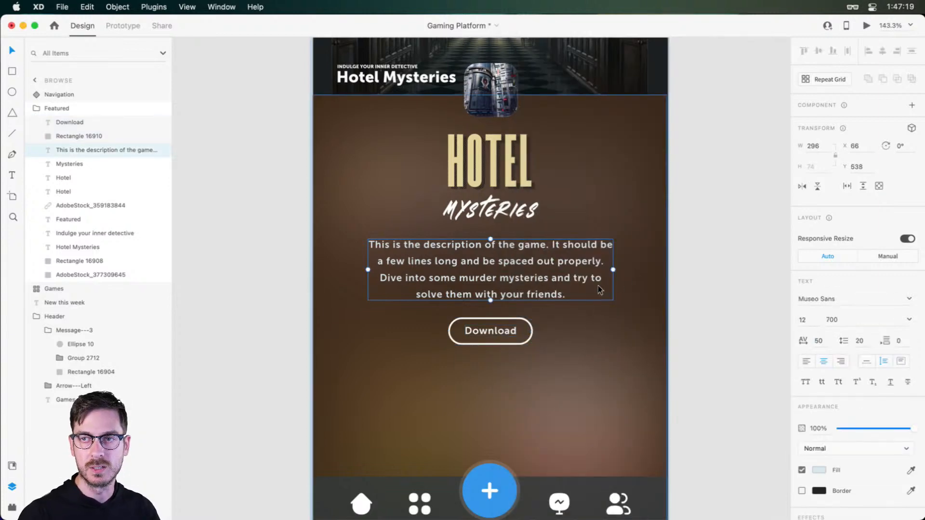
Enlarge both Hotel text layers and the Mysteries text together about their center and shift them slightly down
scroll(598, 289, "down", 5)
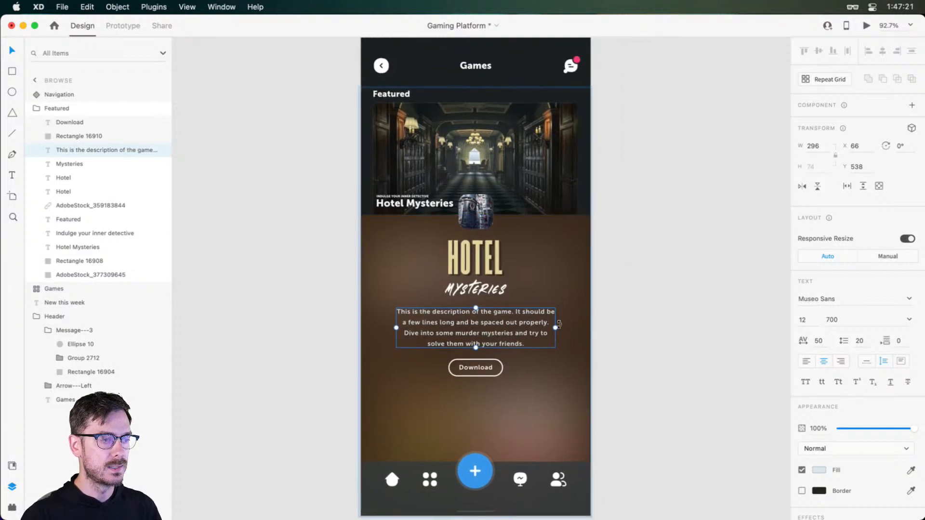
left_click(644, 322)
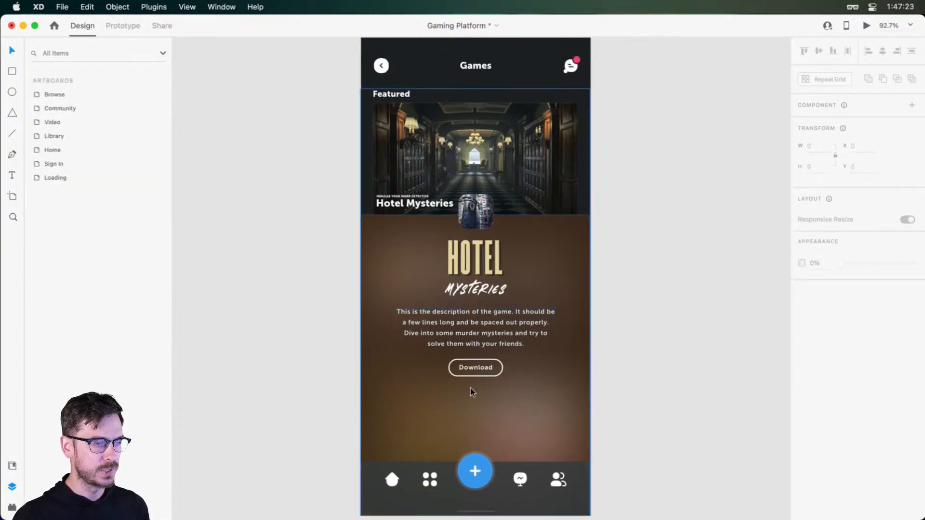
left_click(481, 284)
key("Escape")
double_click(480, 289)
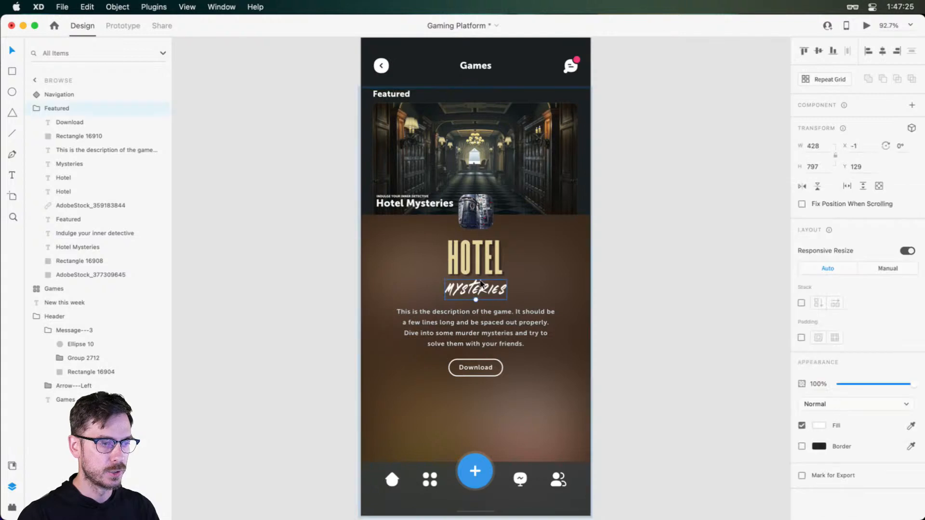
left_click(87, 193)
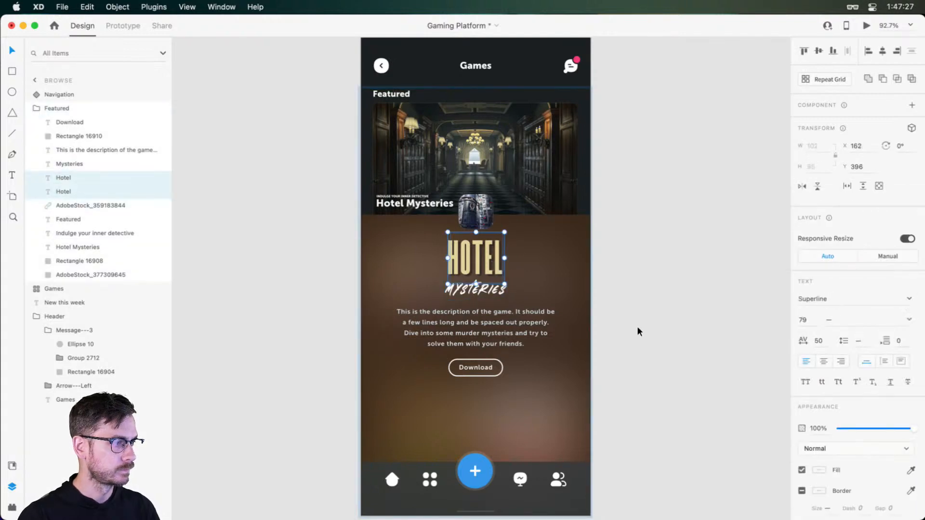
left_click(81, 165, "shift")
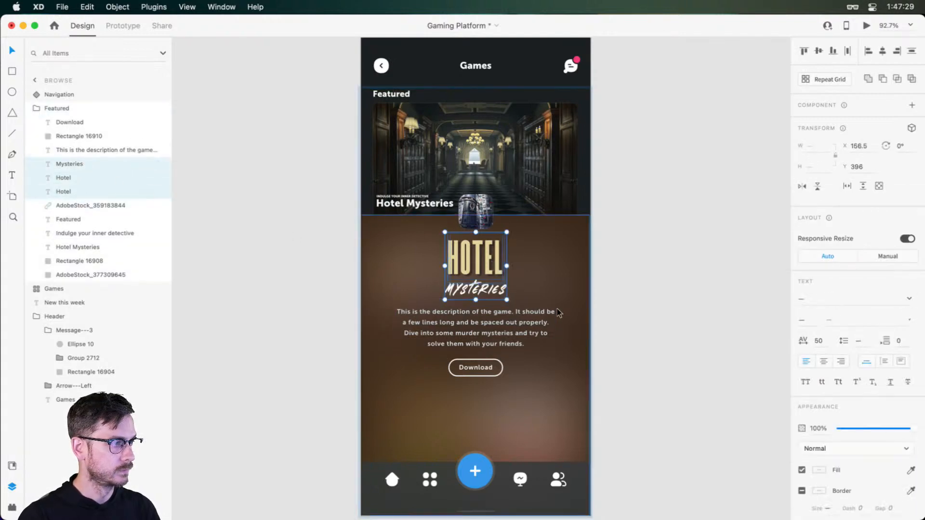
left_click_drag(508, 300, 515, 308)
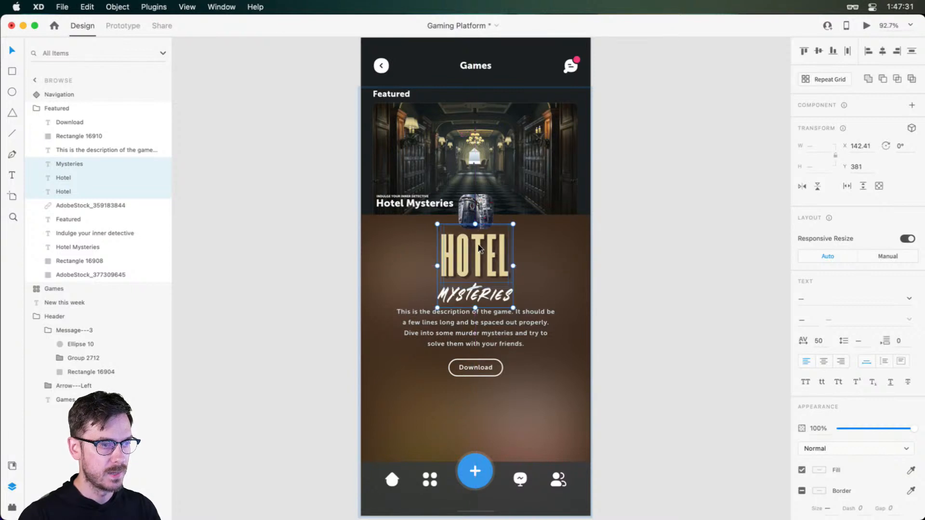
mouse_move(478, 244)
left_mouse_down()
mouse_move(482, 263)
mouse_move(481, 250)
left_mouse_up()
Move the description further below the lettering, and group the Download label with its outline, lowered to Y 719
left_click_drag(514, 329, 510, 347)
left_click(477, 370)
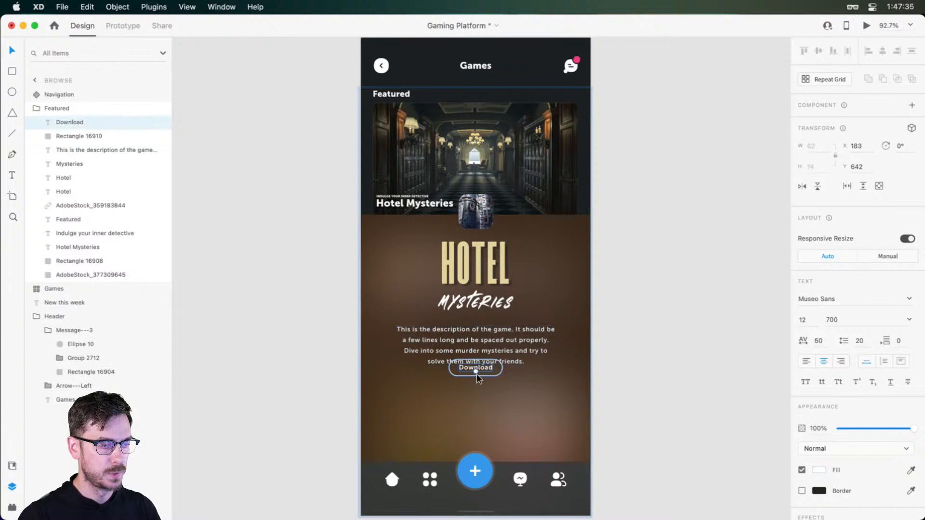
left_click(482, 374, "shift")
left_click_drag(482, 375, 480, 417)
key("super+g")
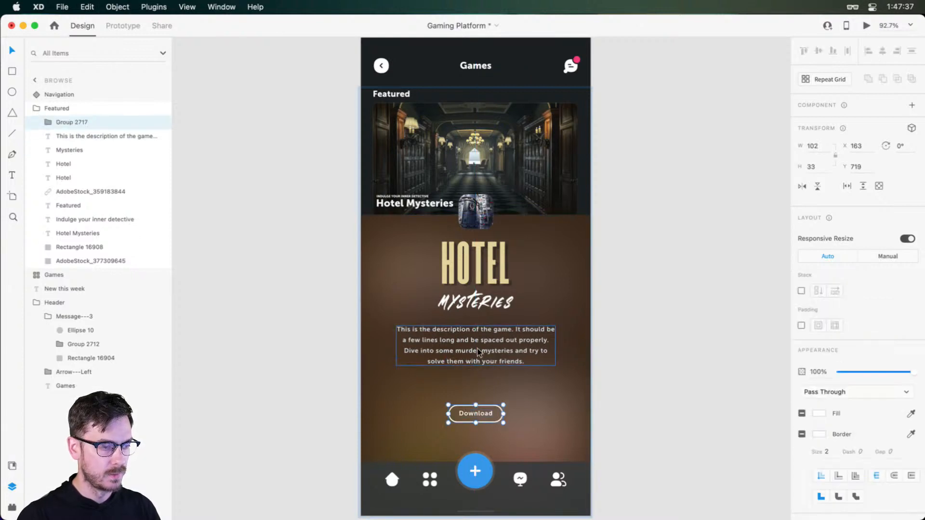
Lower the description to Y 577, set its font size to 14 and widen its text box to 328
left_click_drag(477, 349, 477, 352)
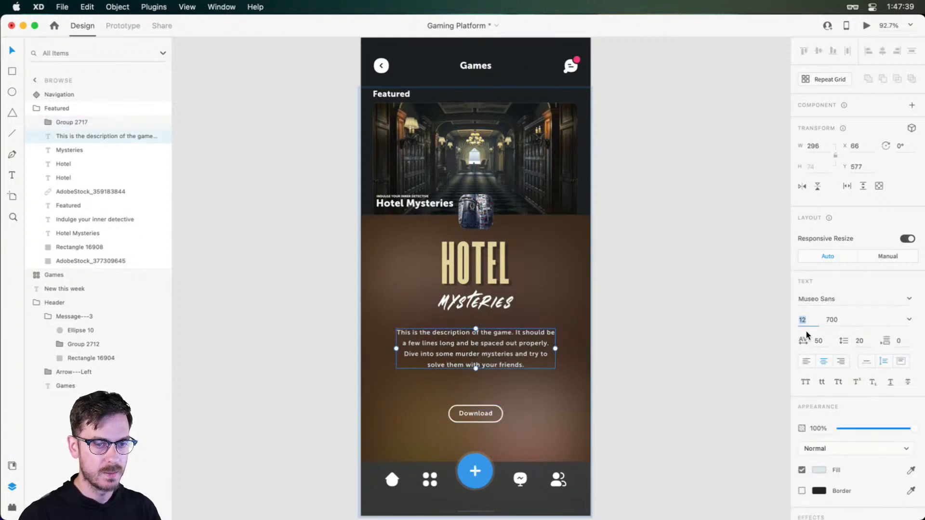
type("14")
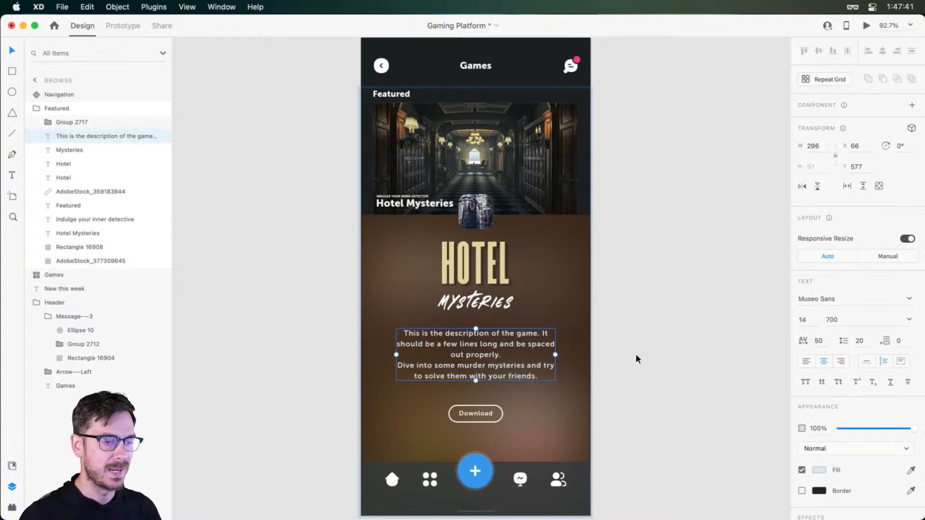
left_click_drag(555, 357, 564, 357)
Insert a blank line before "Dive into some murder mysteries" in the description and raise the text box to Y 571
double_click(504, 351)
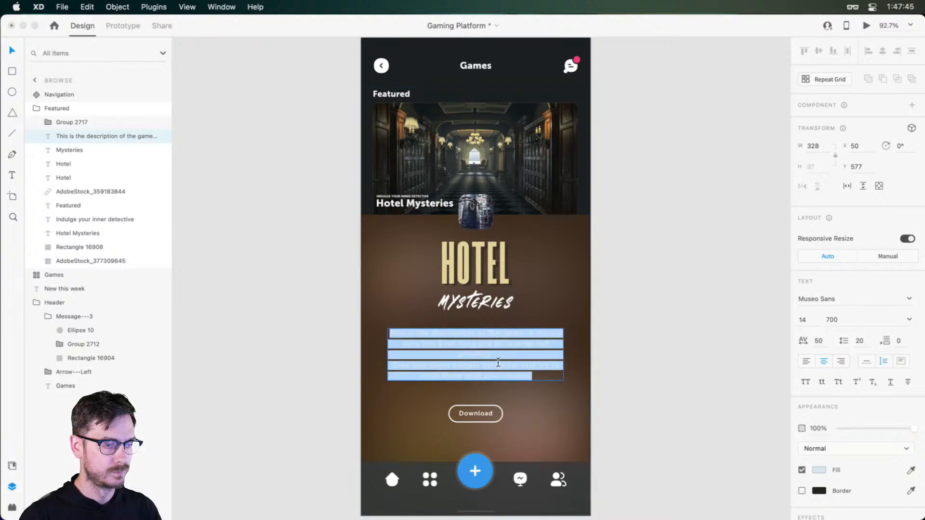
left_click(504, 356)
key("Return")
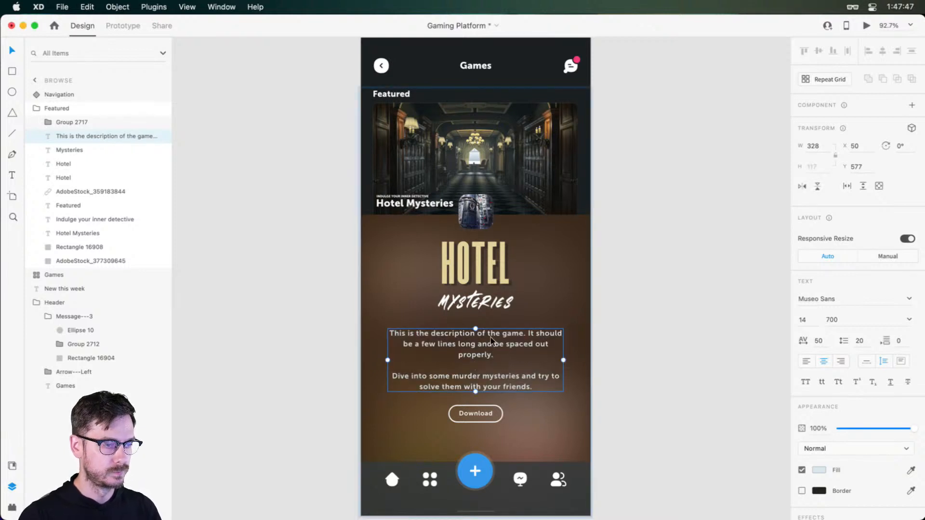
left_click_drag(490, 337, 490, 334)
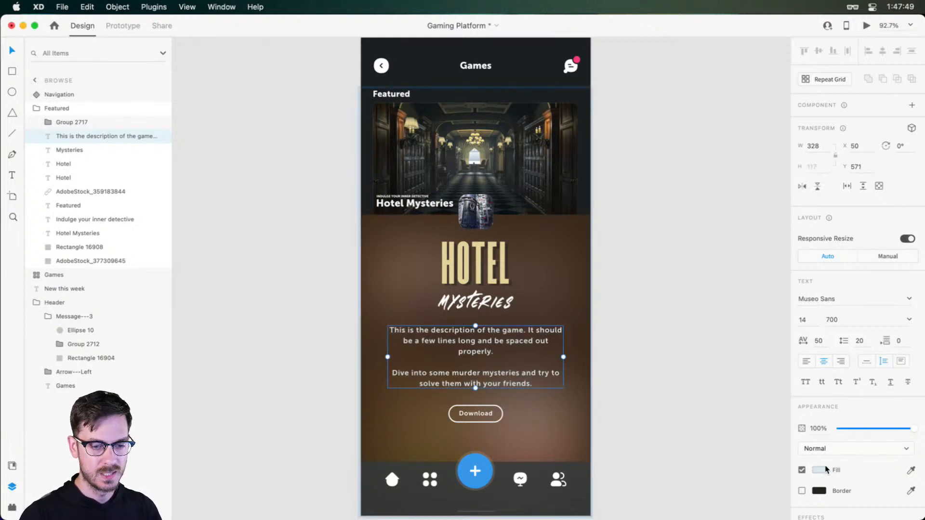
Change the description text's fill color to white
left_click(823, 470)
left_click_drag(713, 397, 603, 304)
left_click(869, 233)
Enlarge the Download button group to 118 by 39 and place it at X 155, Y 711
left_click_drag(481, 410, 499, 374)
key("alt")
scroll(482, 416, "up", 5)
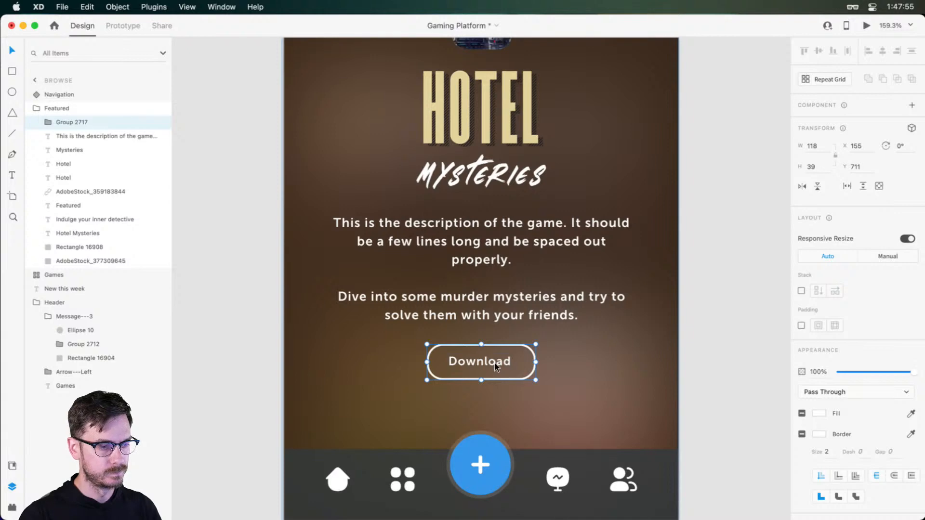
Set the Download label's font weight to 900 and re-center it in the outline at X 179, Y 723
double_click(491, 363)
left_click(909, 320)
left_click(849, 406)
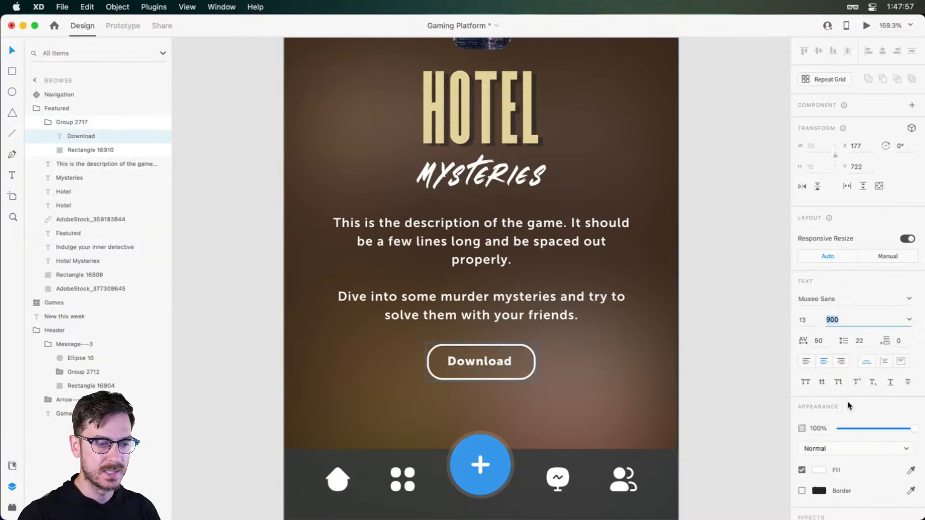
left_click(488, 361)
left_click(526, 347)
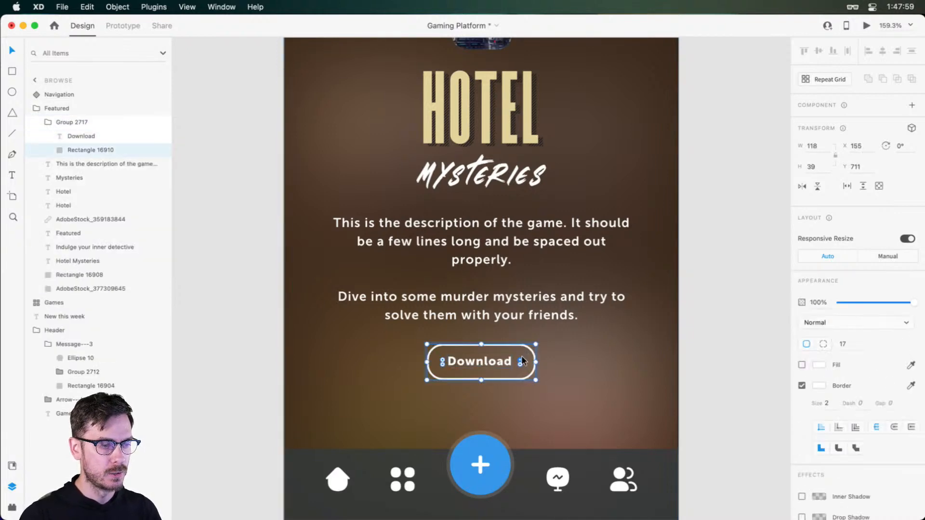
left_click_drag(479, 357, 489, 357)
Preview the updated Browse screen, close the preview and look over the whole artboard
key("super+Return")
key("super+w")
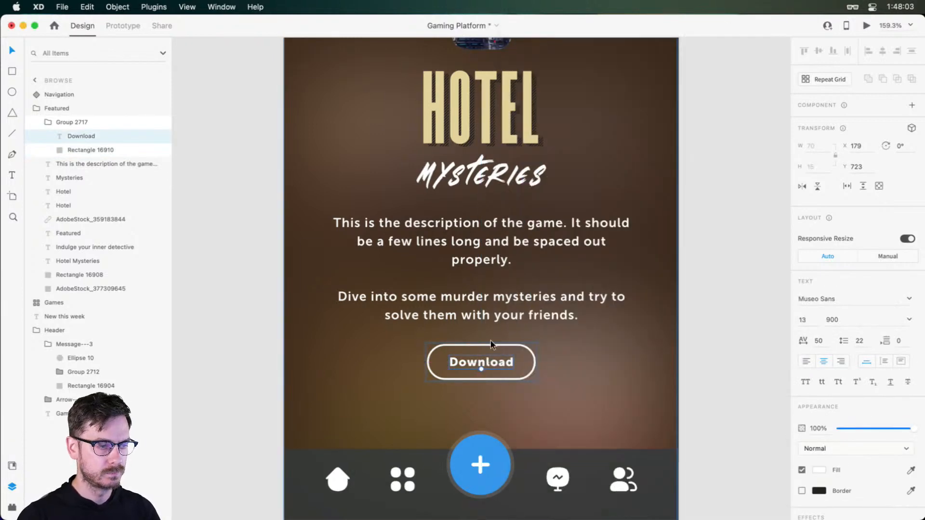
key("Escape")
scroll(513, 338, "down", 5)
left_click(629, 221)
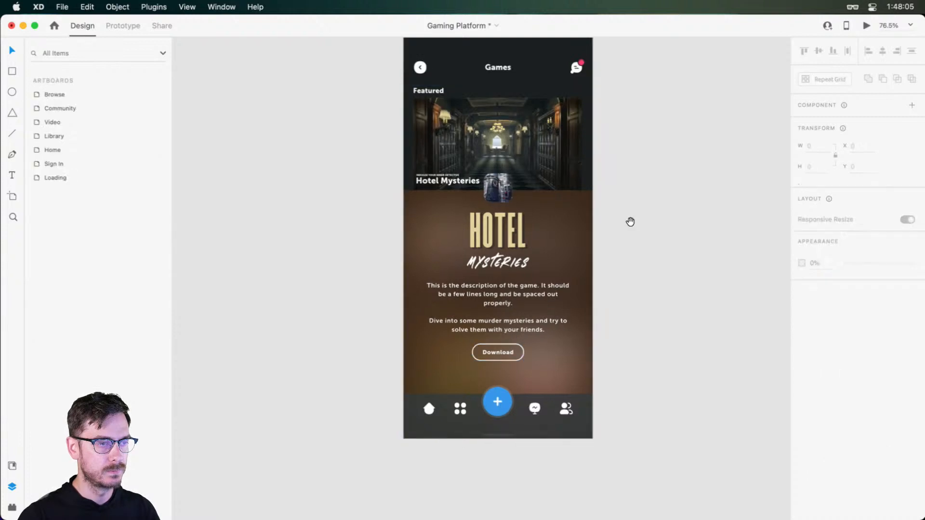
left_click_drag(629, 221, 605, 257)
Enlarge the thumbnail image above the Hotel lettering to 83 by 83 at X 173, Y 312
left_click(471, 288)
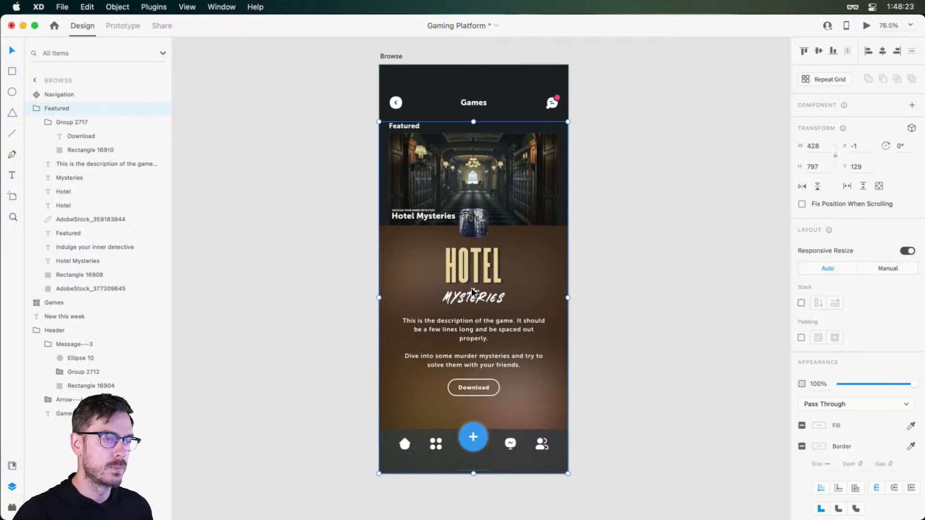
double_click(474, 228)
mouse_move(490, 210)
left_mouse_down()
mouse_move(496, 207)
mouse_move(478, 219)
left_mouse_up()
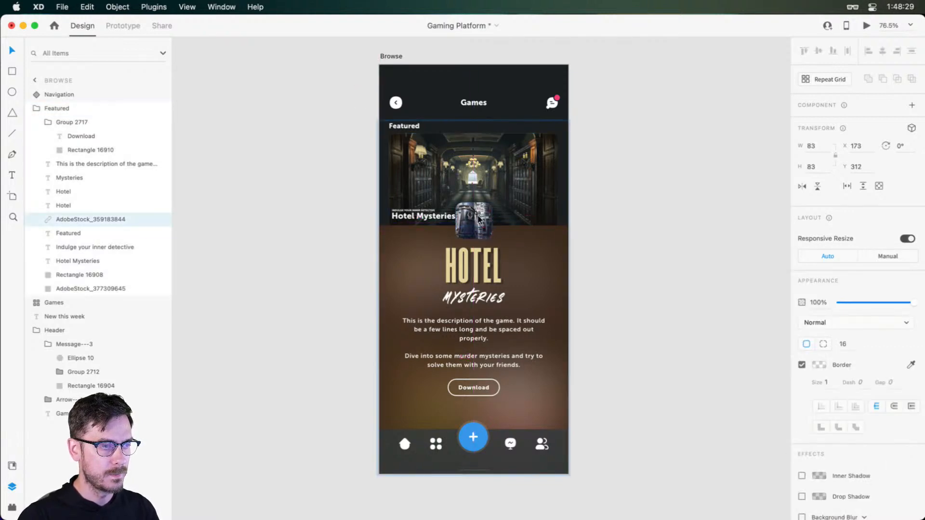
left_click(77, 109)
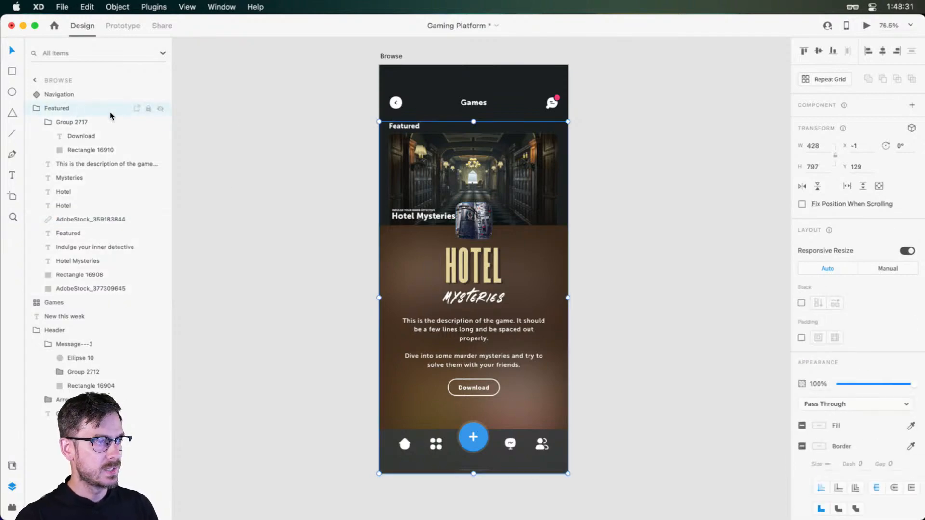
left_click_drag(554, 193, 542, 177)
key("super+z")
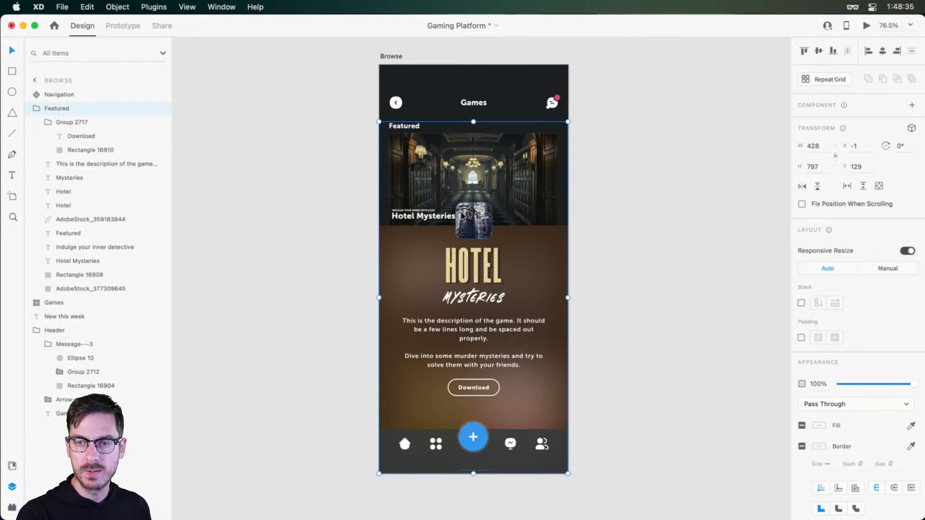
left_click(87, 121)
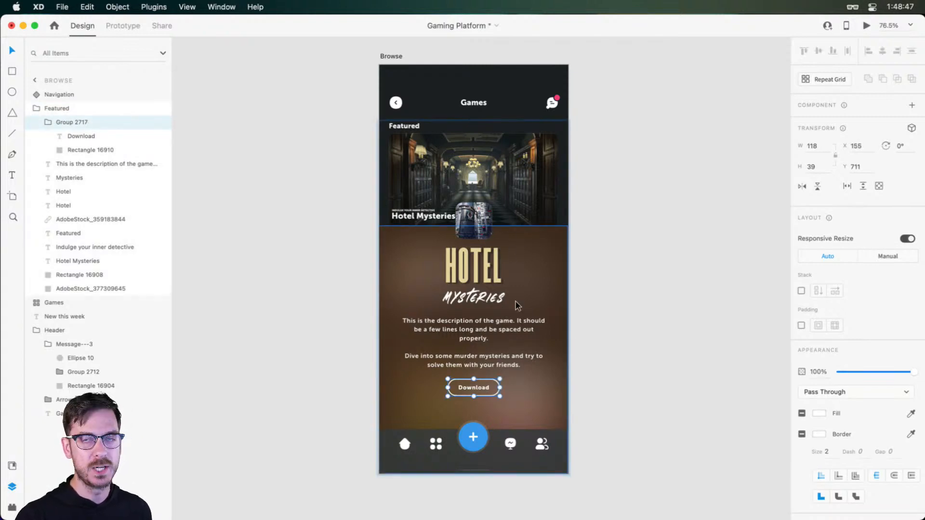
scroll(499, 328, "up", 3)
left_click(563, 231)
scroll(561, 212, "down", 2)
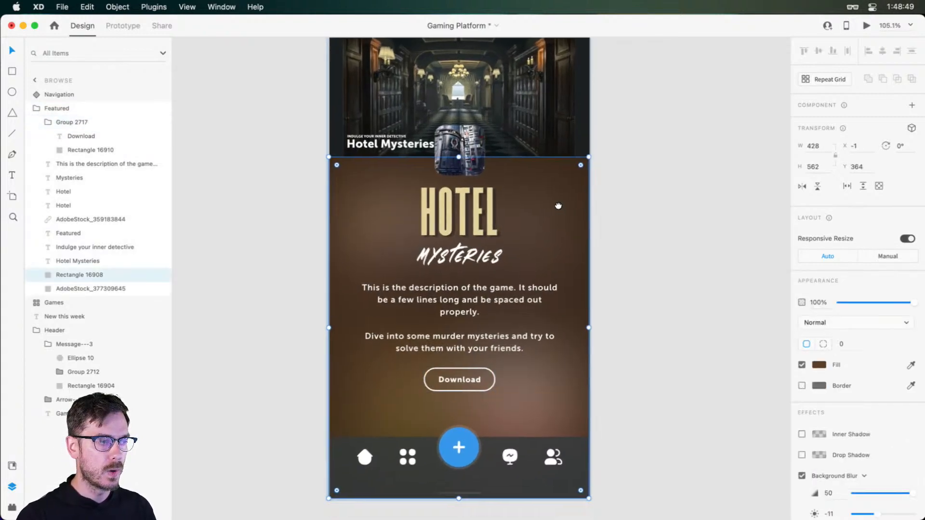
scroll(558, 193, "up", 2)
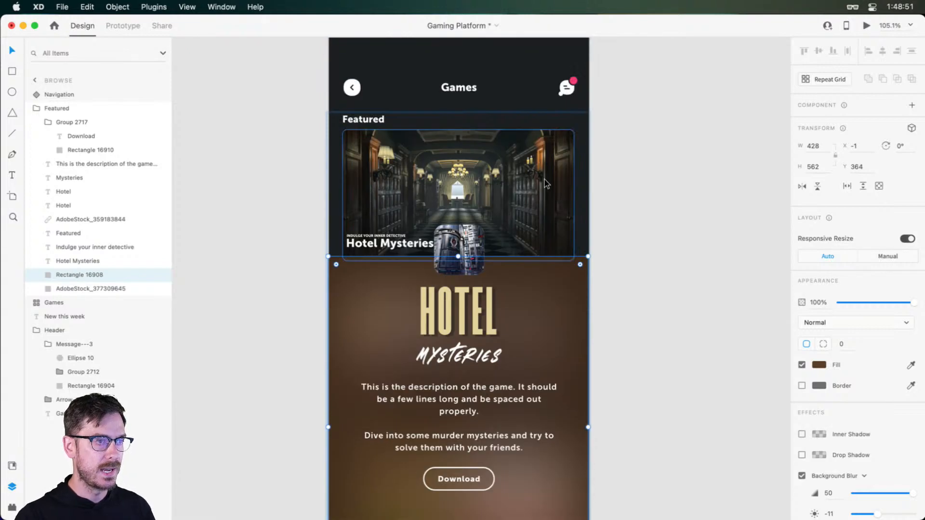
Duplicate the hotel corridor image and move the copy to the front of the Featured group
left_click(459, 152)
scroll(459, 151, "up", 3)
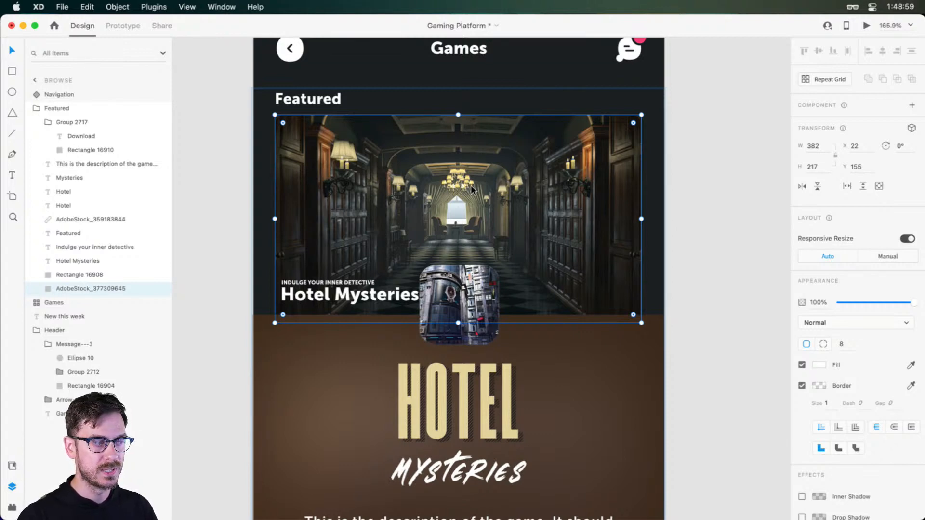
key("super+d")
left_click_drag(83, 289, 51, 115)
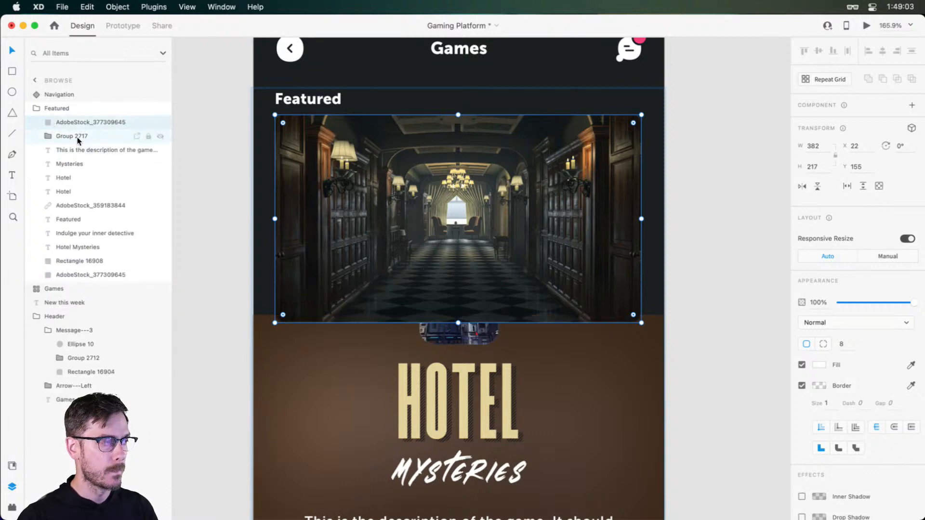
double_click(88, 121)
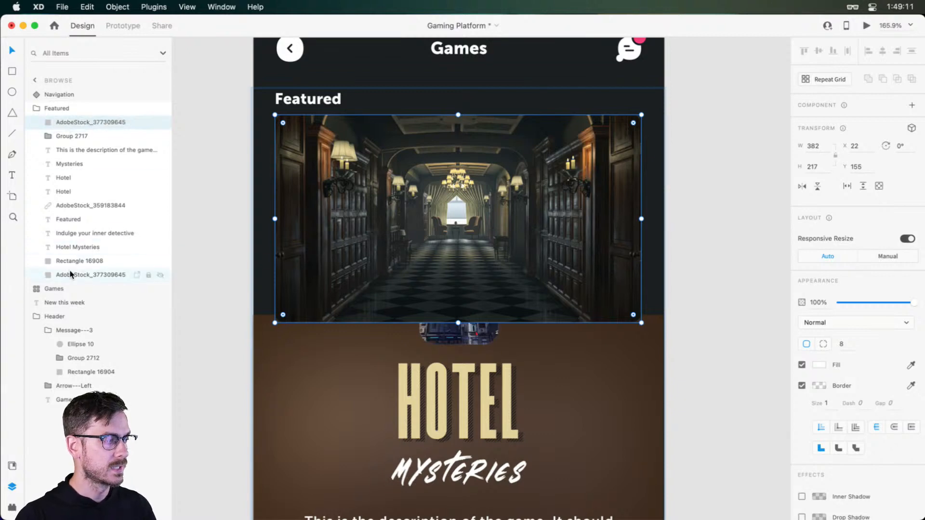
key("Escape")
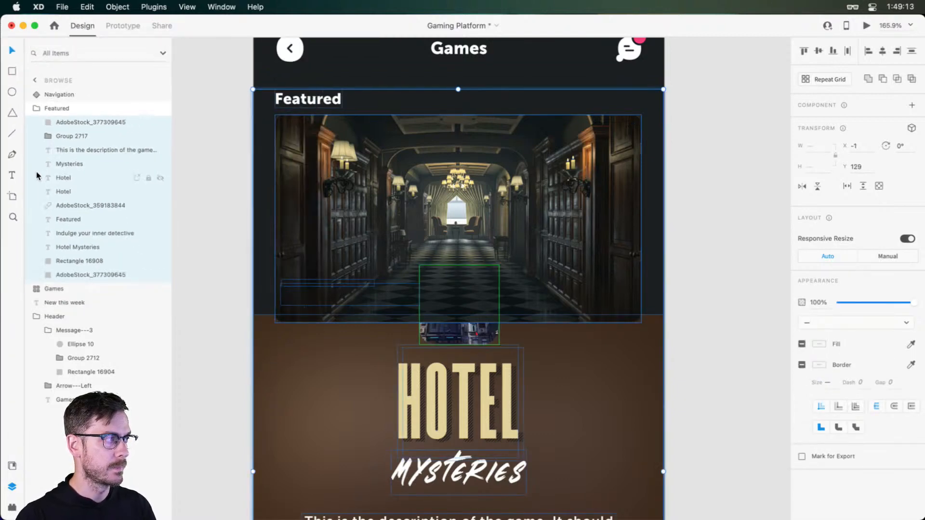
left_click(114, 3)
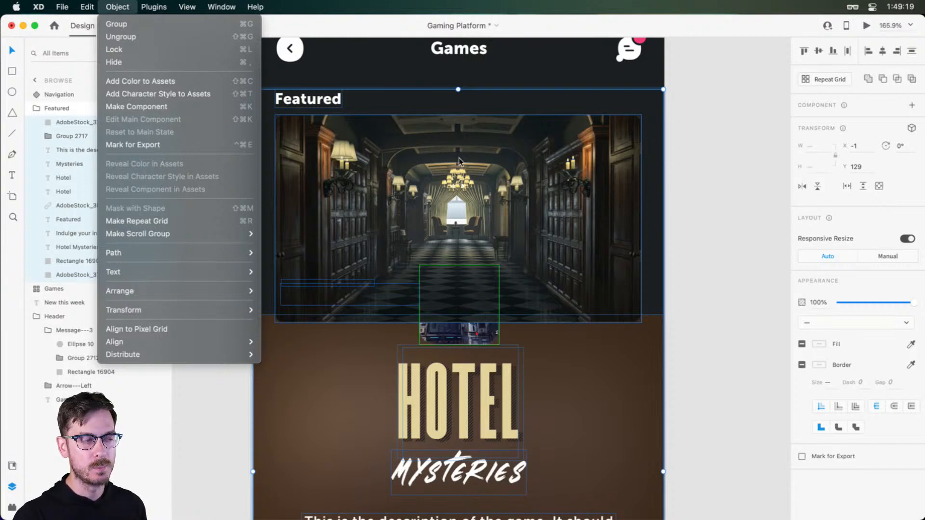
left_click(483, 172)
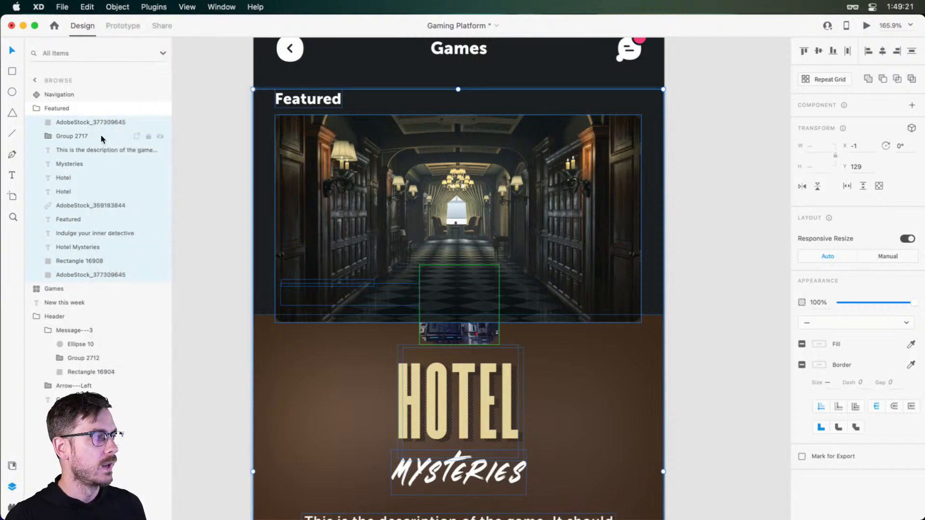
Replace the front corridor image copy's picture with its plain white fill and mask all Featured group contents with it
left_click(116, 124)
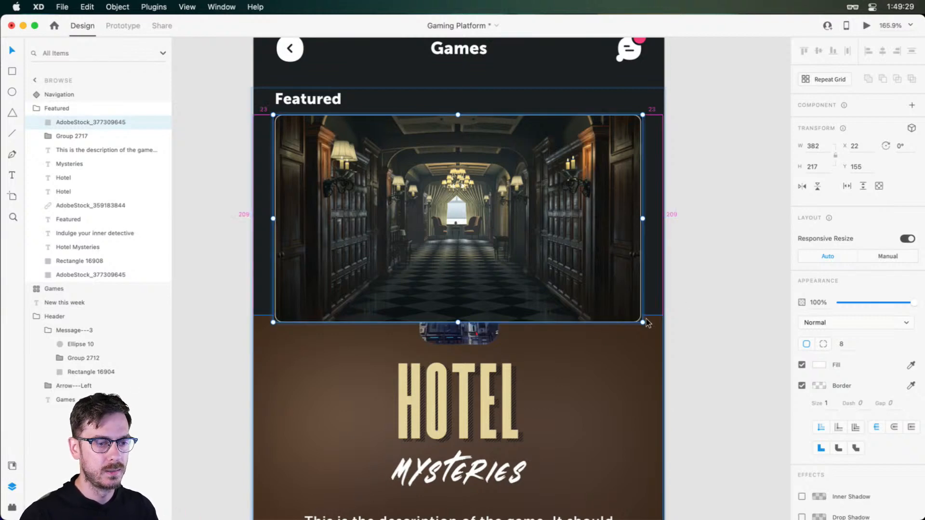
left_click_drag(641, 322, 701, 364)
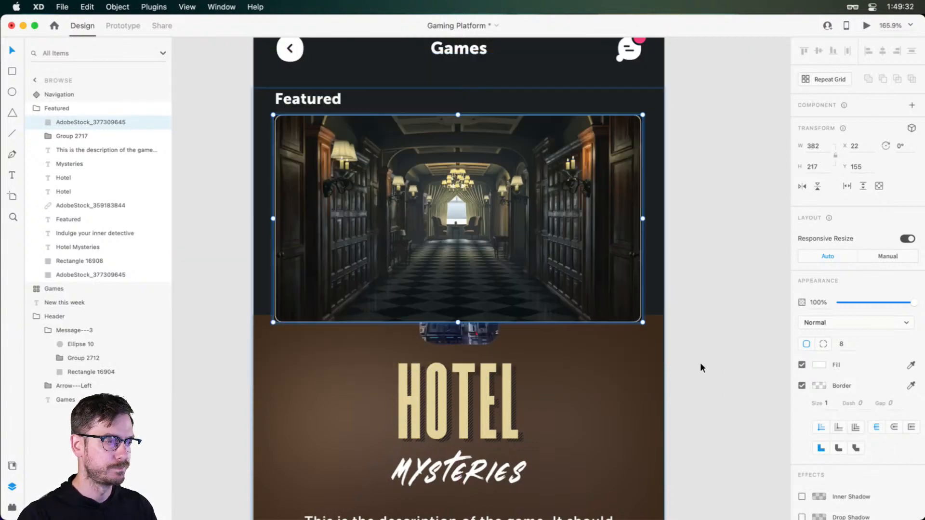
left_click(819, 366)
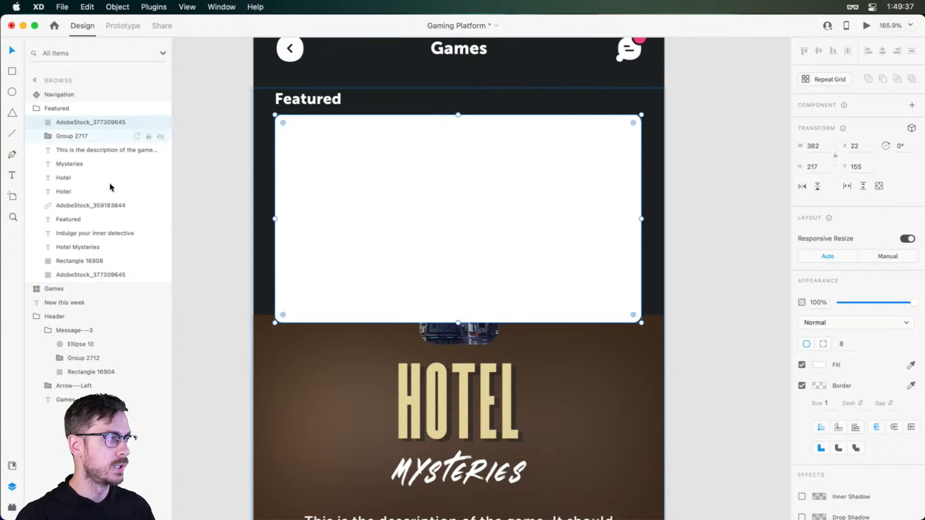
left_click(84, 274, "shift")
left_click(117, 7)
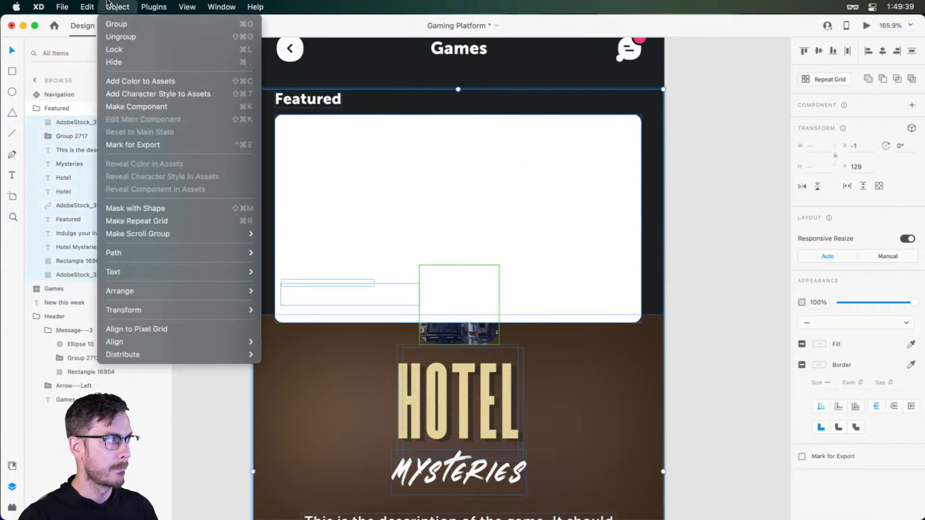
left_click(178, 206)
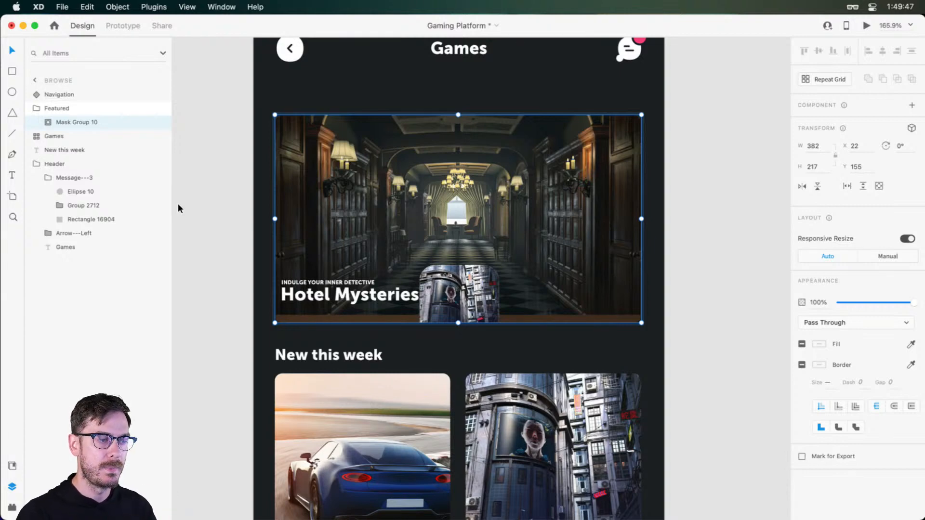
Move the thumbnail image inside the mask group down to X 173, Y 395, below the visible card area
double_click(485, 284)
left_click(473, 289)
left_click_drag(473, 288, 453, 284)
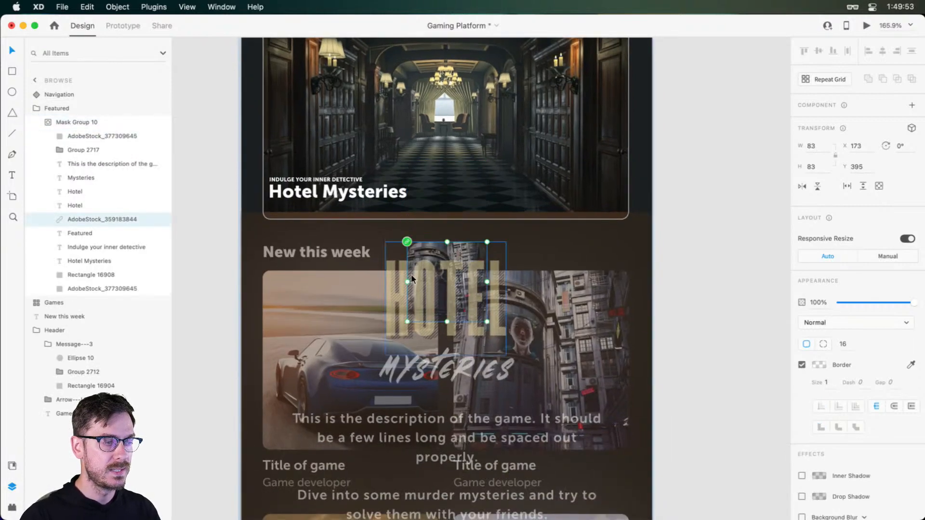
Move both Hotel letterings and the Mysteries lettering together down to X 143.5, Y 539
left_click(398, 273)
left_click(85, 178)
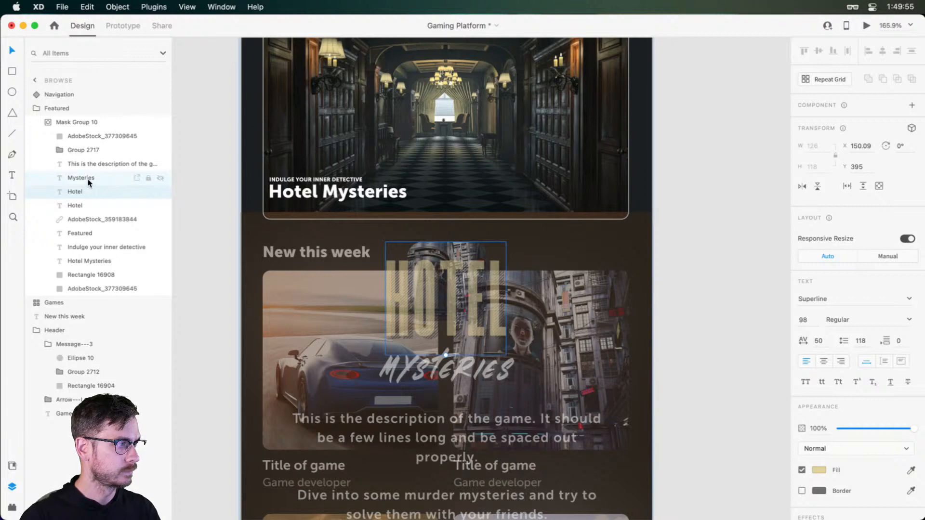
left_click(85, 205, "shift")
left_click_drag(391, 310, 390, 411)
scroll(351, 178, "down", 5)
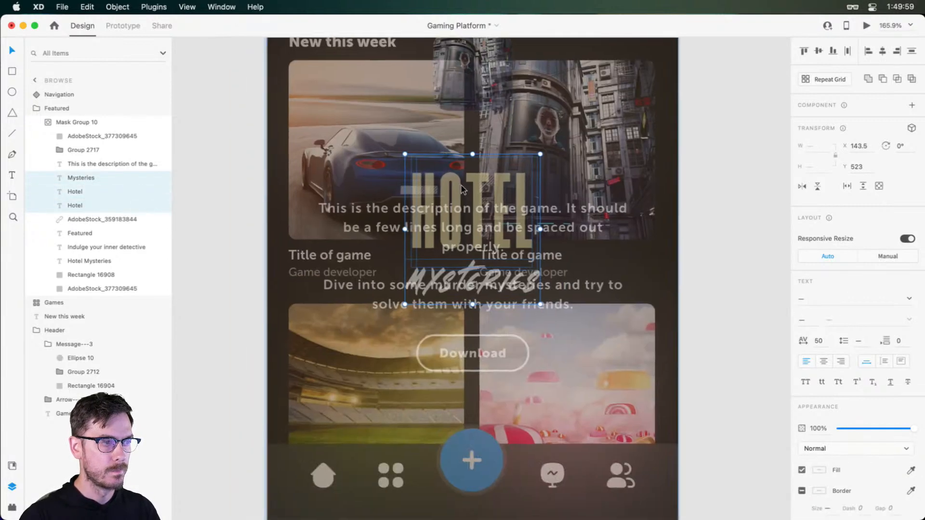
left_click_drag(461, 186, 461, 199)
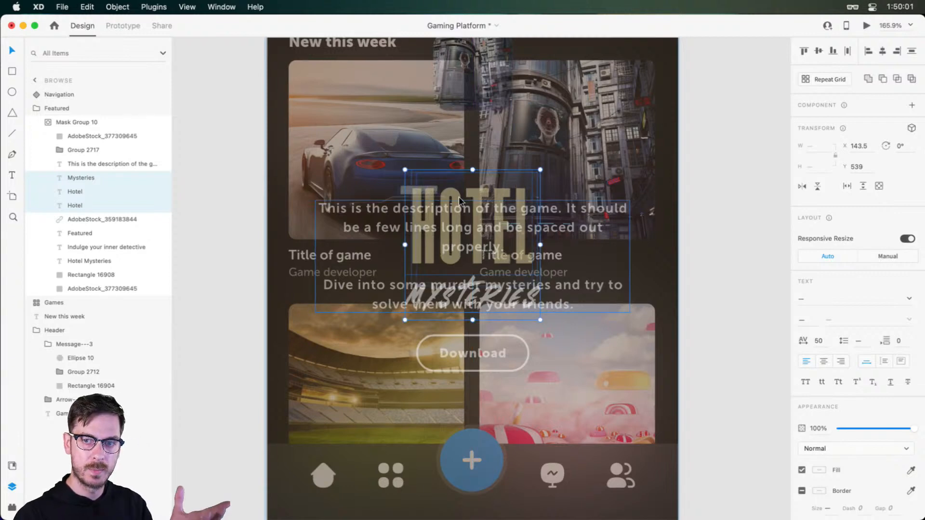
Move the game description down to X 50, Y 746 and the Download button group to X 155, Y 873
left_click_drag(365, 208, 418, 368)
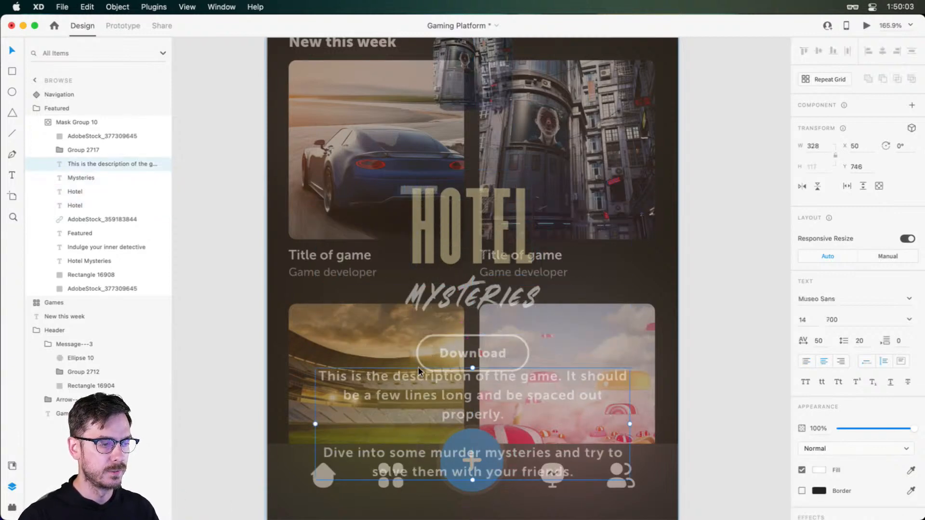
left_click_drag(488, 354, 389, 508)
scroll(444, 477, "right", 4)
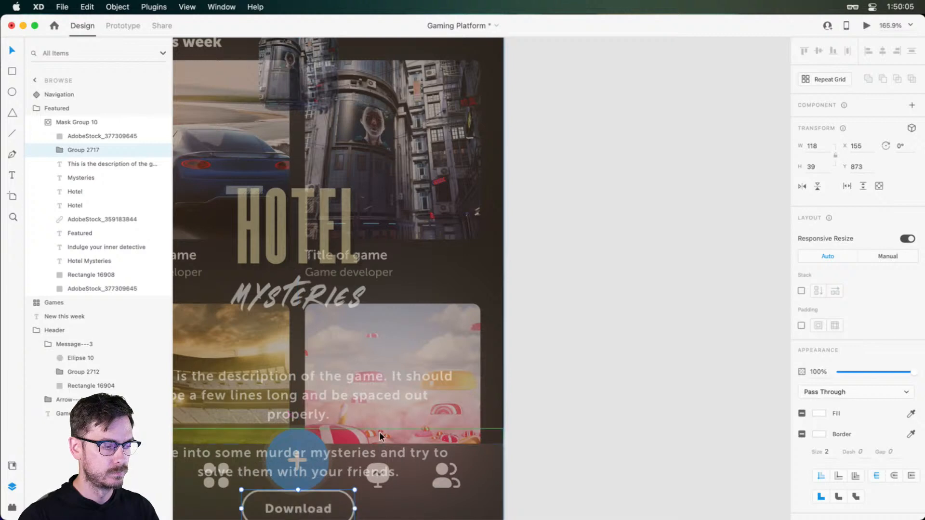
scroll(378, 409, "down", 5)
left_click_drag(317, 282, 314, 320)
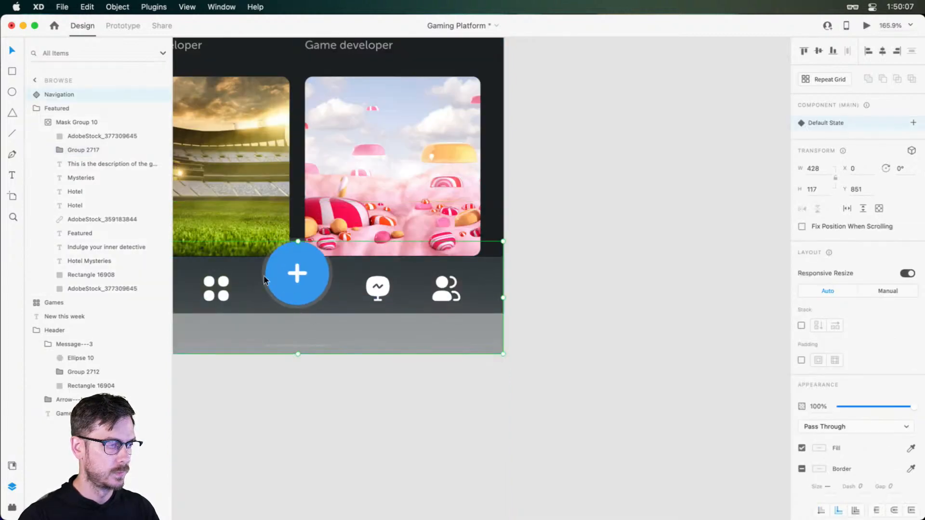
key("super+z")
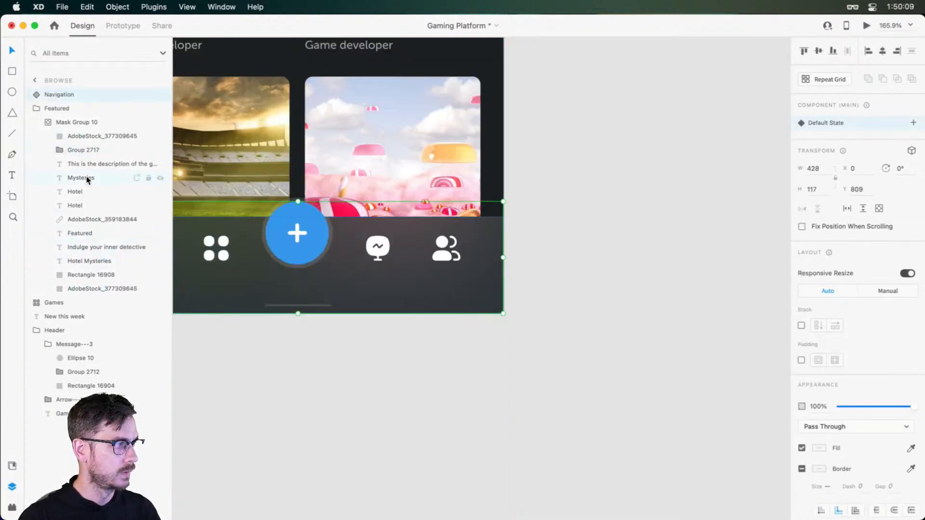
left_click(89, 152)
left_click(301, 313)
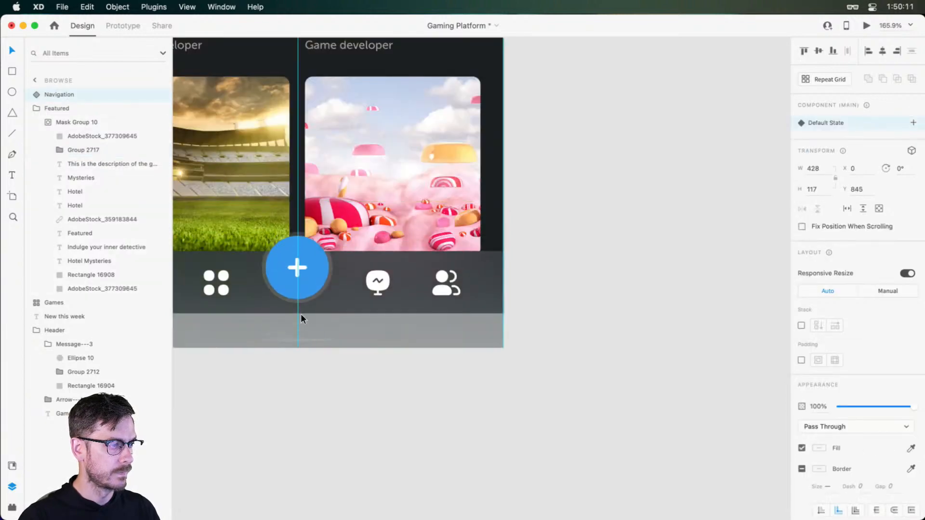
Nudge the Download button group straight down to Y 943
left_click(117, 152)
key("shift+Down")
key("shift+Down")
key("shift+Down")
key("shift+Down")
key("shift+Down")
key("shift+Down")
key("shift+Down")
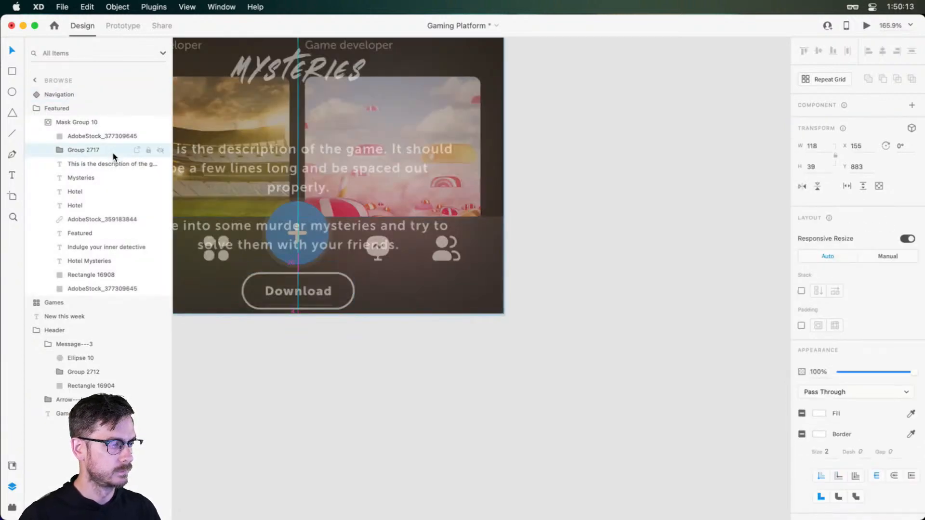
Lower the top edge of the brown panel rectangle to Y 381, making it 545 high
left_click_drag(452, 191, 551, 361)
scroll(551, 361, "up", 10)
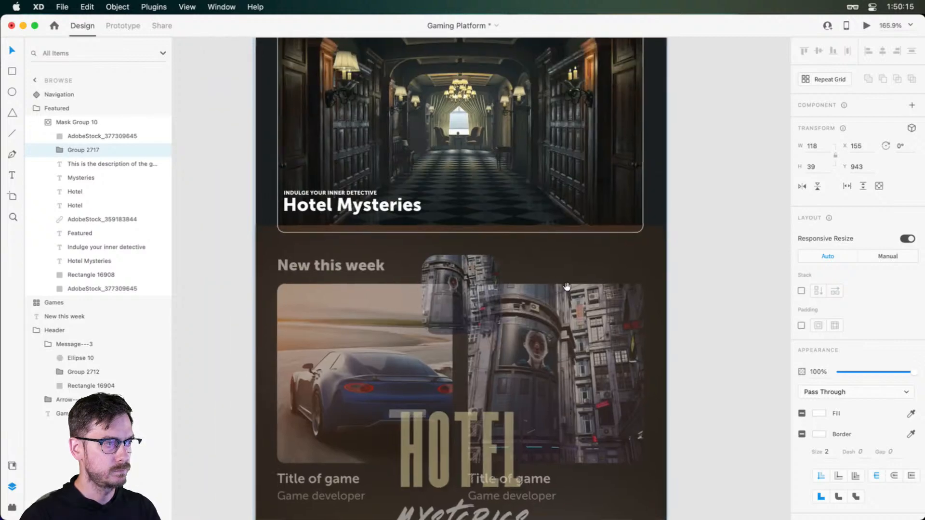
left_click(408, 346)
scroll(407, 346, "down", 5)
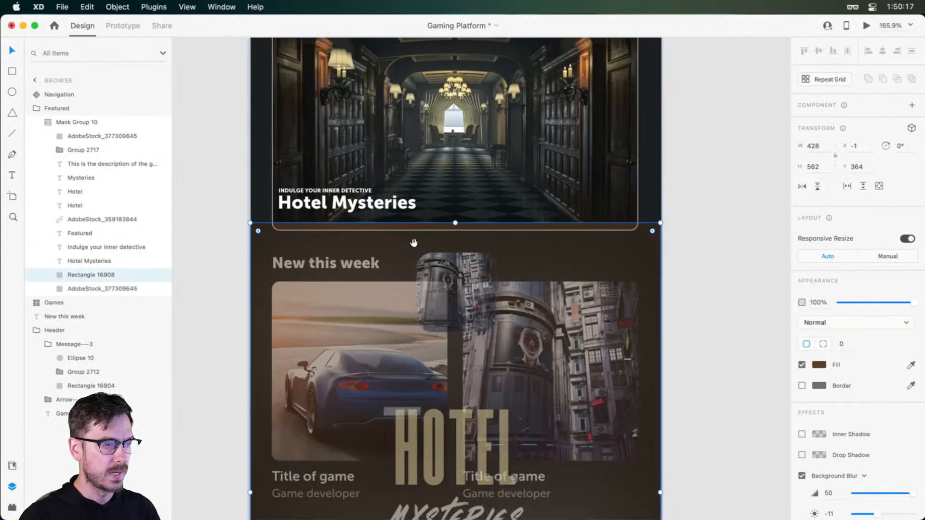
left_click_drag(455, 224, 458, 241)
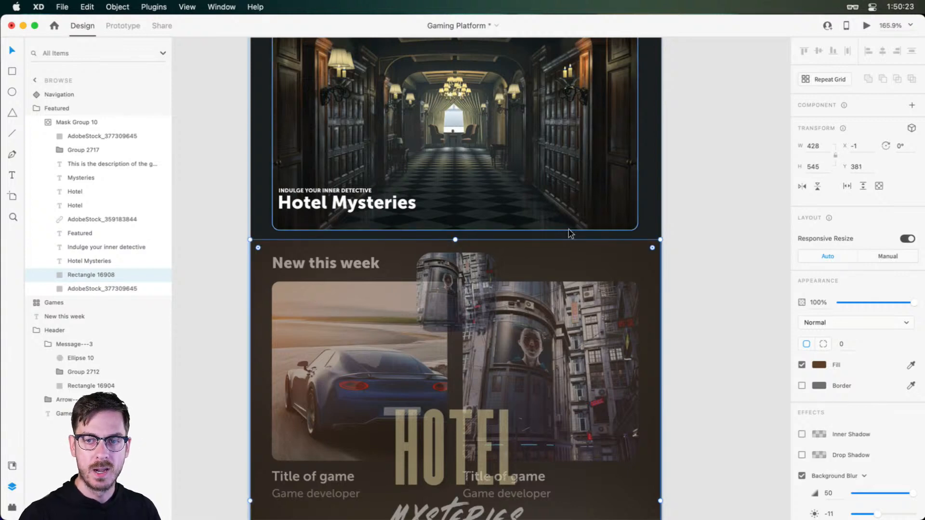
left_click(705, 175)
Shift the Hotel Mysteries title and its tagline about 7 px right and down within the featured card
left_click_drag(518, 198, 508, 276)
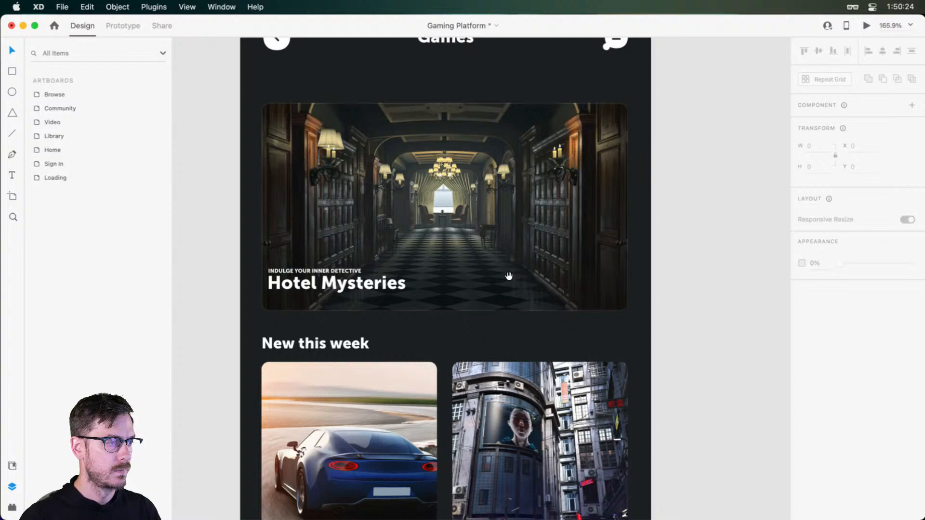
double_click(316, 277)
double_click(303, 283)
double_click(302, 283)
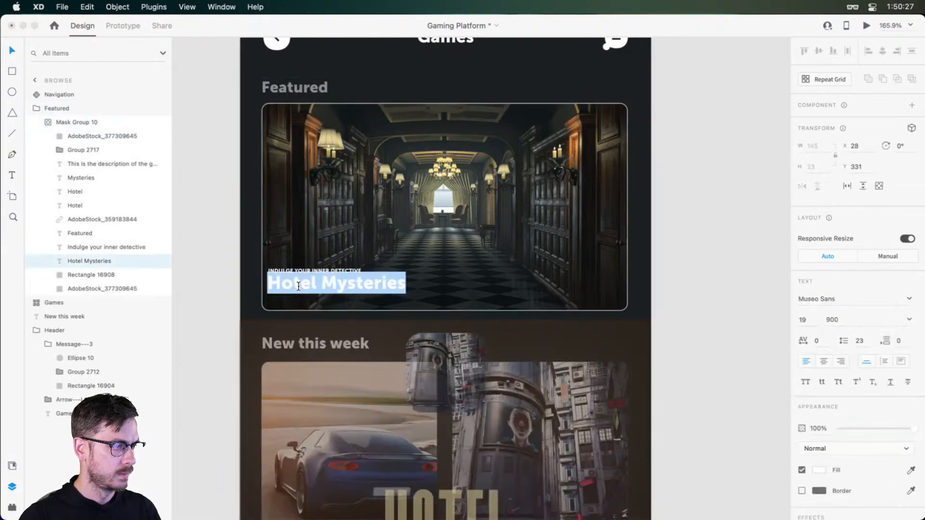
key("Escape")
left_click(297, 271, "shift")
left_click_drag(299, 284, 306, 289)
left_click(689, 225)
Extend the mask shape upward over the Featured heading, making it 382 by 246 at Y 126
left_click(516, 225)
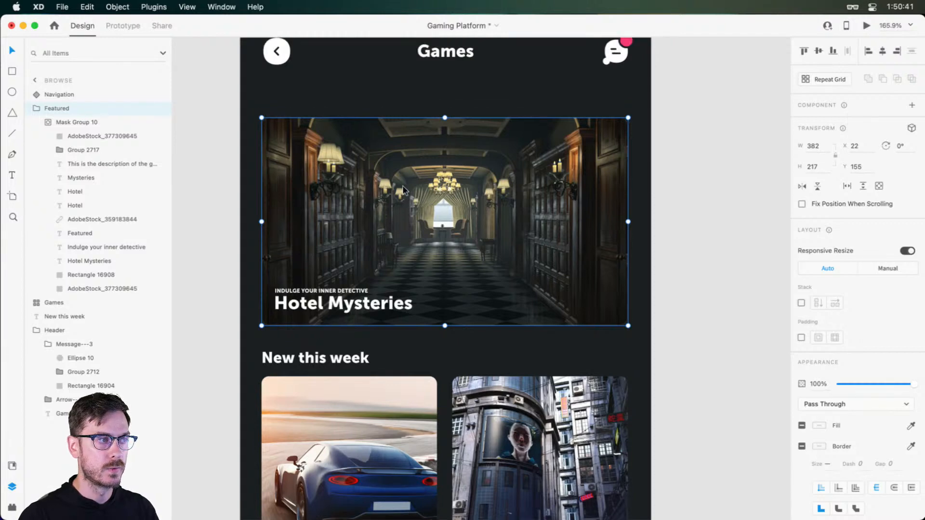
scroll(444, 216, "up", 2)
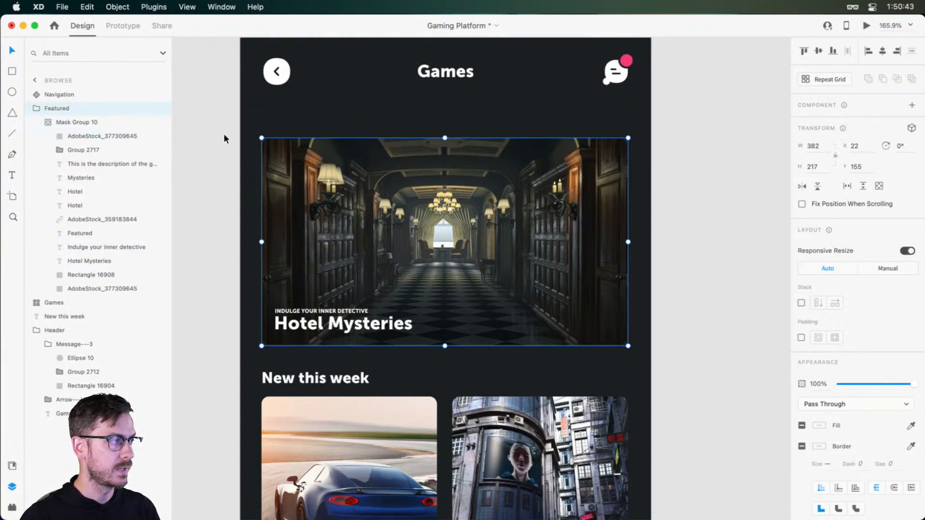
left_click(72, 233)
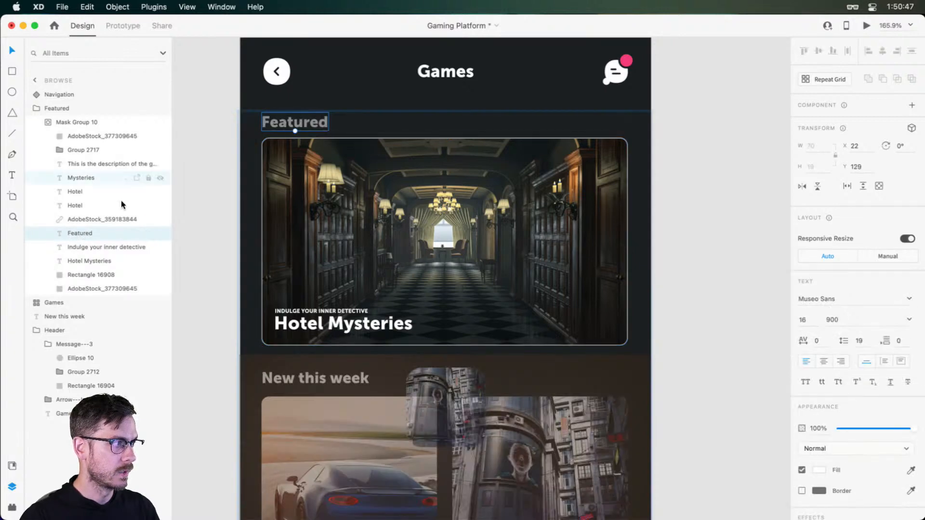
left_click(93, 136)
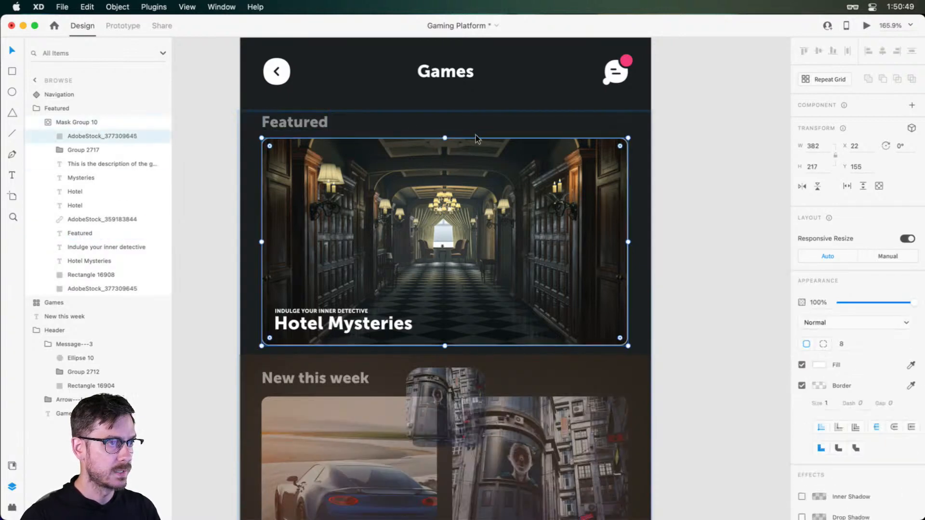
left_click_drag(442, 138, 441, 112)
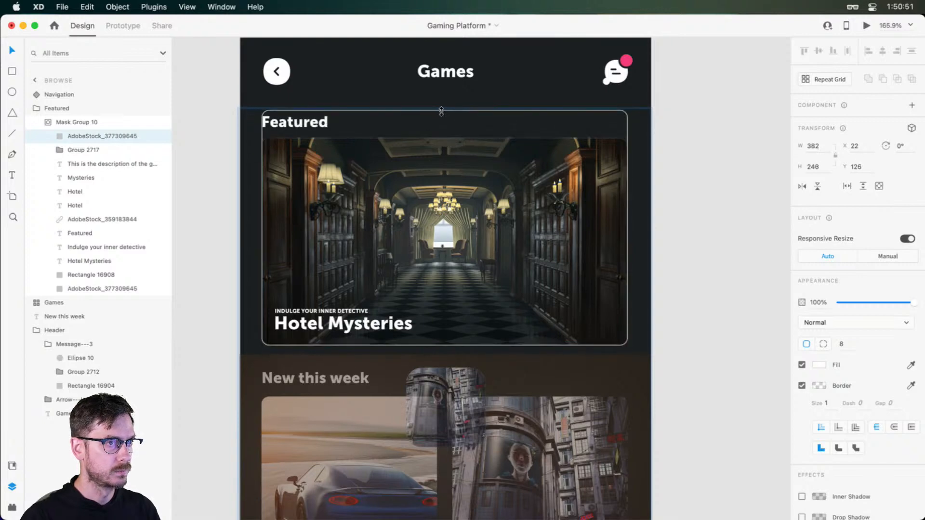
Send the Featured heading to the back of the mask group and leave the mask contents
left_click(92, 232)
key("super+shift+bracketleft")
key("Escape")
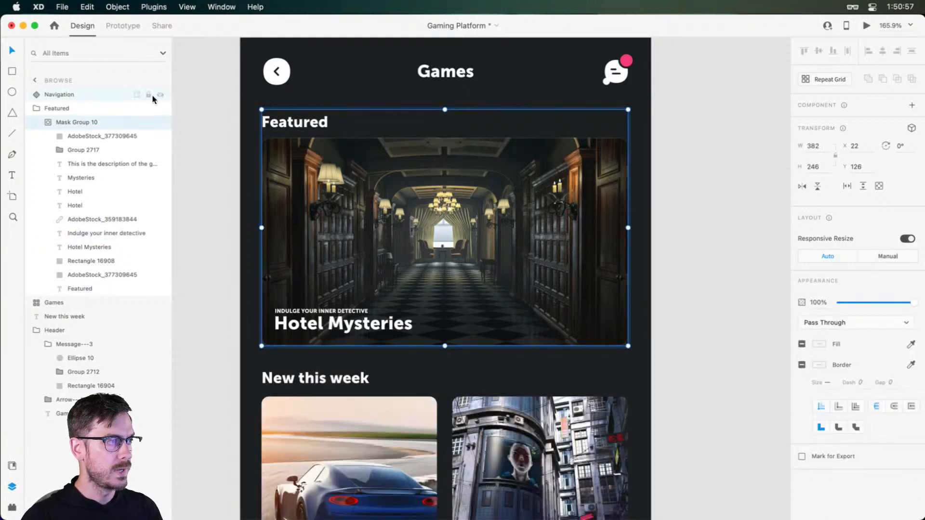
Make the Featured group a component and add a new state named Expanded
key("Escape")
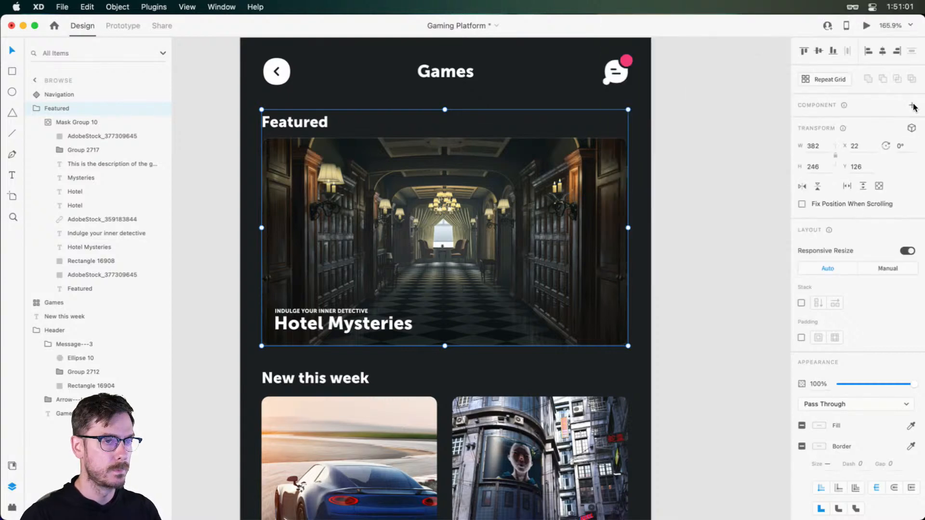
left_click(912, 106)
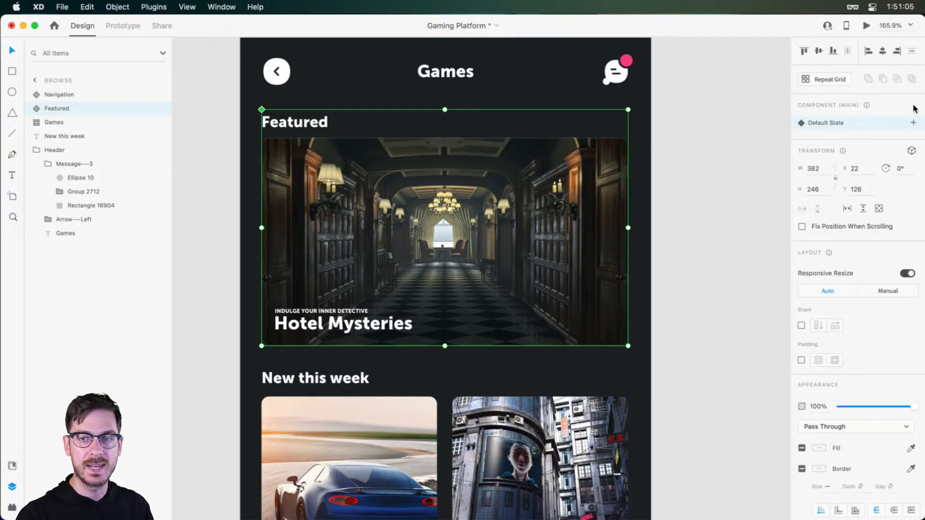
left_click(914, 123)
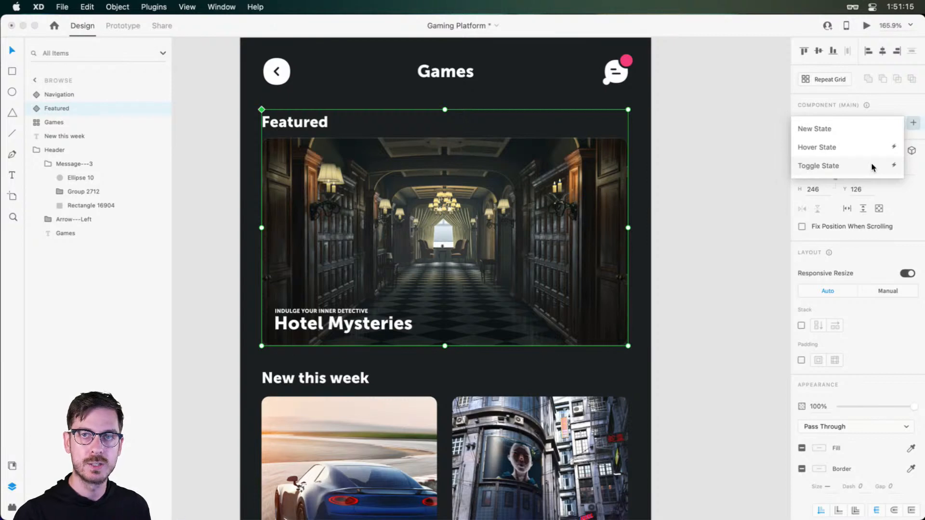
left_click(869, 128)
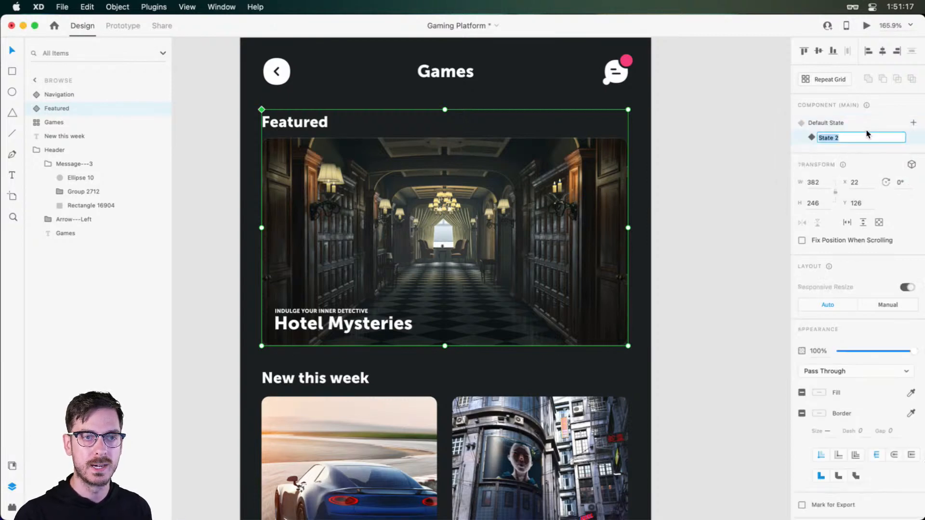
type("Ex")
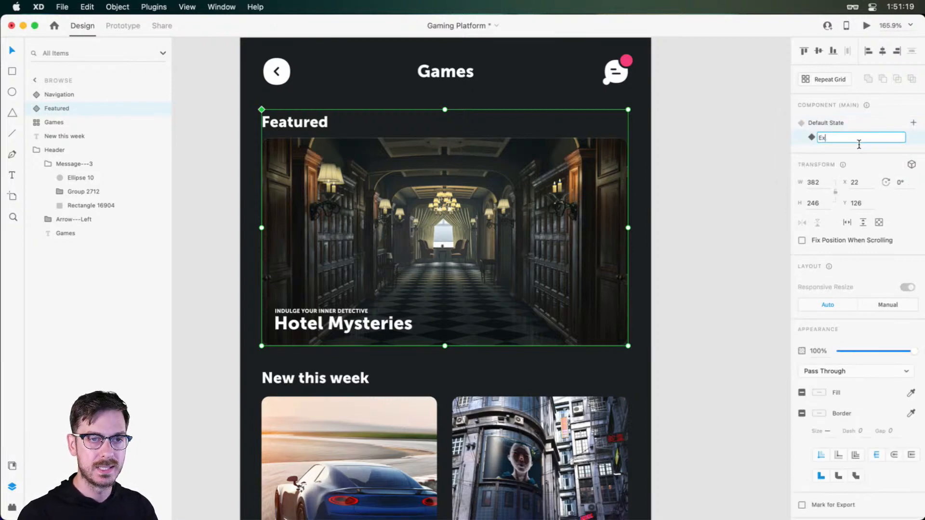
type("panded")
key("Return")
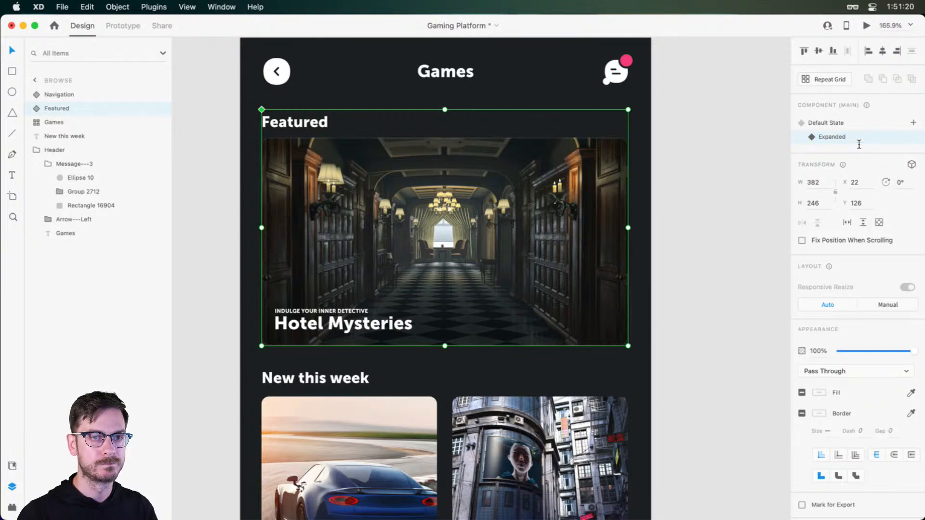
In the Expanded state, stretch the mask shape to the artboard's top and sides, 428 wide at X 0, Y 0, and extend it far downward
double_click(478, 225)
double_click(376, 163)
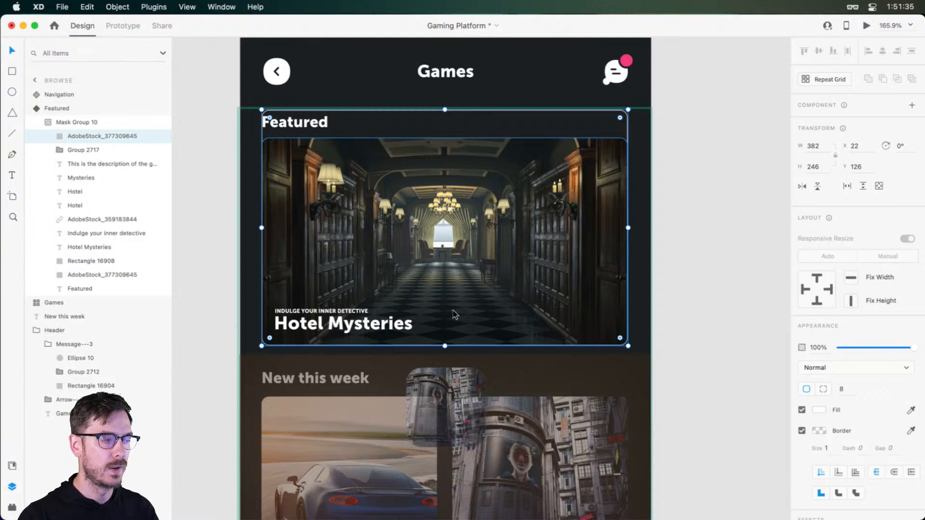
scroll(453, 310, "down", 3)
scroll(442, 147, "up", 2)
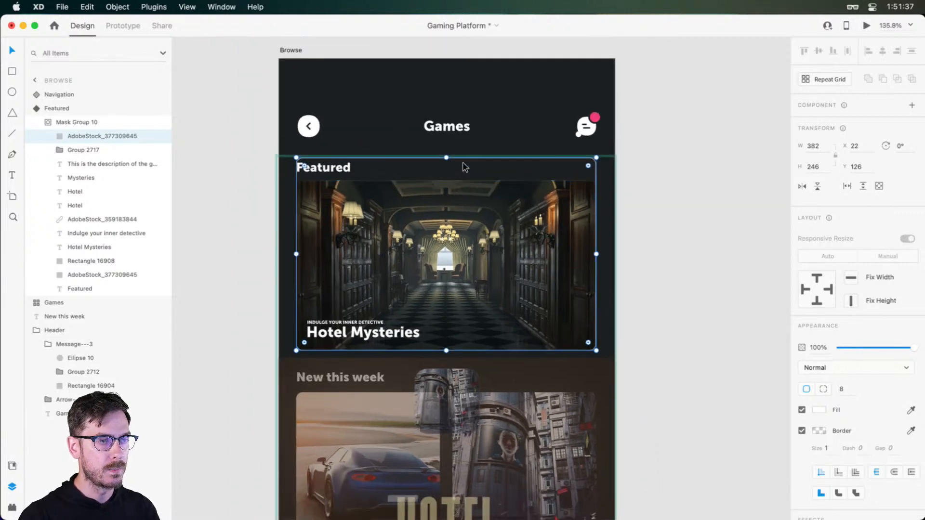
left_click_drag(447, 178, 447, 80)
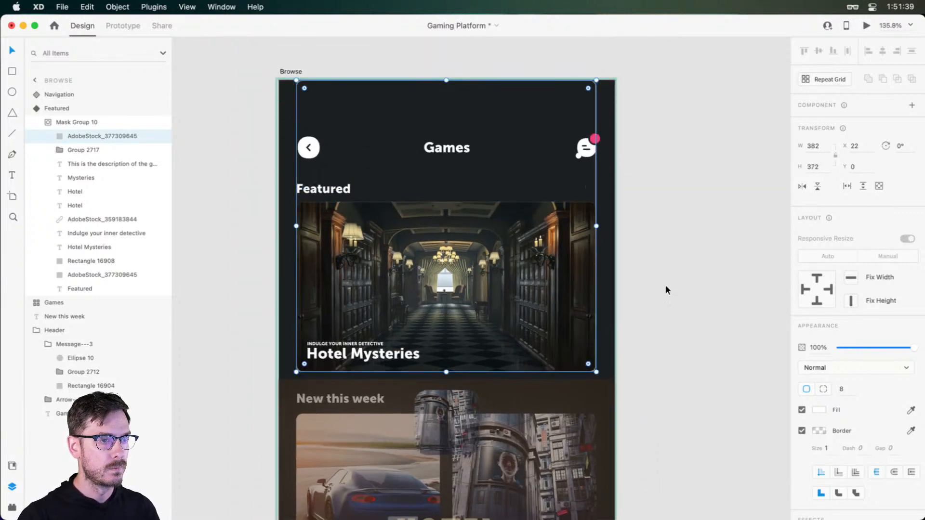
left_click_drag(602, 226, 618, 226)
scroll(572, 200, "down", 6)
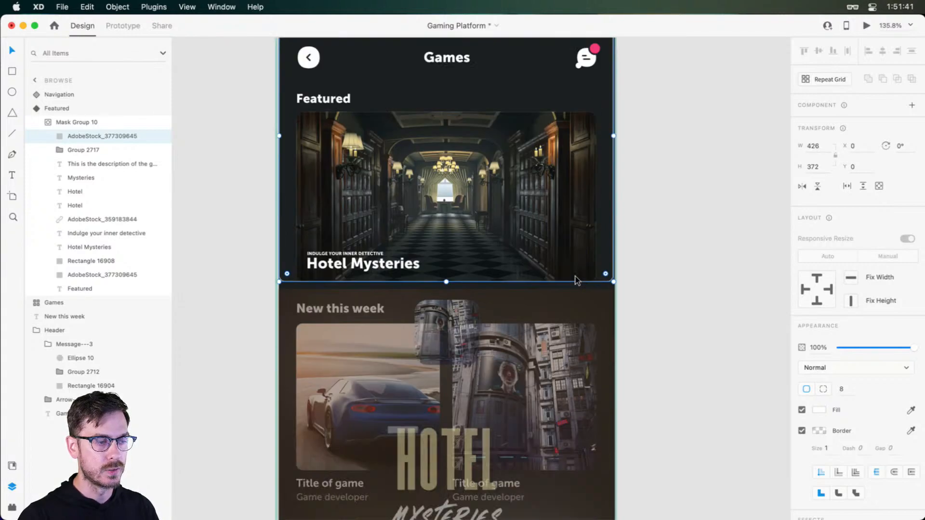
scroll(610, 154, "up", 10)
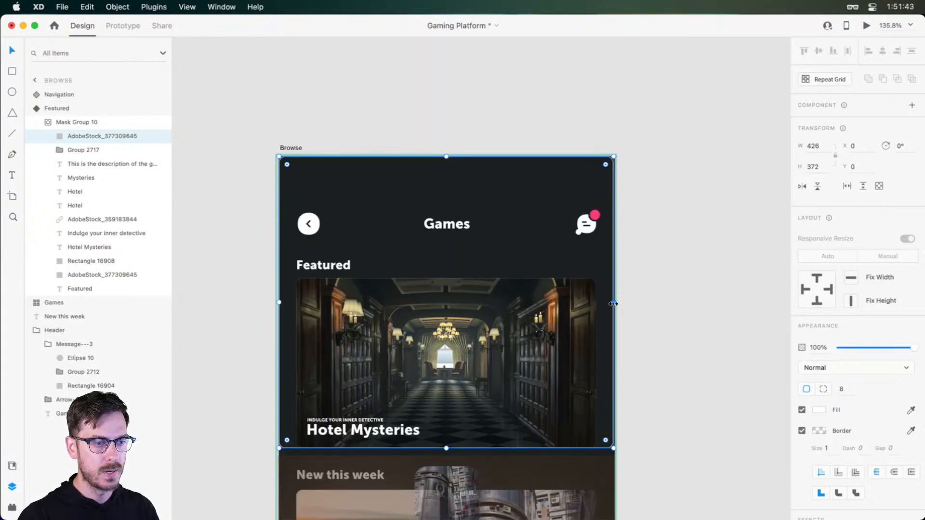
left_click_drag(613, 304, 615, 303)
scroll(443, 219, "down", 5)
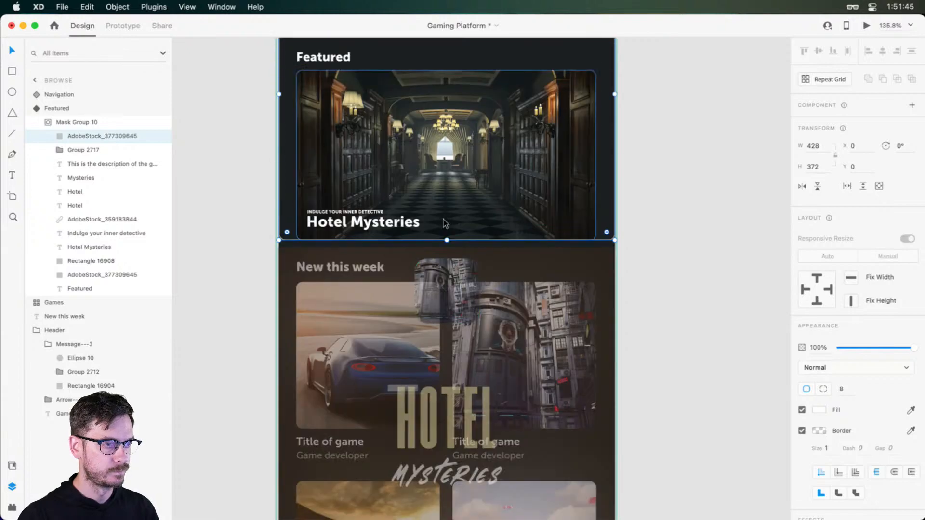
left_click_drag(447, 240, 455, 463)
scroll(468, 284, "up", 5)
Move the game thumbnail up to Y 340 and raise the brown panel's upper edge to Y 364, making it 562 high
left_click_drag(461, 280, 464, 235)
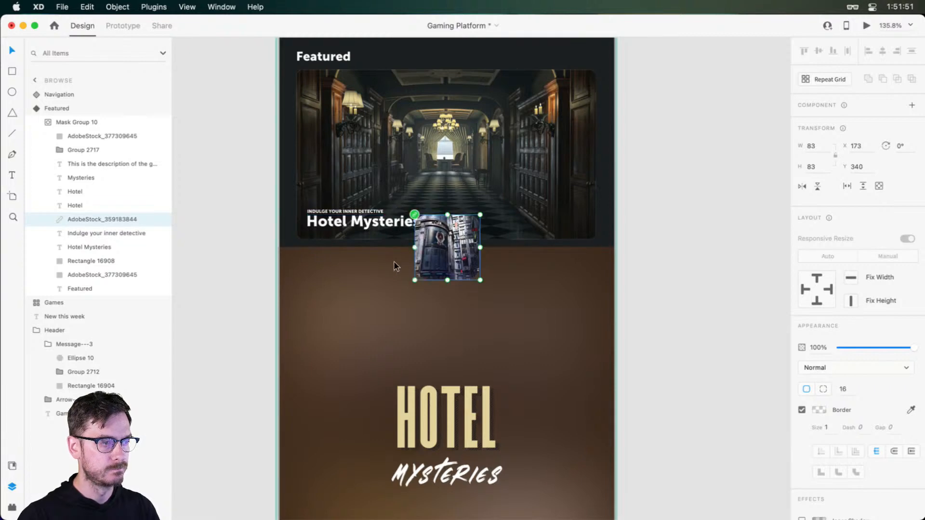
left_click(394, 261)
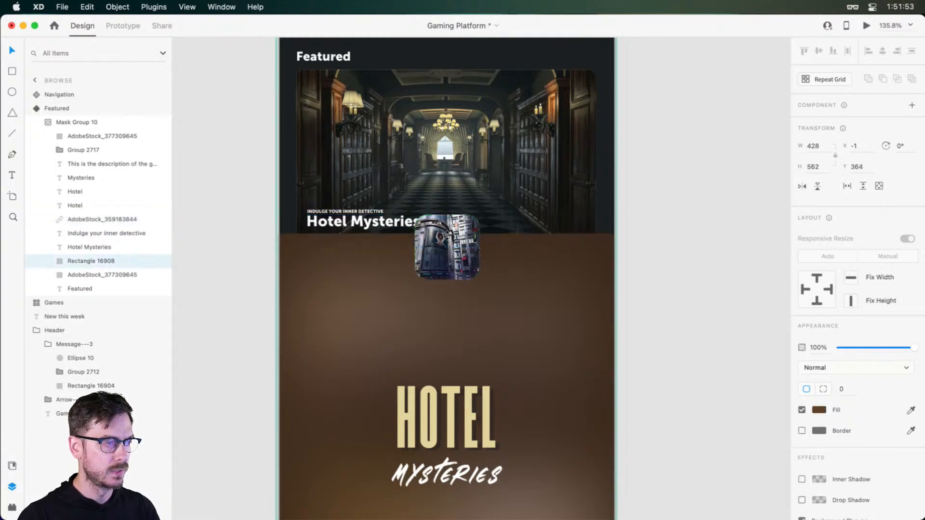
Enlarge the corridor image to 430 by 372 at X -2, Y 0 and set its corner radius to 0
left_click(563, 156)
left_click_drag(605, 158, 616, 158)
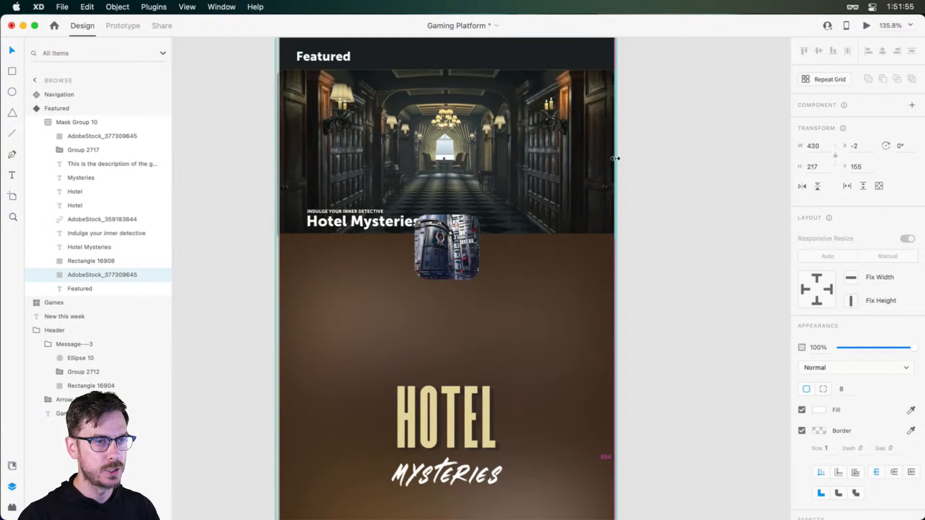
scroll(458, 93, "up", 5)
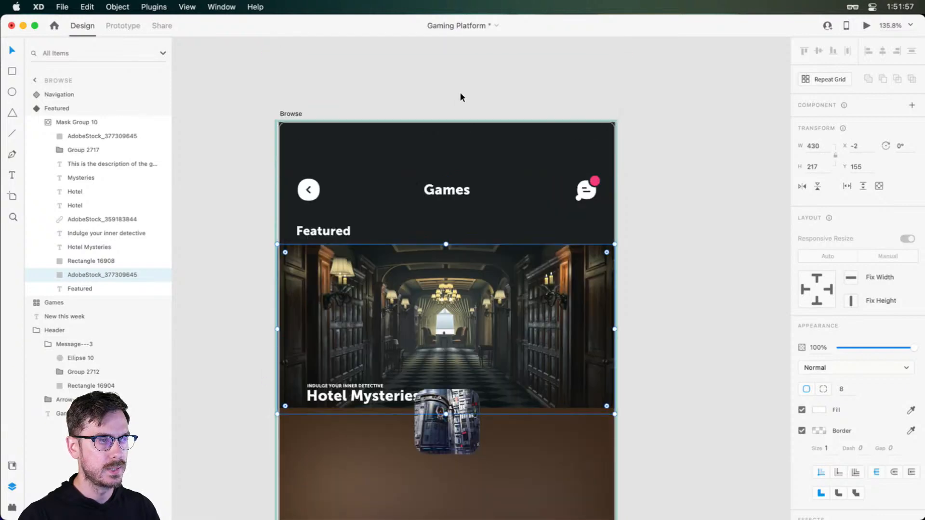
left_click_drag(446, 244, 447, 124)
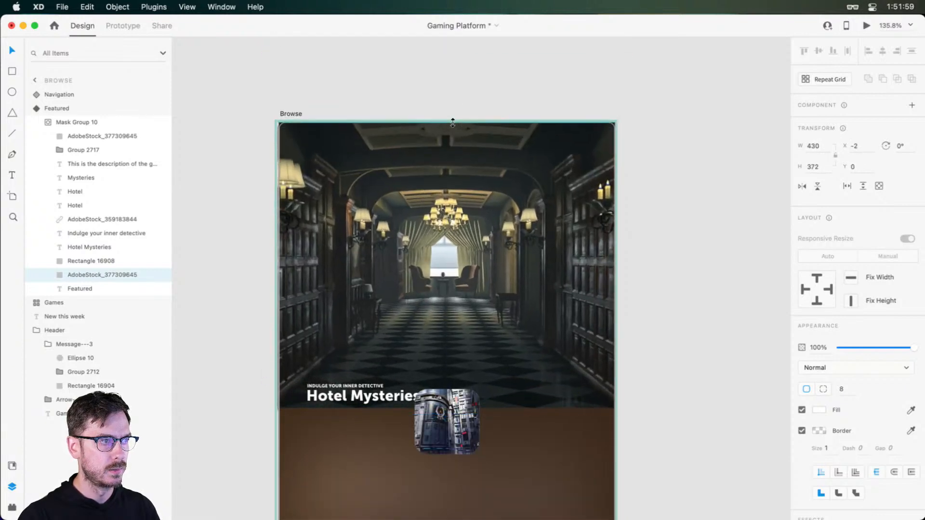
scroll(528, 329, "down", 5)
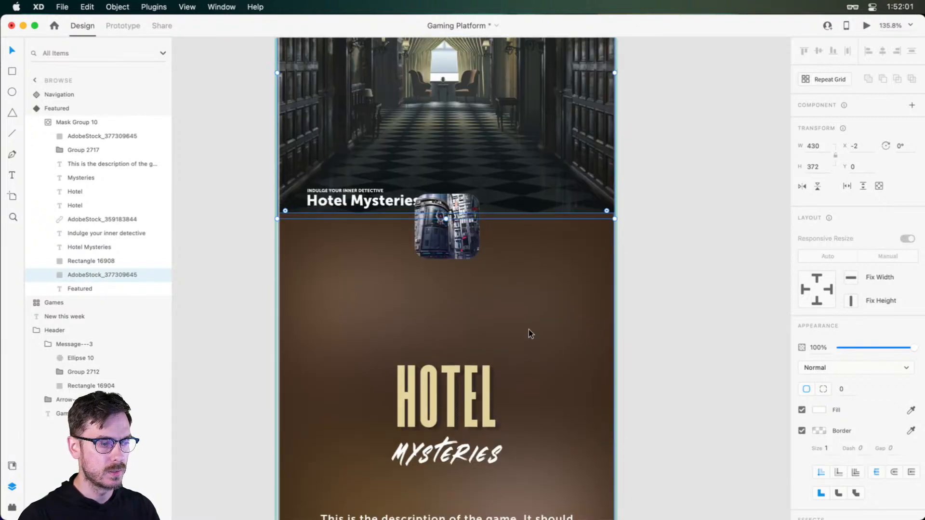
Move the small Hotel Mysteries title and its tagline together down onto the brown panel, to Y 378
left_click(364, 206)
left_click(344, 198, "shift")
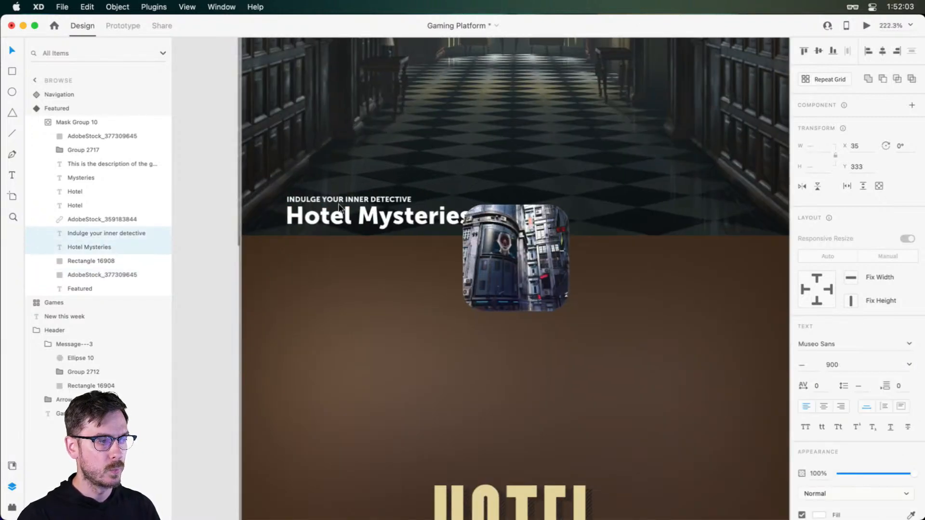
scroll(342, 202, "up", 5)
left_click_drag(344, 207, 343, 185)
key("super+z")
scroll(370, 231, "down", 5)
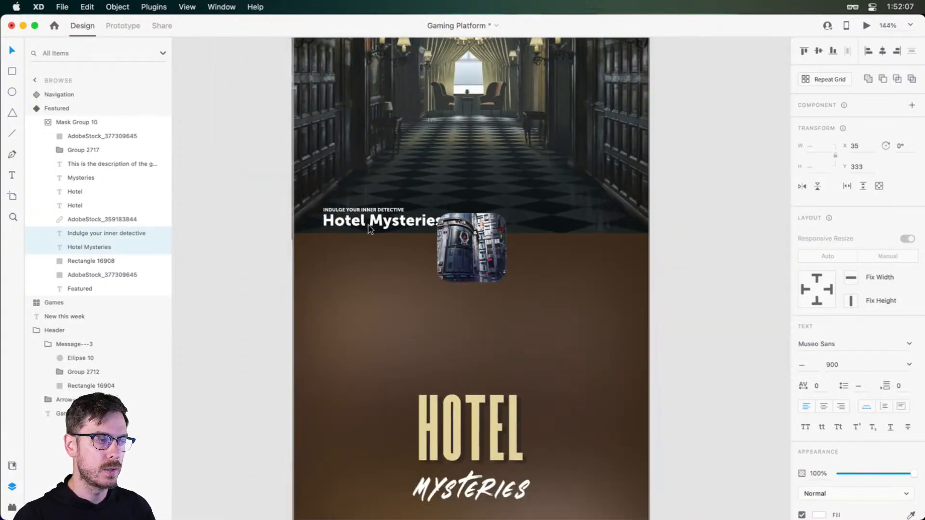
left_click_drag(369, 227, 368, 73)
key("super+z")
left_click_drag(376, 221, 371, 256)
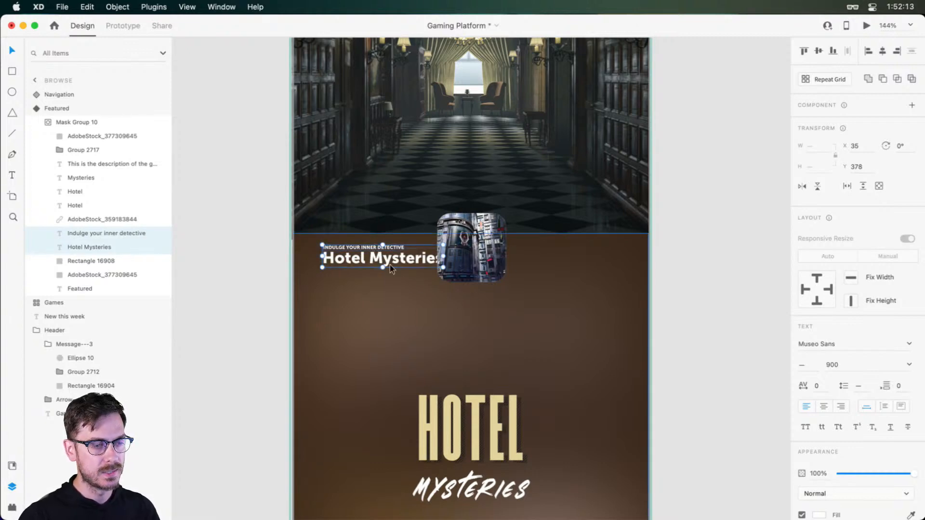
Stack the brown panel above the small title and tagline, and shift both texts down to Y 388 behind it
left_click(77, 262)
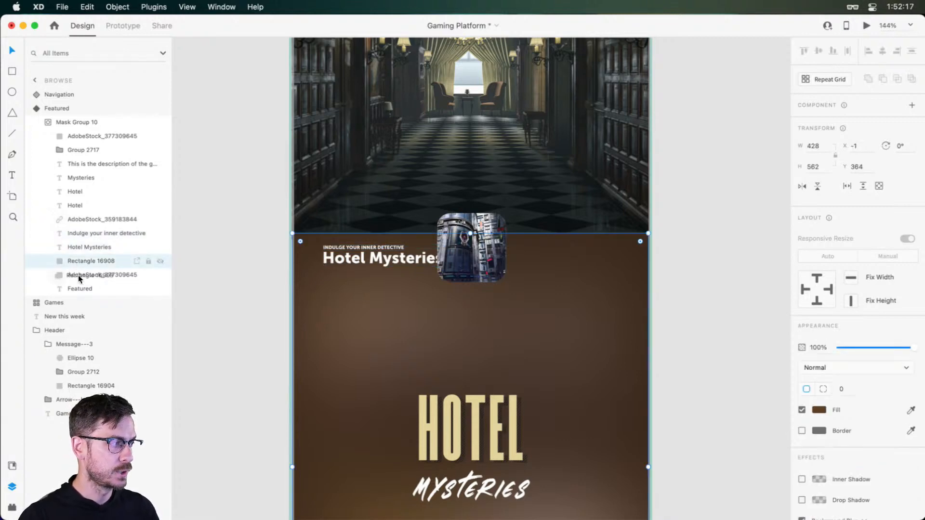
left_click_drag(78, 276, 131, 237)
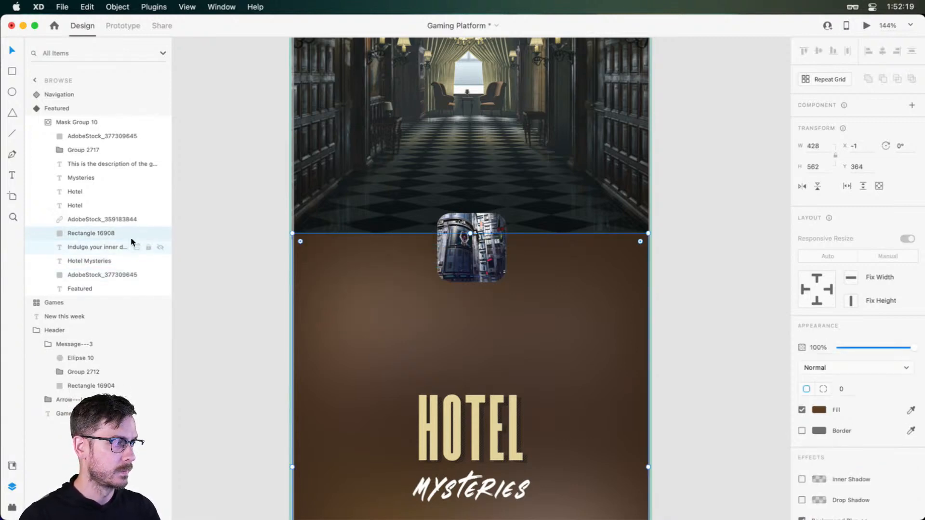
left_click(103, 247)
left_click(96, 264, "shift")
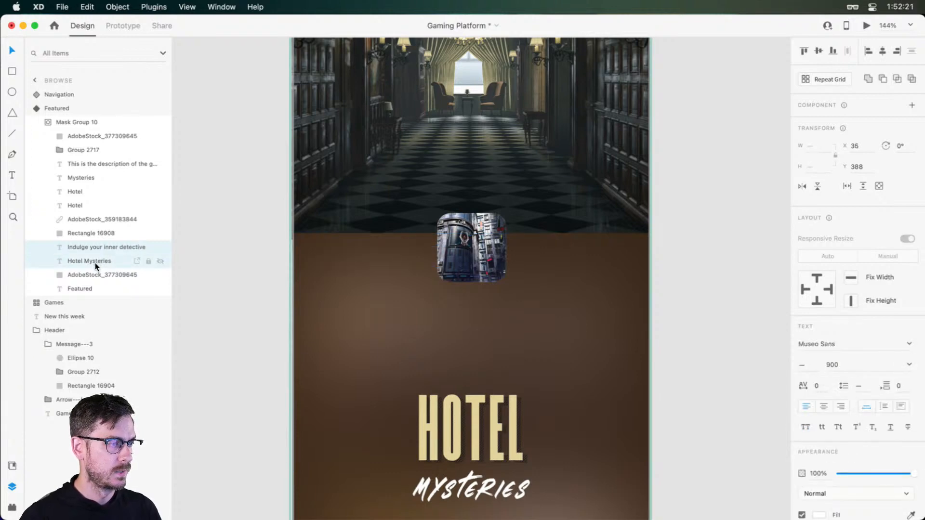
key("Escape")
key("Escape")
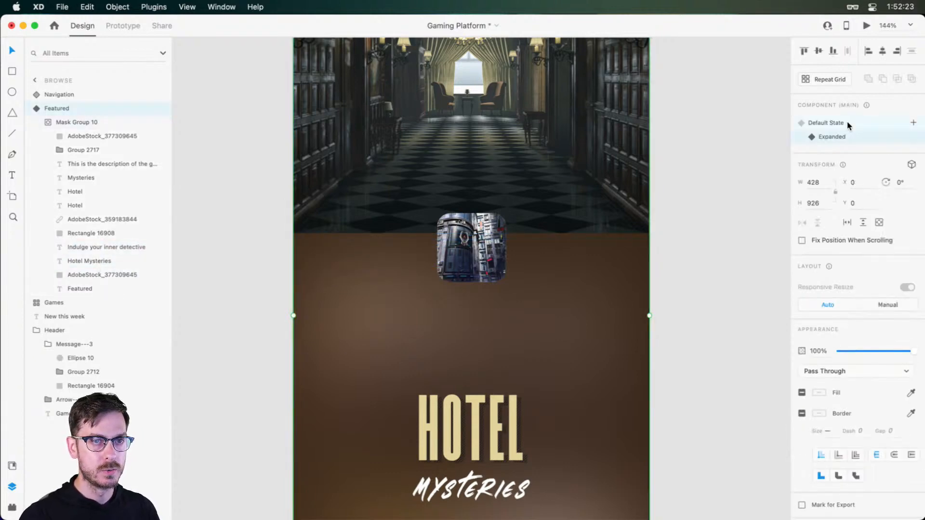
In the Default State, bring the brown panel forward so it is stacked above the small title and tagline
double_click(369, 221)
left_click(362, 222)
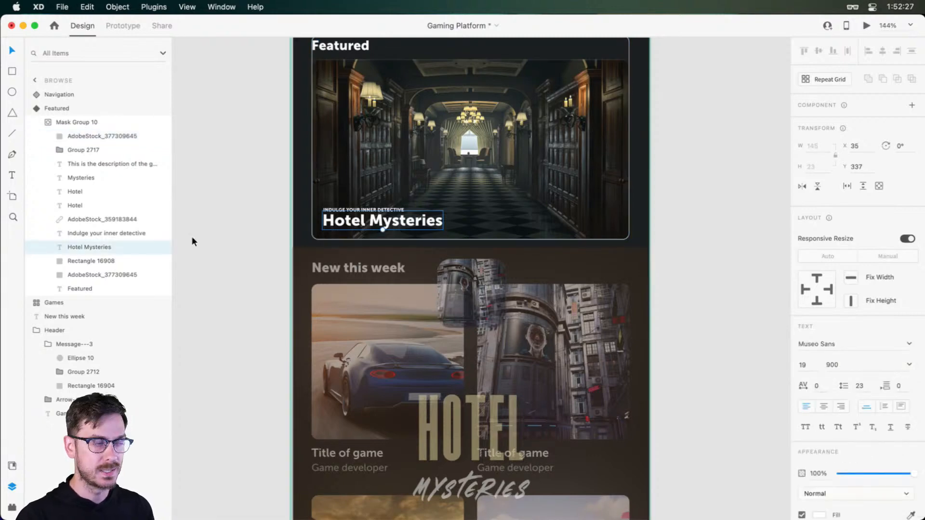
left_click(93, 262)
key("super+bracketright")
key("super+bracketright")
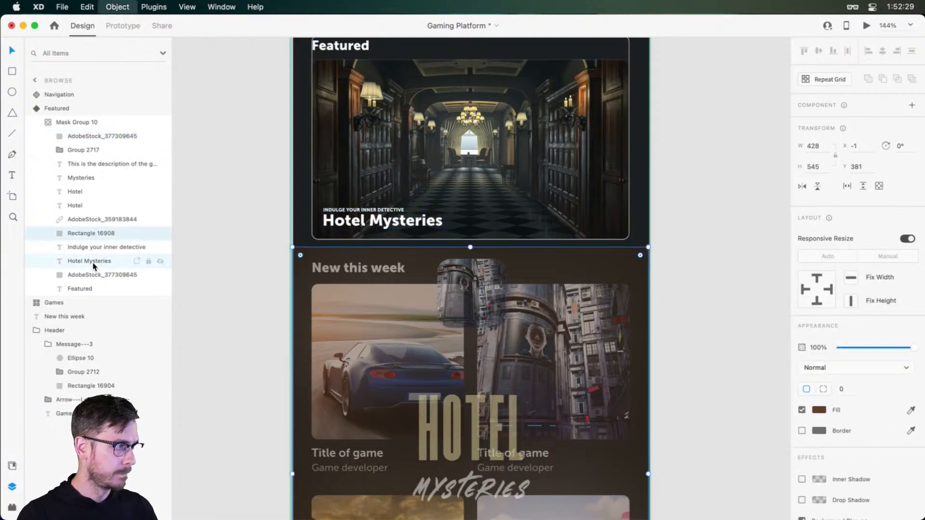
key("Escape")
key("Escape")
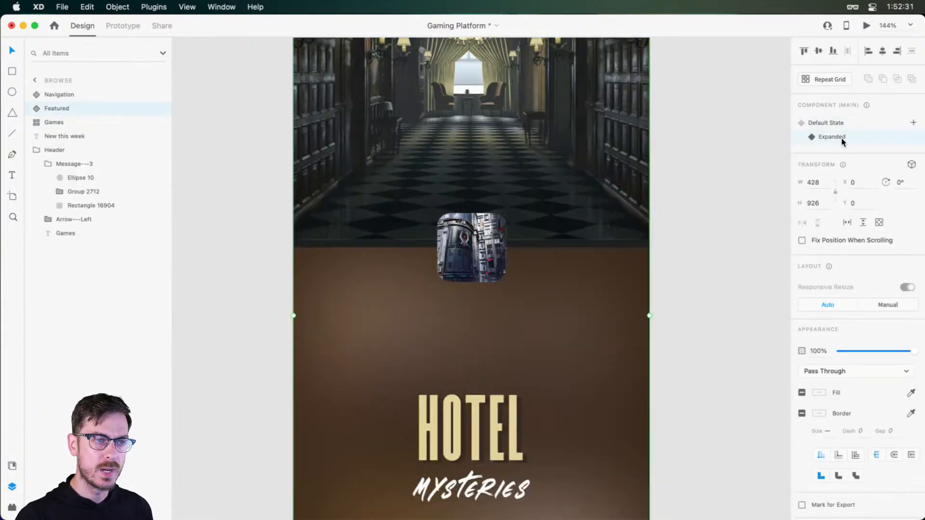
In the Expanded state, raise the brown panel's upper edge slightly and move the game thumbnail up over the seam with the image
left_click(839, 137)
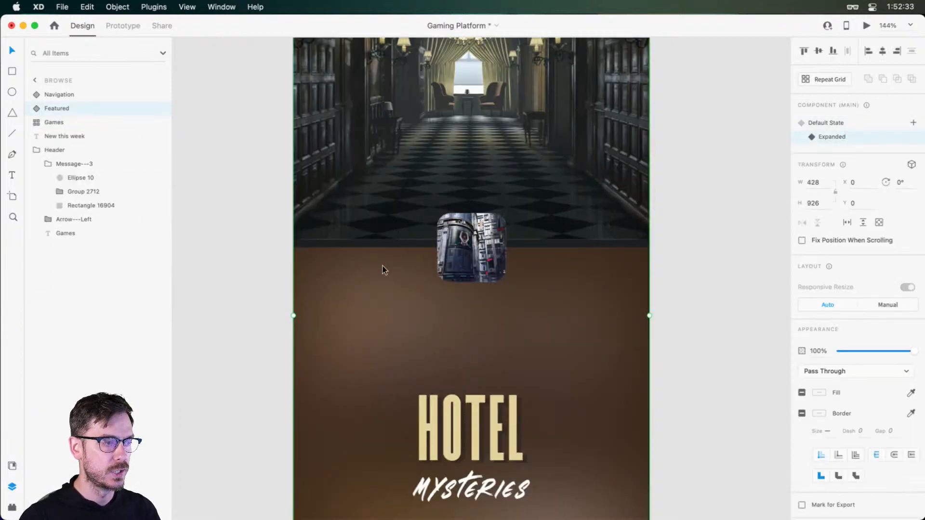
double_click(557, 263)
left_click_drag(469, 247, 470, 230)
left_click_drag(482, 263, 483, 238)
Move the large Hotel and Mysteries logo texts up below the thumbnail to Y 393, and the game description up beneath them
left_click(470, 440)
left_click(465, 486, "shift")
left_click(77, 205, "shift")
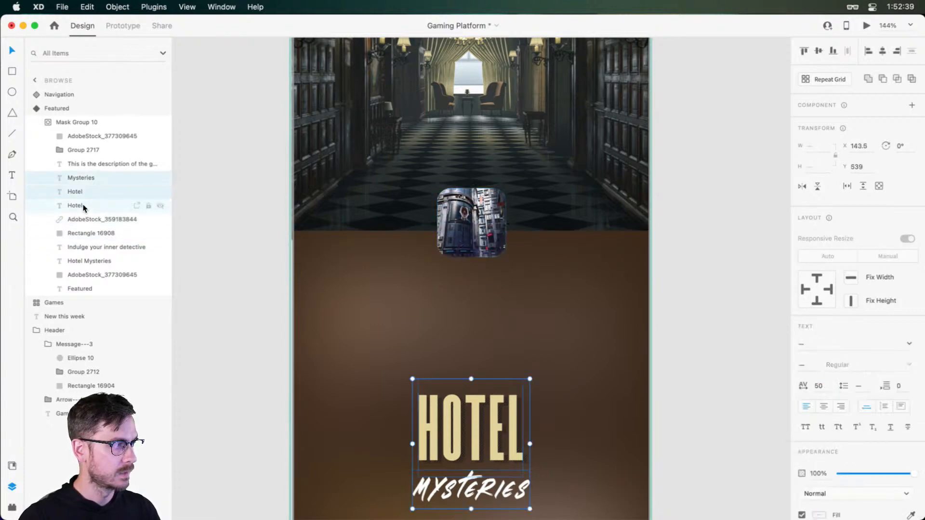
left_click_drag(488, 427, 489, 307)
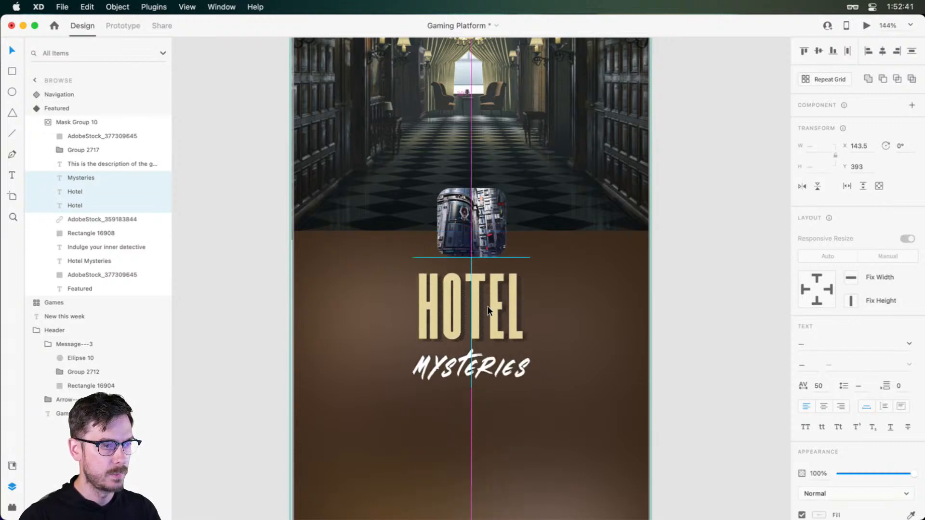
scroll(488, 311, "down", 5)
left_click_drag(477, 388, 475, 228)
Move the Download button up beneath the game description, centred at X 155, Y 700
scroll(473, 326, "down", 4)
left_click(478, 393)
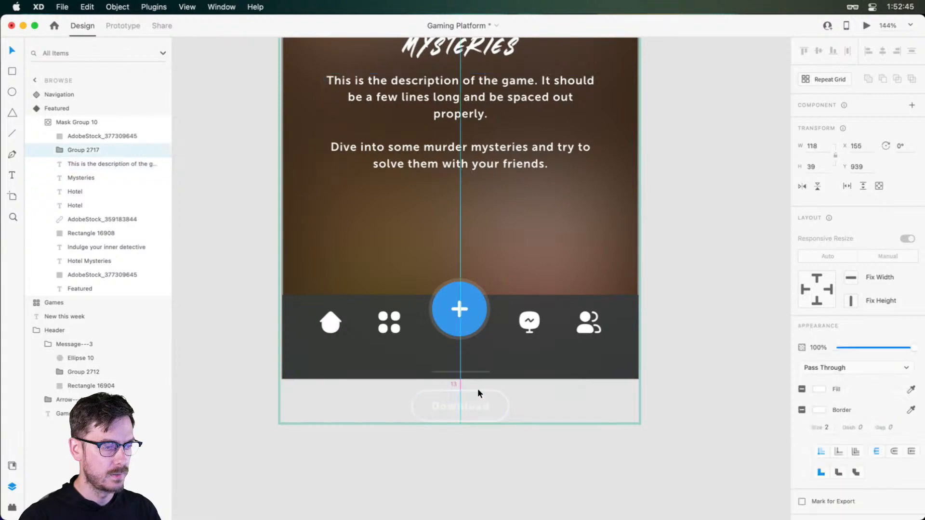
left_click_drag(478, 393, 485, 201)
scroll(487, 208, "up", 4)
left_click_drag(482, 387, 483, 392)
scroll(493, 329, "down", 5)
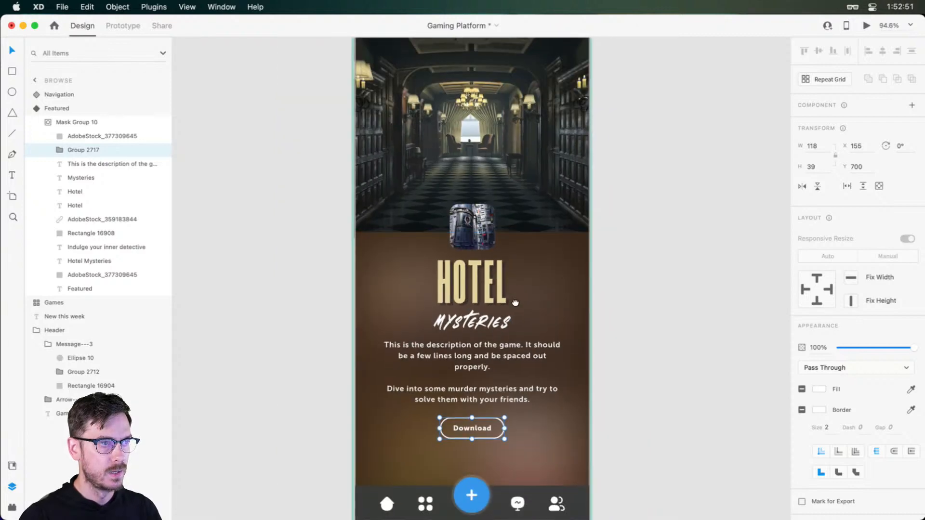
Move the game thumbnail up into the corridor image, clear of the brown panel, at X 173, Y 239
scroll(515, 303, "up", 2)
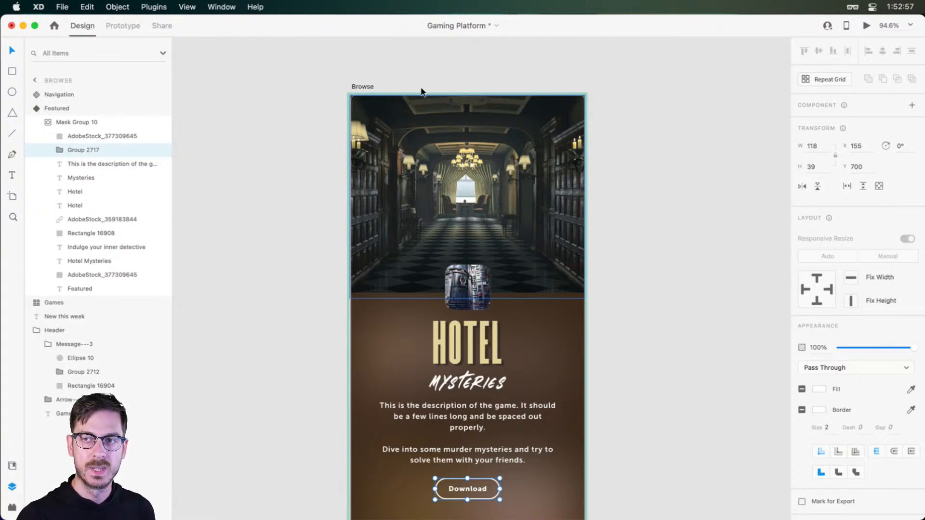
left_click(521, 302)
left_click_drag(475, 284, 475, 244)
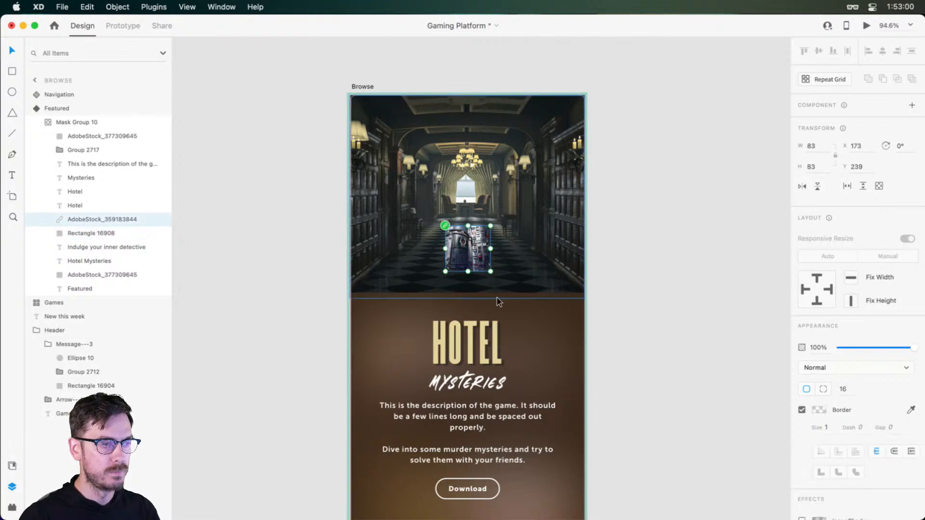
In the Expanded state, move the brown panel up to Y 288 so its upper edge sits behind the thumbnail
left_click(472, 297)
left_click_drag(472, 297, 467, 255)
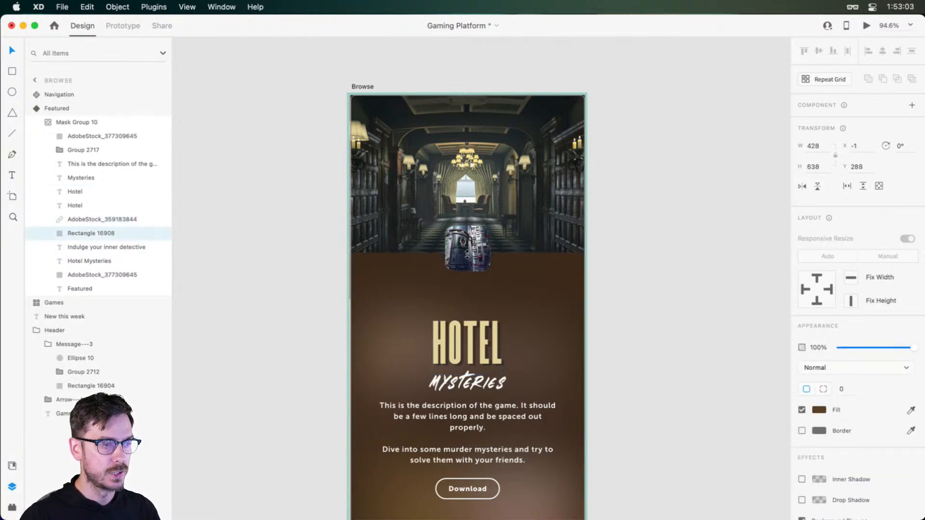
Move both Hotel texts, the Mysteries text, the game description and the Download button up together beneath the thumbnail
left_click(467, 339)
left_click(467, 382, "shift")
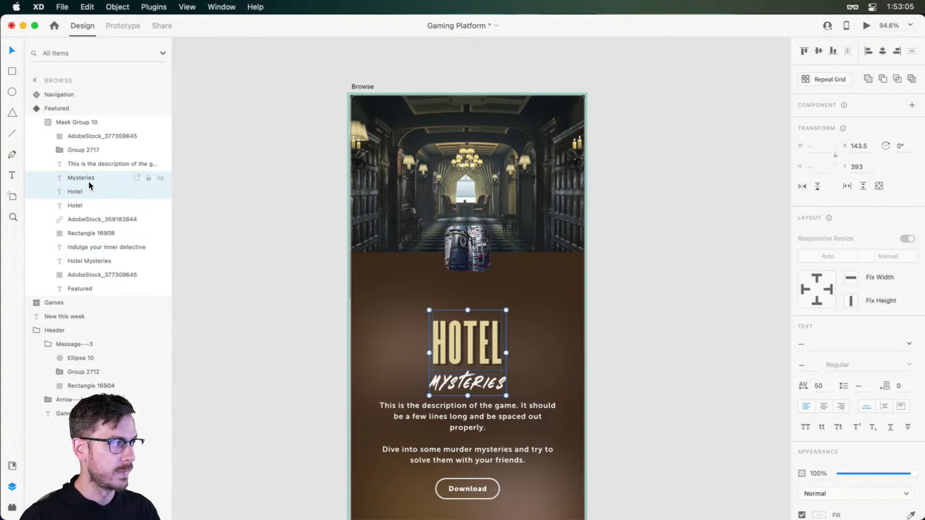
left_click(85, 205, "shift")
left_click(542, 423, "shift")
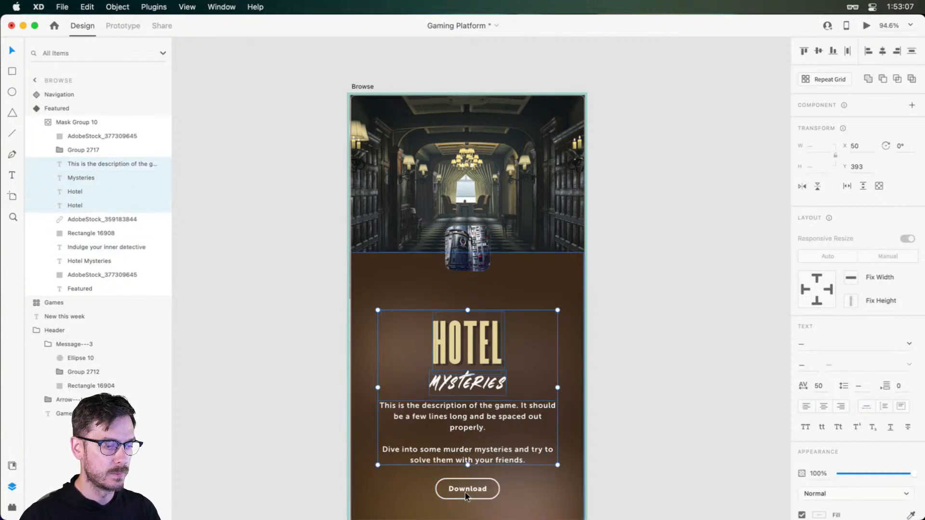
left_click(464, 492, "shift")
left_click(470, 489)
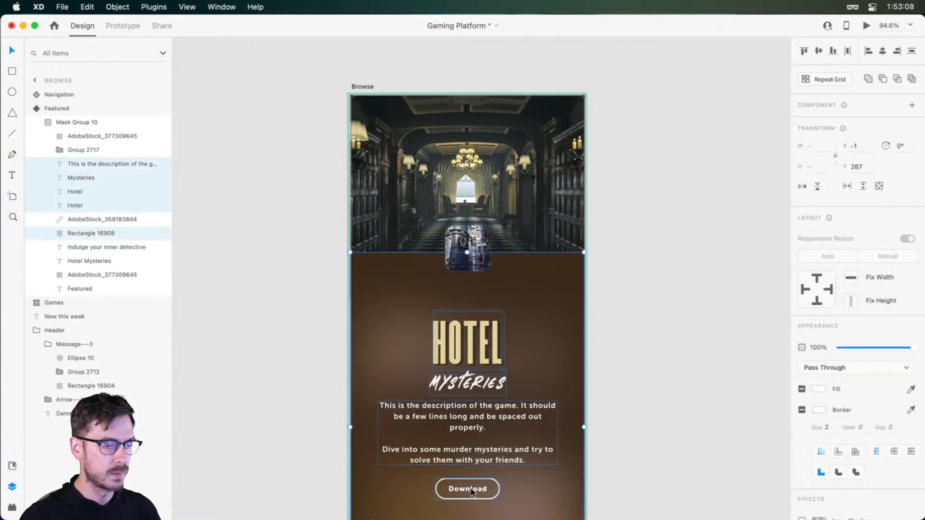
left_click(483, 438, "shift")
left_click(461, 380, "shift")
left_click(77, 191, "shift")
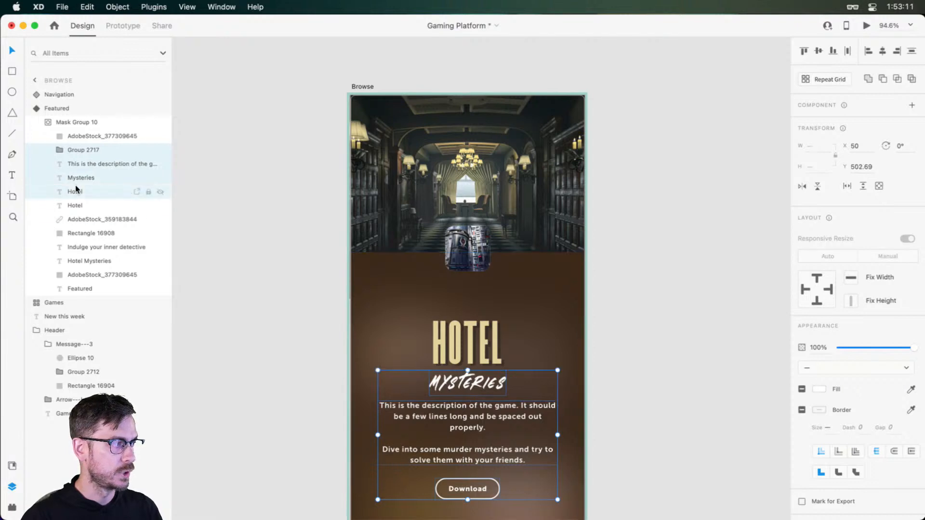
left_click(77, 205, "shift")
left_click_drag(471, 337, 465, 295)
key("Escape")
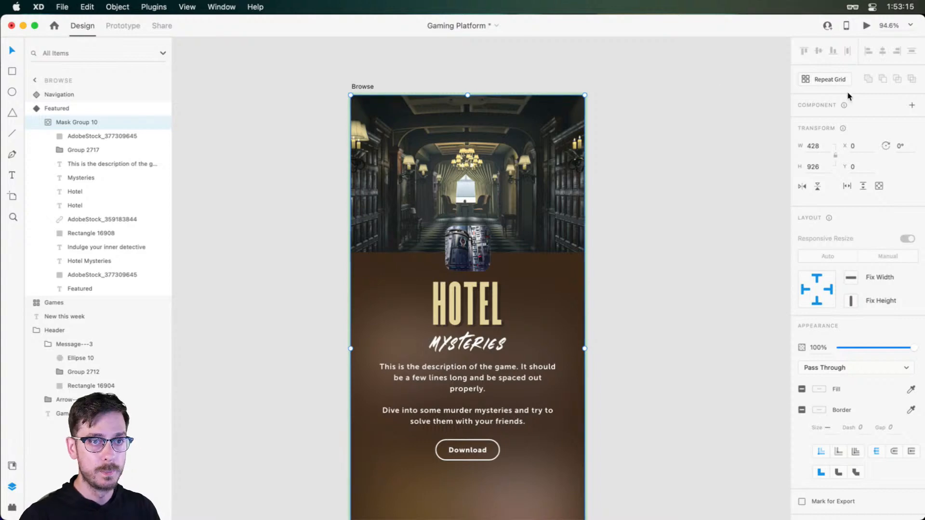
Return the Featured component to its Default State and add a tap interaction with the Expanded state as destination
key("Escape")
left_click(860, 125)
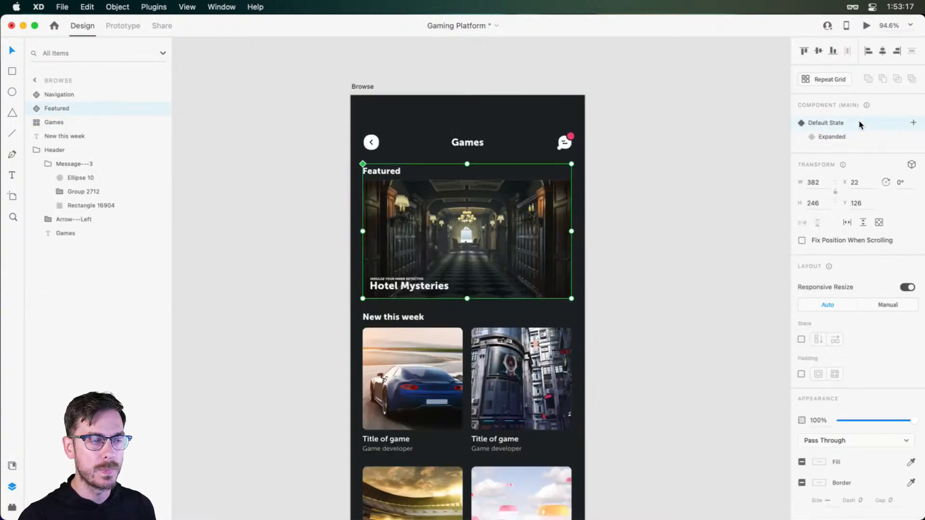
left_click(121, 27)
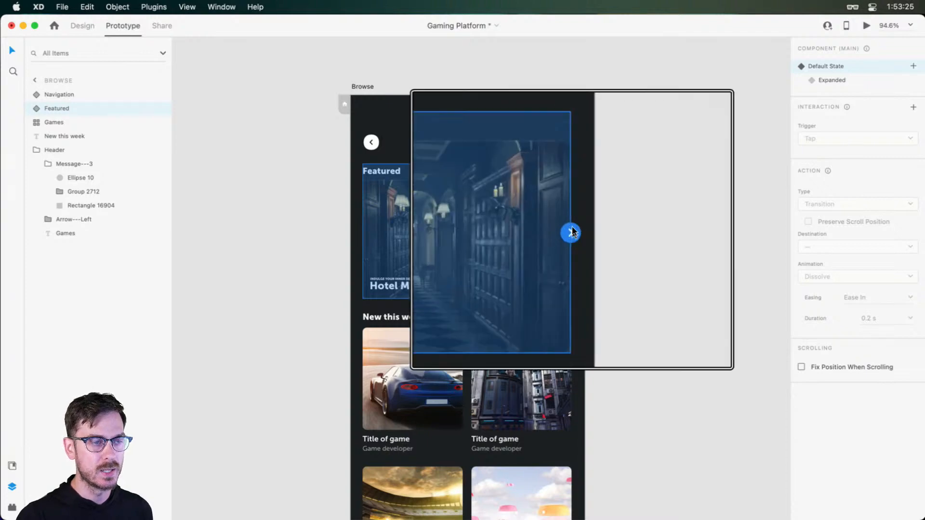
scroll(573, 232, "up", 3)
left_click(575, 231)
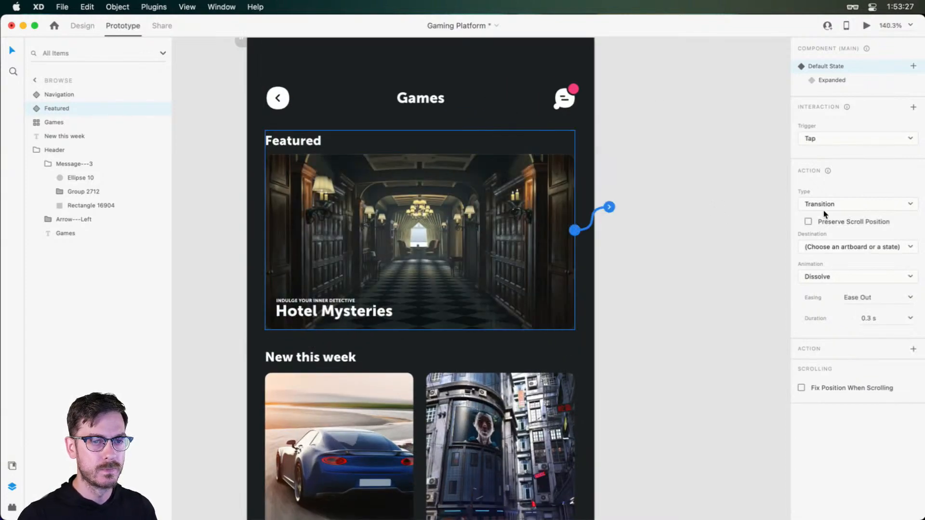
left_click(853, 251)
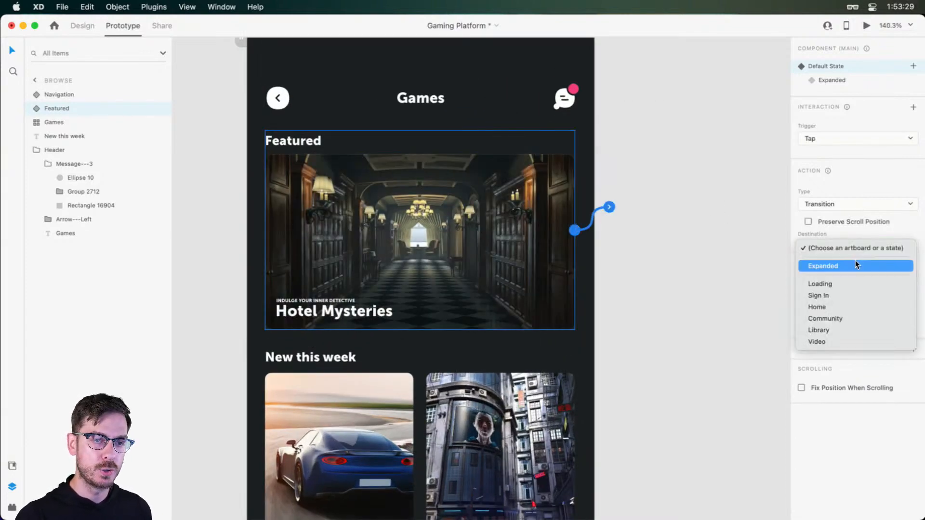
left_click(854, 265)
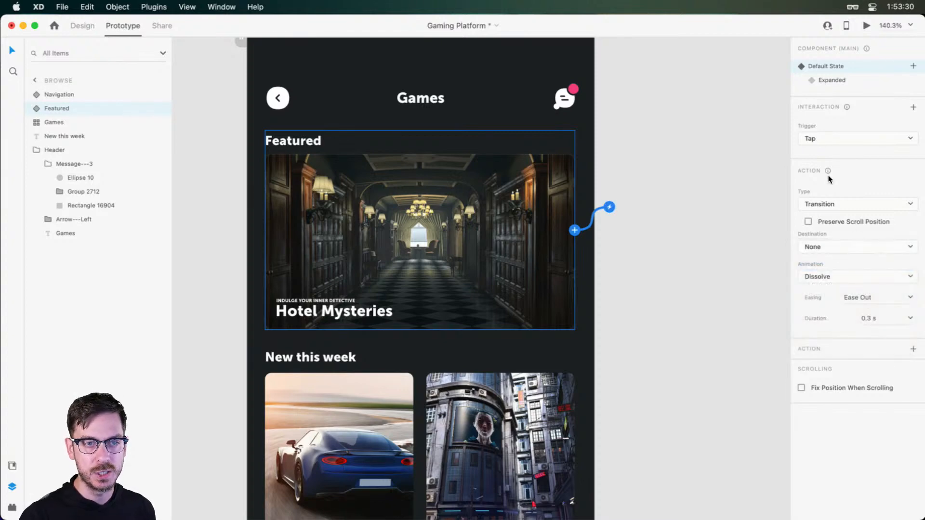
Set the tap interaction's action to Auto-Animate with Snap easing and a duration of 0.6 s
left_click(836, 204)
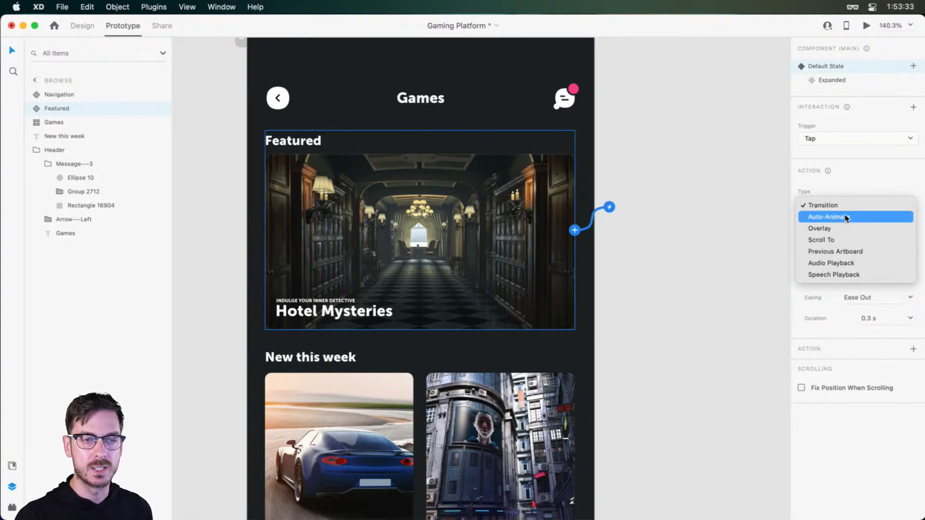
left_click(845, 217)
left_click(909, 255)
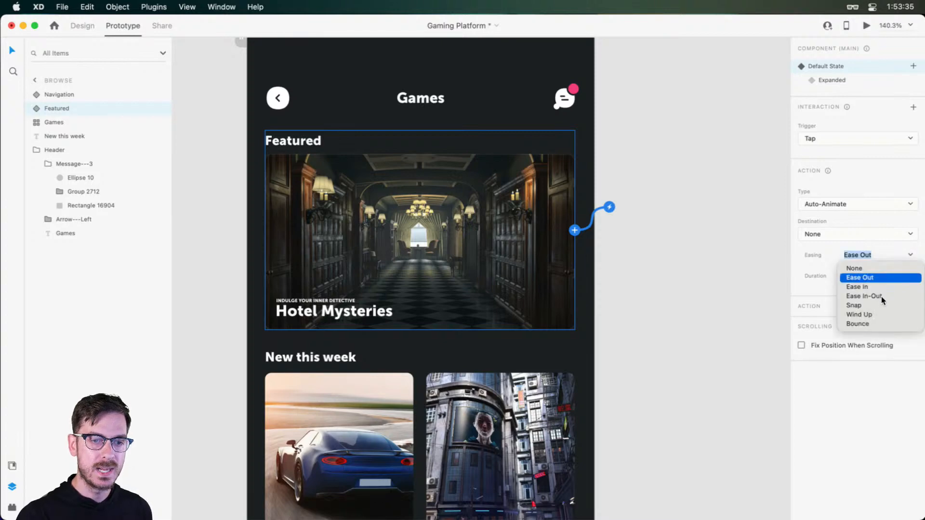
left_click(881, 296)
left_click(910, 276)
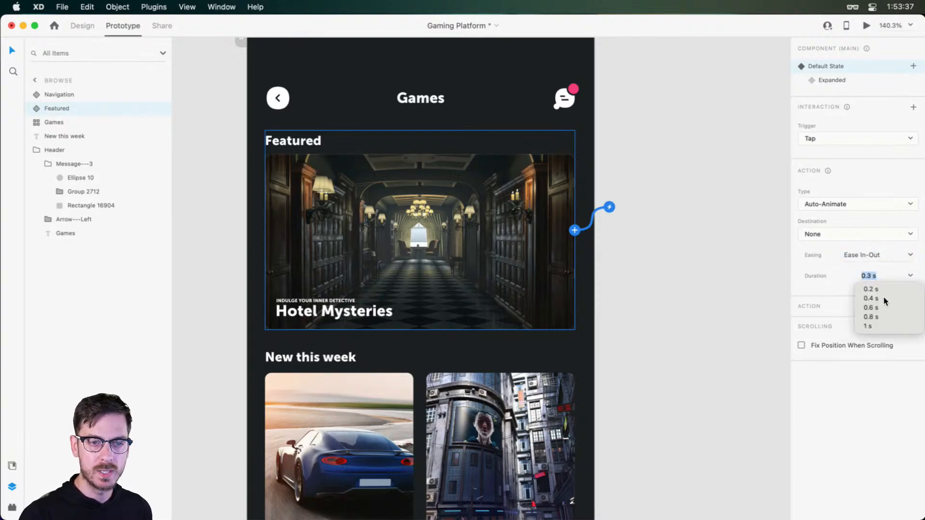
left_click(874, 308)
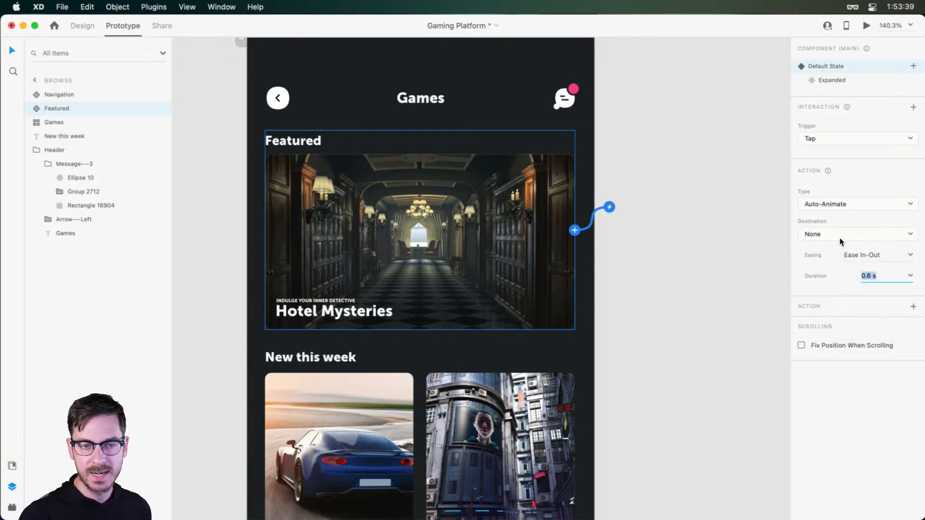
left_click(910, 256)
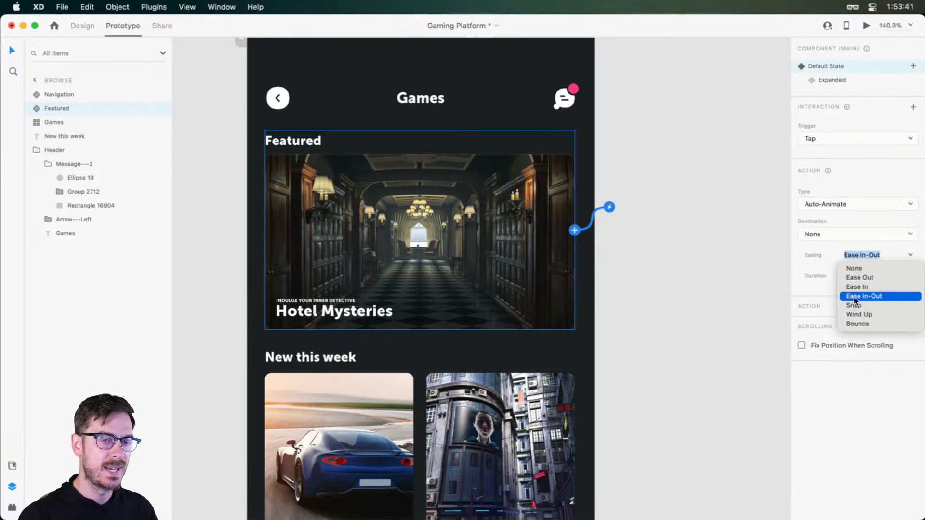
left_click(853, 305)
Preview the prototype, tap the Featured card to check its expansion, and close the preview
left_click(867, 25)
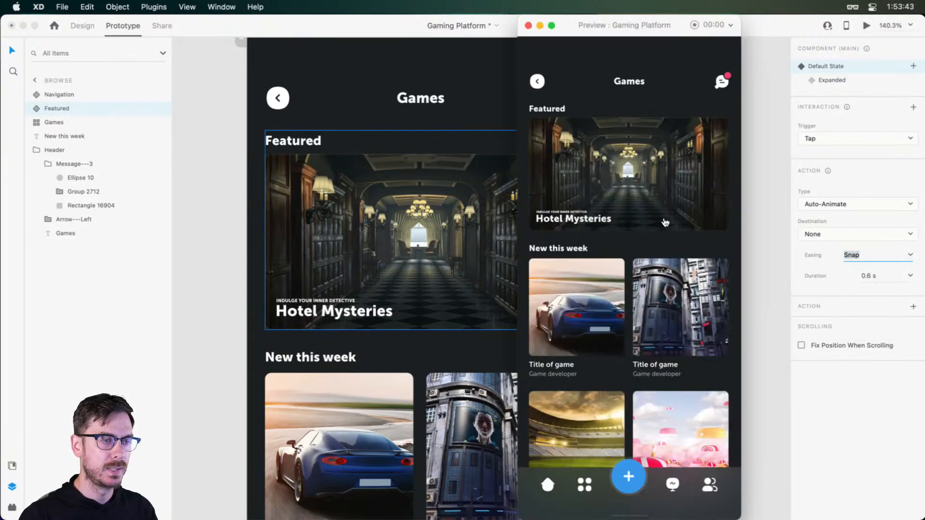
left_click(675, 169)
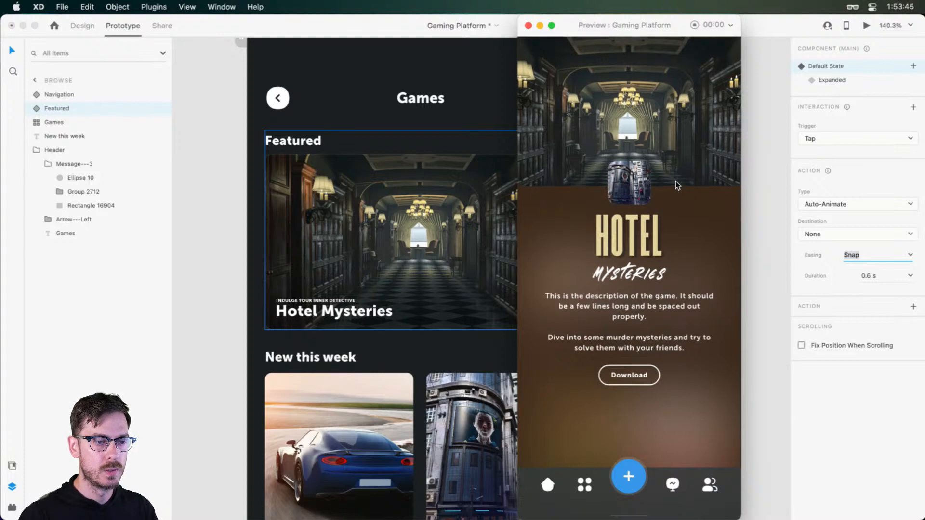
key("super+w")
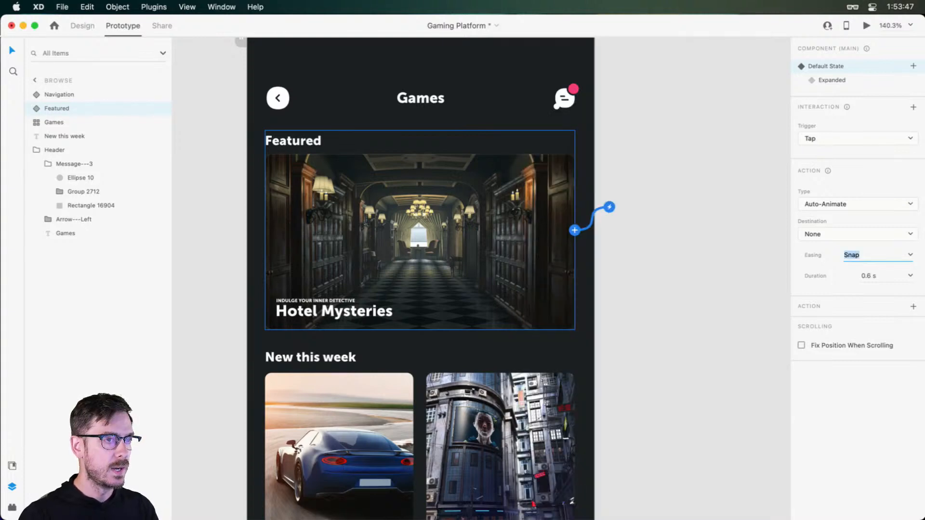
Inside the Featured component's mask group, draw a borderless rectangle about 227 by 144 at about X 10, Y 700
left_click(81, 25)
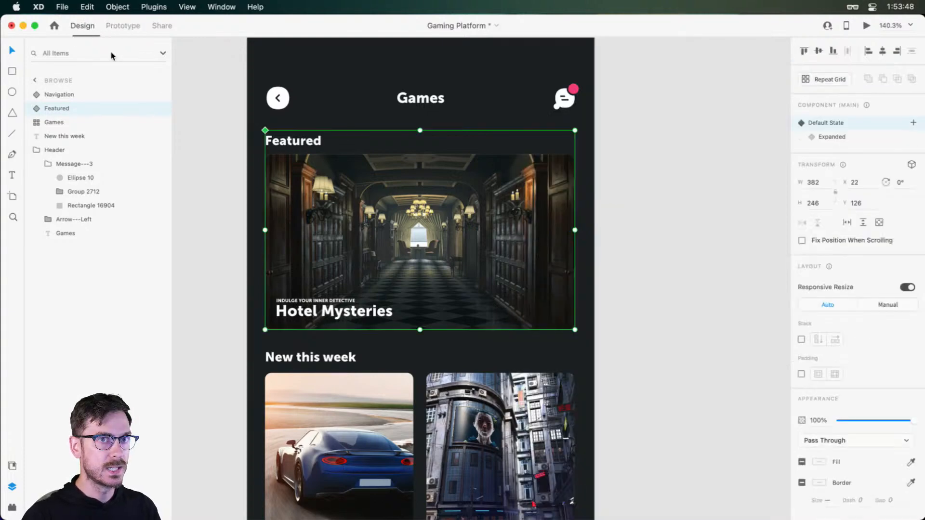
double_click(441, 293)
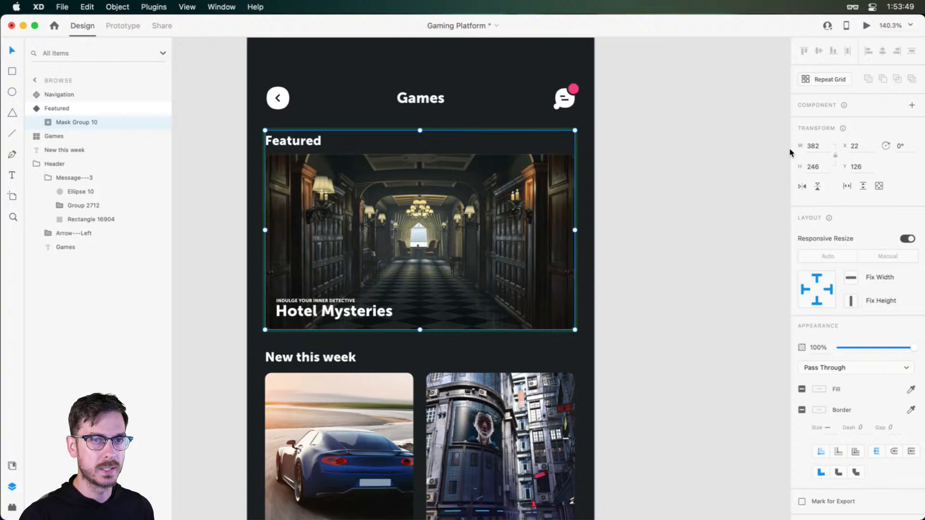
double_click(382, 198)
scroll(383, 199, "down", 5)
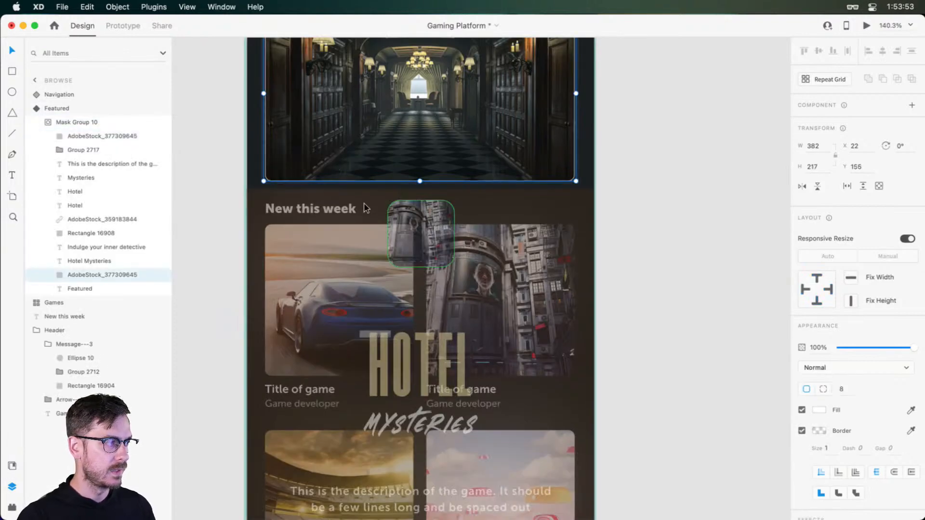
scroll(308, 351, "down", 2)
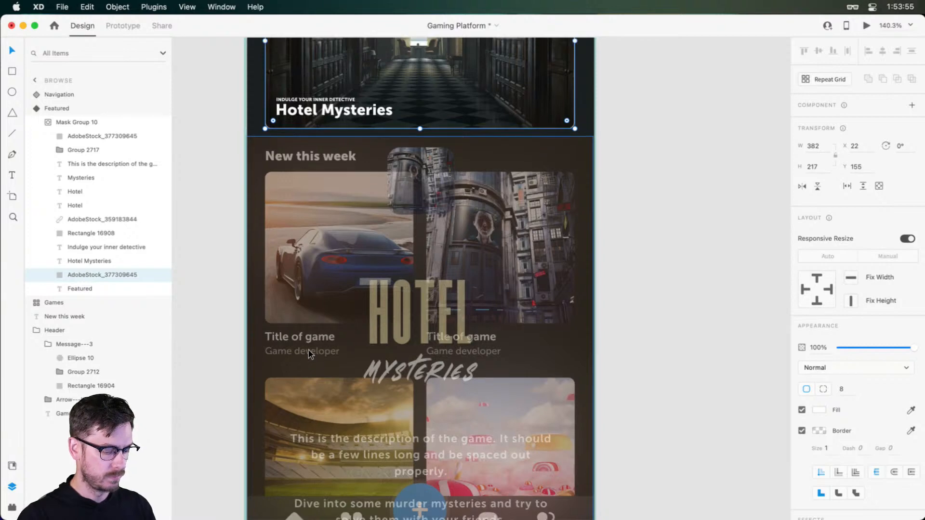
scroll(327, 299, "down", 5)
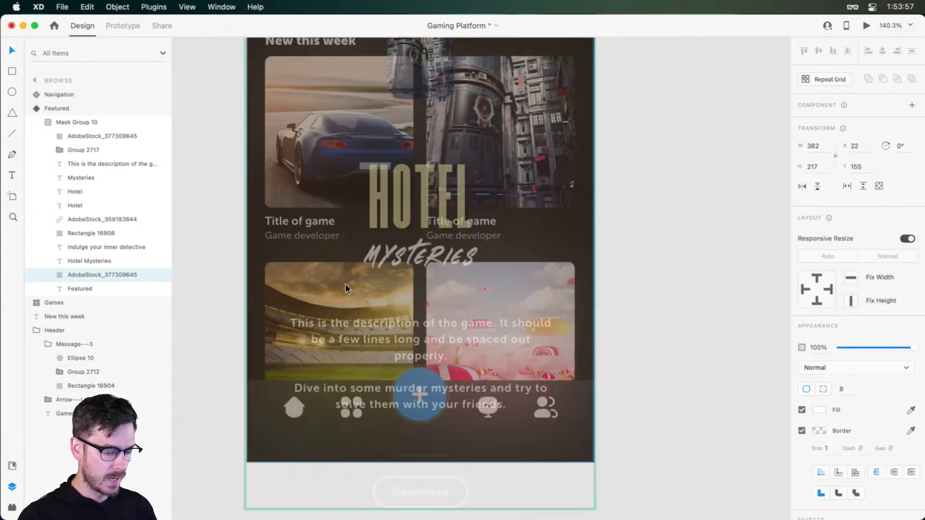
key("r")
left_click_drag(253, 288, 435, 403)
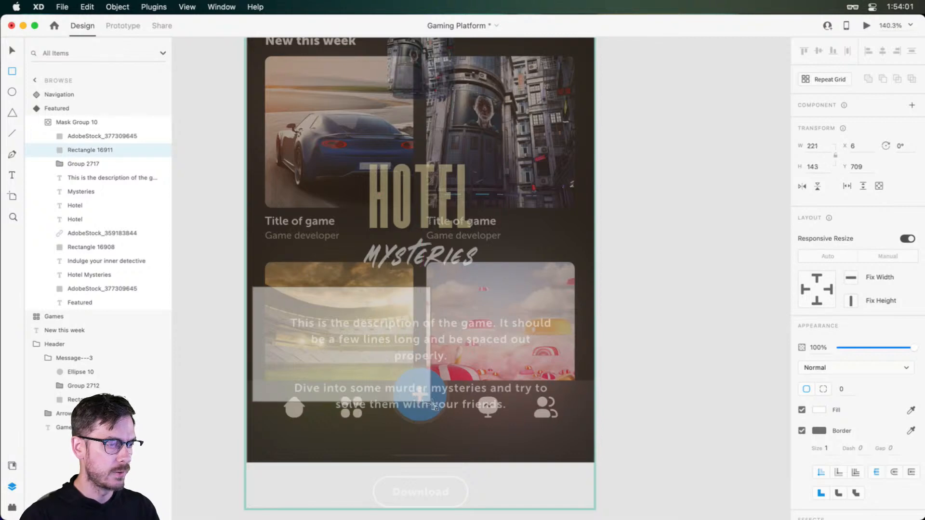
mouse_move(339, 300)
left_mouse_down()
mouse_move(354, 285)
mouse_move(344, 288)
left_mouse_up()
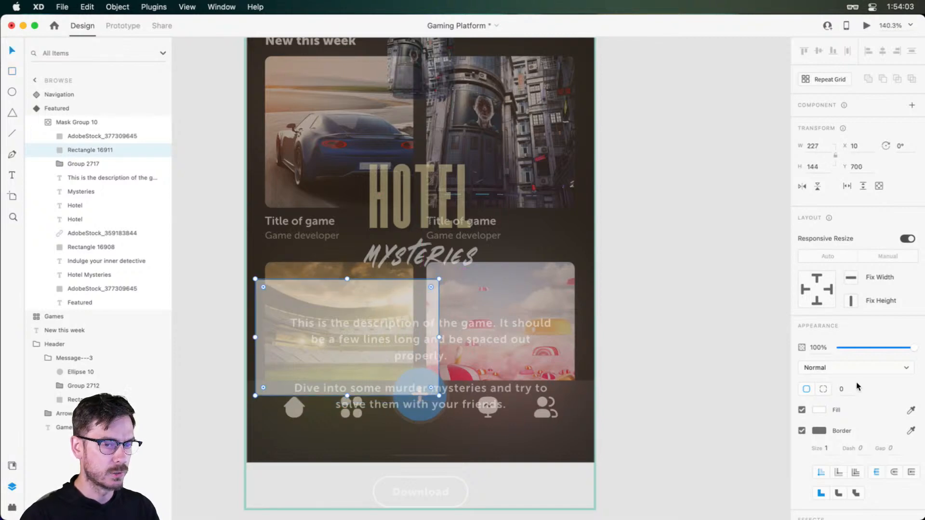
left_click(802, 430)
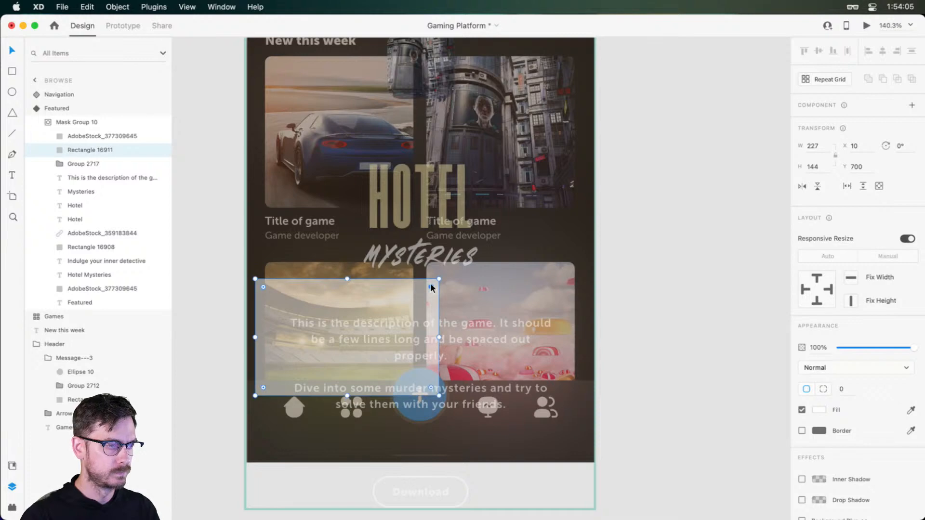
Round the new rectangle's corners slightly and place a duplicate beside it with a narrow gap
left_click_drag(429, 283, 431, 284)
left_click_drag(382, 301, 482, 311)
left_click(350, 322, "shift")
Switch the Featured component to its Expanded state and move both white rectangles up slightly, closer to the Download button
left_click(109, 109)
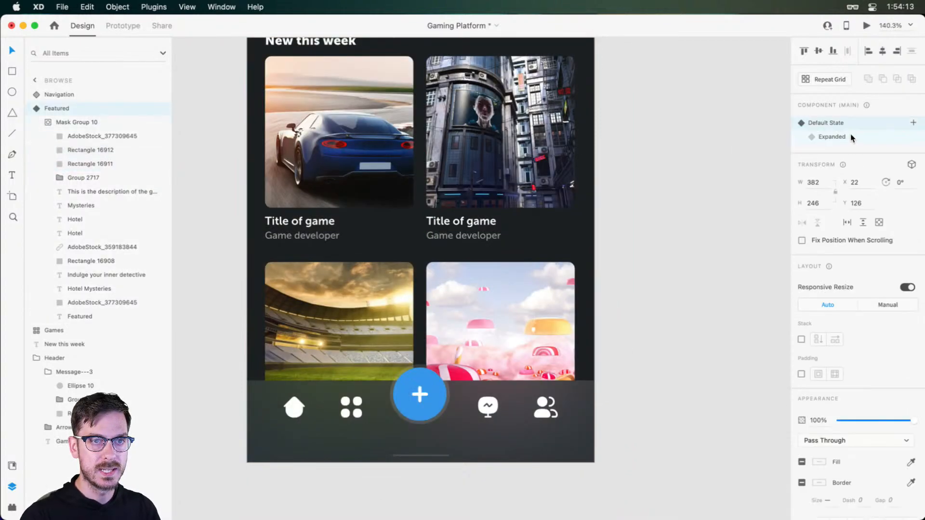
left_click(850, 136)
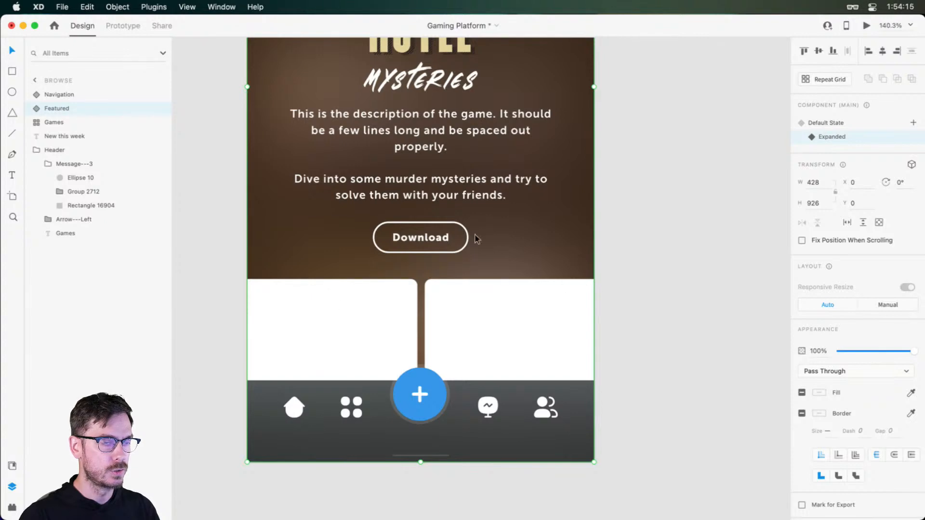
scroll(374, 265, "down", 5)
double_click(358, 308)
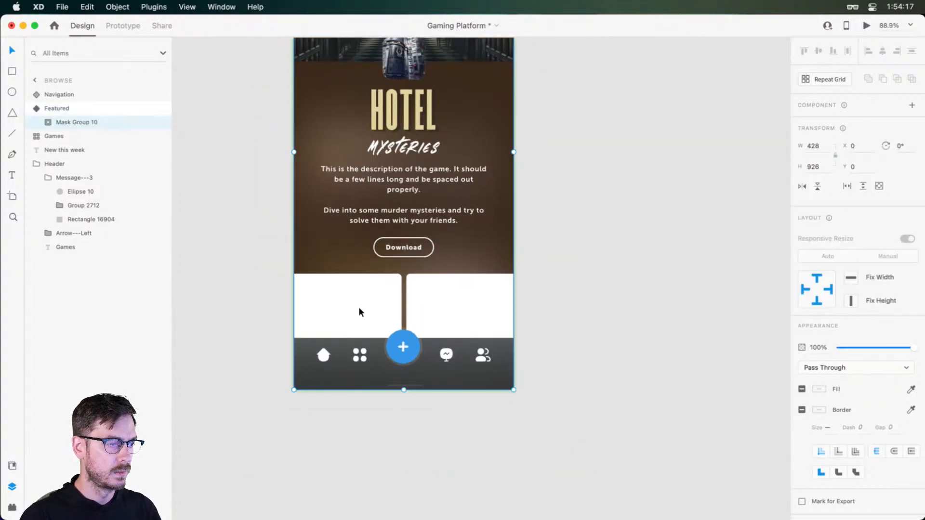
left_click(358, 307)
left_click(459, 300, "shift")
mouse_move(458, 299)
left_mouse_down()
mouse_move(458, 277)
mouse_move(456, 305)
mouse_move(457, 294)
left_mouse_up()
key("Escape")
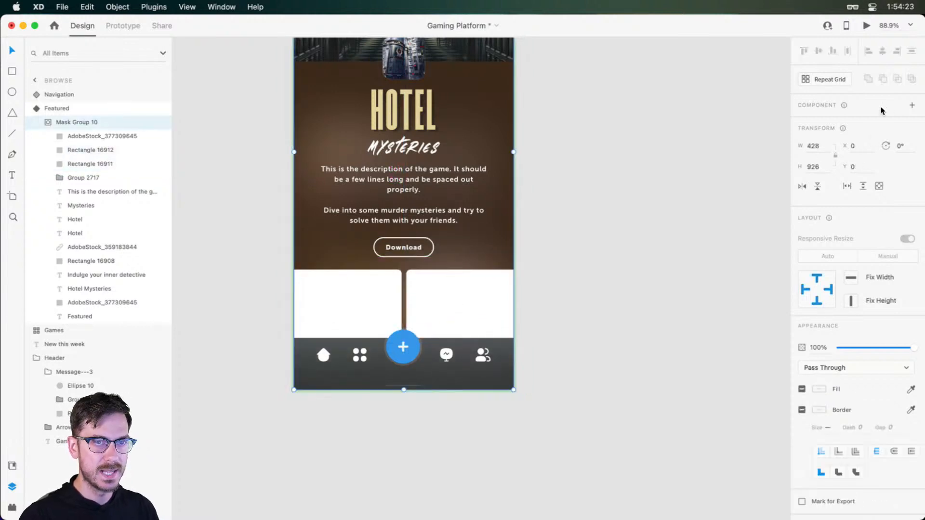
Return the Featured component to its Default State and preview how the card expands with the white rectangles
left_click(826, 123)
left_click(865, 26)
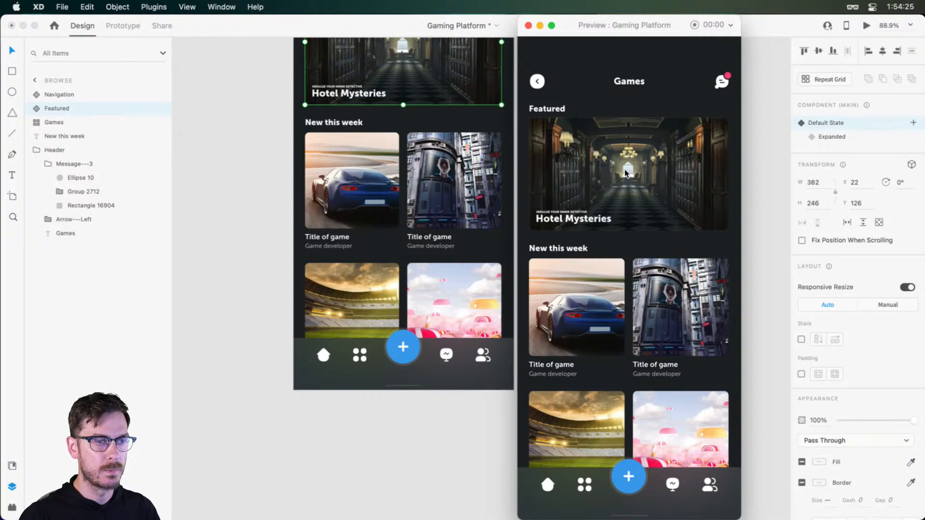
left_click(625, 170)
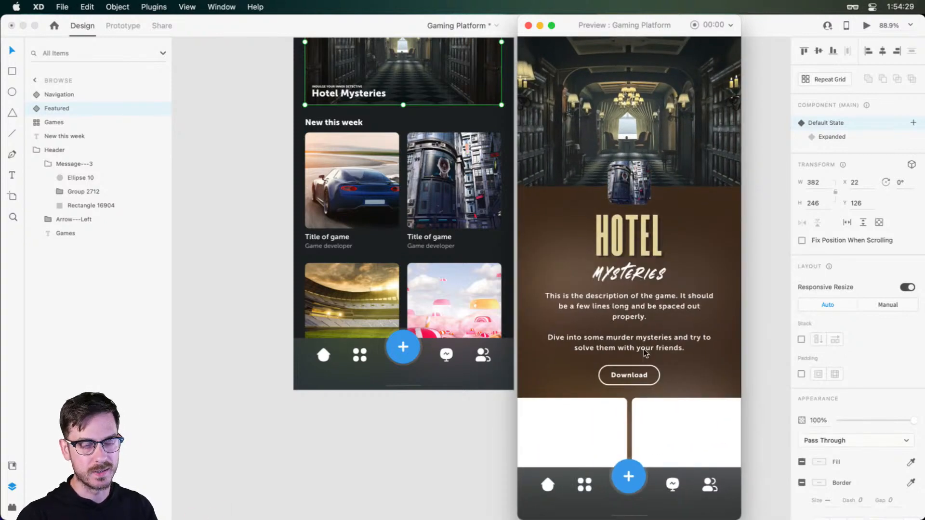
key("super+w")
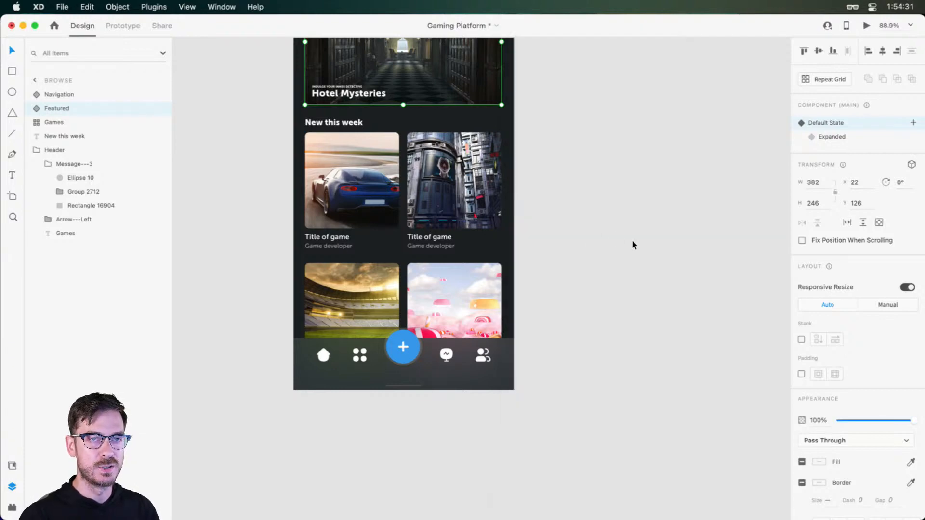
left_click_drag(586, 190, 596, 293)
left_click(598, 237)
left_click_drag(599, 235, 597, 252)
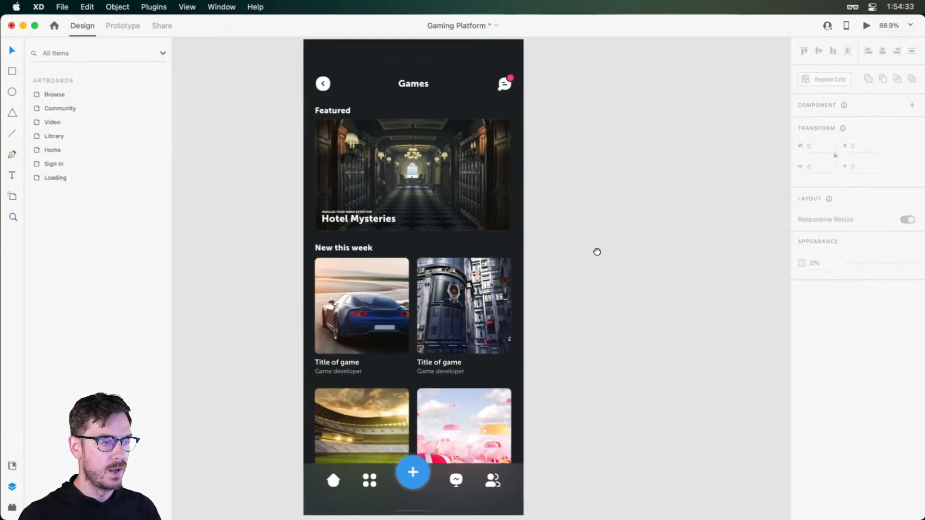